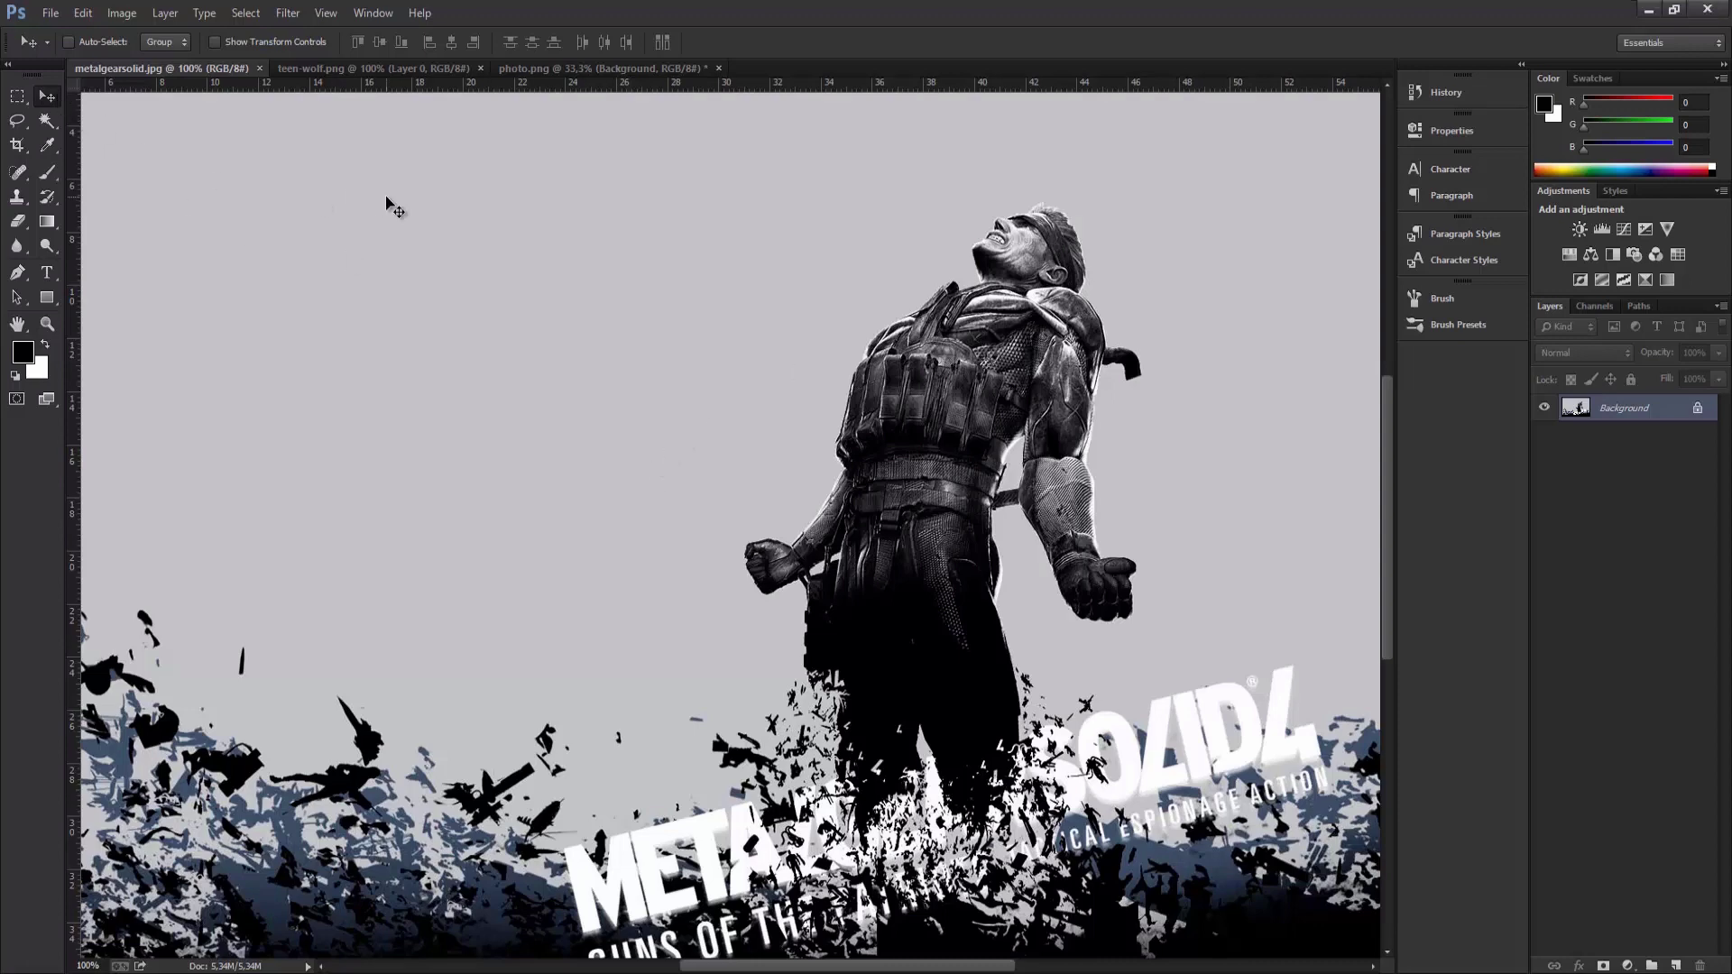
Zoom in and back out on the current poster example to inspect it
key("ctrl+minus")
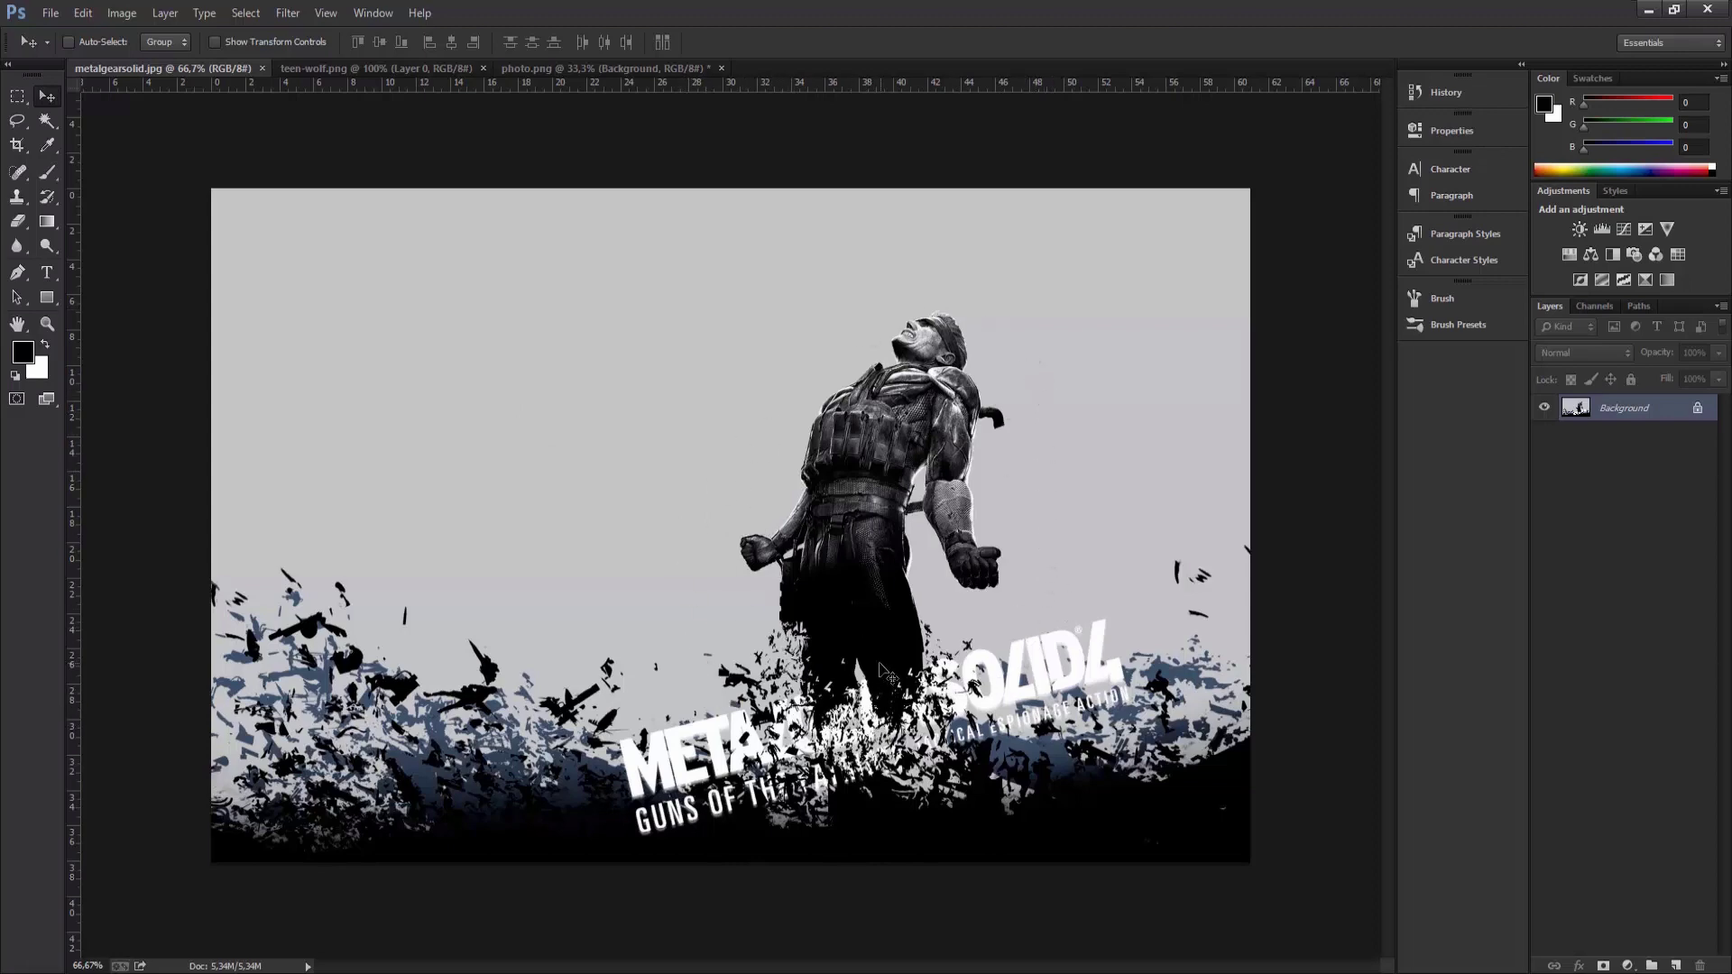
key("ctrl+plus")
scroll(925, 609, "down", 2)
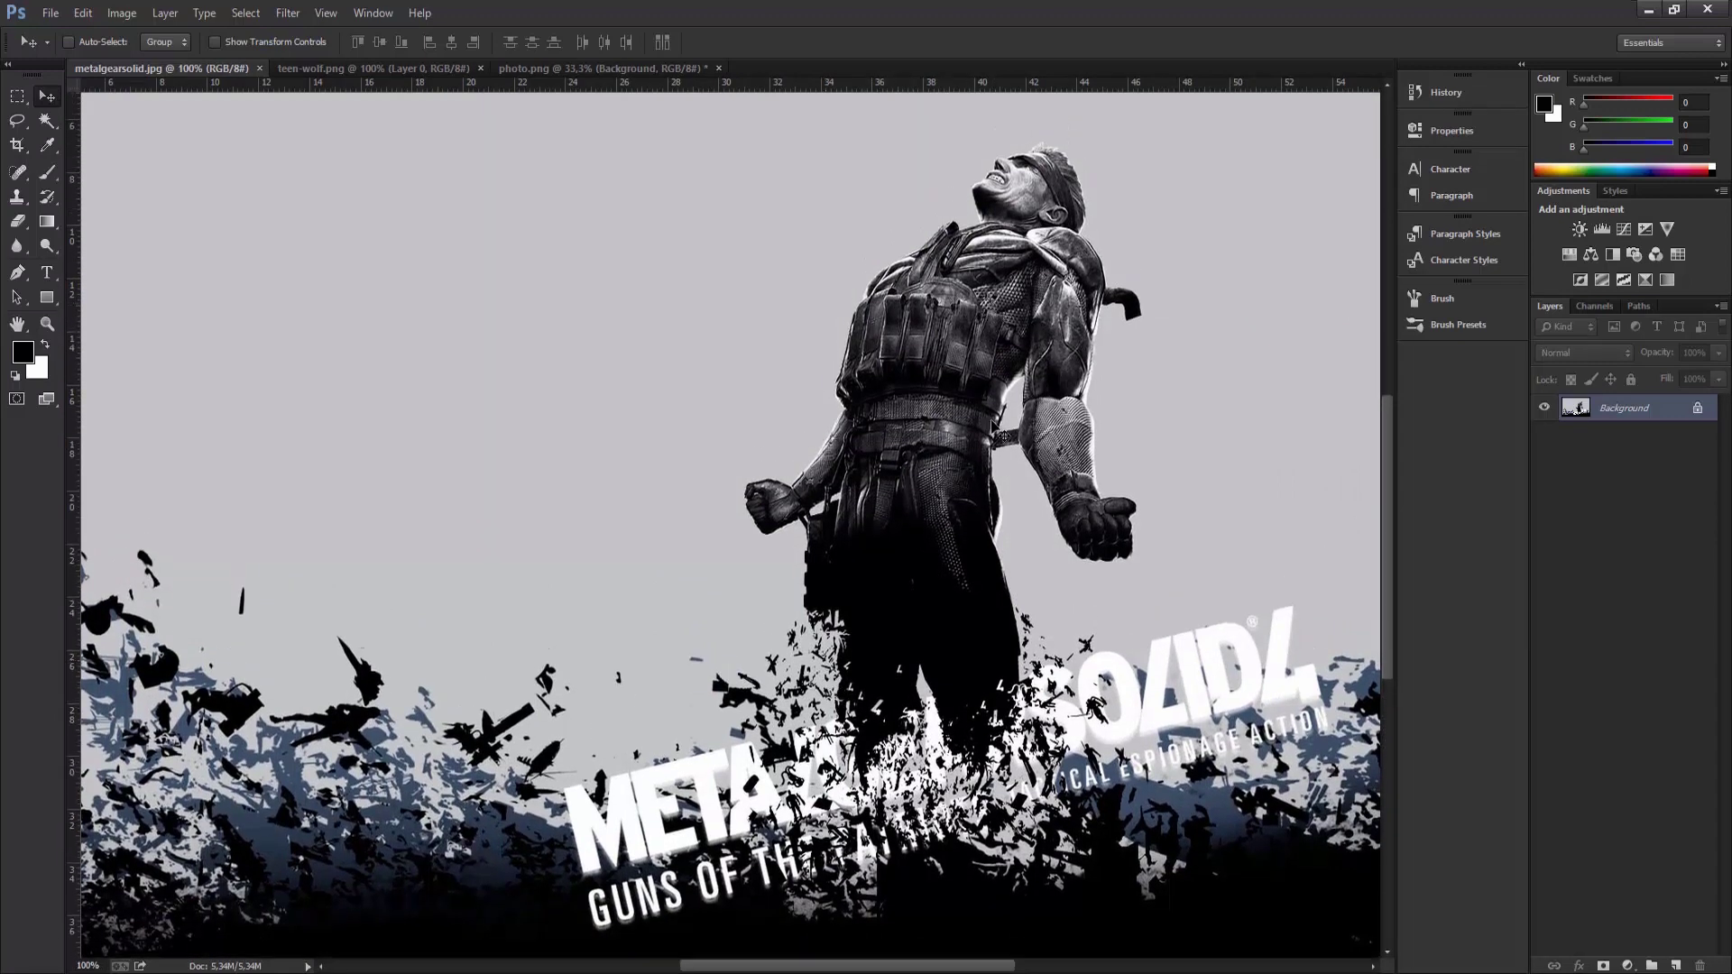
scroll(1004, 437, "up", 1)
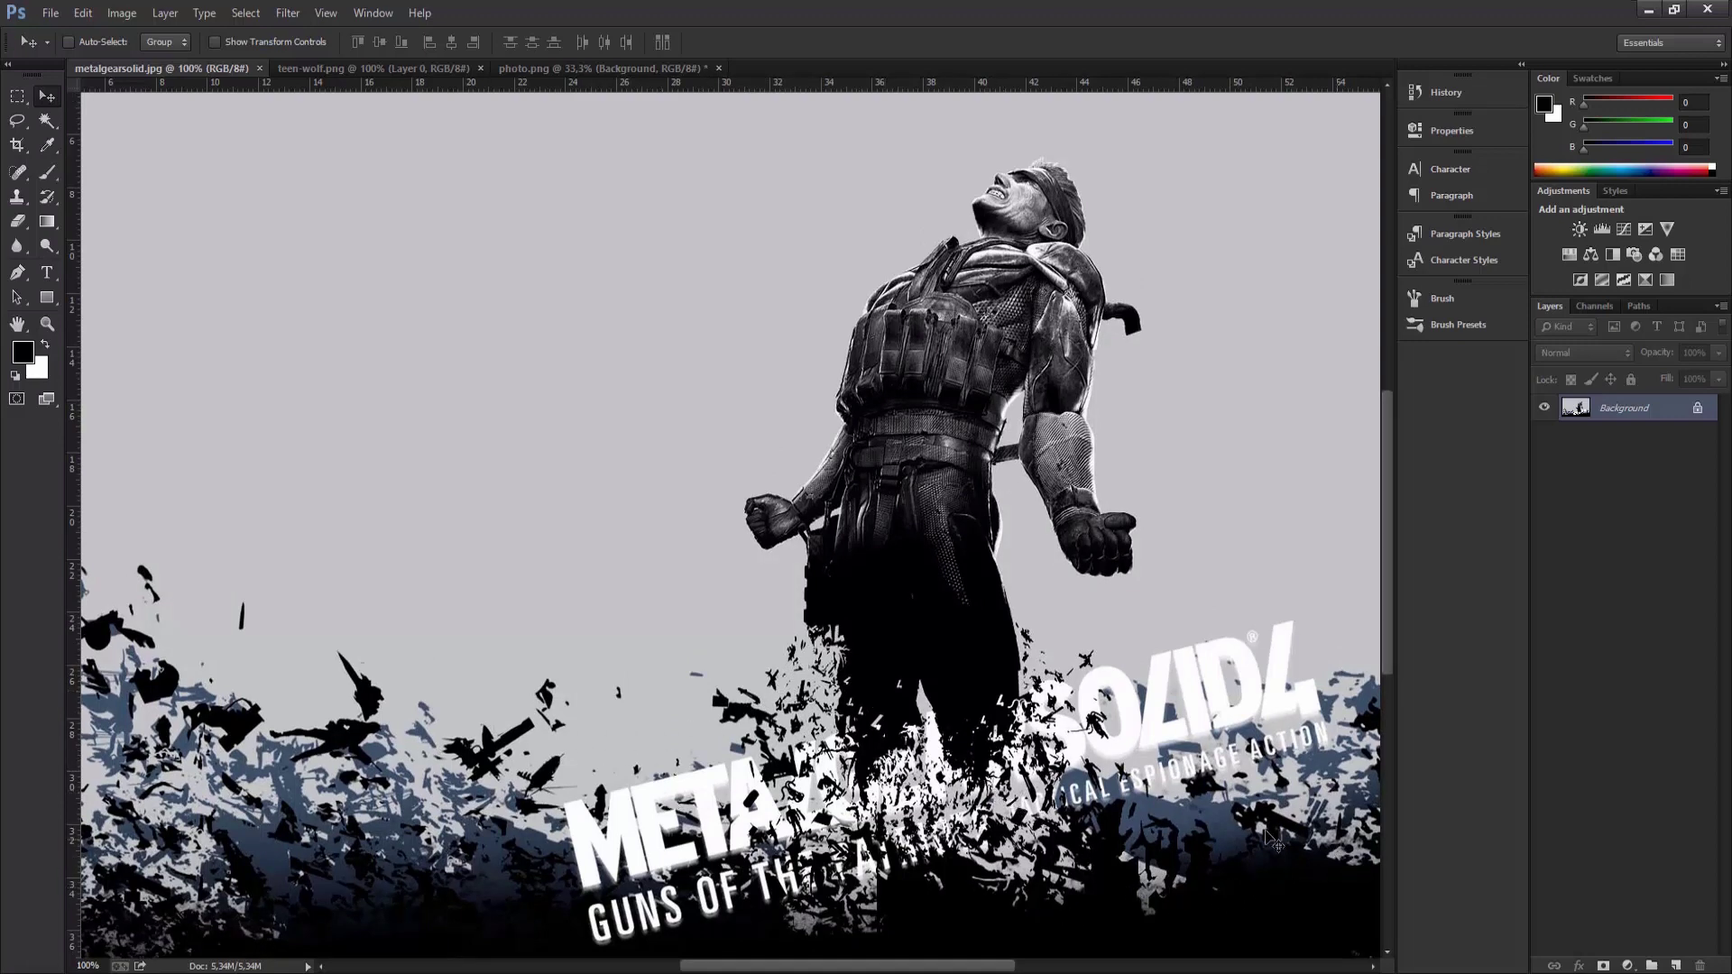
key("ctrl+minus")
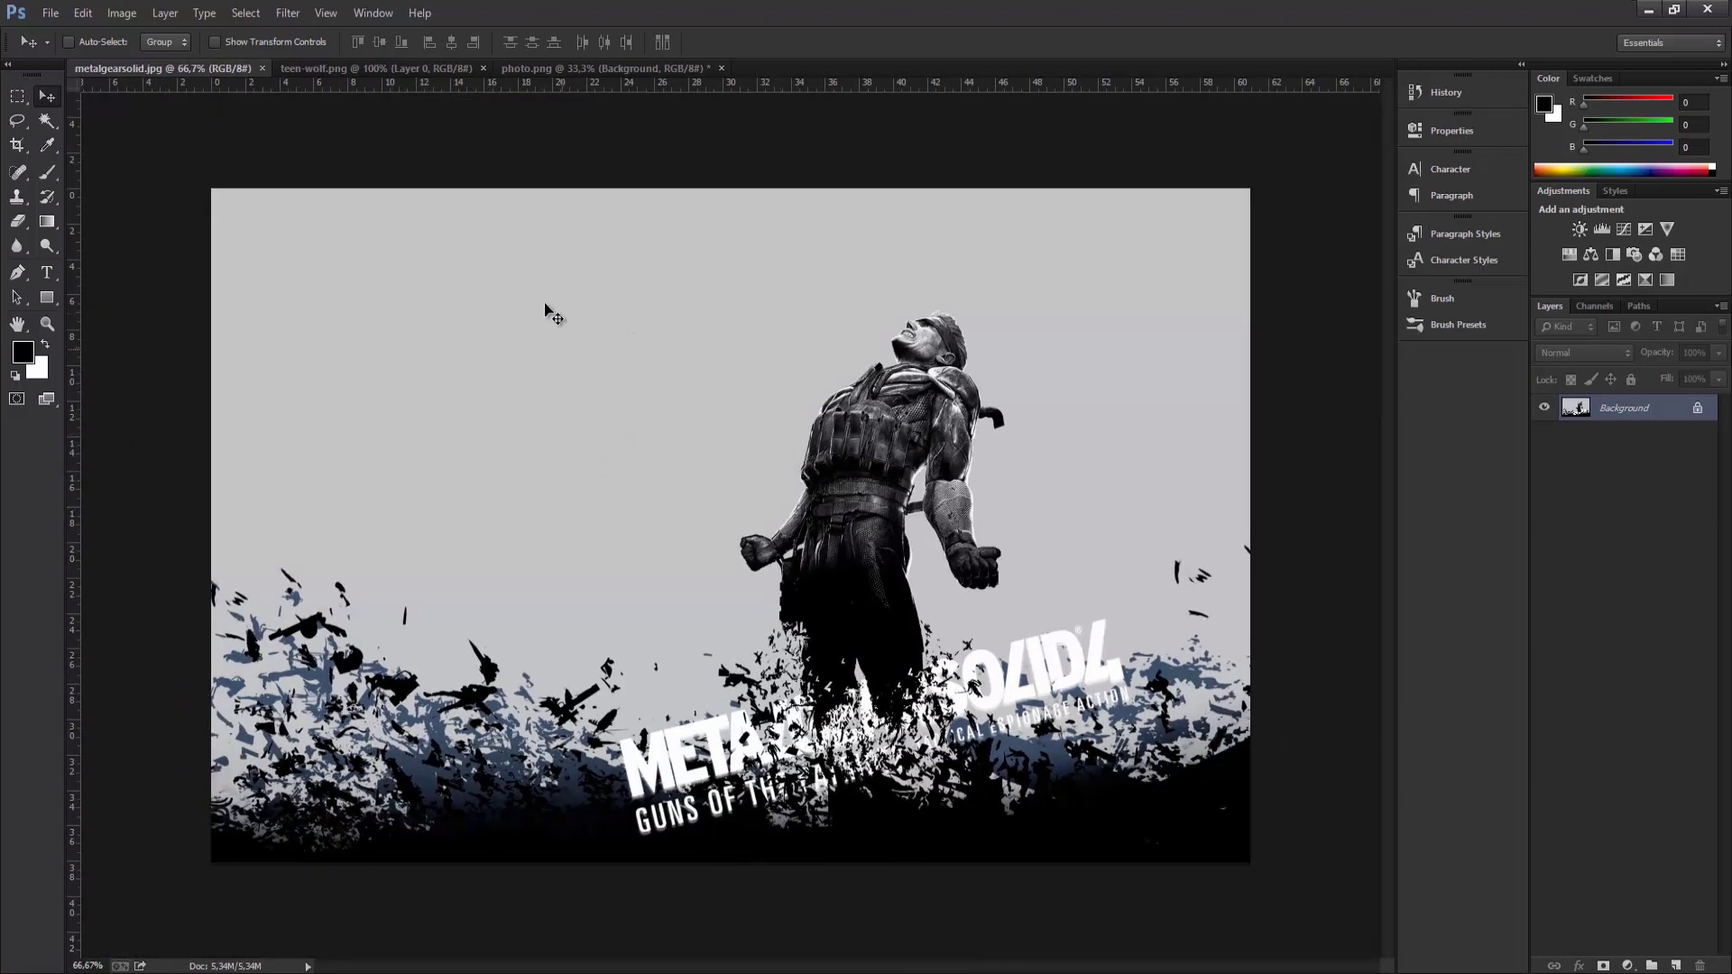
Switch to the teen-wolf.png poster and zoom to 200% on the running figure's disintegration
left_click(355, 67)
key("ctrl+plus")
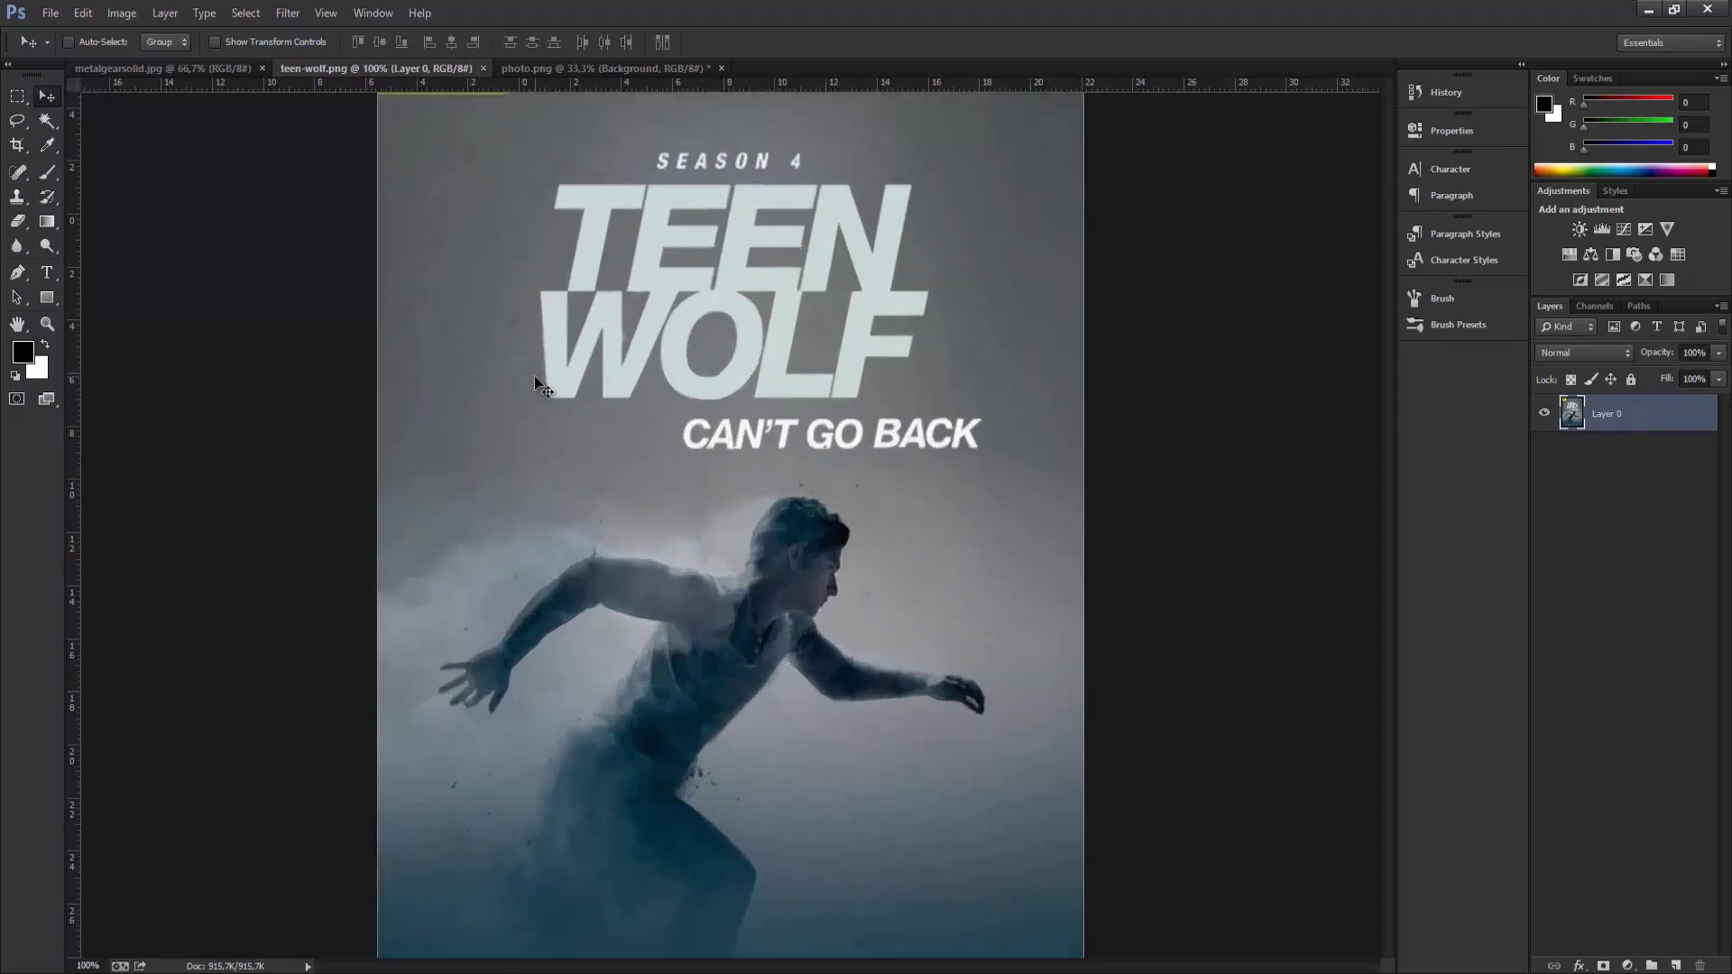
key("ctrl+minus")
key("ctrl+plus")
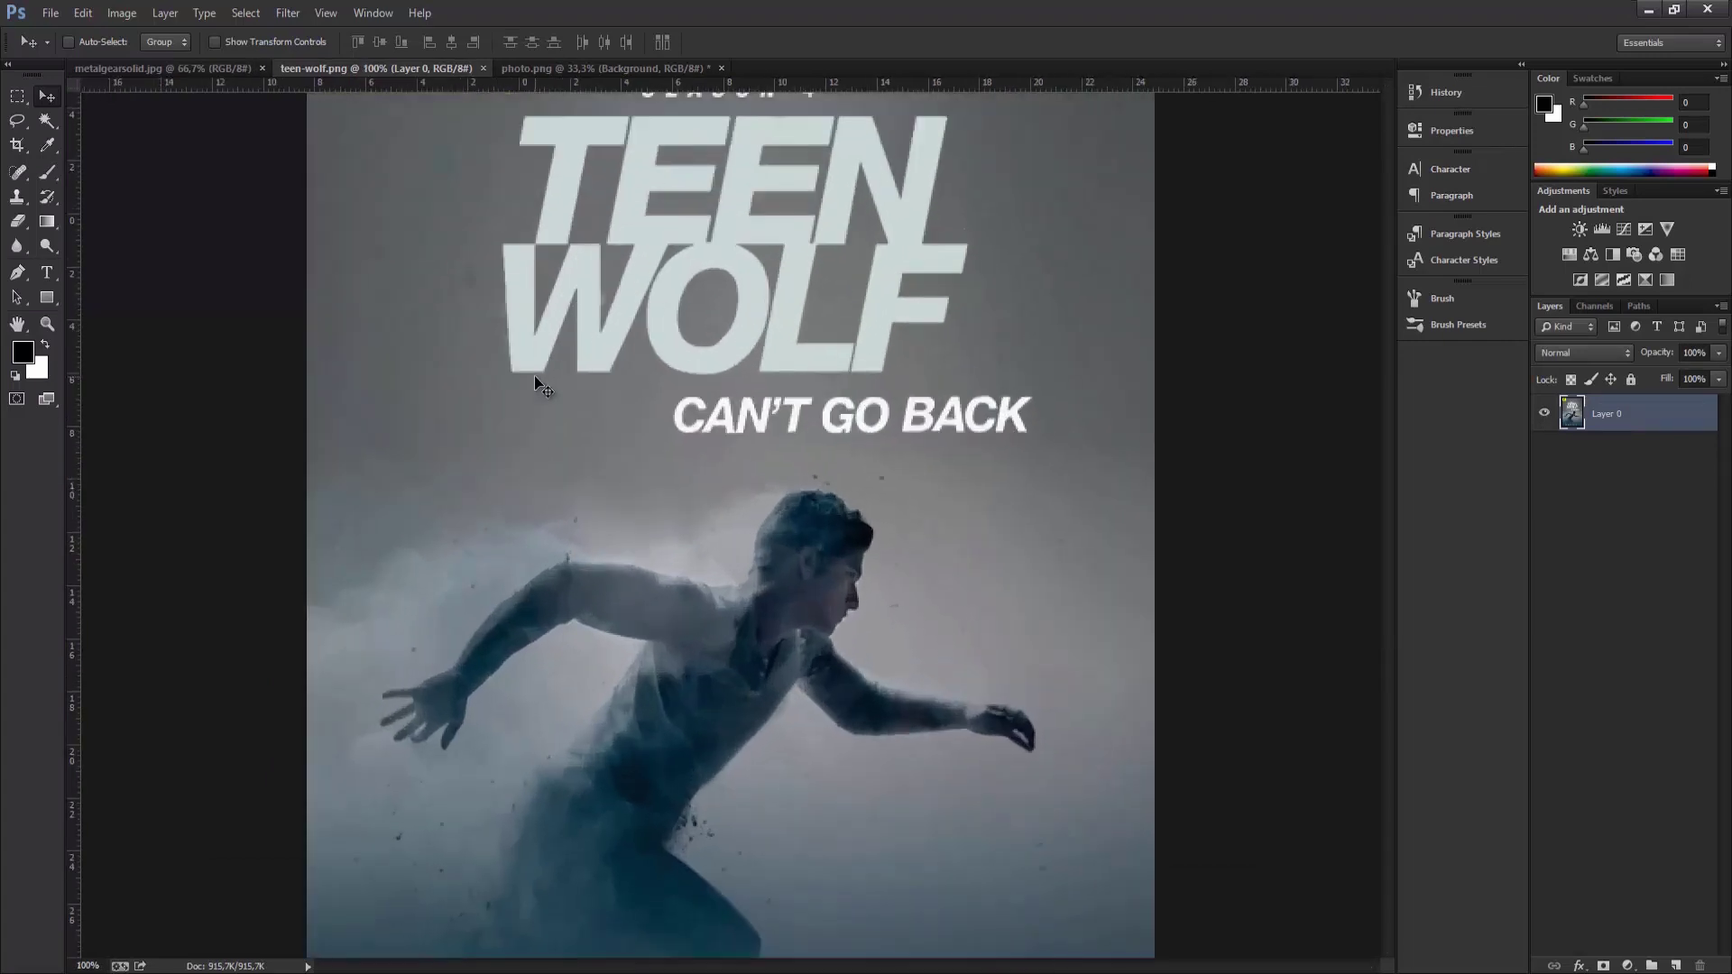
scroll(577, 397, "down", 3)
scroll(619, 446, "down", 2)
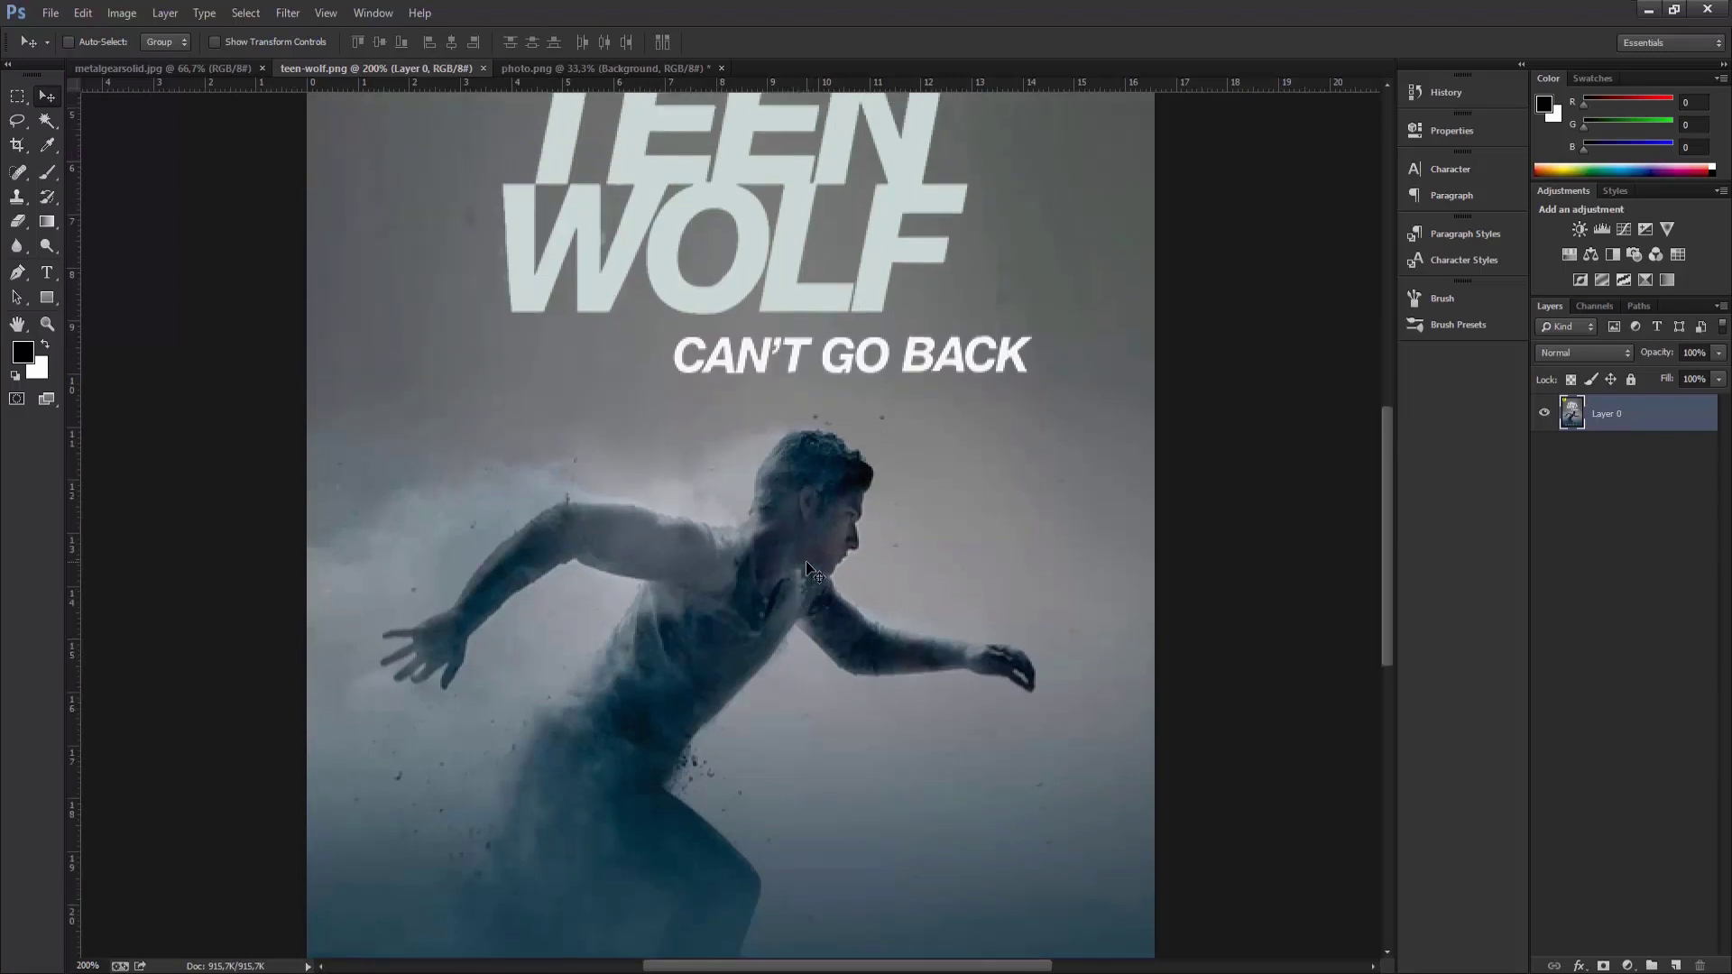
scroll(808, 567, "up", 3)
scroll(806, 569, "up", 2)
Scroll over the Teen Wolf poster, return to 100%, and bring up the Open dialog
scroll(803, 572, "up", 1)
scroll(803, 572, "down", 2)
scroll(798, 575, "down", 3)
scroll(792, 578, "down", 2)
scroll(790, 578, "down", 1)
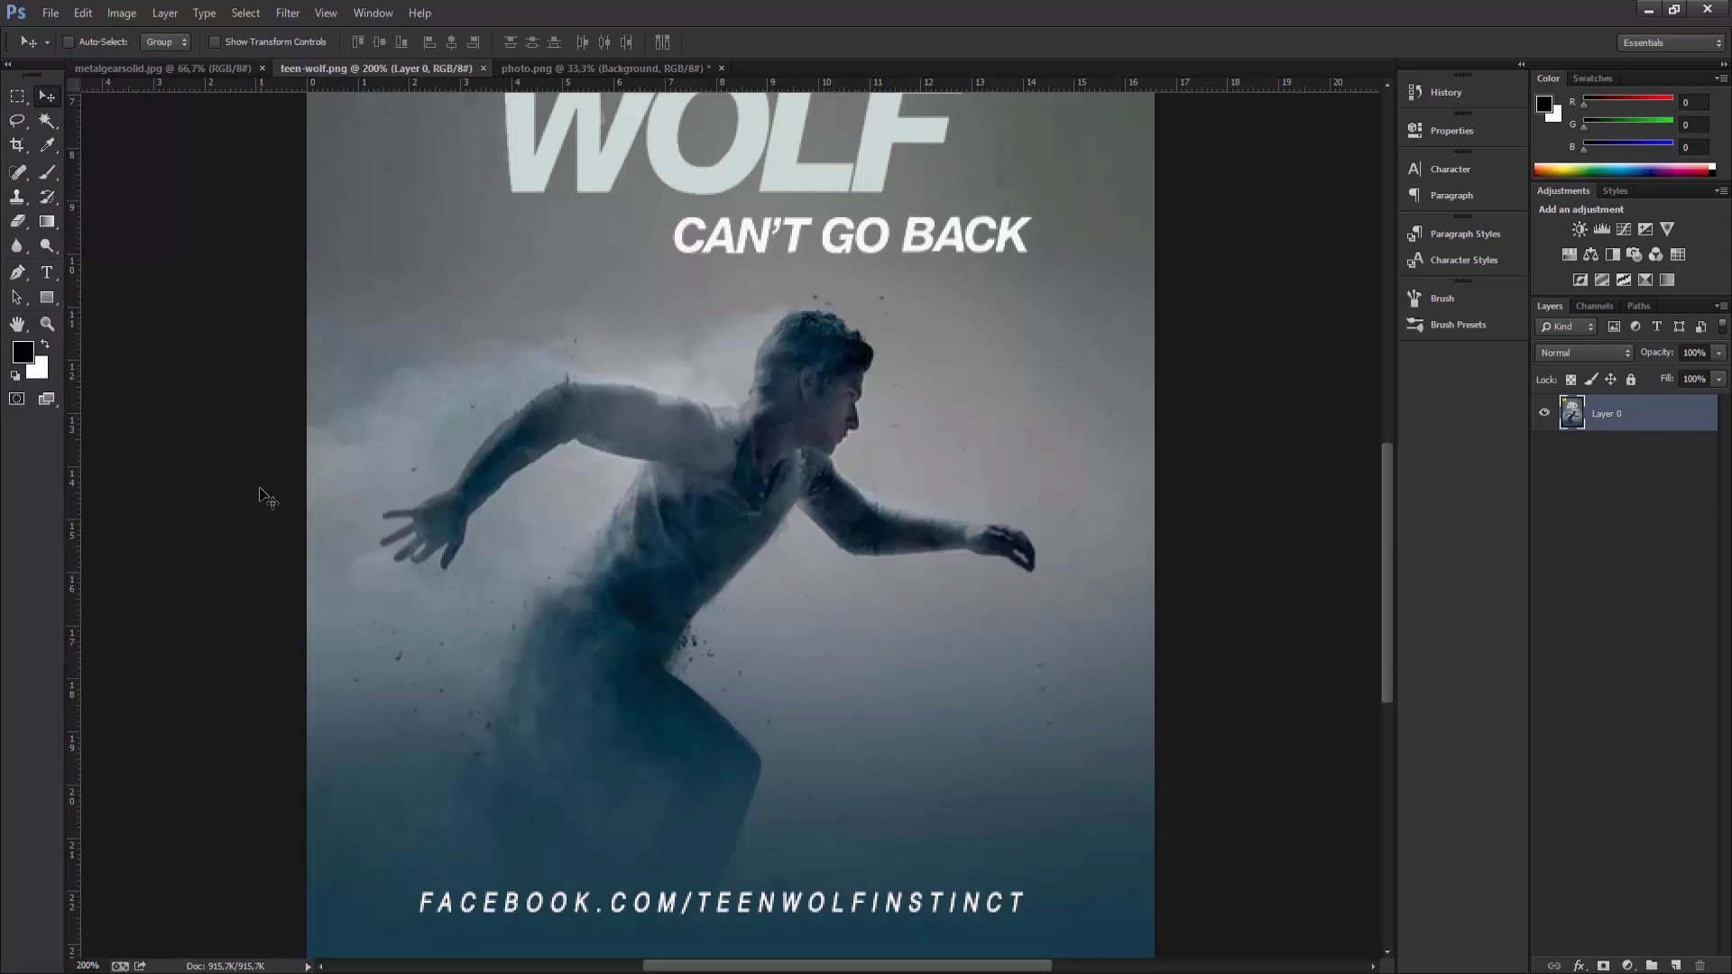
scroll(837, 588, "up", 1)
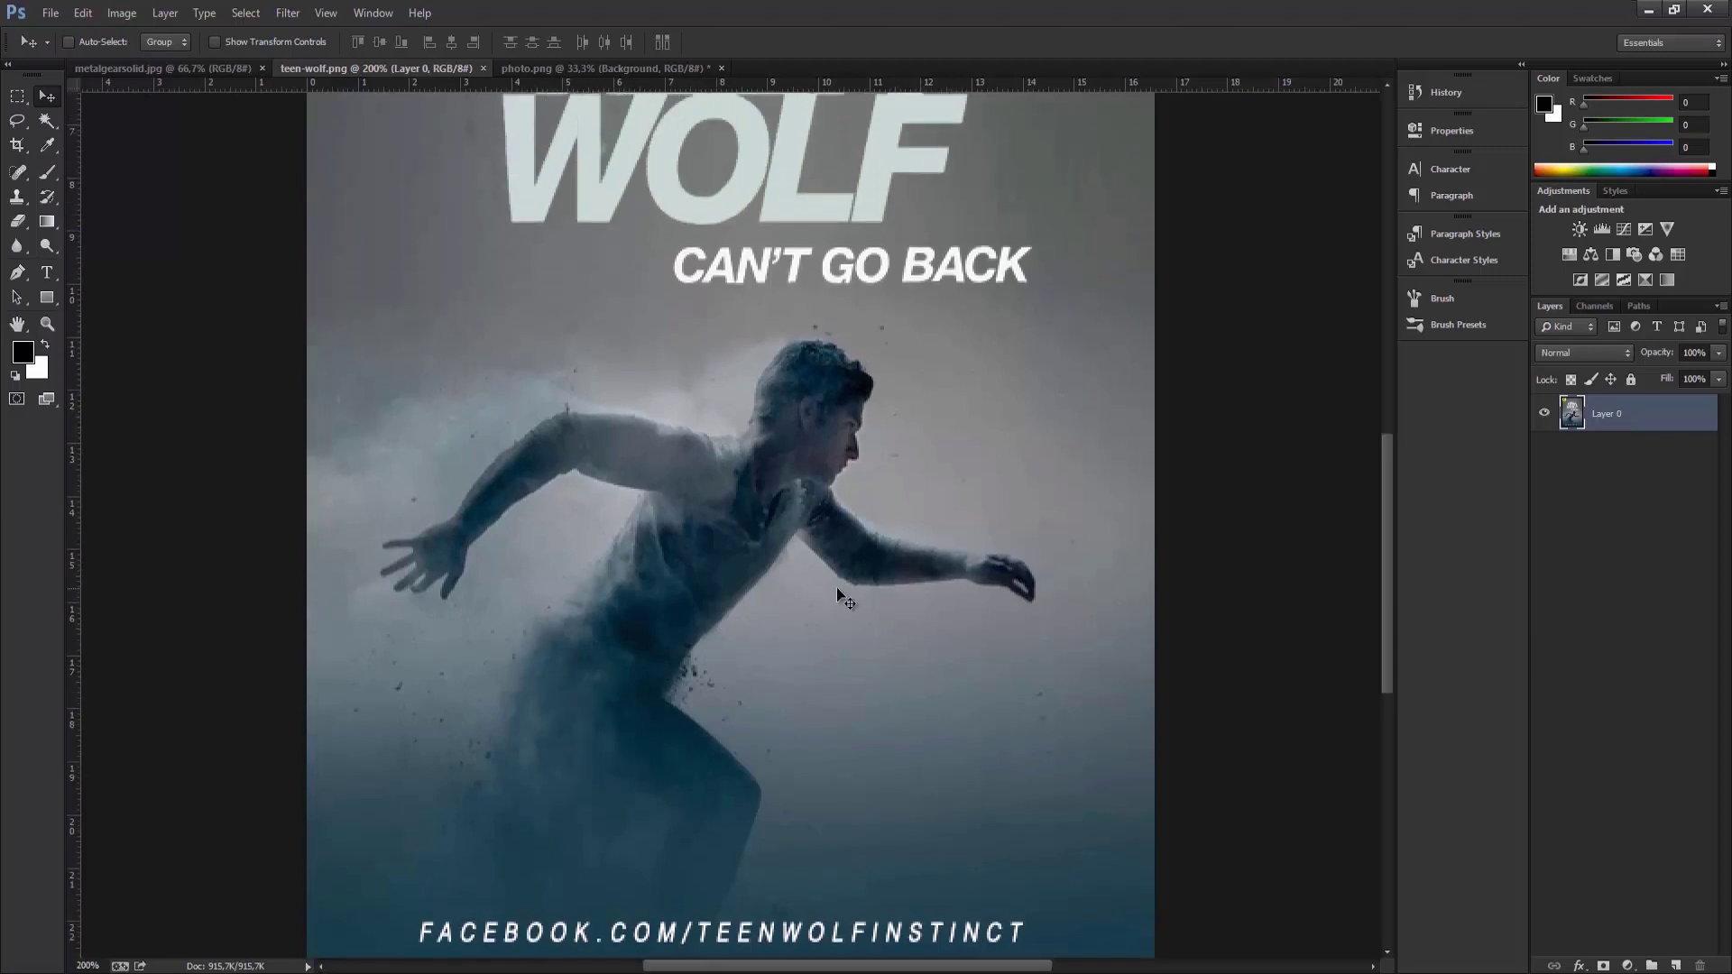
key("ctrl+minus")
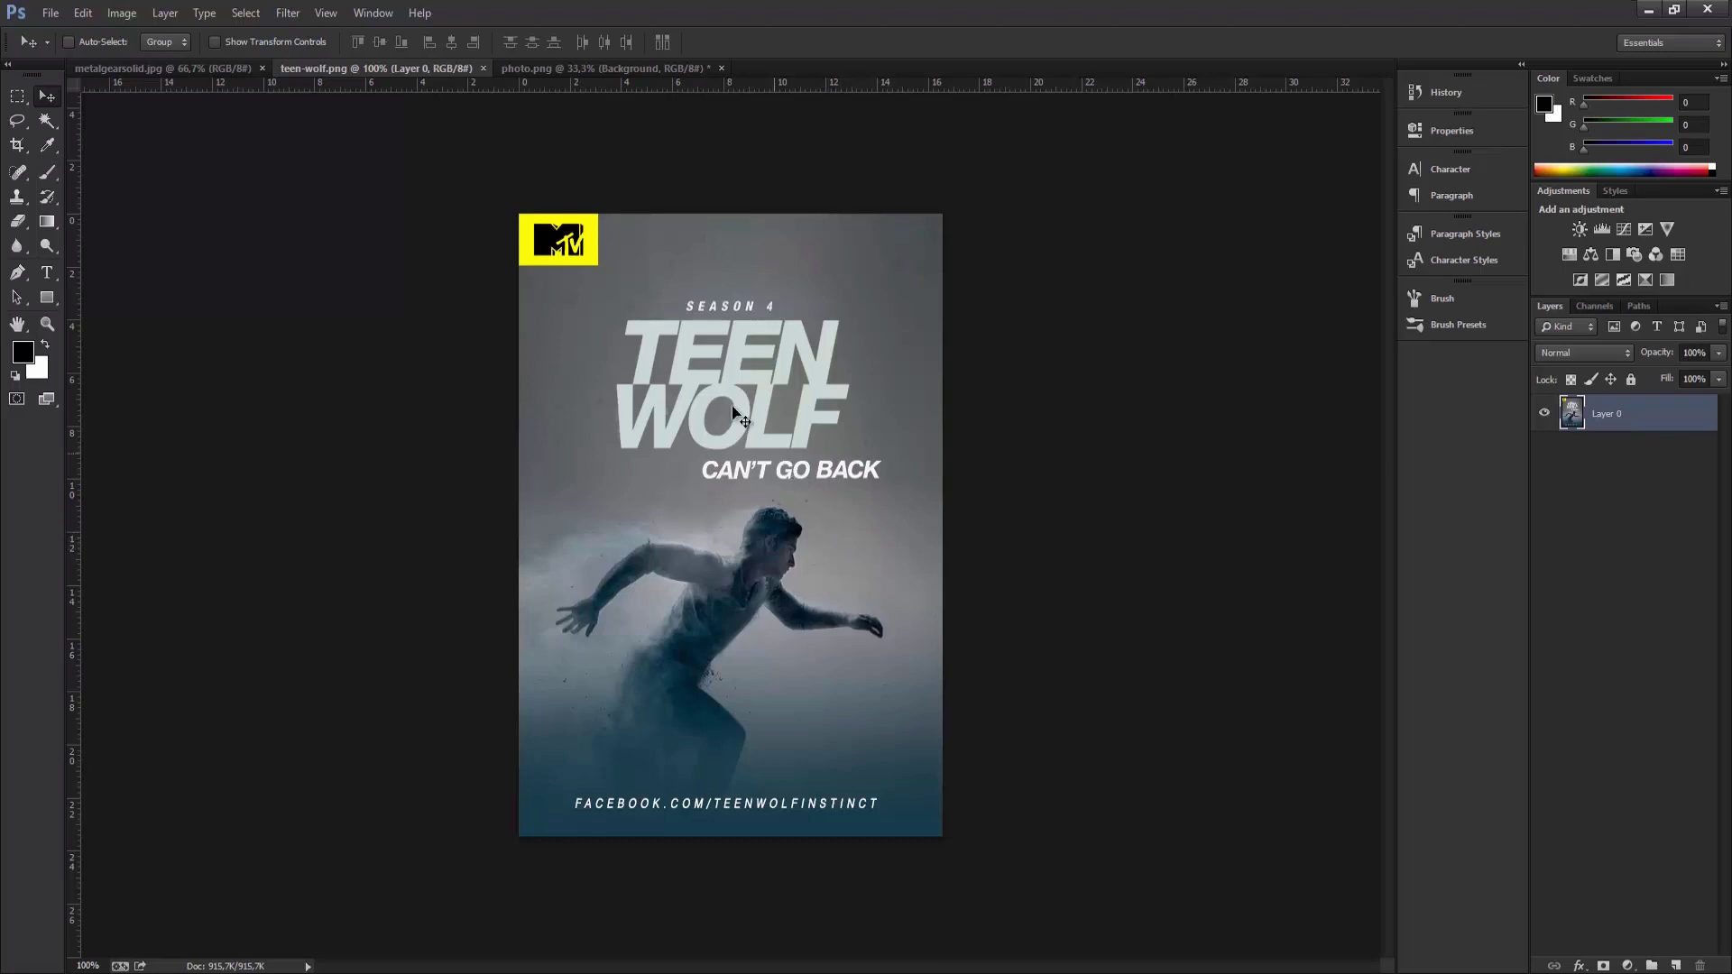
left_click(54, 13)
left_click(63, 50)
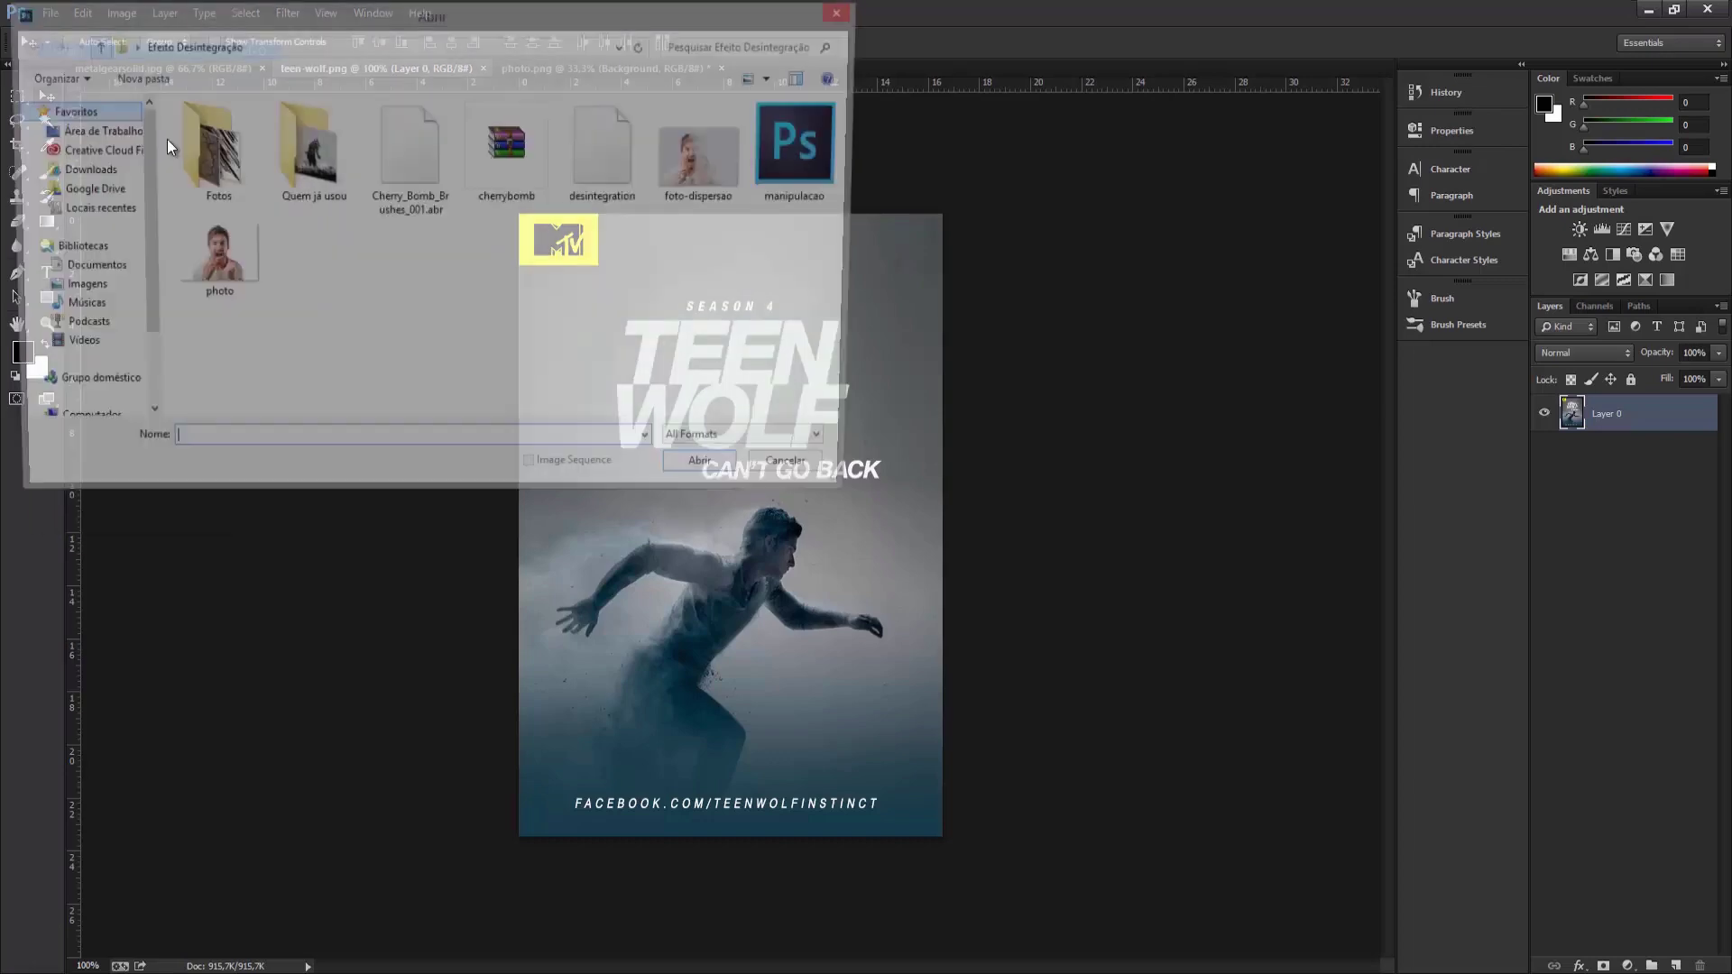
left_click(707, 149)
left_click(716, 478)
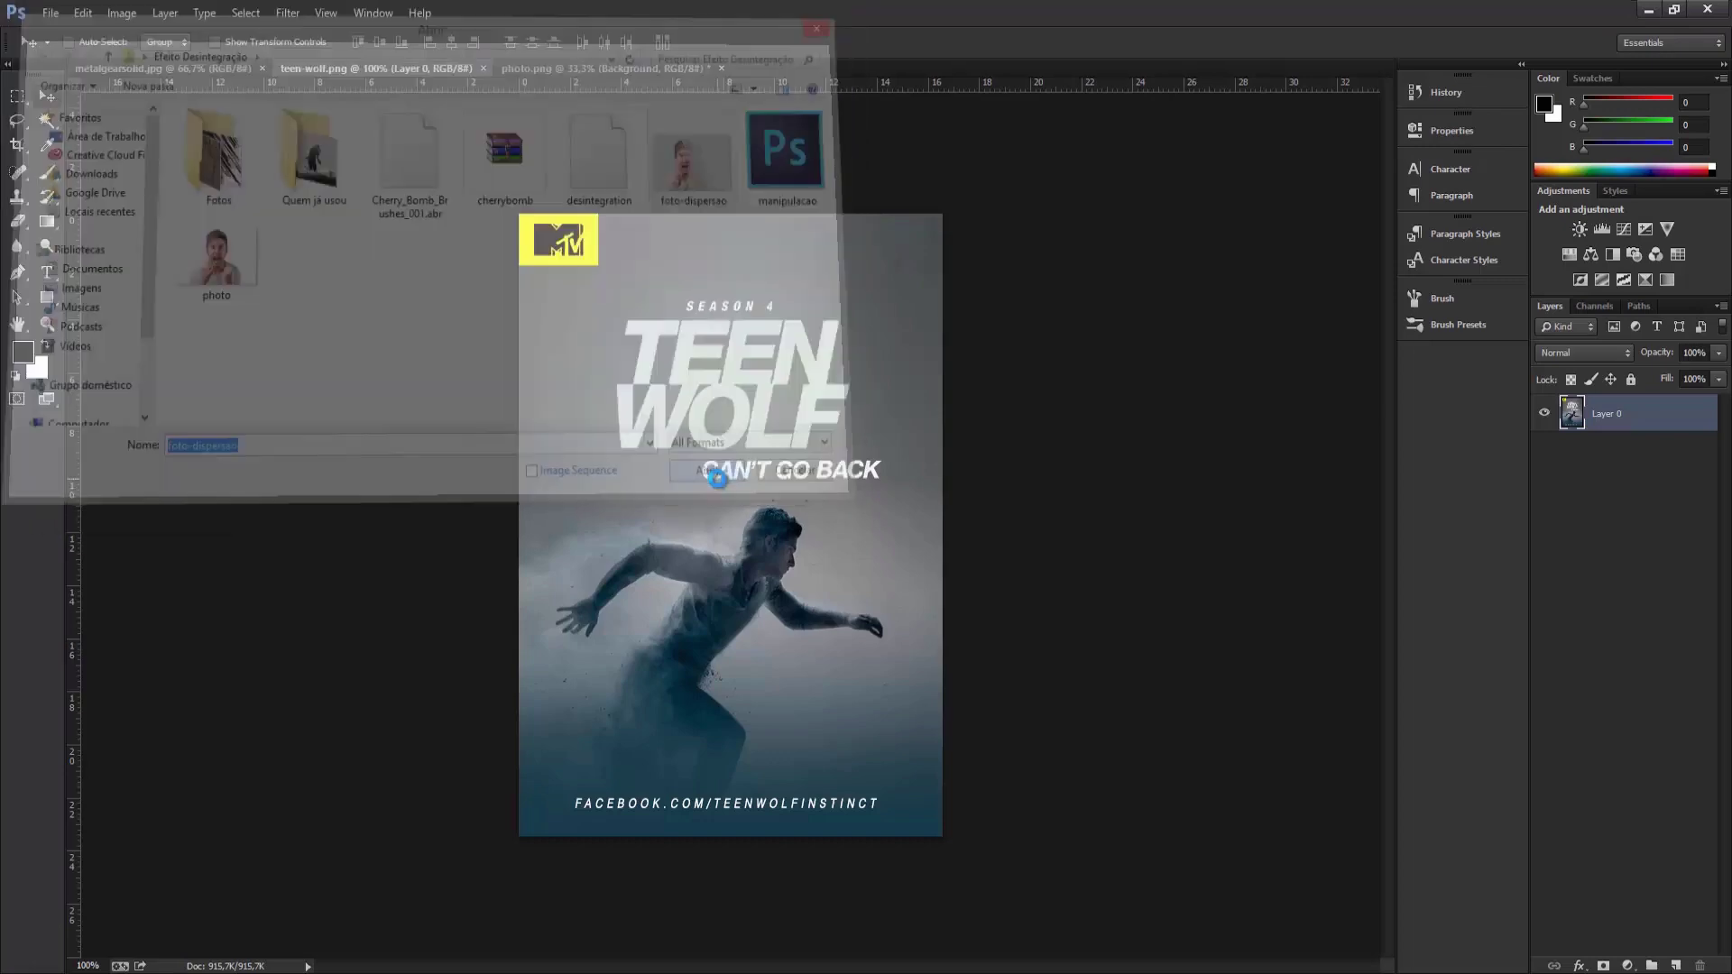
left_click(959, 464)
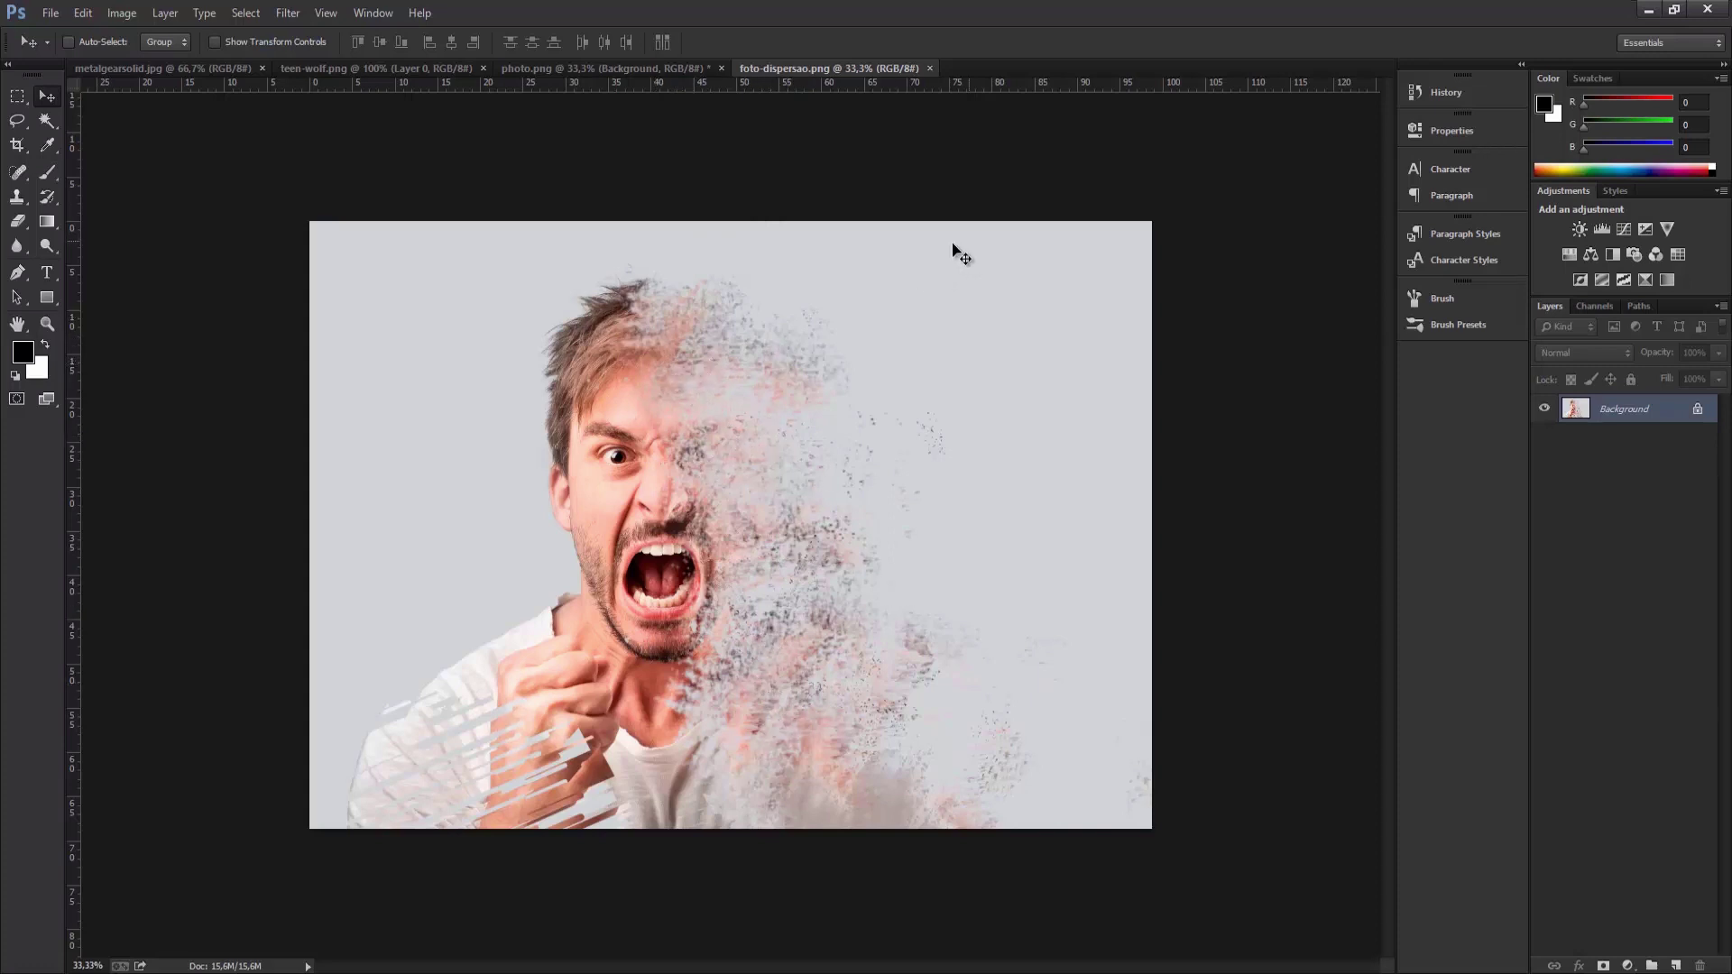
left_click(929, 68)
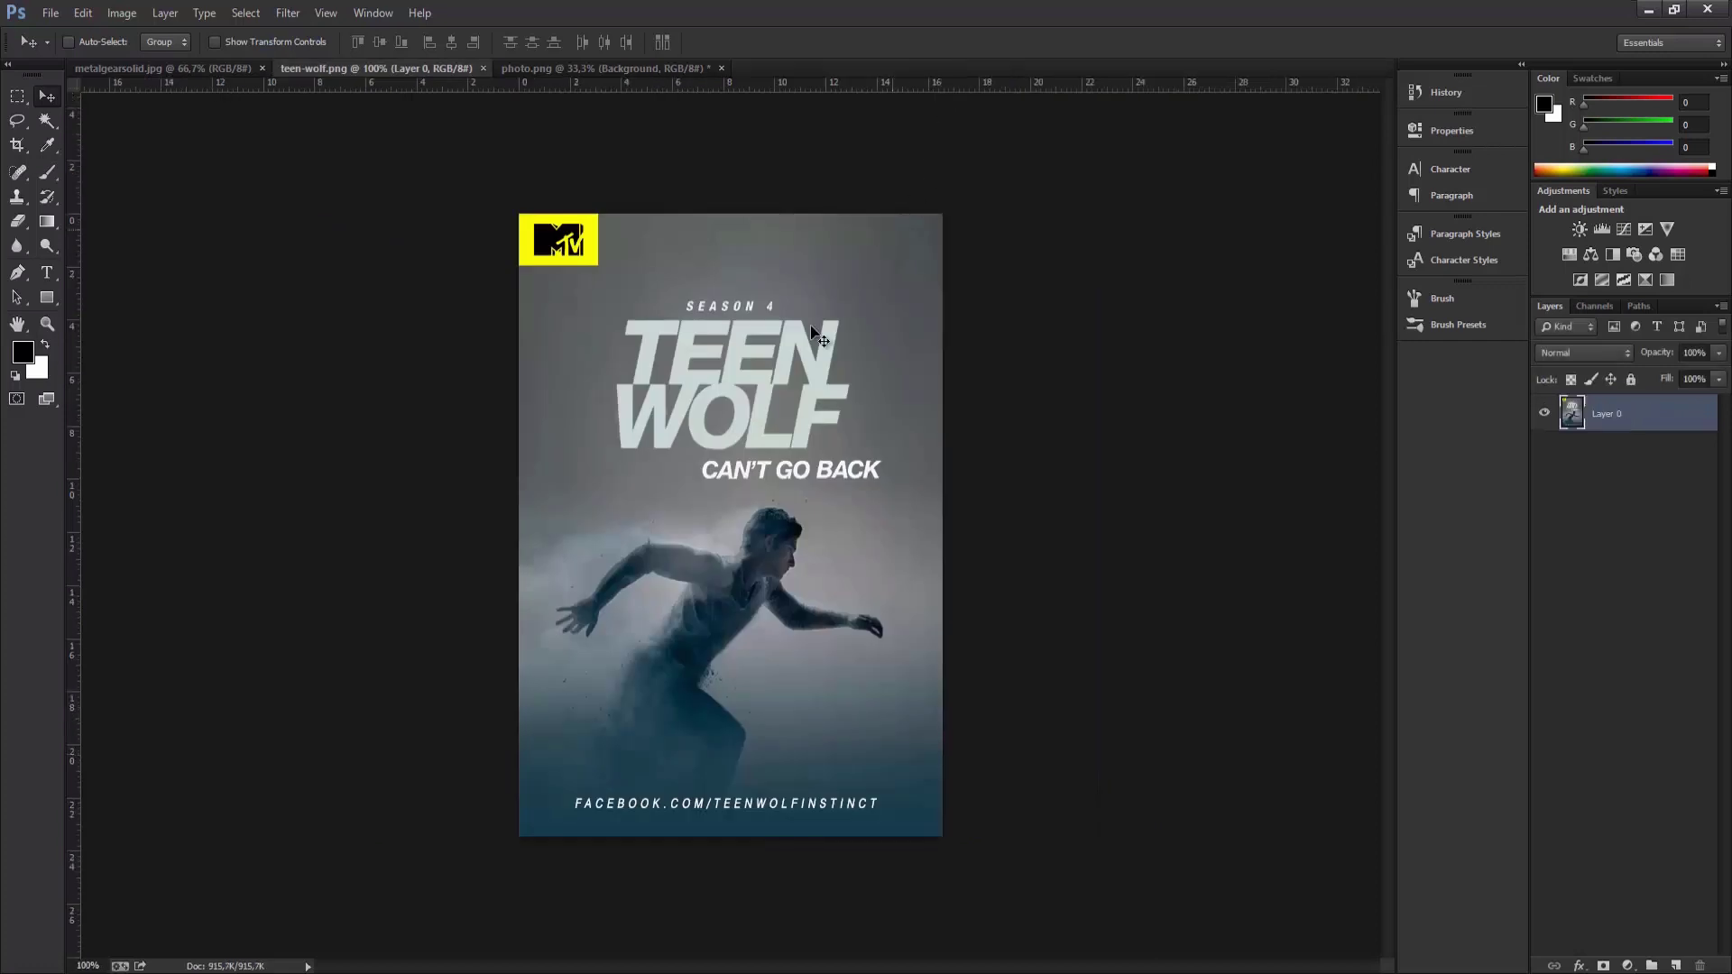
Close the dispersion example, metalgearsolid and teen-wolf documents, leaving the blank white document
left_click(218, 65)
left_click(262, 67)
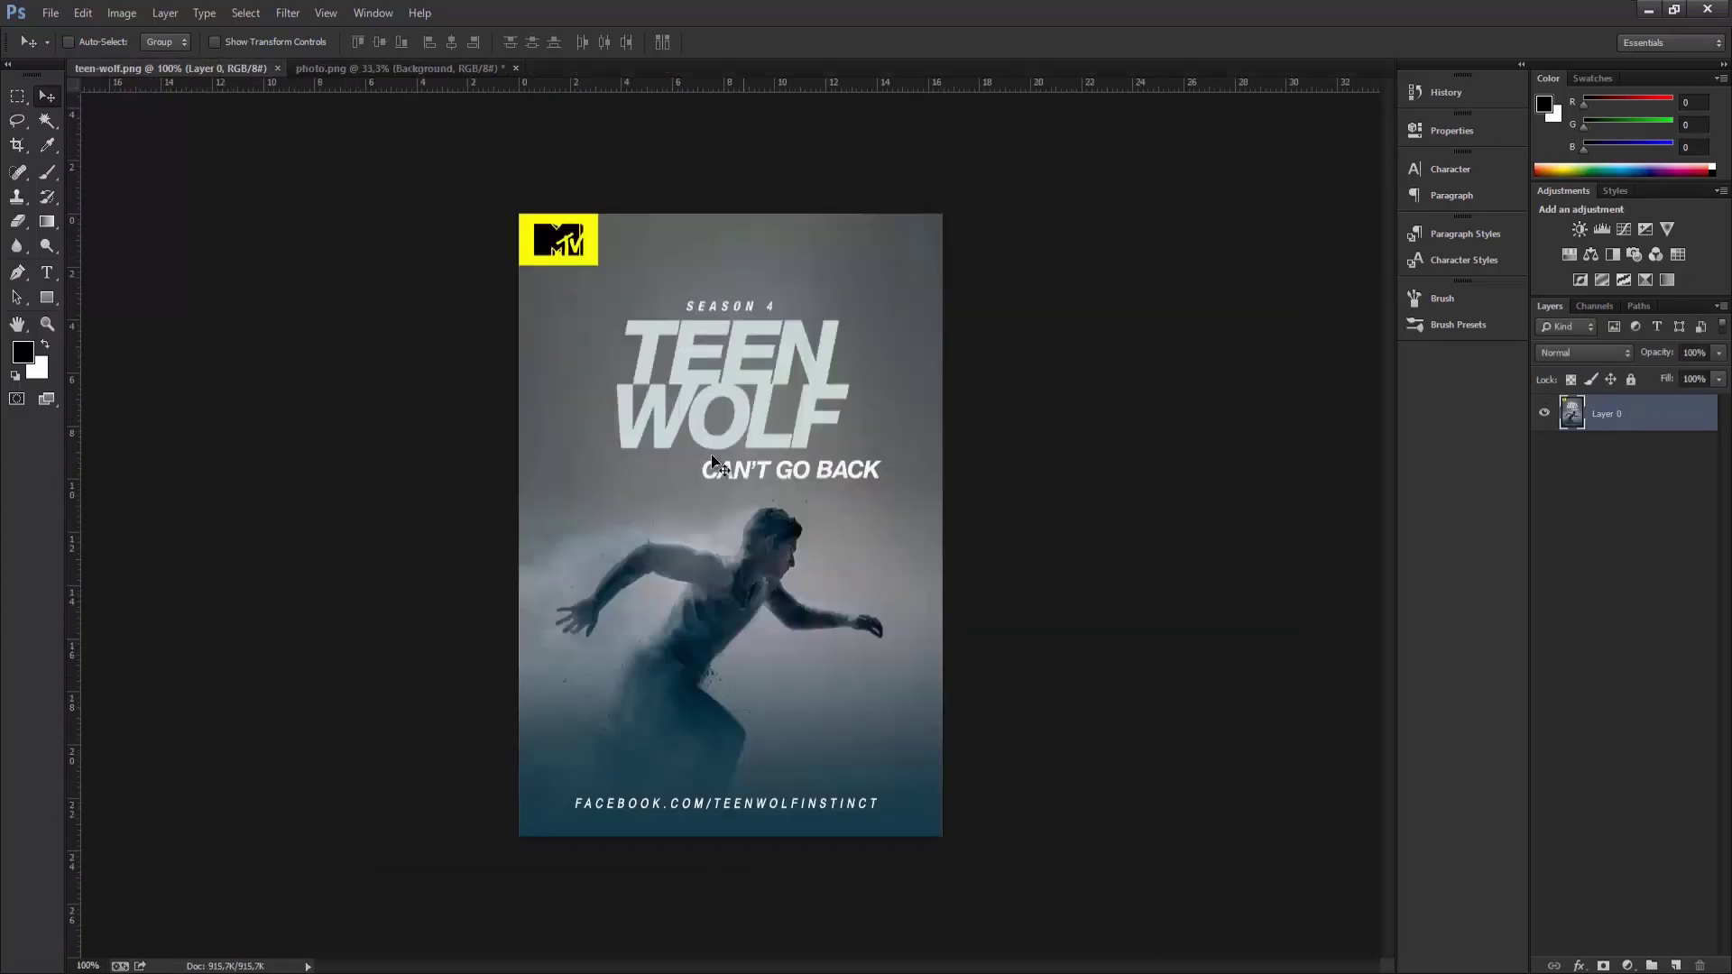
left_click(277, 68)
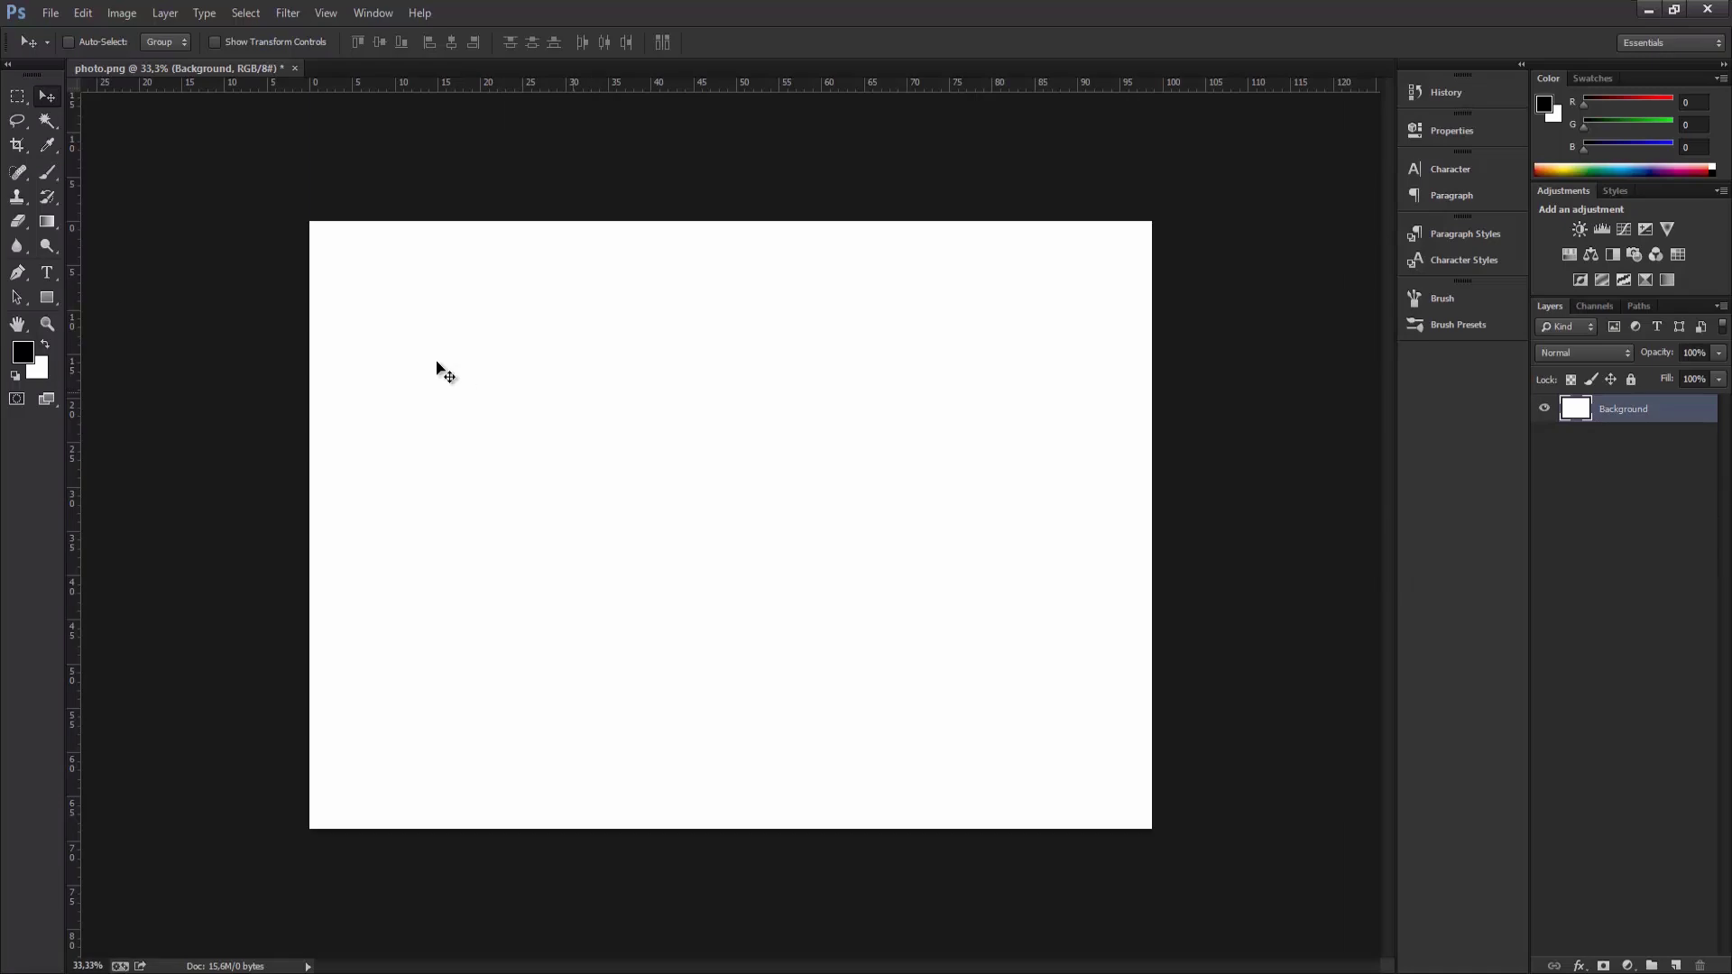
Place the photo image file as a new layer in the blank document
left_click(56, 13)
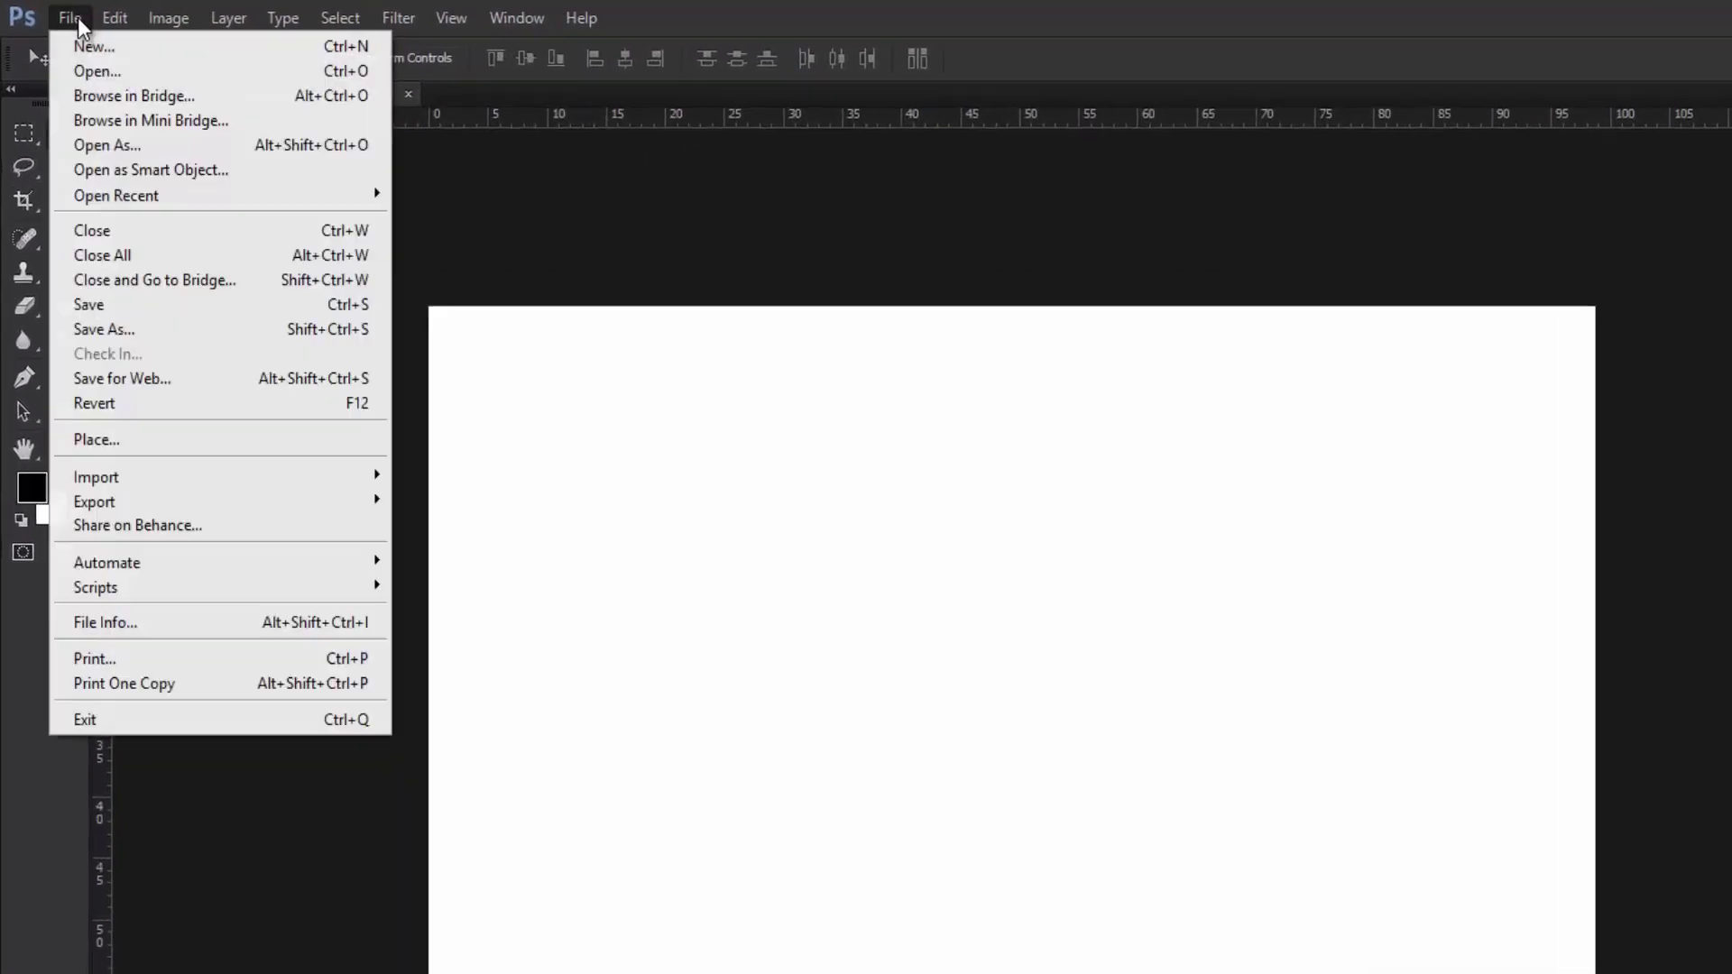
left_click(129, 317)
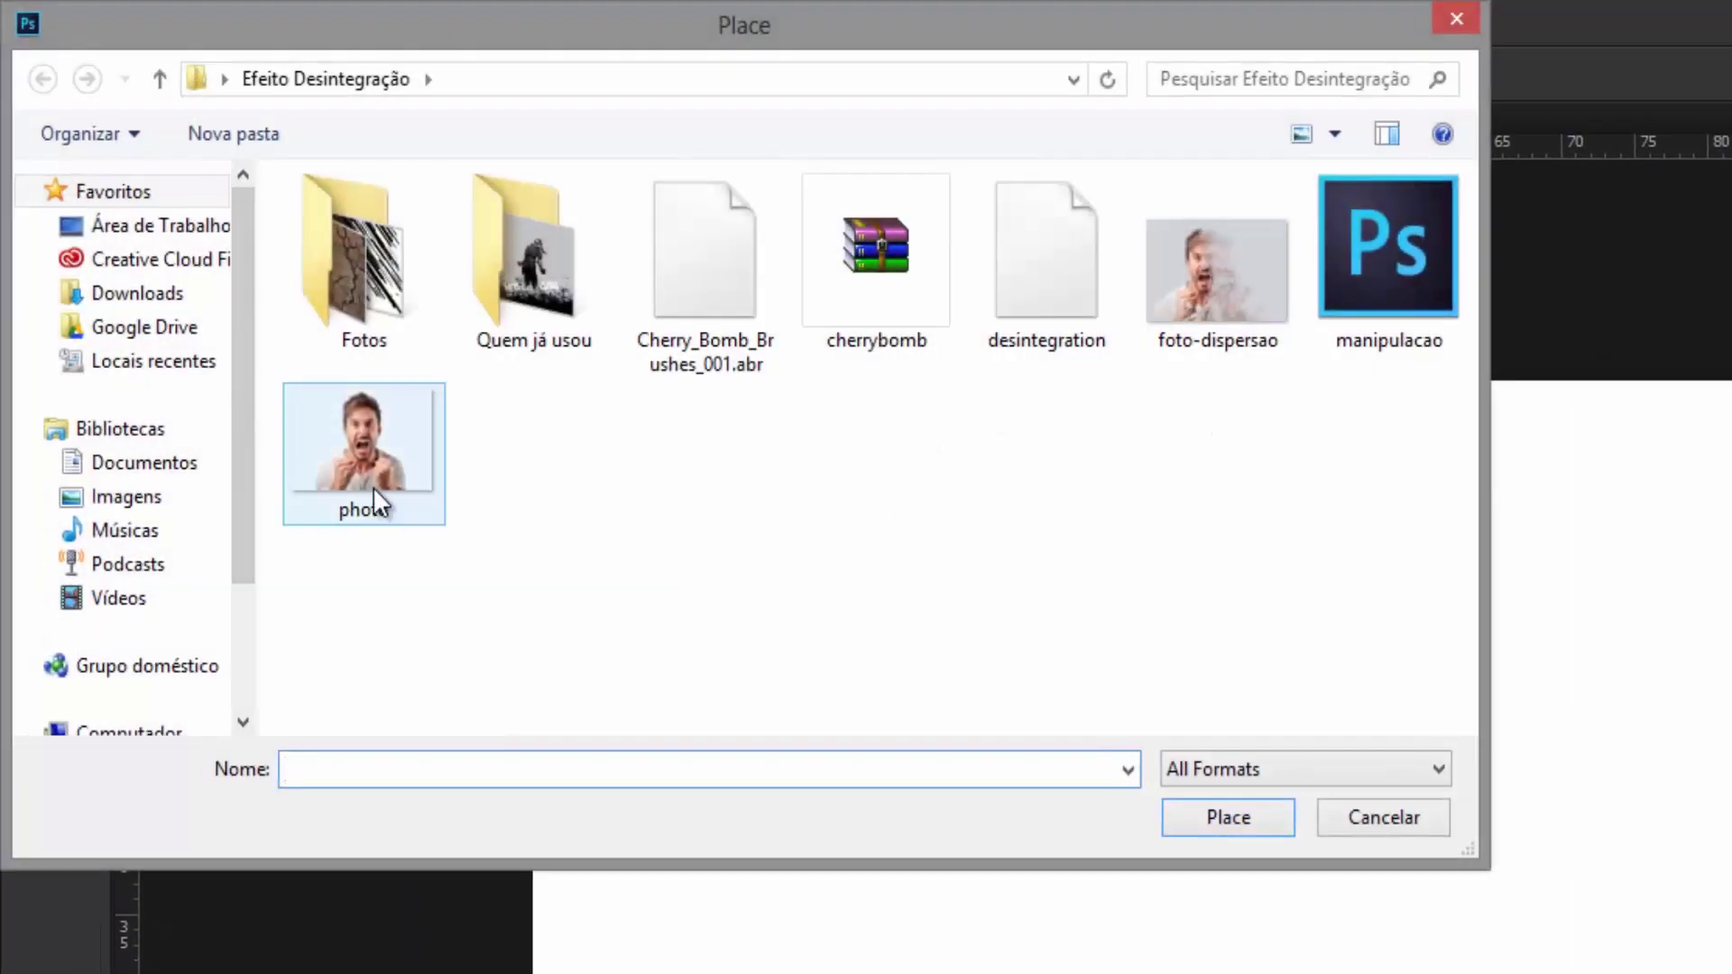
left_click(371, 486)
left_click(1243, 823)
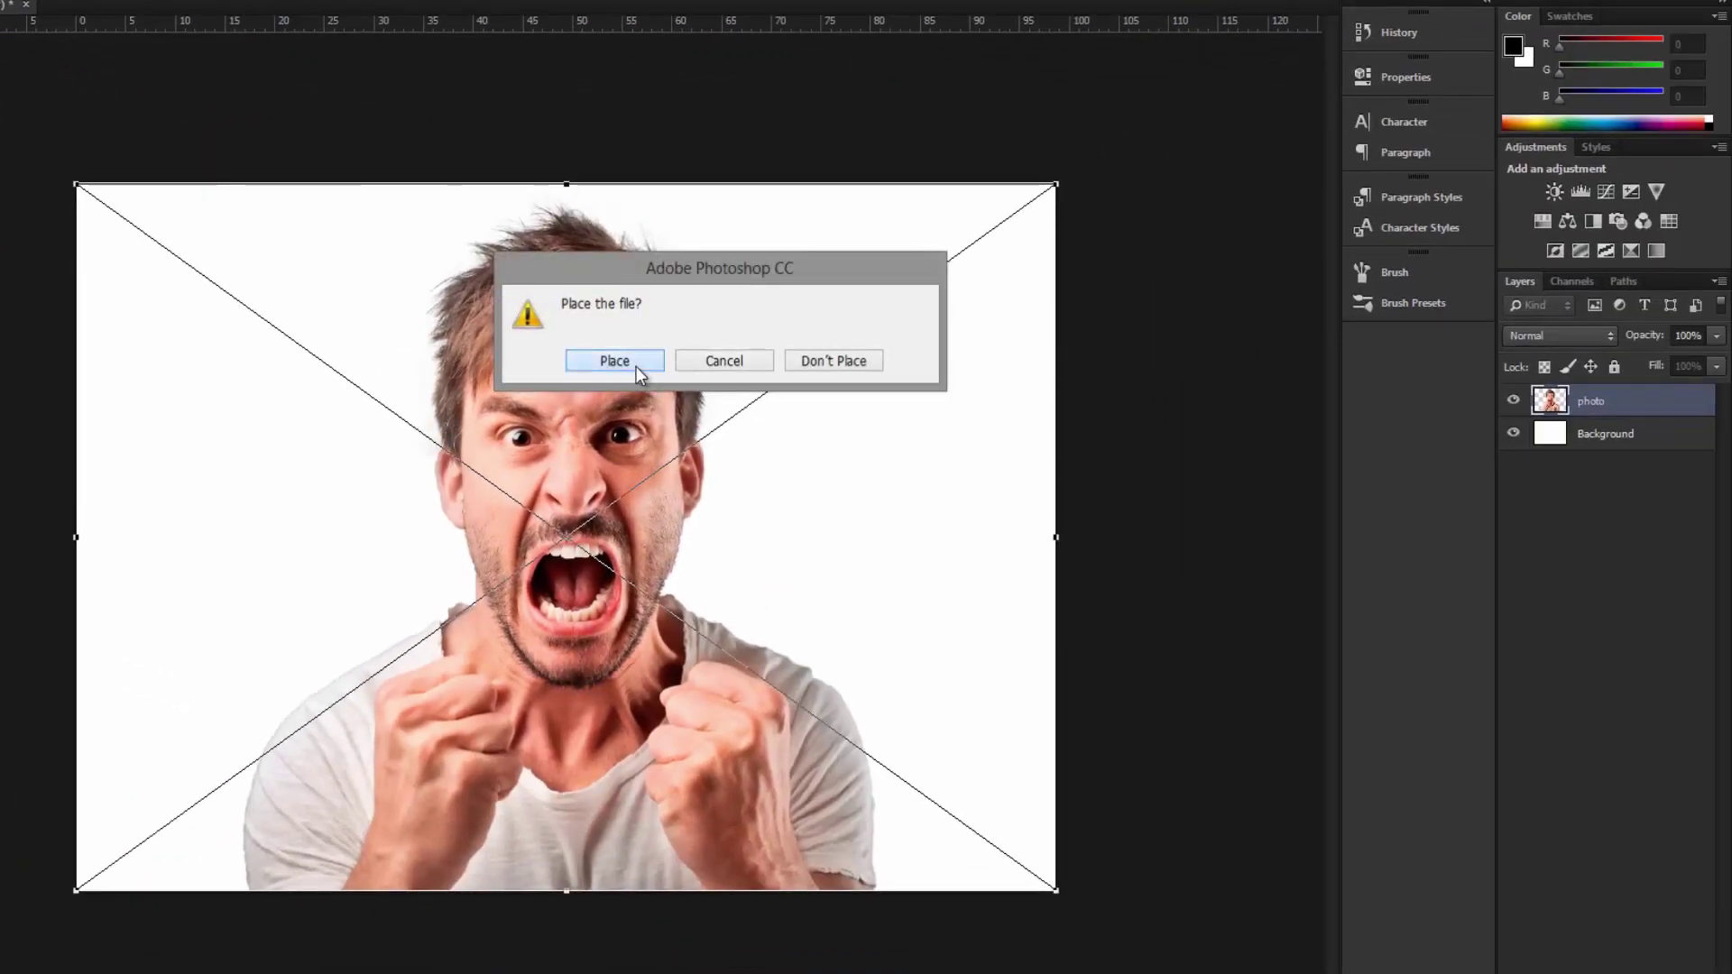
left_click(636, 367)
Toggle the Background layer's visibility off and on twice to check the photo
left_click(1516, 435)
left_click(1515, 434)
left_click(1515, 435)
left_click(1515, 435)
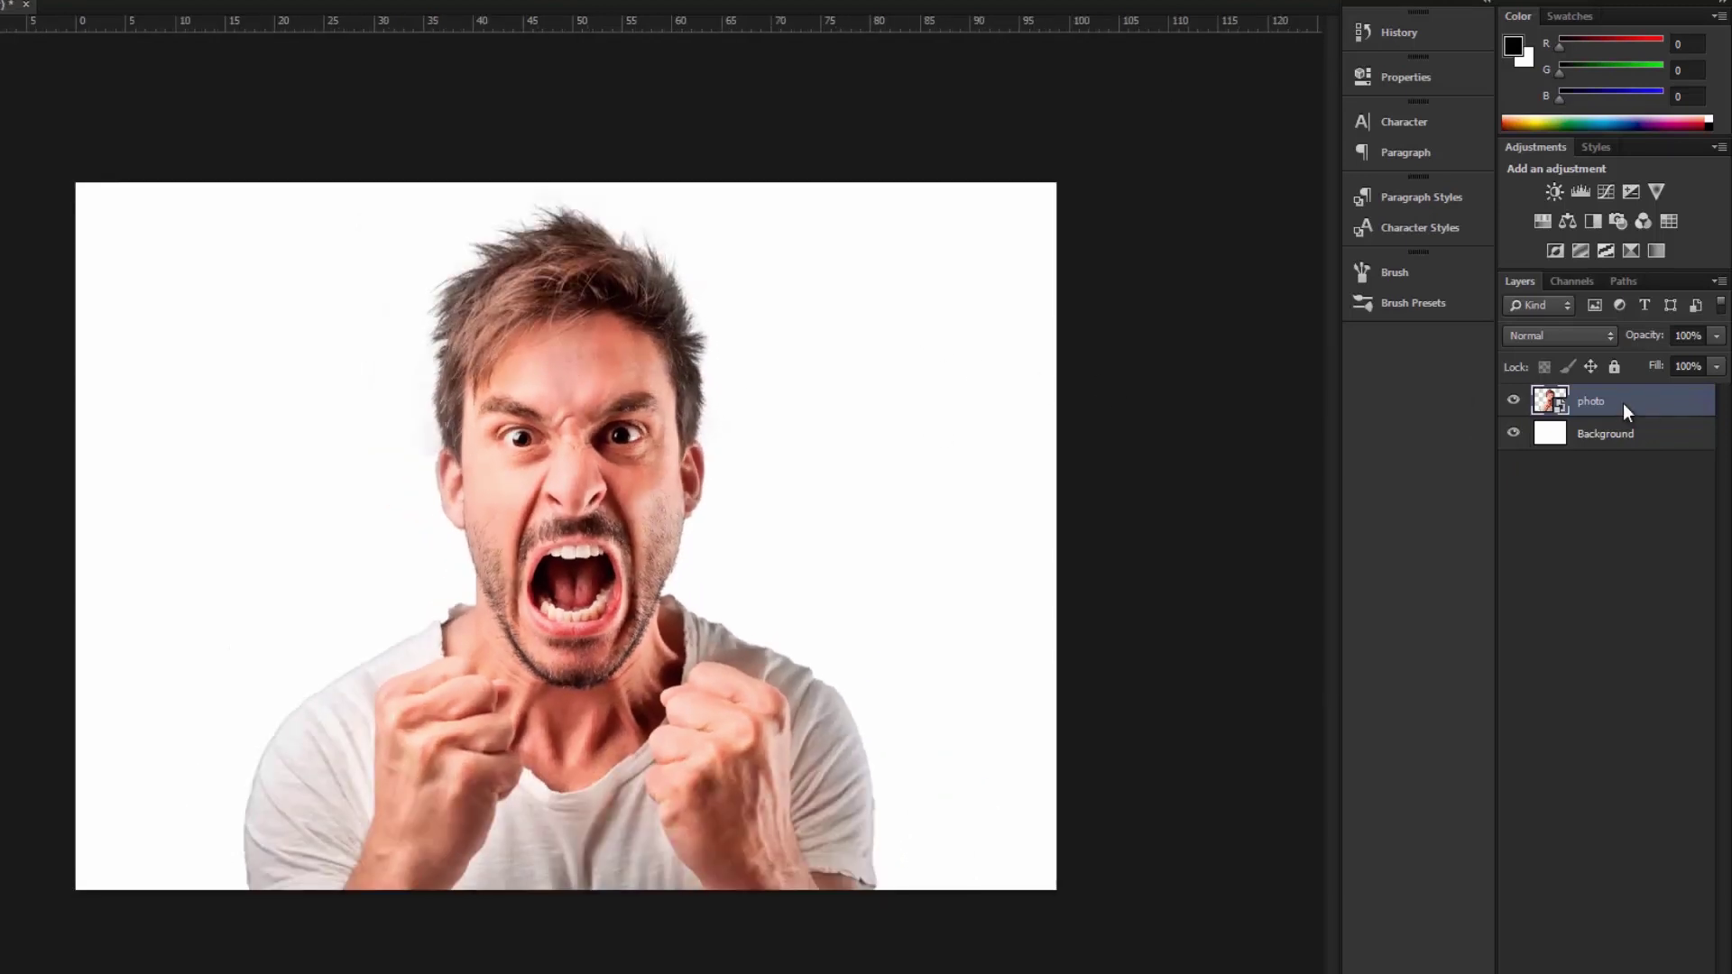
Rasterize the photo layer and scale it down proportionally to about 92%
right_click(1622, 404)
left_click(1455, 496)
key("ctrl+t")
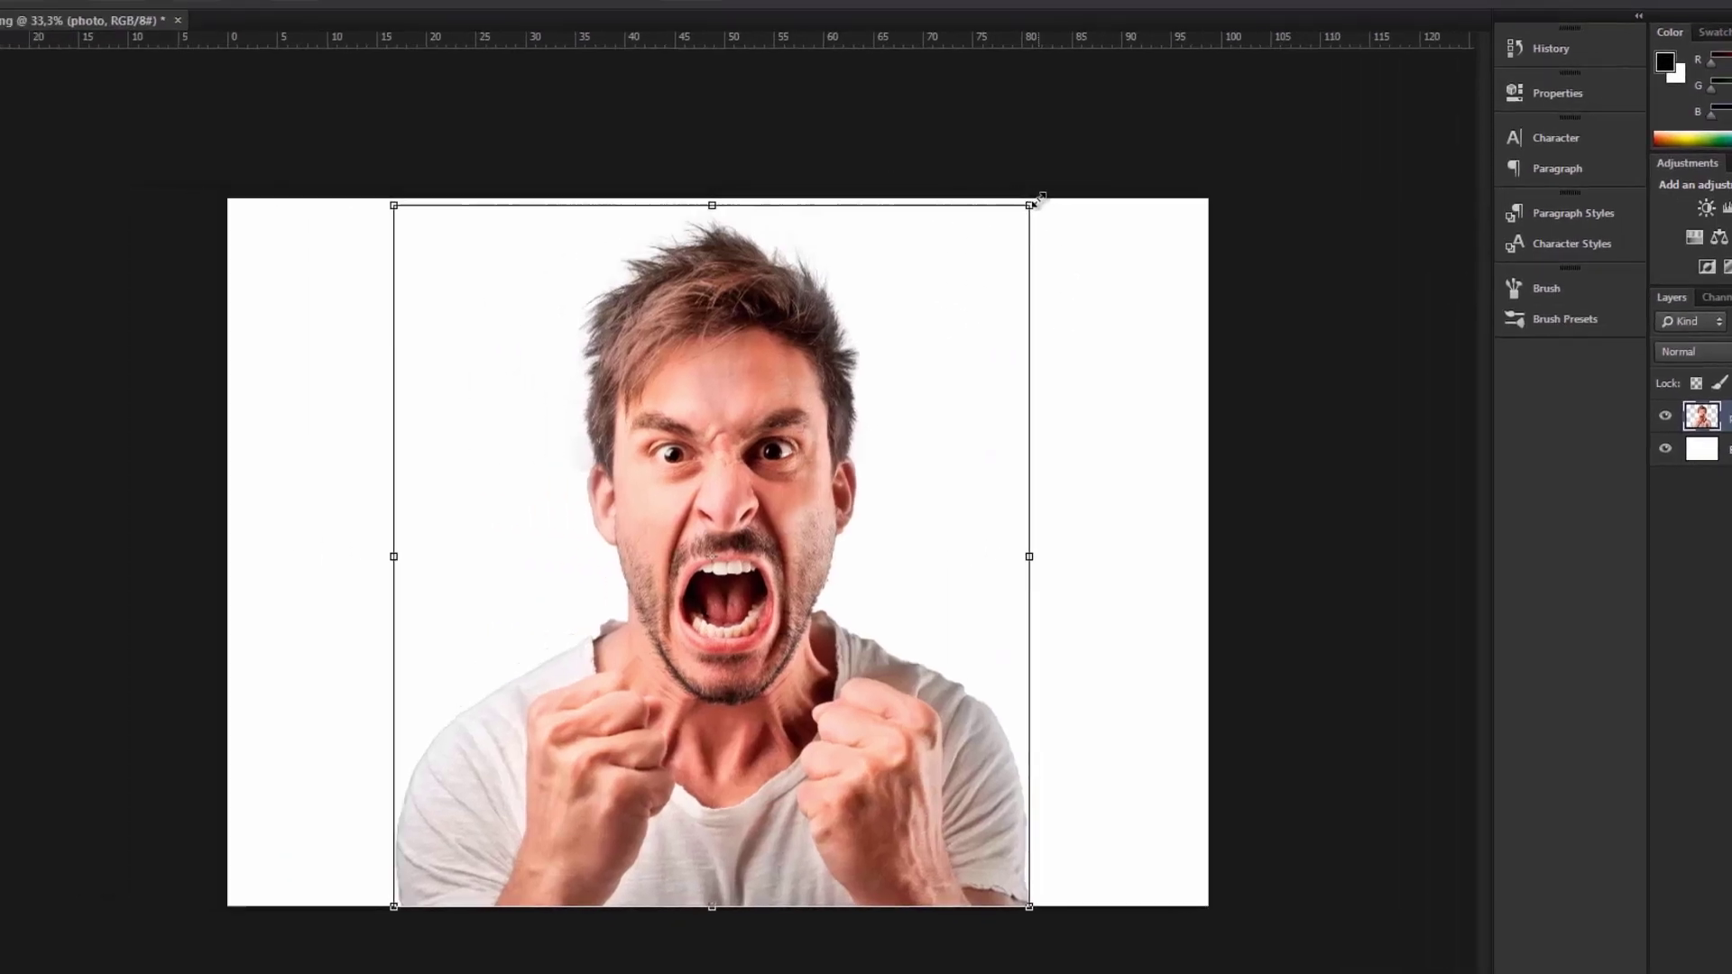
left_click_drag(878, 190, 1129, 271)
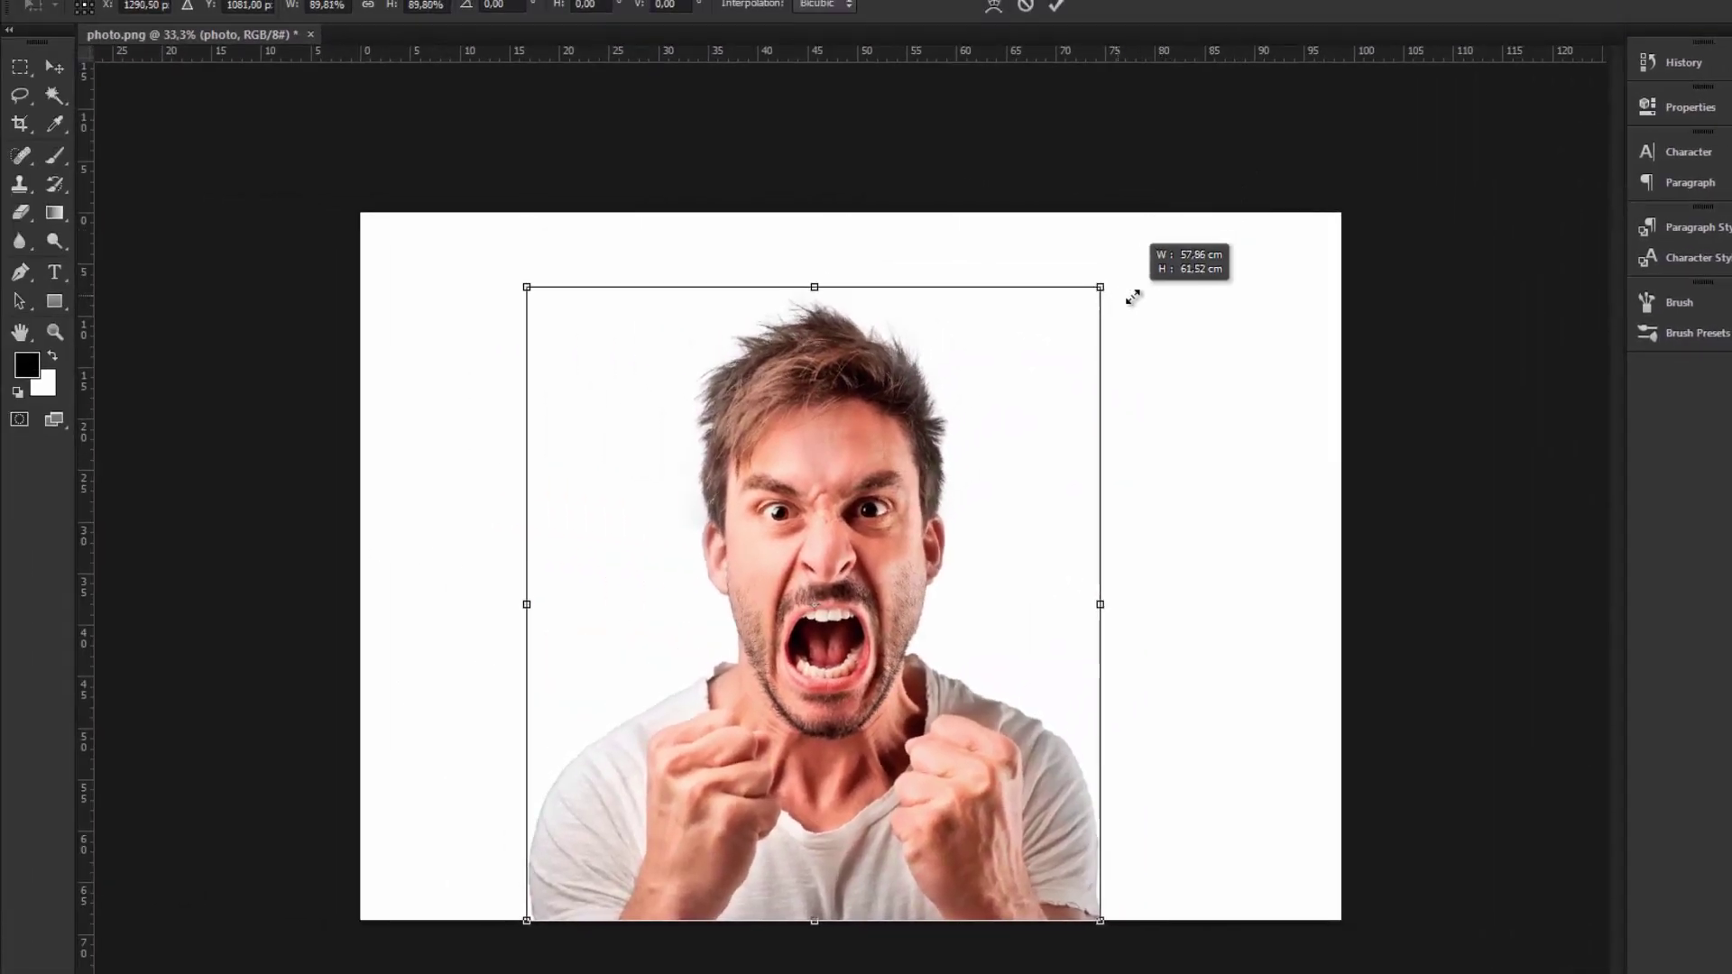
left_click_drag(1129, 270, 1117, 272)
Shift the photo slightly left, commit the transformation, and zoom to 50%
left_click_drag(881, 487, 817, 492)
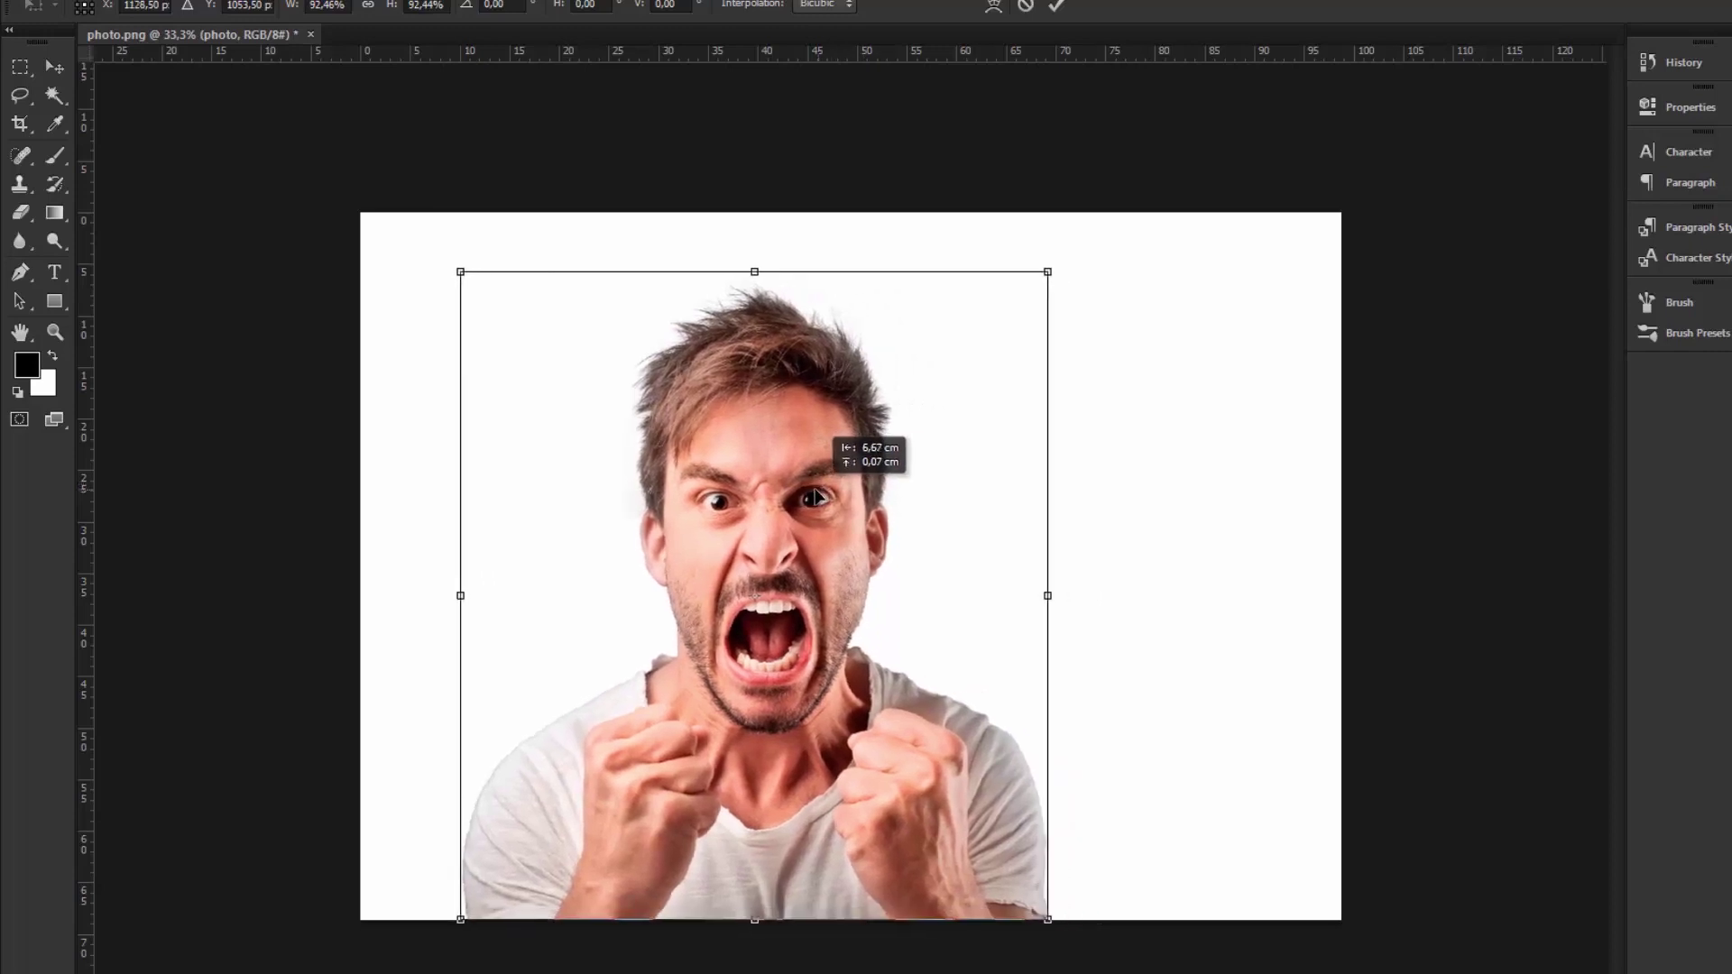
left_click_drag(817, 497, 805, 496)
left_click(52, 66)
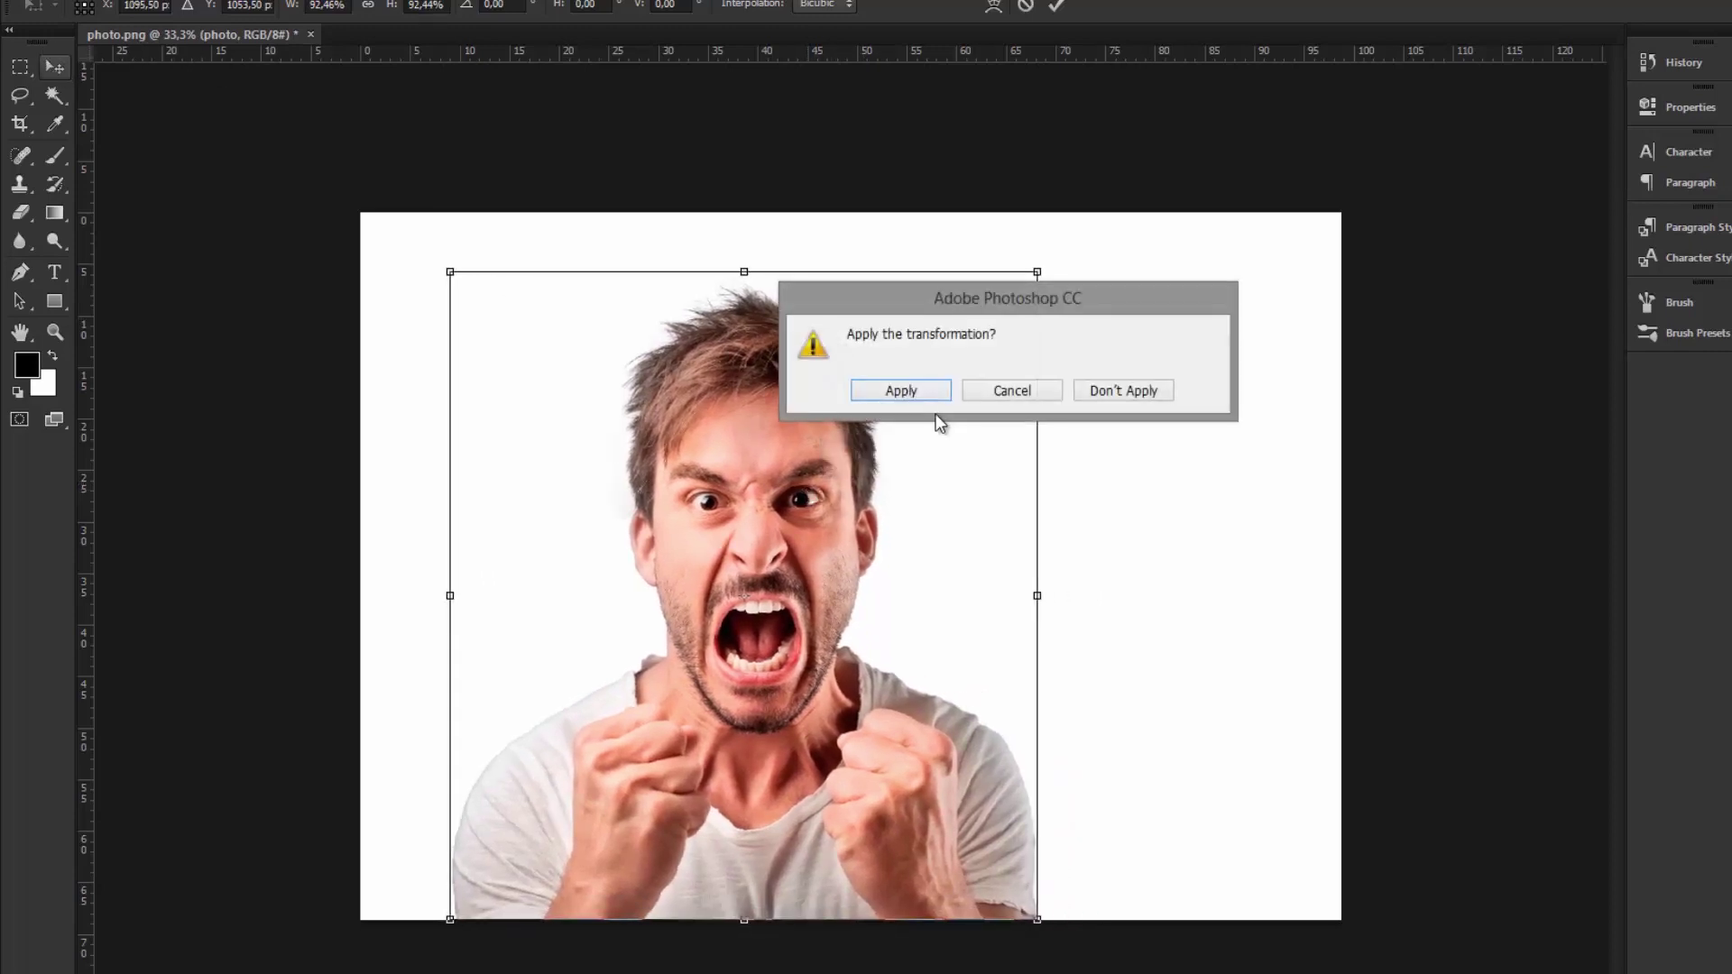
left_click(901, 393)
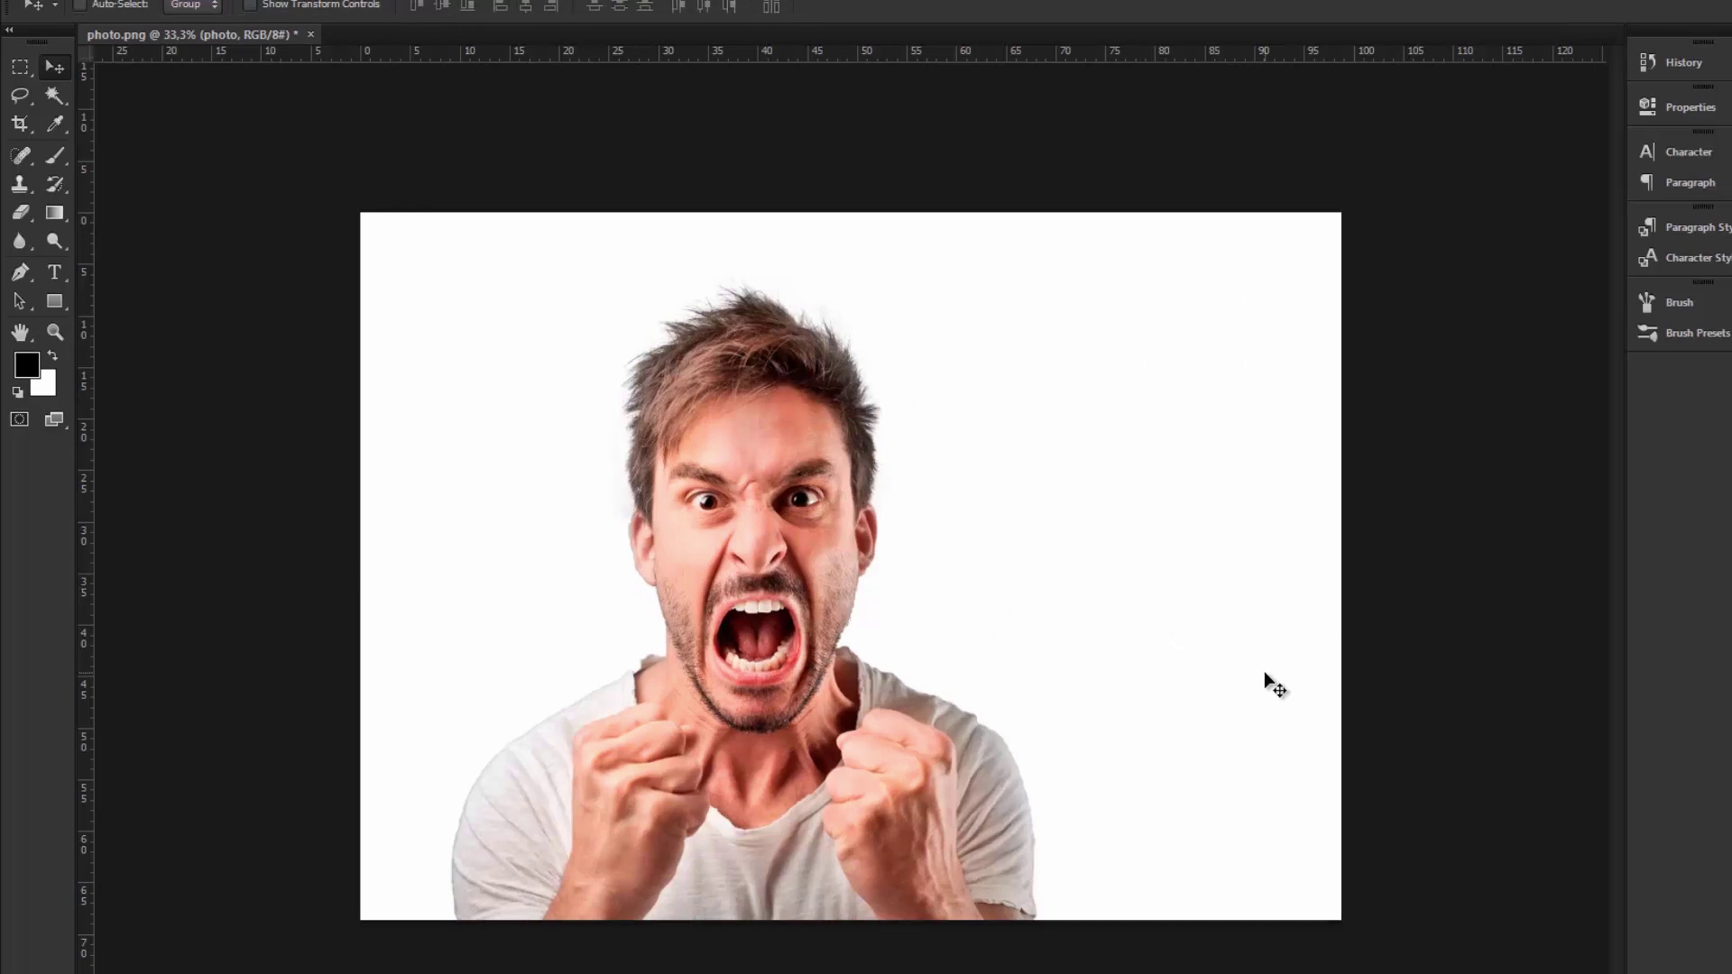
key("ctrl+plus")
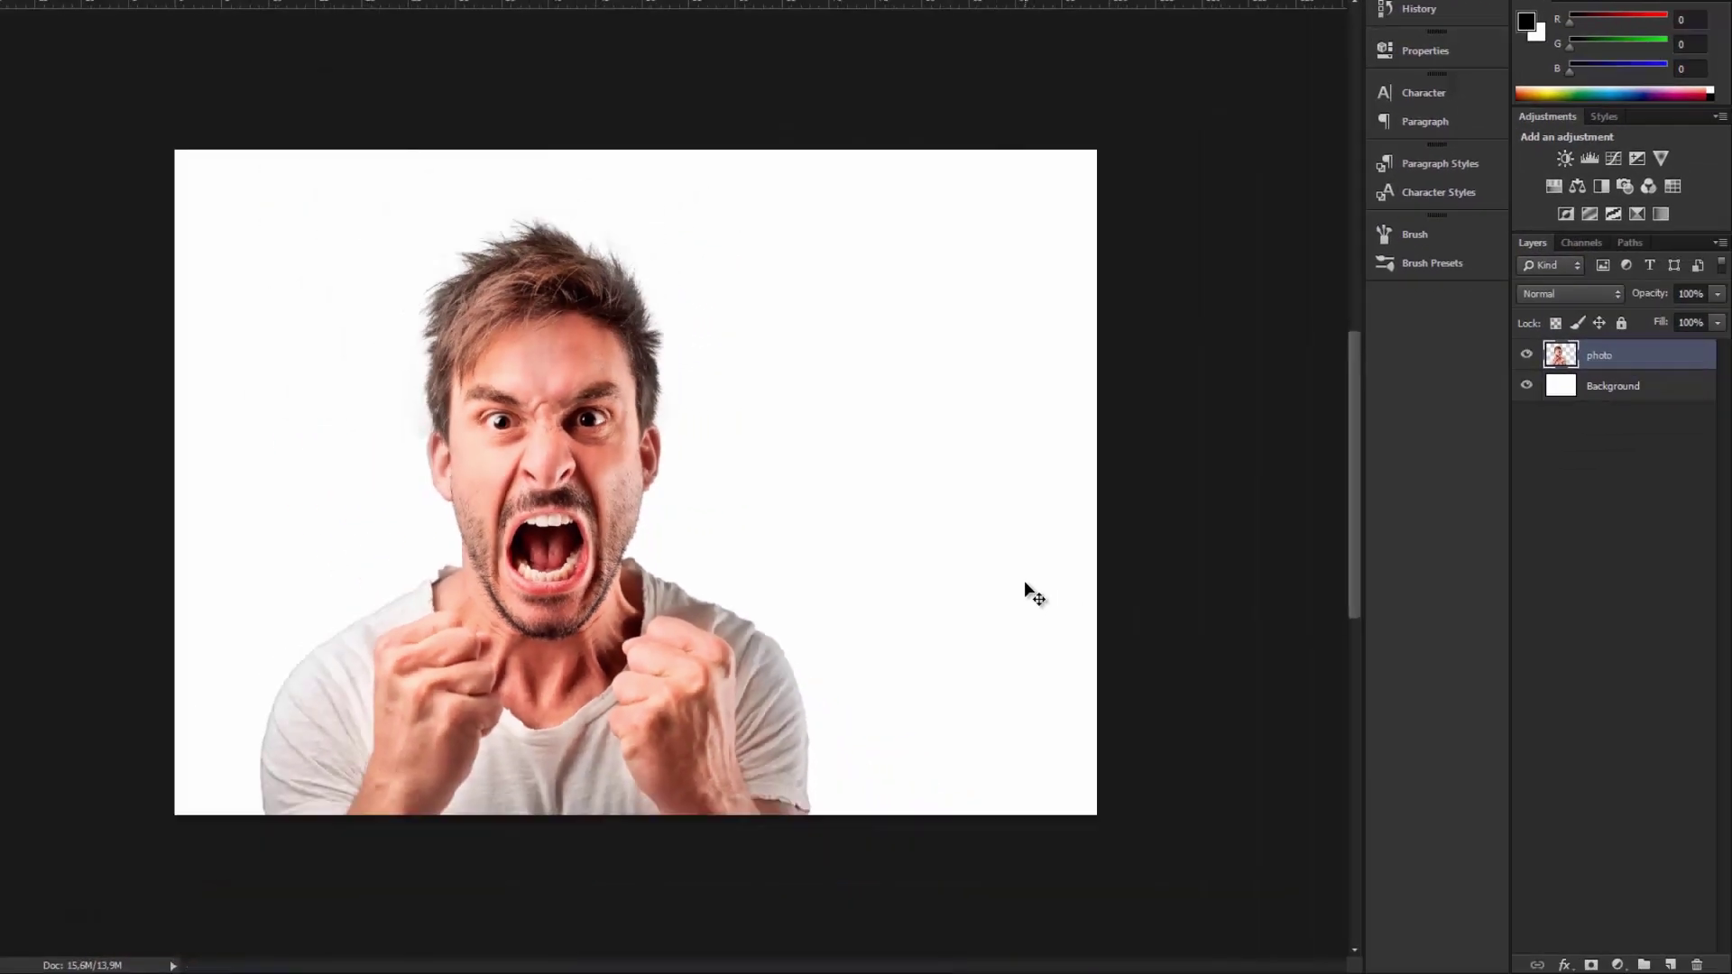
Give the photo layer a white mask, duplicate it, and invert the photo copy mask to black
key("ctrl+plus")
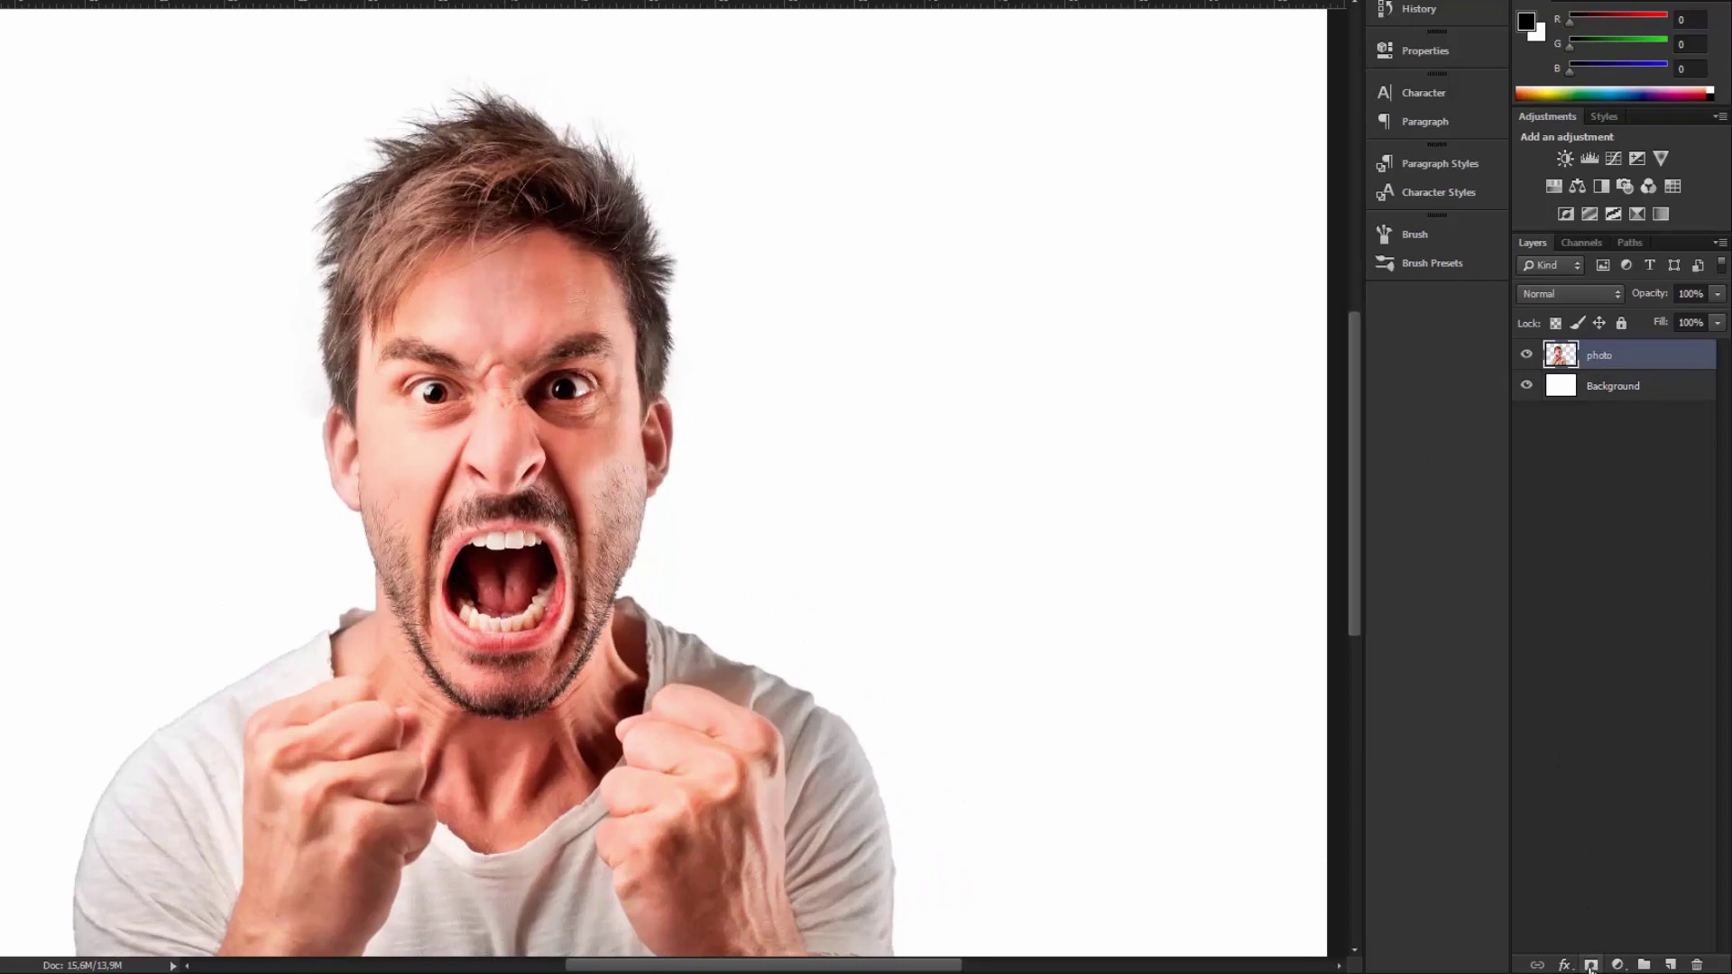
left_click(1592, 965)
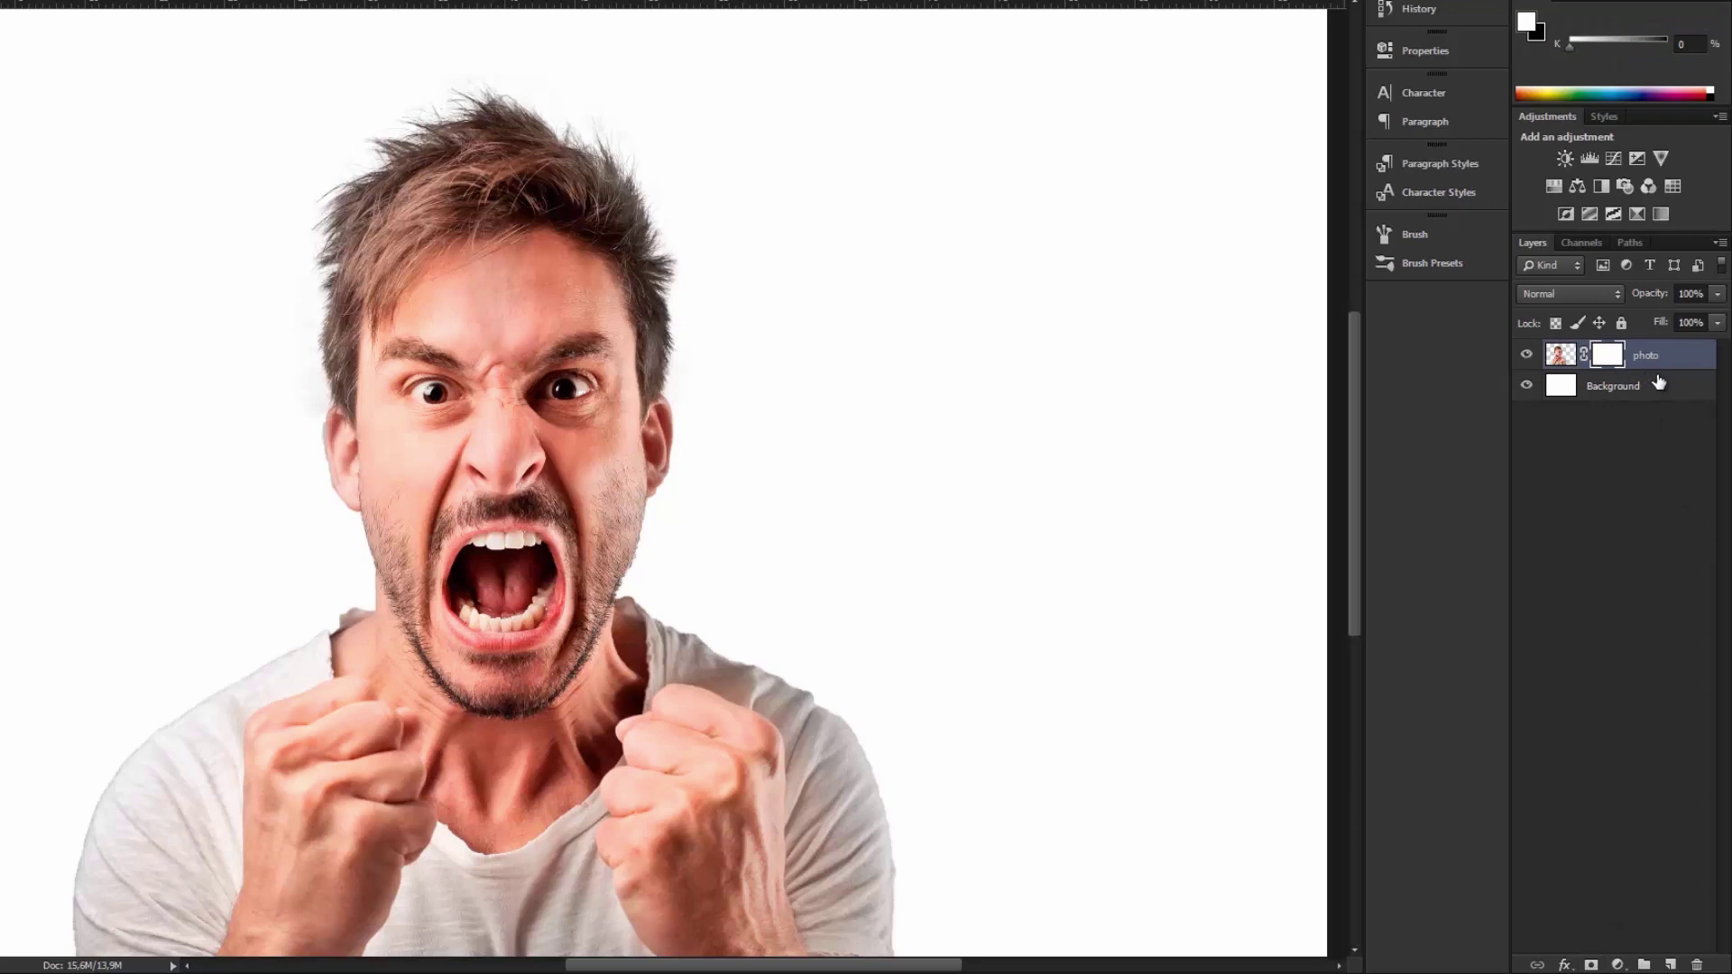
key("ctrl+j")
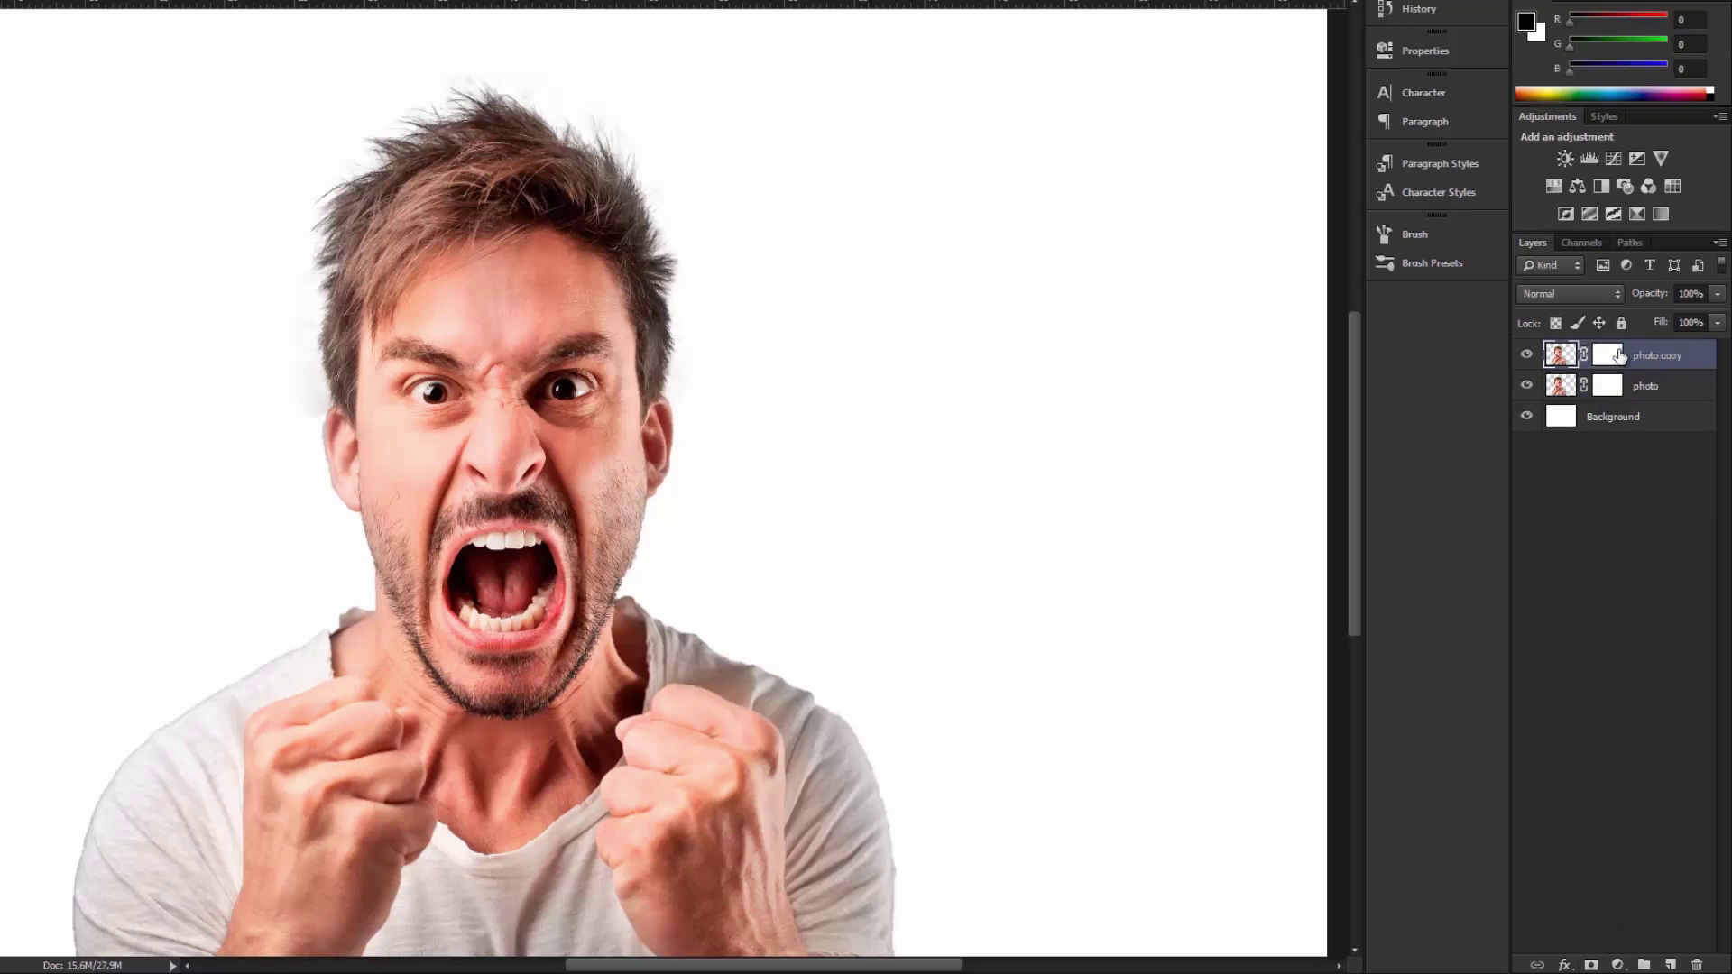
left_click(1615, 357)
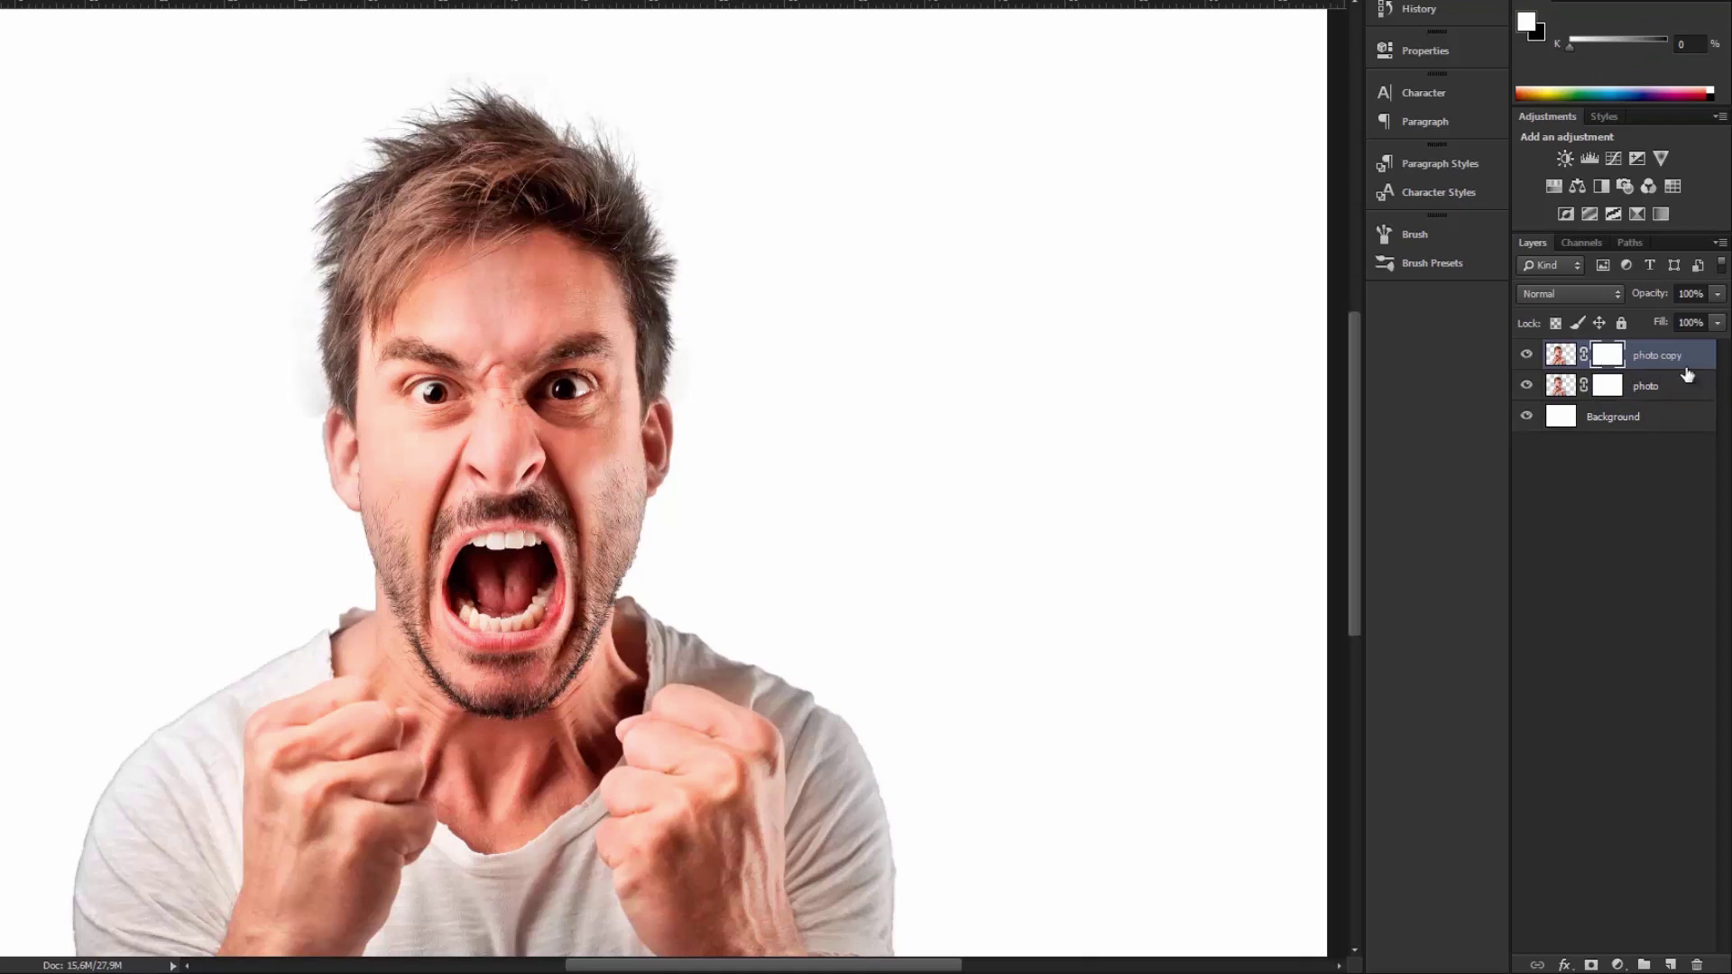
double_click(1604, 359)
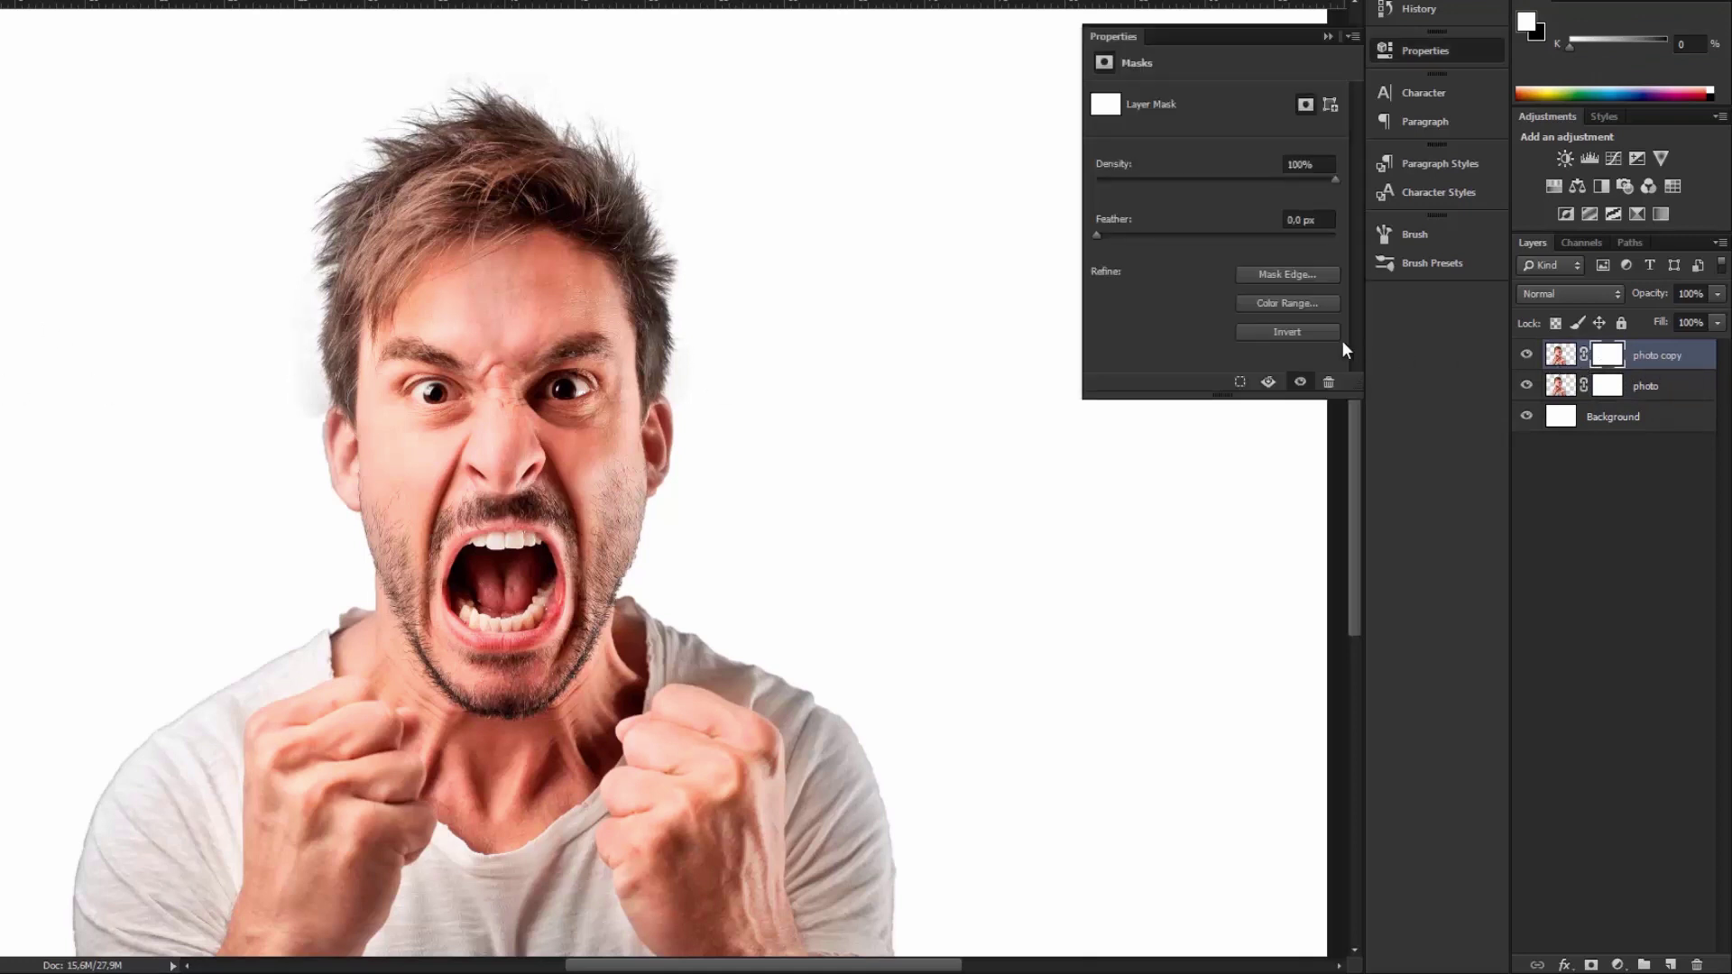
left_click(1300, 332)
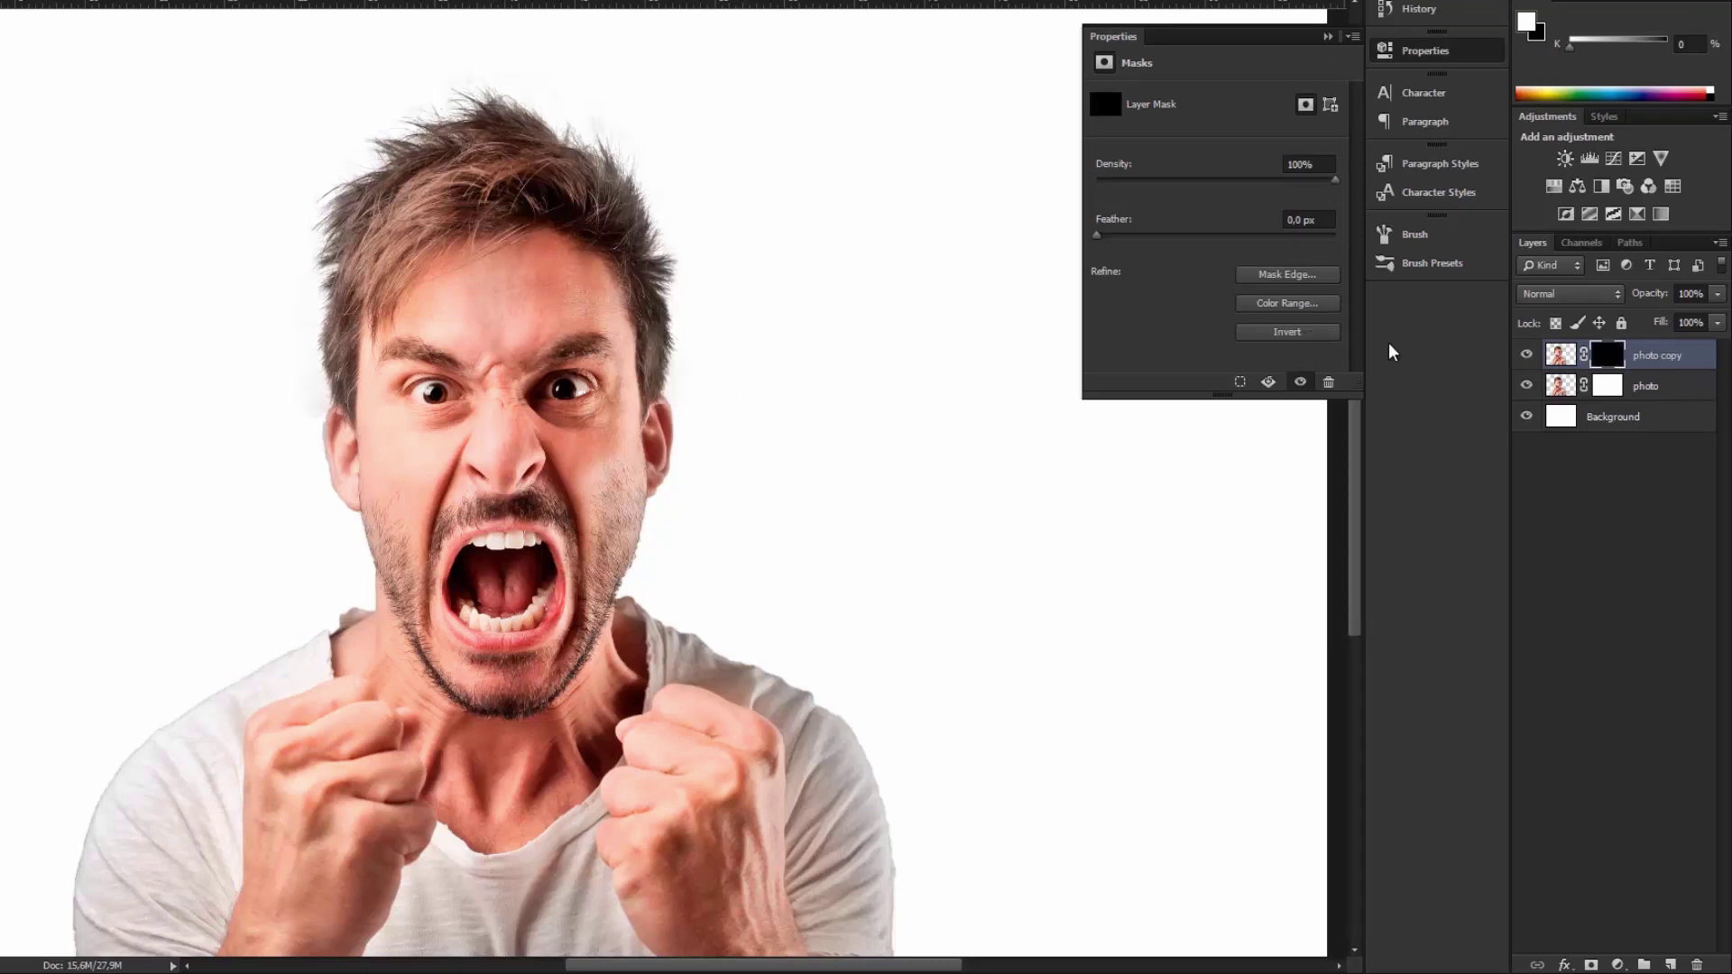
Move the photo layer above photo copy and target its layer mask
left_click(1656, 386)
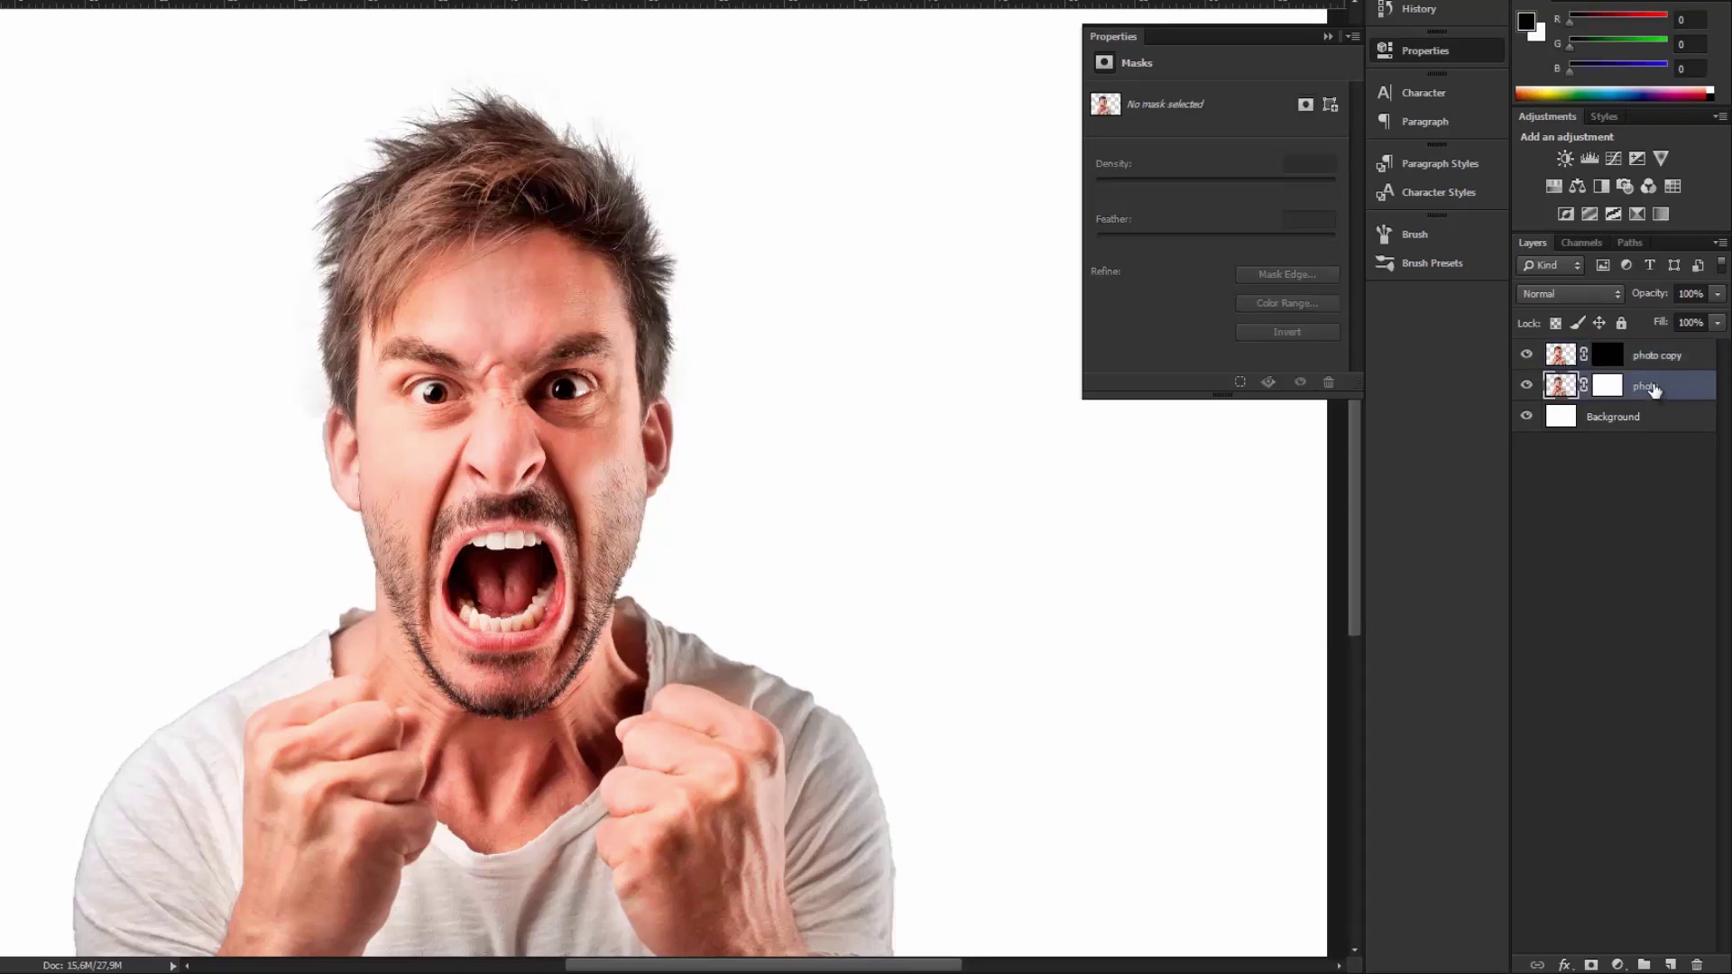
left_click(1671, 355, "shift")
left_click_drag(1674, 342, 1671, 343)
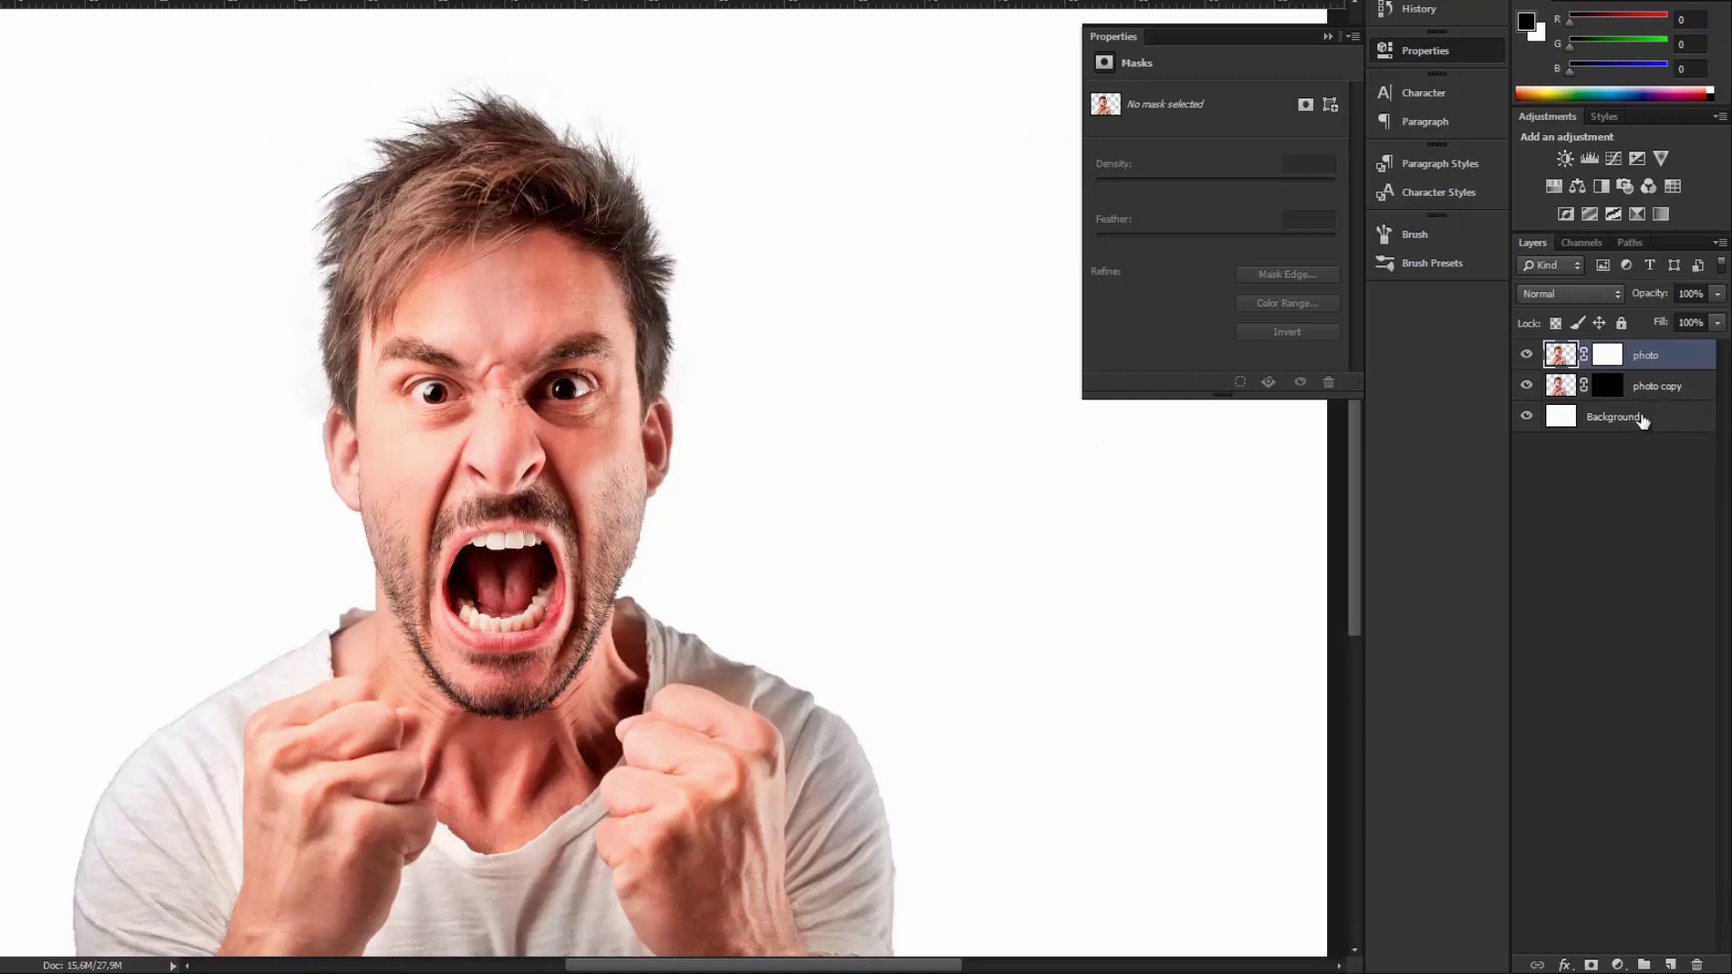
left_click(1640, 390)
left_click(1607, 354)
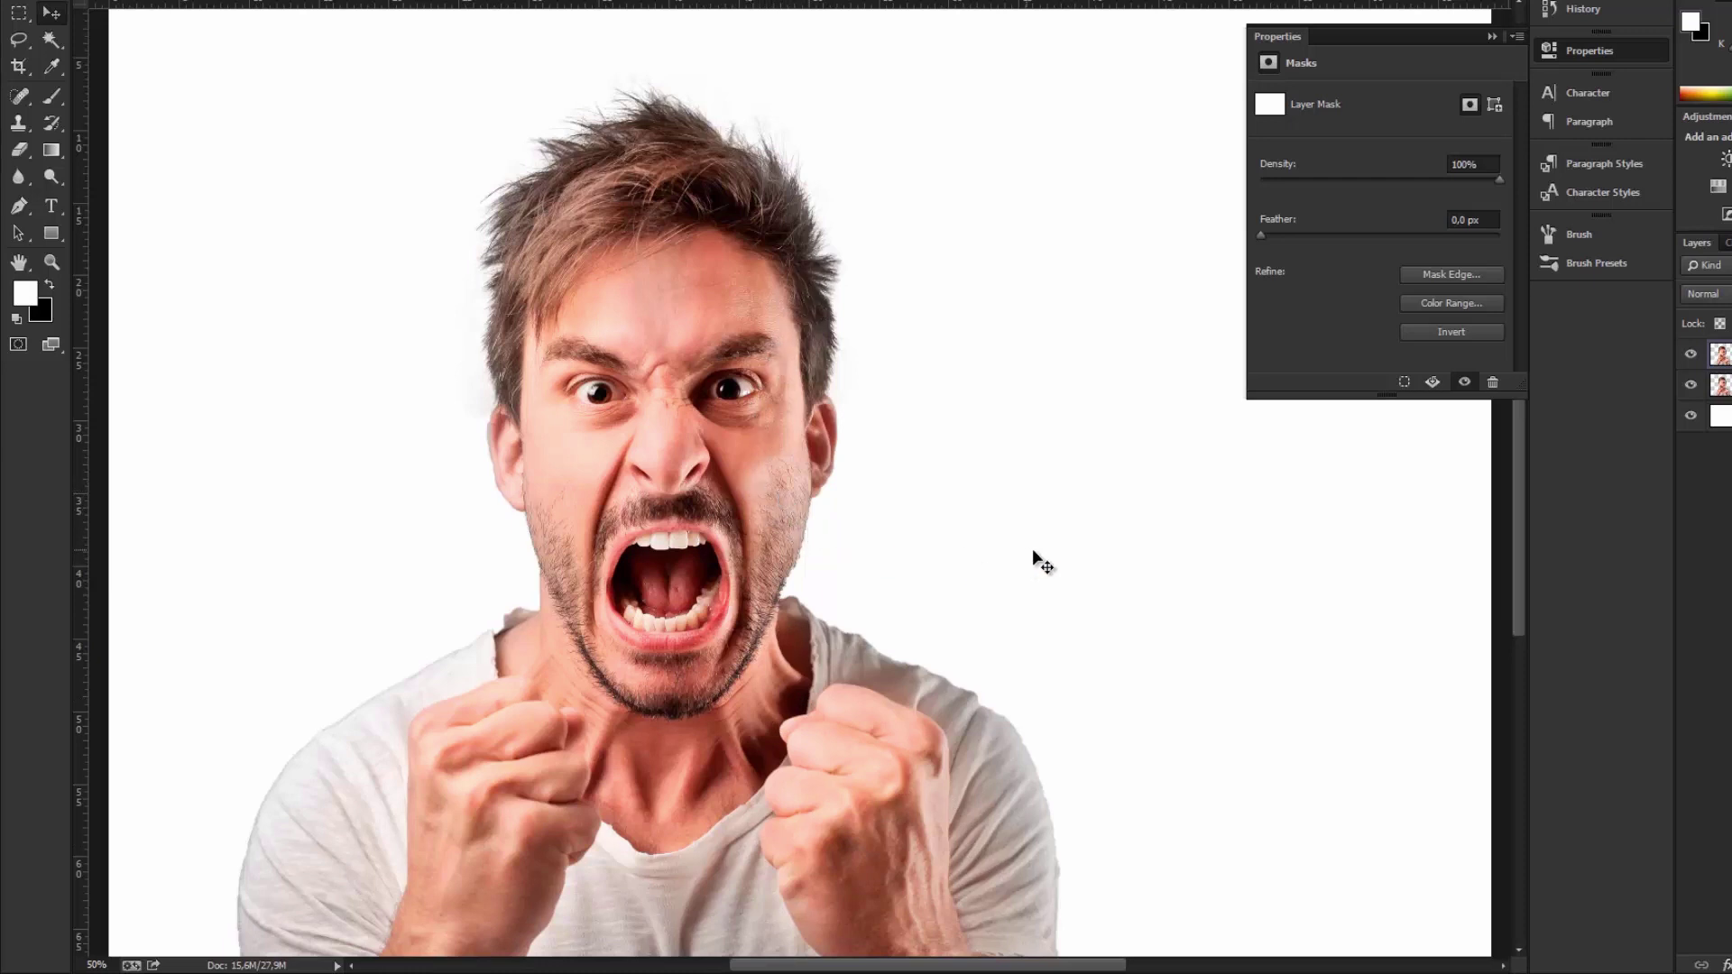
Set up the Brush tool at 700 px and bring up the brush preset picker's options menu
scroll(676, 484, "down", 1)
scroll(676, 485, "down", 1)
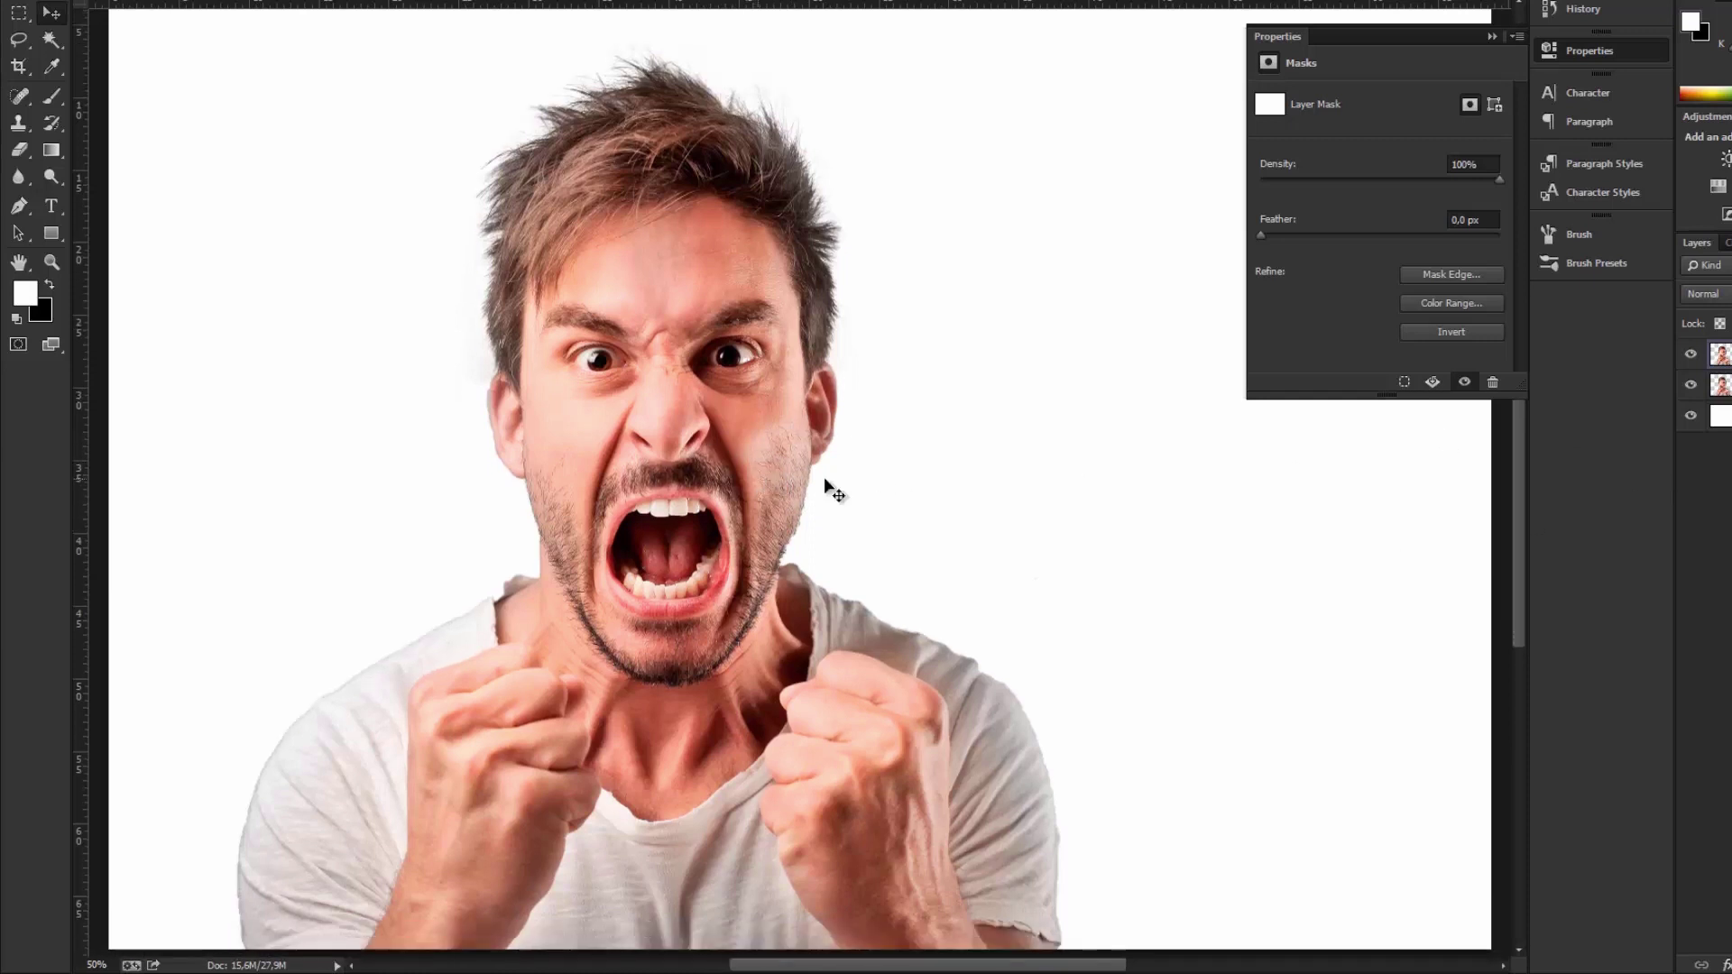
left_click(60, 94)
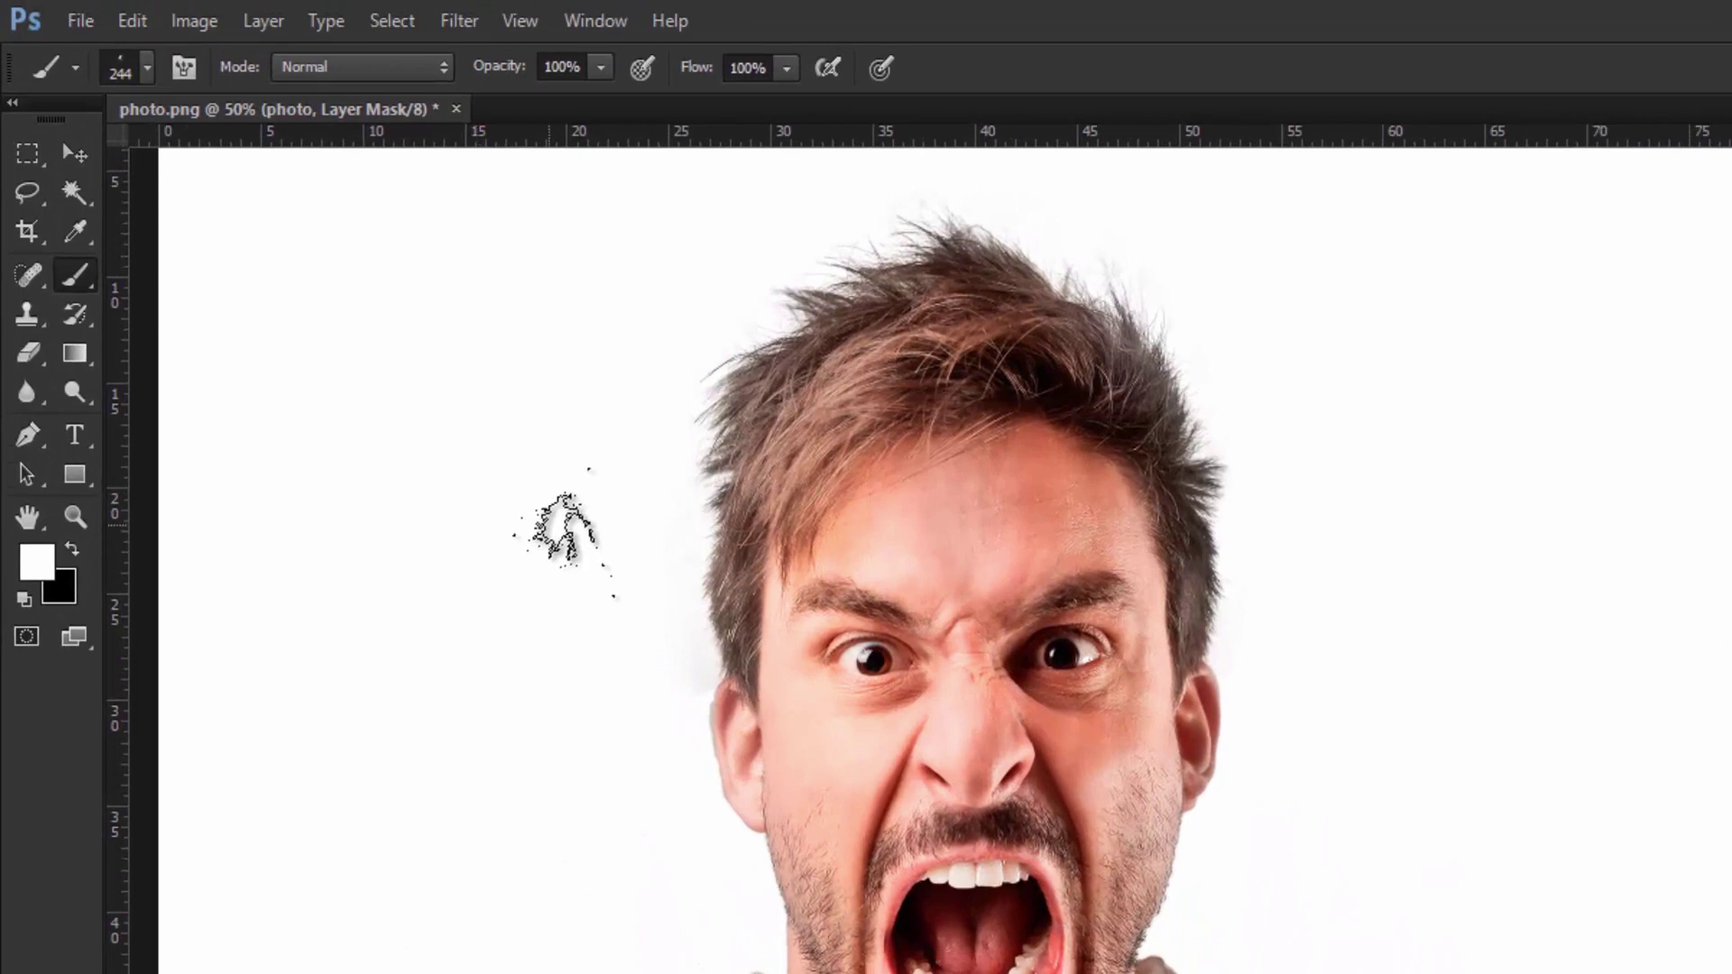
key("bracketright")
key("bracketright")
key("bracketright")
key("bracketright")
key("bracketright")
key("bracketright")
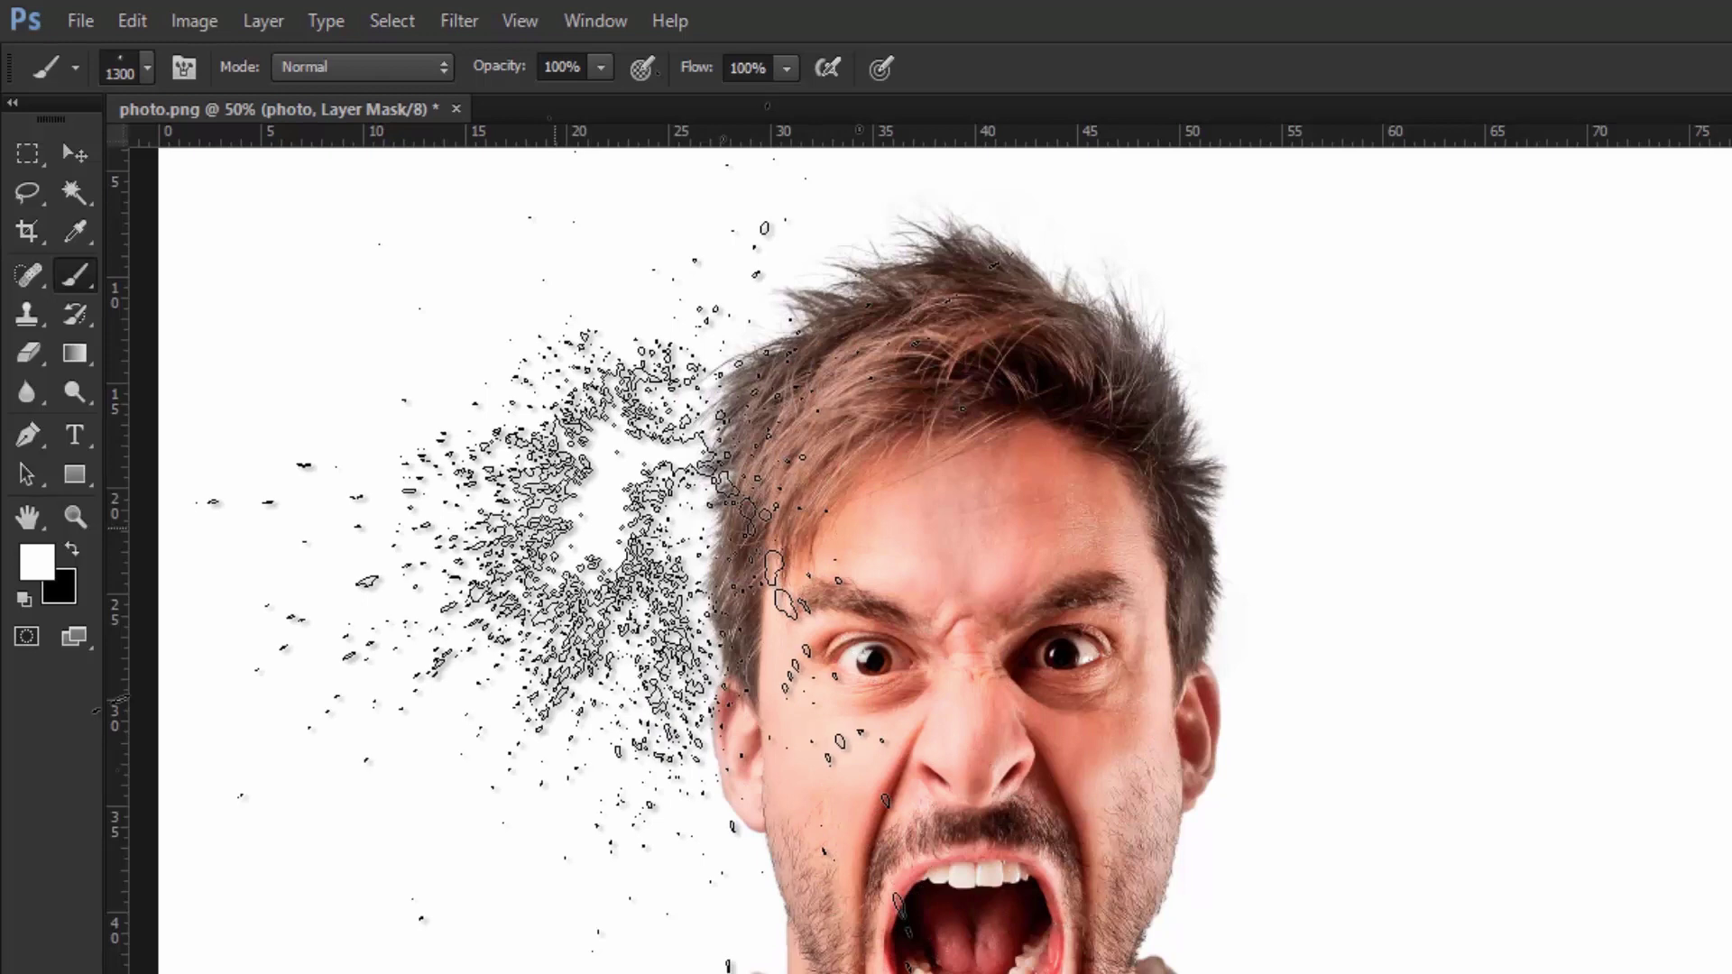
key("bracketleft")
key("bracketleft")
key("bracketleft")
key("bracketleft")
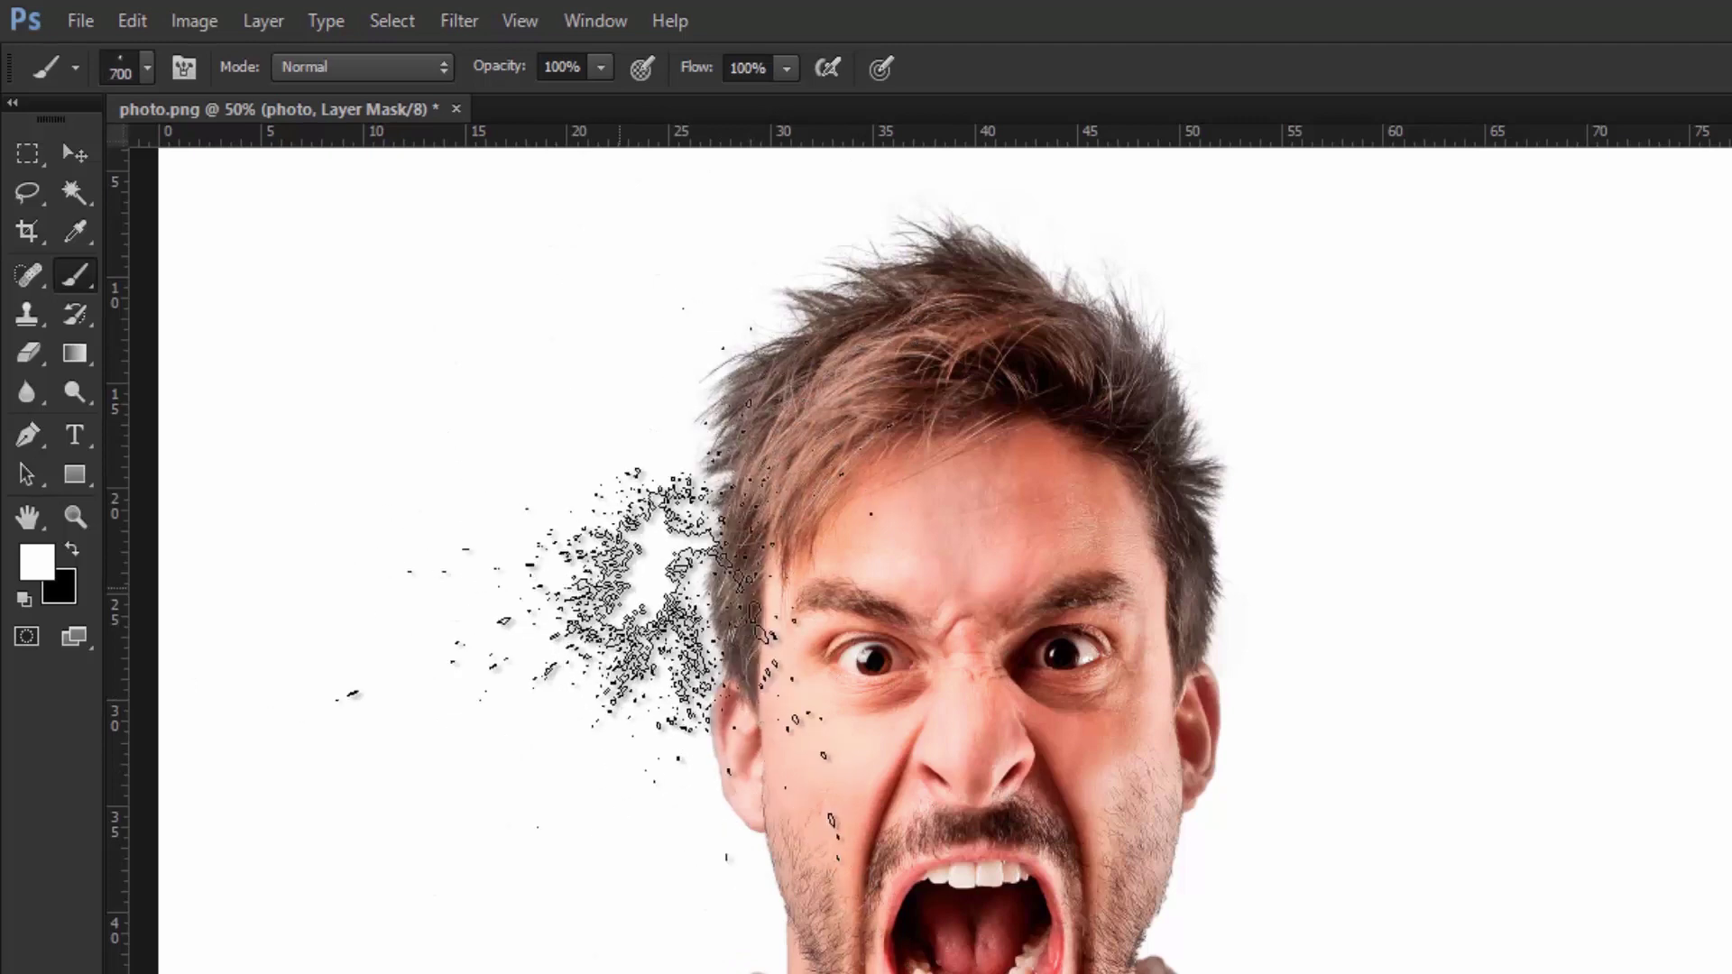
key("bracketleft")
key("bracketleft")
left_click(147, 69)
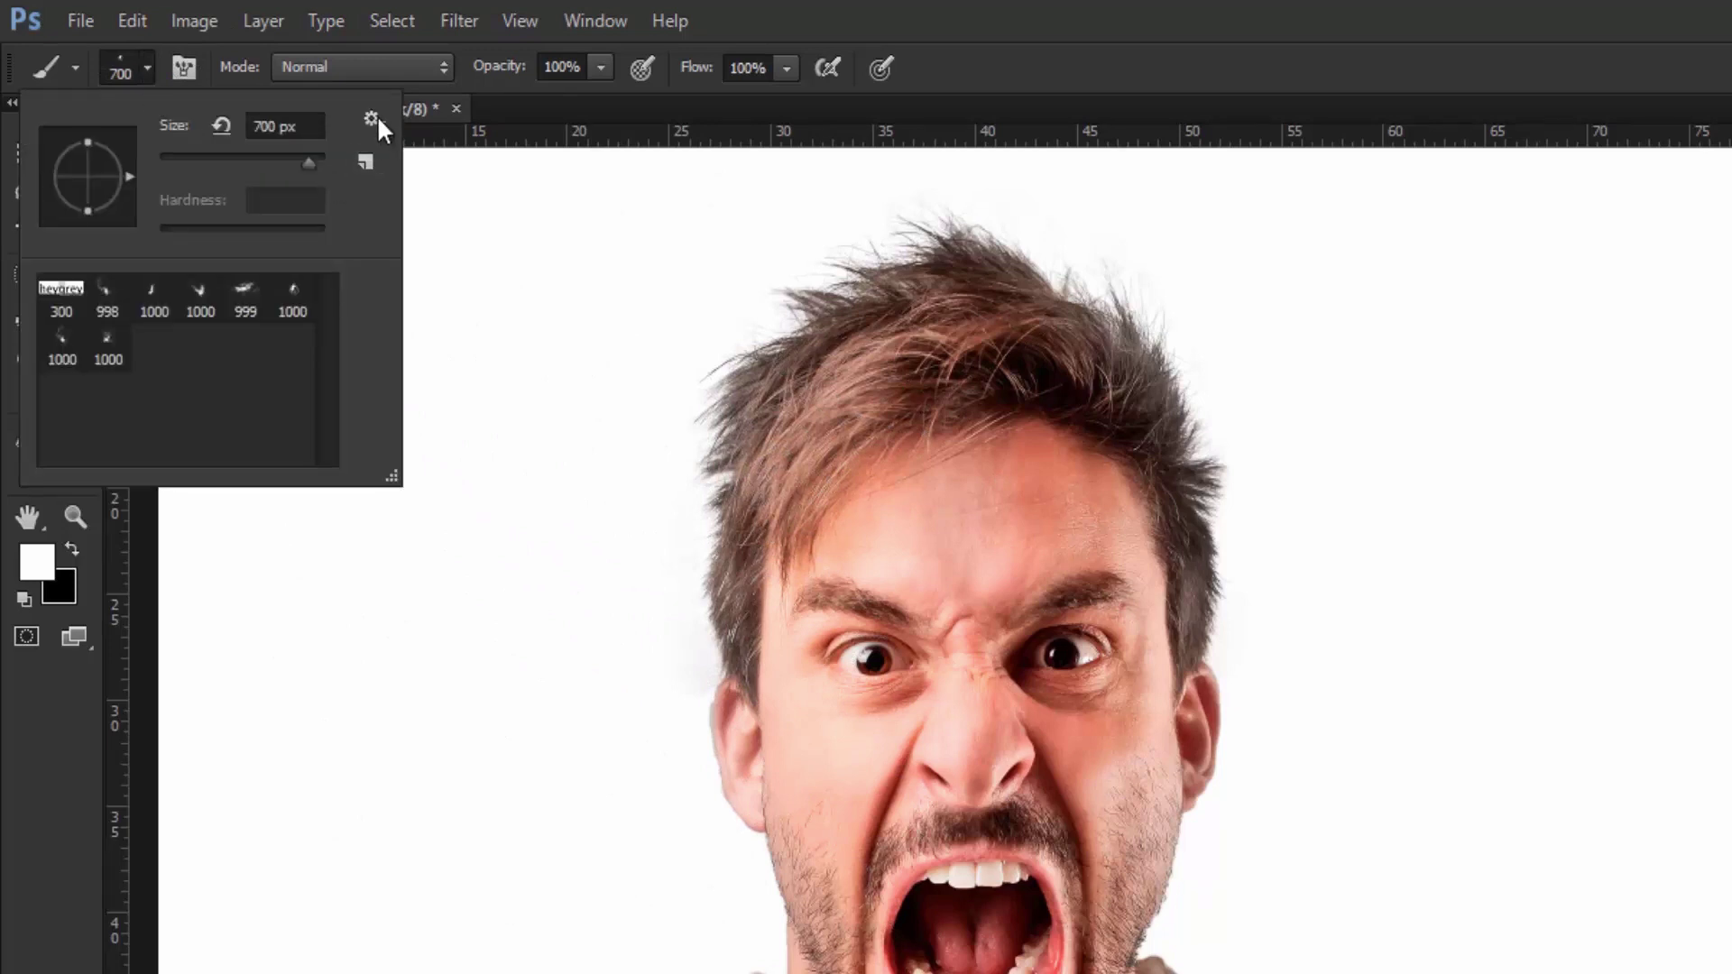
left_click(372, 118)
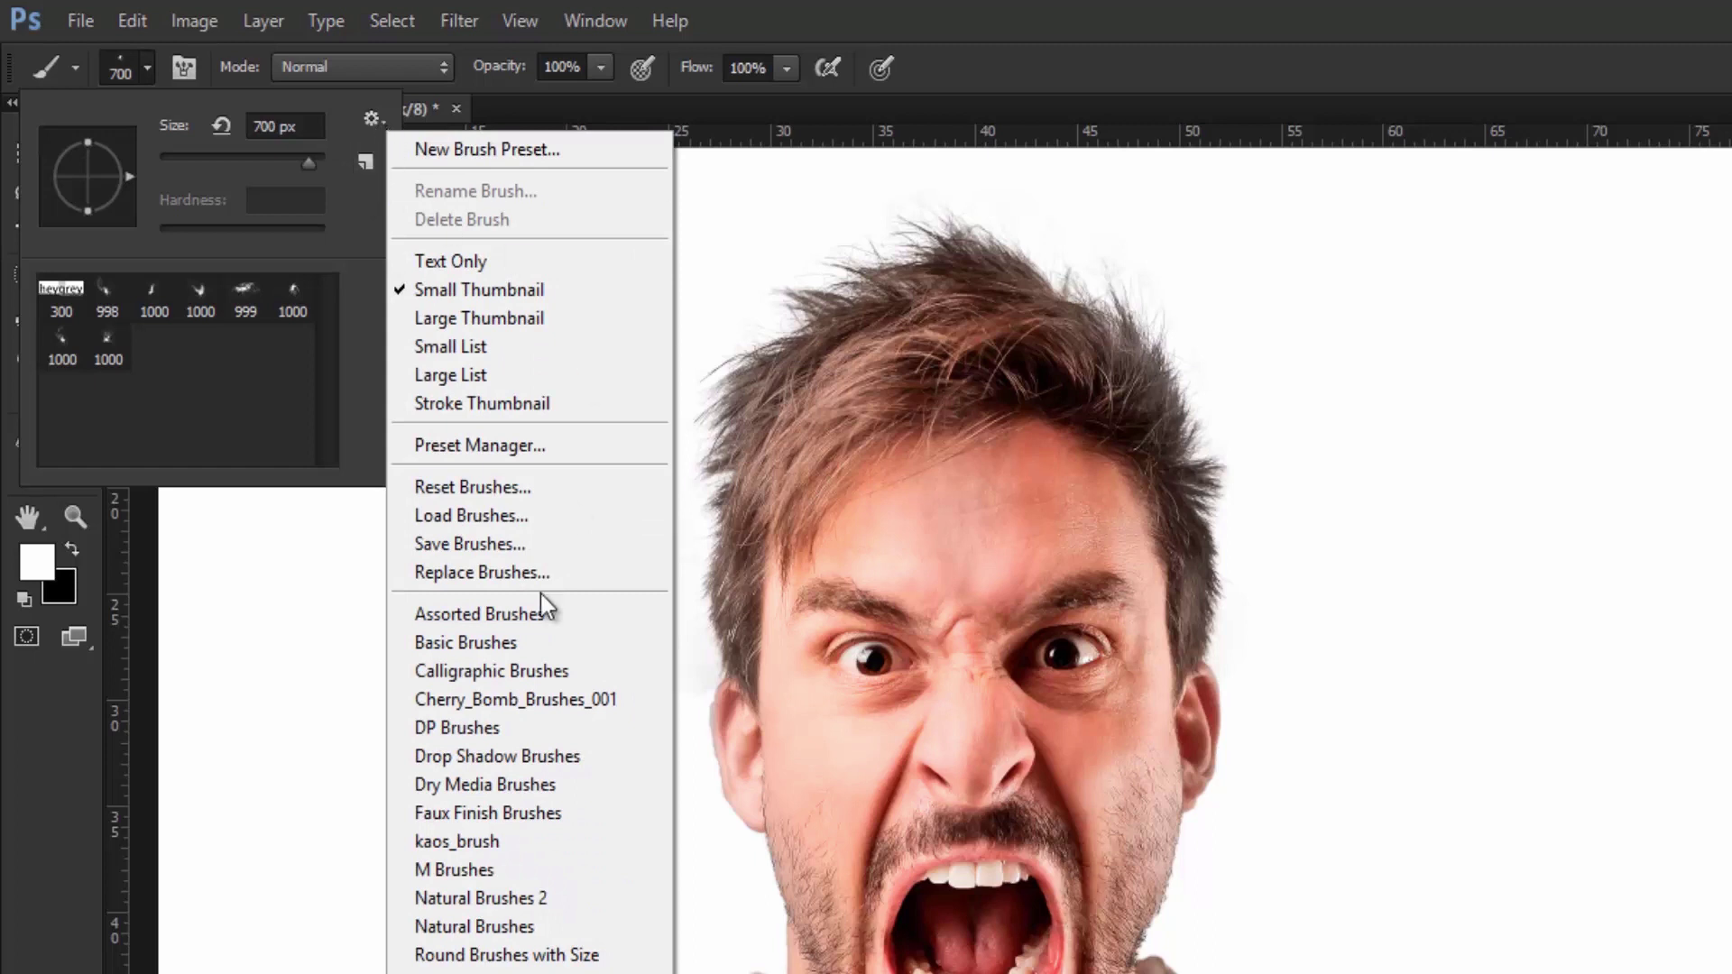
Load Cherry_Bomb_Brushes_001, replacing the current brushes, then close the brush preset picker
left_click(570, 702)
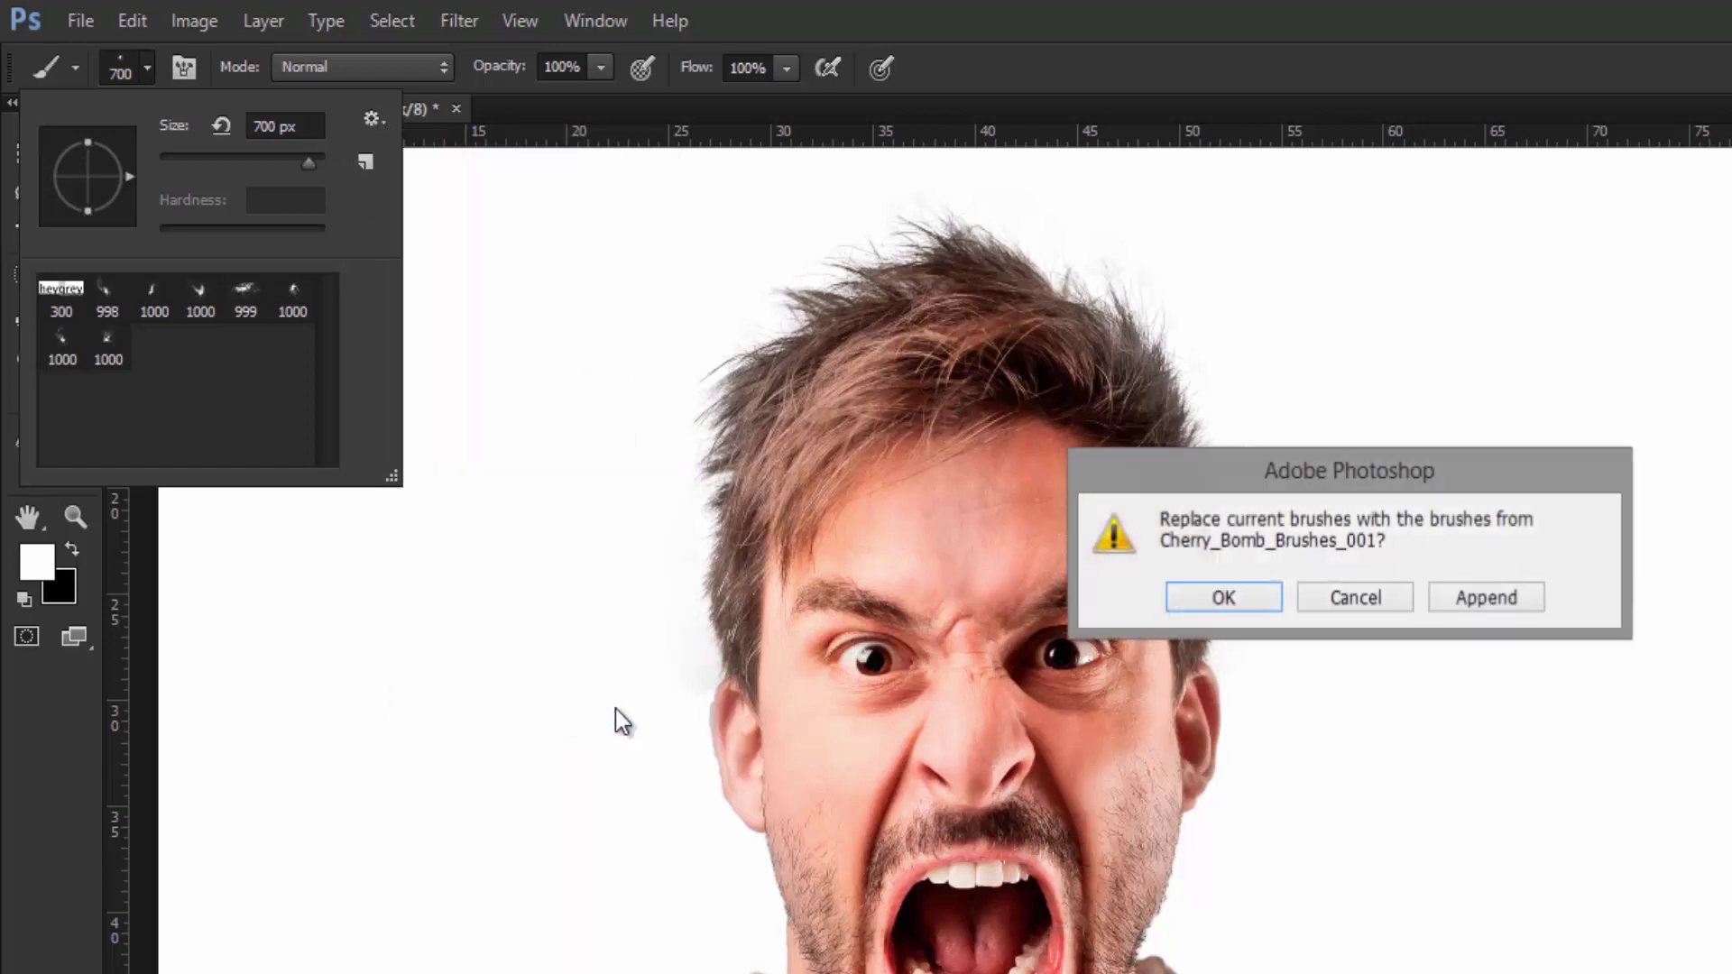
left_click(1254, 597)
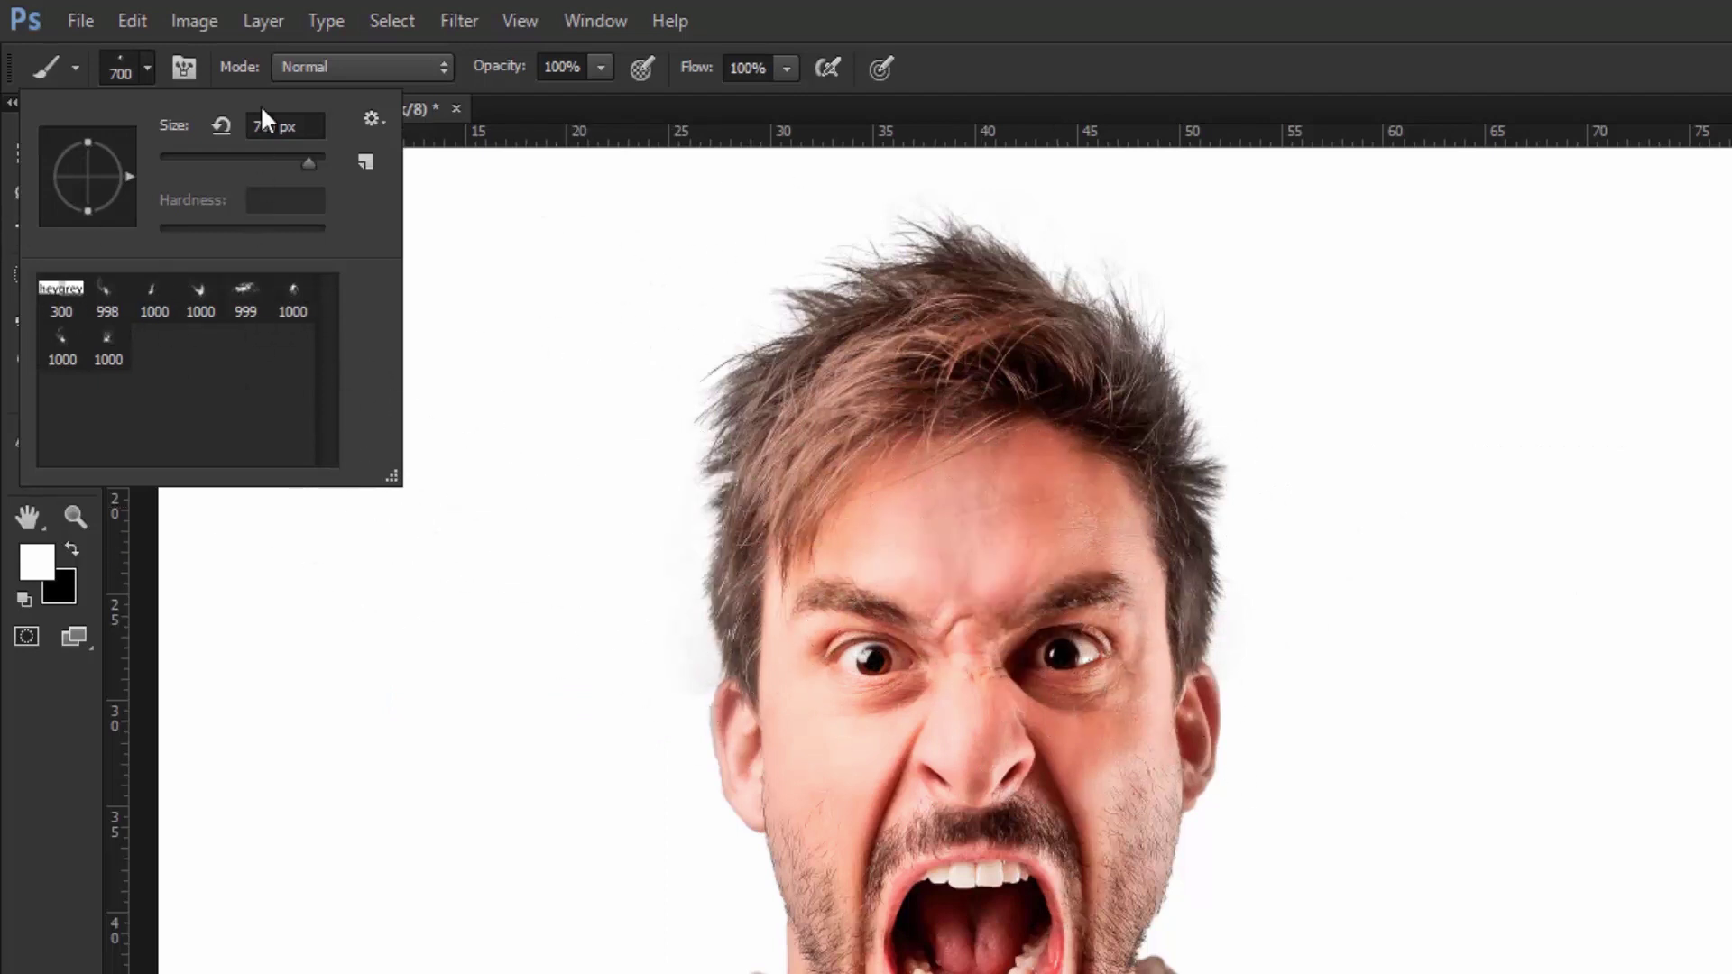
left_click(374, 121)
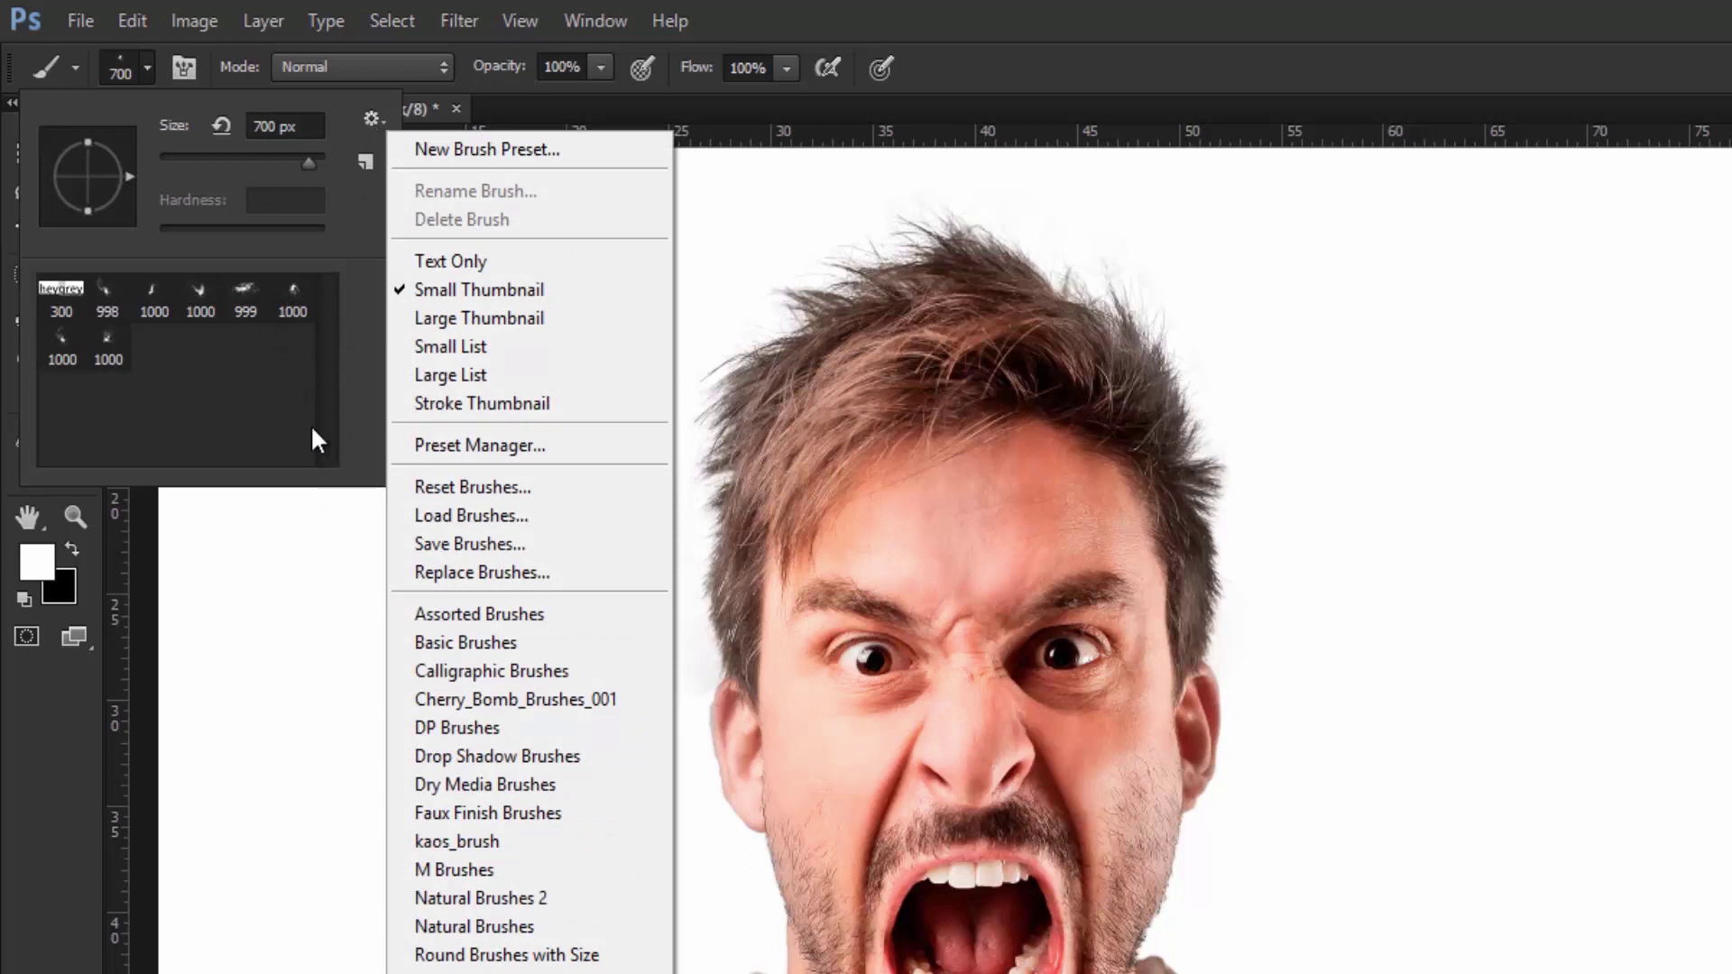
left_click(344, 457)
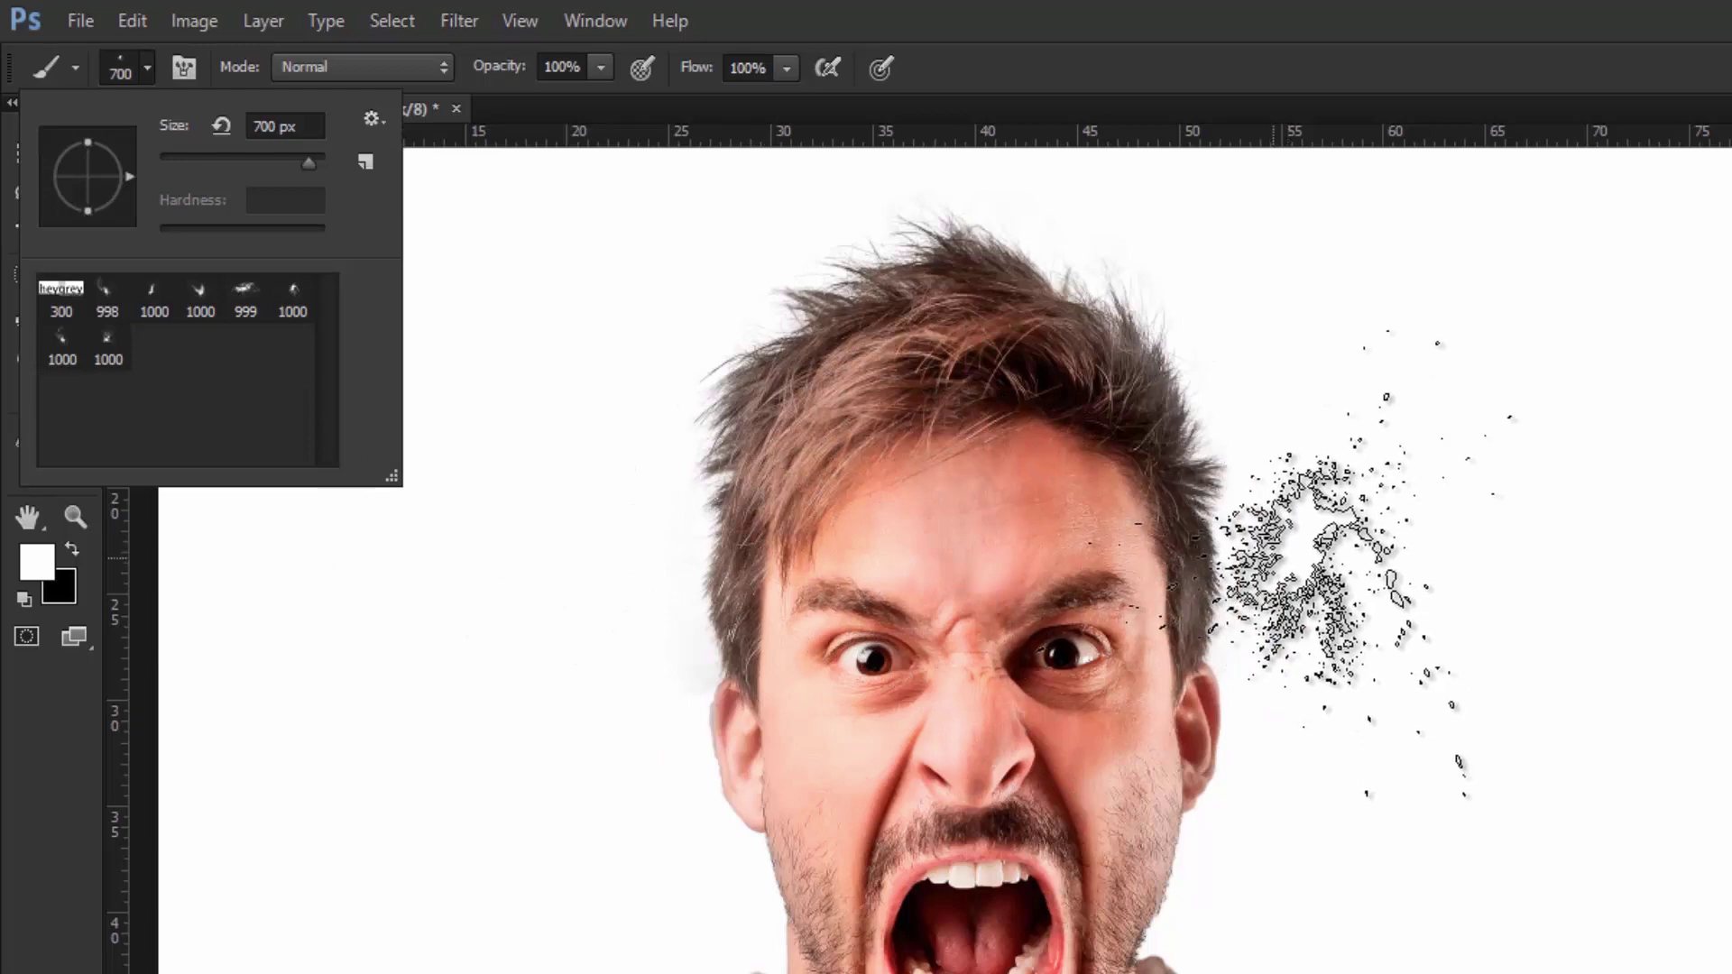
left_click(1169, 53)
mouse_move(839, 533)
left_mouse_down()
mouse_move(902, 578)
mouse_move(1254, 469)
left_mouse_up()
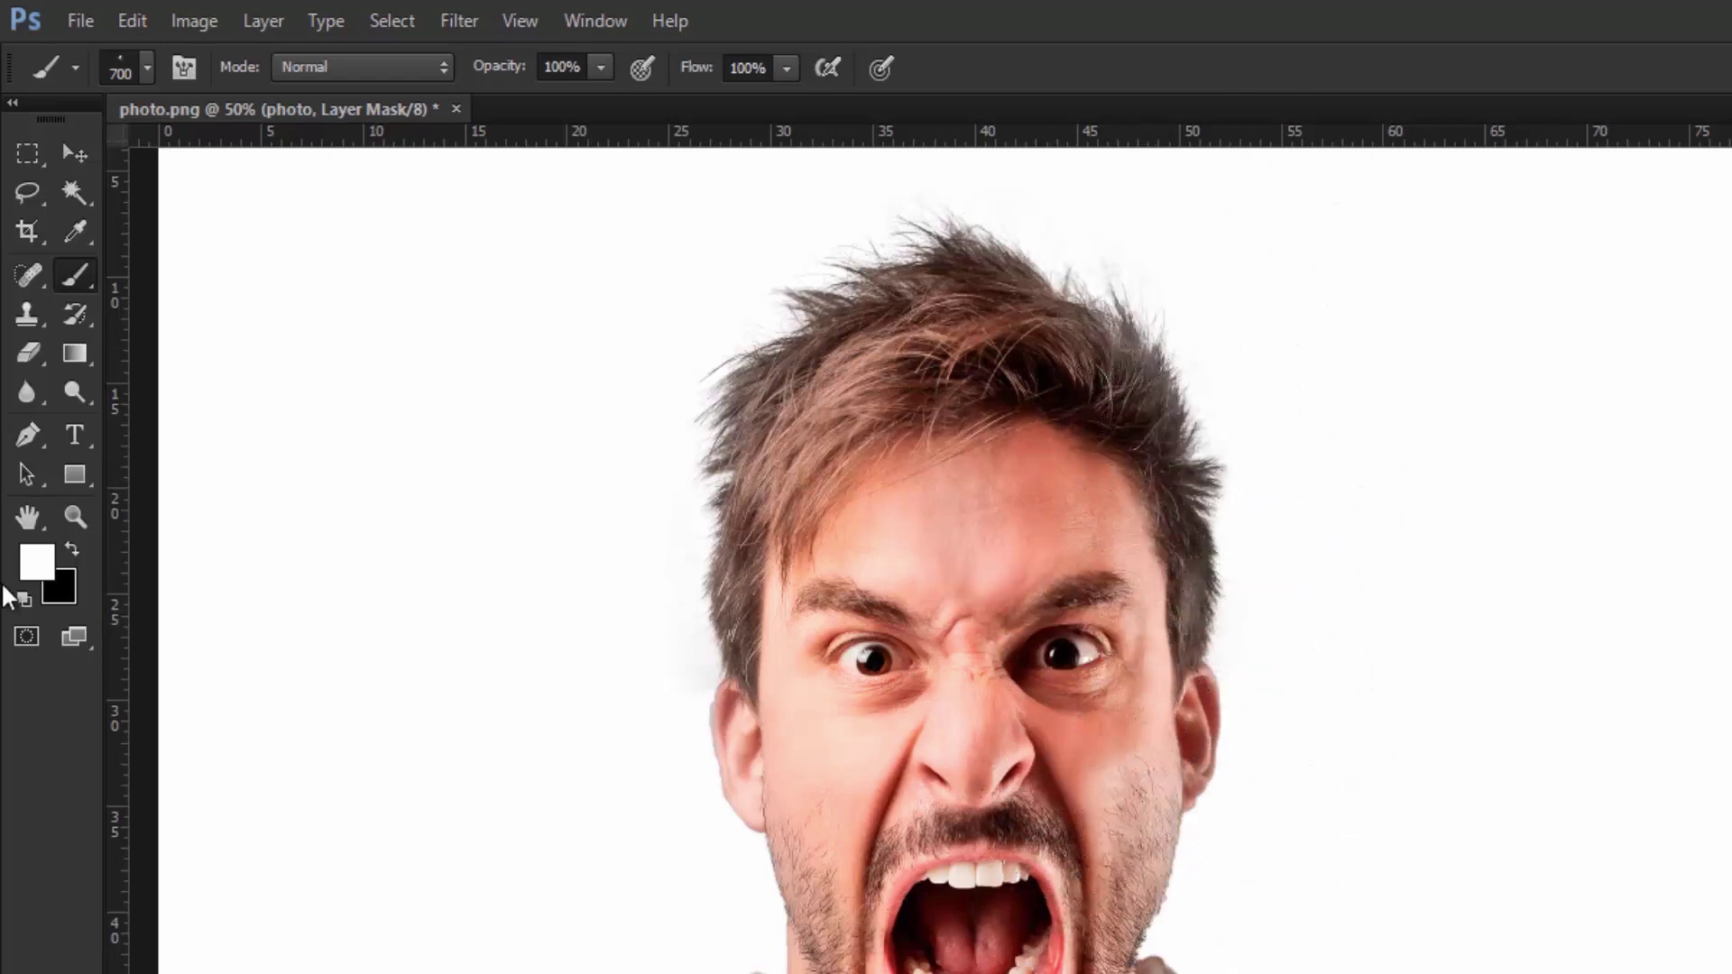
With black foreground, paint speckles over the right-temple hair on the mask and show the Brush panel
left_click(72, 551)
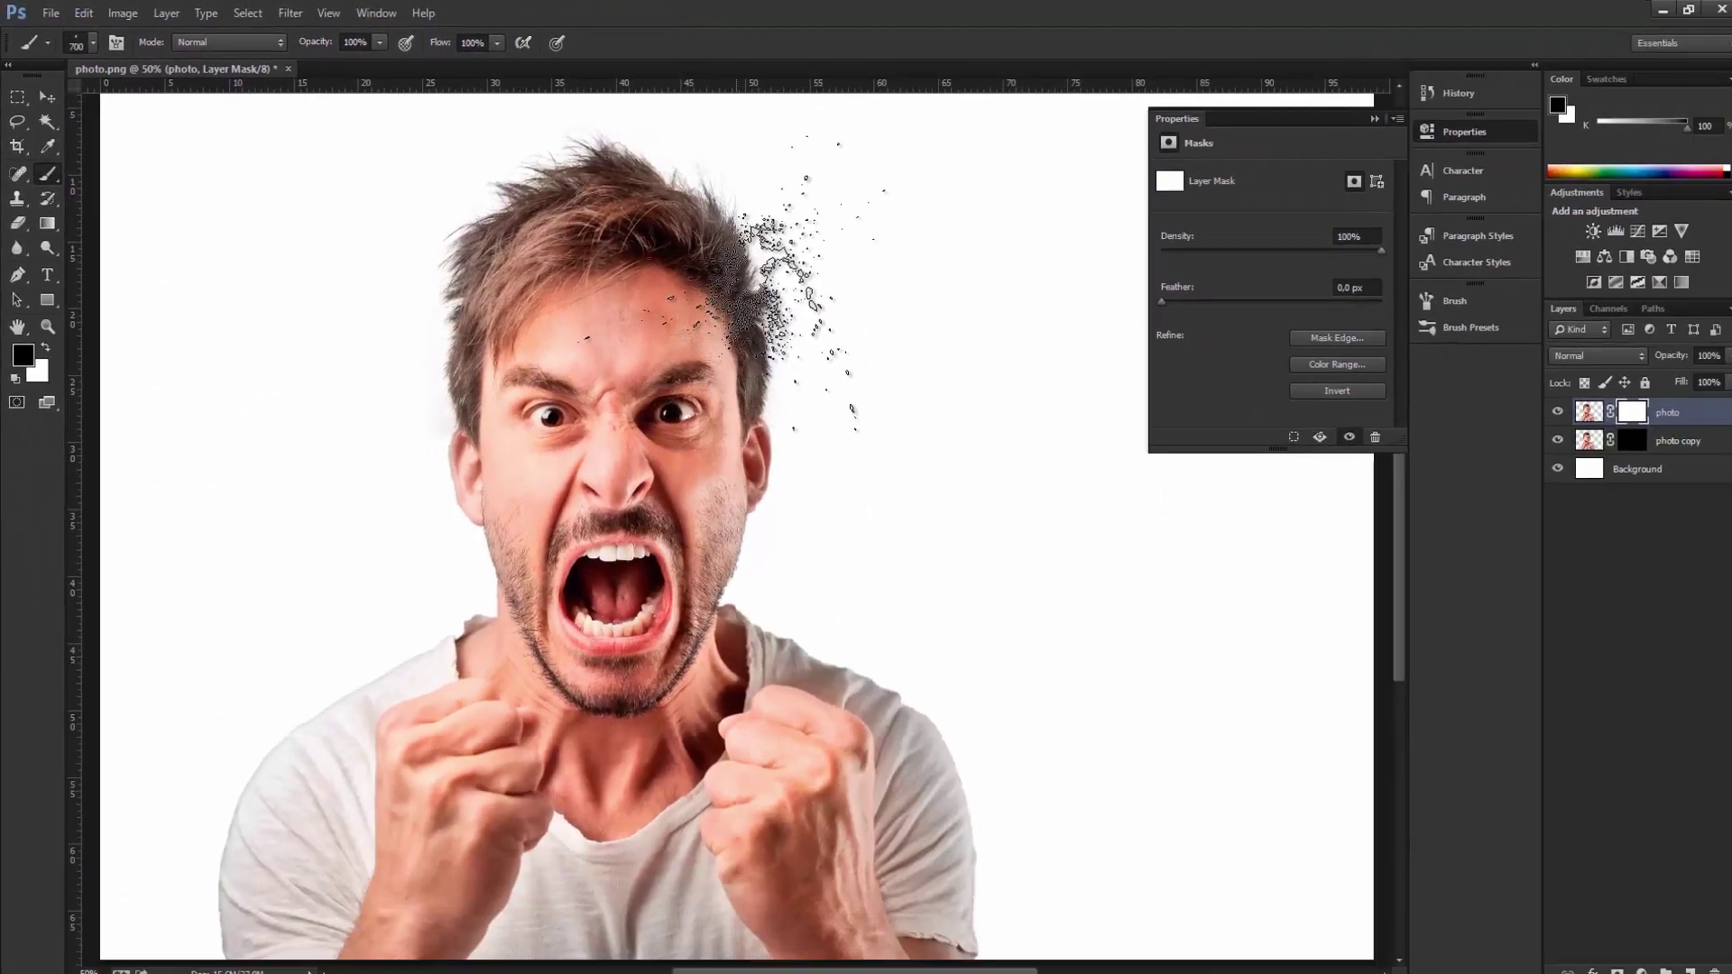
left_click_drag(776, 280, 821, 428)
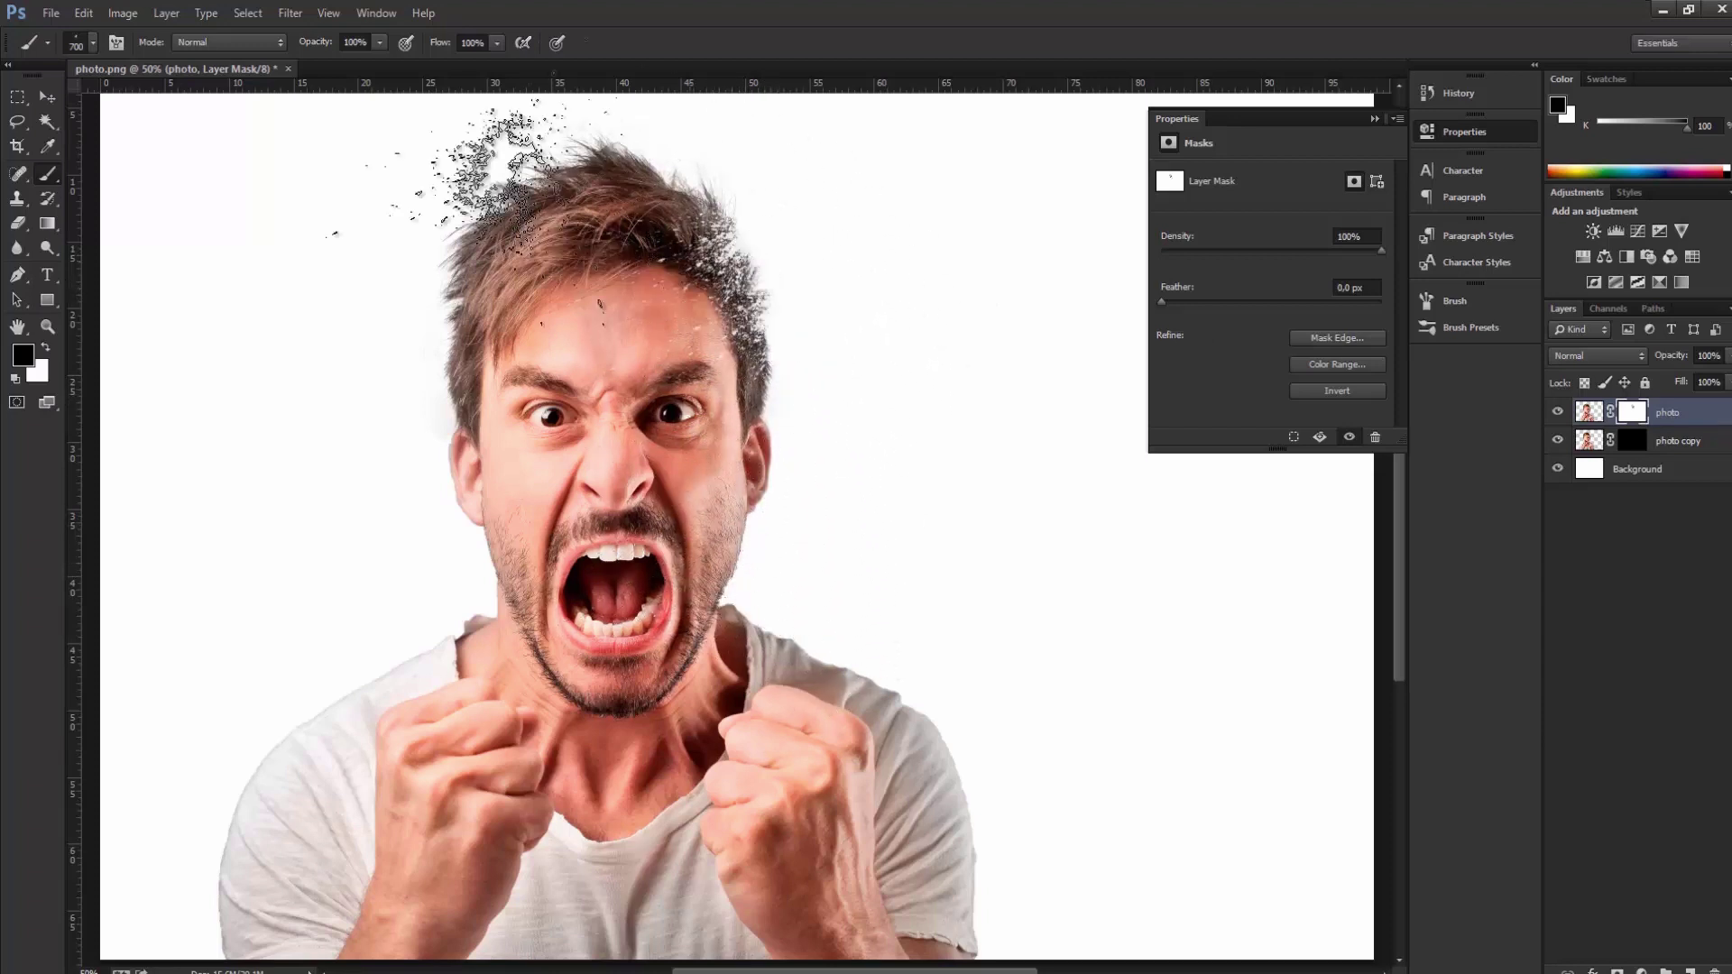
left_click(94, 46)
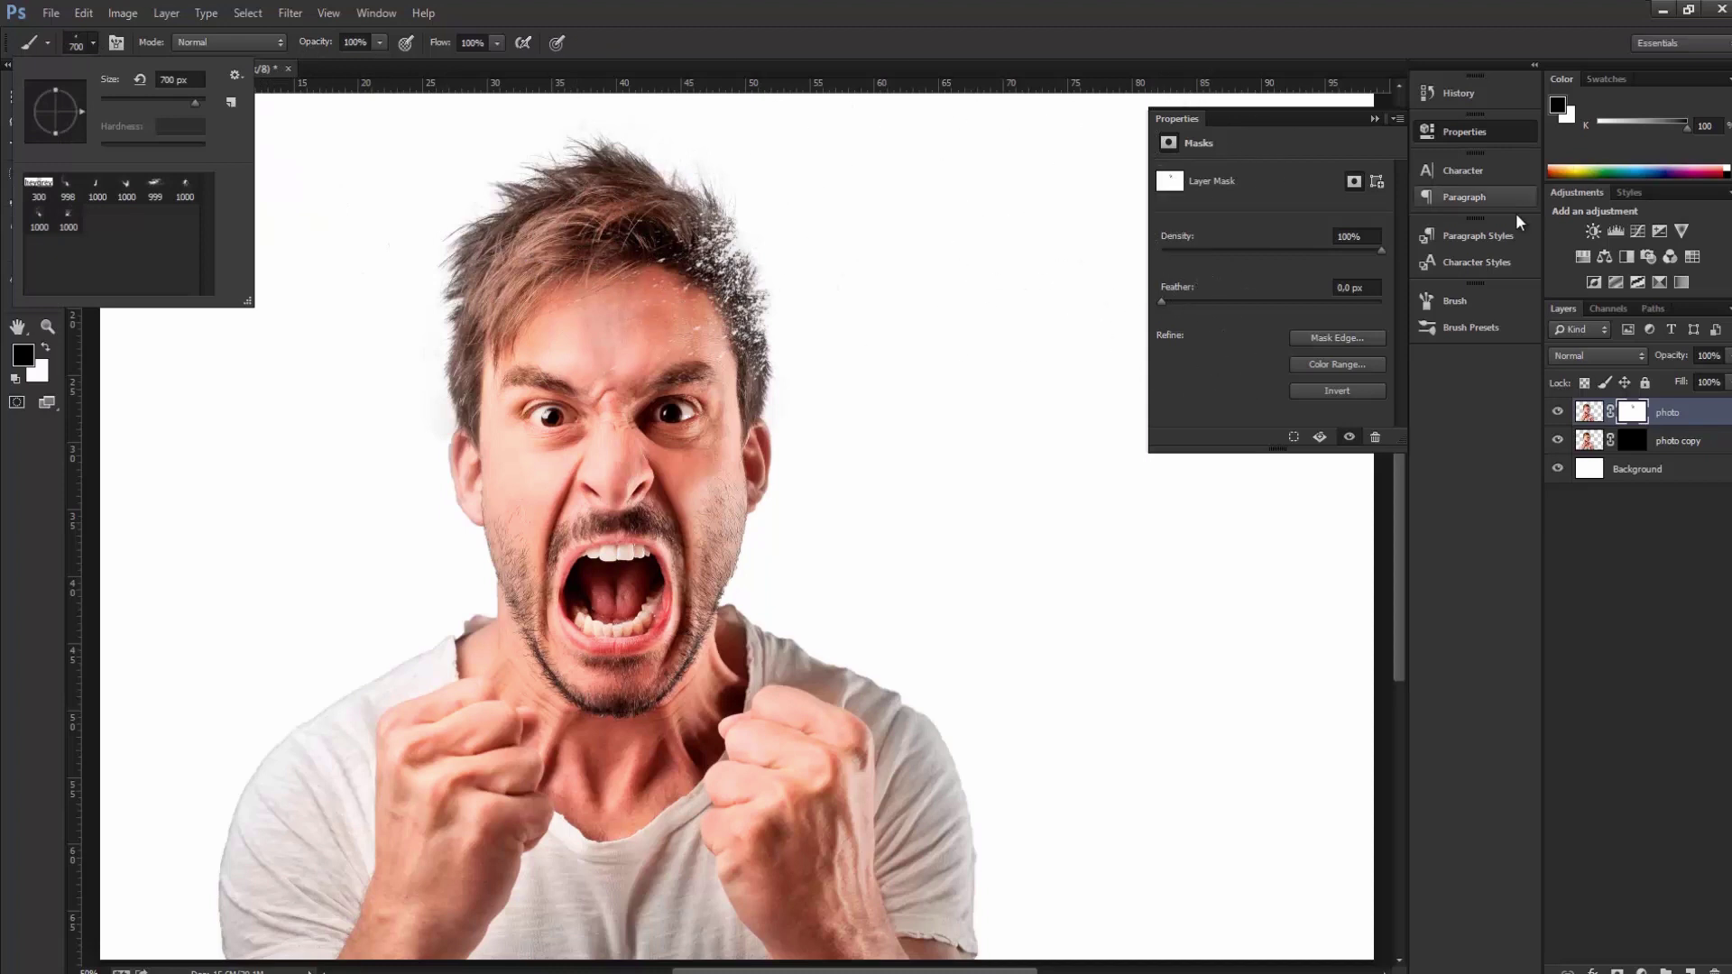
left_click(1465, 303)
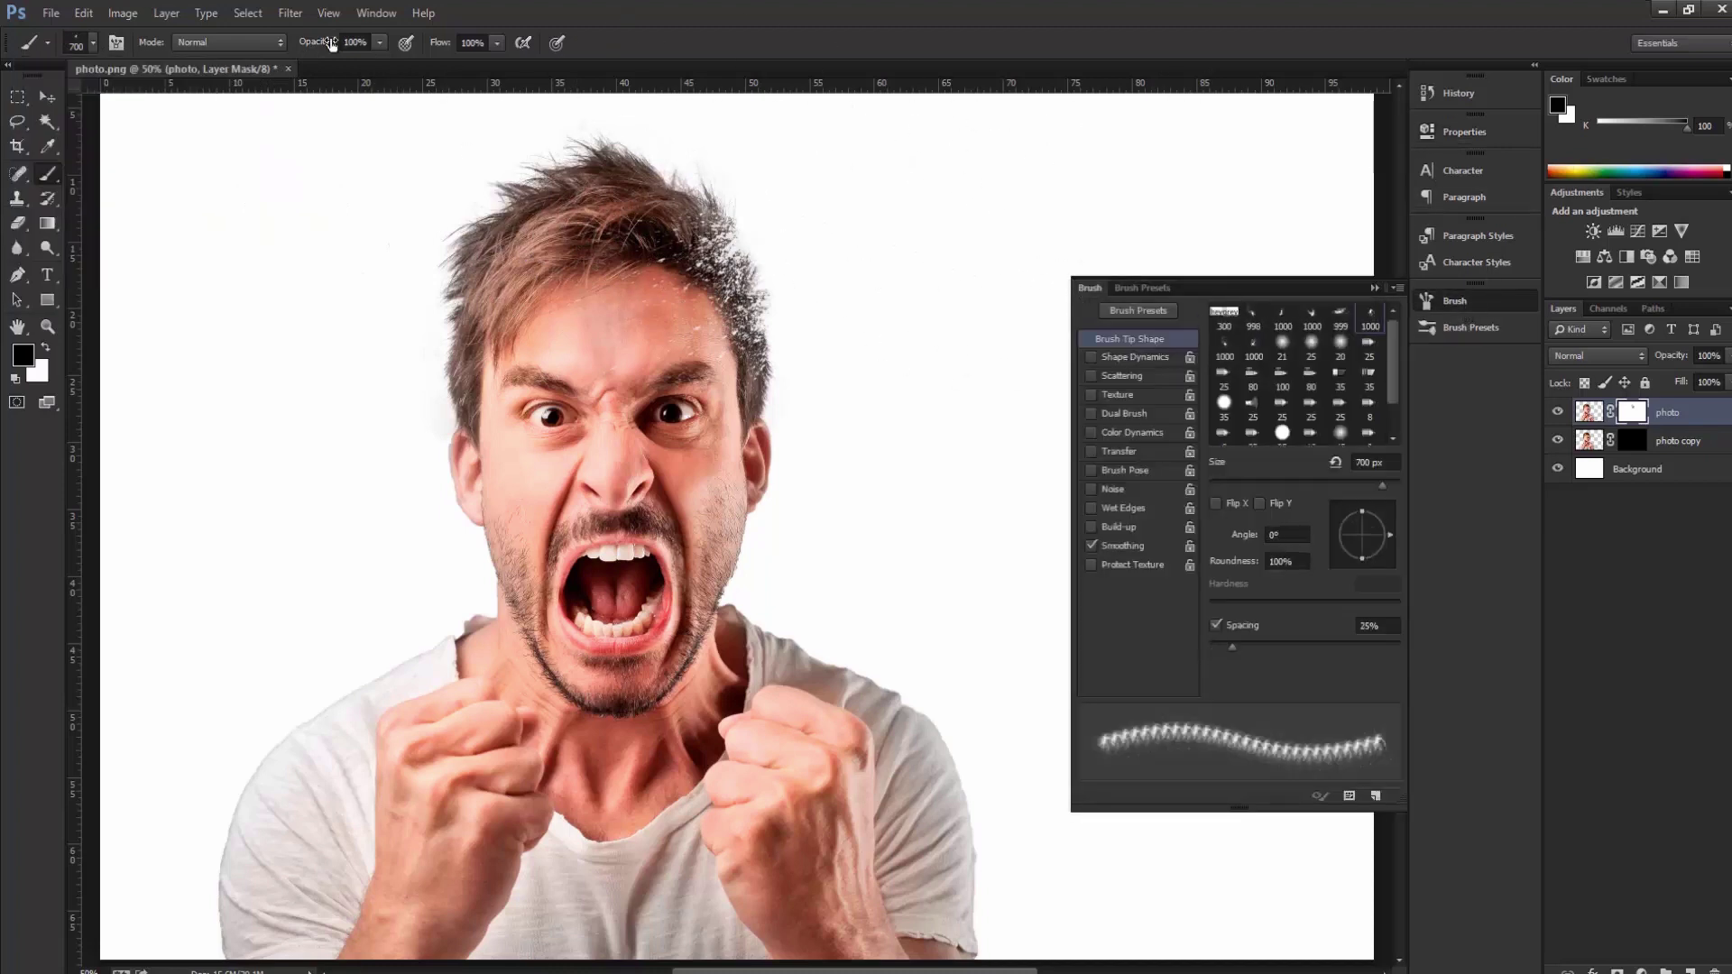
In the Brush panel, rotate the tip angle and scatter particles off the right temple
left_click(376, 12)
key("Escape")
left_click_drag(1390, 530, 1376, 515)
mouse_move(1389, 524)
left_mouse_down()
mouse_move(1349, 559)
mouse_move(1345, 523)
left_mouse_up()
left_click(988, 459)
key("ctrl+z")
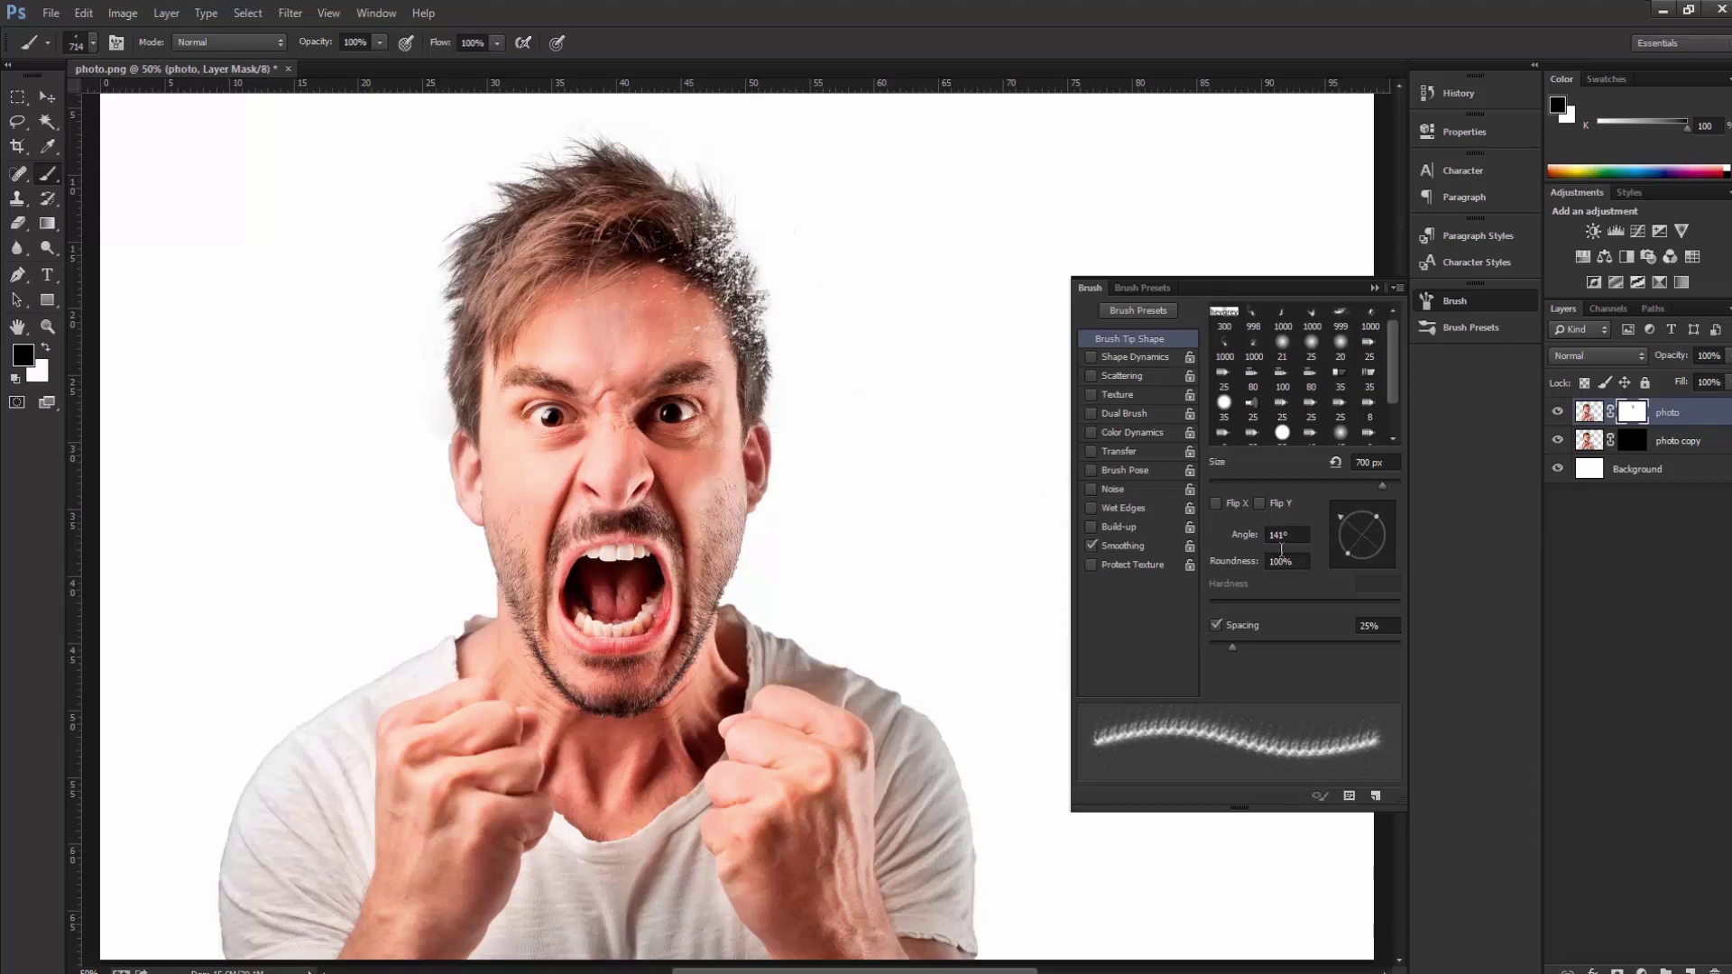
mouse_move(1345, 527)
left_mouse_down()
mouse_move(1362, 555)
mouse_move(1341, 517)
left_mouse_up()
left_click_drag(902, 505, 794, 442)
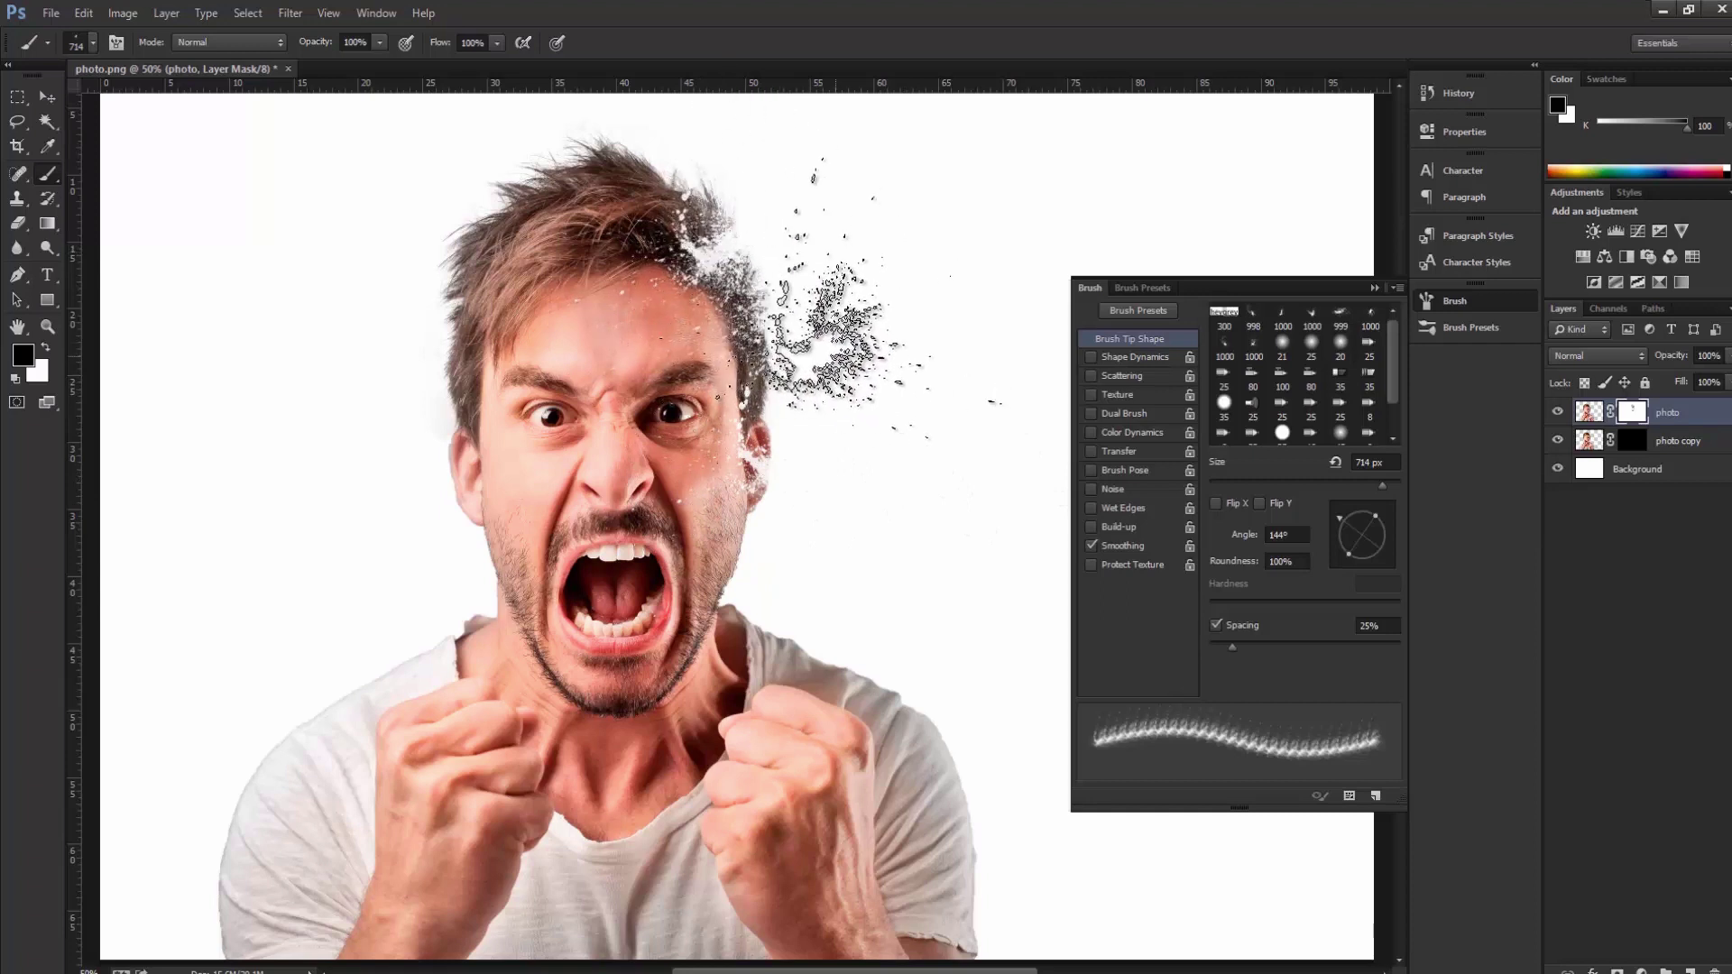
Disperse particles beside the fist, right shoulder and right face with a 1000 px tip at varied angles
scroll(839, 433, "down", 1)
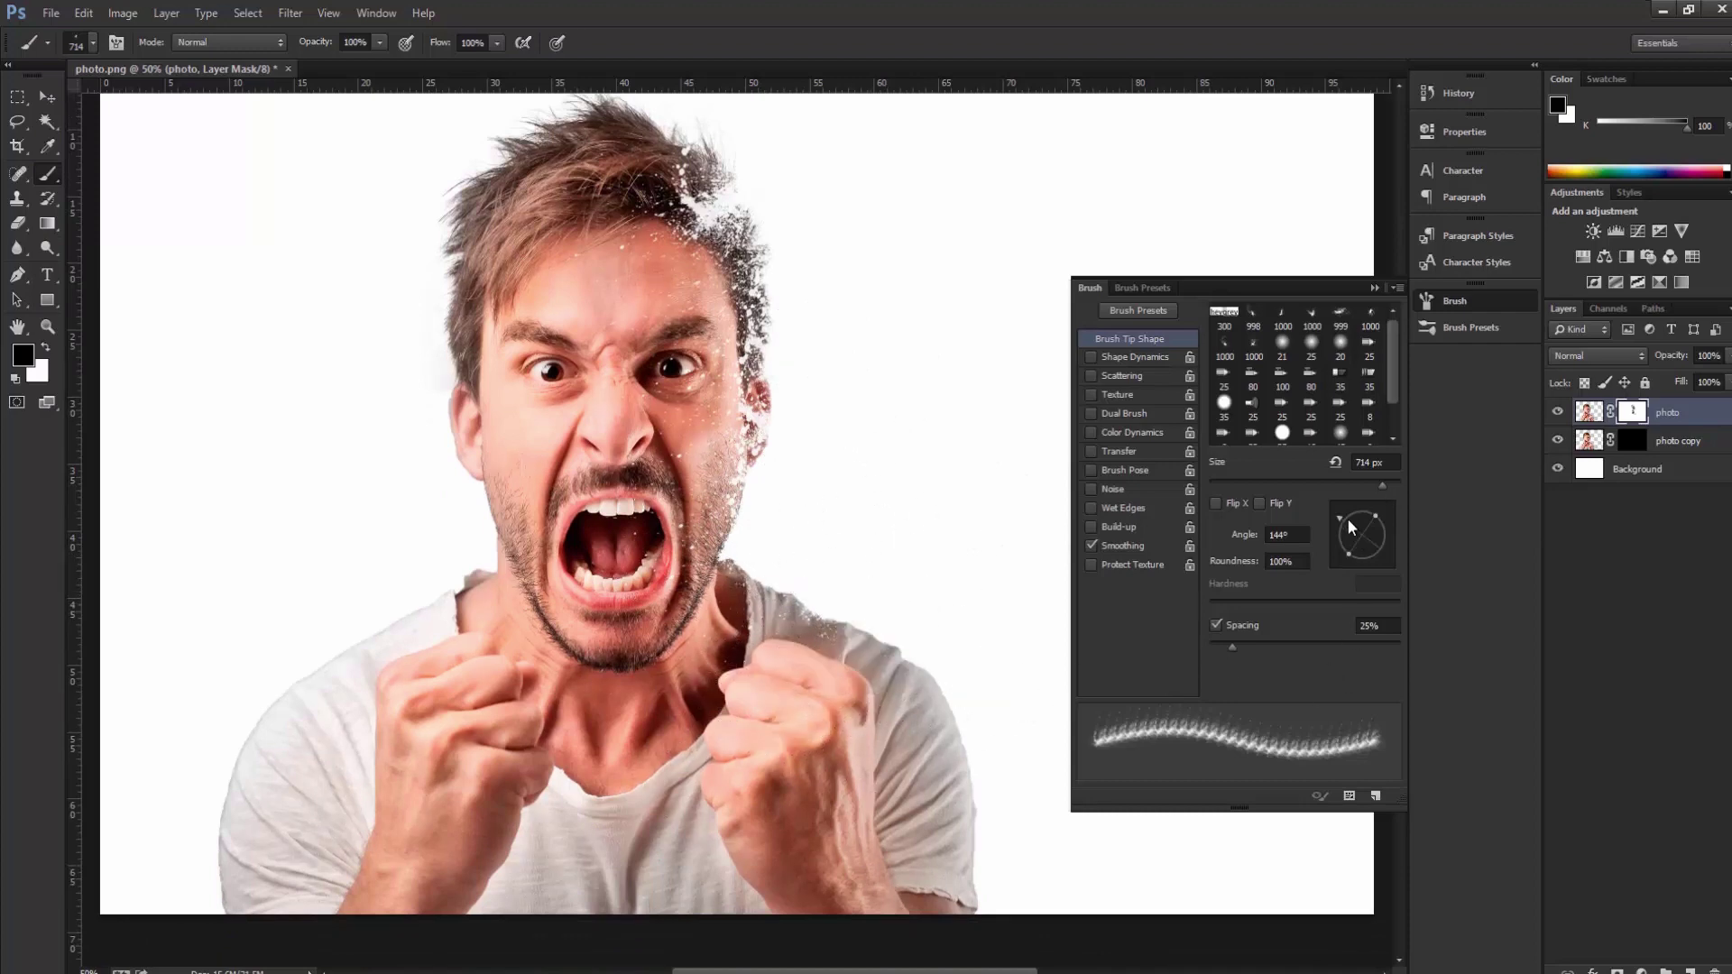
left_click_drag(1354, 523, 1340, 559)
left_click_drag(713, 677, 902, 578)
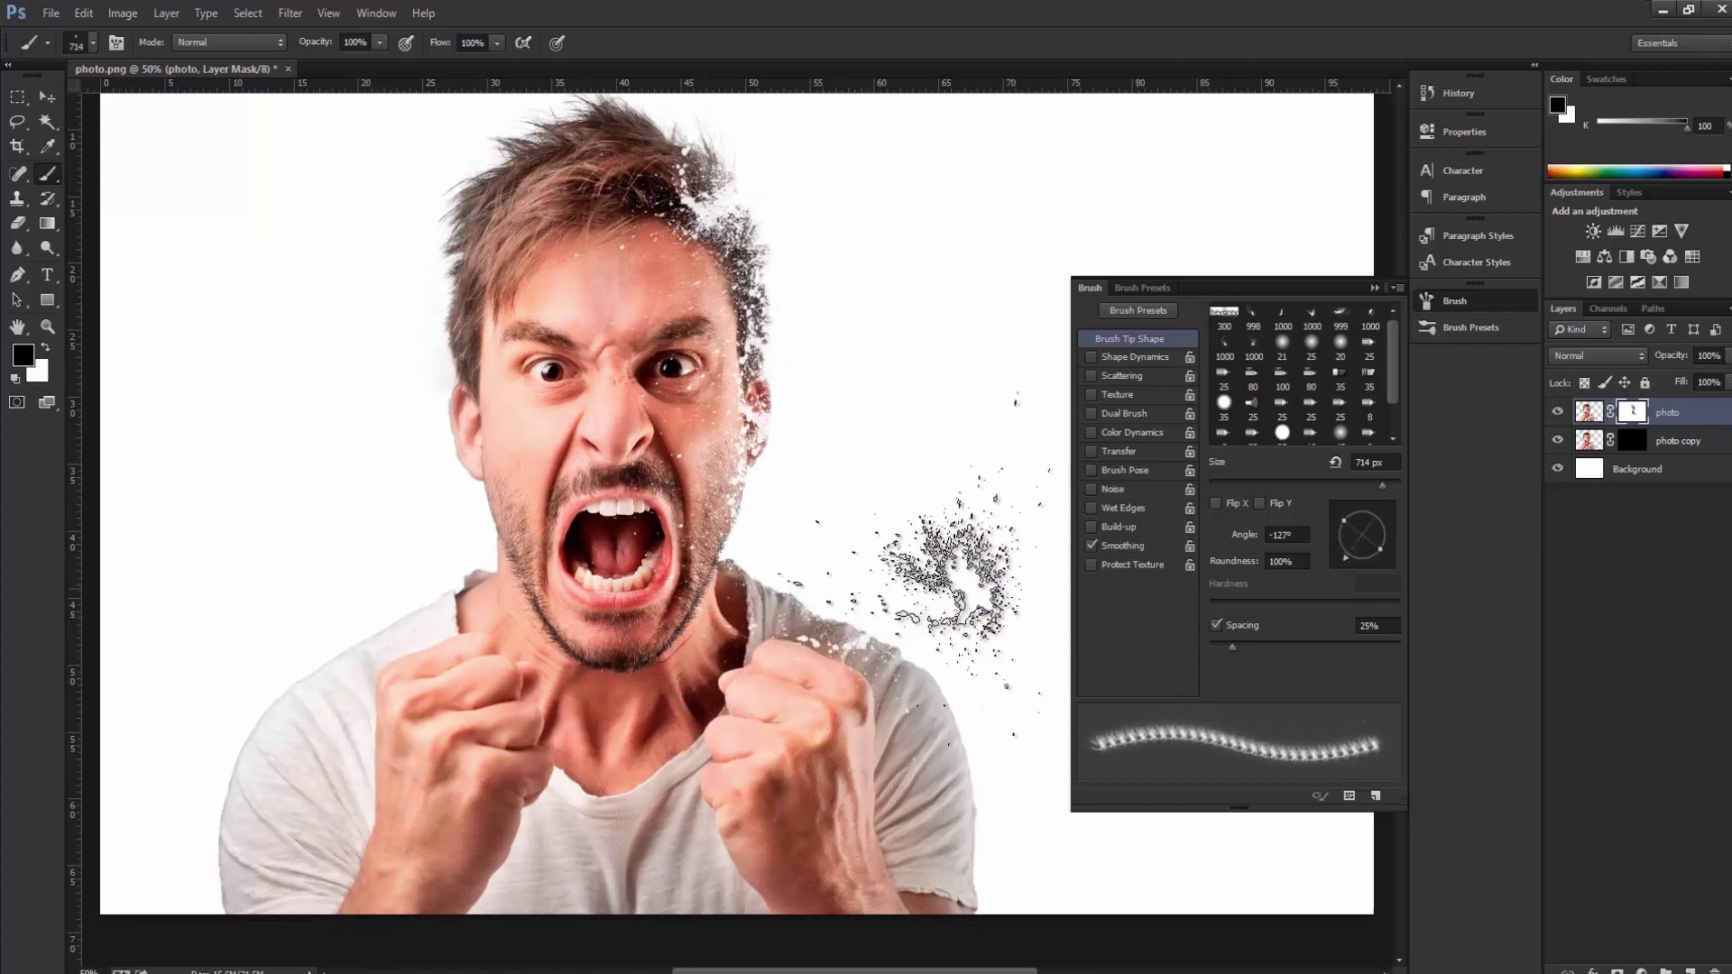
left_click_drag(1024, 715, 965, 773)
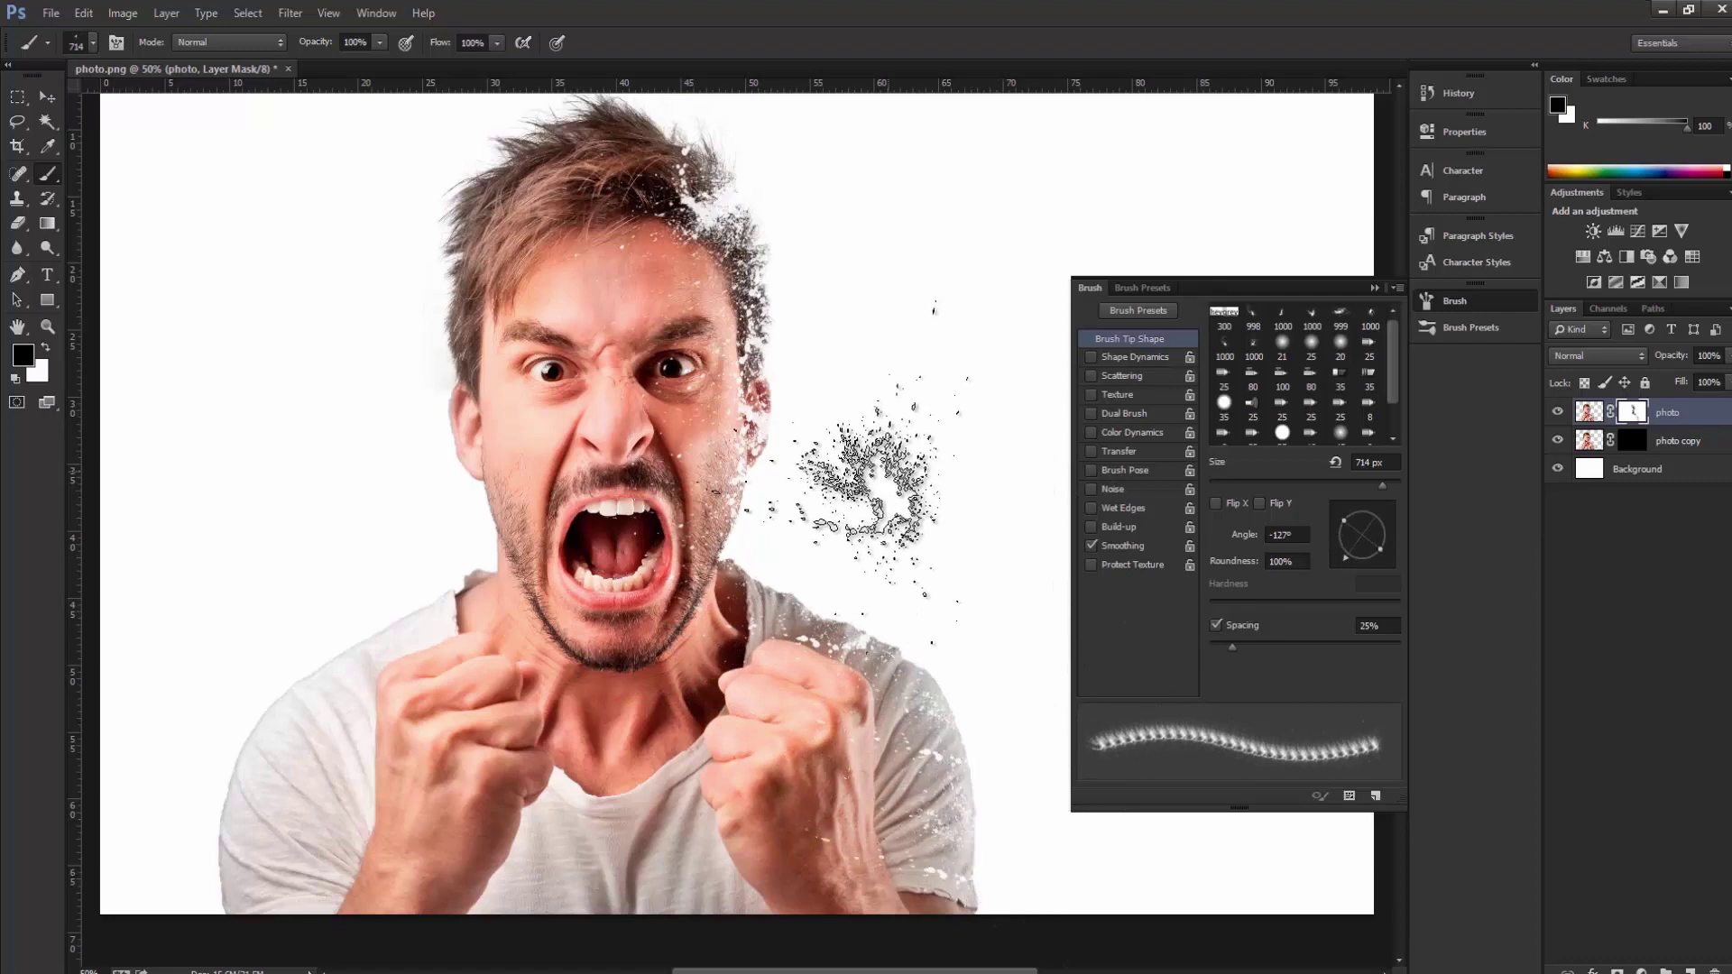
left_click(92, 42)
left_click(127, 187)
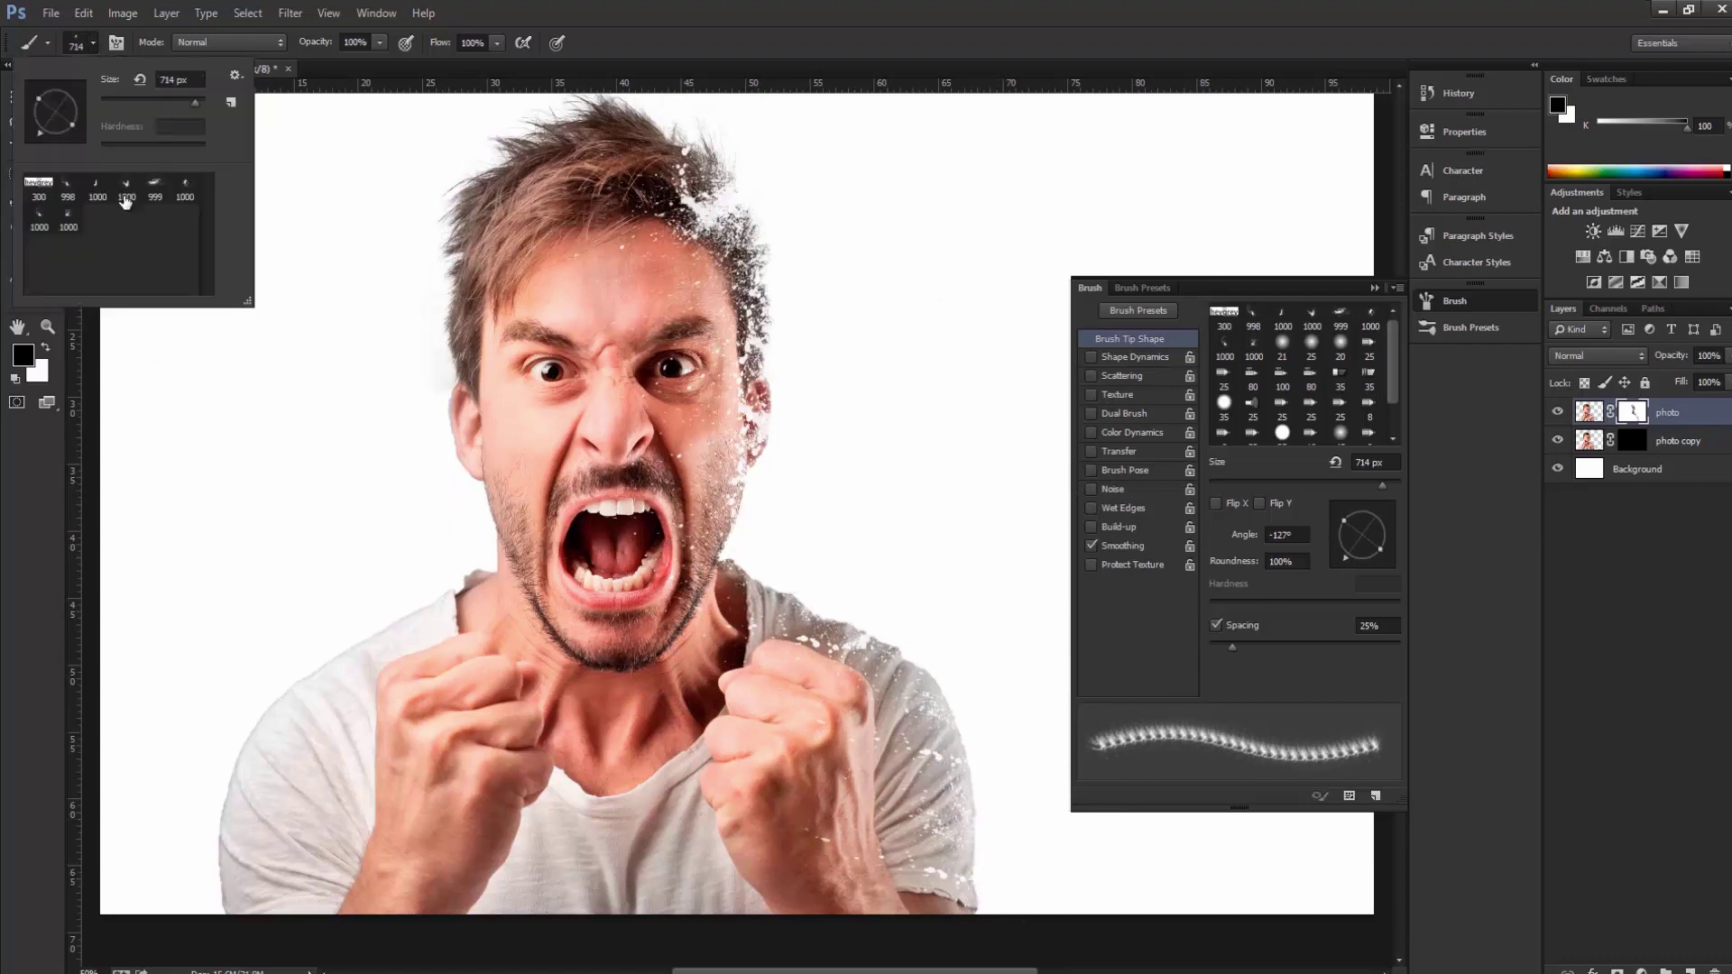
mouse_move(1387, 539)
left_mouse_down()
mouse_move(1333, 541)
mouse_move(1344, 512)
left_mouse_up()
left_click_drag(884, 582, 735, 482)
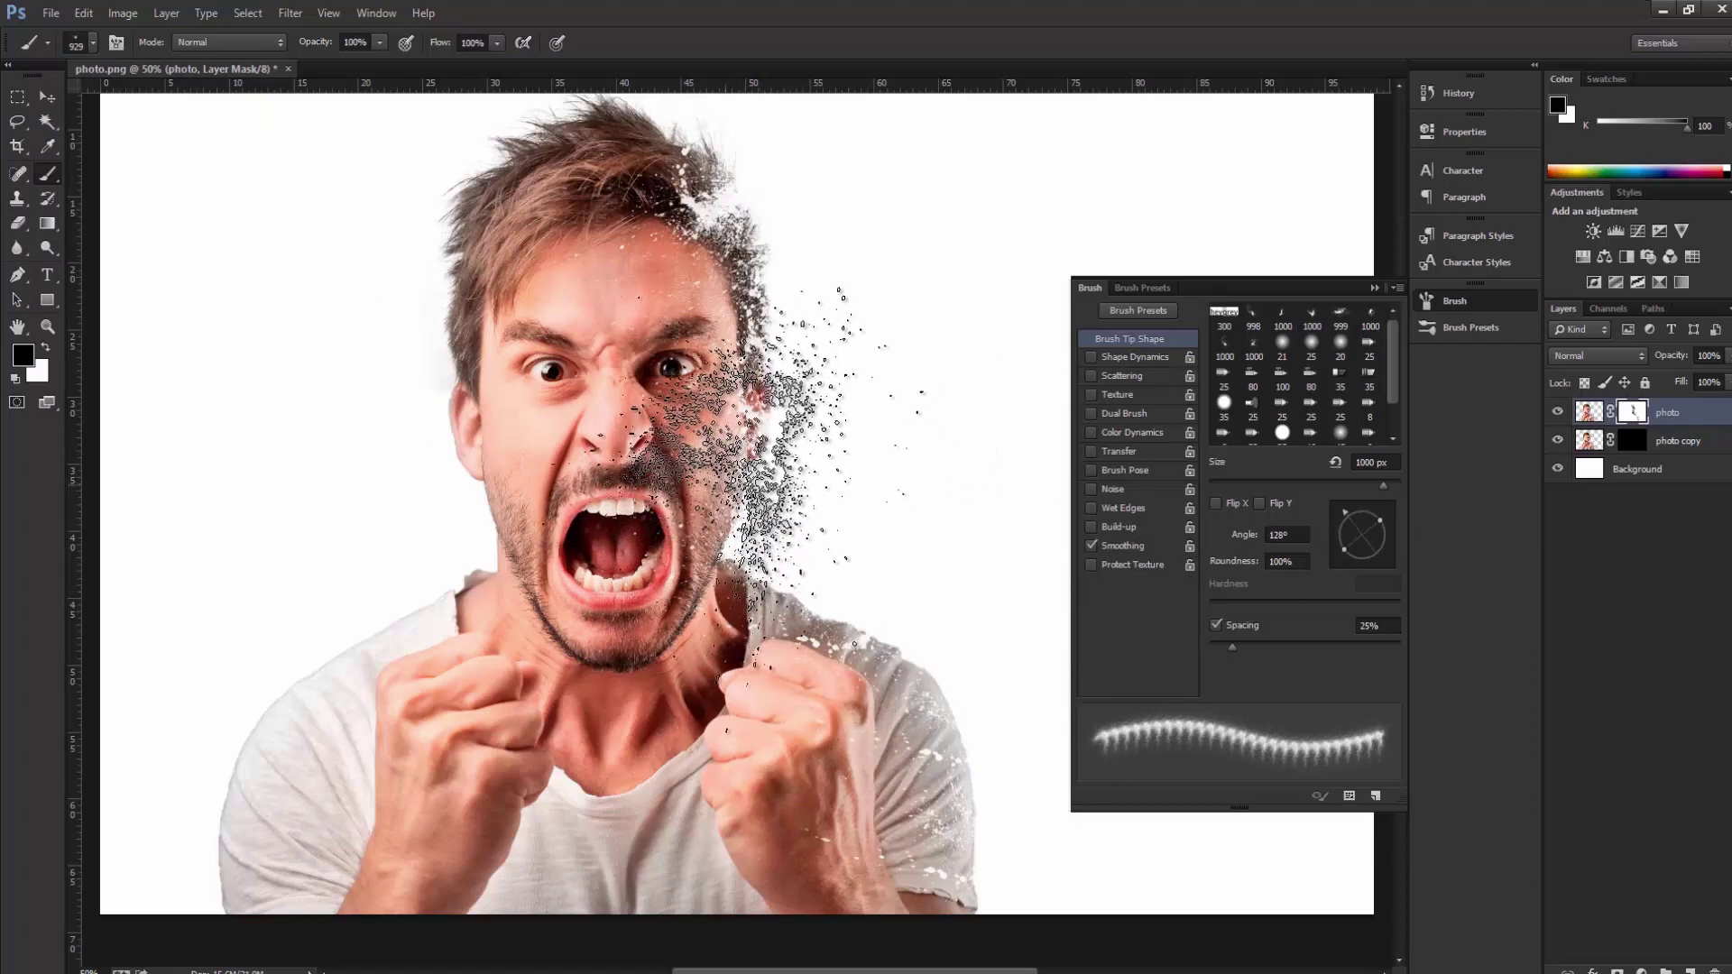
Whiten the right cheek with more particles, load a new brush library at 1143 px, and select photo copy
left_click(794, 433)
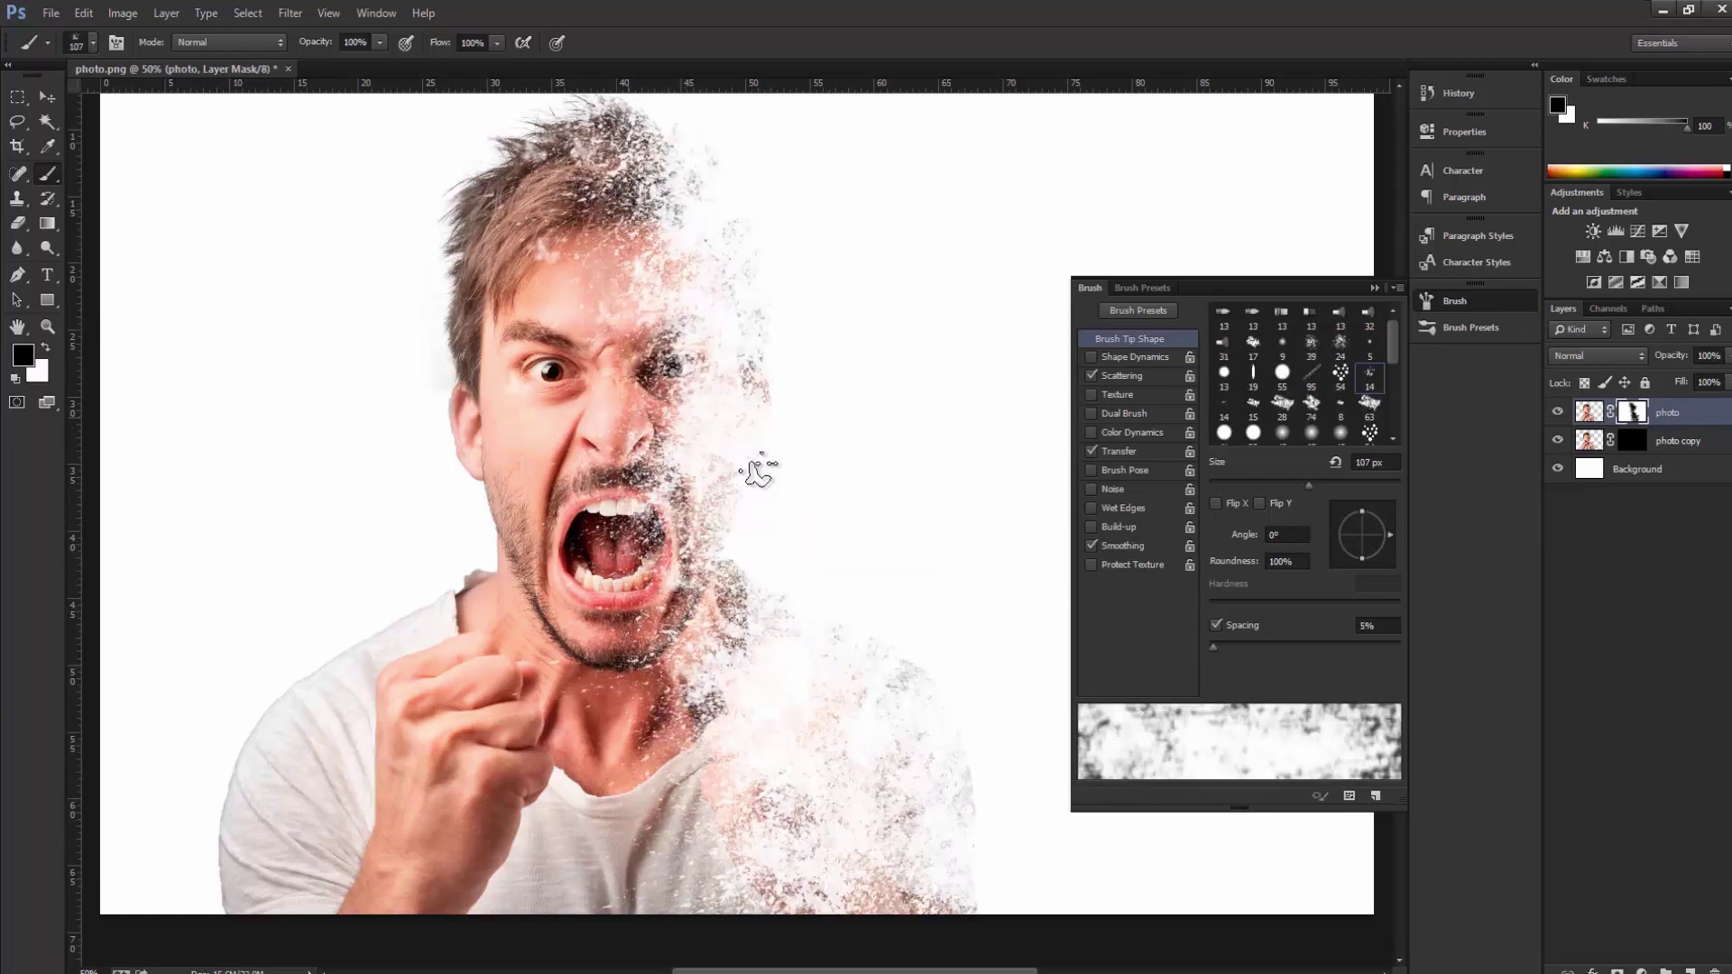
left_click(92, 42)
left_click(245, 75)
left_click(330, 528)
left_click(938, 375)
left_click_drag(1394, 487, 1384, 486)
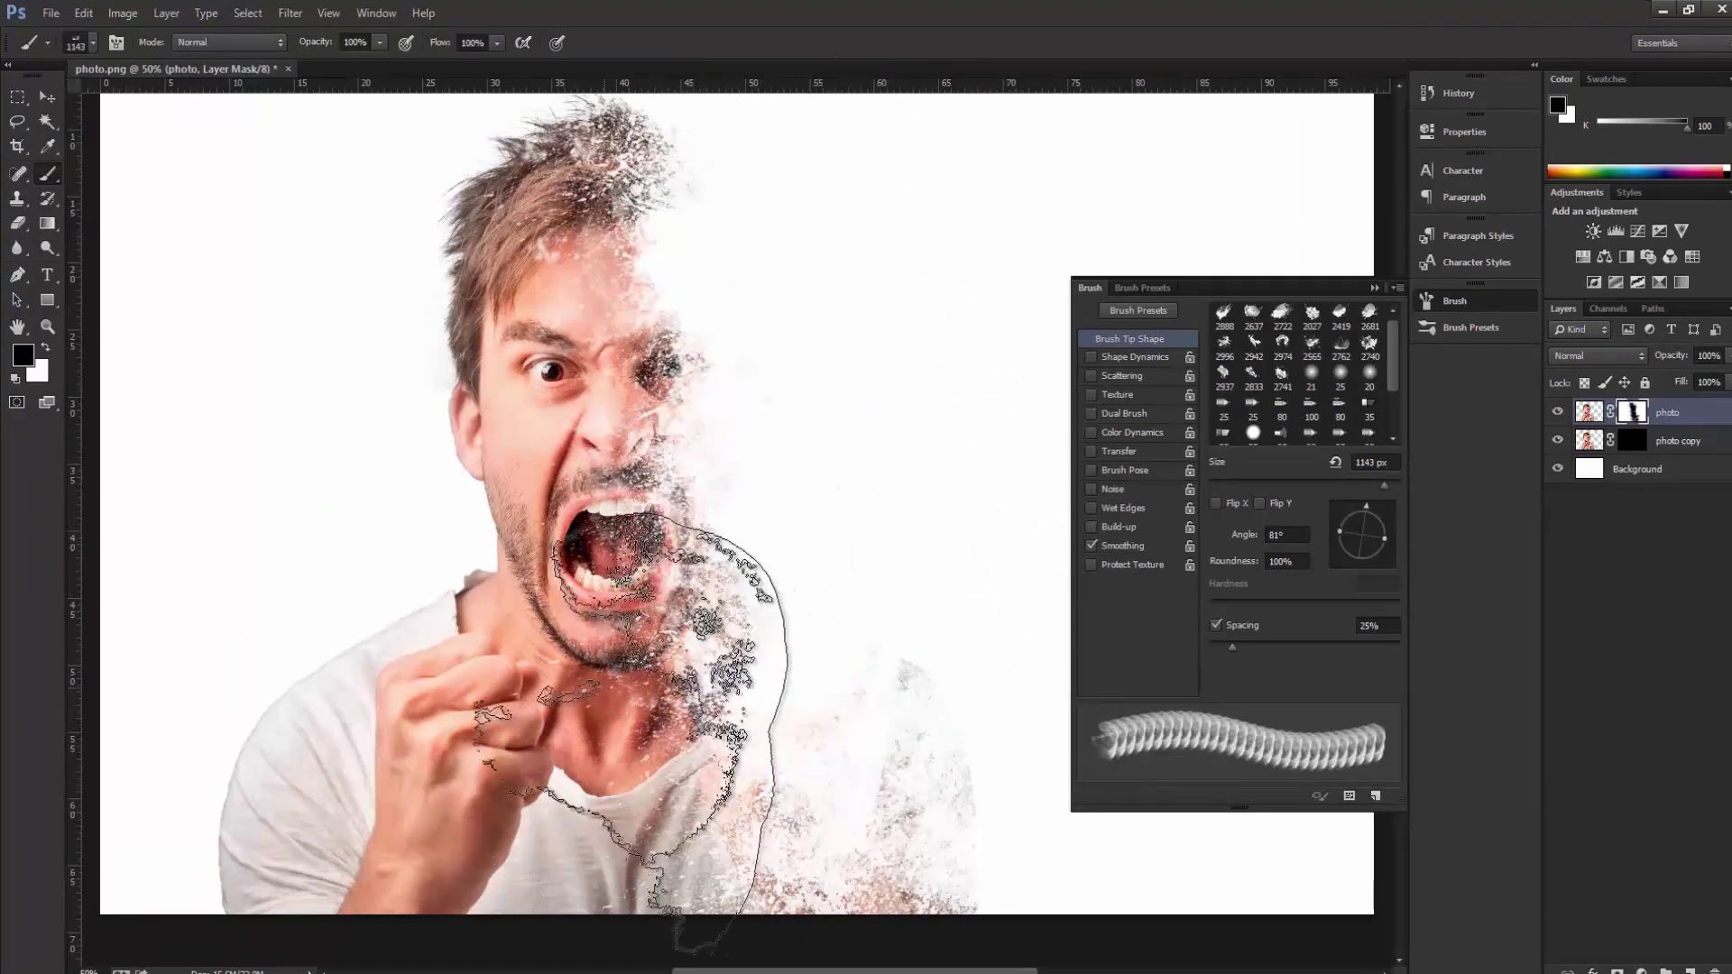
left_click(1686, 442)
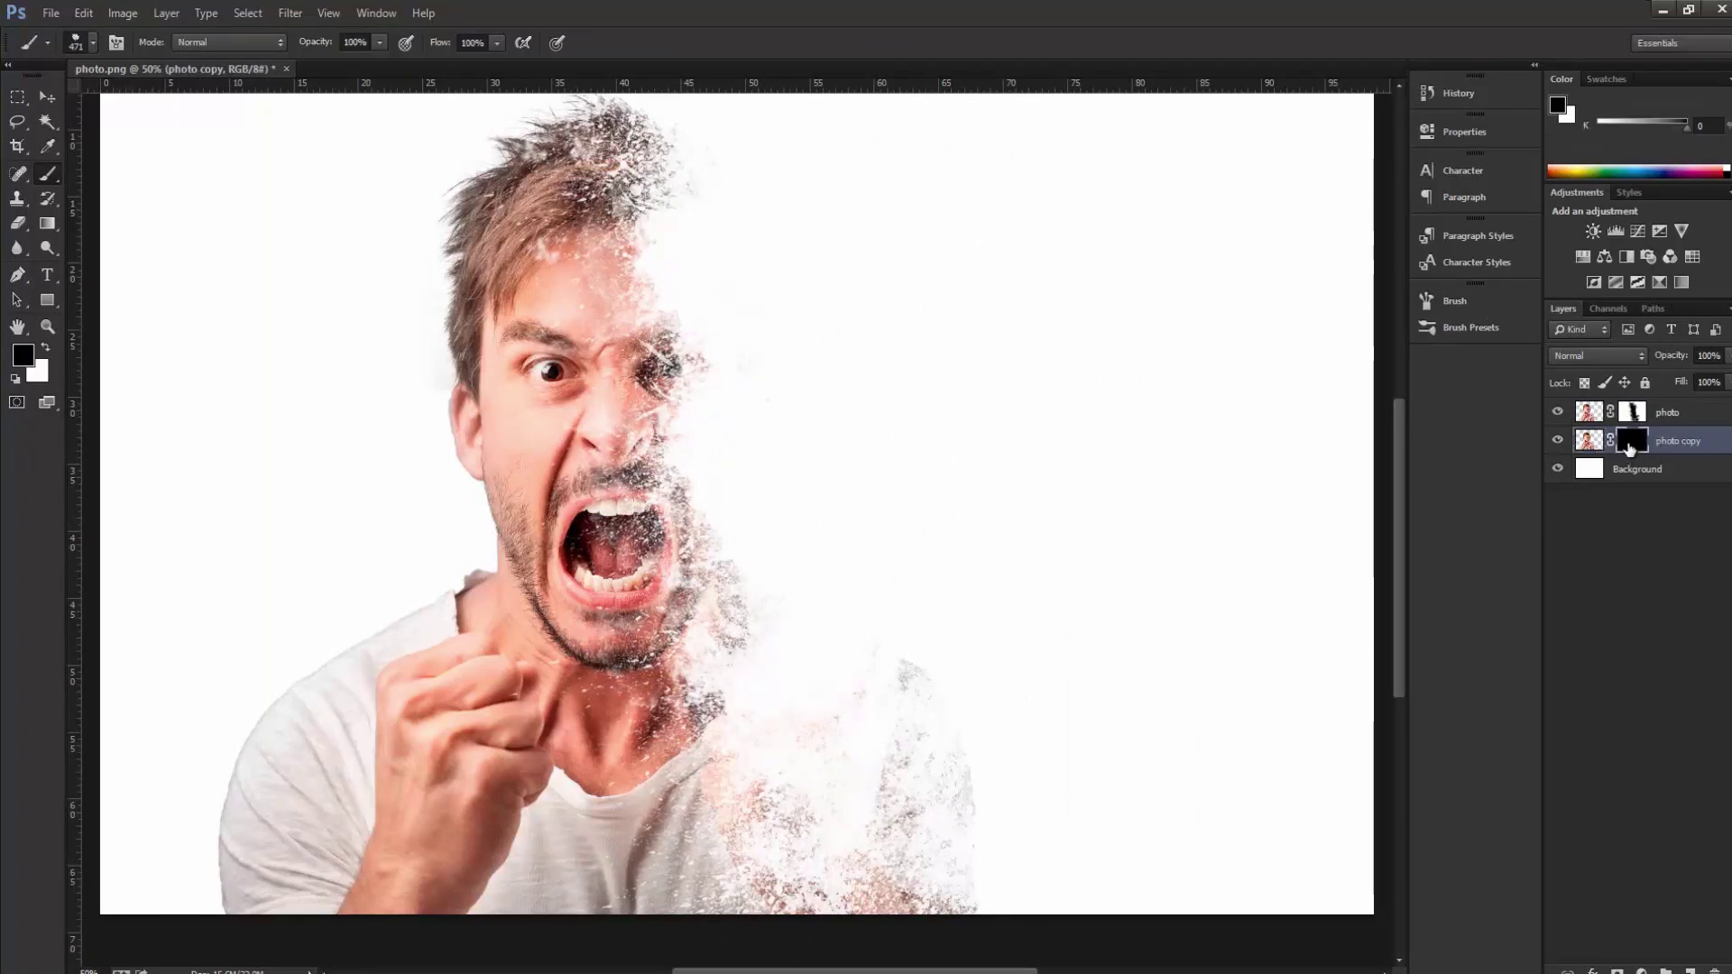
key("v")
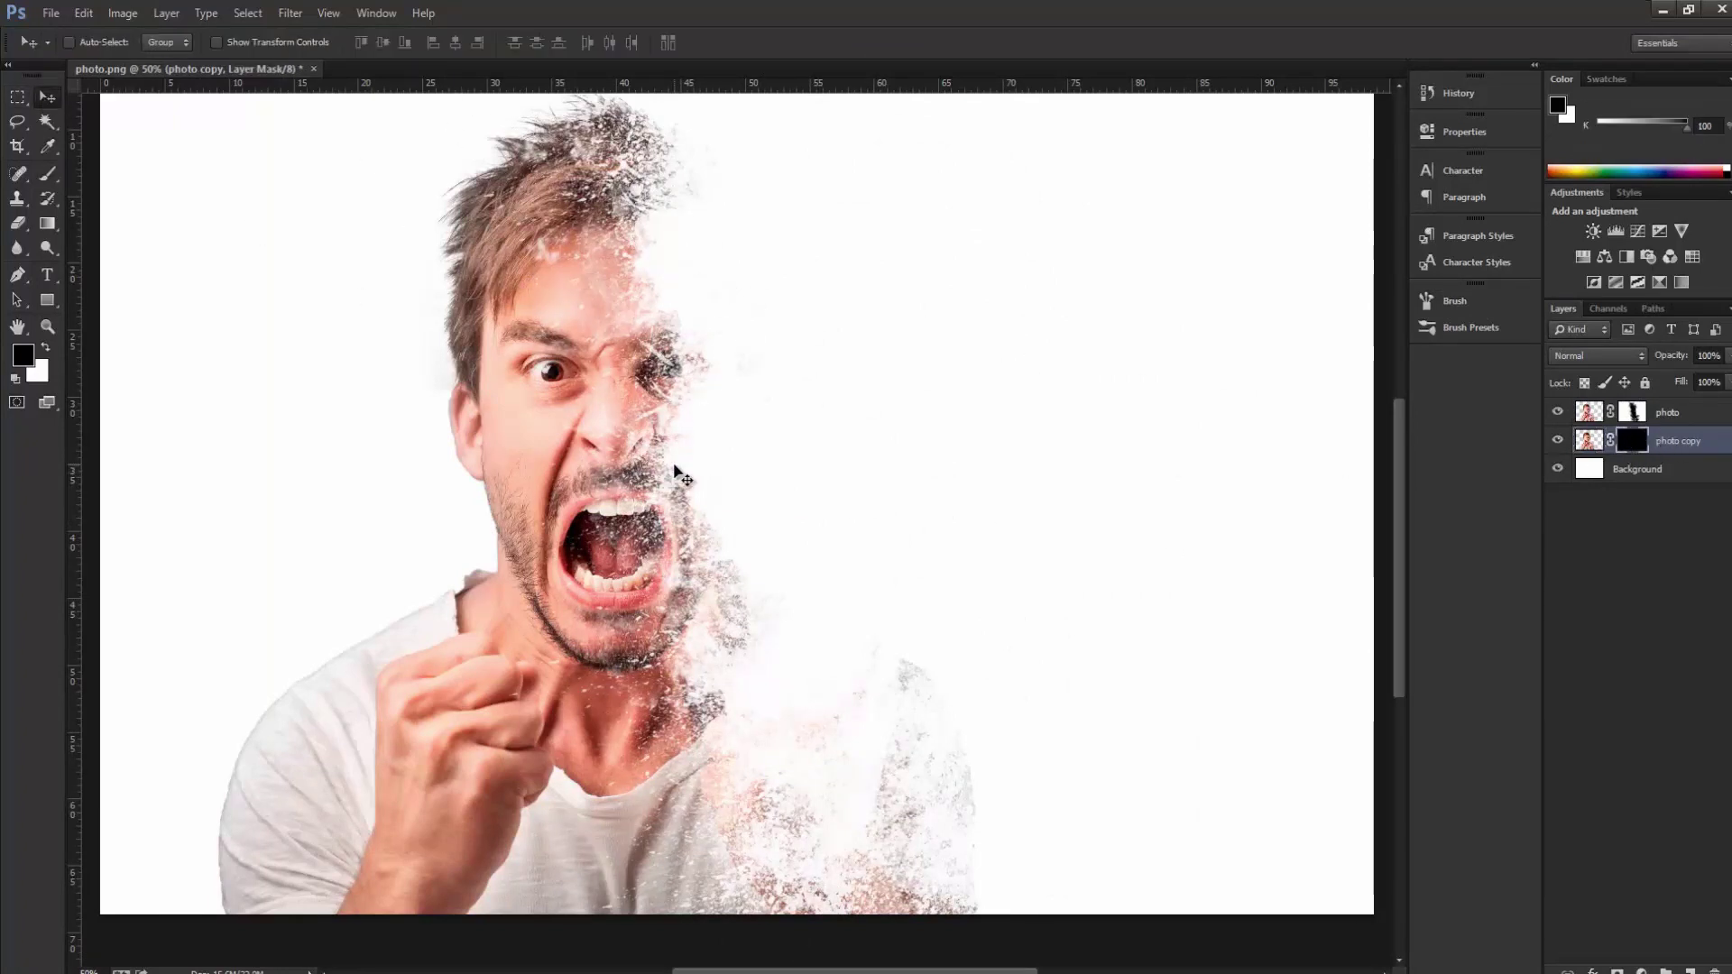
key("ctrl+t")
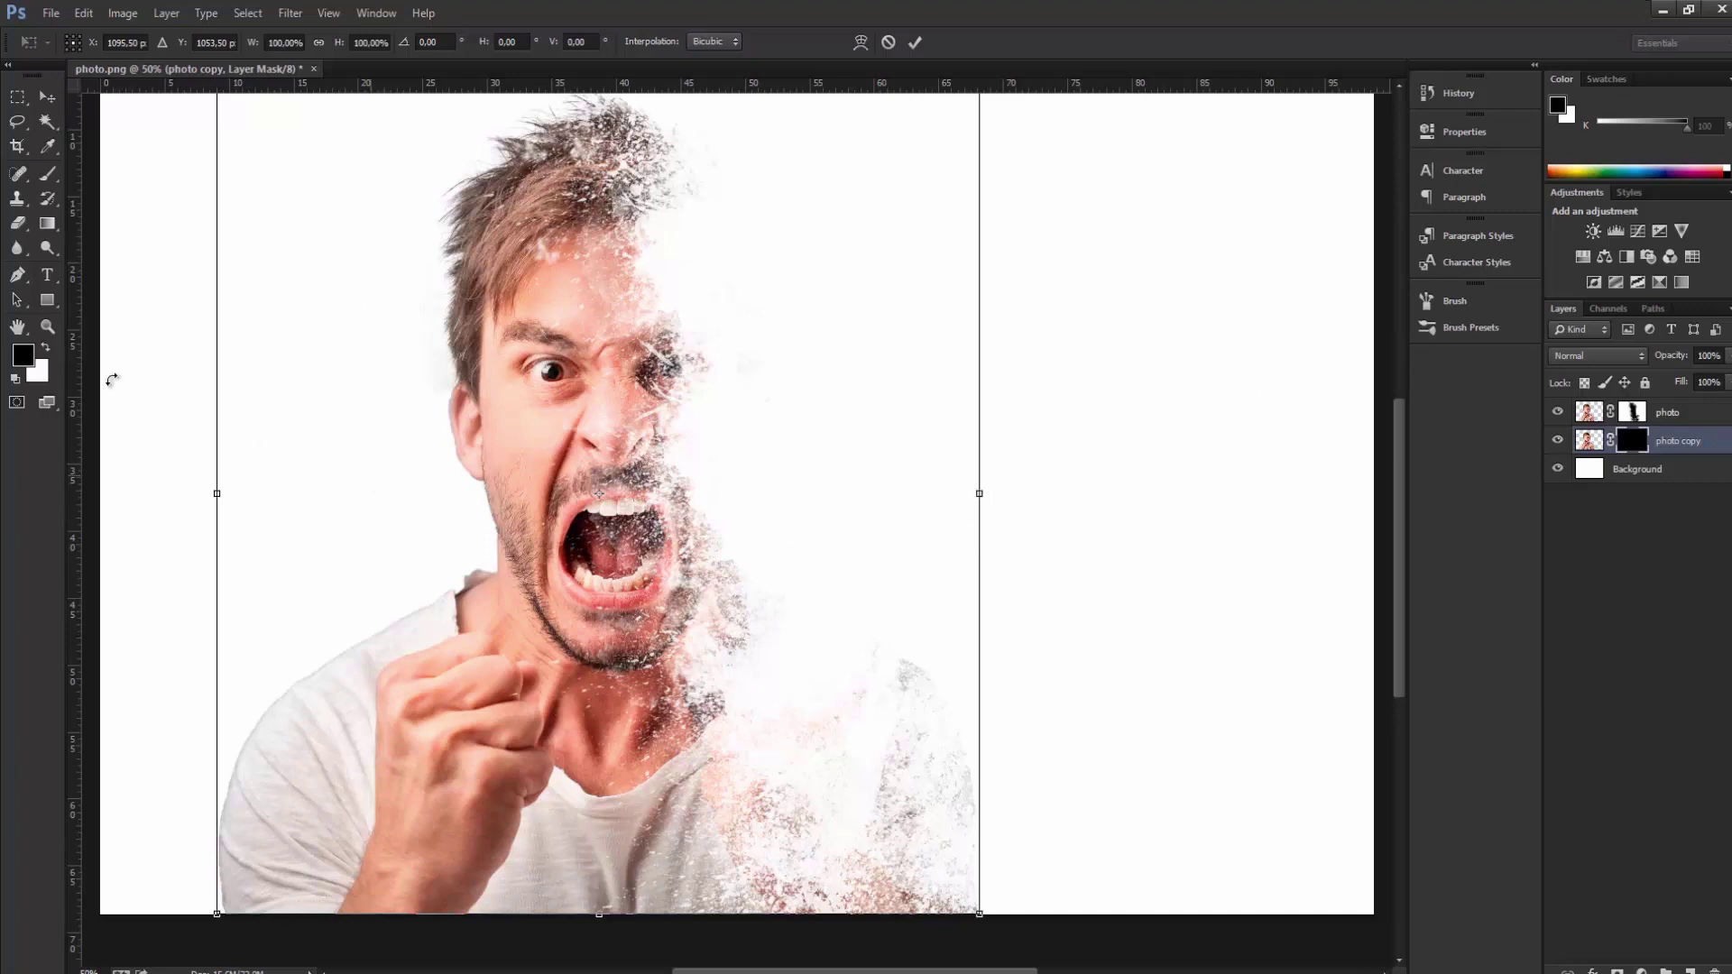
key("Return")
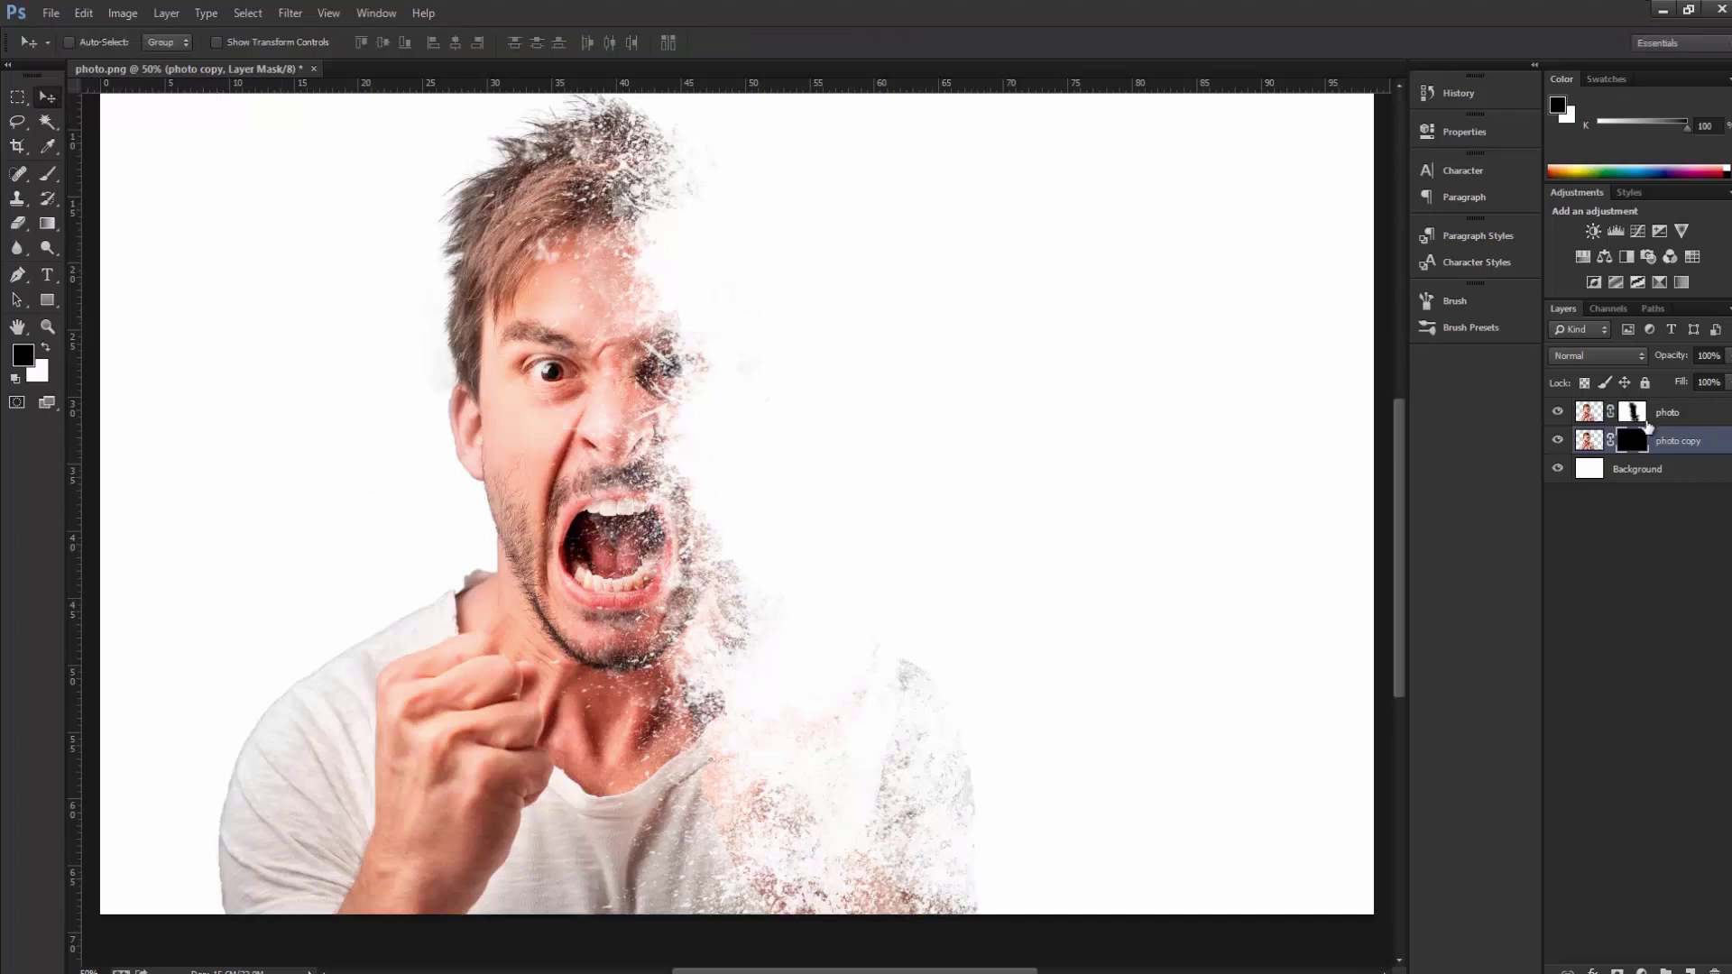
left_click(1634, 417)
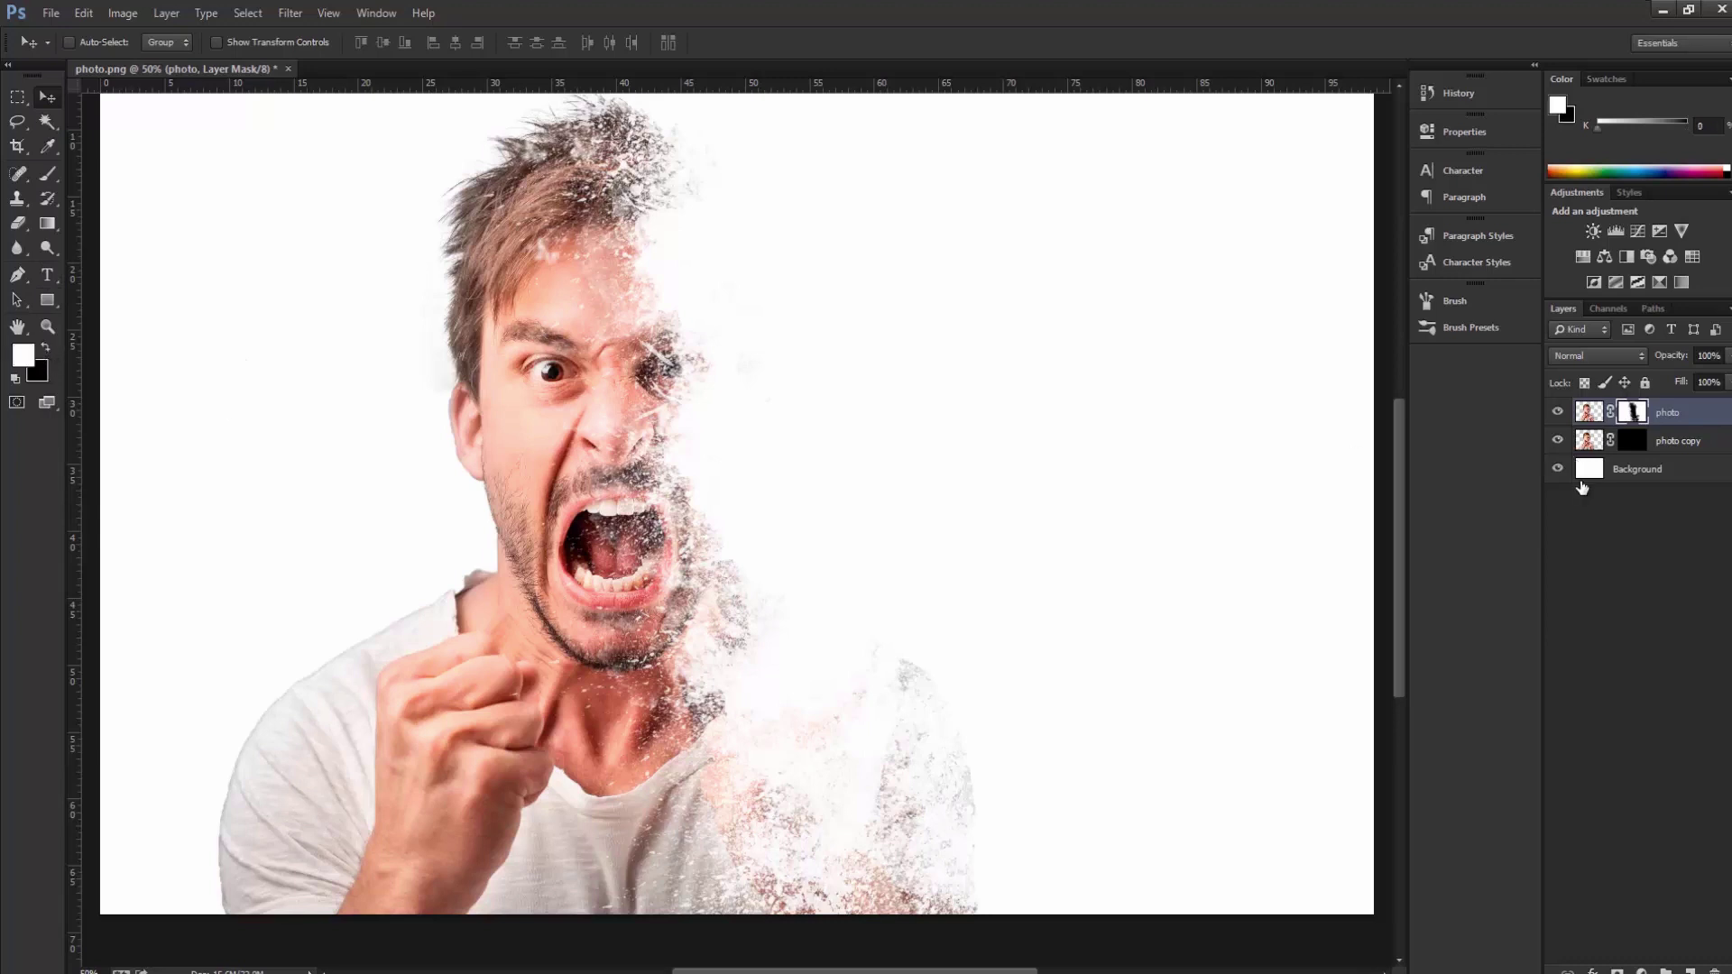
left_click(1656, 442)
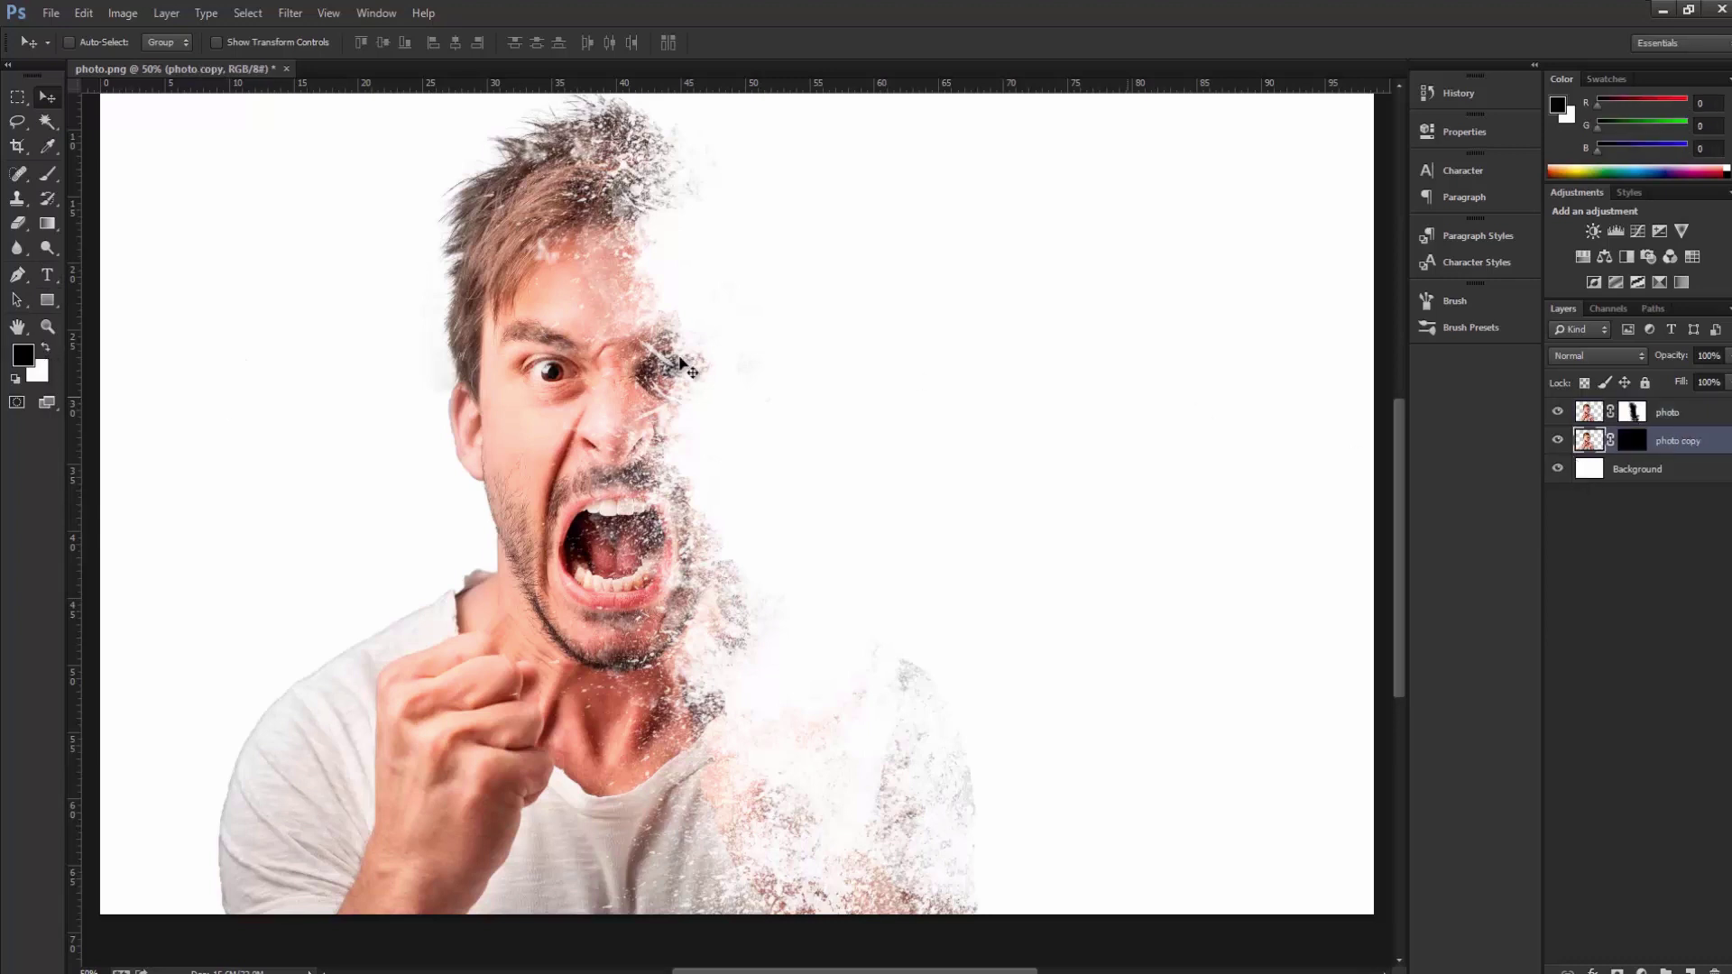
Load the Cherry_Bomb_Brushes_001 set for the Brush tool, replacing the current brushes
left_click(49, 179)
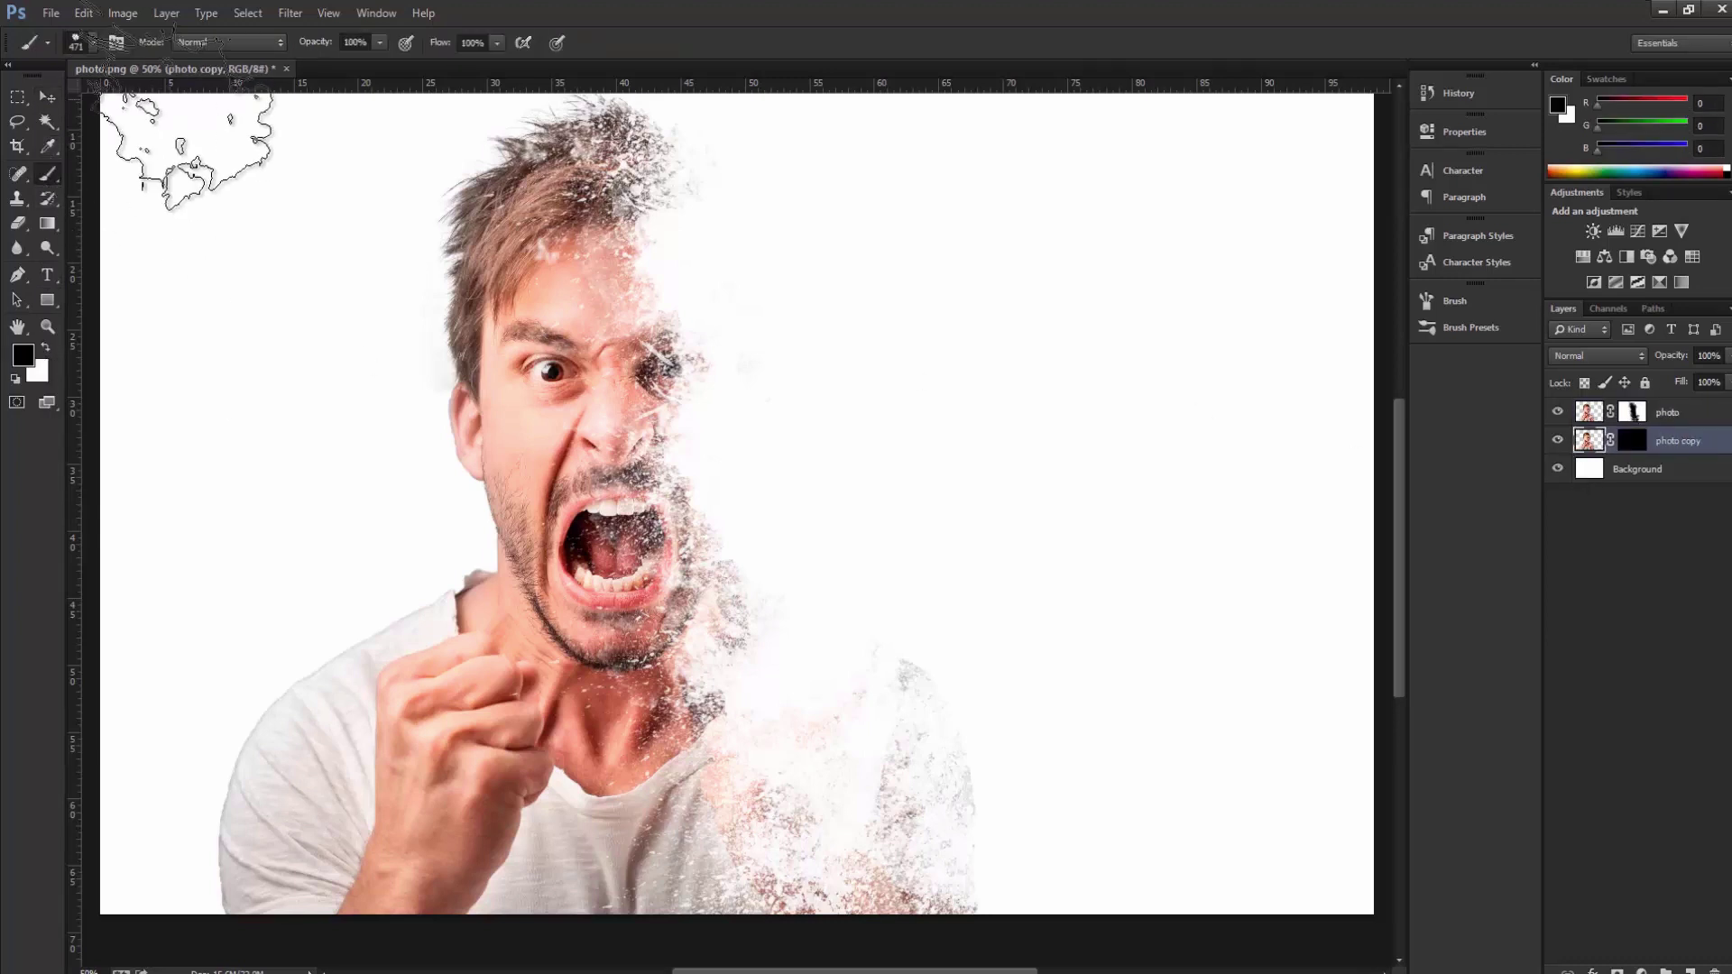
left_click(94, 45)
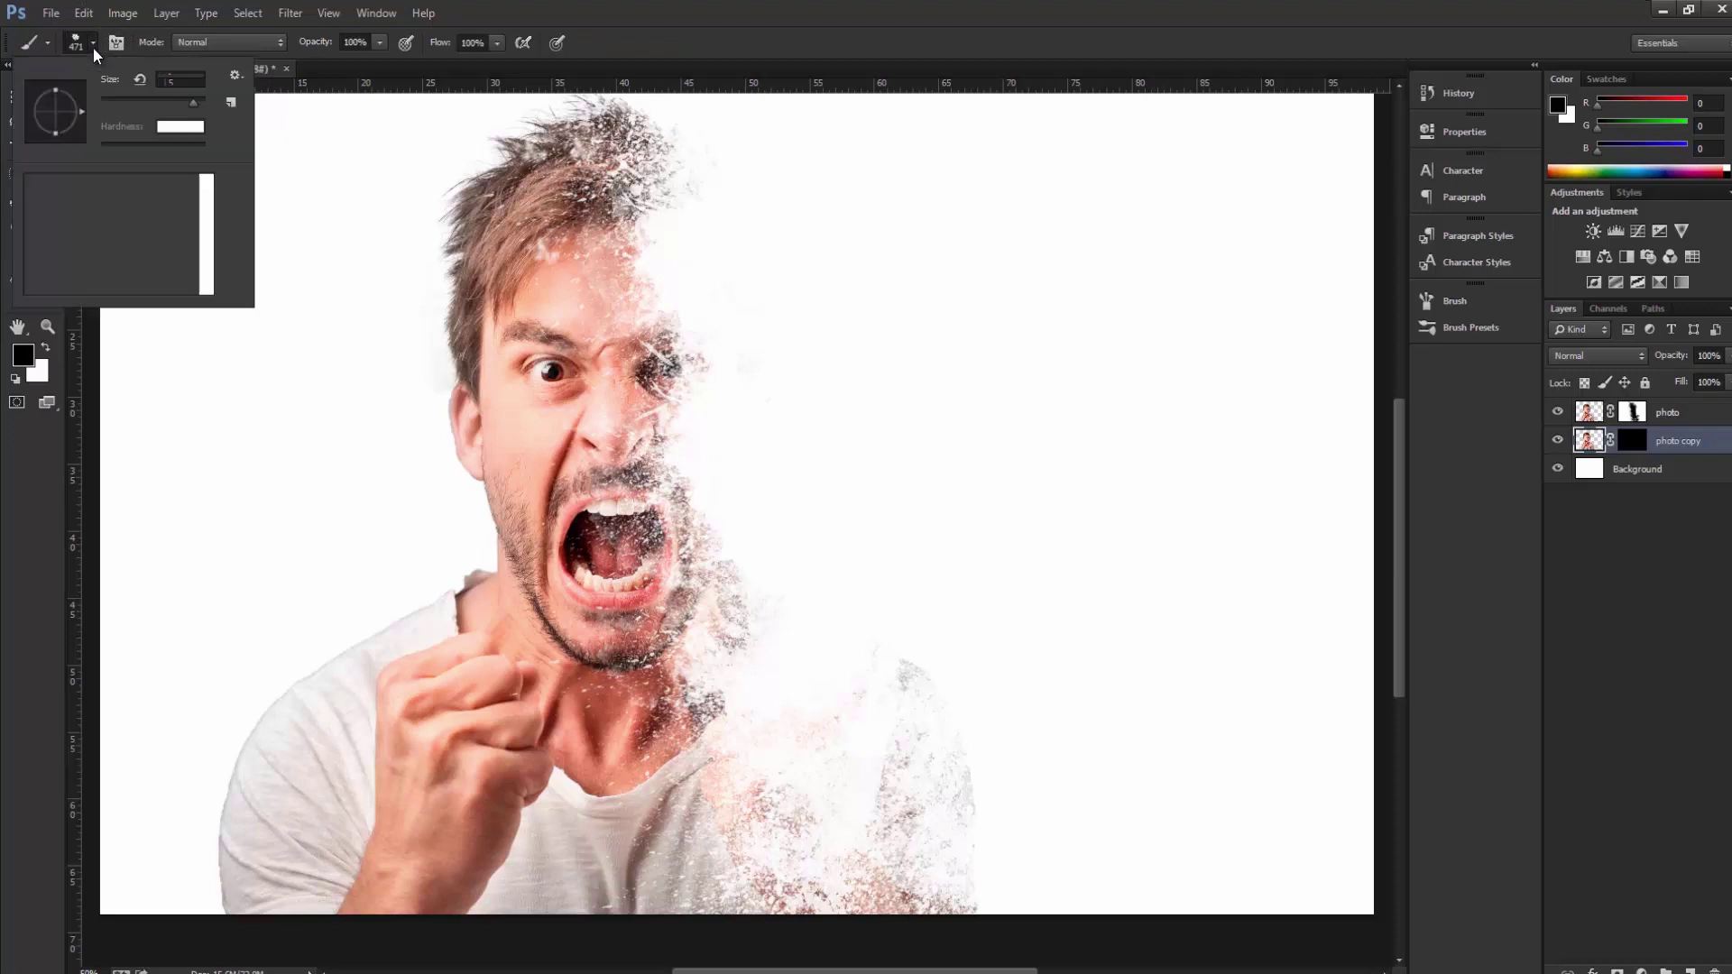
left_click(233, 74)
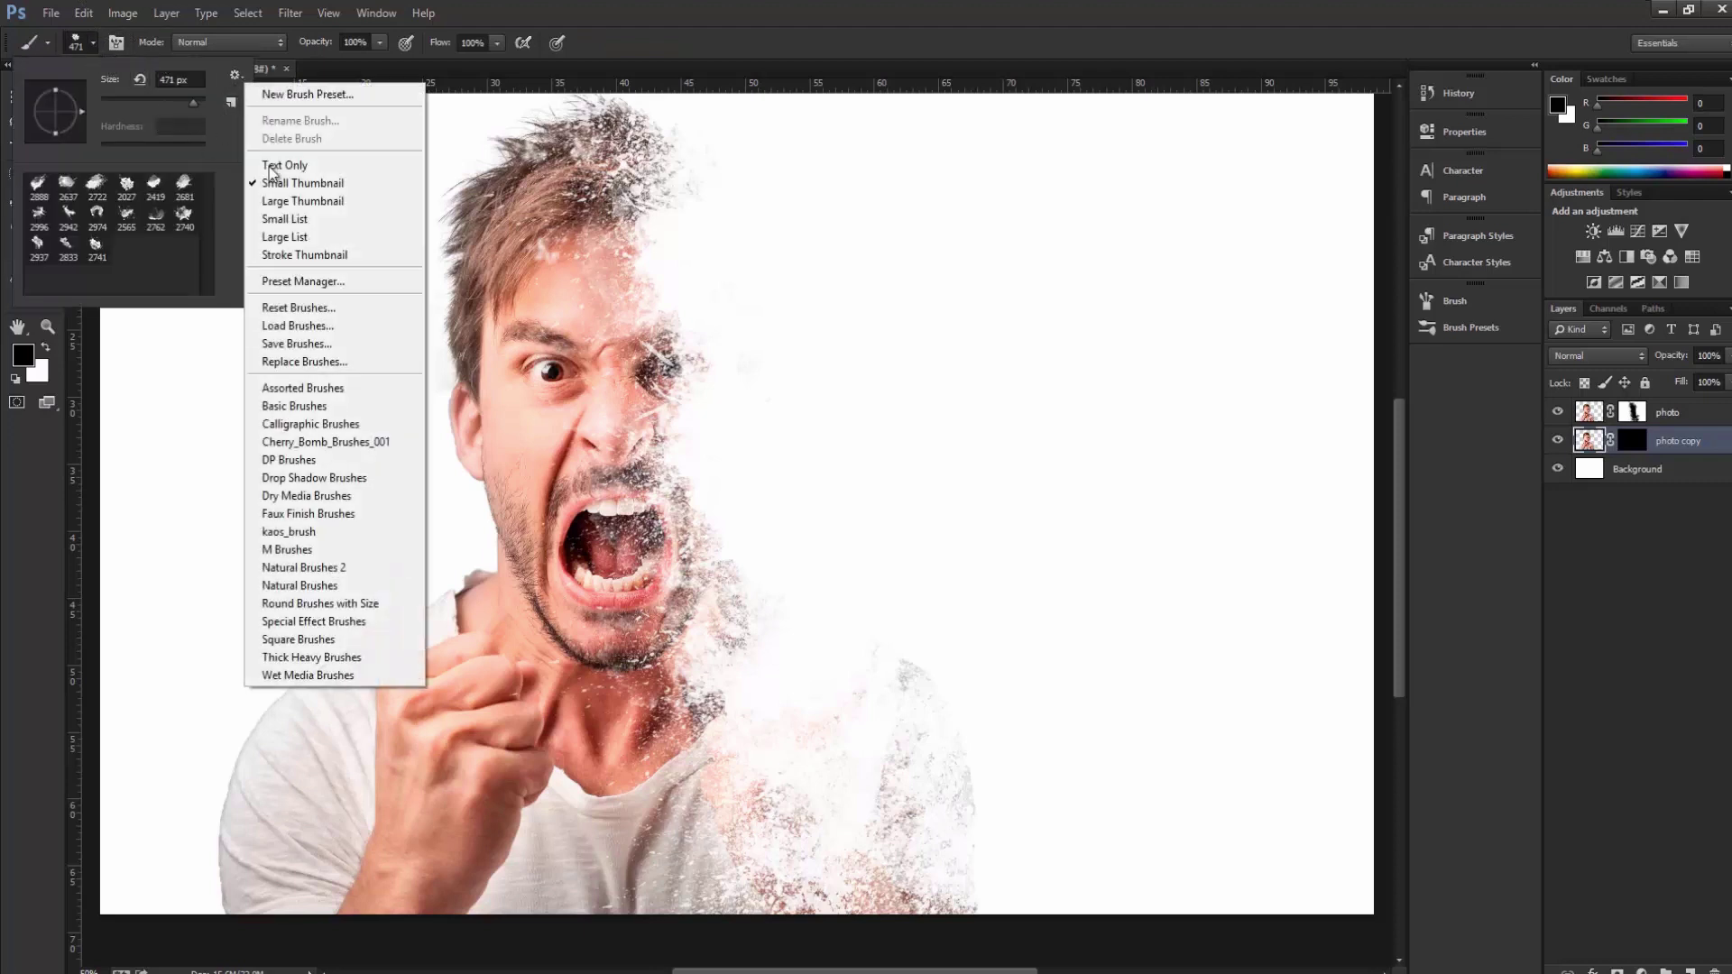
left_click(341, 442)
left_click(779, 375)
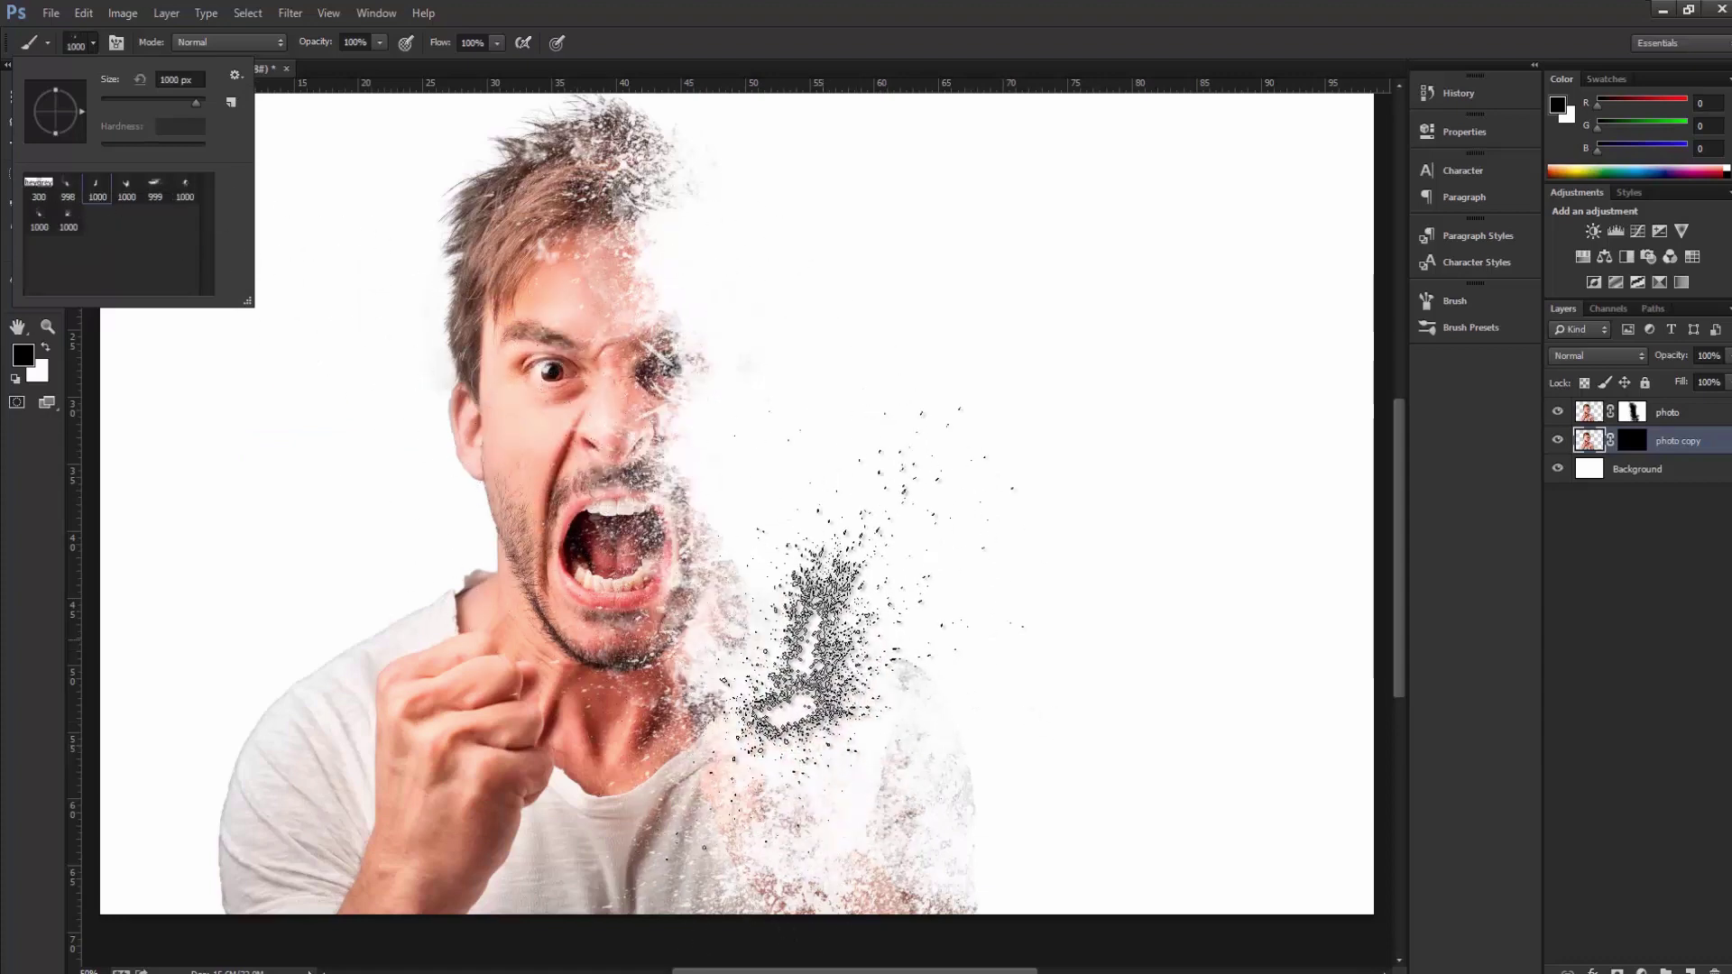
key("Return")
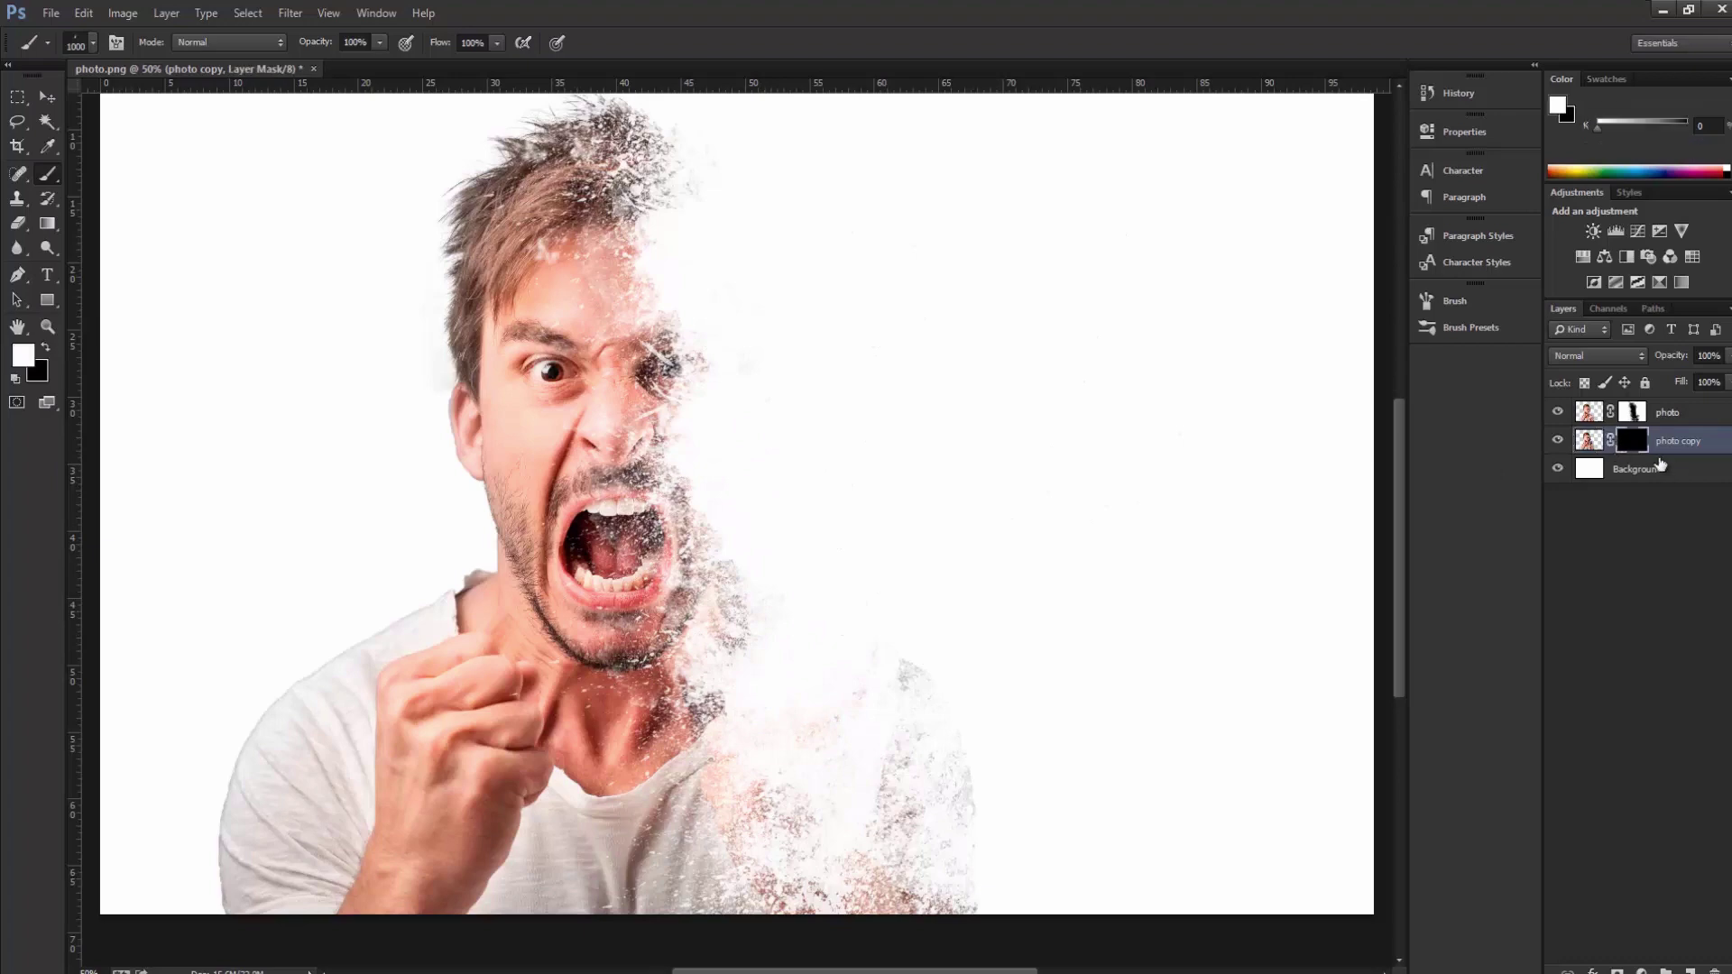
Reveal dark particles beside the cheek and jaw on the photo copy mask, then show Brush Tip settings
left_click(776, 632)
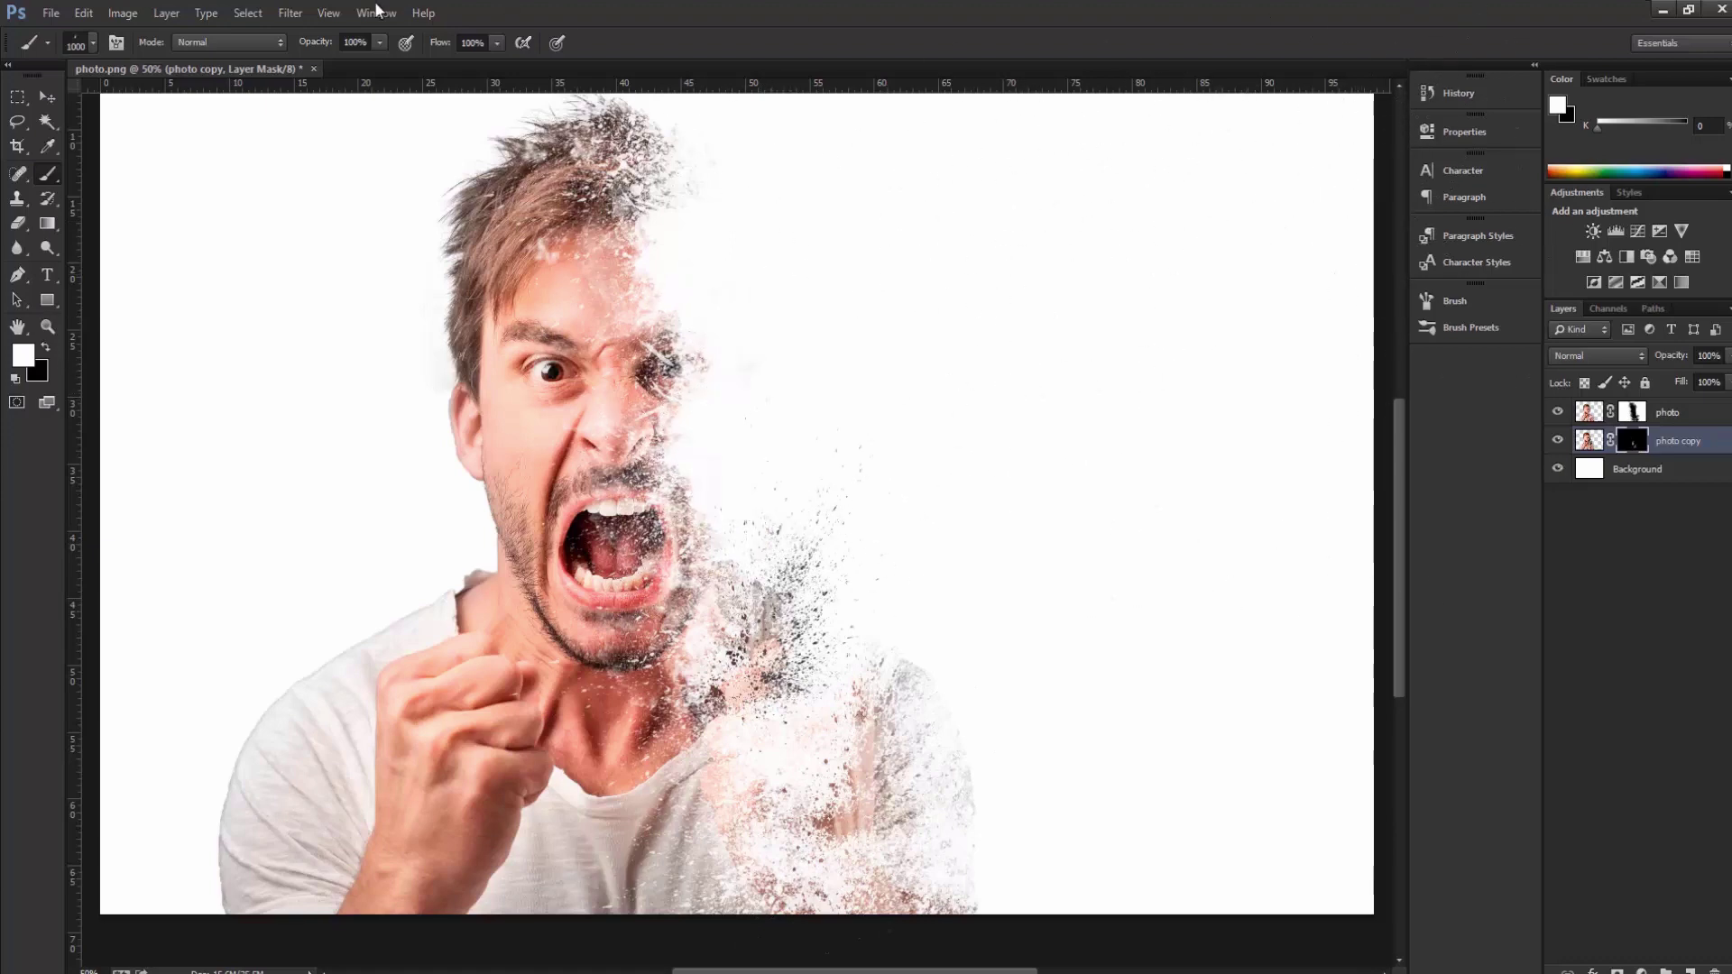
left_click(1466, 172)
left_click(1469, 301)
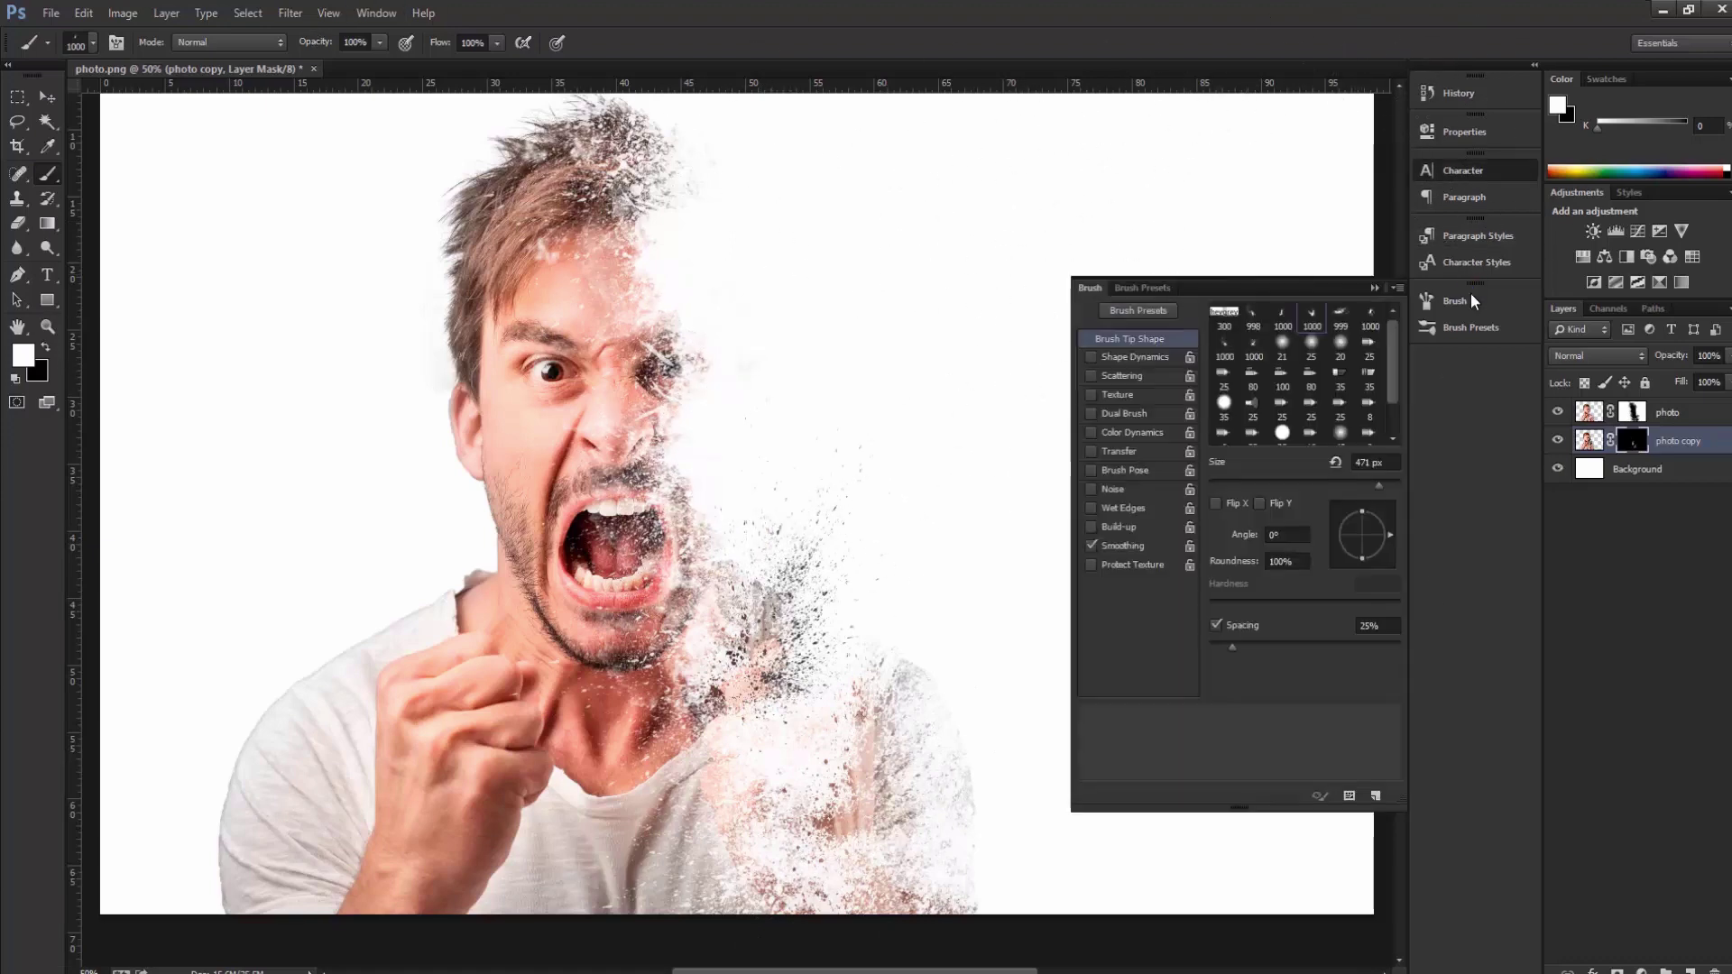
Paint particle bursts on the mask with brush angle 132°, then -31° at 63% opacity
left_click(1451, 299)
left_click_drag(1389, 535, 1344, 514)
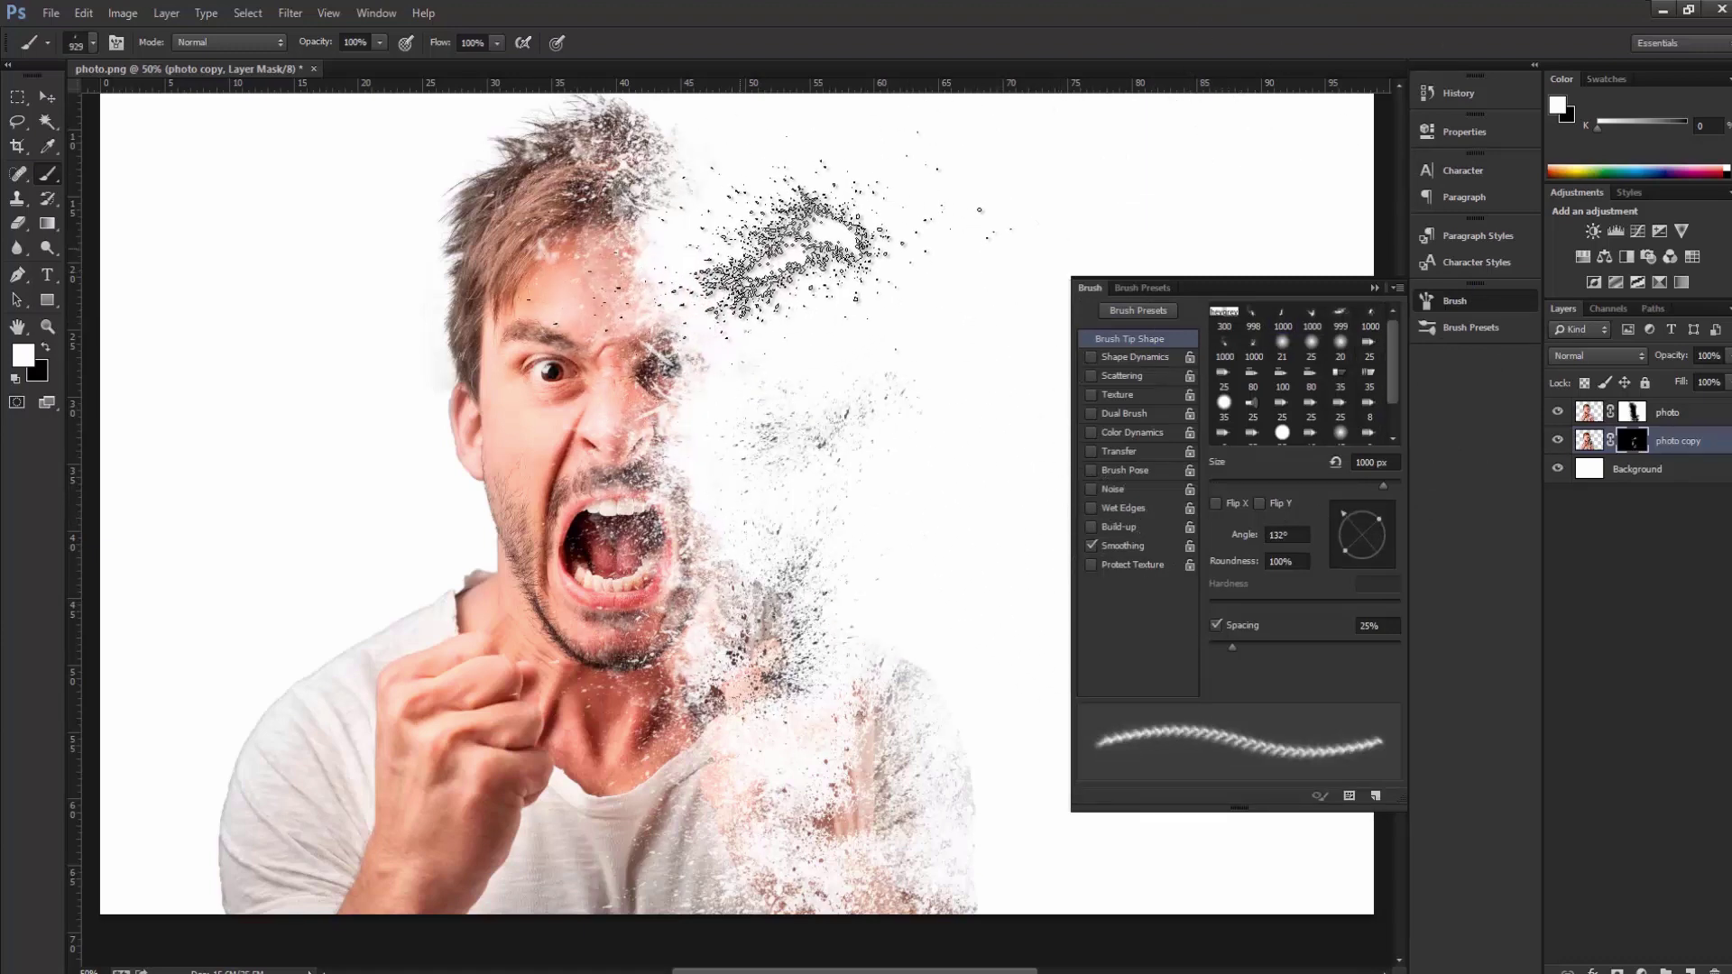
key("ctrl+alt+z")
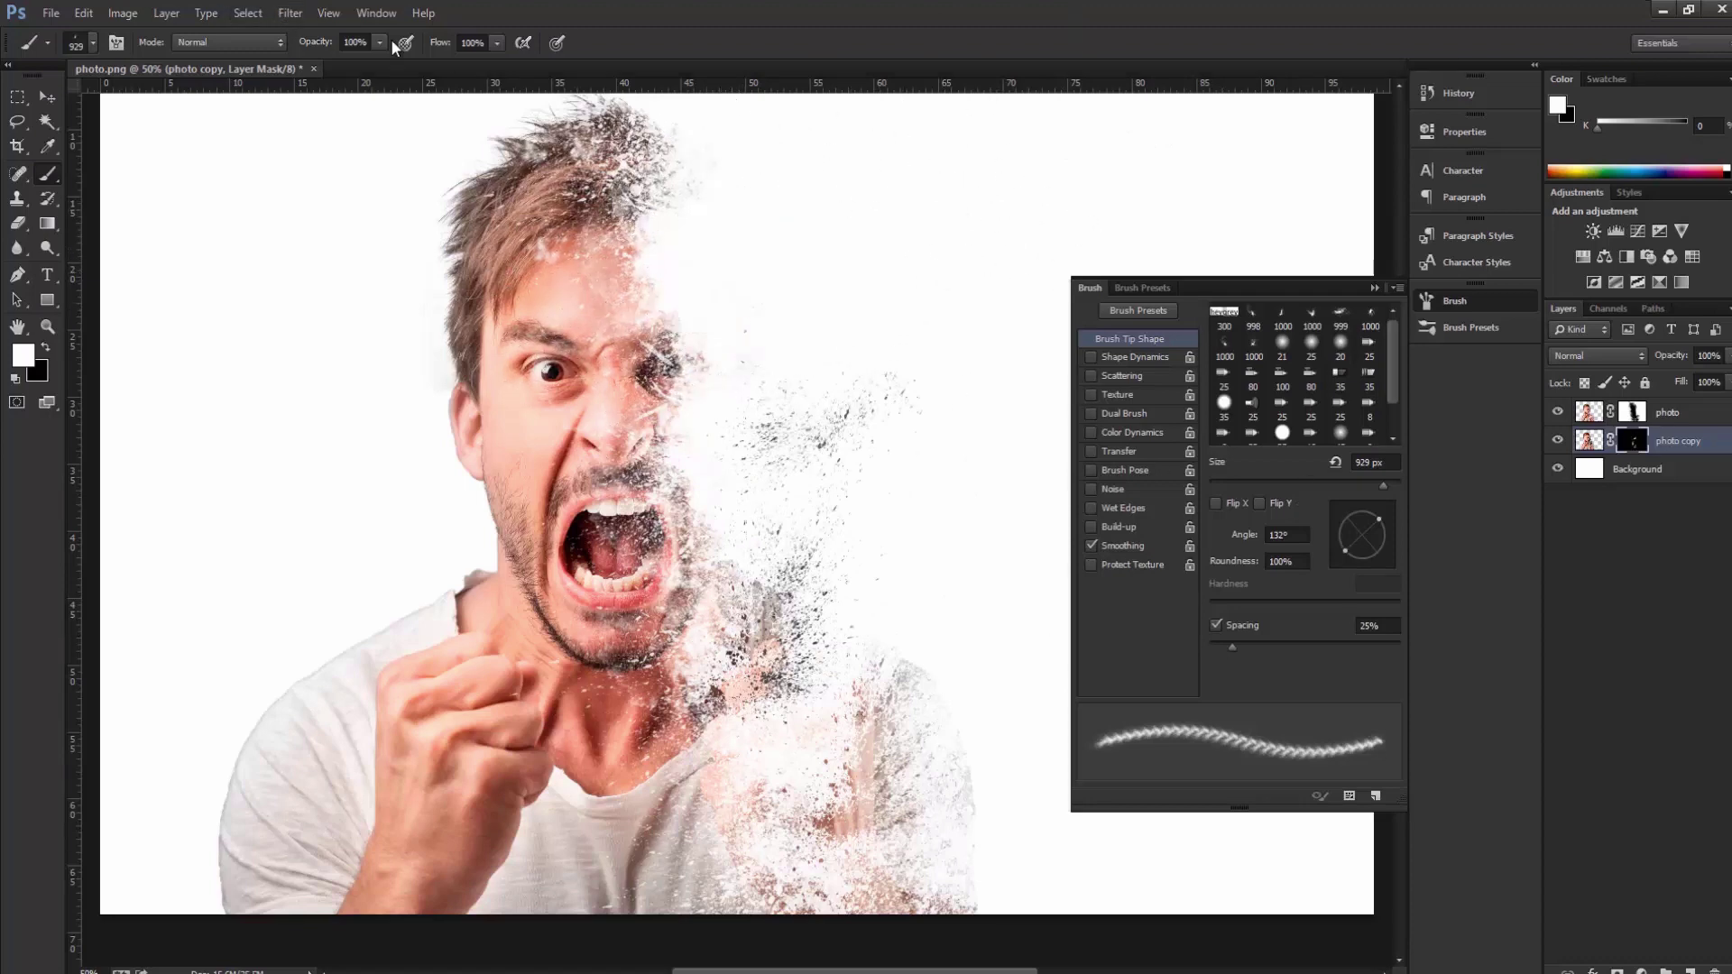
left_click_drag(356, 71, 345, 64)
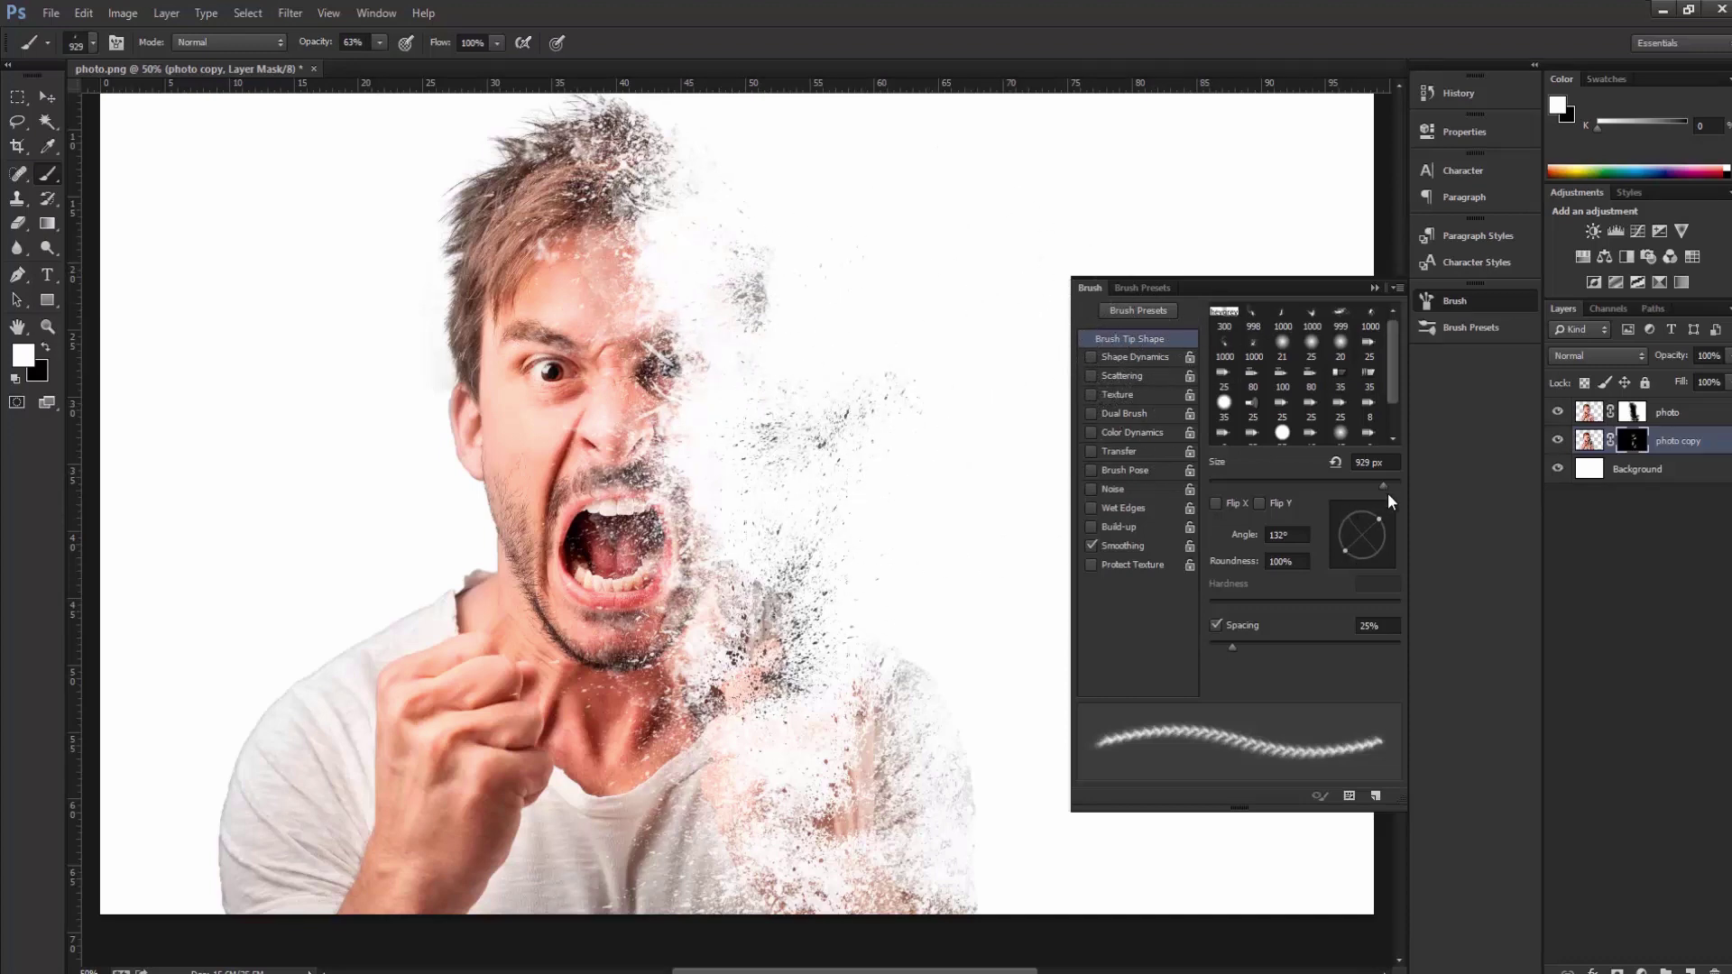
left_click_drag(1388, 547, 1386, 552)
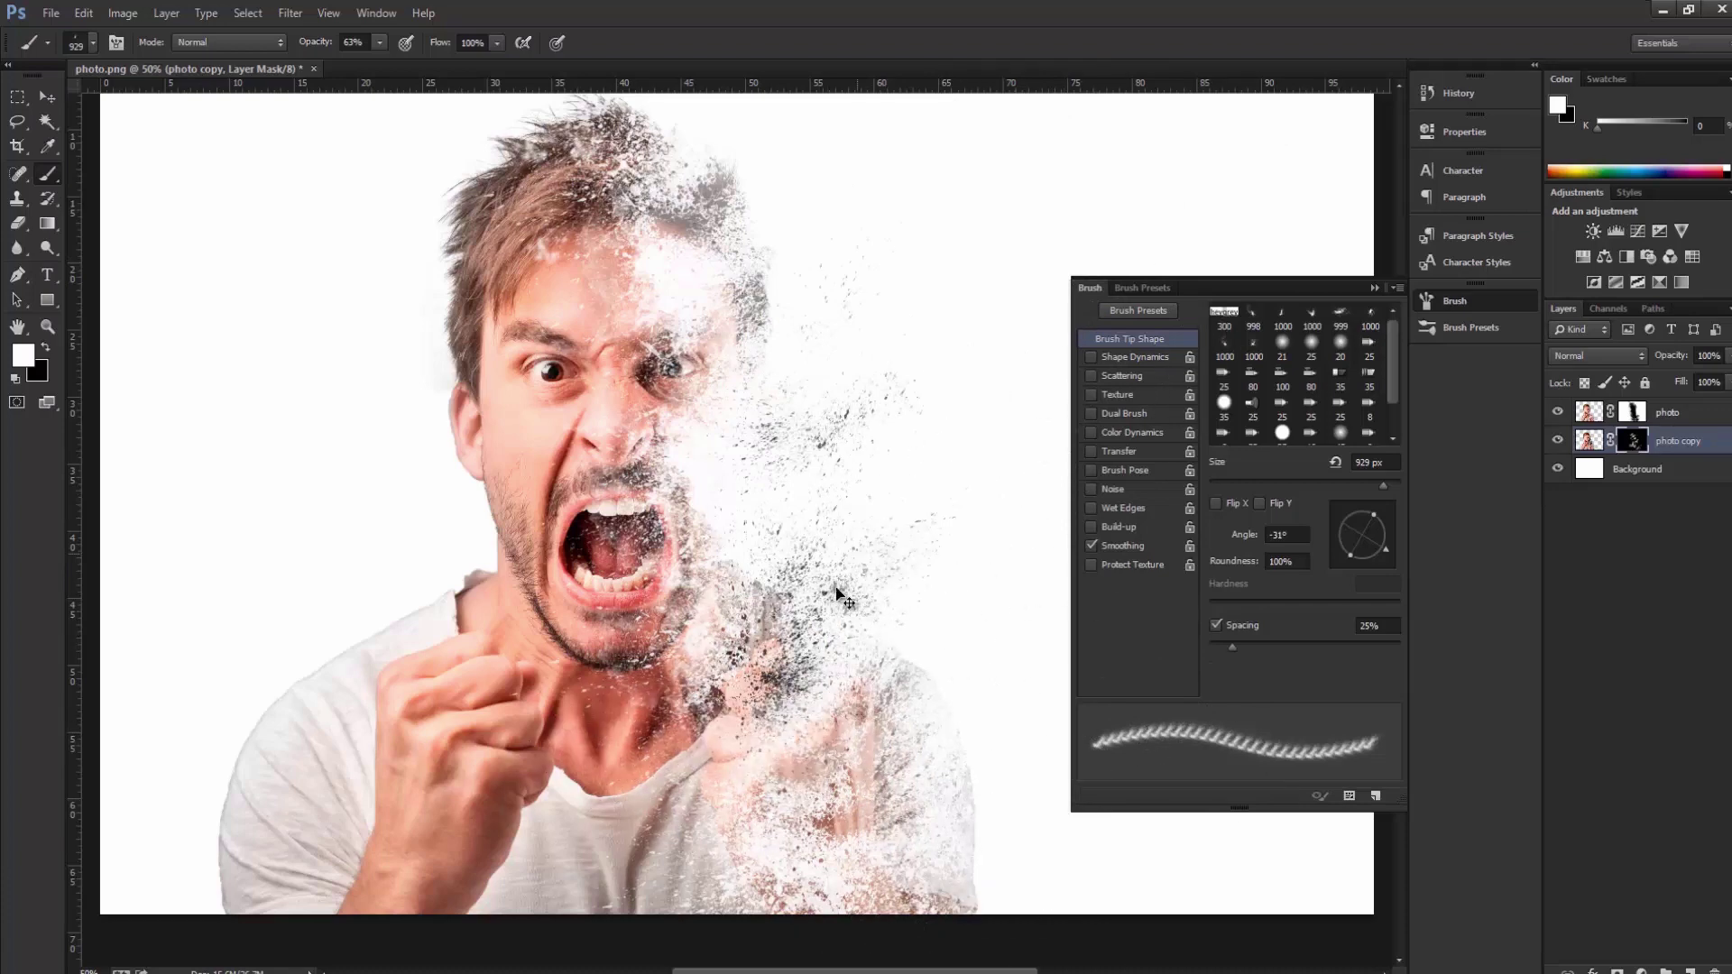
left_click(1427, 301)
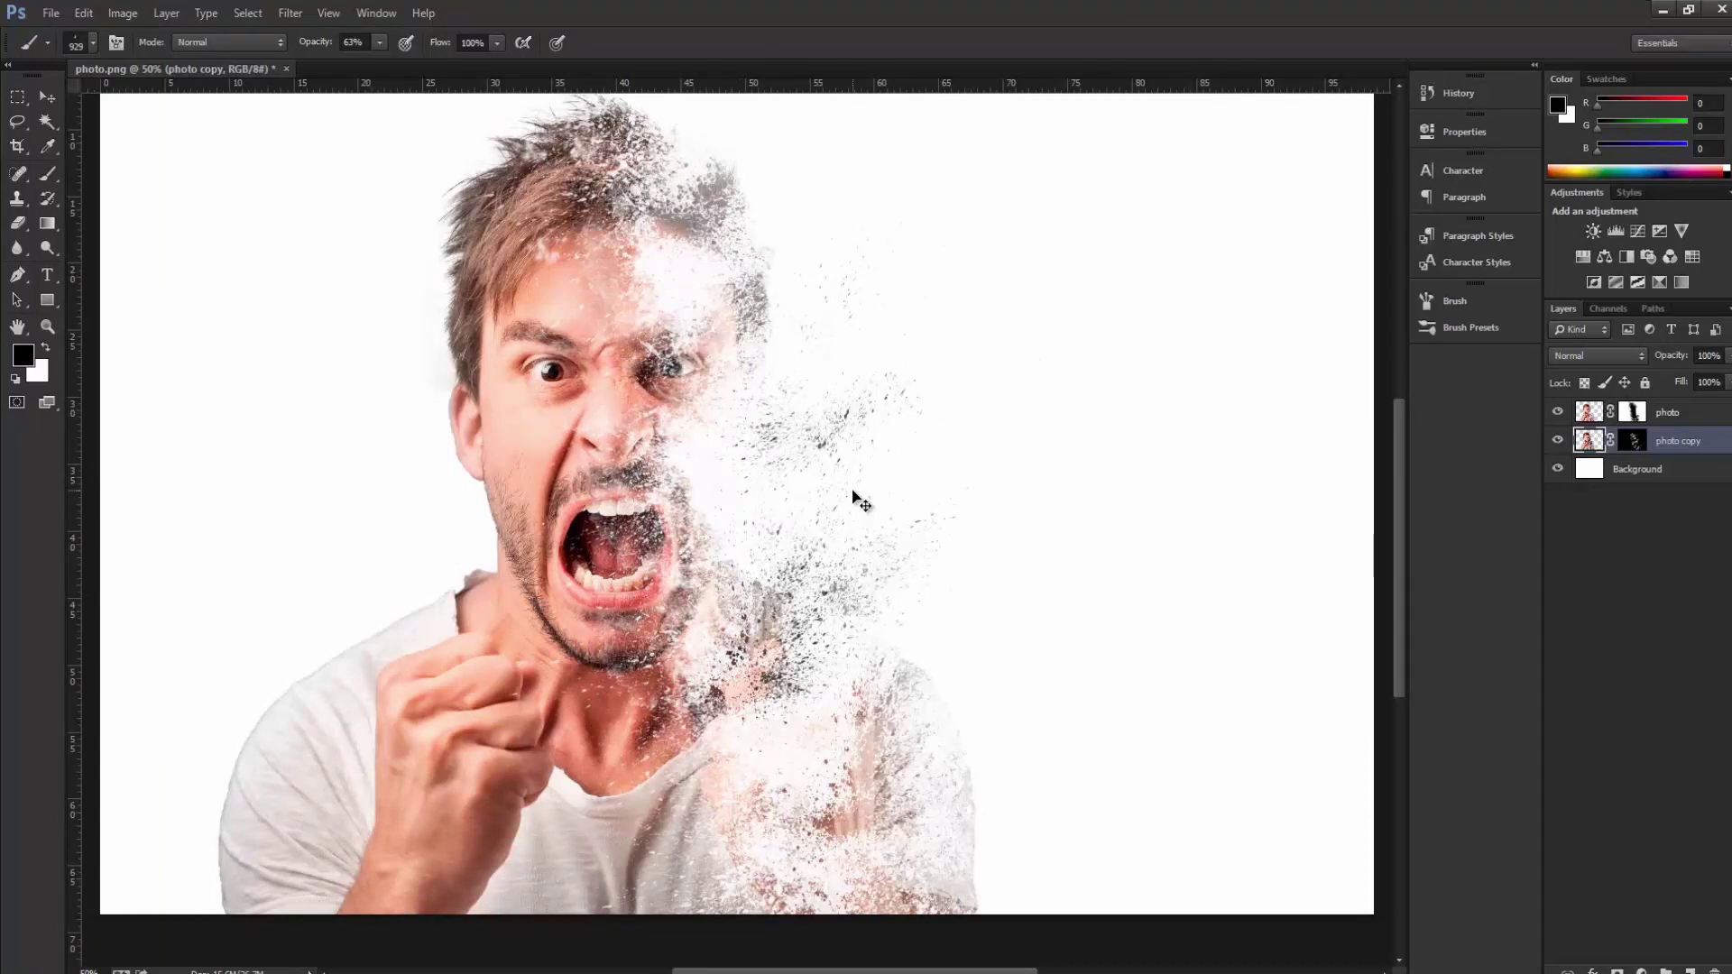
Stretch the photo copy layer wider to the right and apply the transform
key("ctrl+t")
left_click_drag(1052, 492, 1138, 492)
left_click(27, 95)
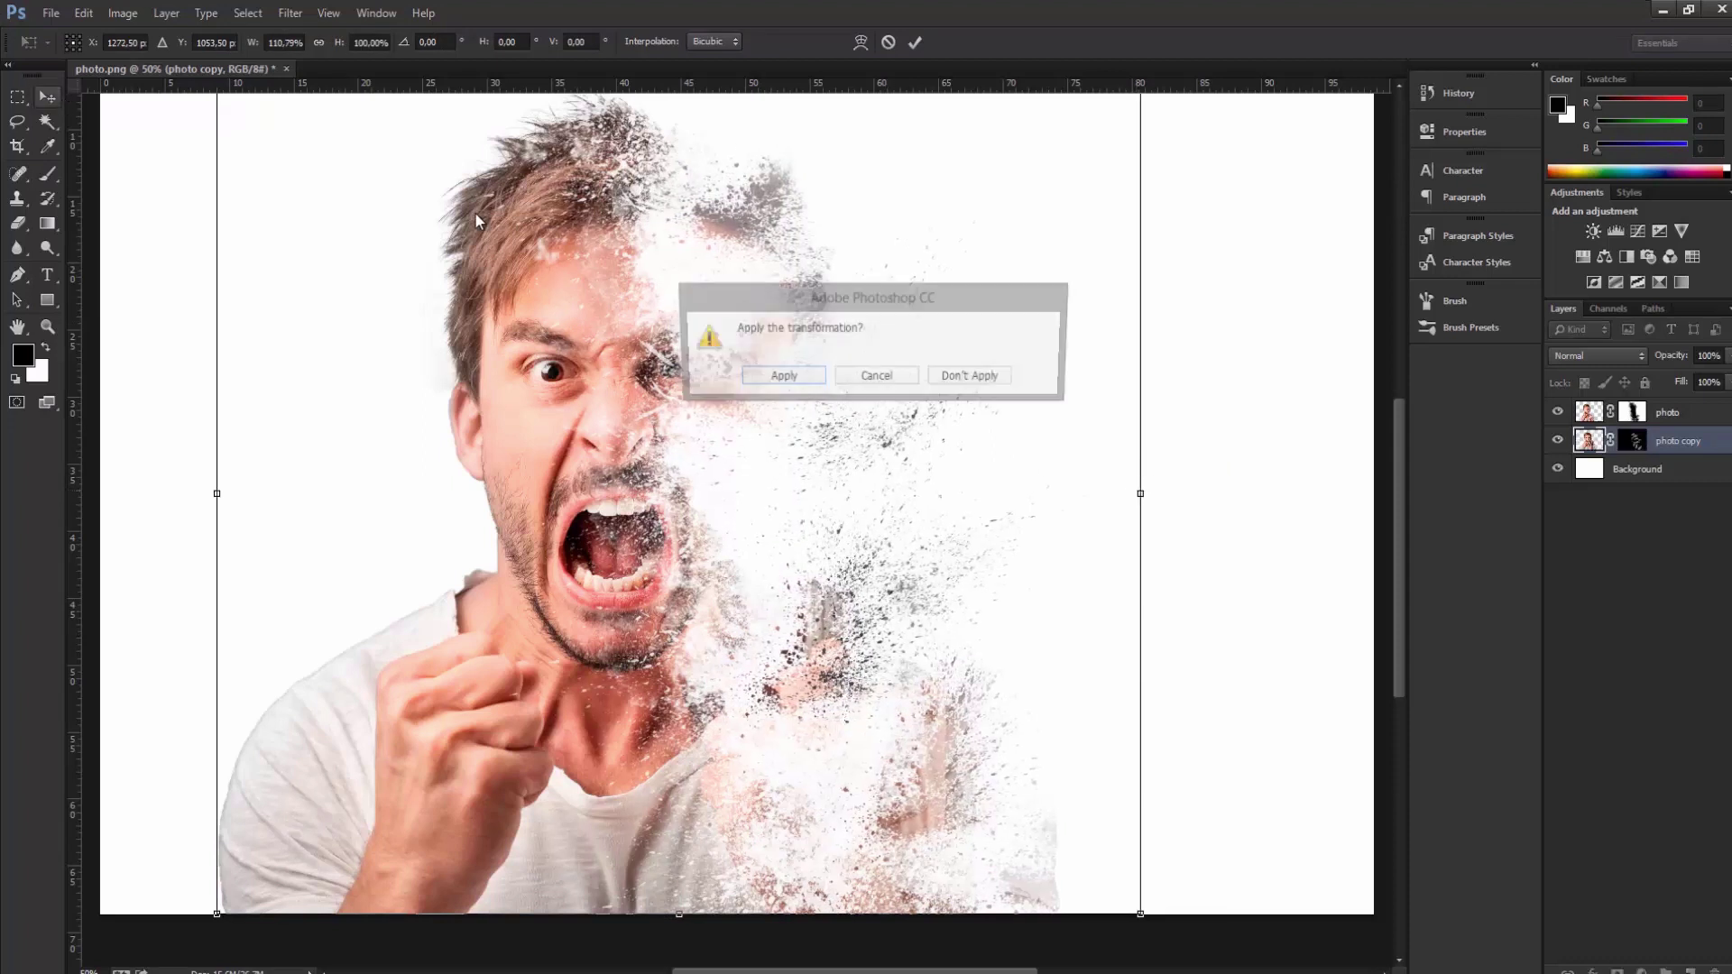
left_click(796, 383)
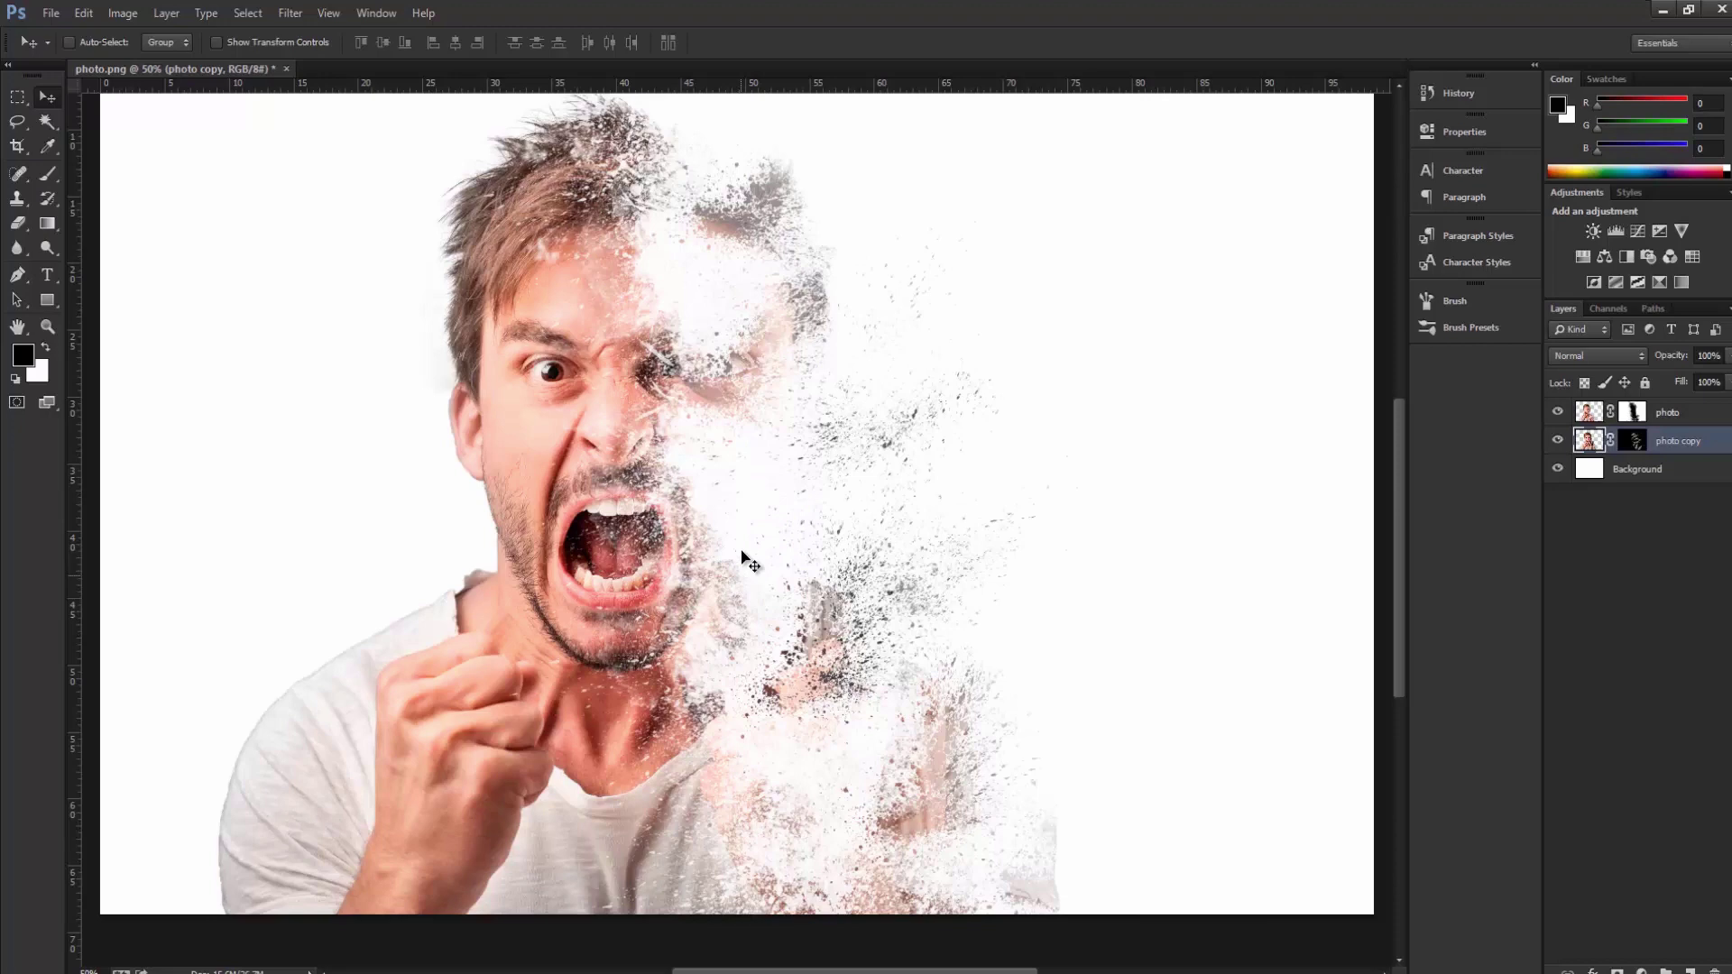
Paint particle strokes over the lower right figure on the mask, swap colours, and select the 1000 px brush
left_click(48, 173)
left_click_drag(812, 478, 975, 379)
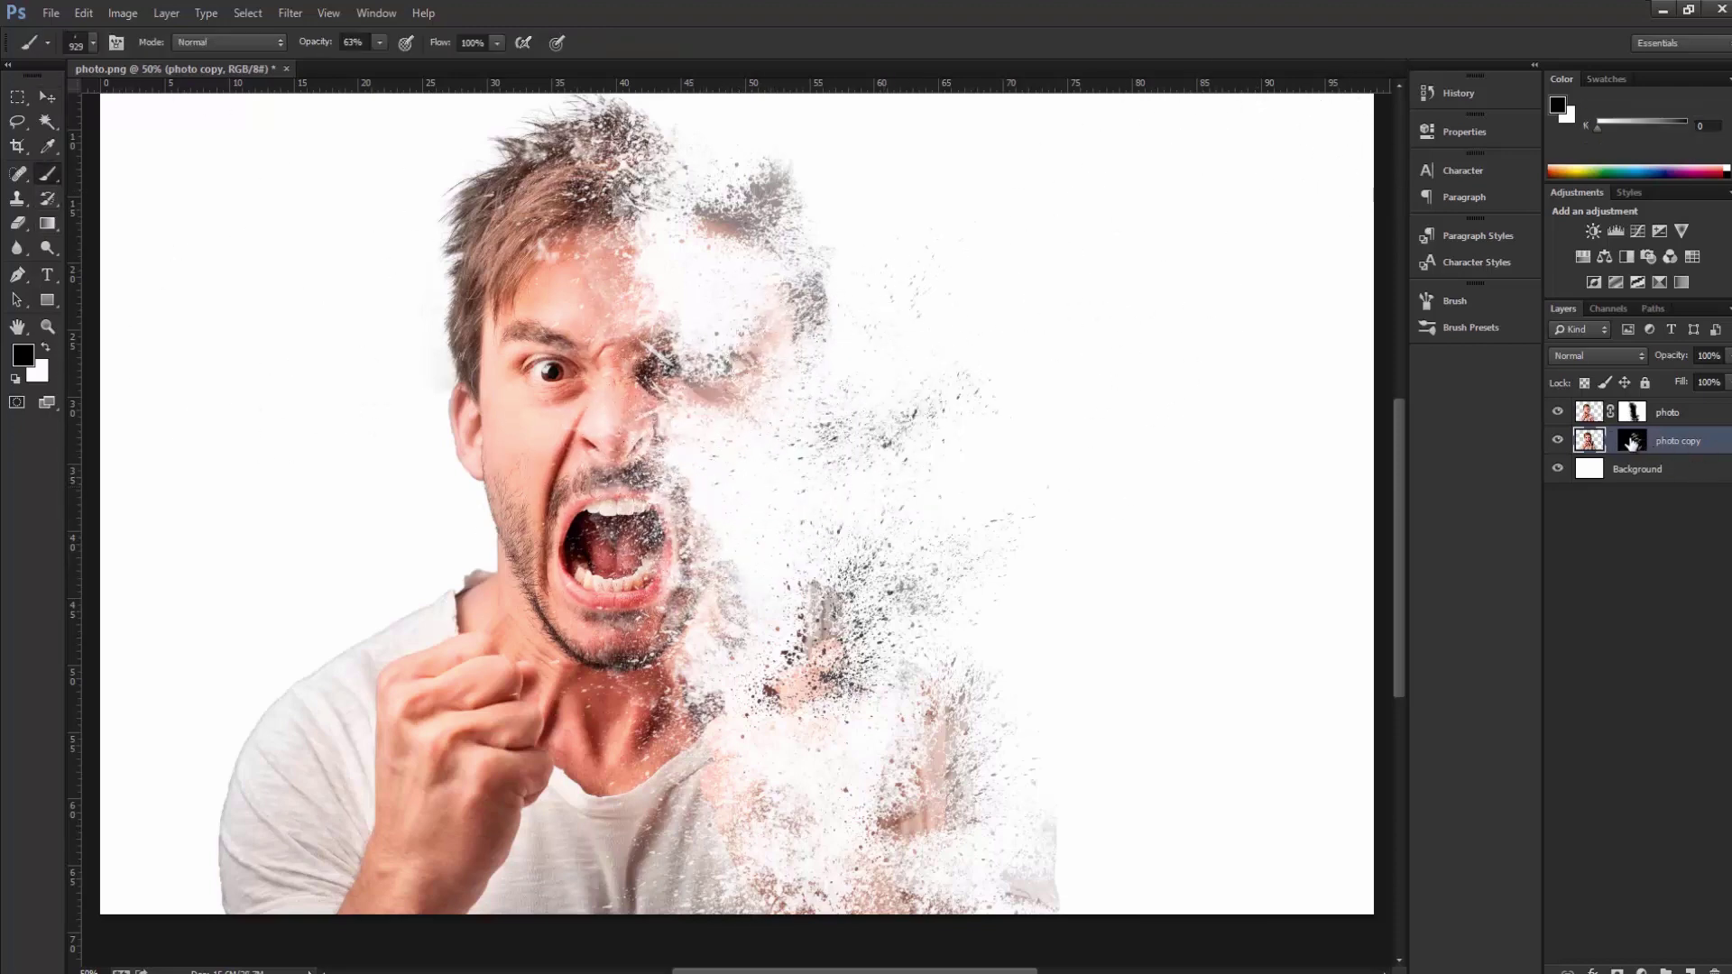
left_click(1631, 442)
key("x")
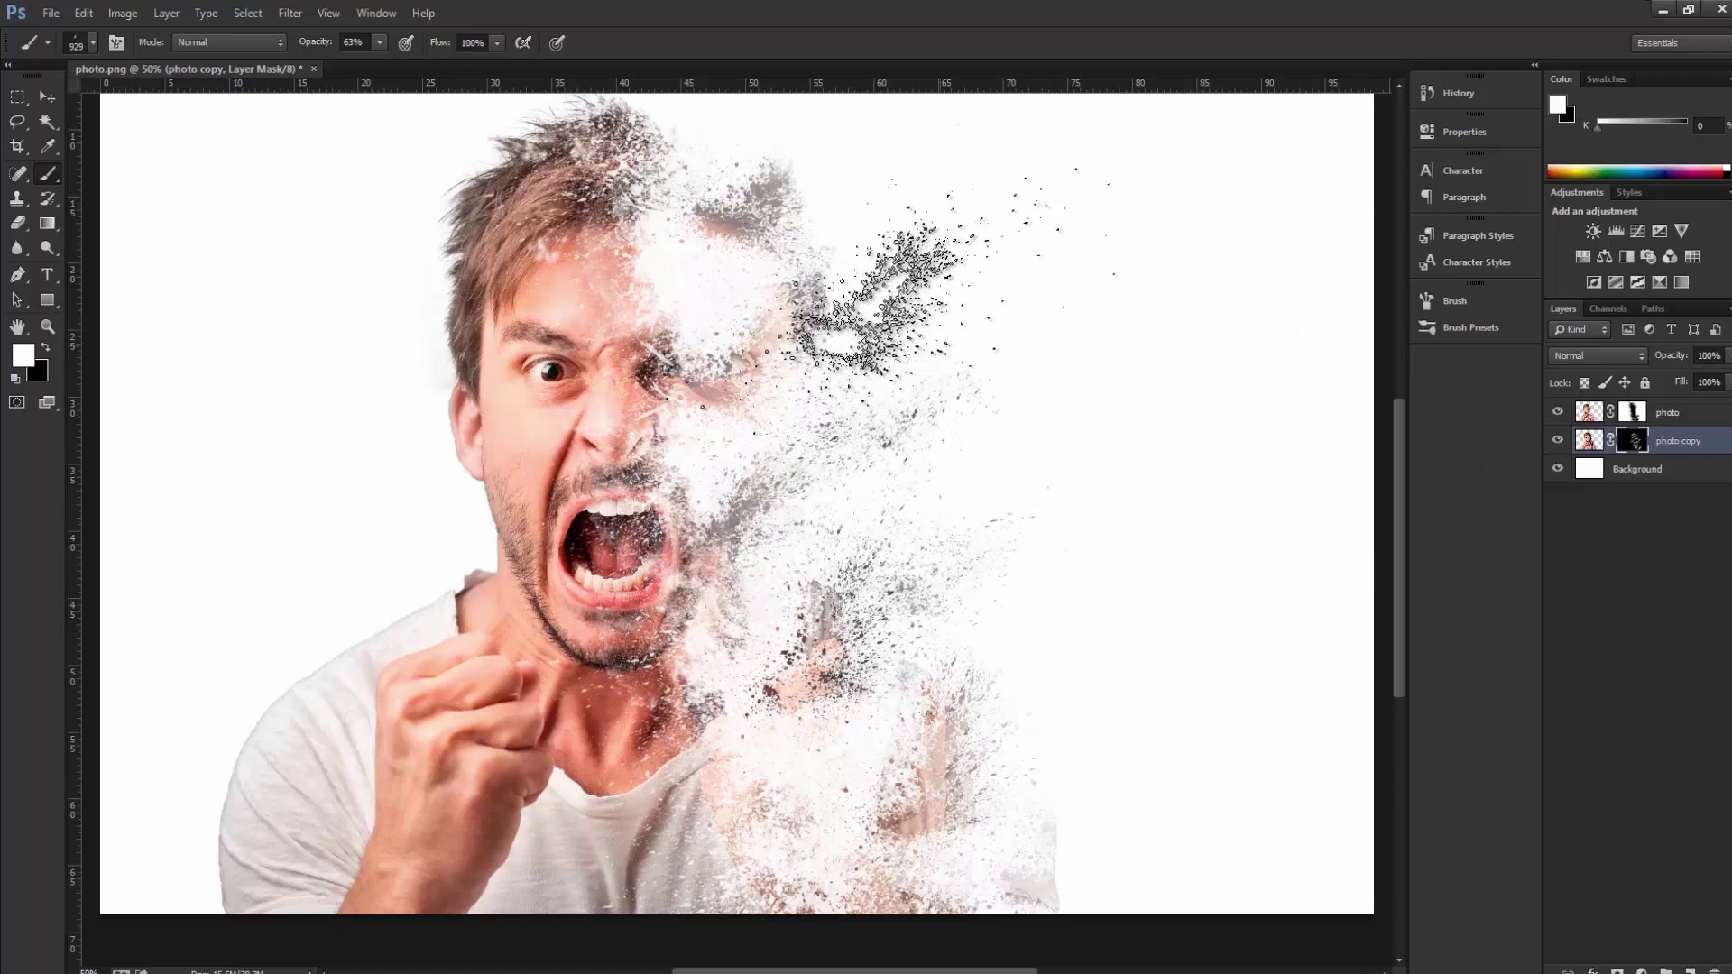
left_click(93, 42)
left_click(96, 187)
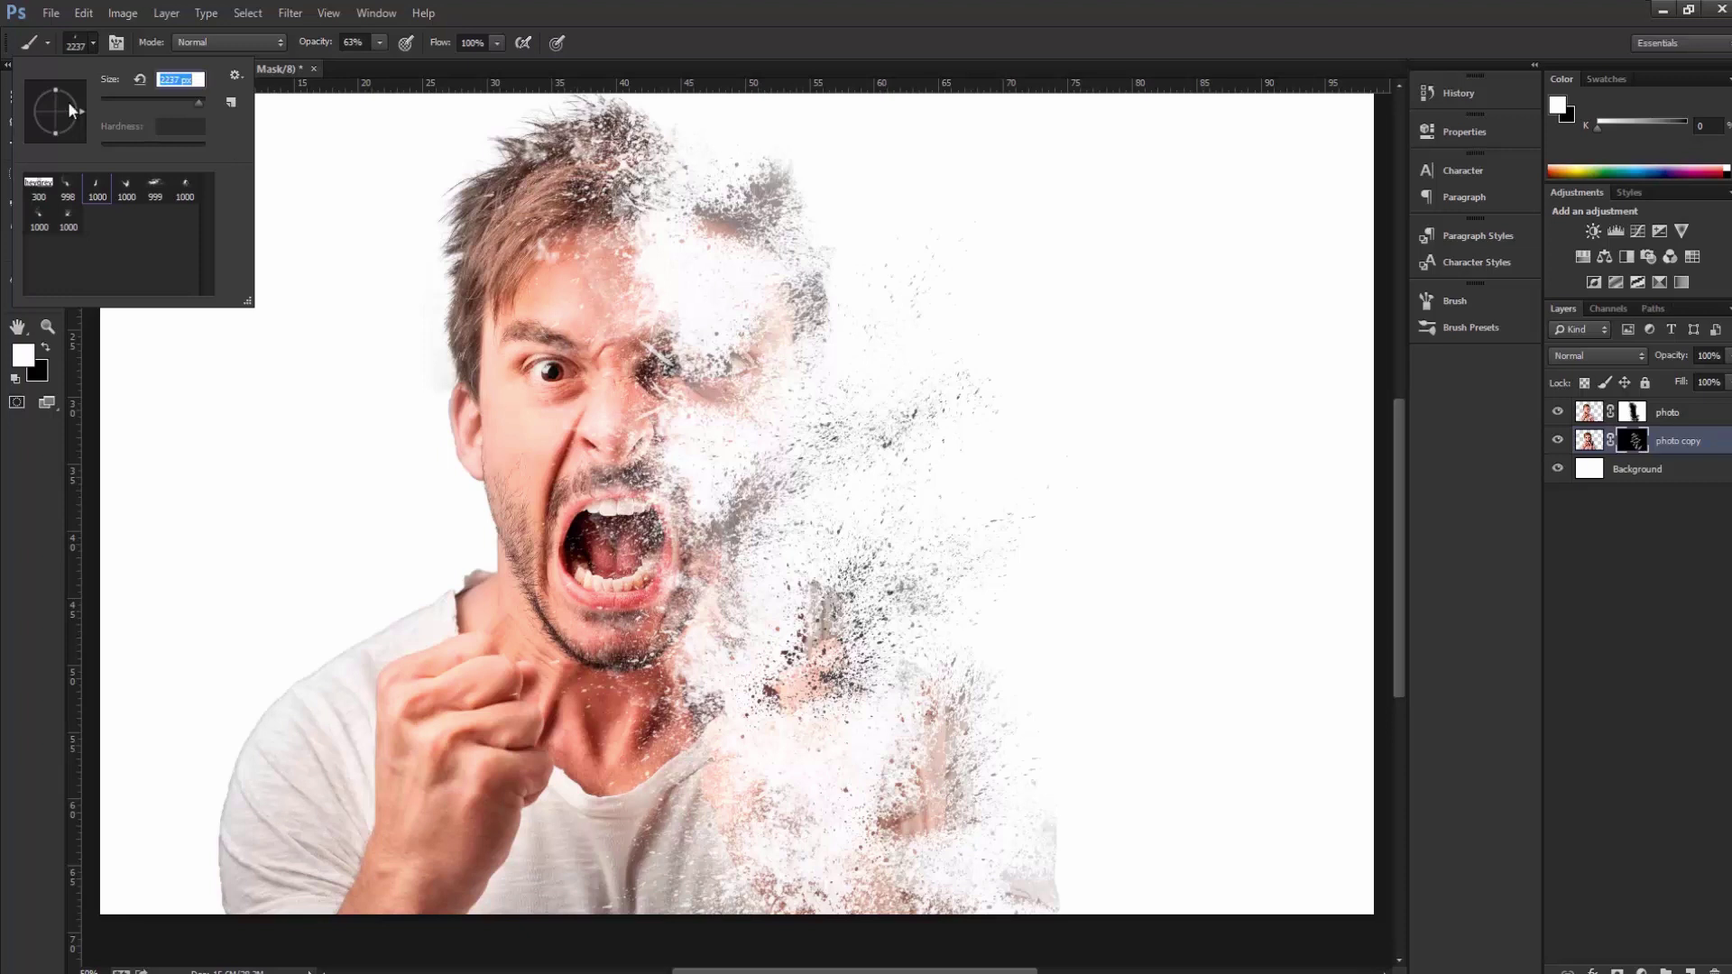
type("489")
key("Return")
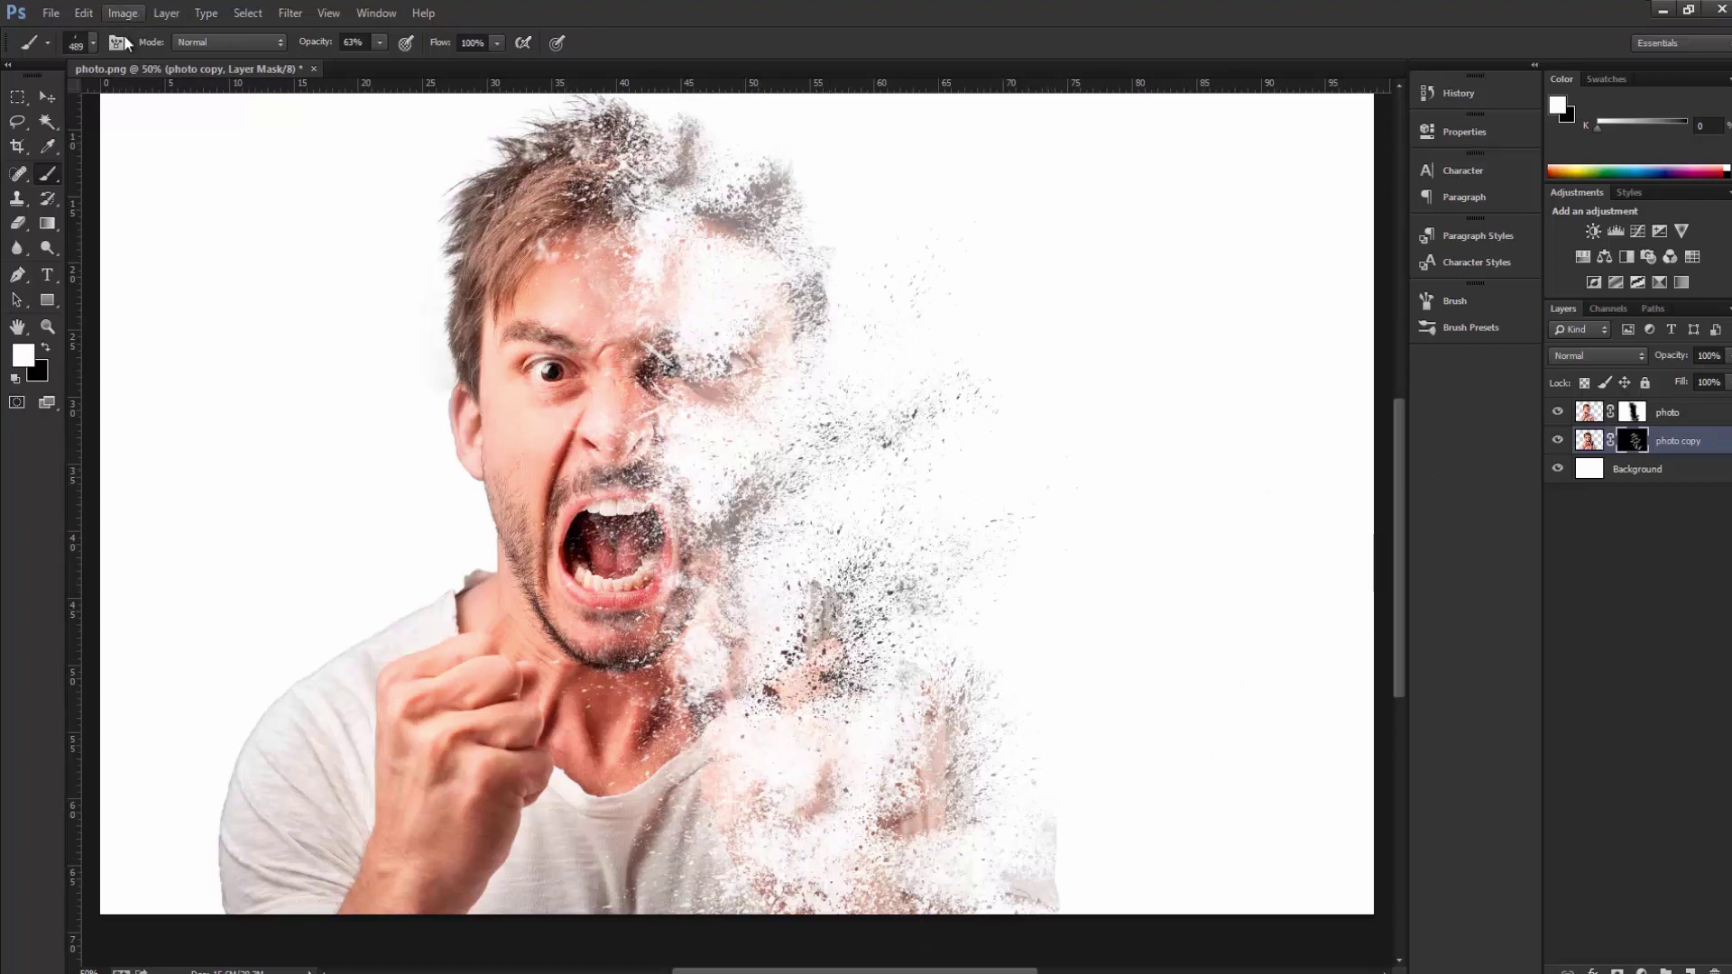
Stamp dispersion particles over the face with the 1000 px particle brush
left_click(80, 45)
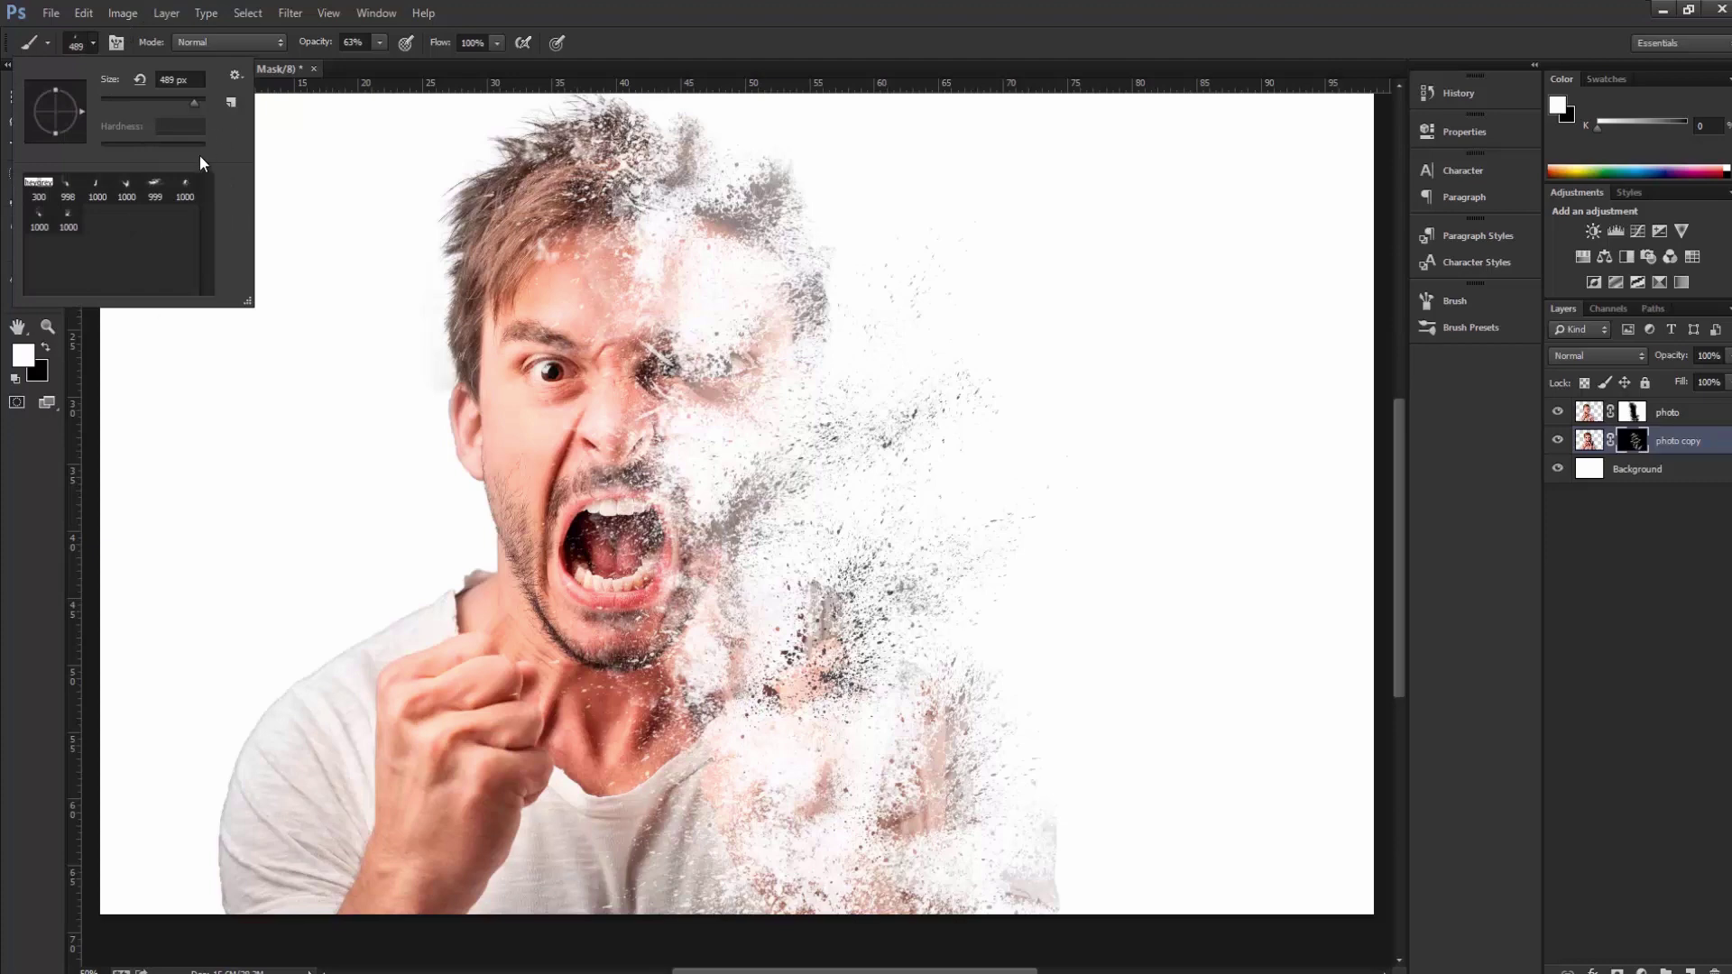
left_click(96, 201)
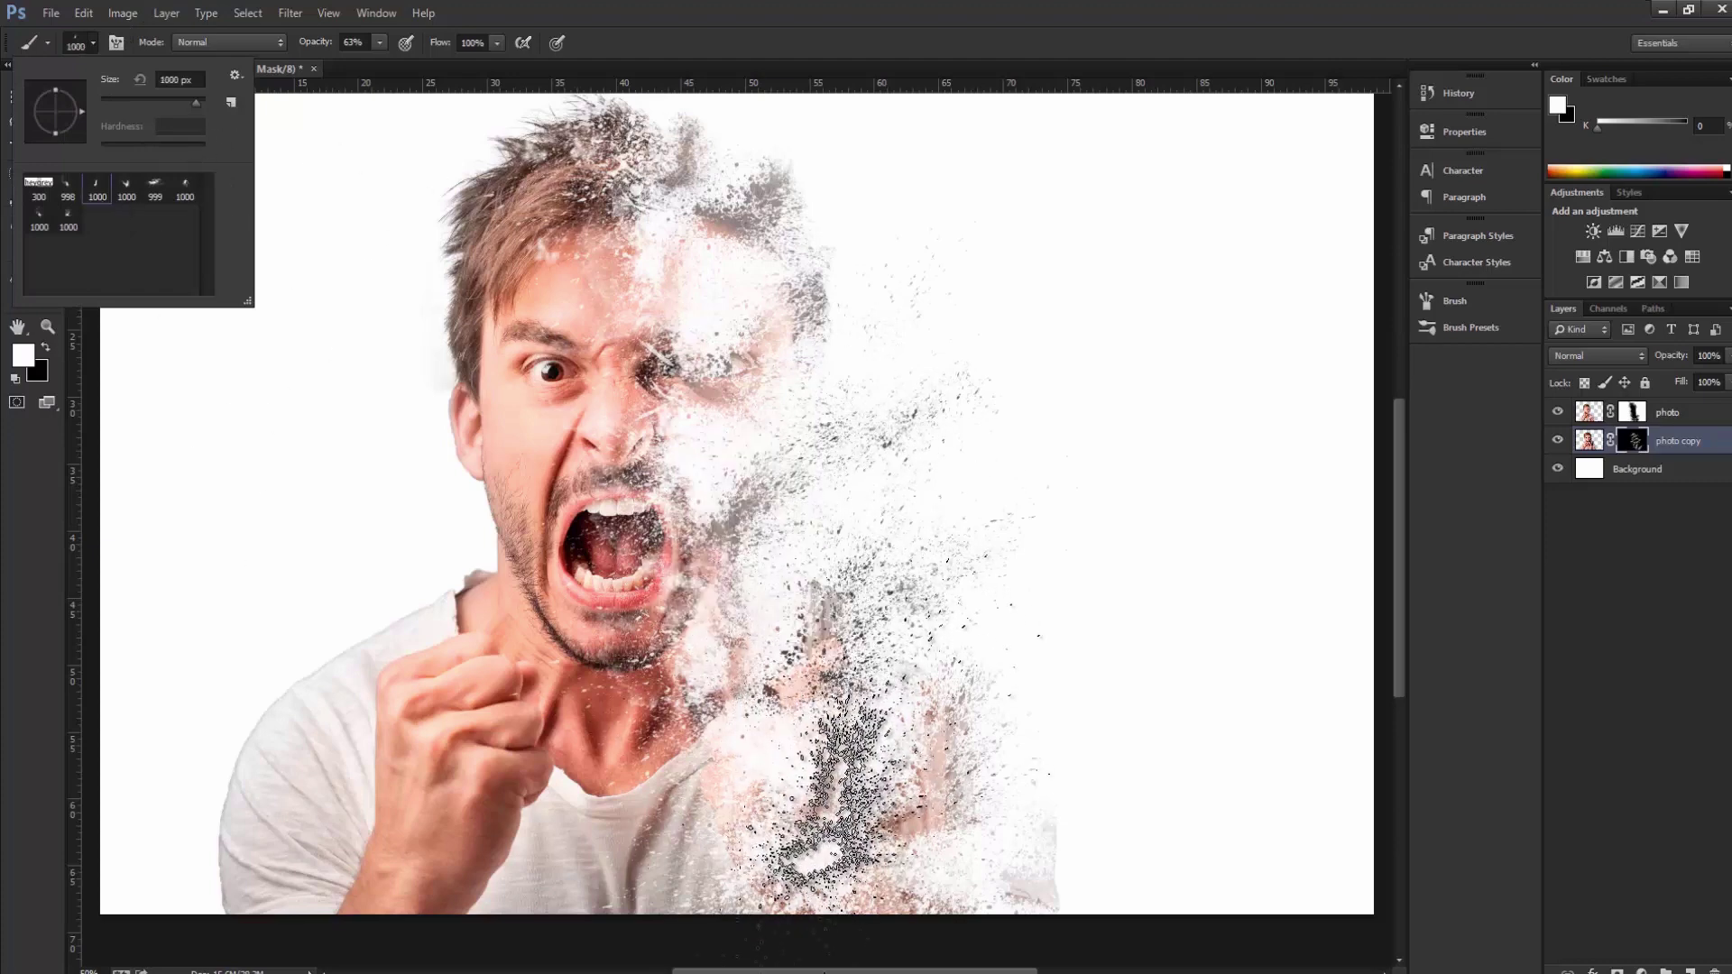
left_click(830, 803)
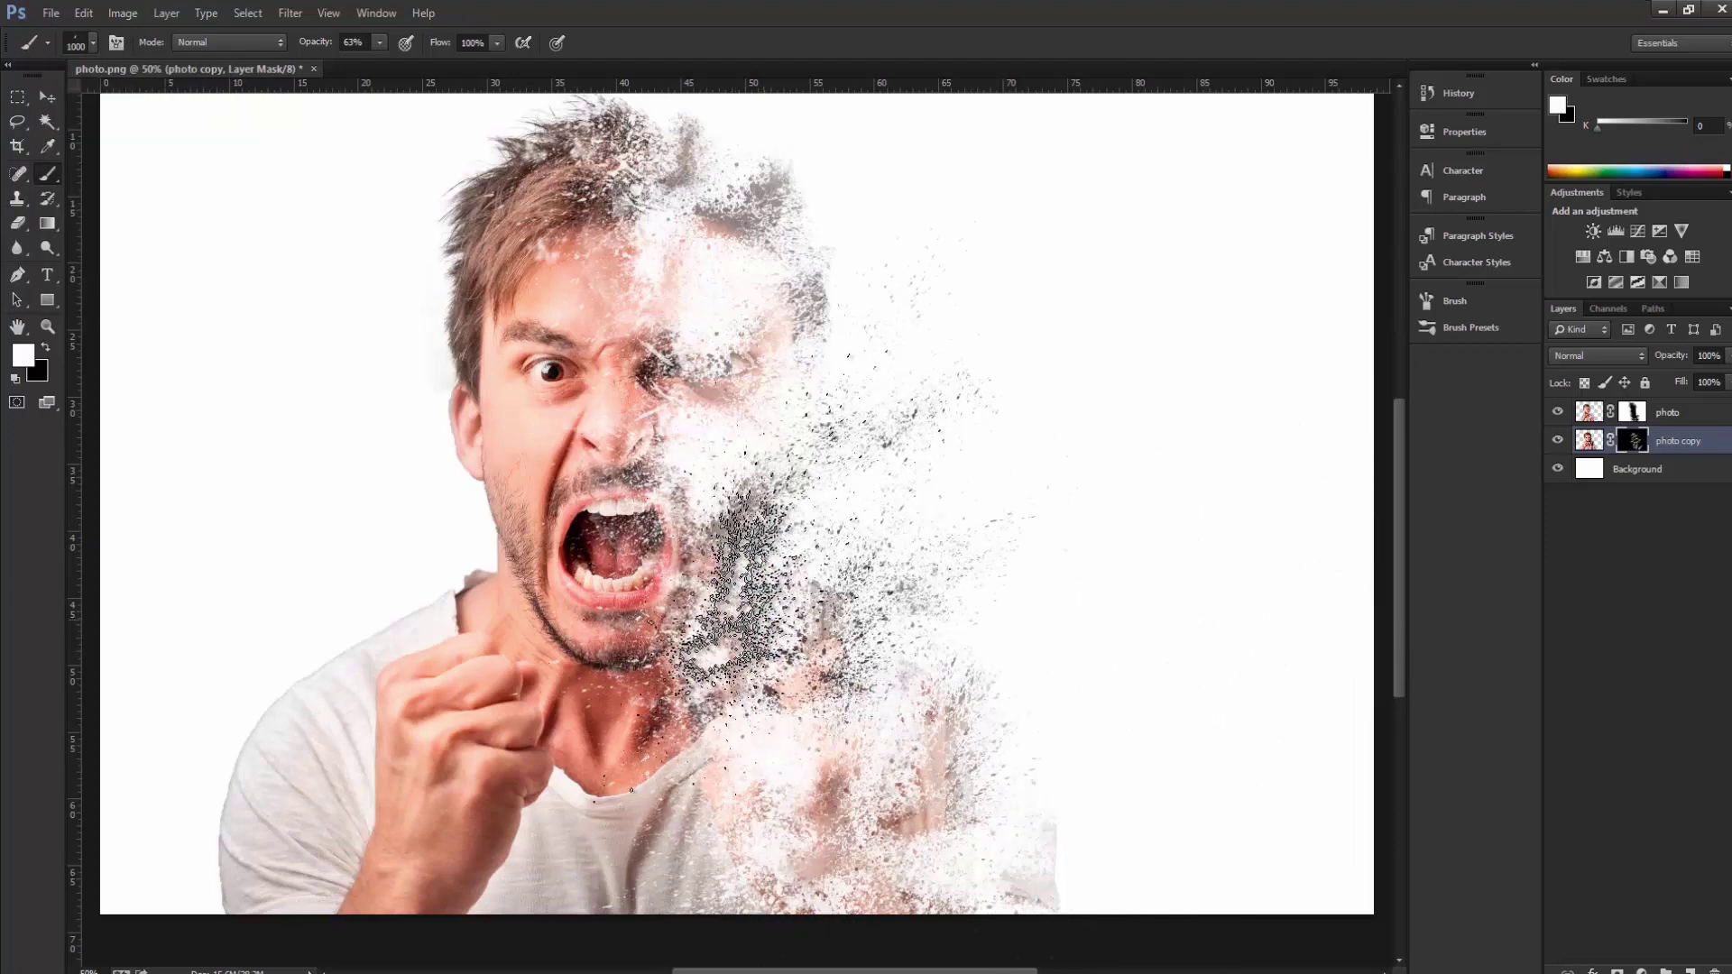
left_click(713, 397)
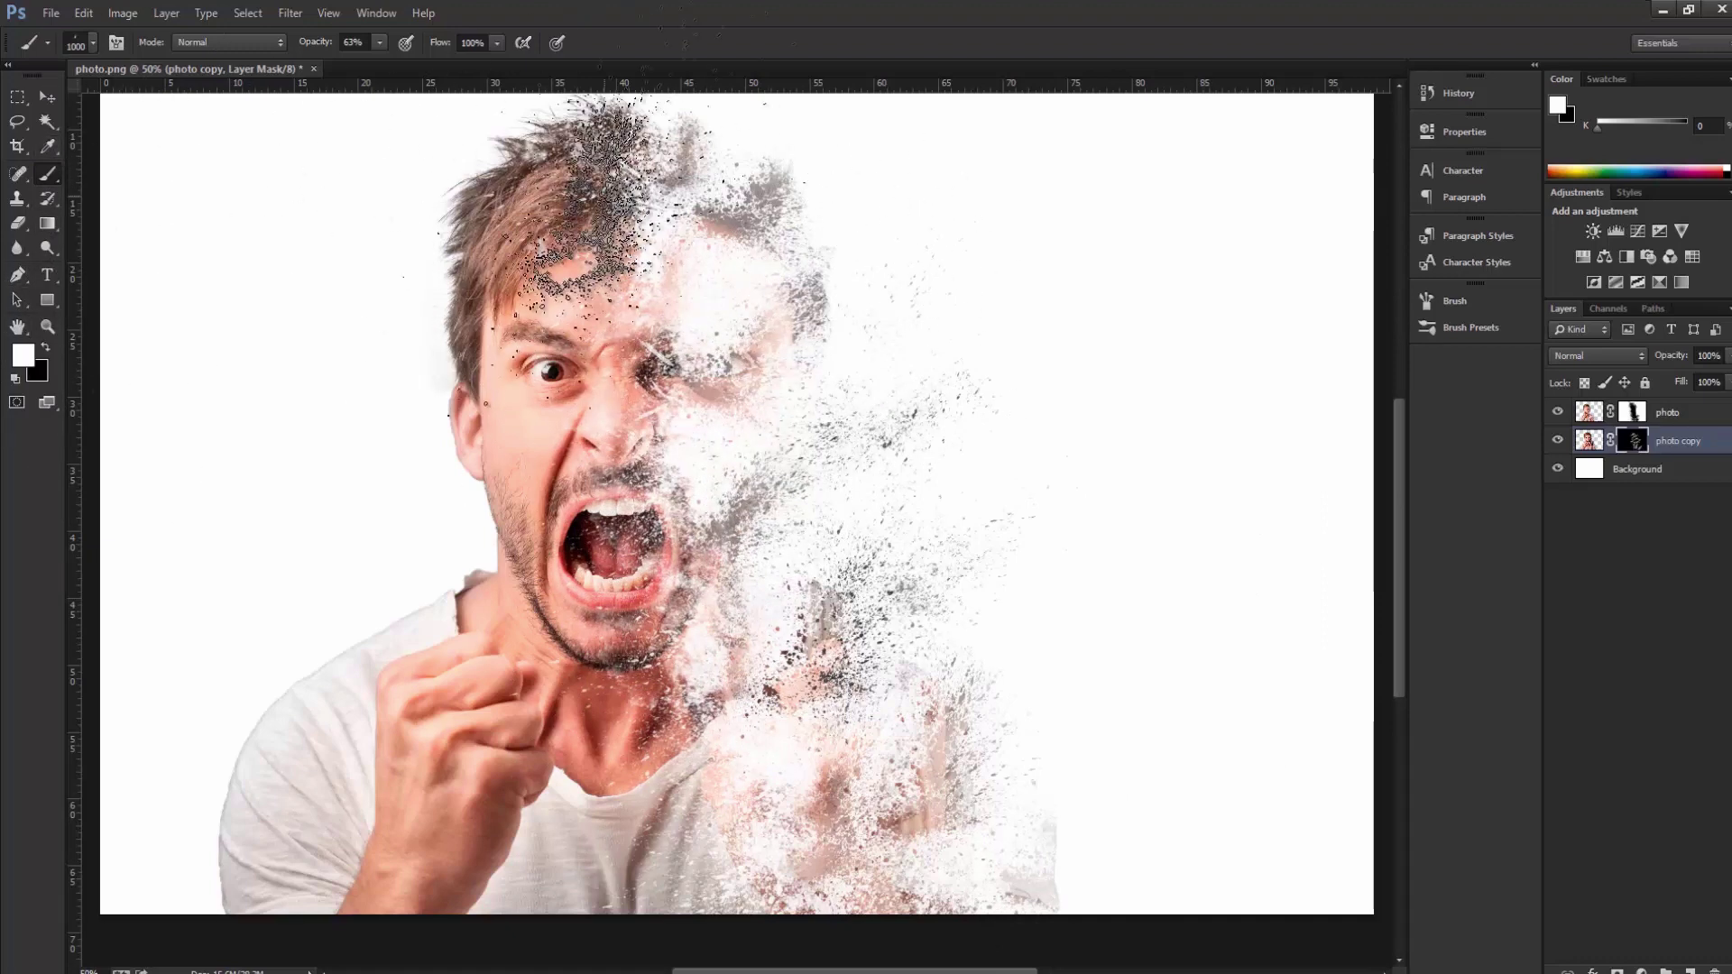
Sample dark colours from the hair as foreground, then bring up the foreground colour picker
left_click(48, 146)
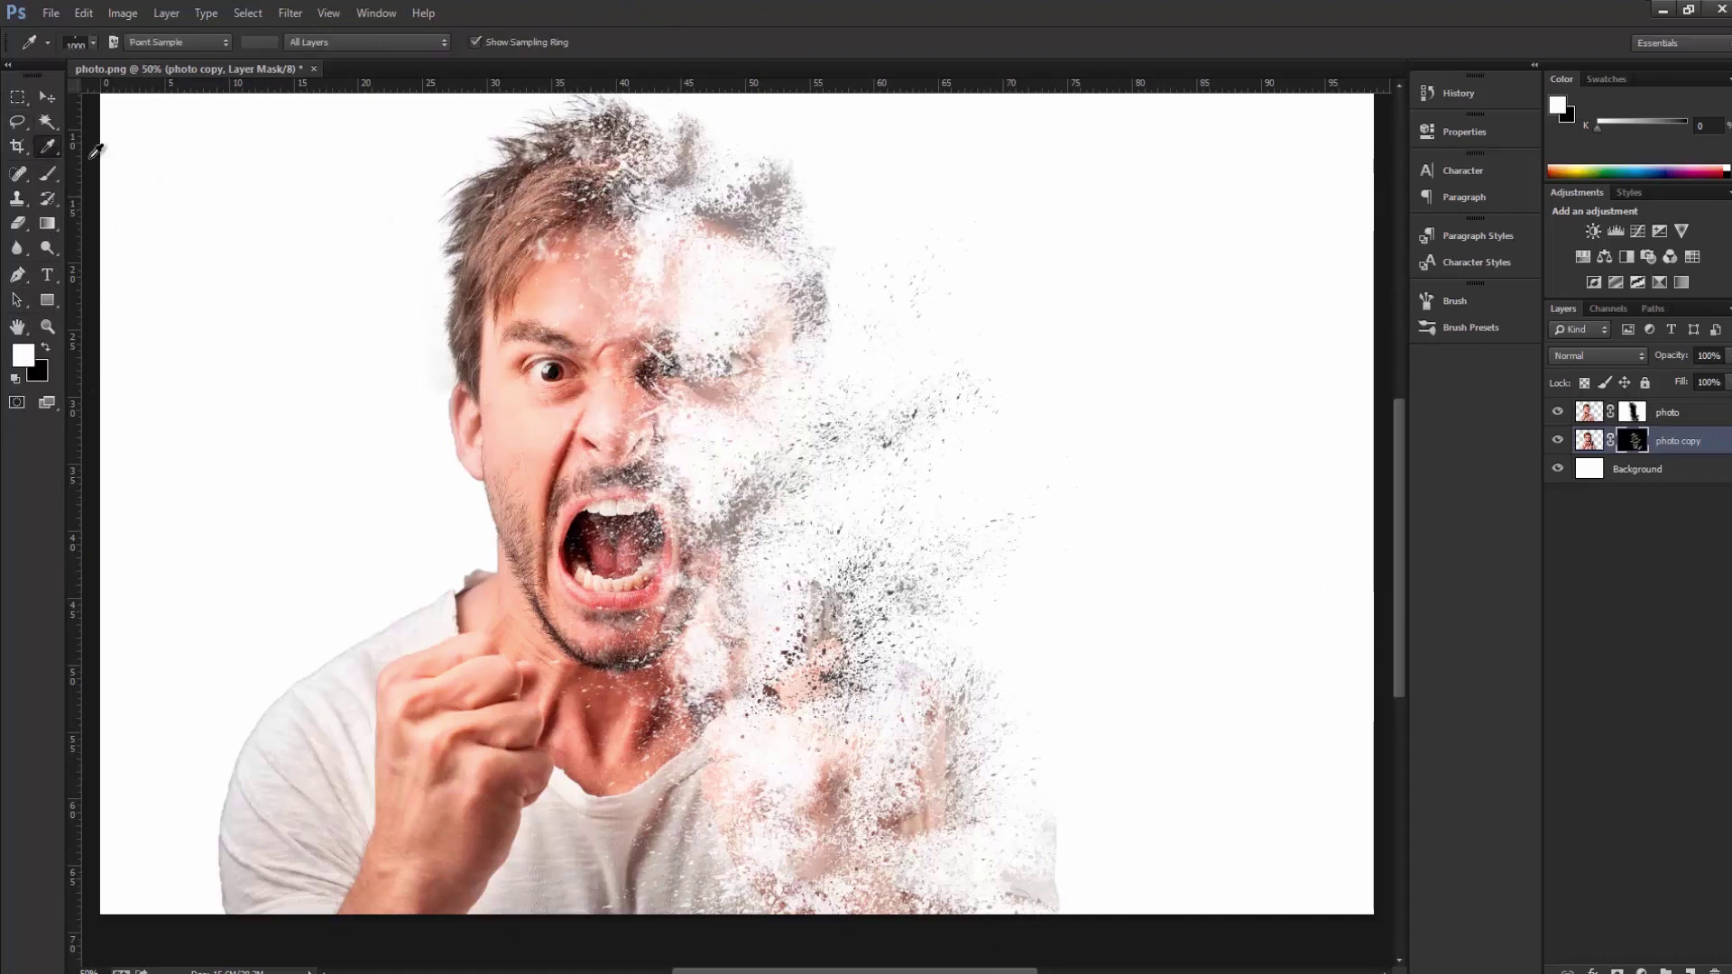
left_click(574, 239)
left_click(48, 173)
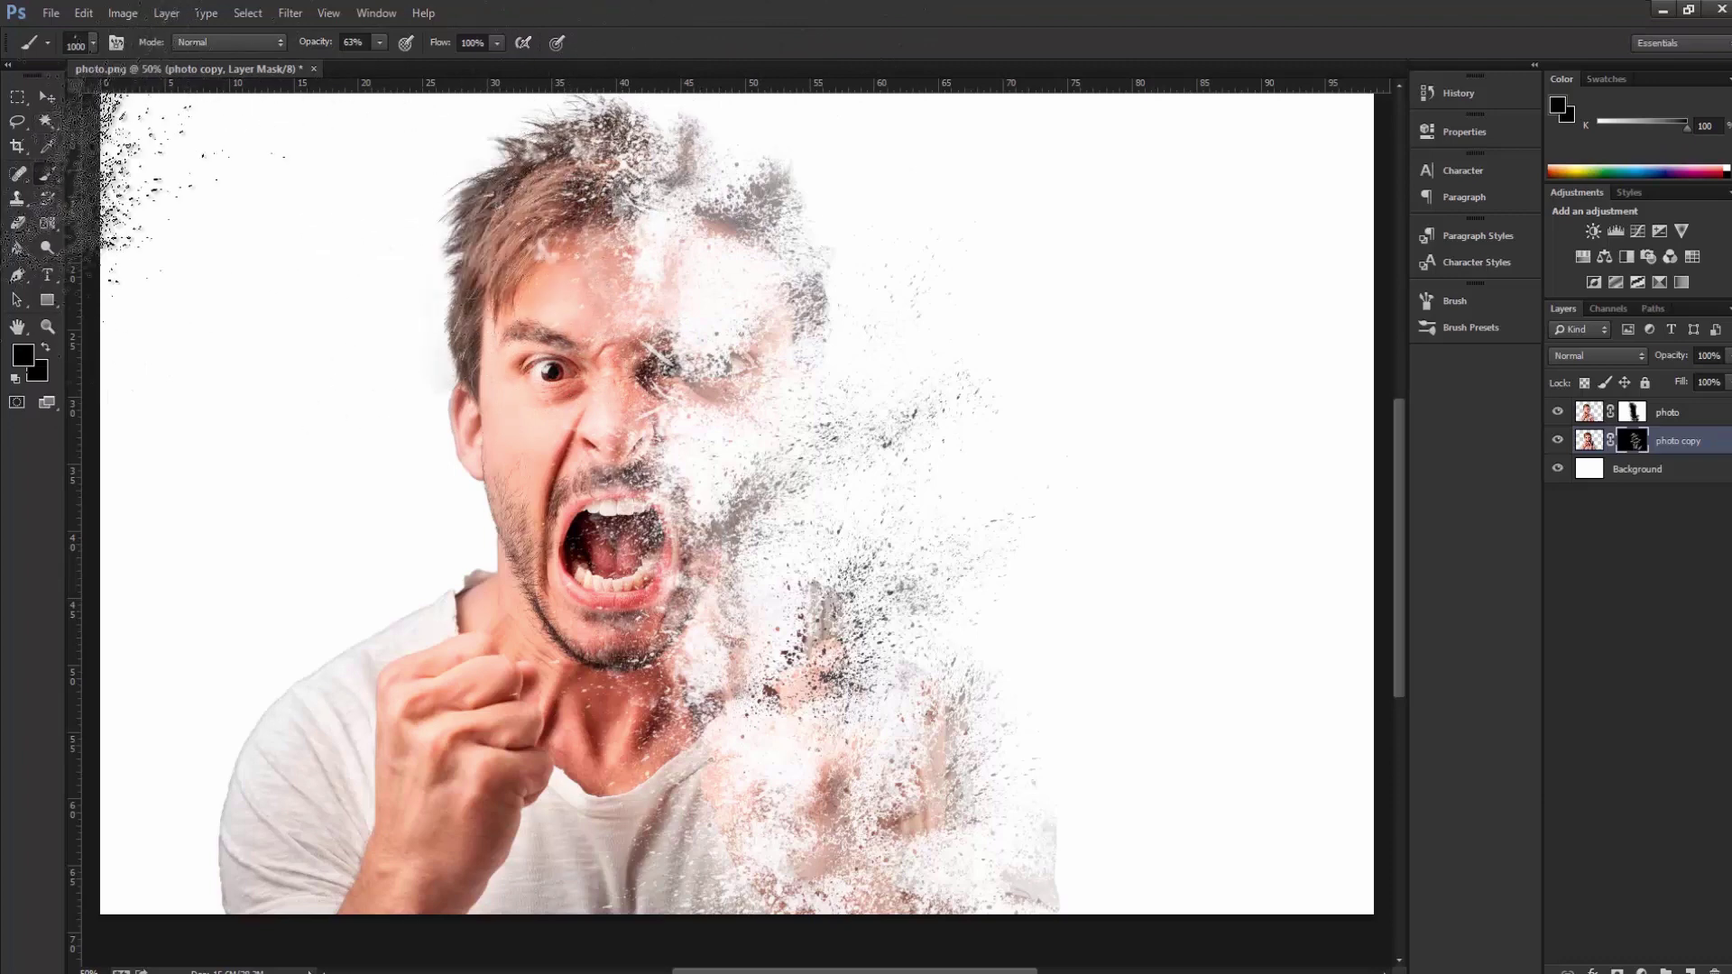
left_click(48, 146)
left_click(581, 237)
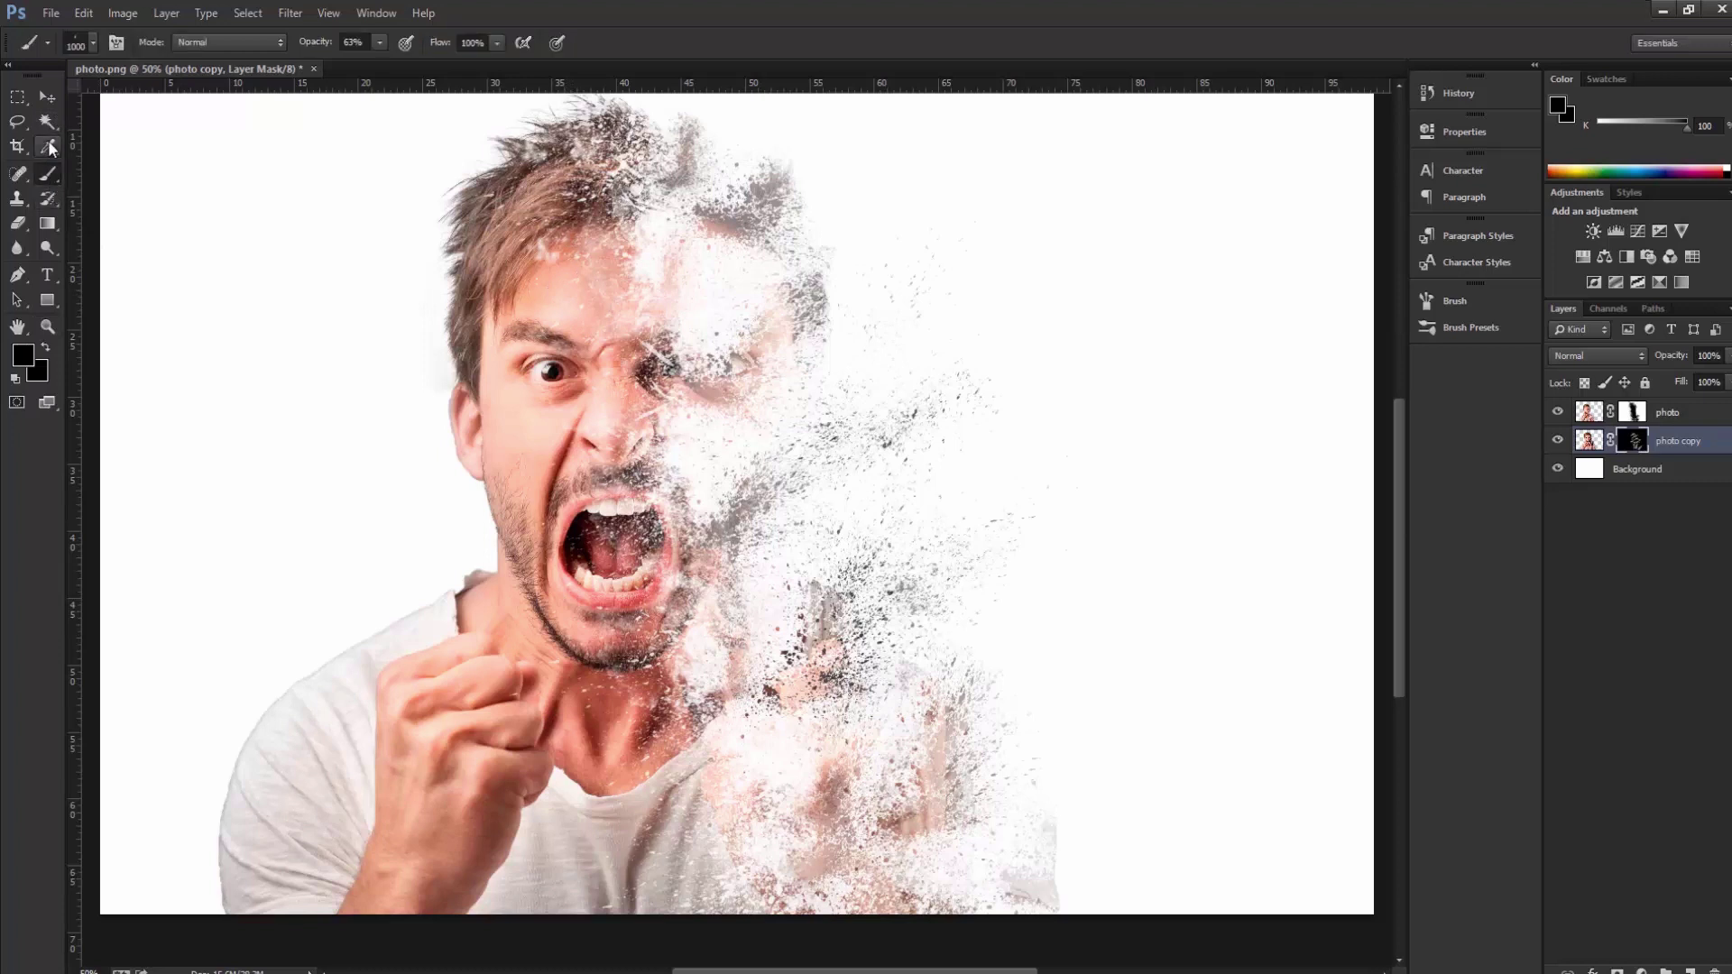
left_click(93, 44)
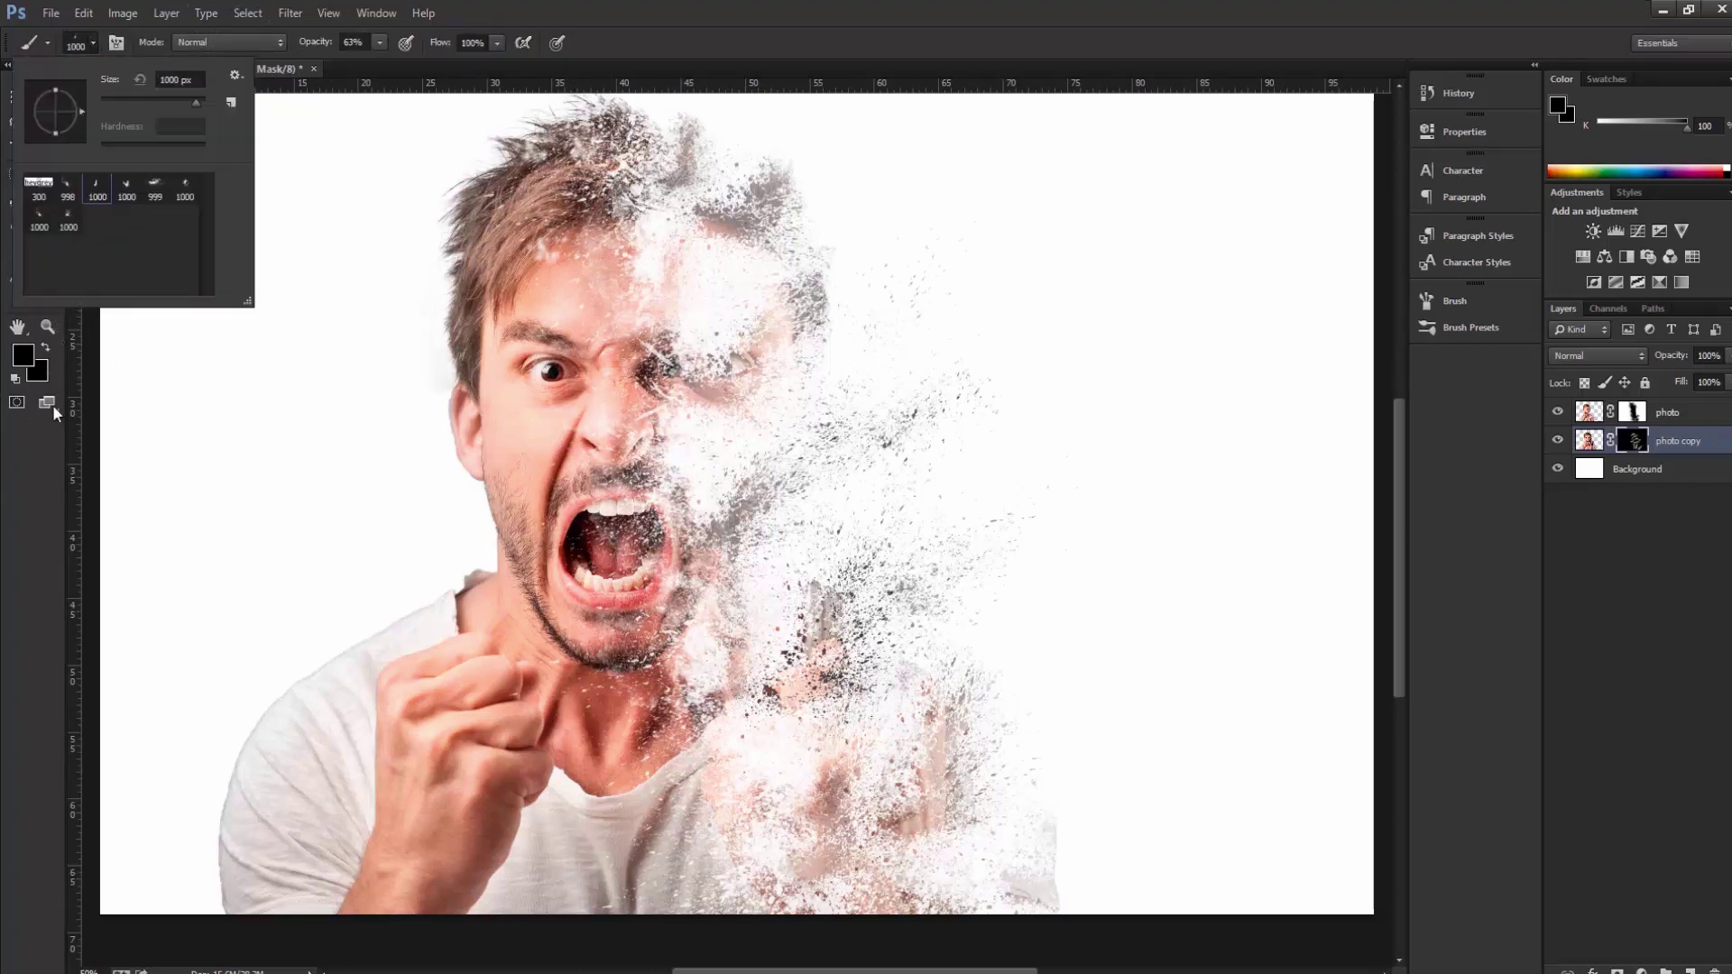
left_click(20, 359)
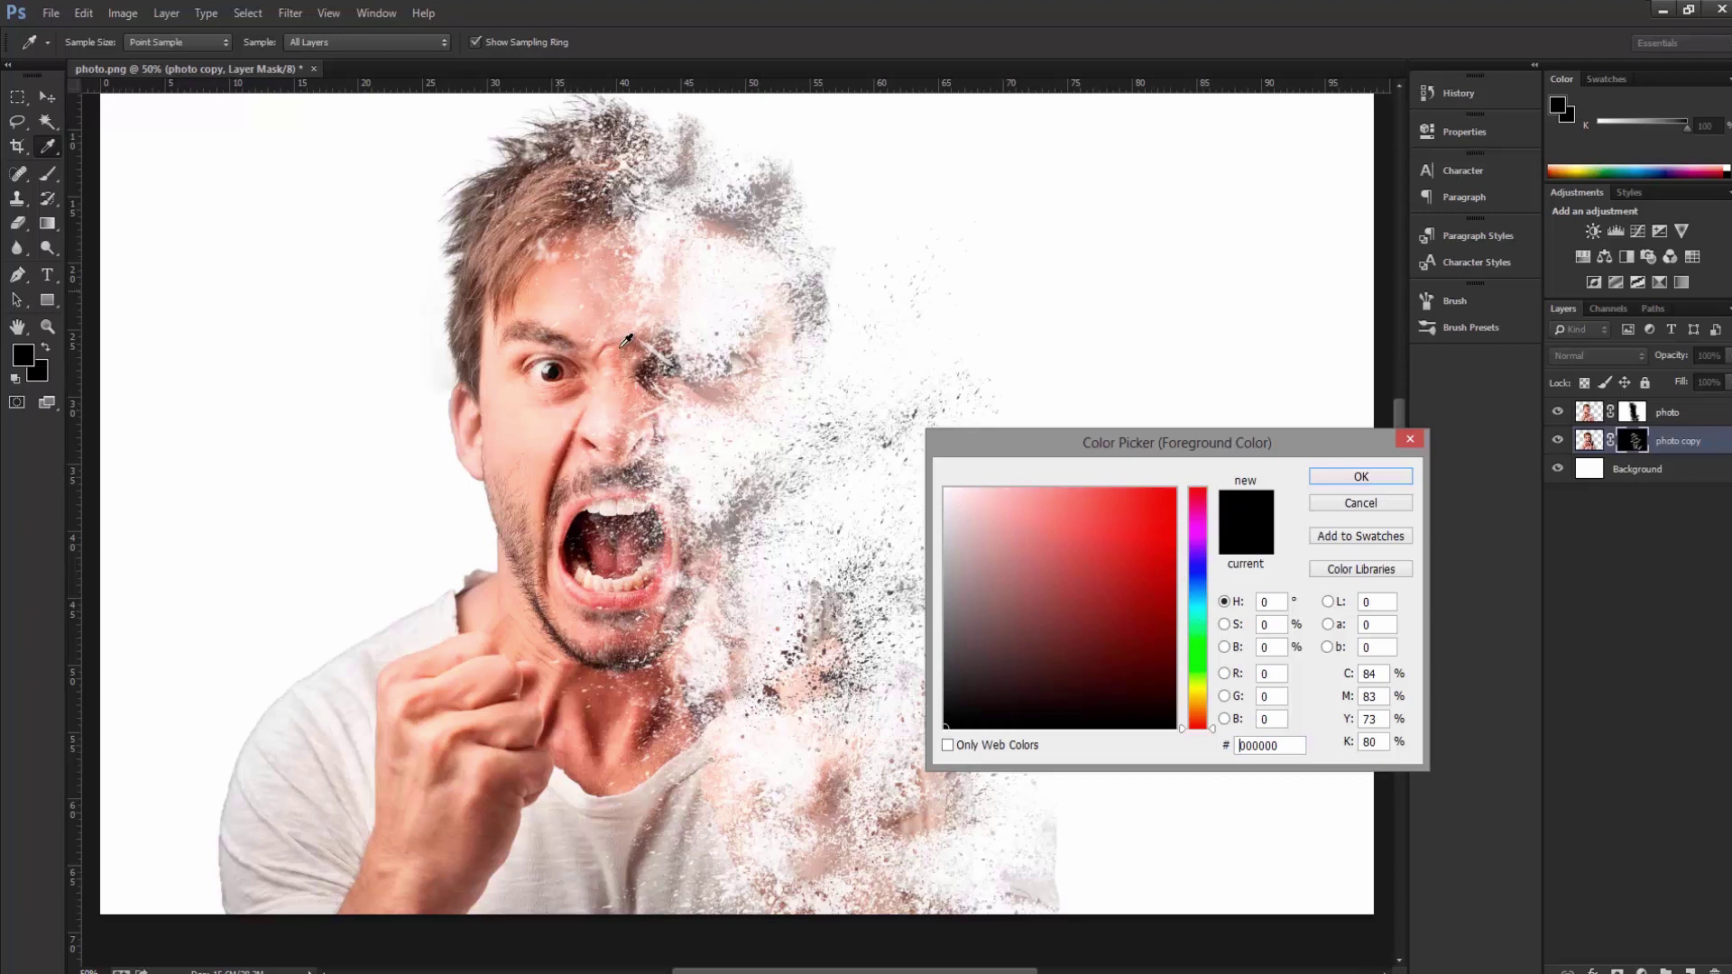
Set a grey-tan foreground and paint mask particles around the head and forehead
left_click(1198, 674)
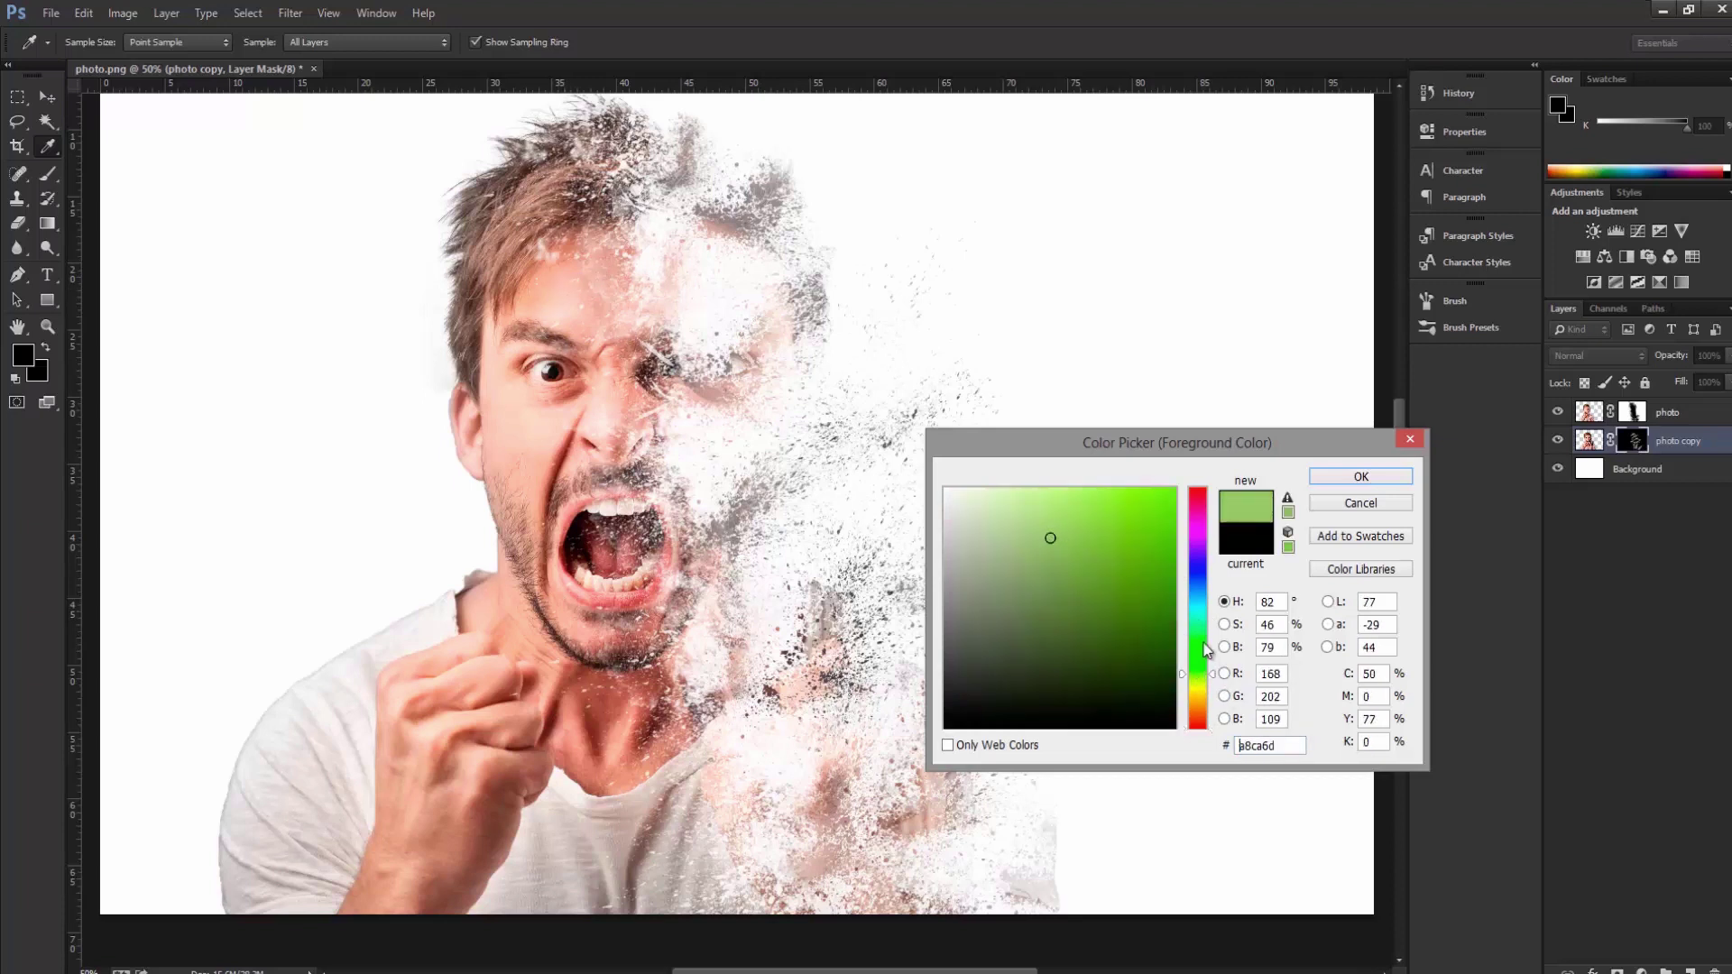
left_click_drag(1199, 674, 1198, 704)
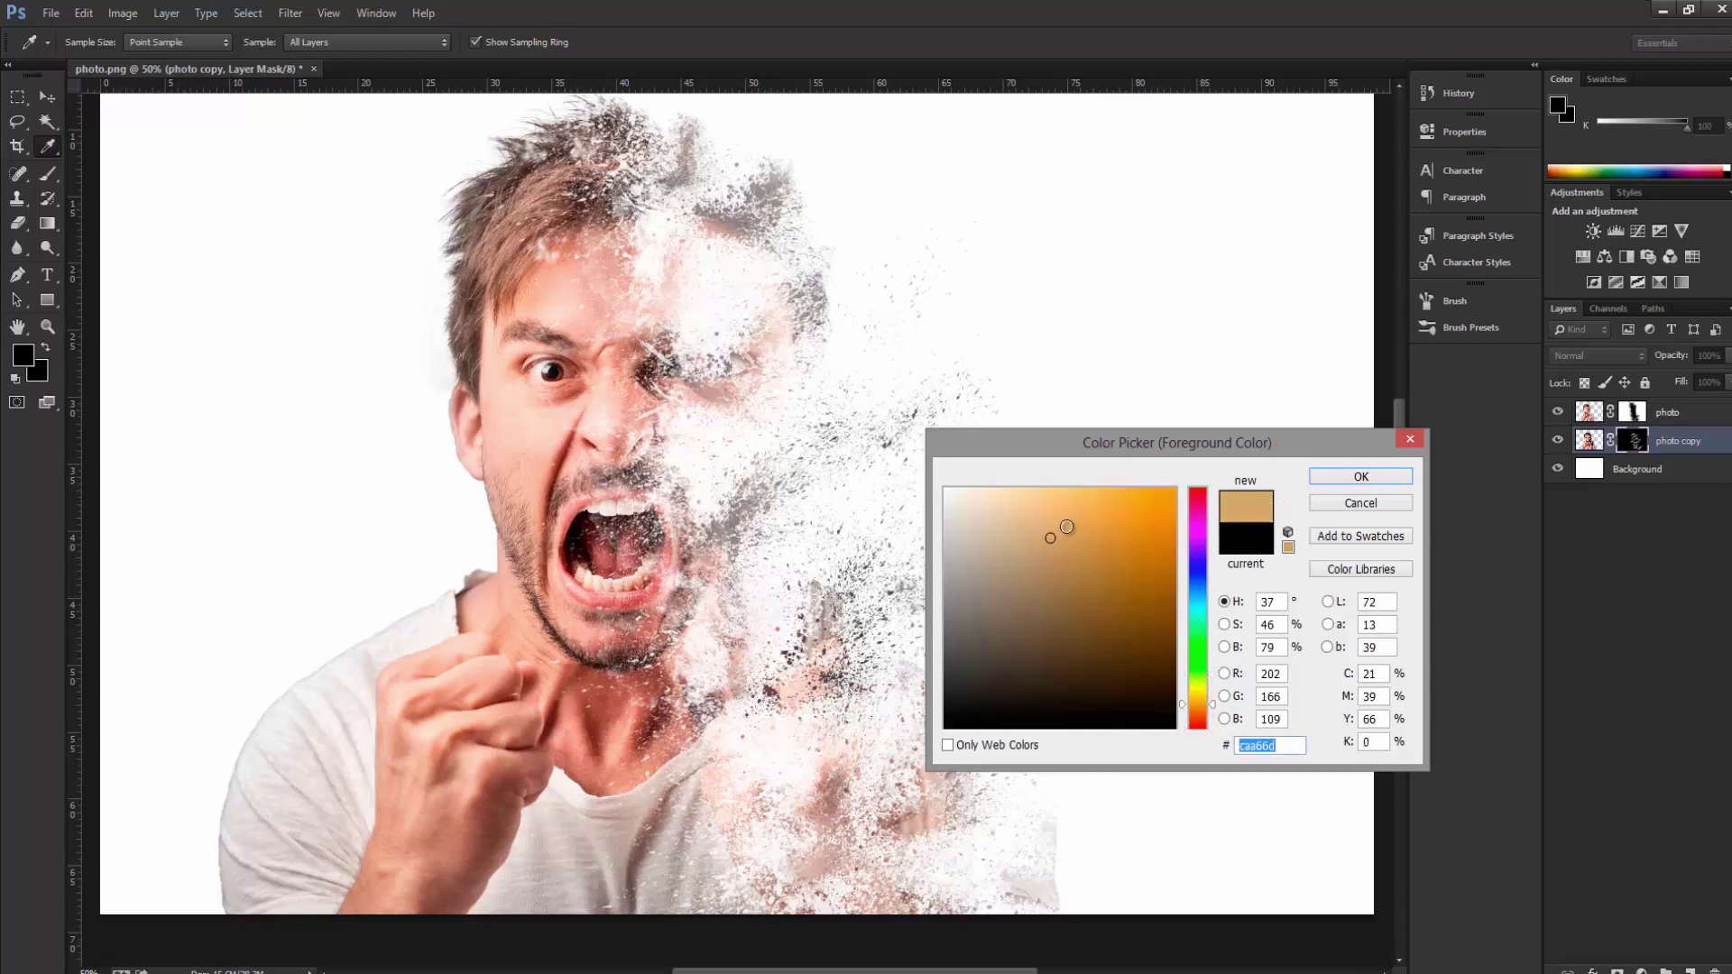
left_click(1361, 477)
key("b")
mouse_move(703, 433)
left_mouse_down()
mouse_move(650, 270)
mouse_move(587, 163)
mouse_move(794, 225)
mouse_move(686, 181)
left_mouse_up()
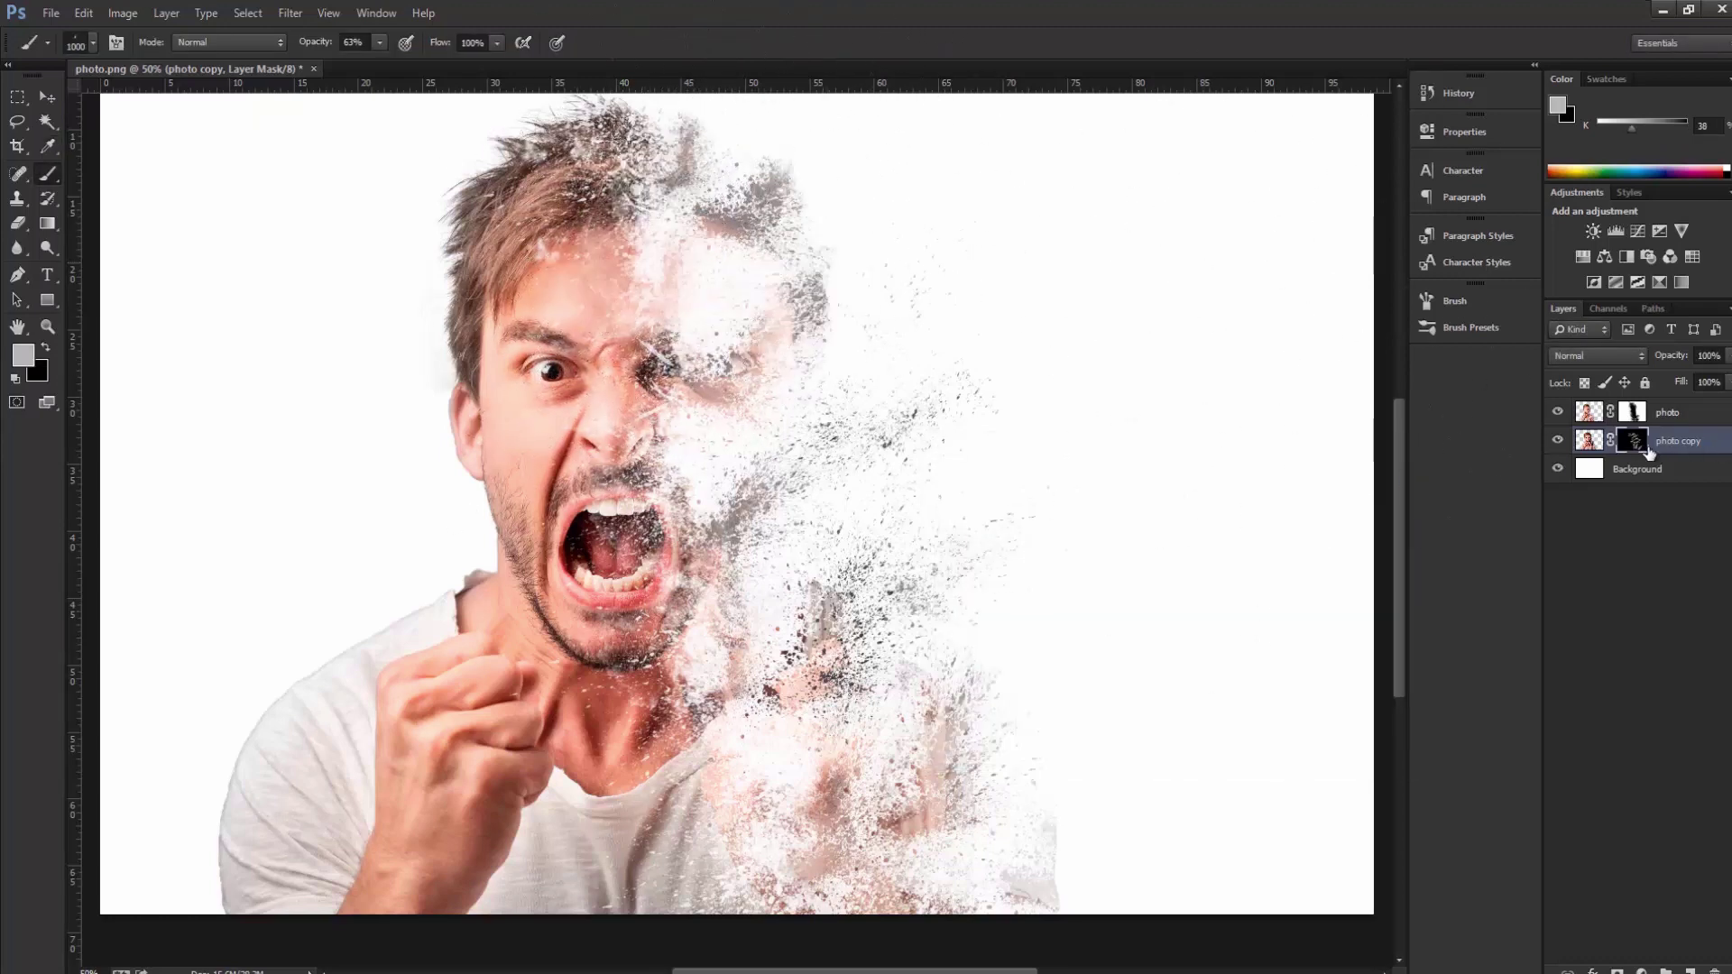
left_click(582, 211)
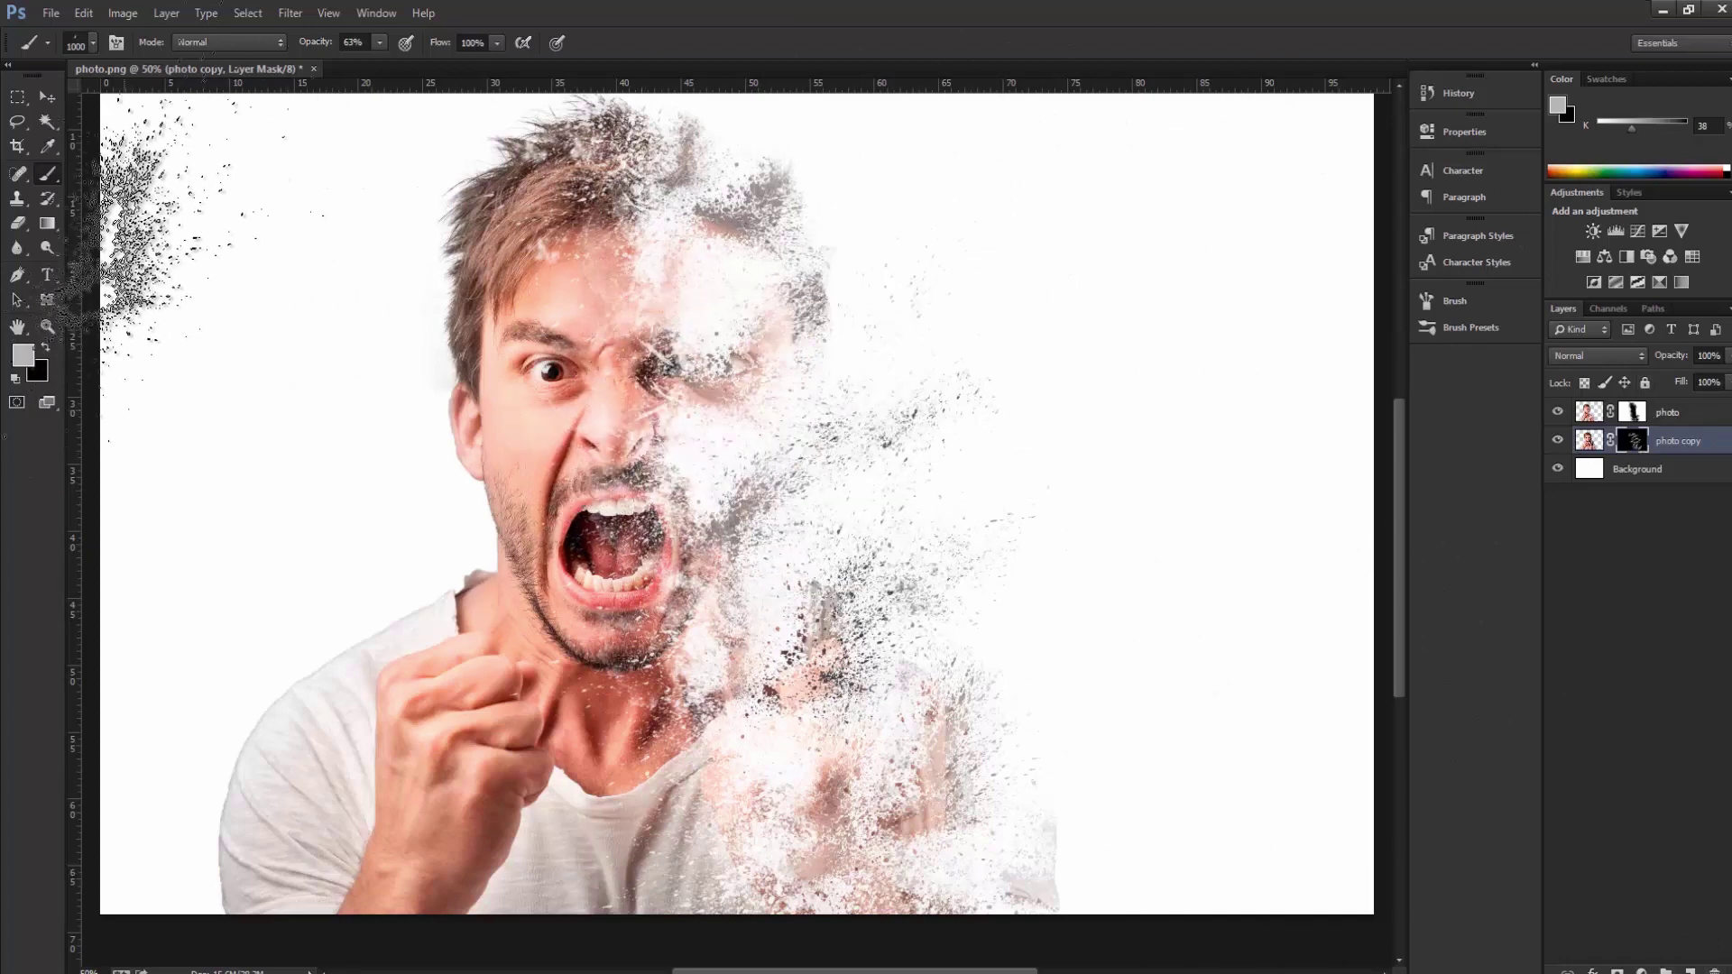
key("h")
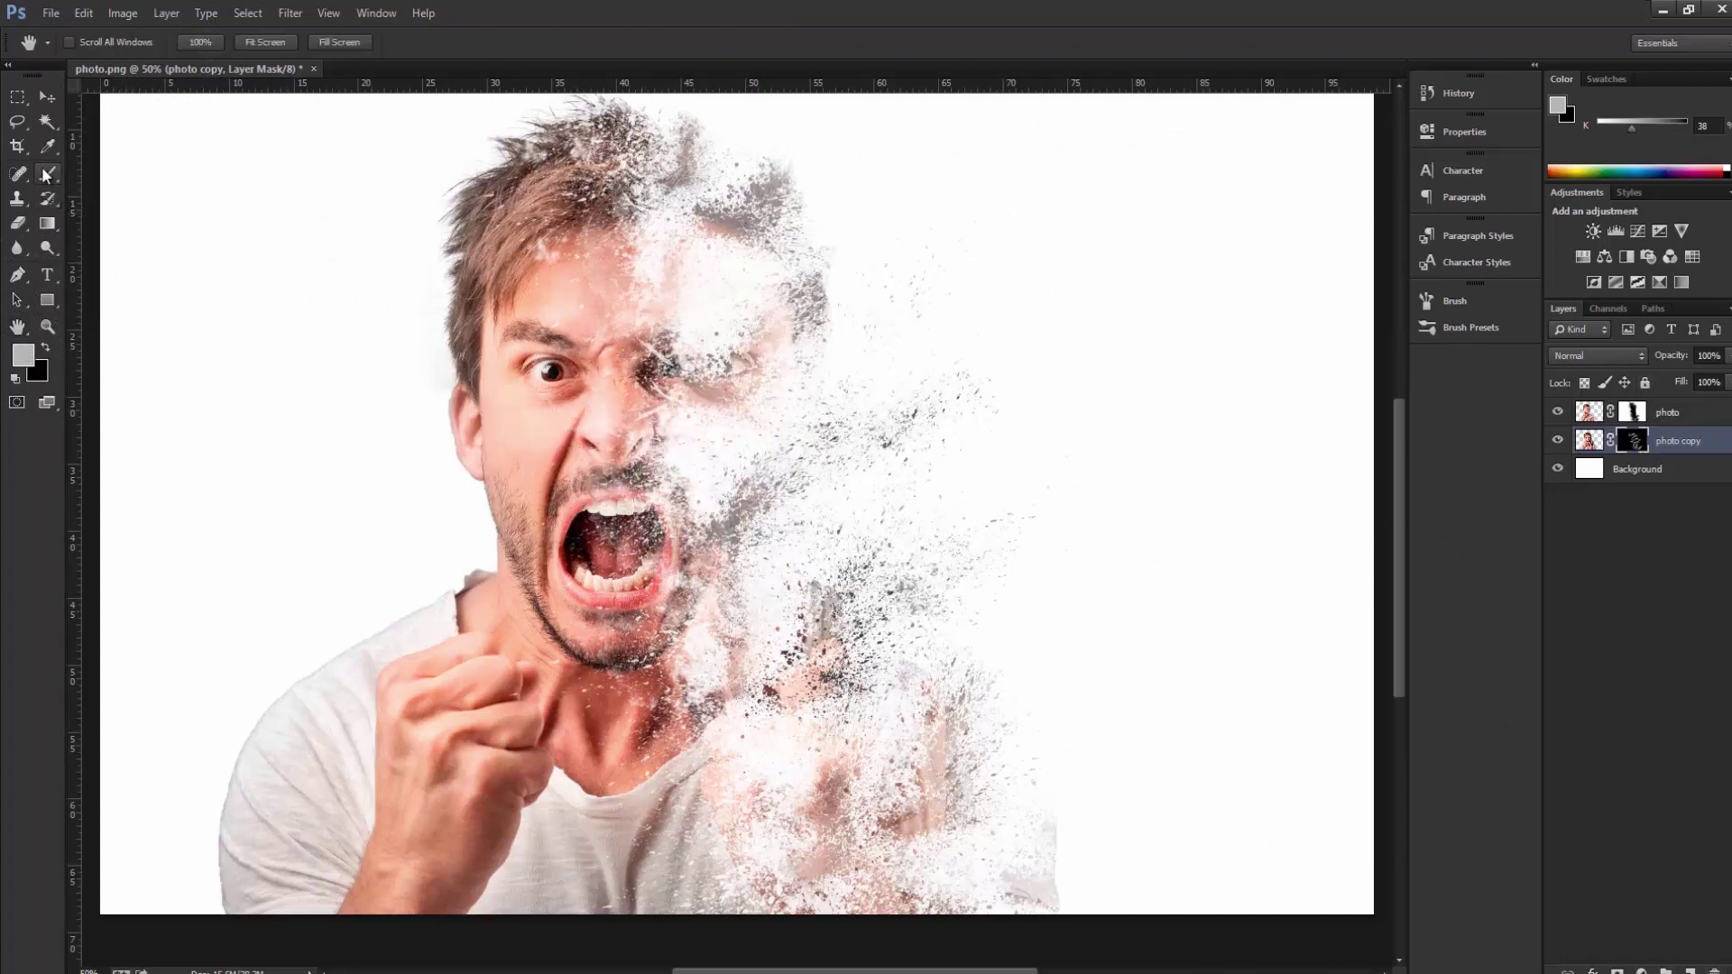
Switch the foreground to white and paint particles across the right side of the face
left_click(24, 356)
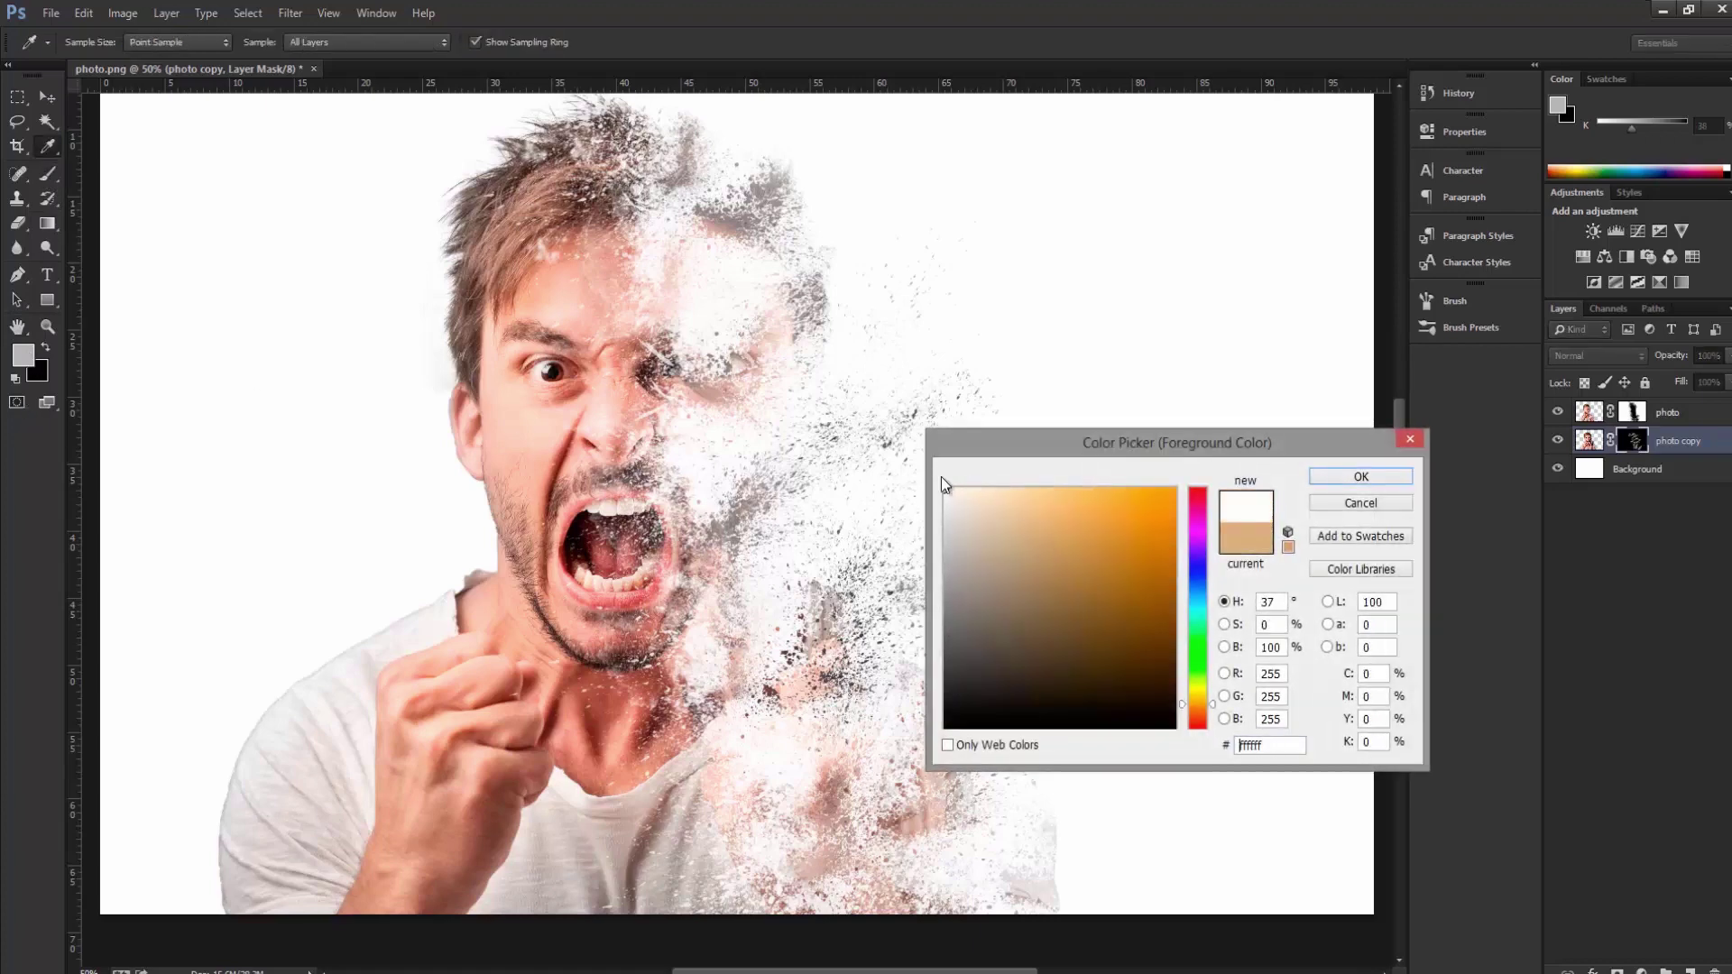
left_click(1411, 470)
key("b")
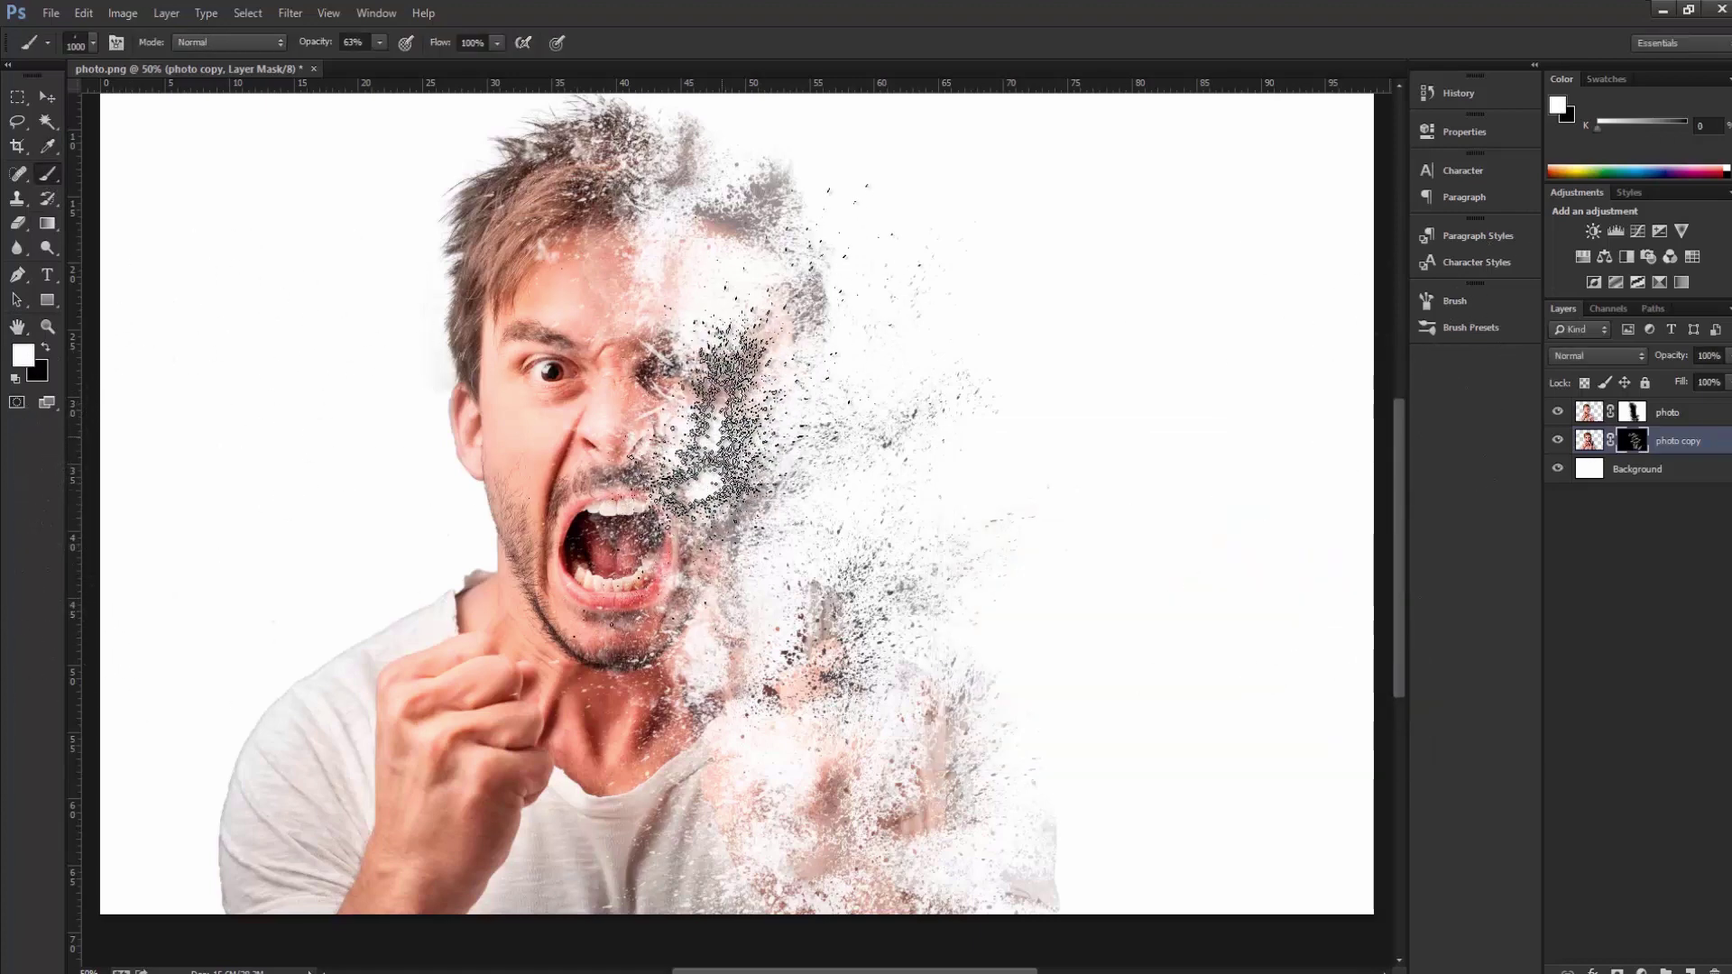
left_click_drag(776, 442, 966, 487)
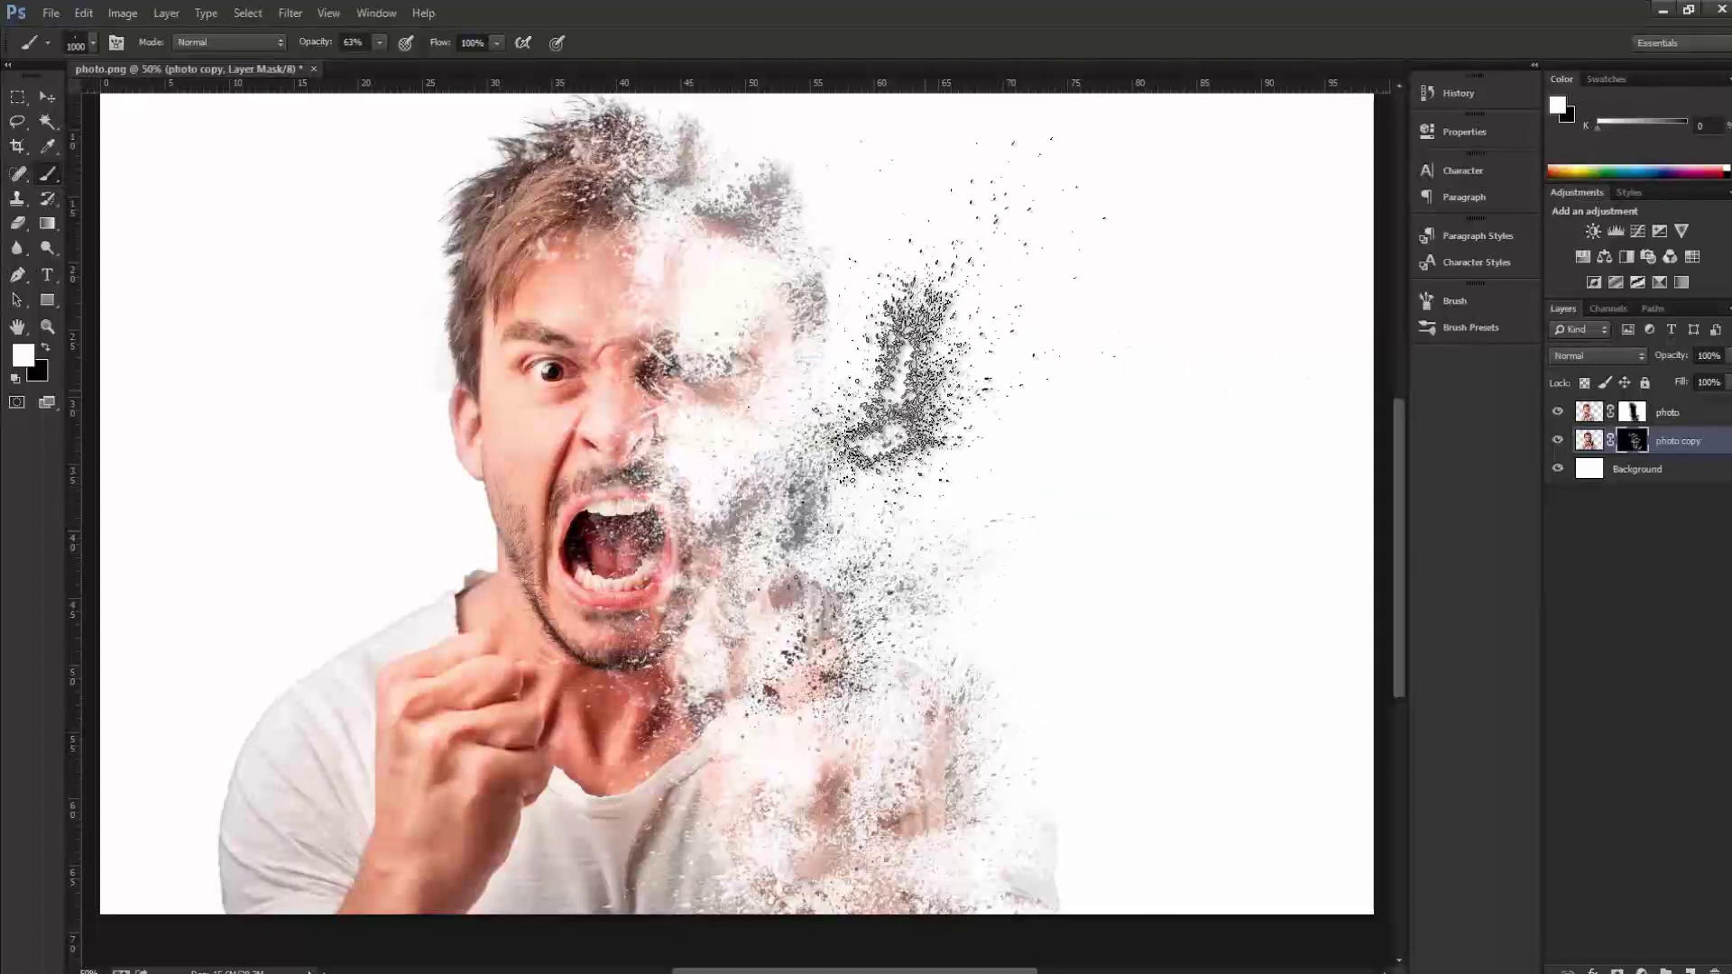
Stamp 1000 px brush particles on the right face and chest, then duplicate the photo copy layer
left_click(93, 42)
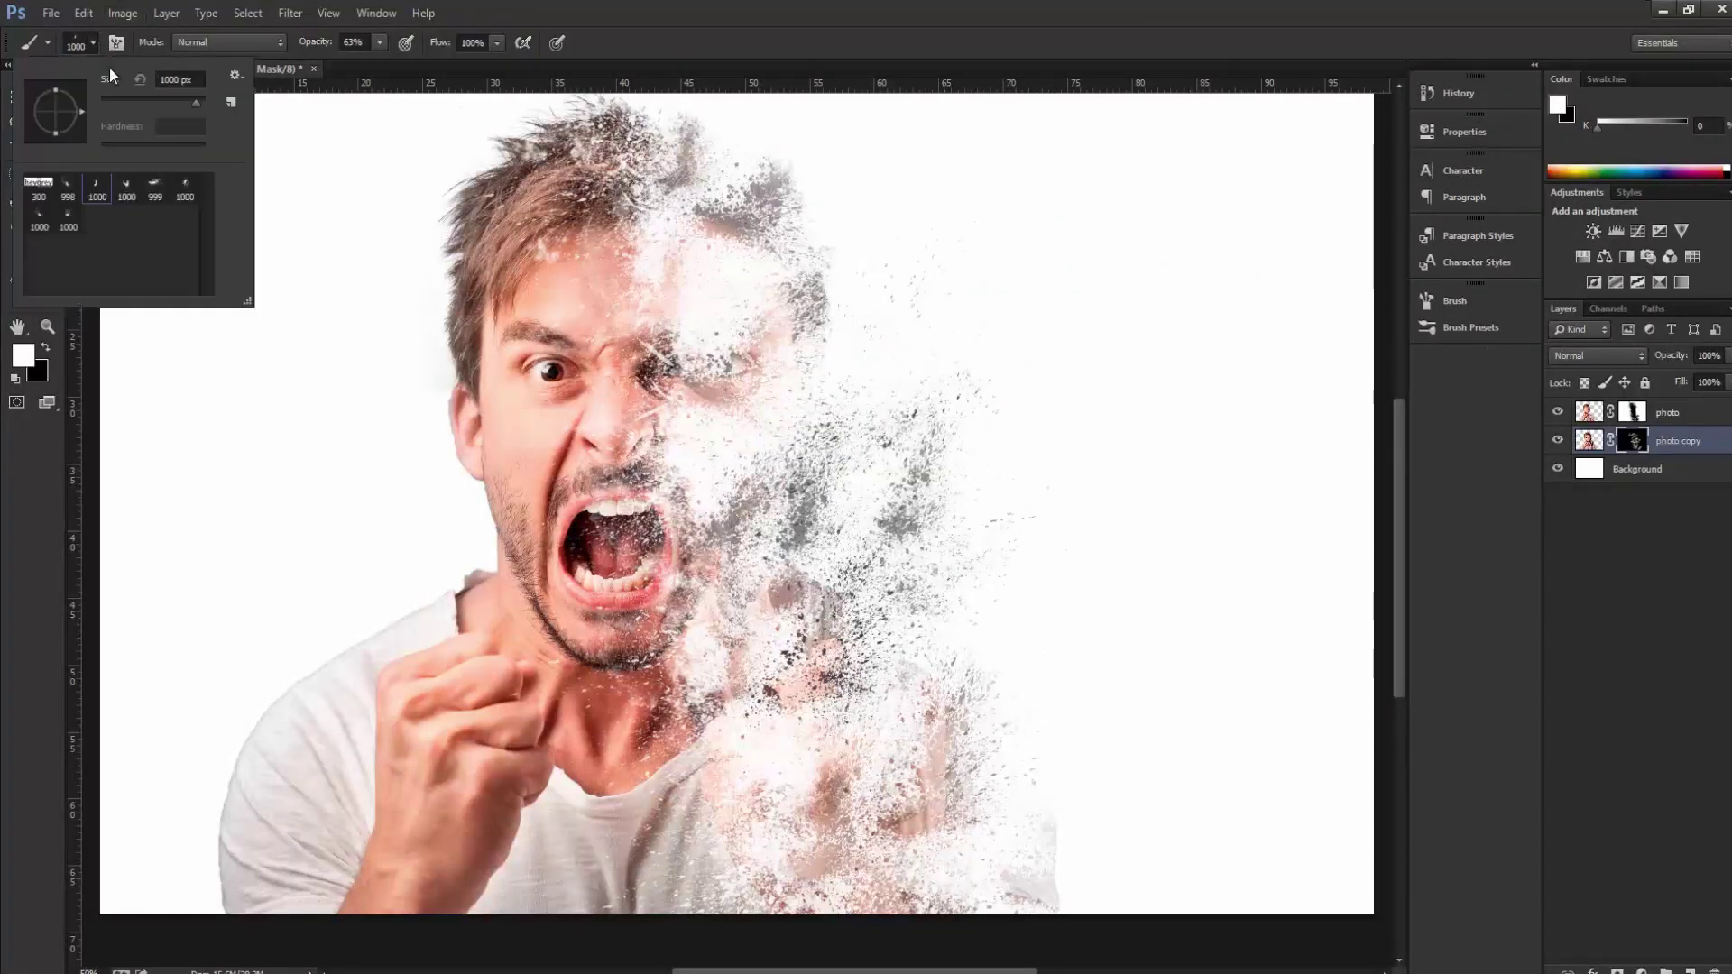
left_click(68, 211)
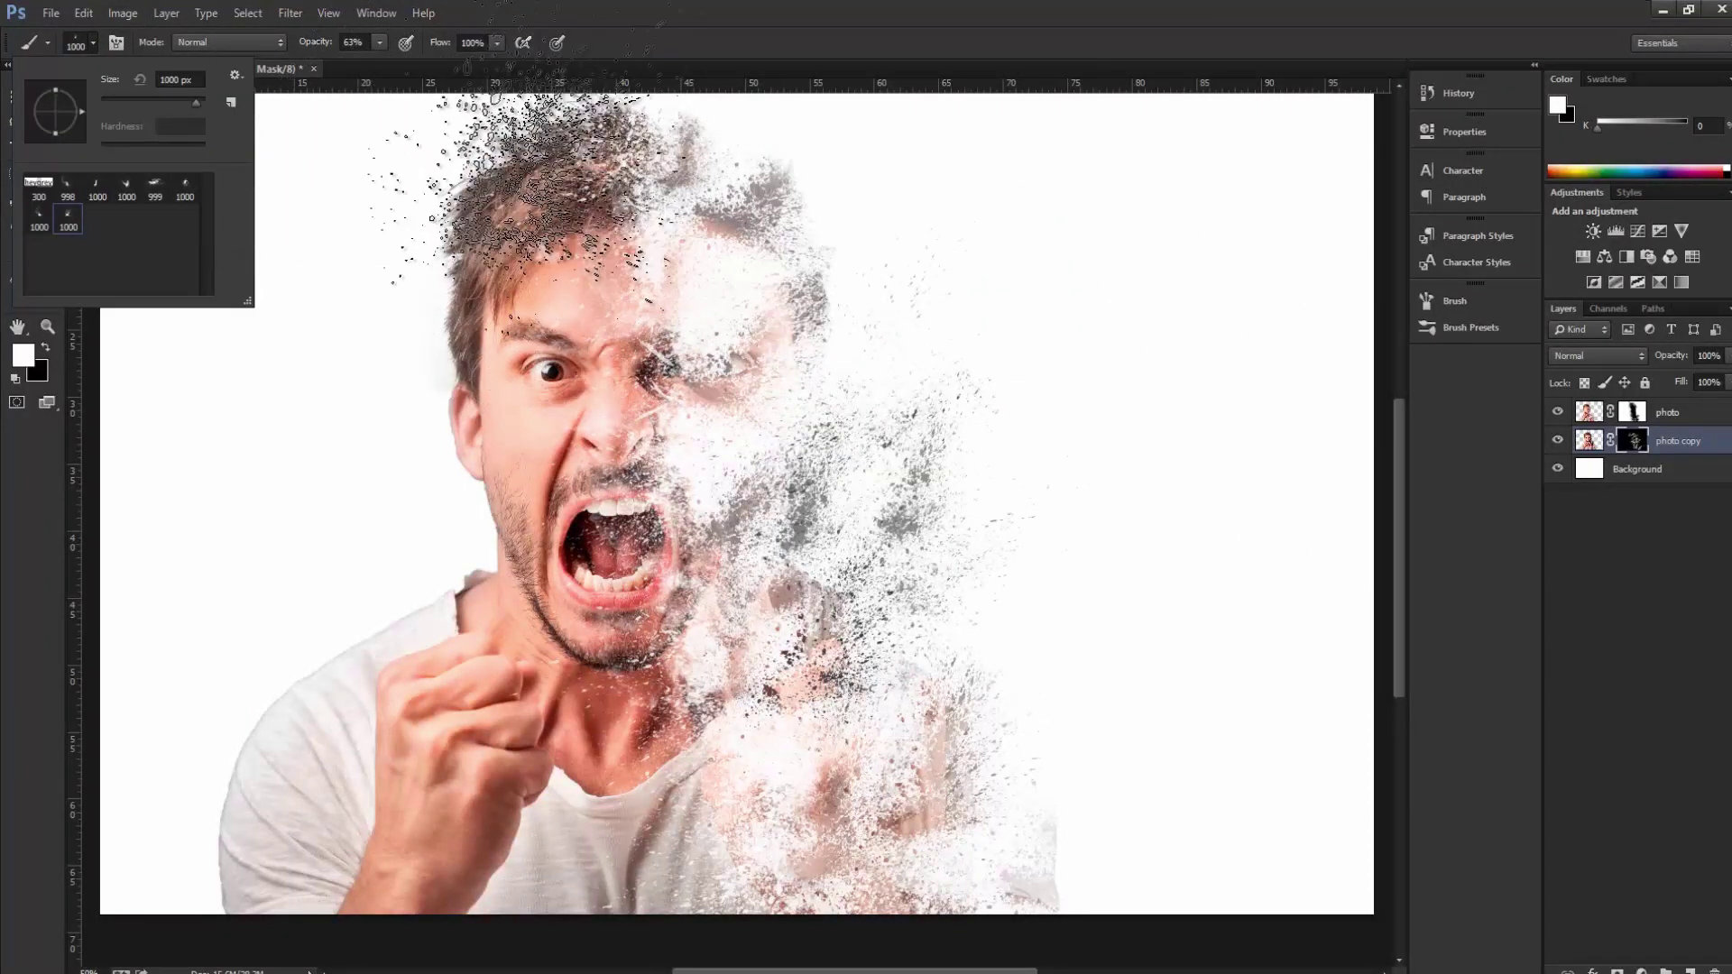
left_click(1486, 299)
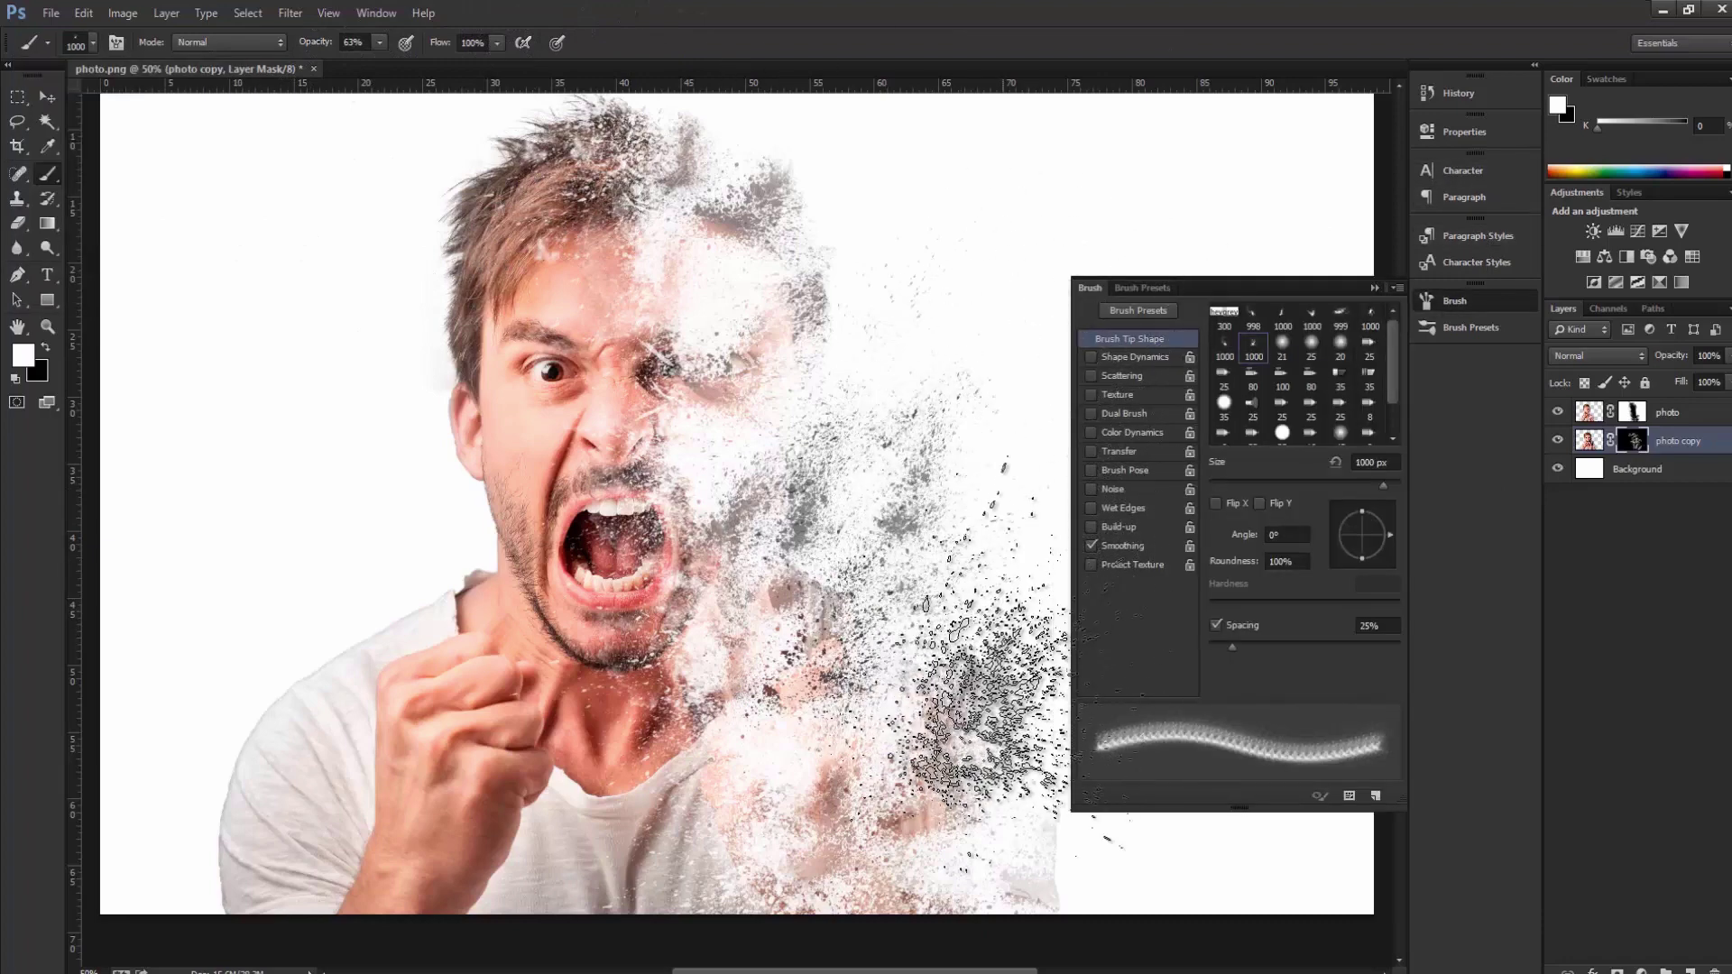
left_click(748, 244)
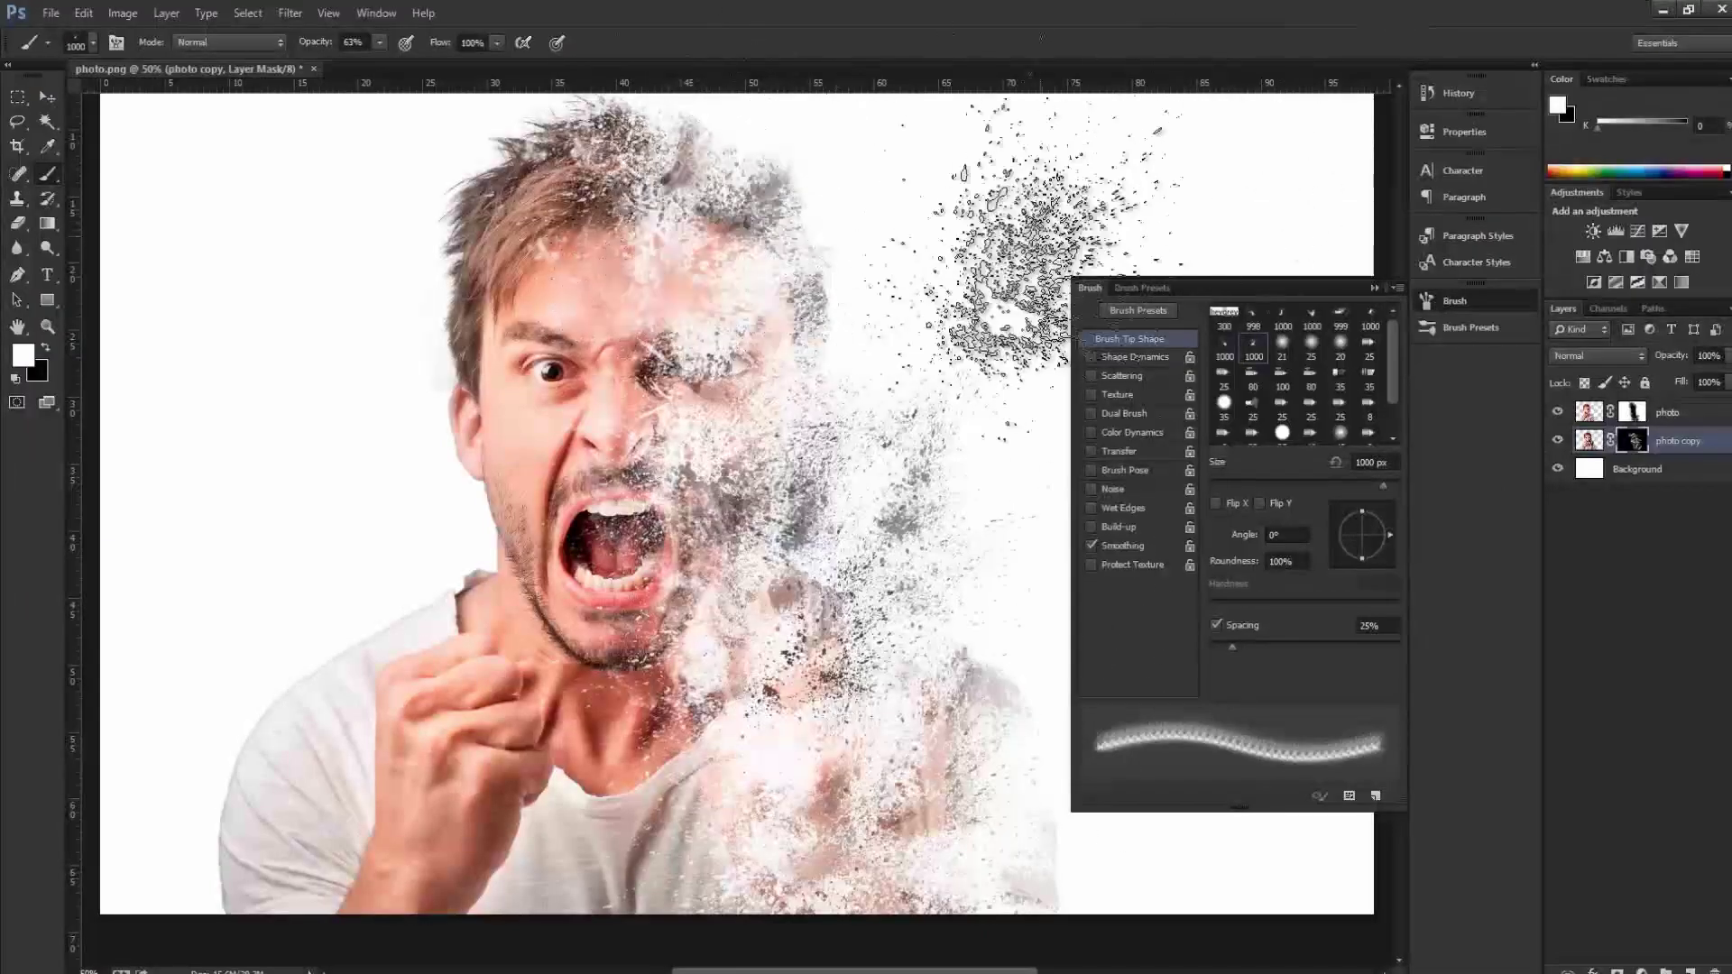
left_click(757, 730)
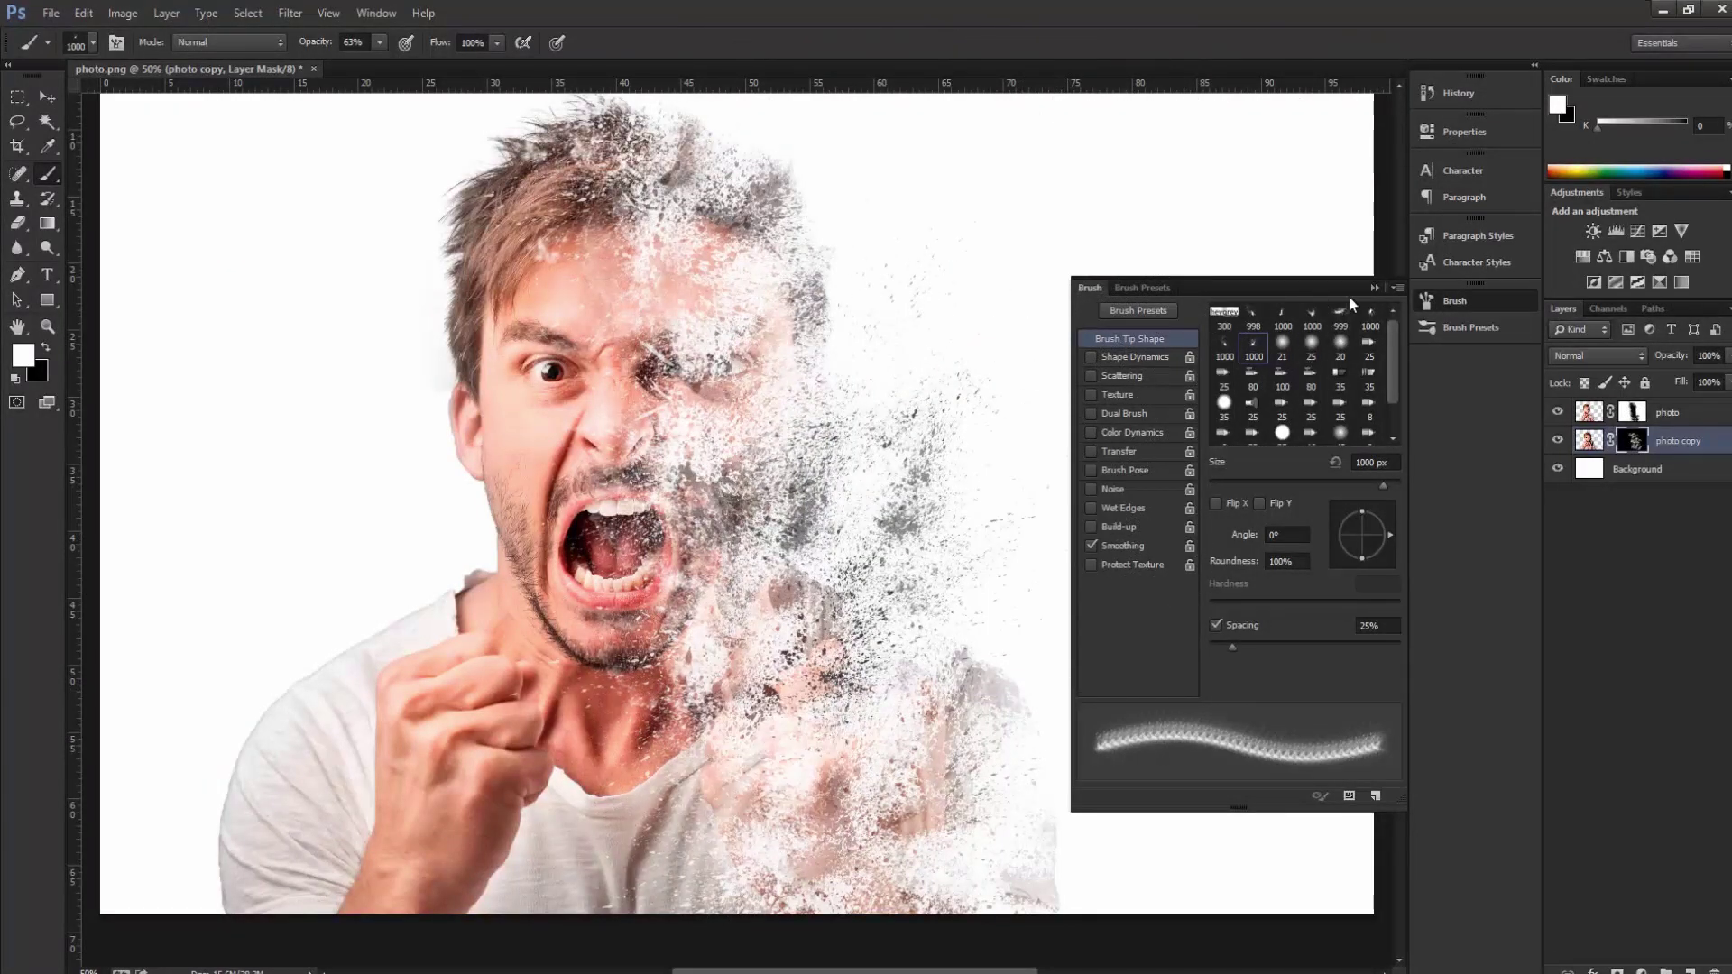
left_click(1454, 300)
left_click(1590, 440)
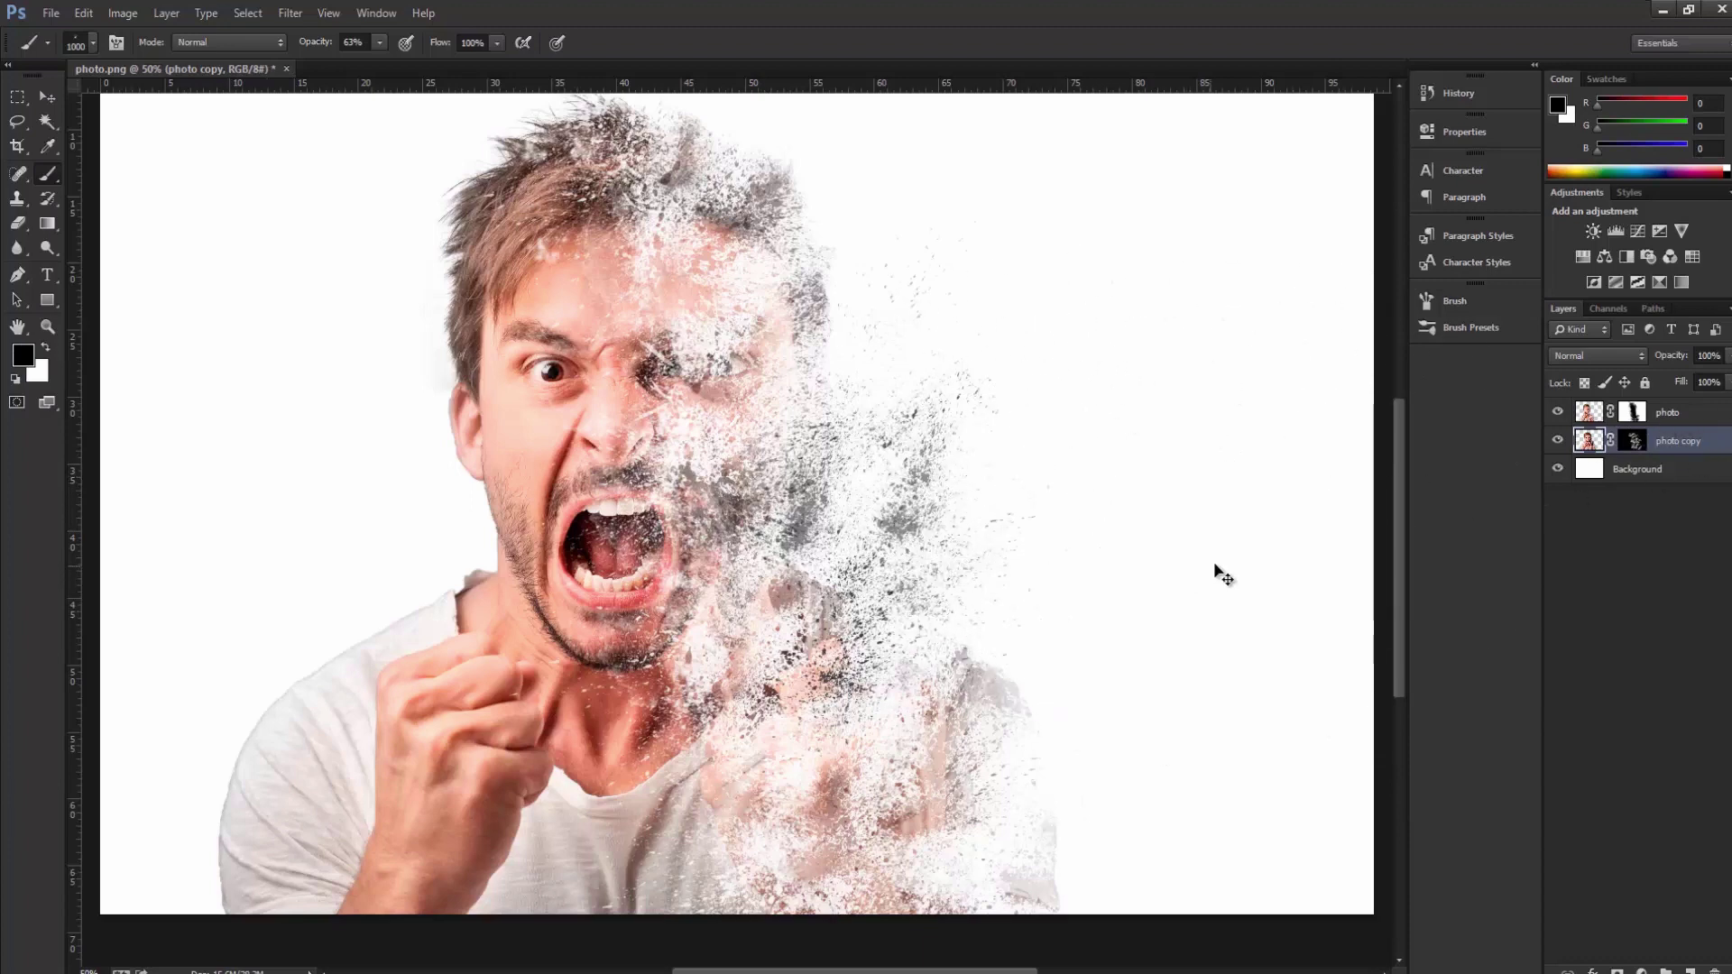
key("ctrl+j")
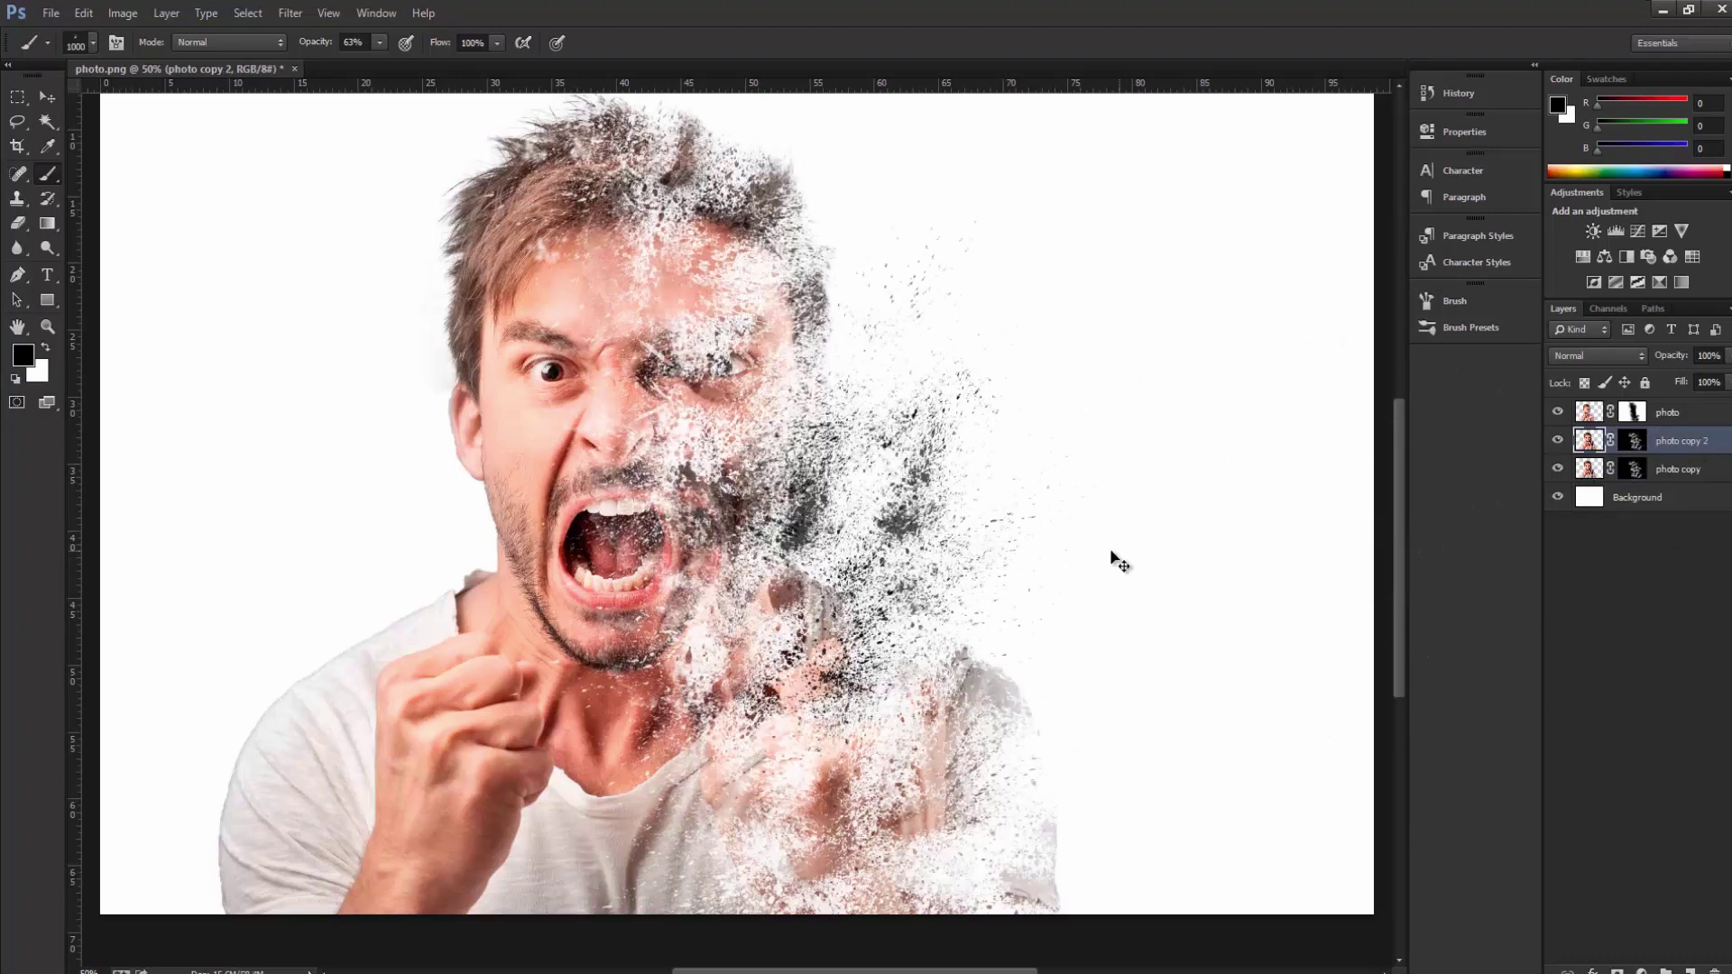
Commit a free transform on photo copy 2 and bring up the Filter menu
key("ctrl+t")
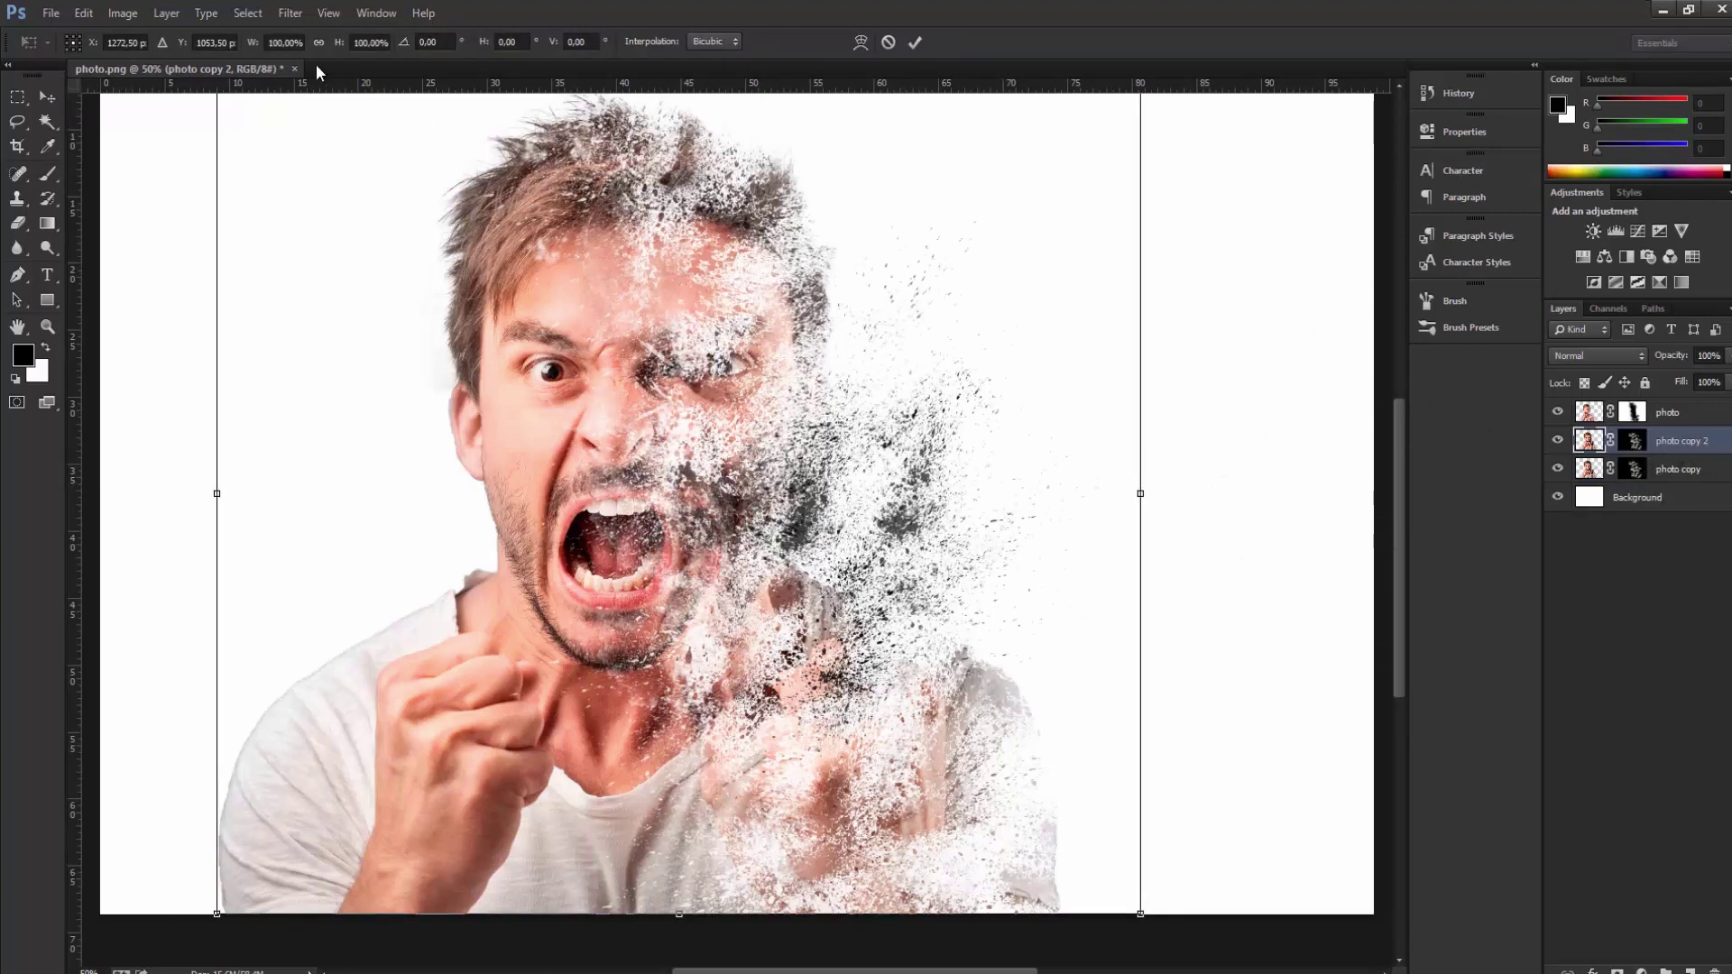
left_click(302, 20)
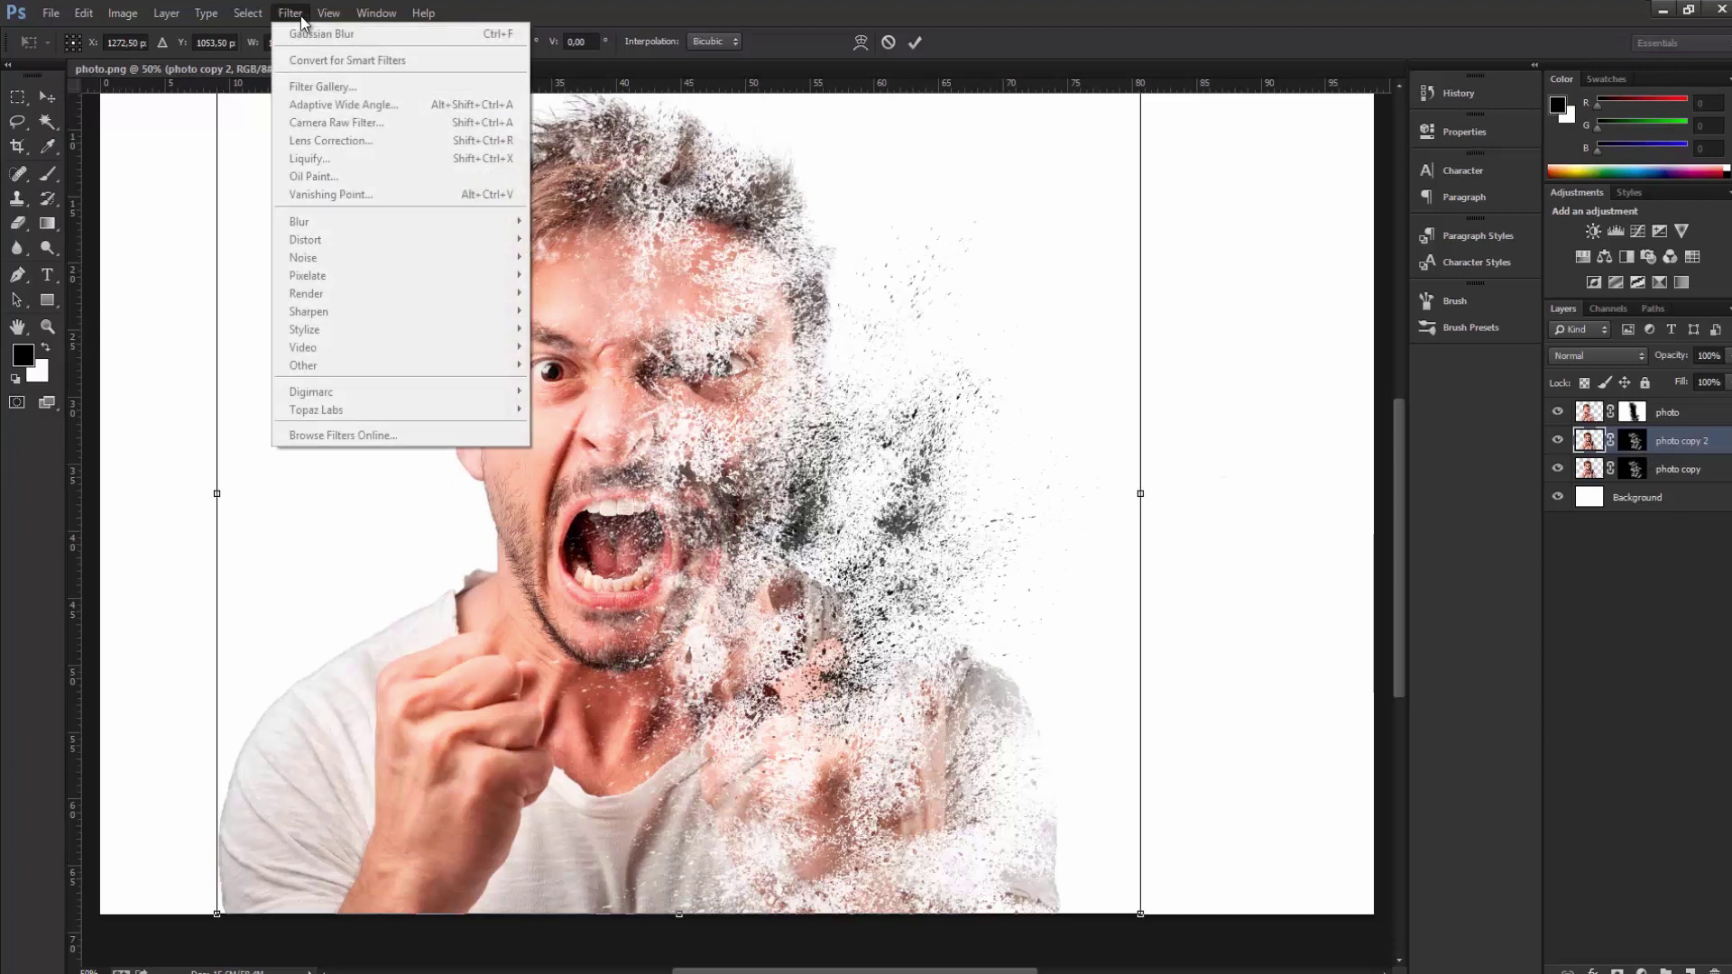
left_click(300, 20)
key("Return")
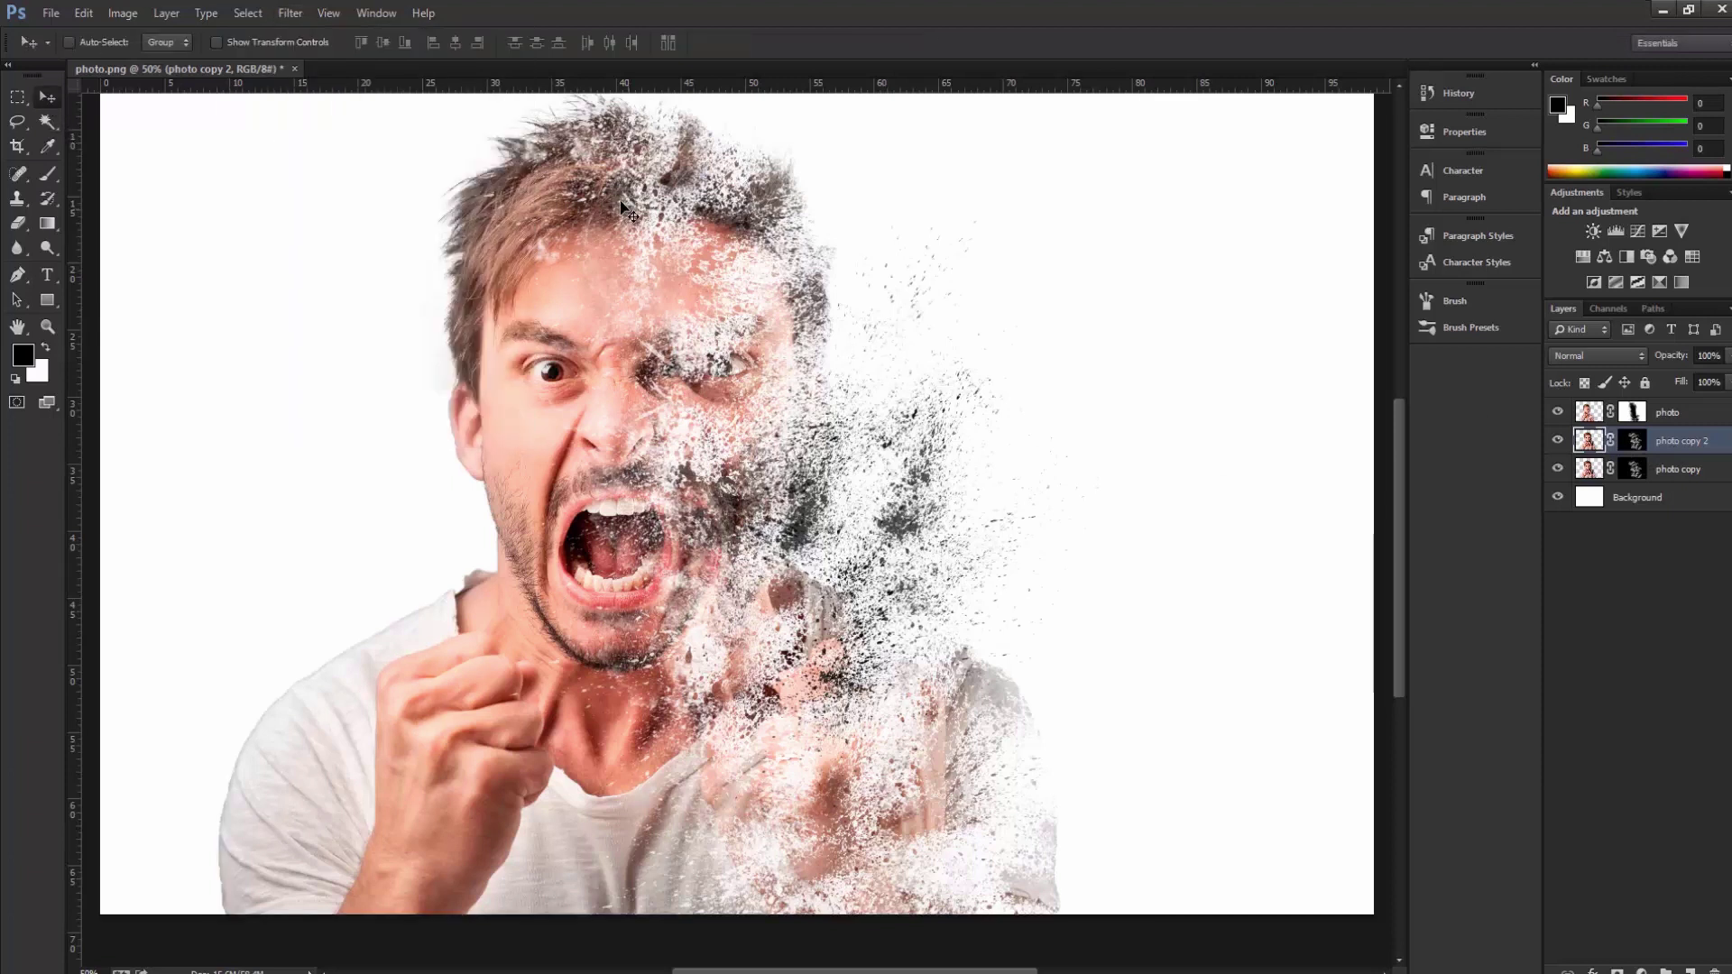
left_click(290, 12)
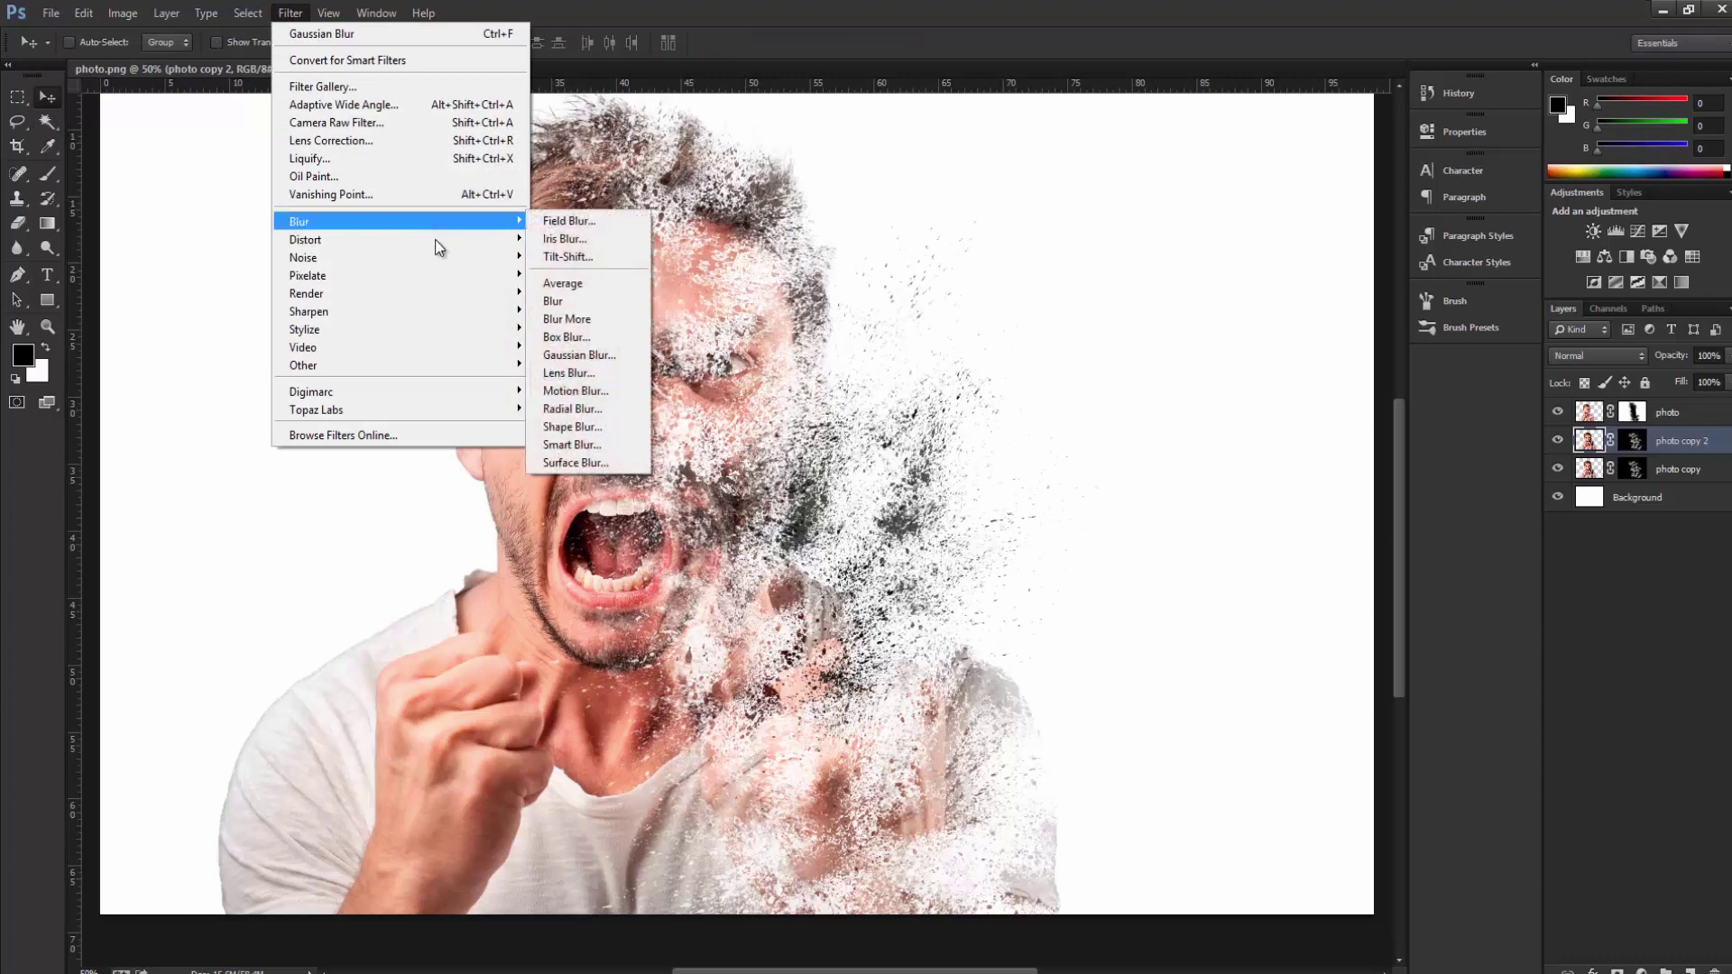
mouse_move(556, 603)
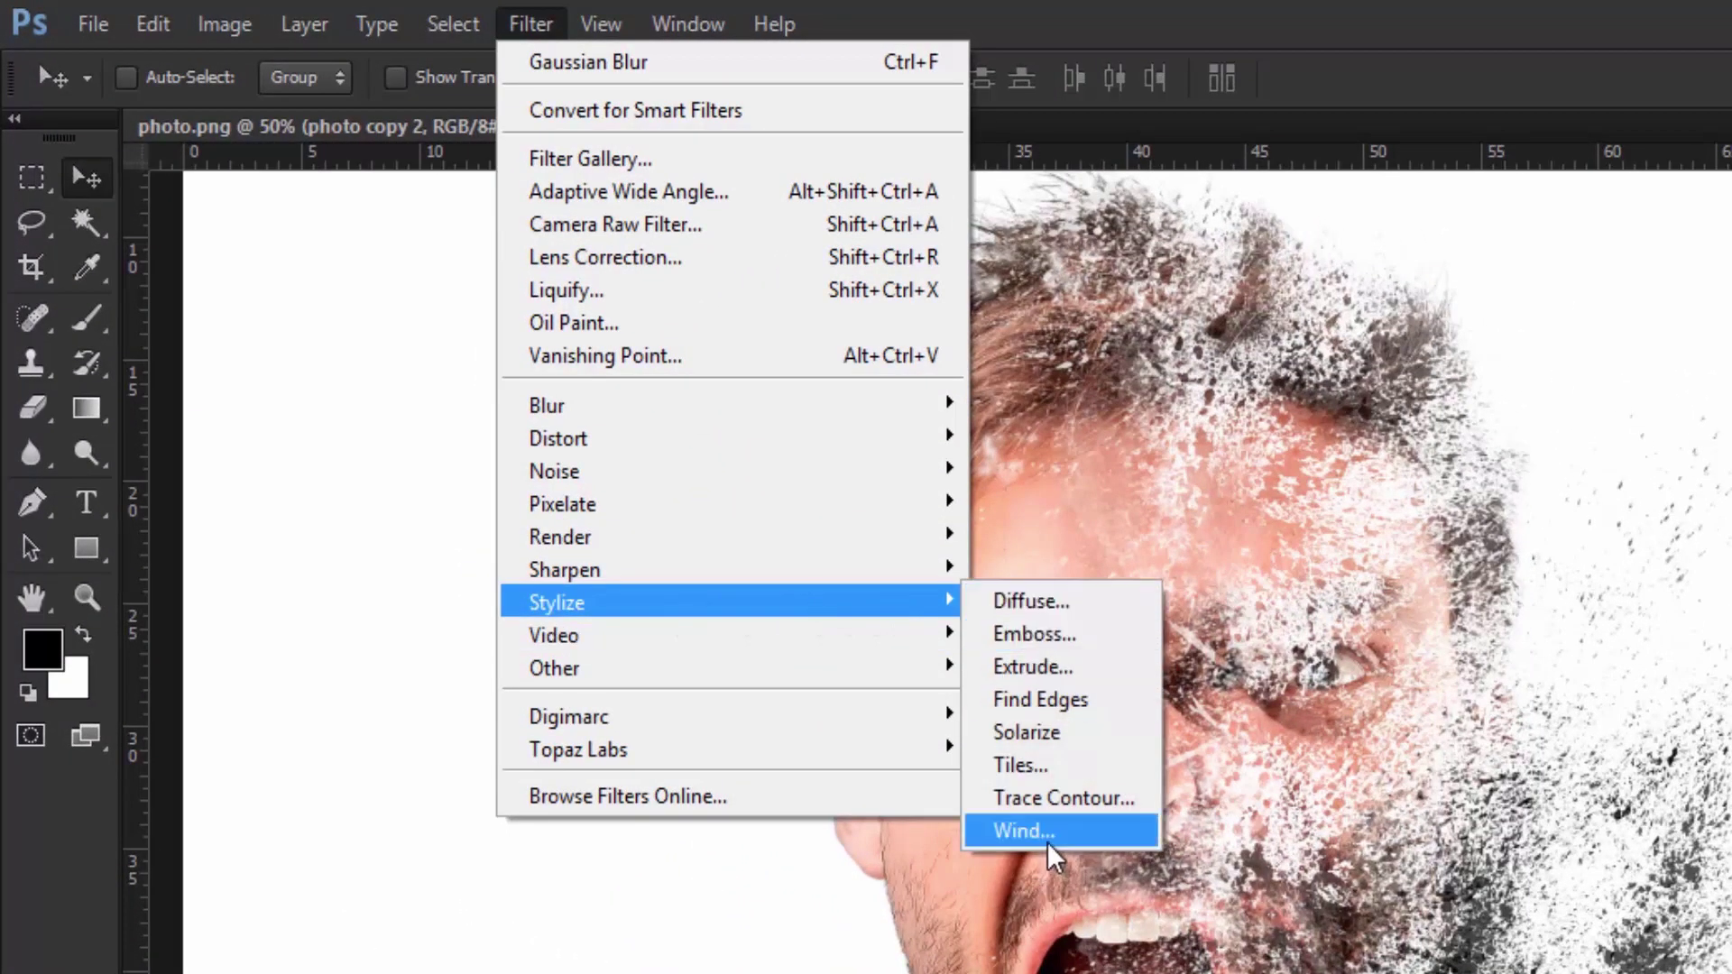
Apply the Stylize Wind filter using the Wind method blowing From the Left
left_click(1023, 830)
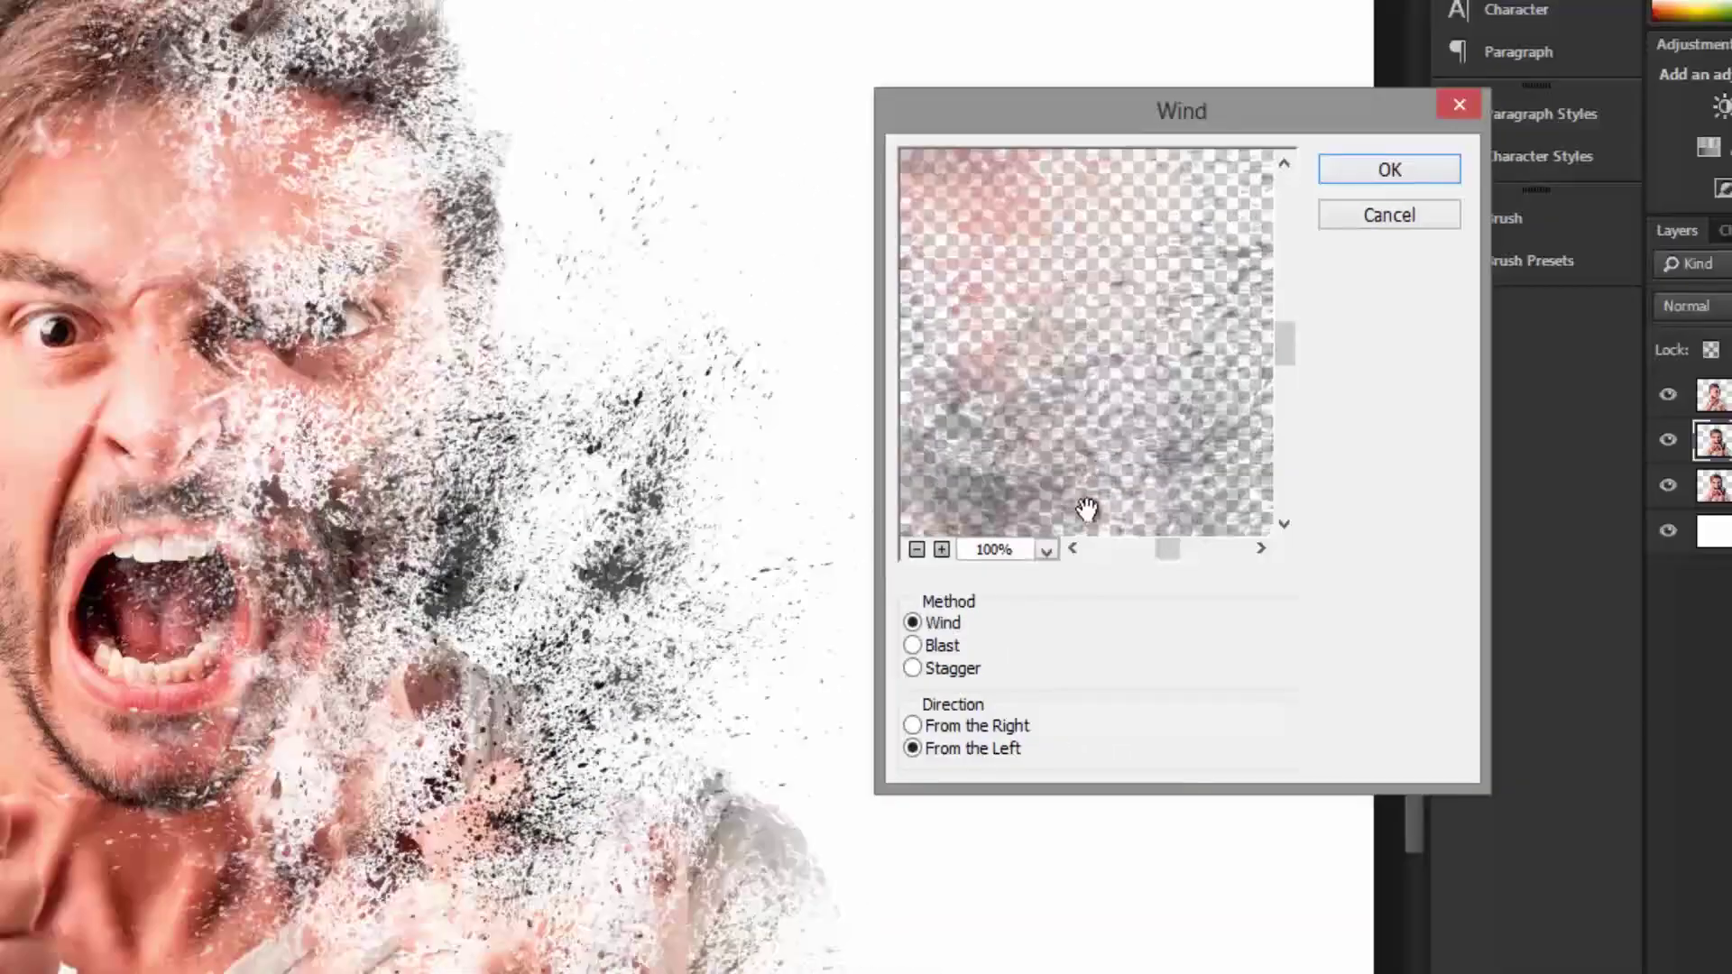
left_click(915, 549)
left_click(916, 549)
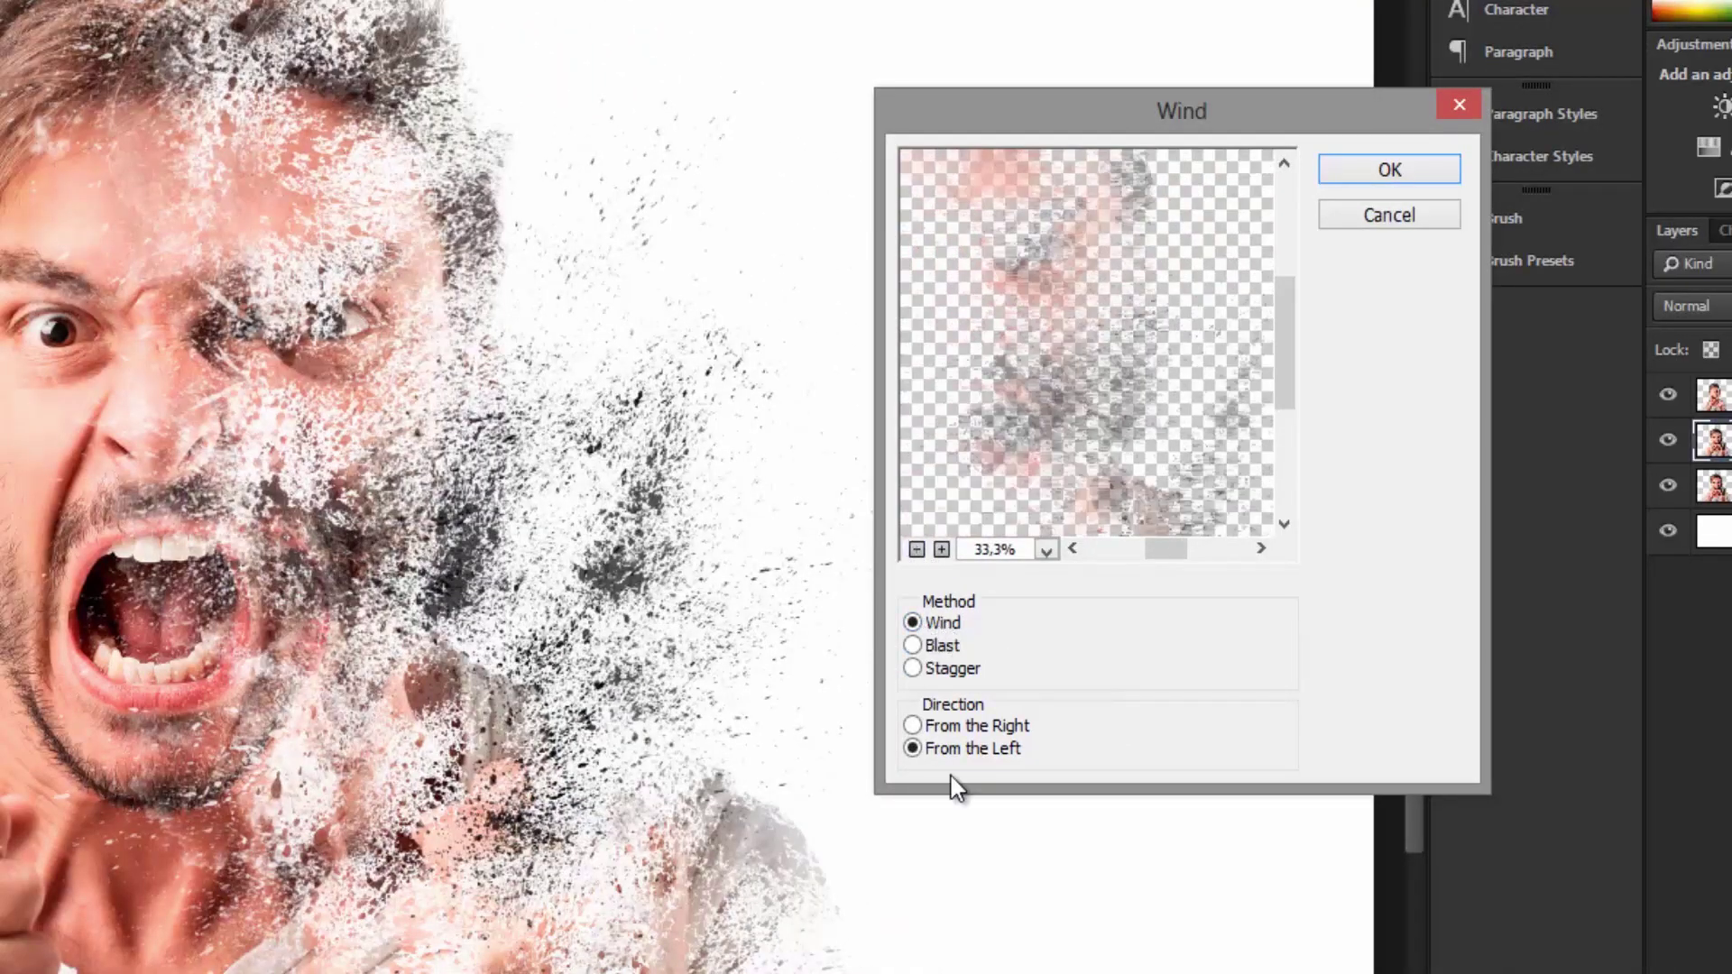
left_click(959, 729)
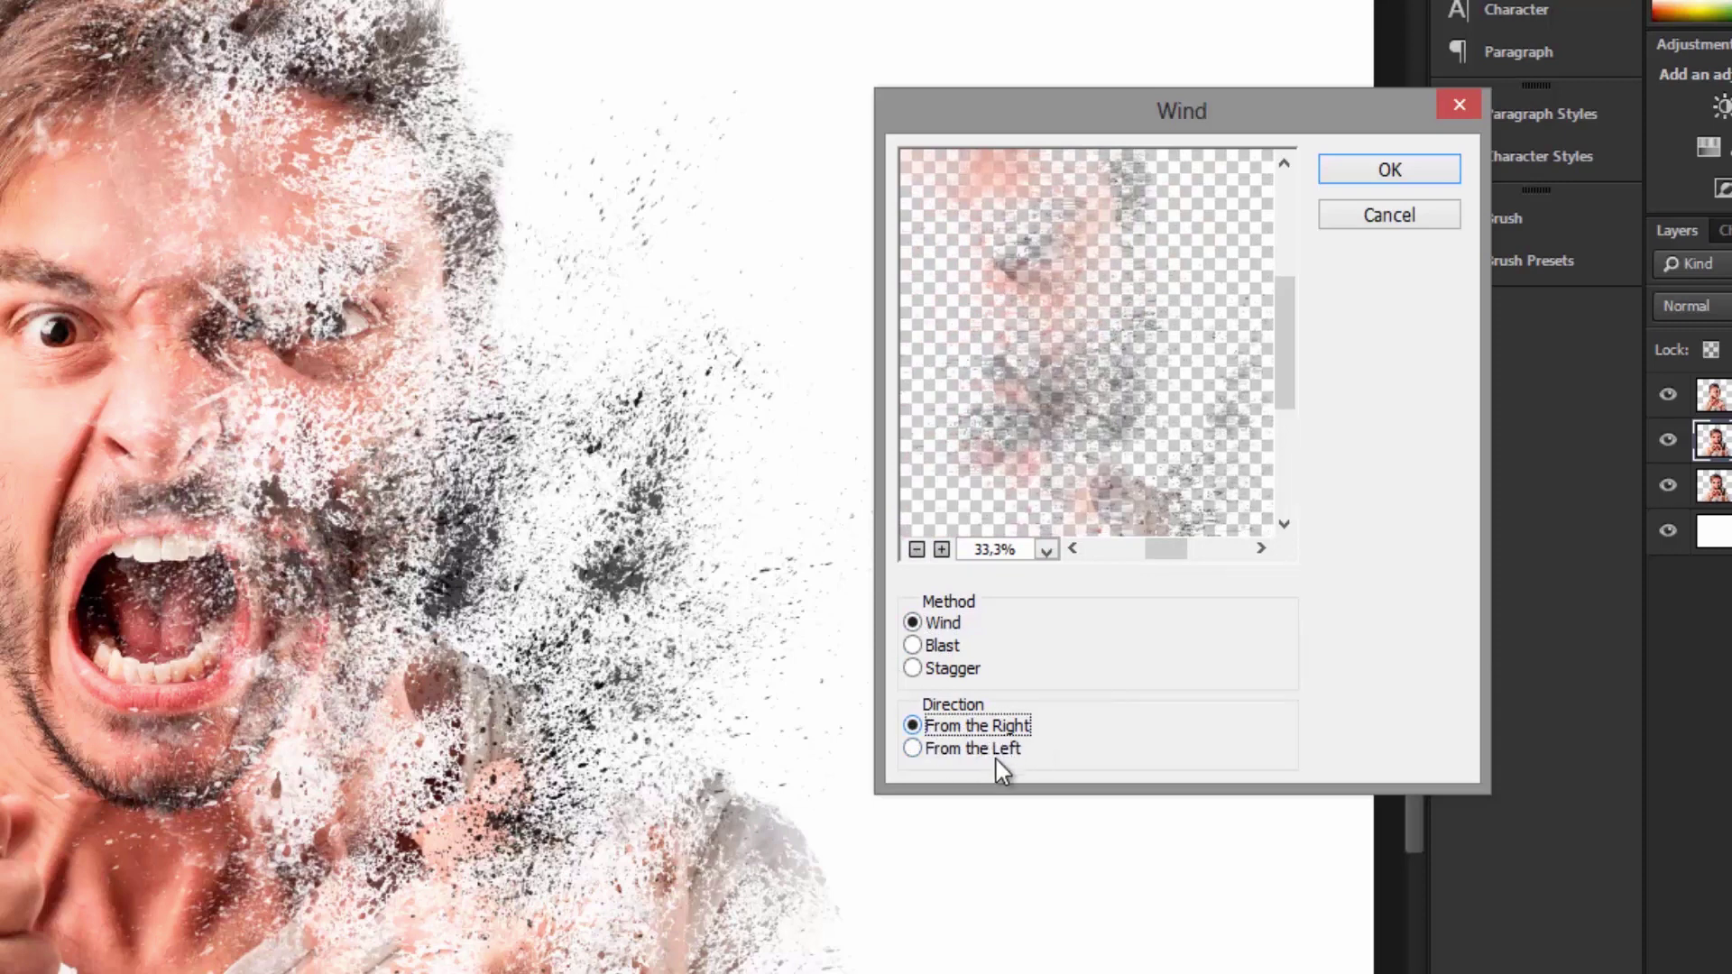
left_click(998, 754)
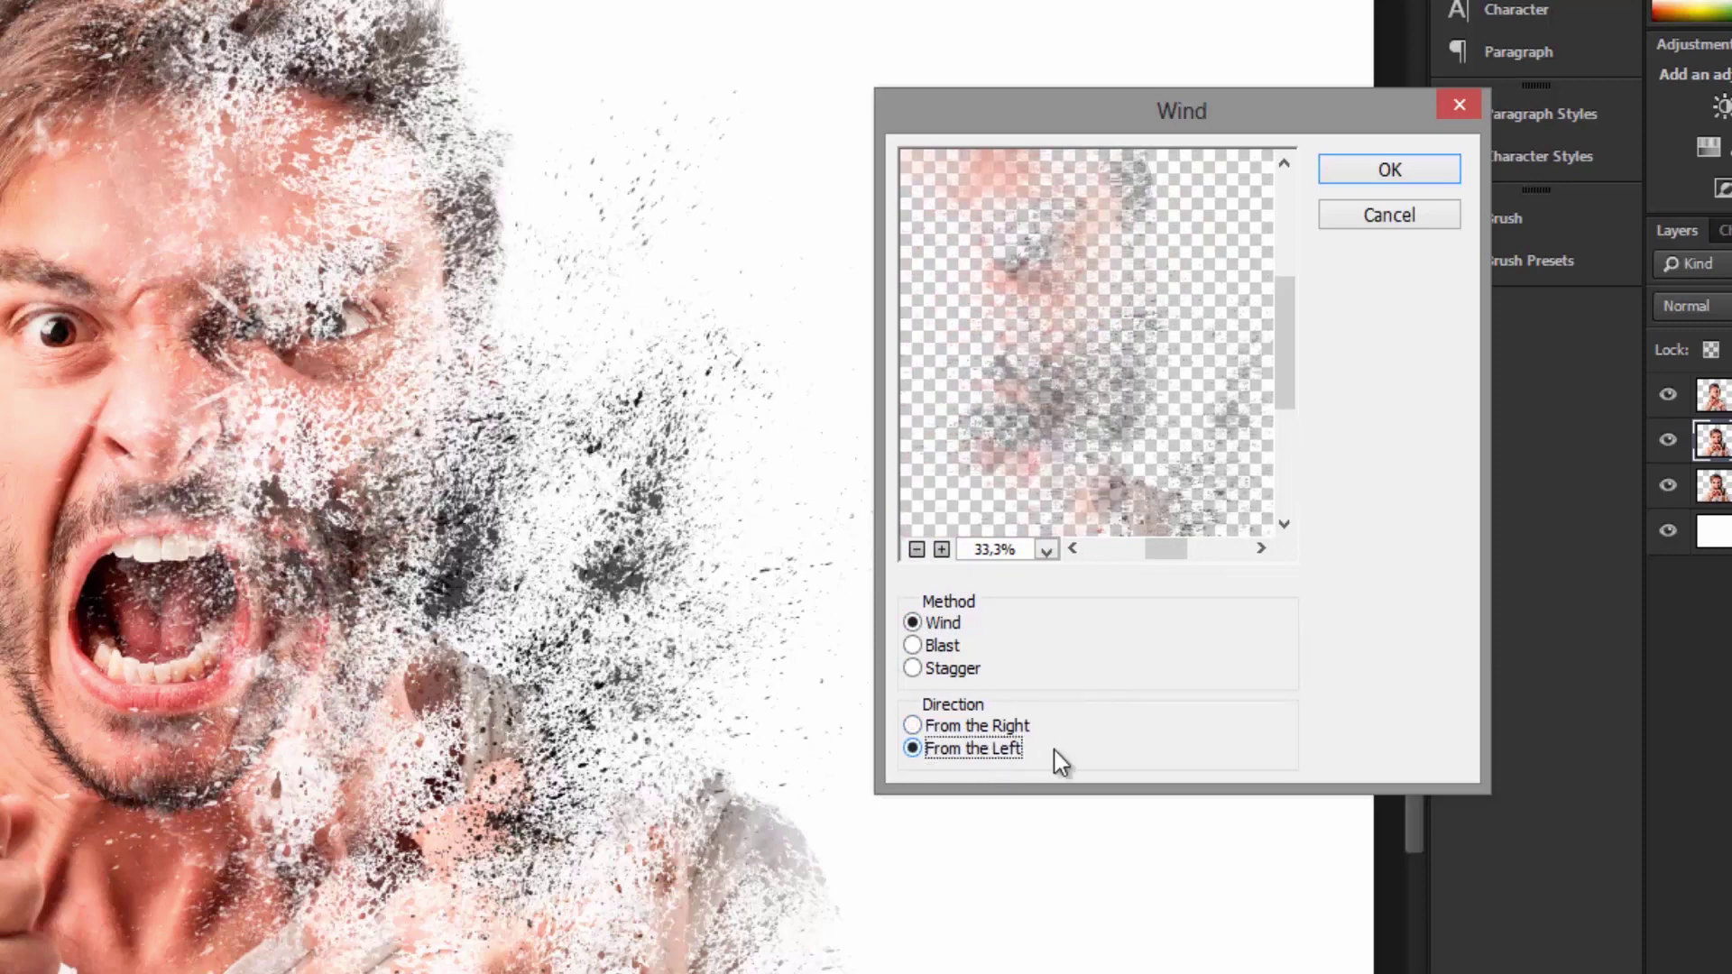
left_click(1424, 176)
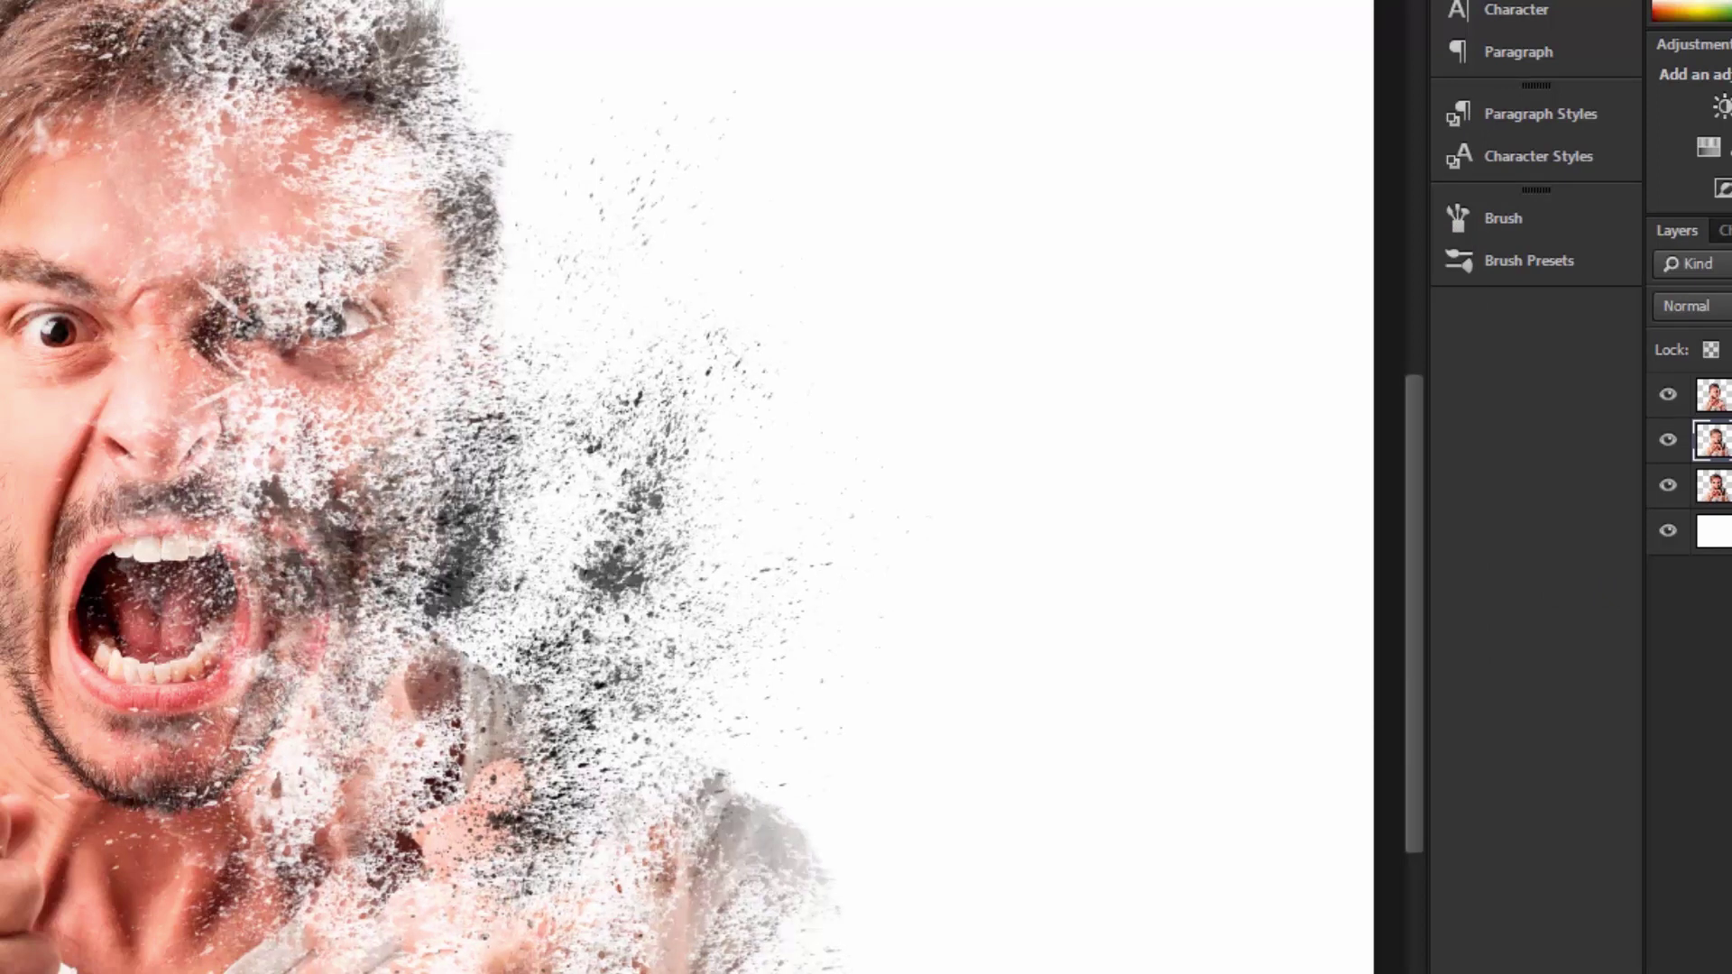
Stretch the particle layer wider to the right with a free transform
key("ctrl+t")
key("Return")
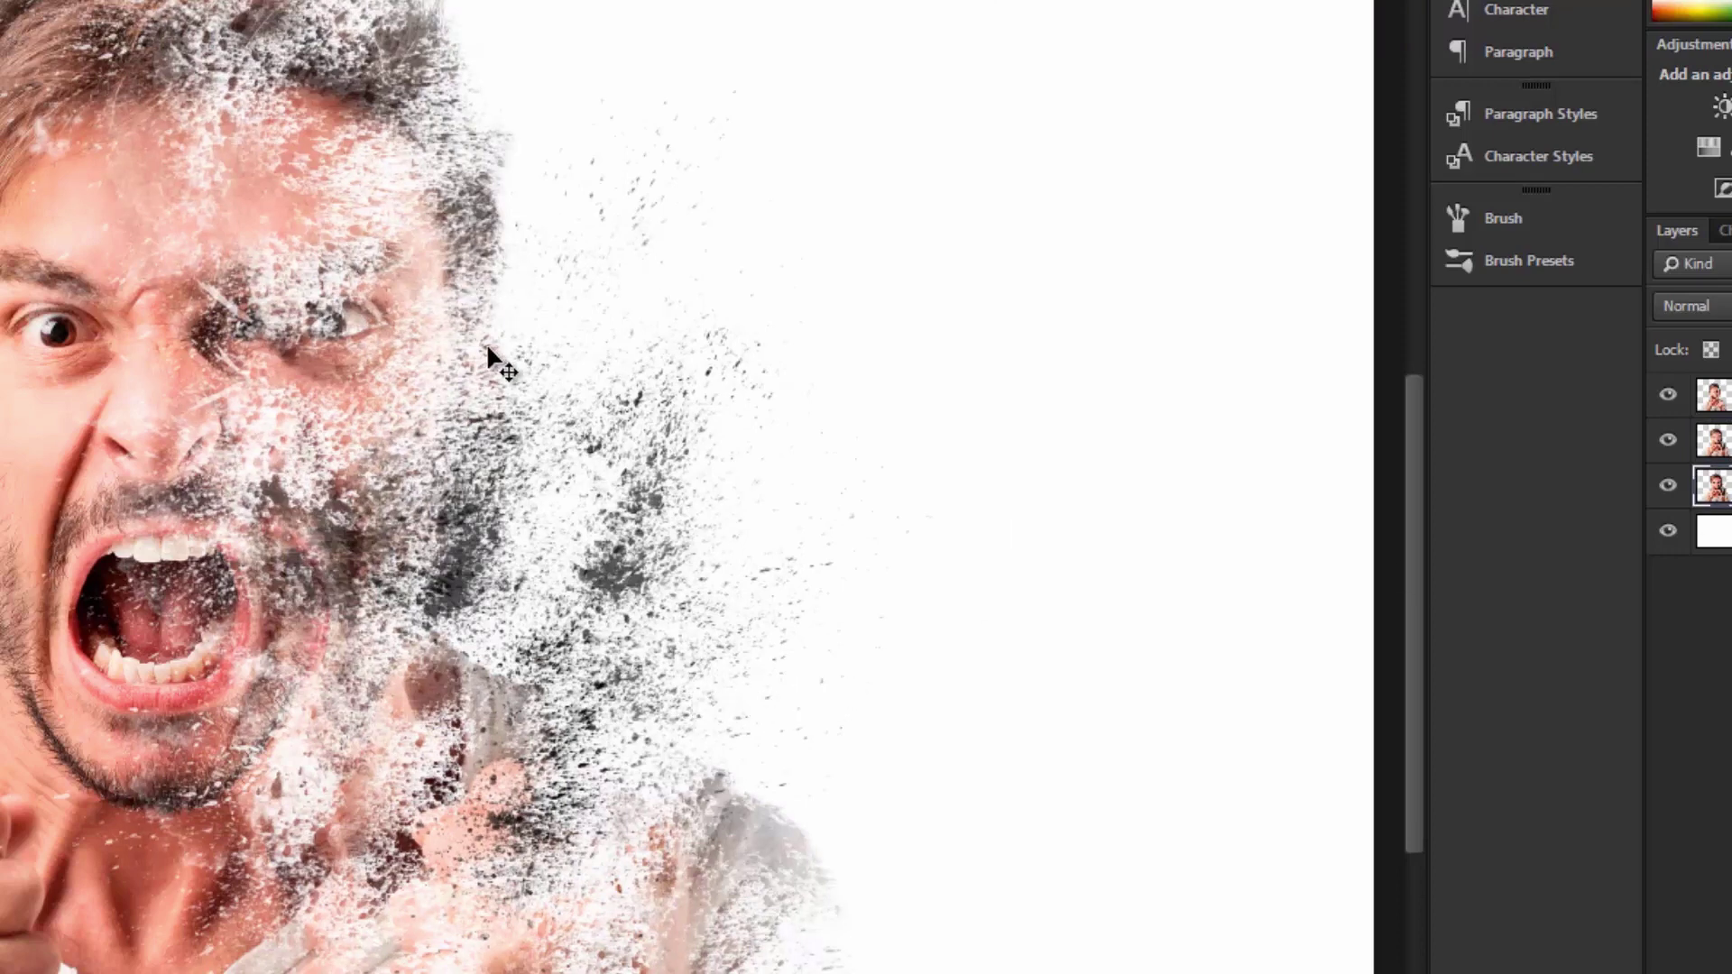
key("ctrl+t")
key("Return")
key("ctrl+t")
mouse_move(1001, 527)
left_mouse_down()
mouse_move(1145, 528)
mouse_move(1218, 476)
left_mouse_up()
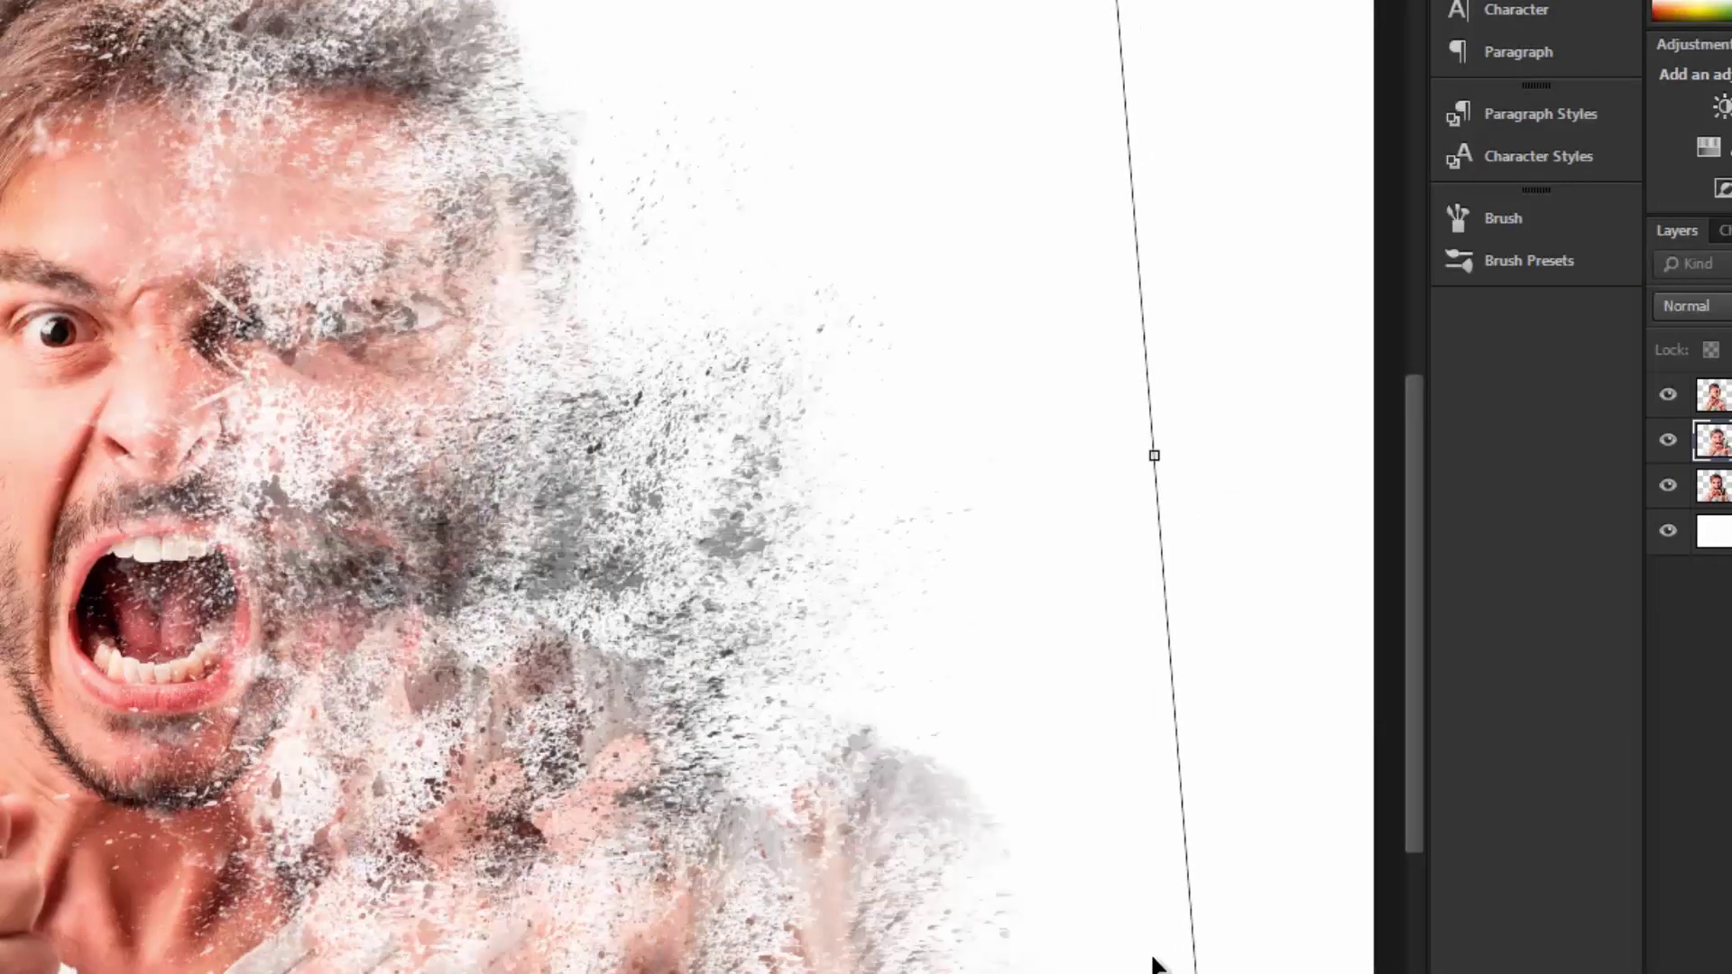
mouse_move(1154, 455)
left_mouse_down()
mouse_move(1232, 480)
mouse_move(1071, 483)
mouse_move(1156, 483)
mouse_move(1113, 498)
left_mouse_up()
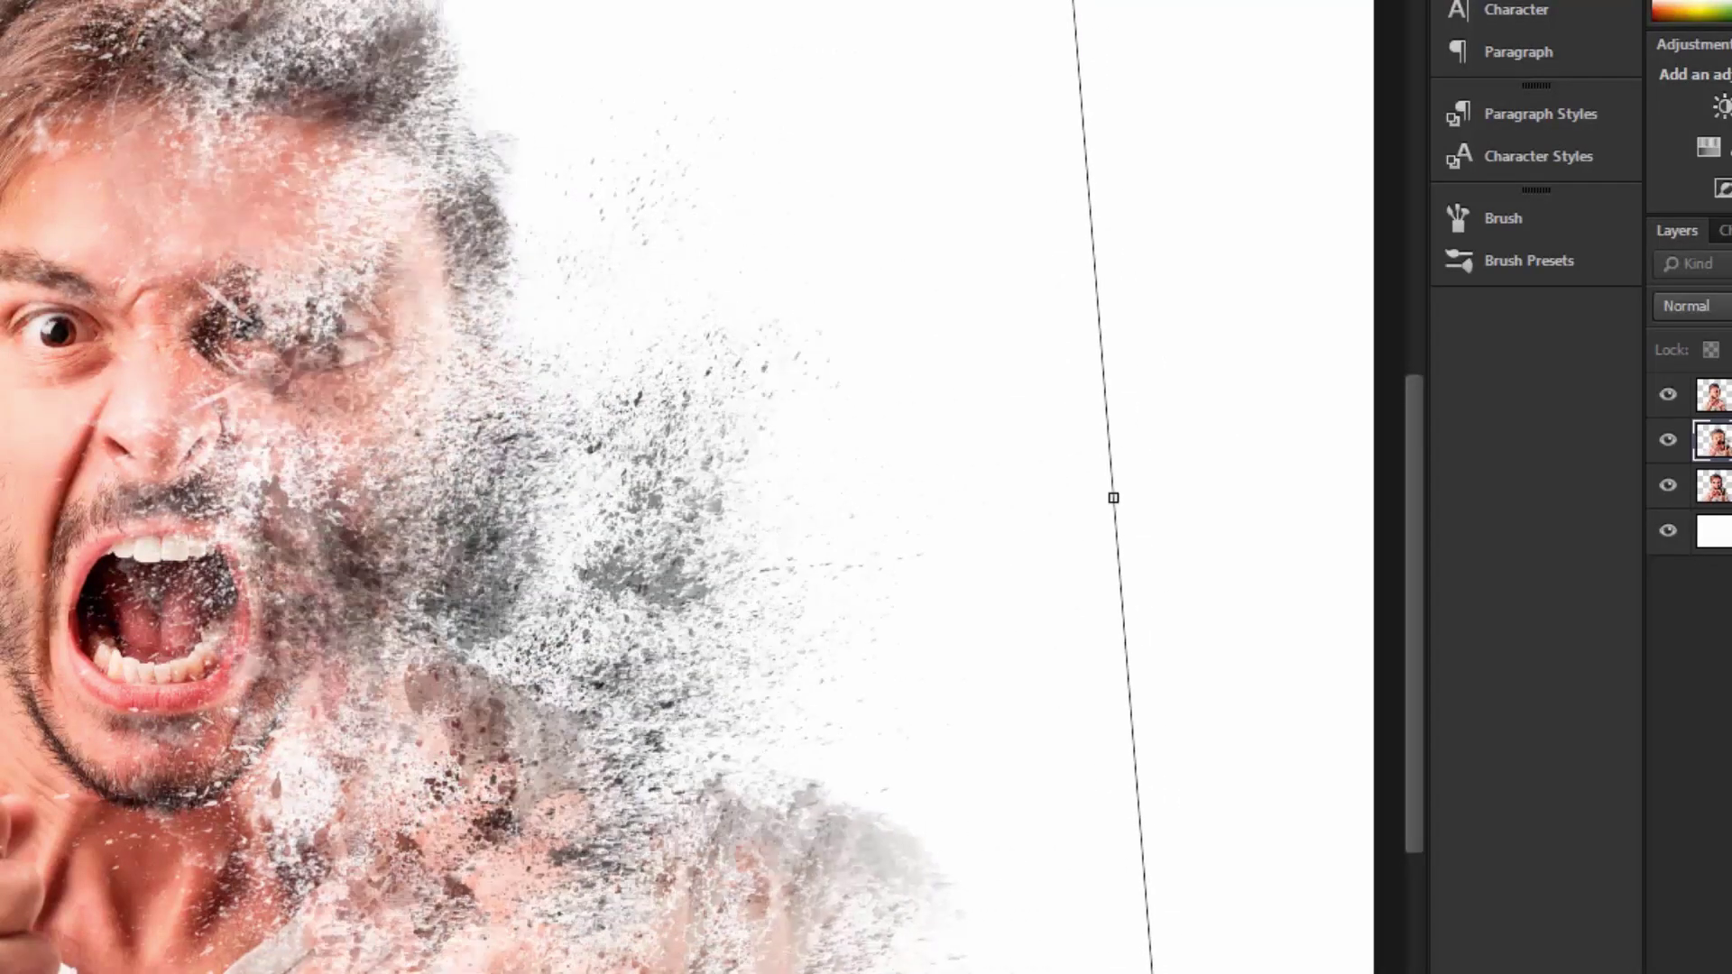
left_click_drag(1113, 498, 1245, 486)
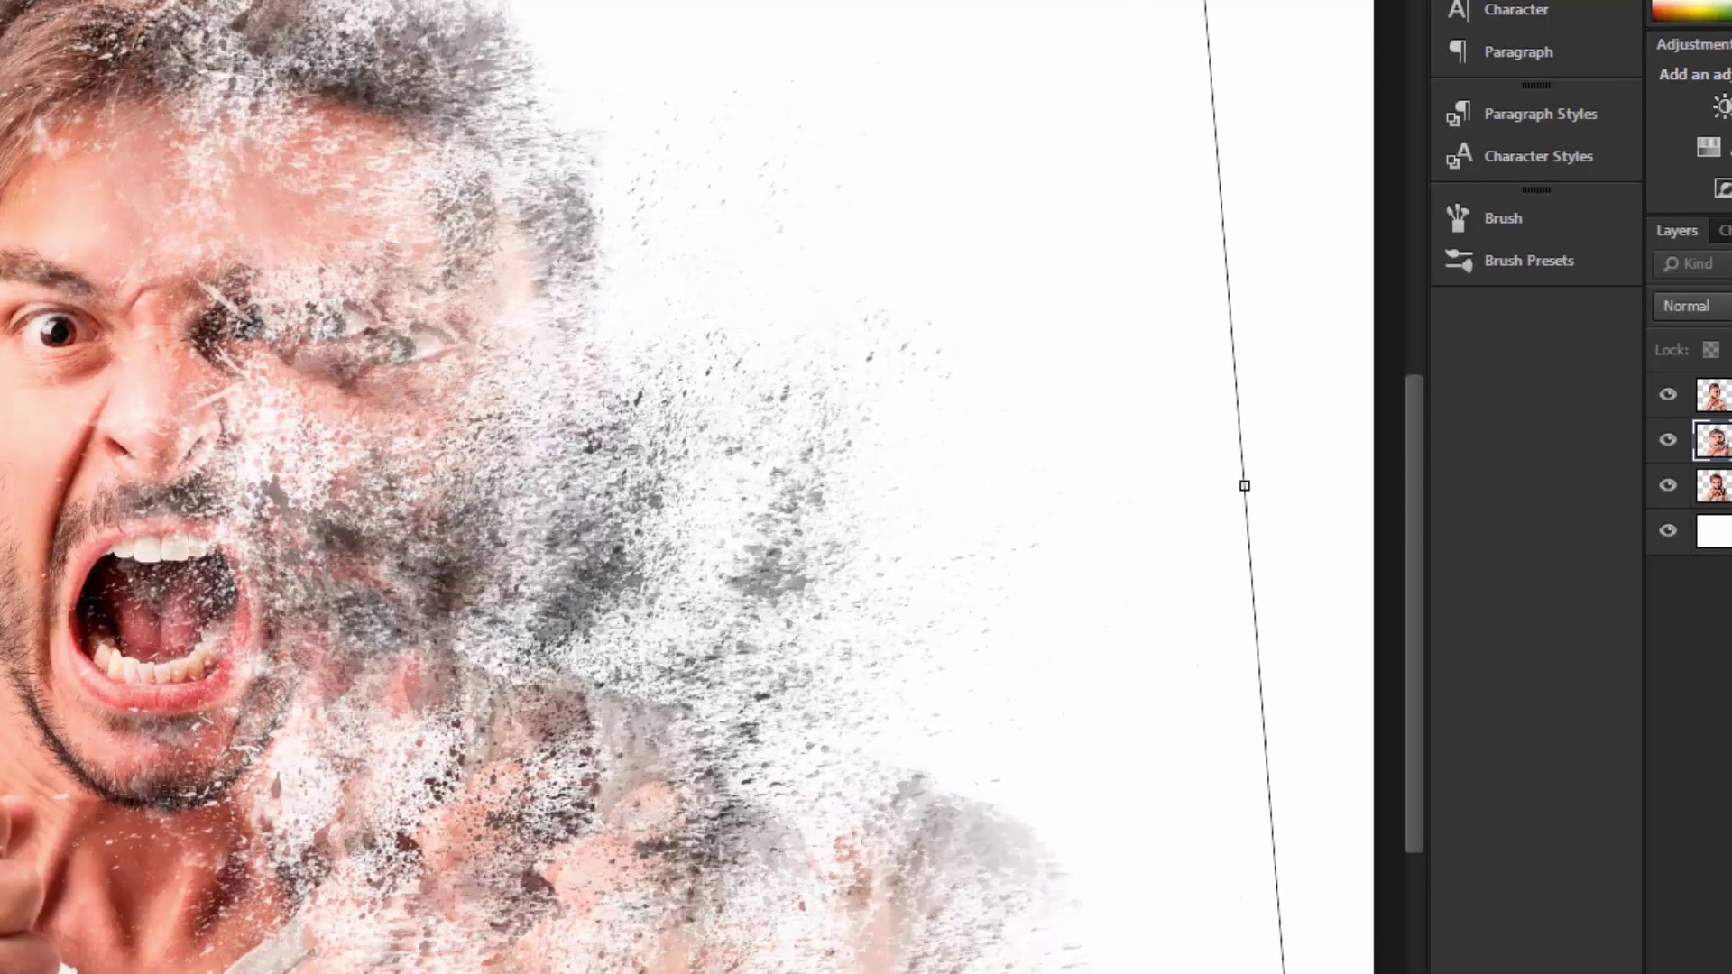
left_click(442, 340)
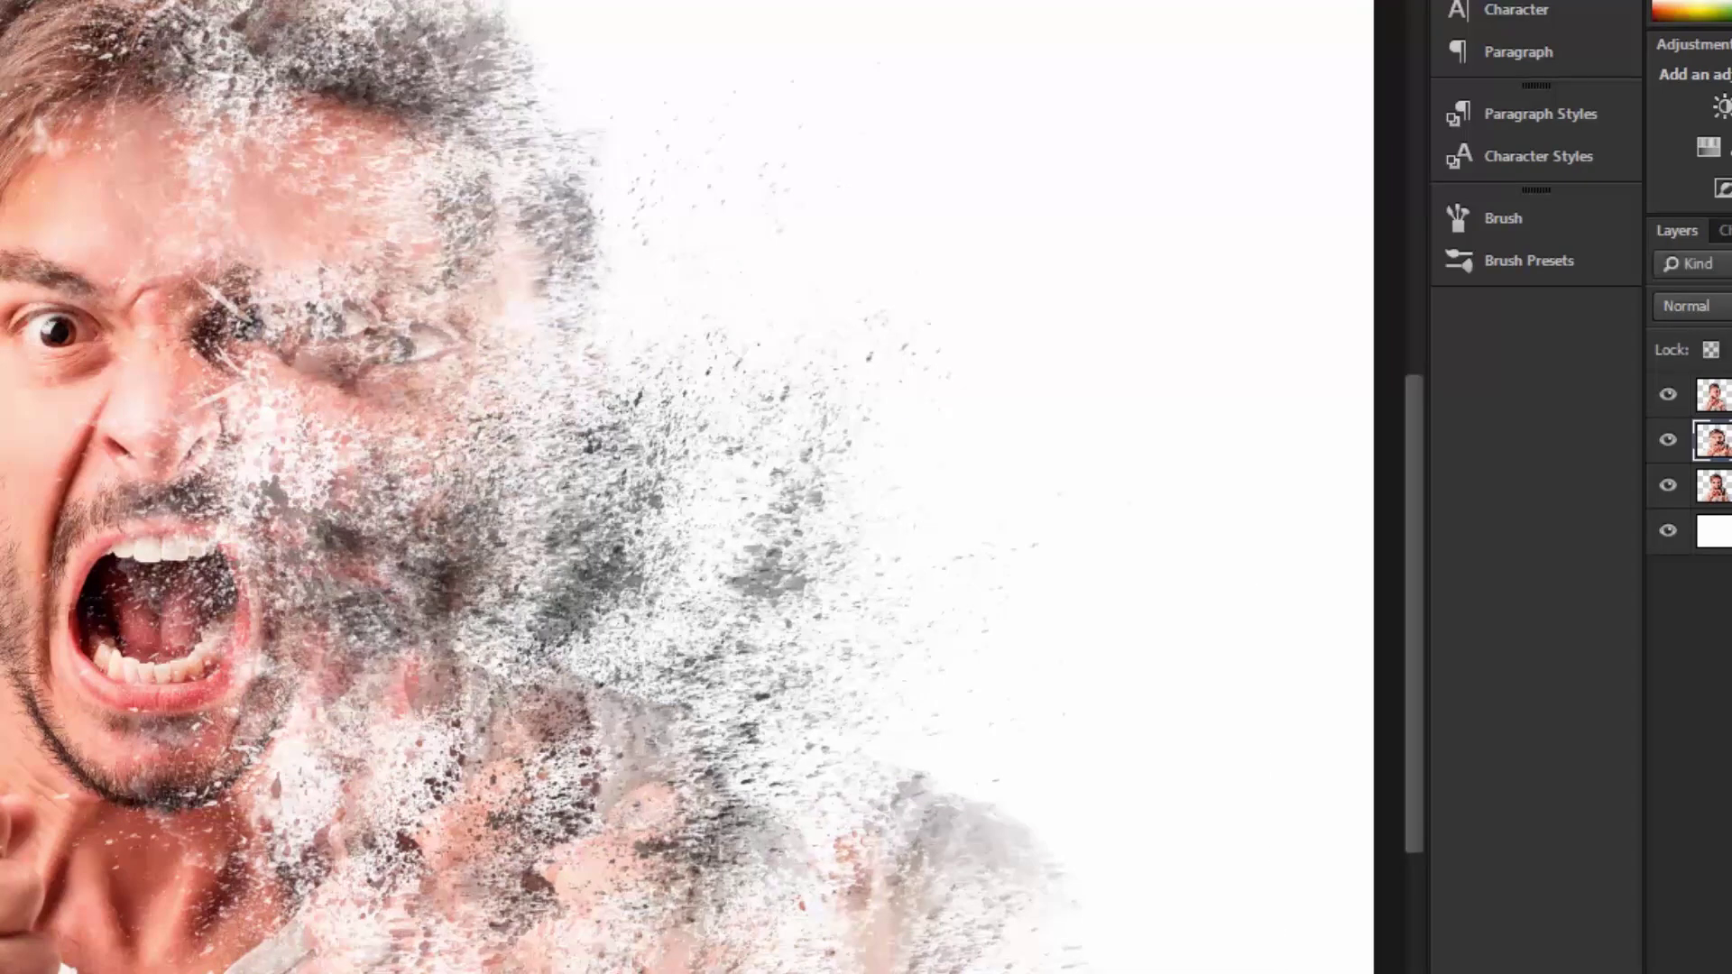
Stretch the lower particle layer wider and apply the transformation
key("ctrl+t")
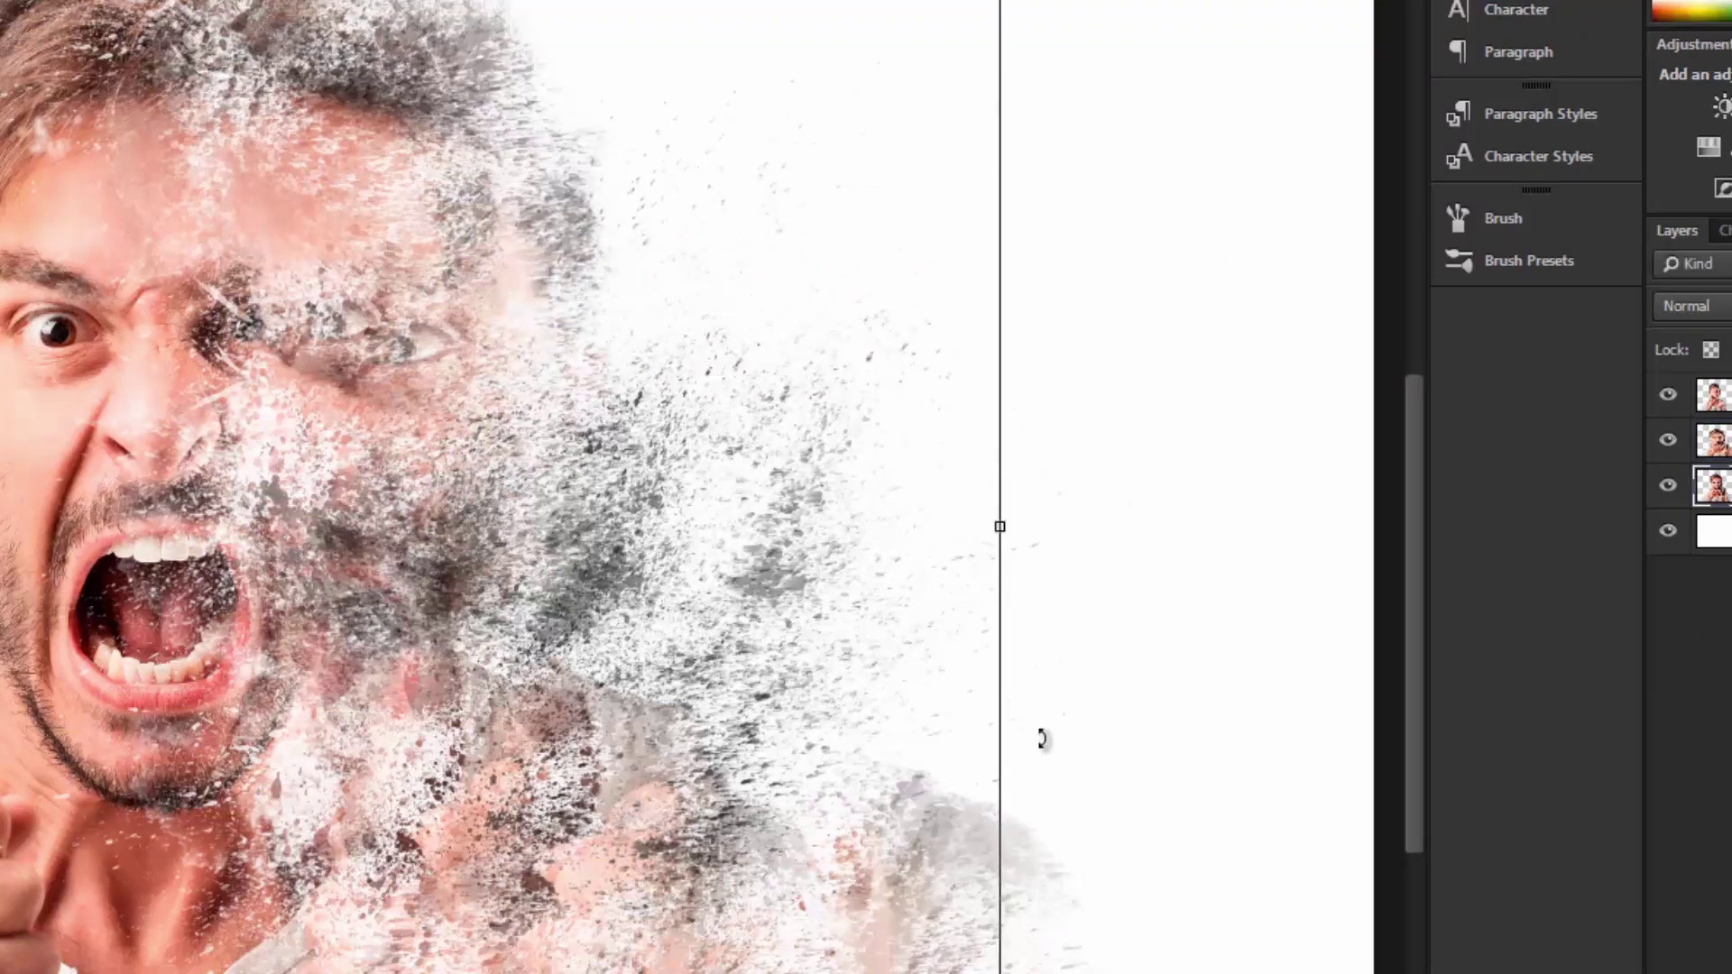
mouse_move(995, 530)
left_mouse_down()
mouse_move(1088, 485)
mouse_move(1021, 530)
mouse_move(952, 536)
left_mouse_up()
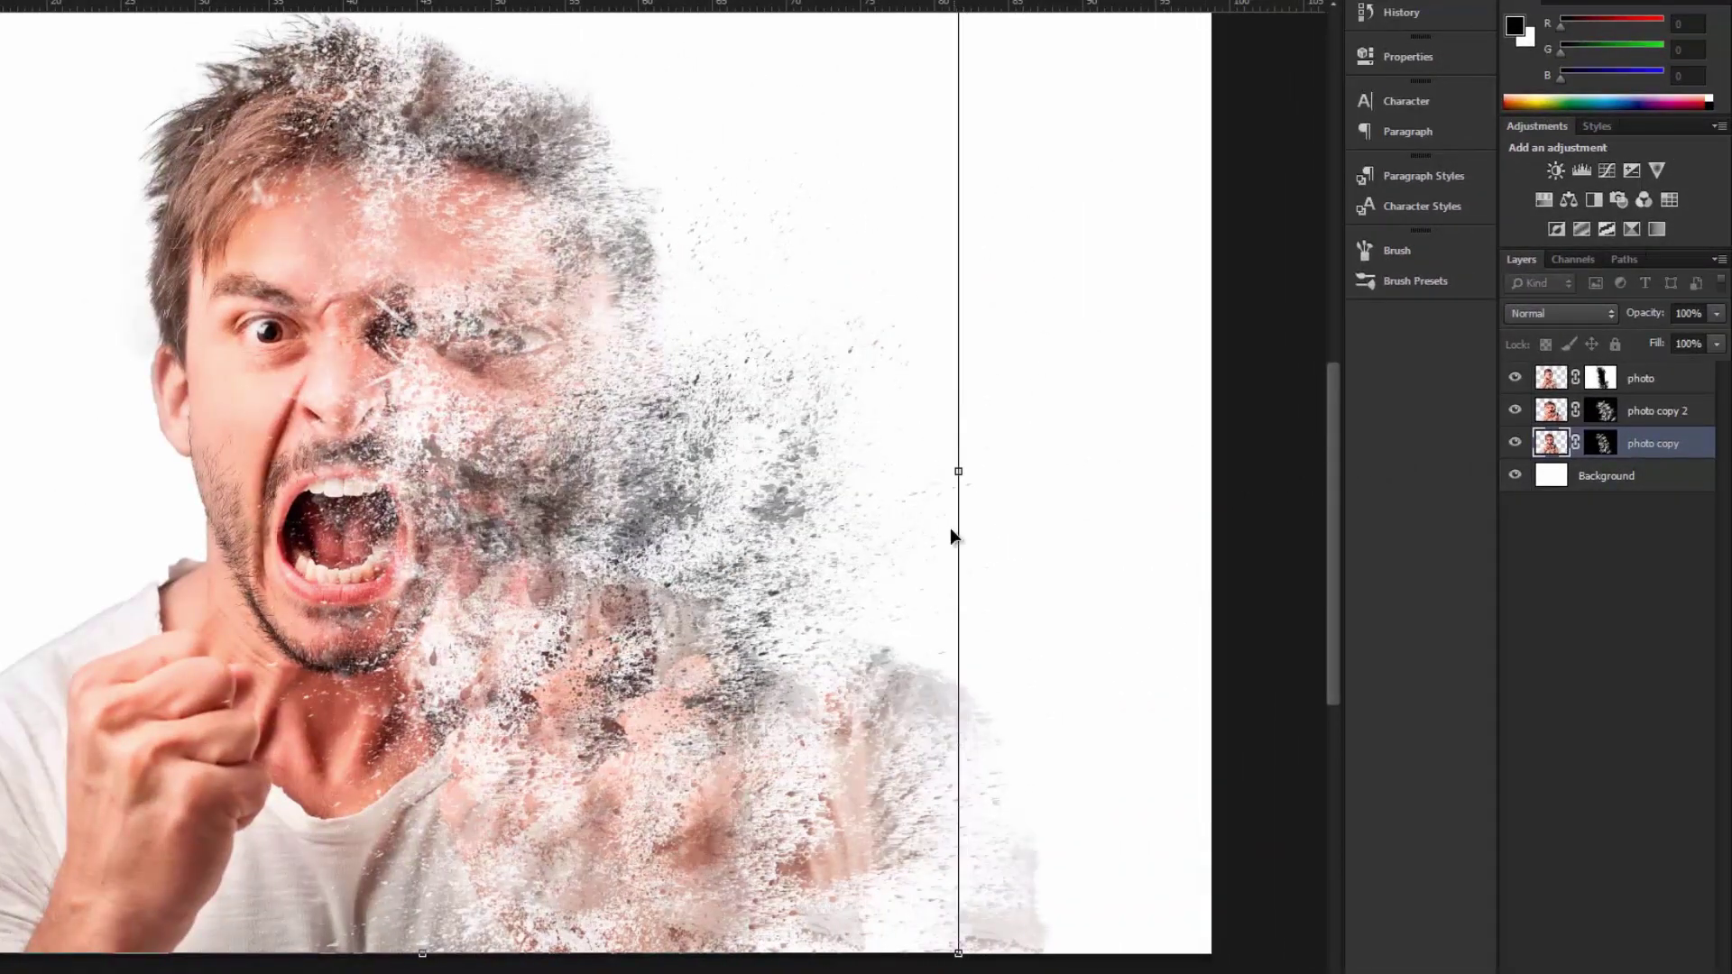
key("v")
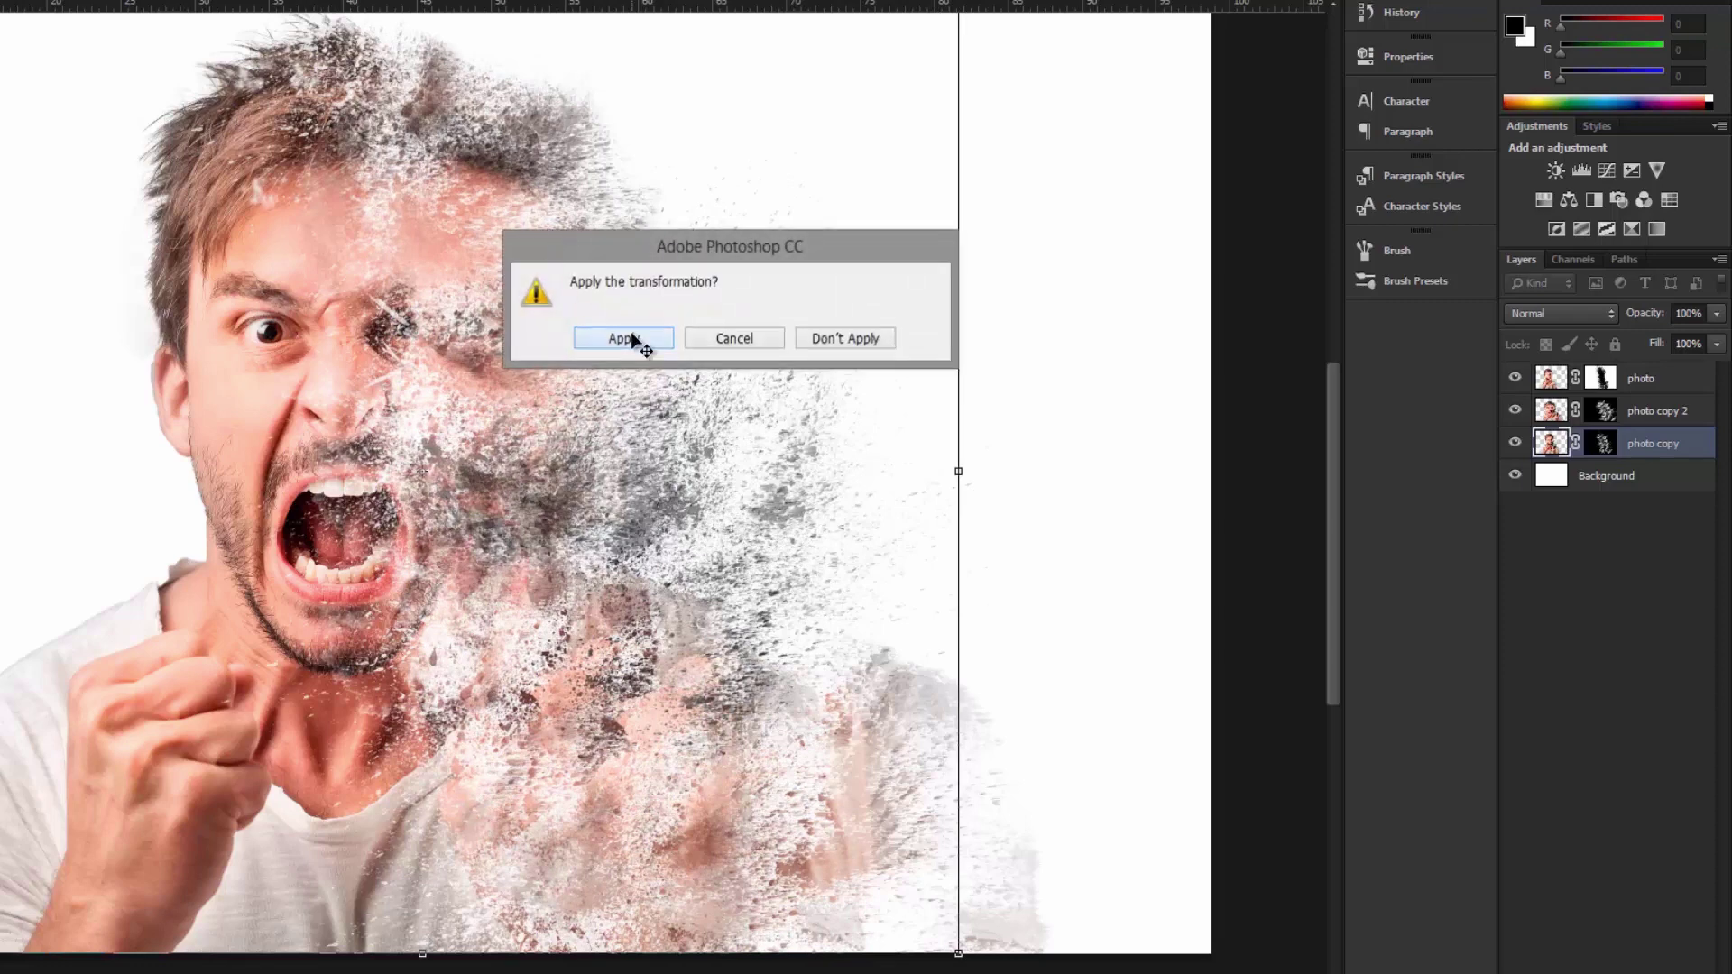
left_click(629, 333)
Rotate the photo copy layer about 0.74°, nudge it up-left, and apply
key("ctrl+t")
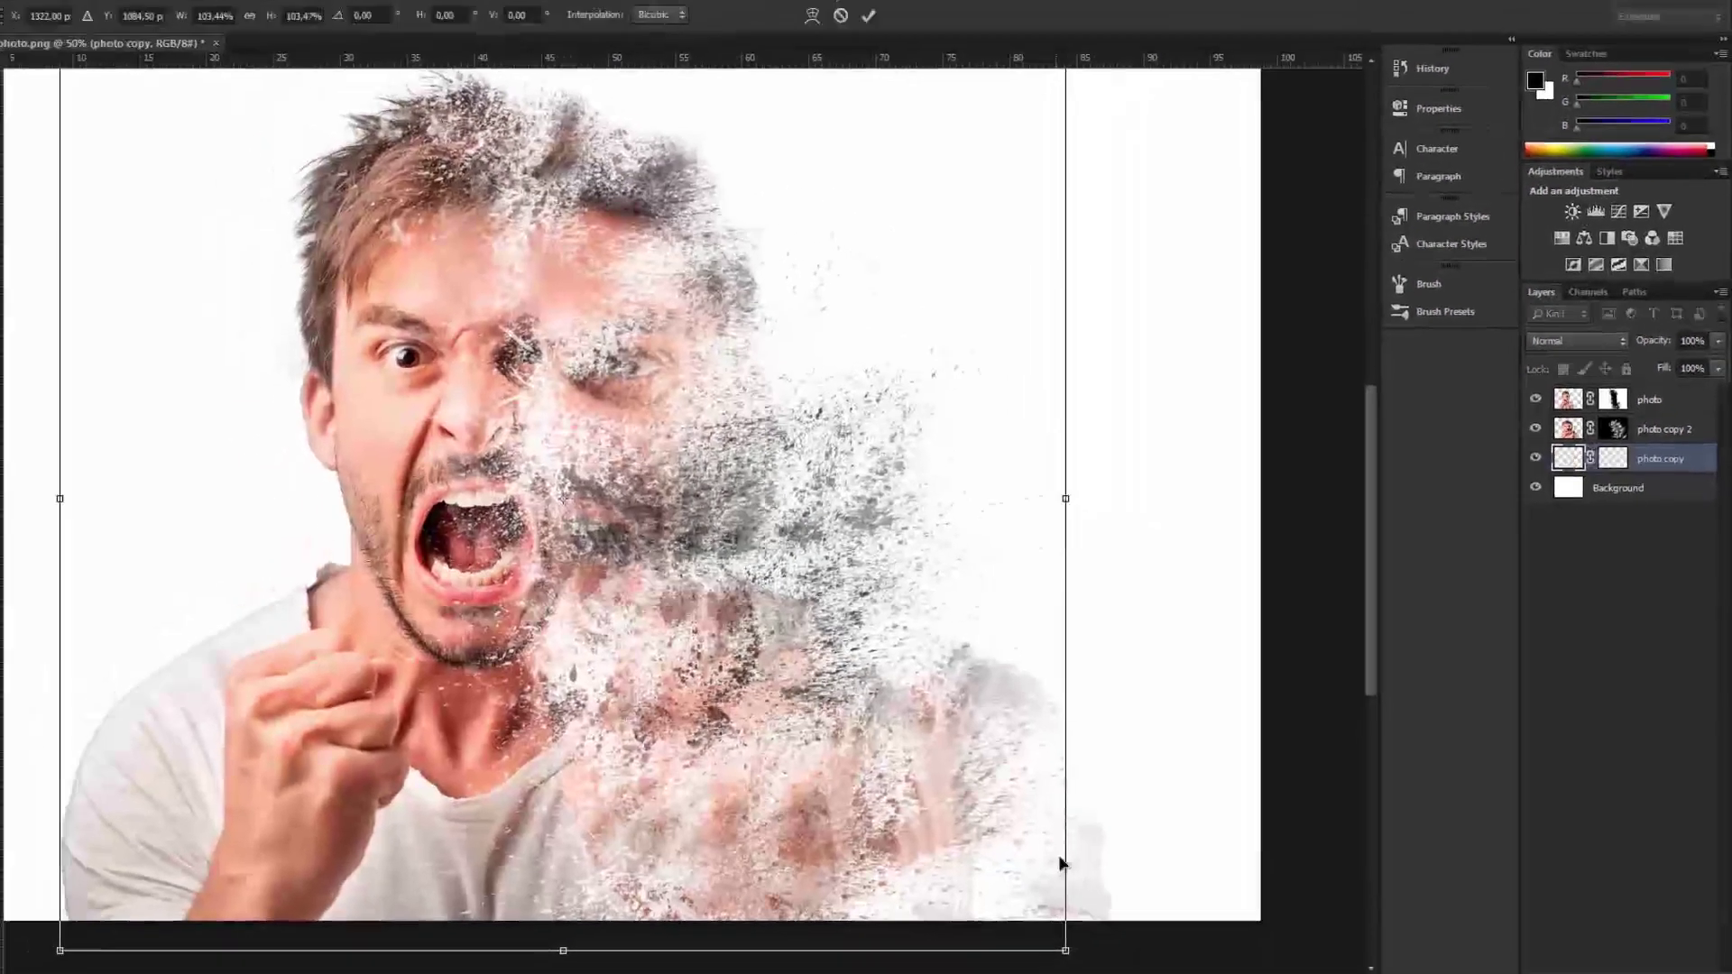
left_click_drag(958, 954, 1152, 739)
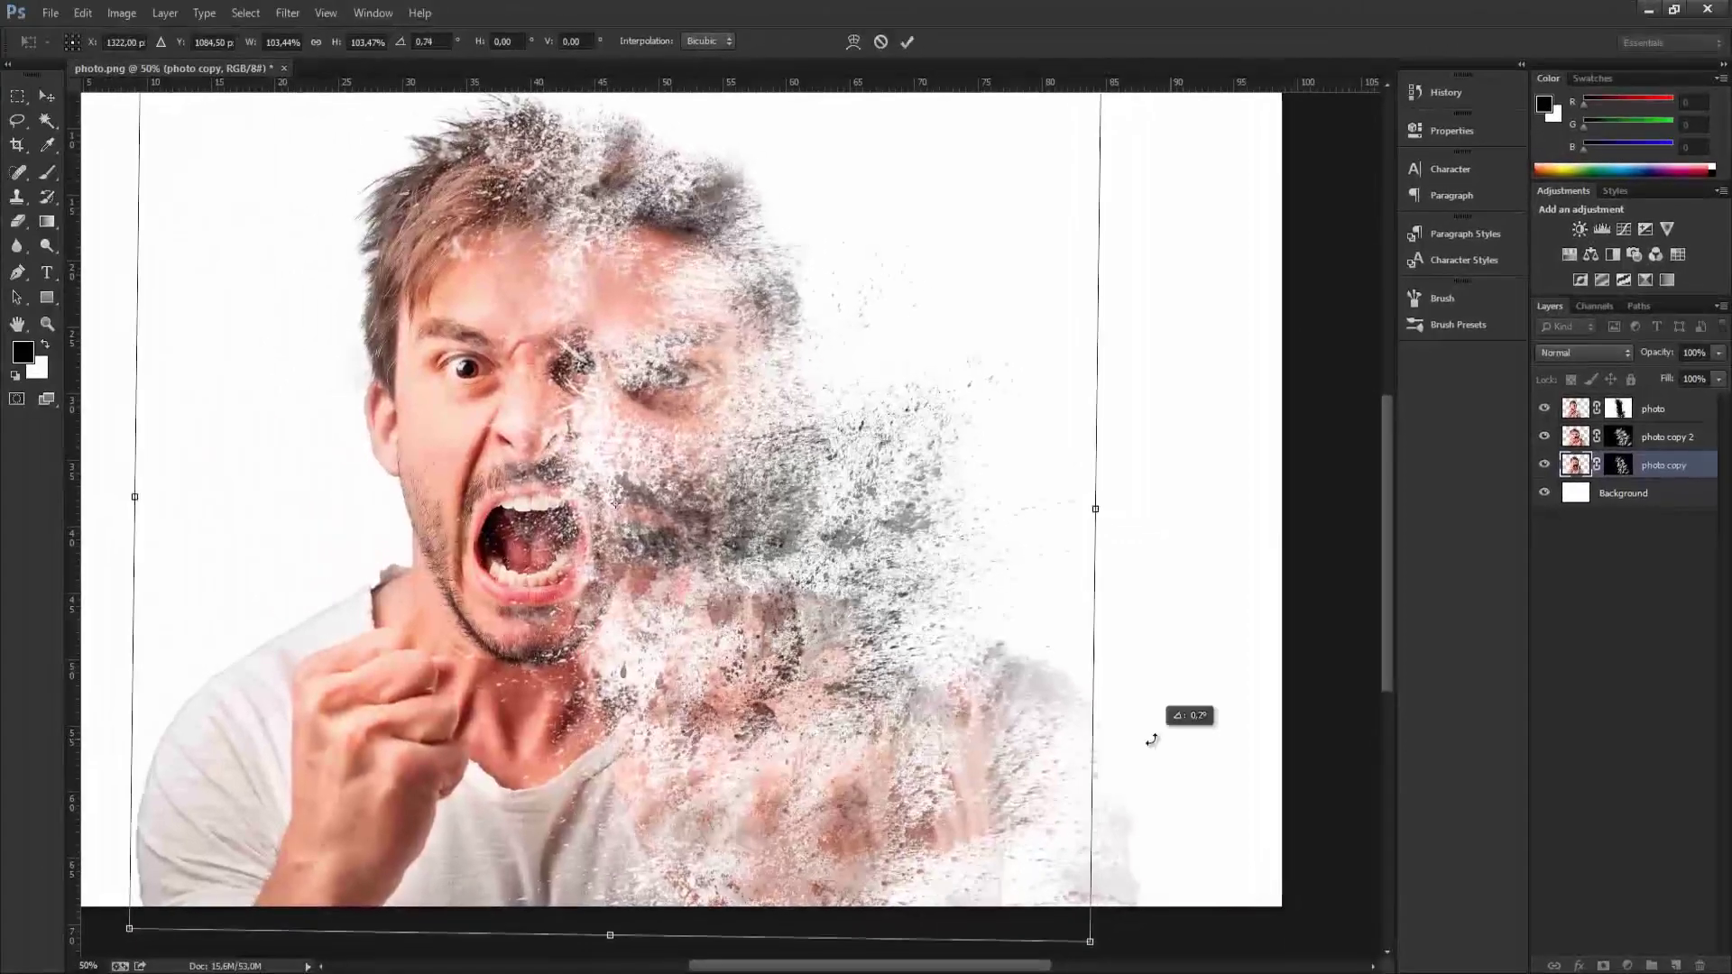
left_click_drag(692, 294, 682, 291)
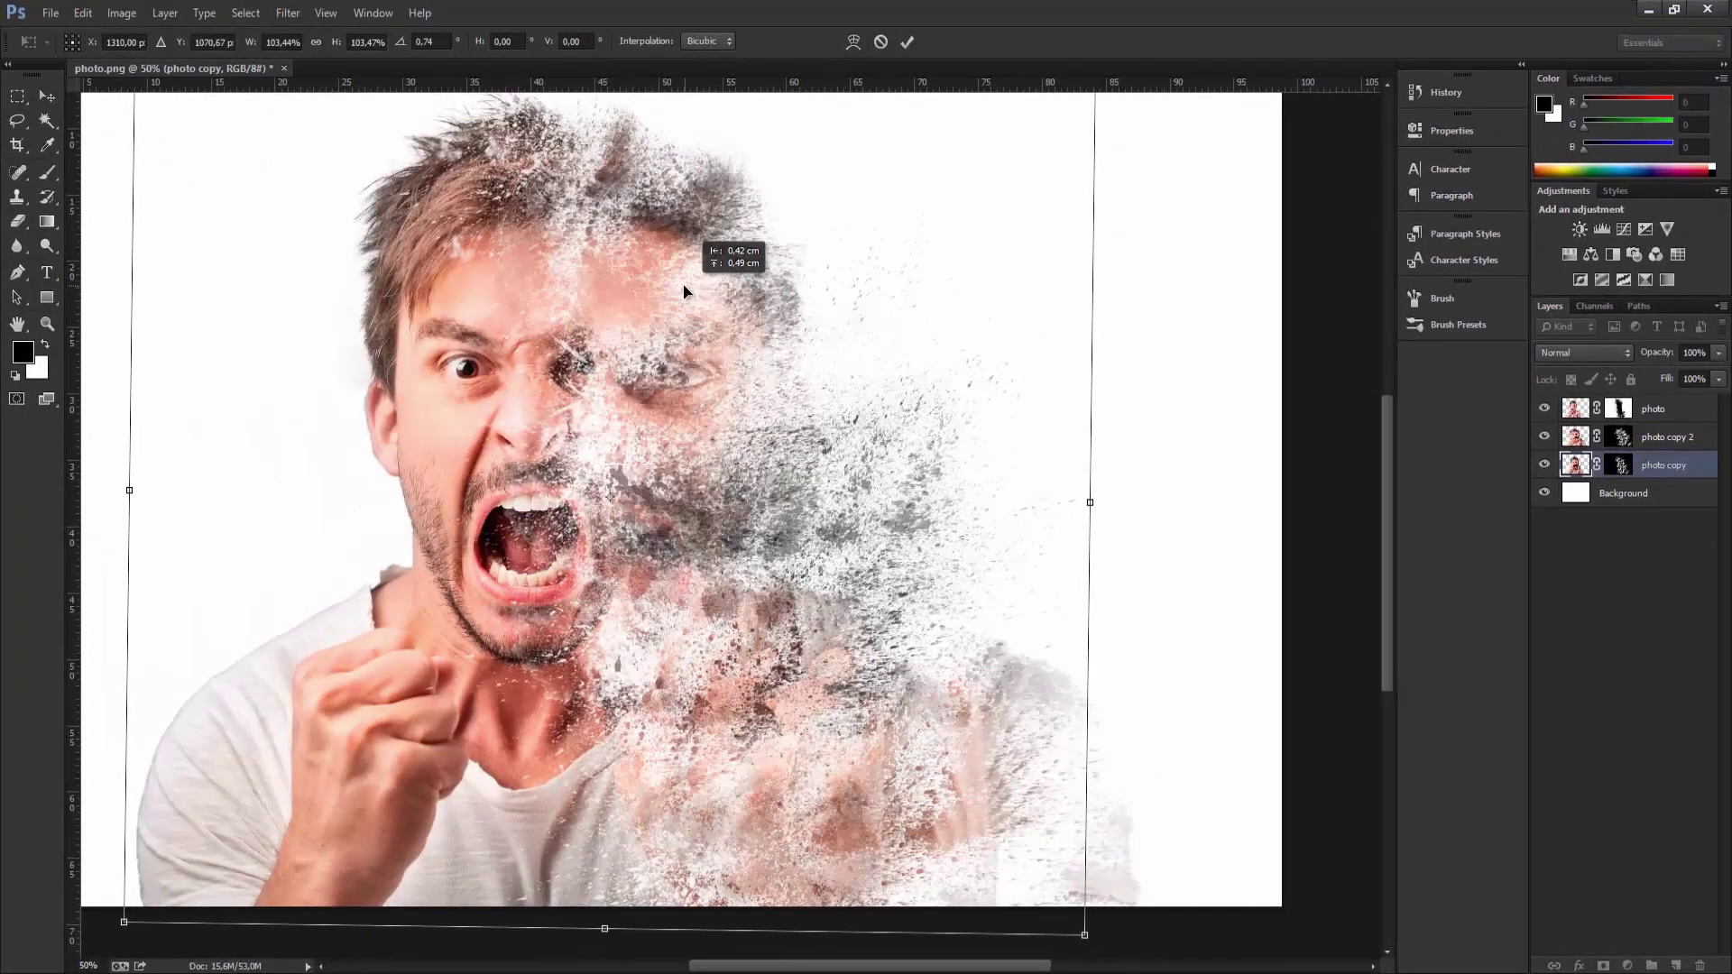
key("v")
left_click(794, 374)
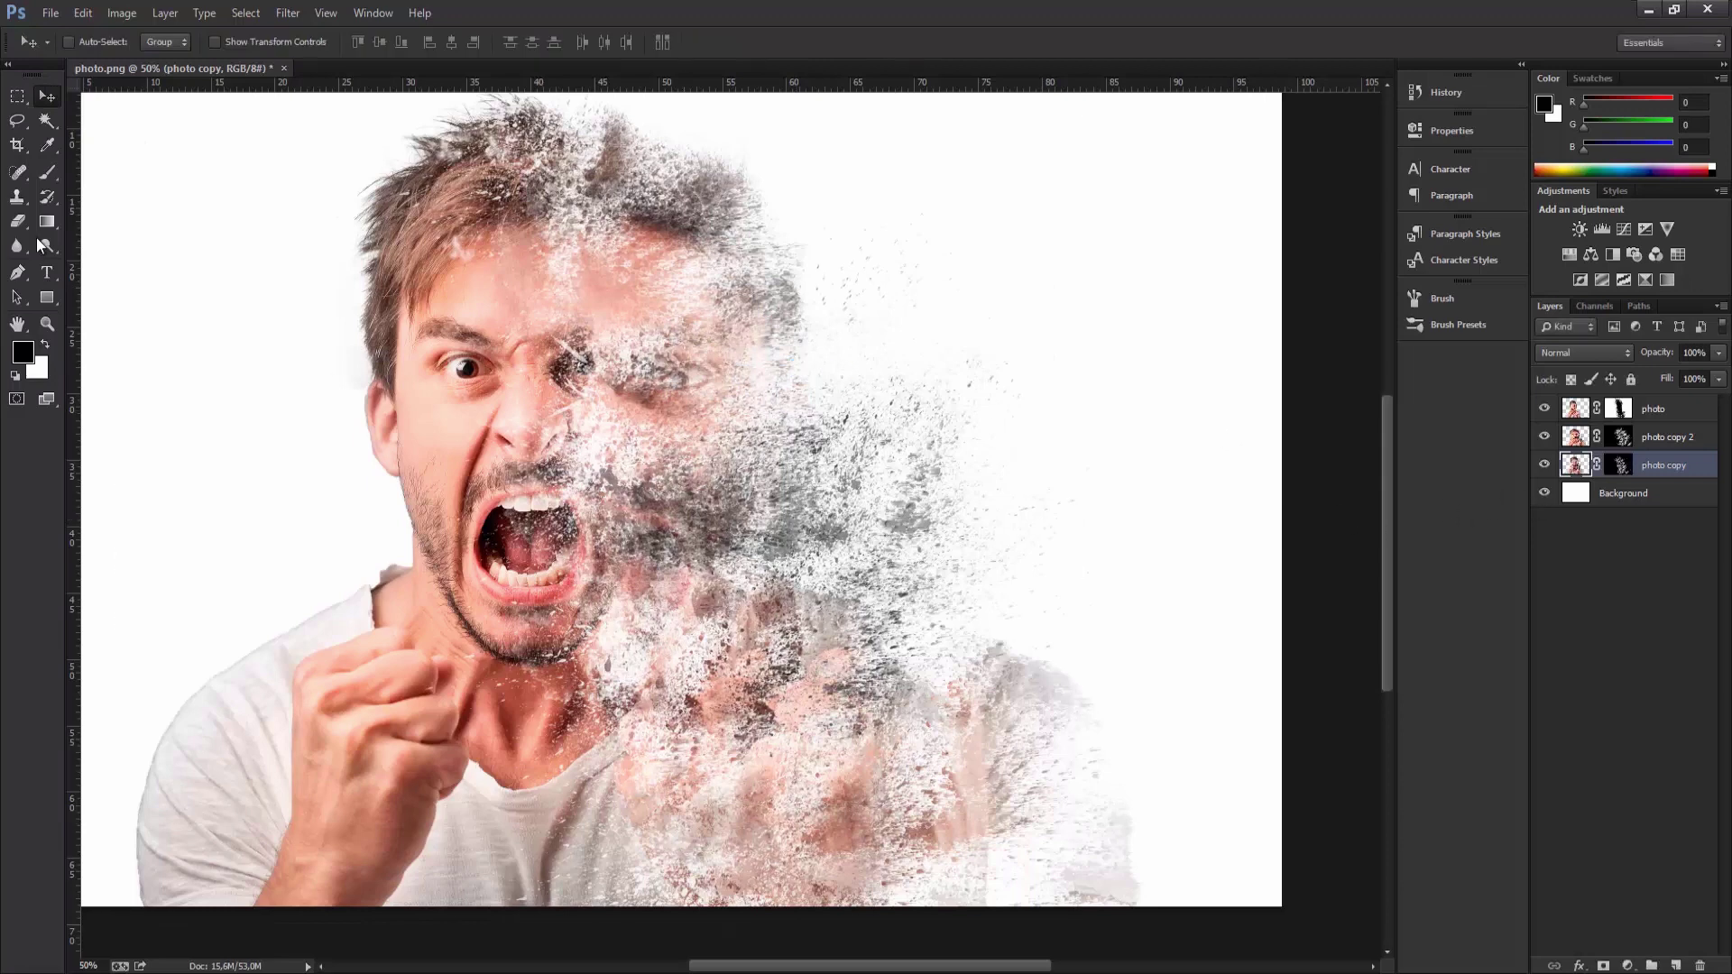
Paint black on the photo copy mask over the face, then paint photo copy 2's mask
left_click(49, 172)
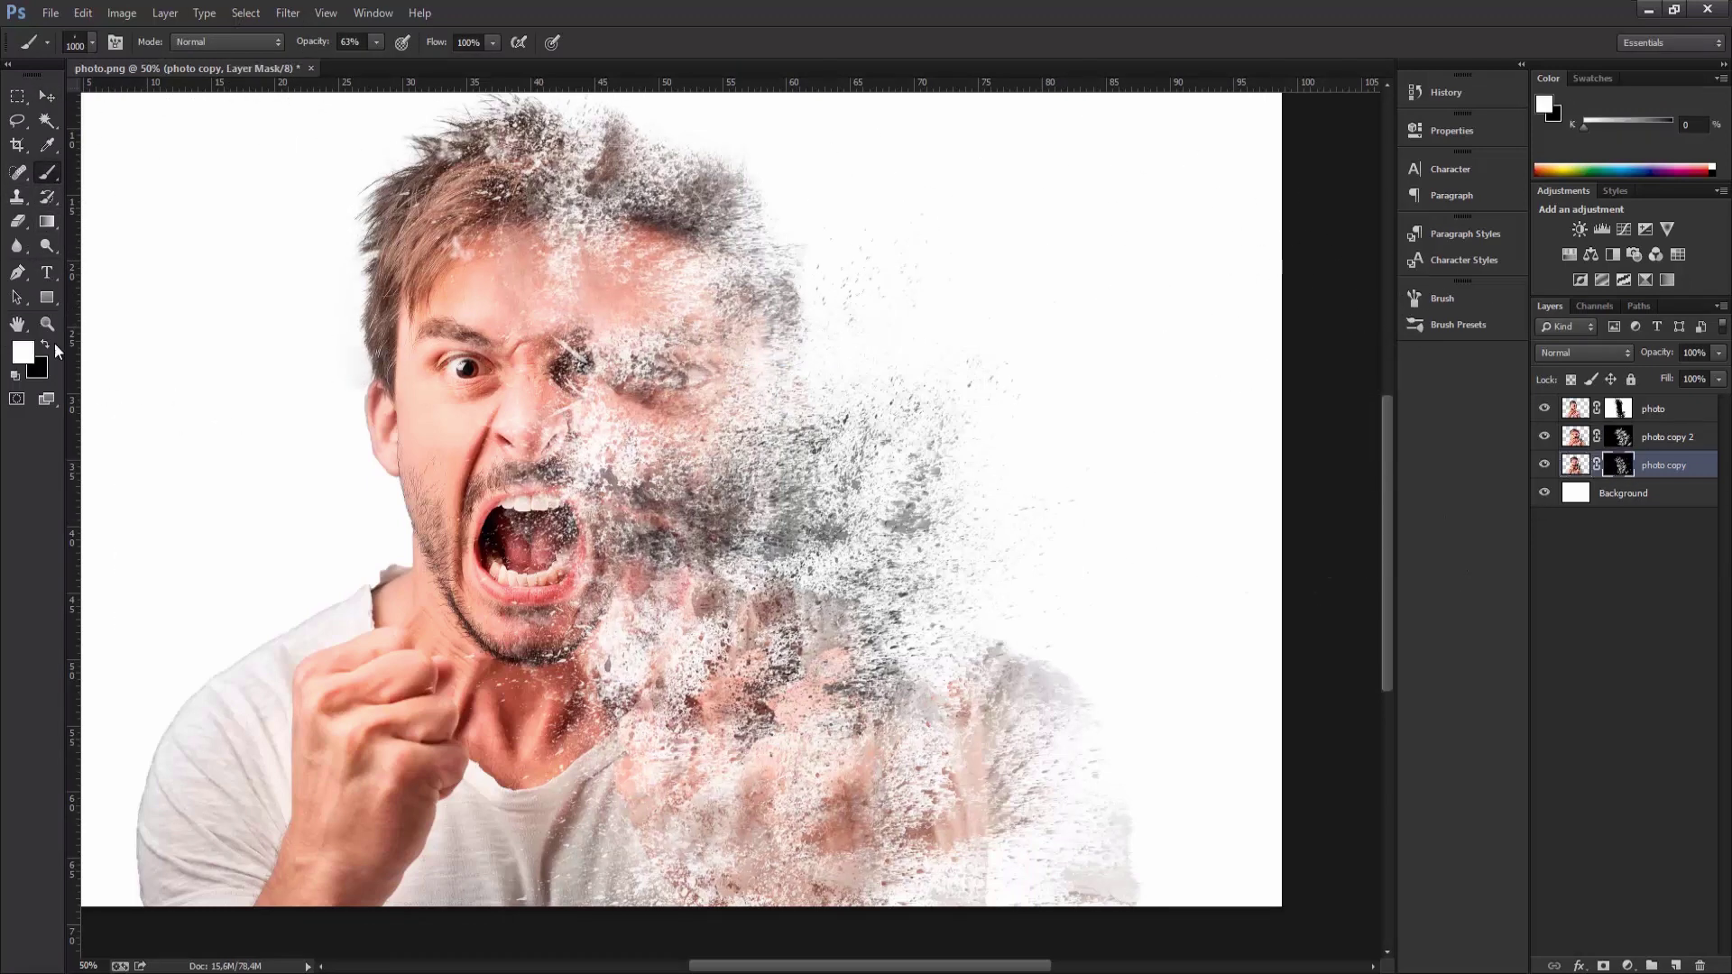
left_click(45, 346)
mouse_move(587, 560)
left_mouse_down()
mouse_move(663, 334)
mouse_move(966, 659)
mouse_move(1044, 387)
mouse_move(794, 262)
mouse_move(803, 289)
mouse_move(745, 266)
mouse_move(812, 451)
mouse_move(766, 361)
mouse_move(830, 235)
mouse_move(939, 239)
left_mouse_up()
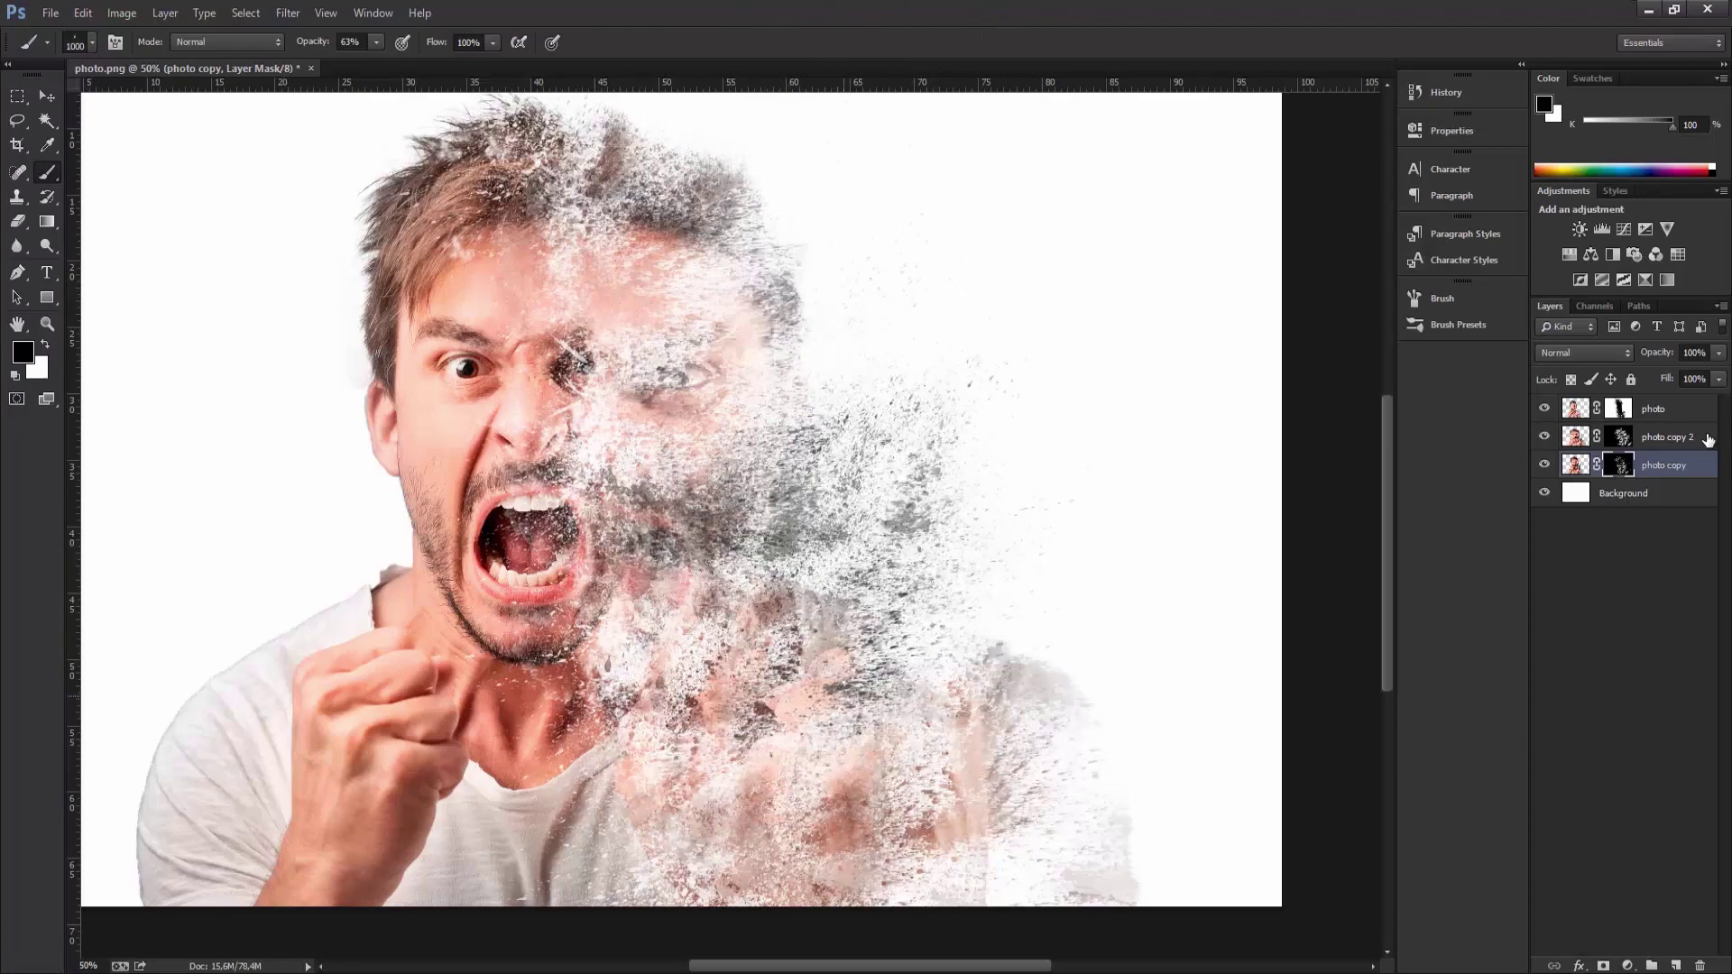
left_click(1618, 436)
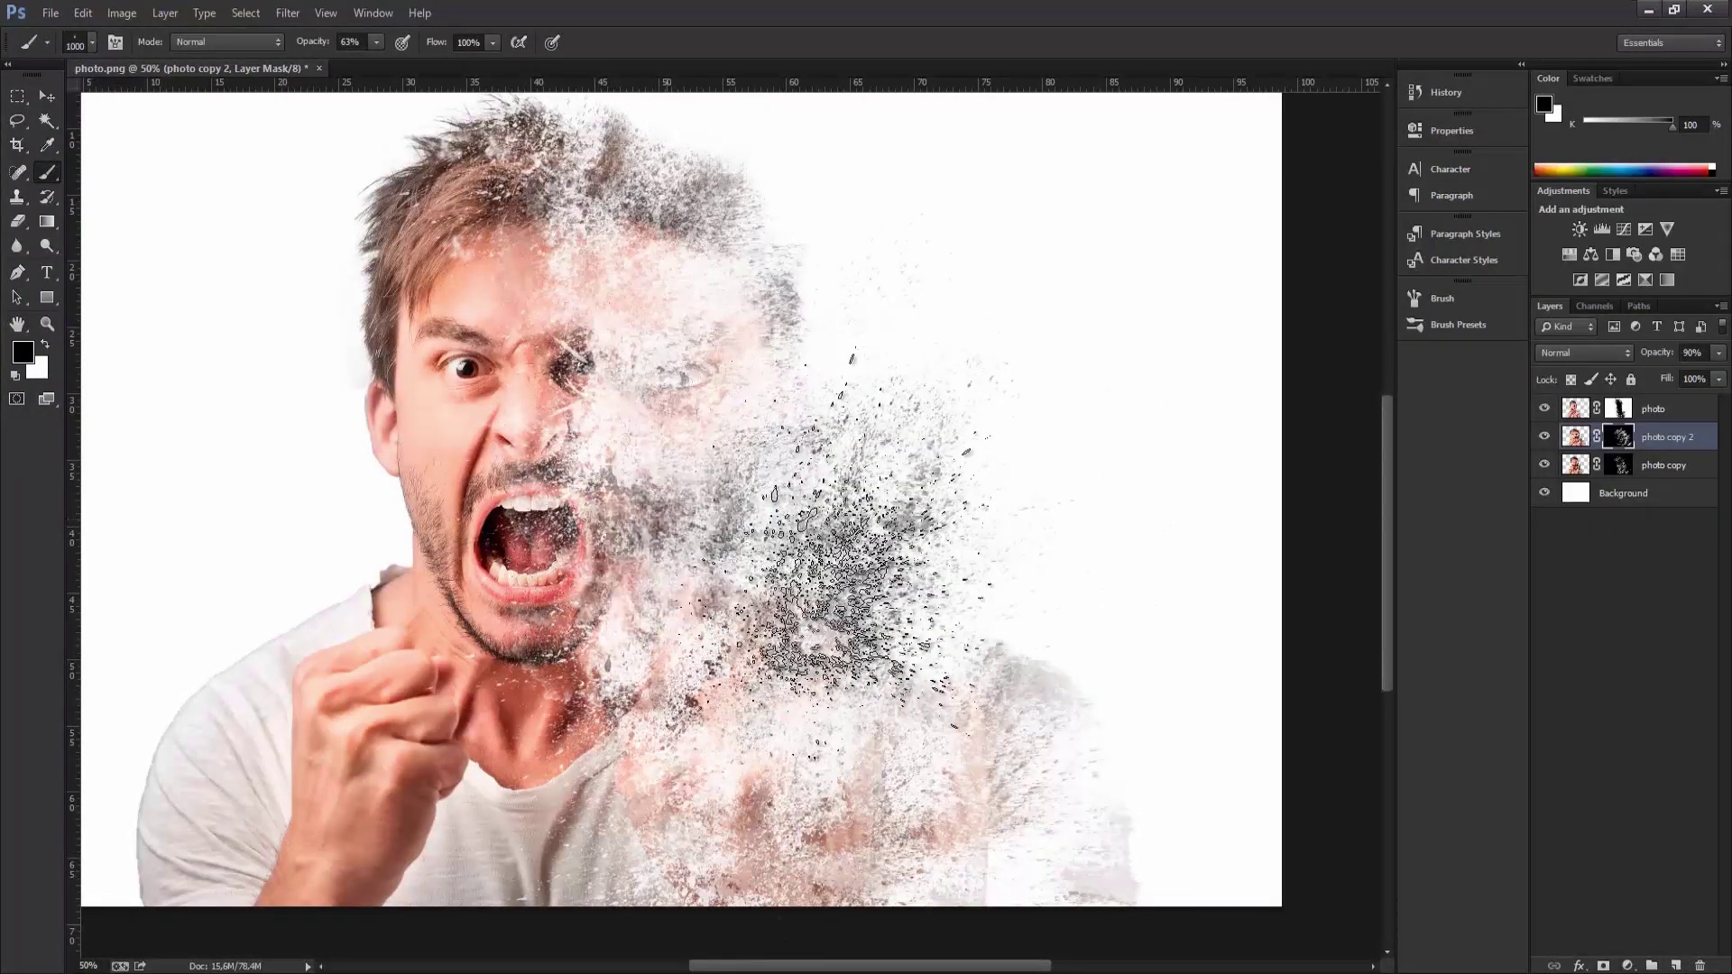
left_click_drag(719, 341, 893, 388)
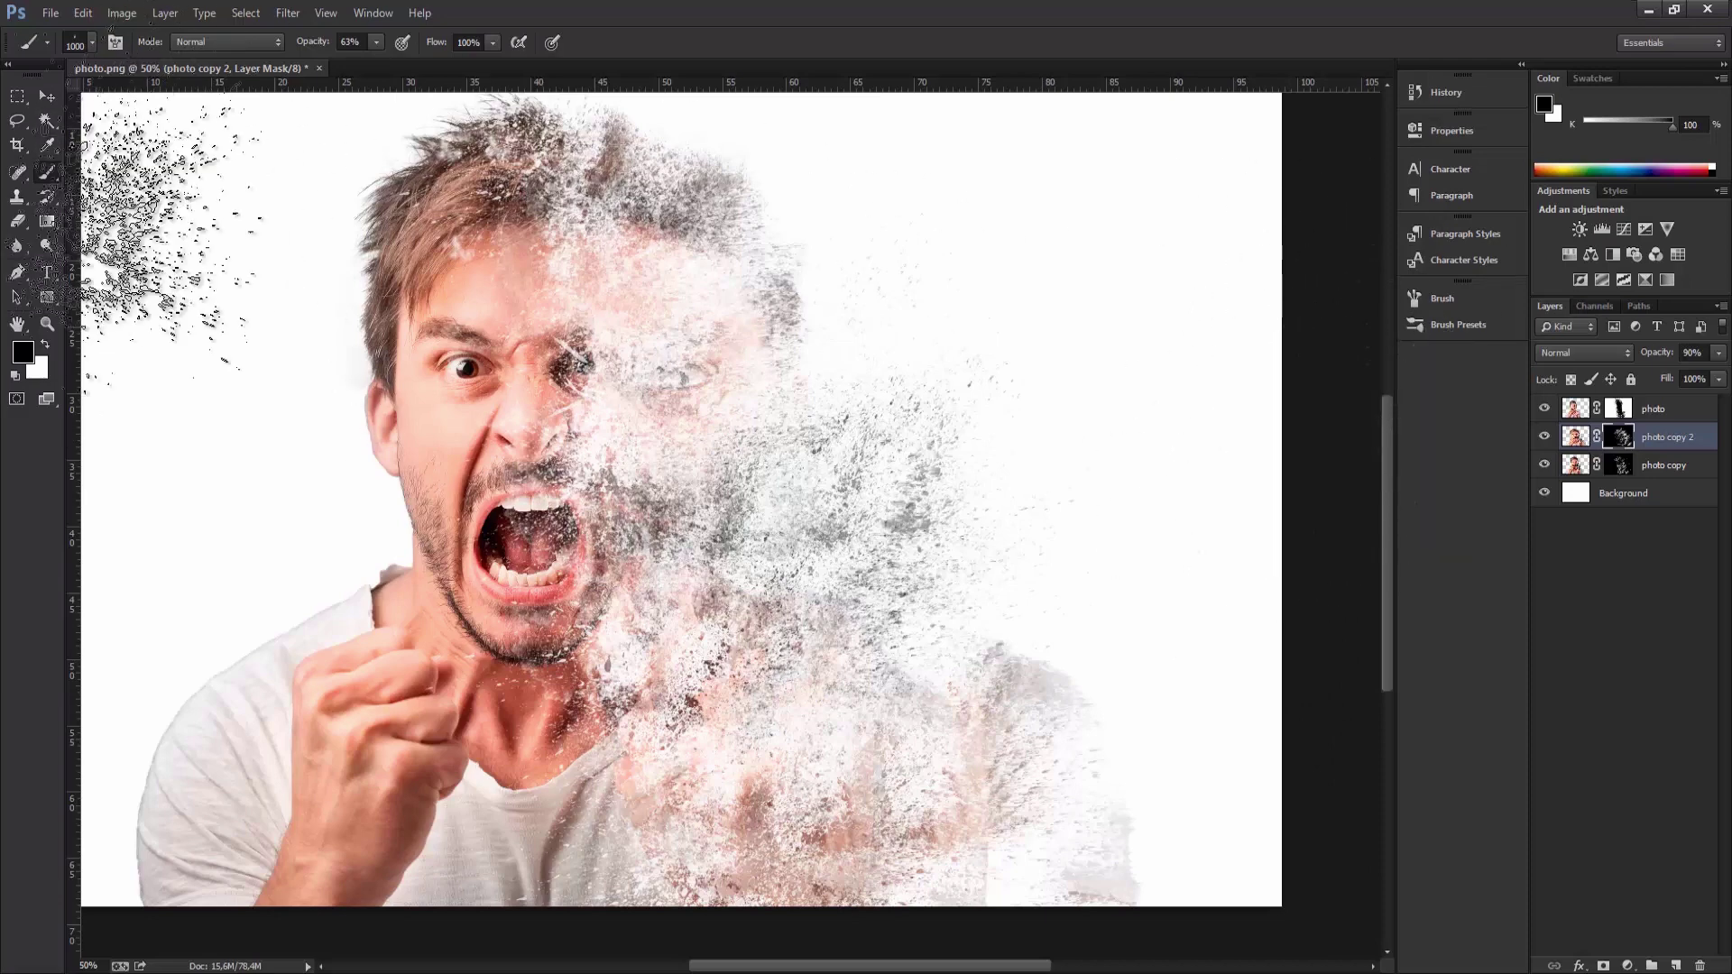
Set white foreground, replace the brushes with the M Brushes library, and size the brush to 419 px
left_click(44, 343)
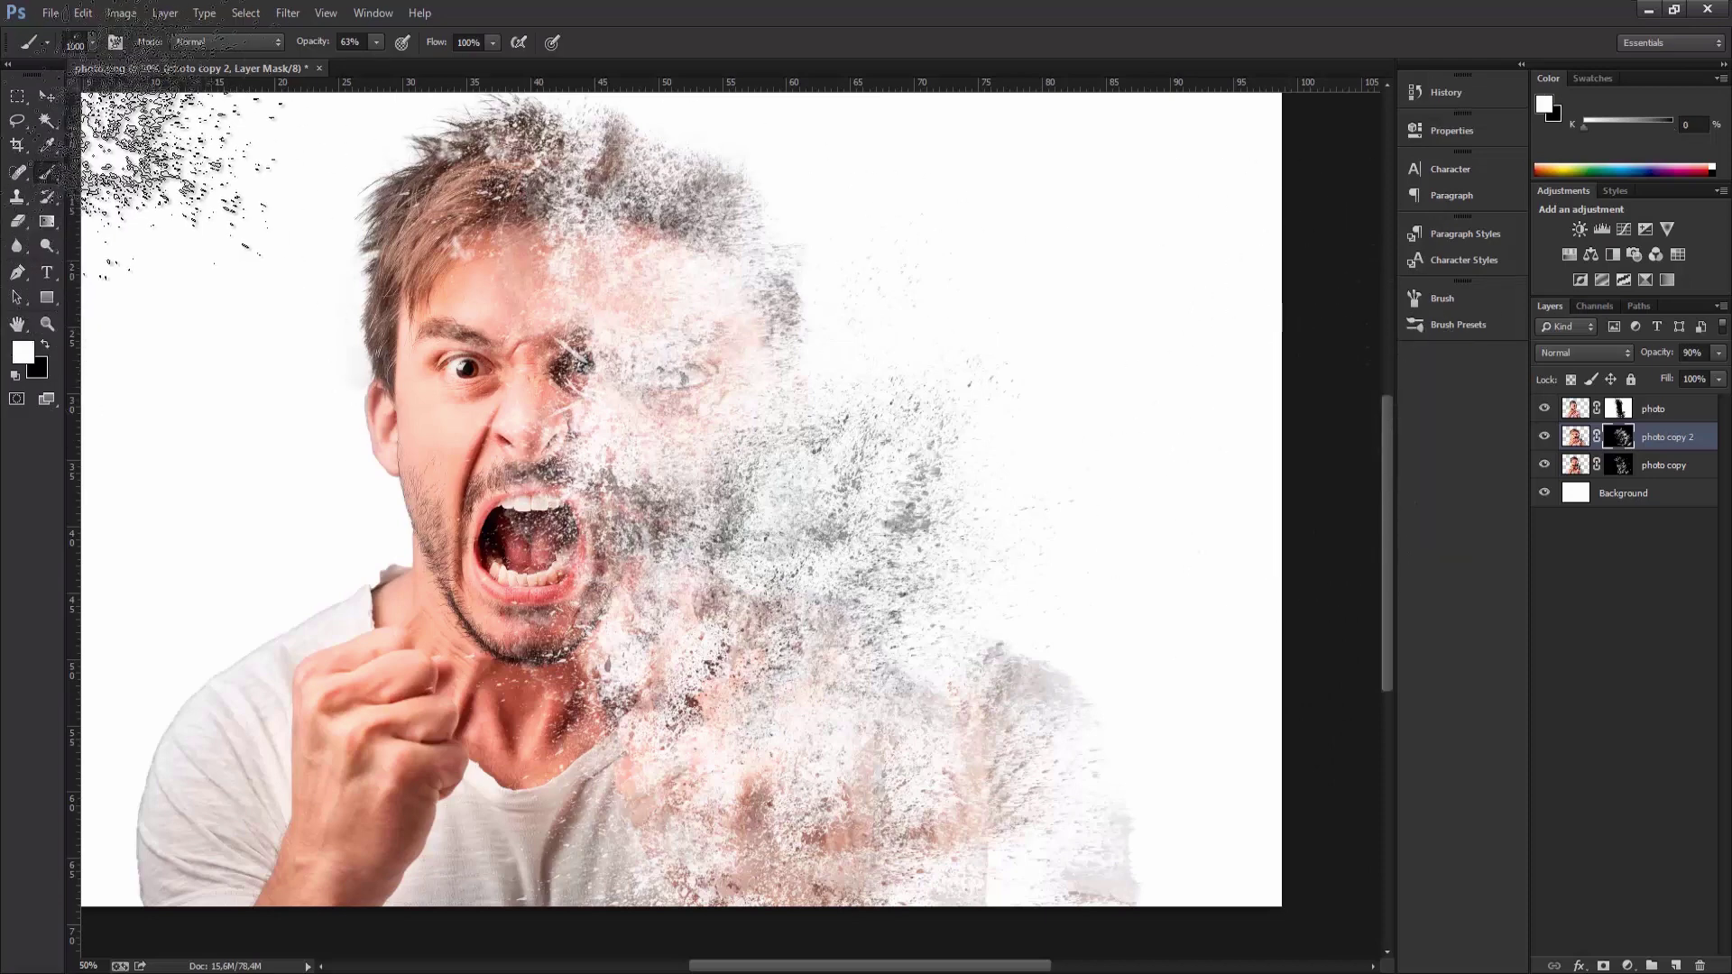
left_click(92, 42)
left_click(233, 75)
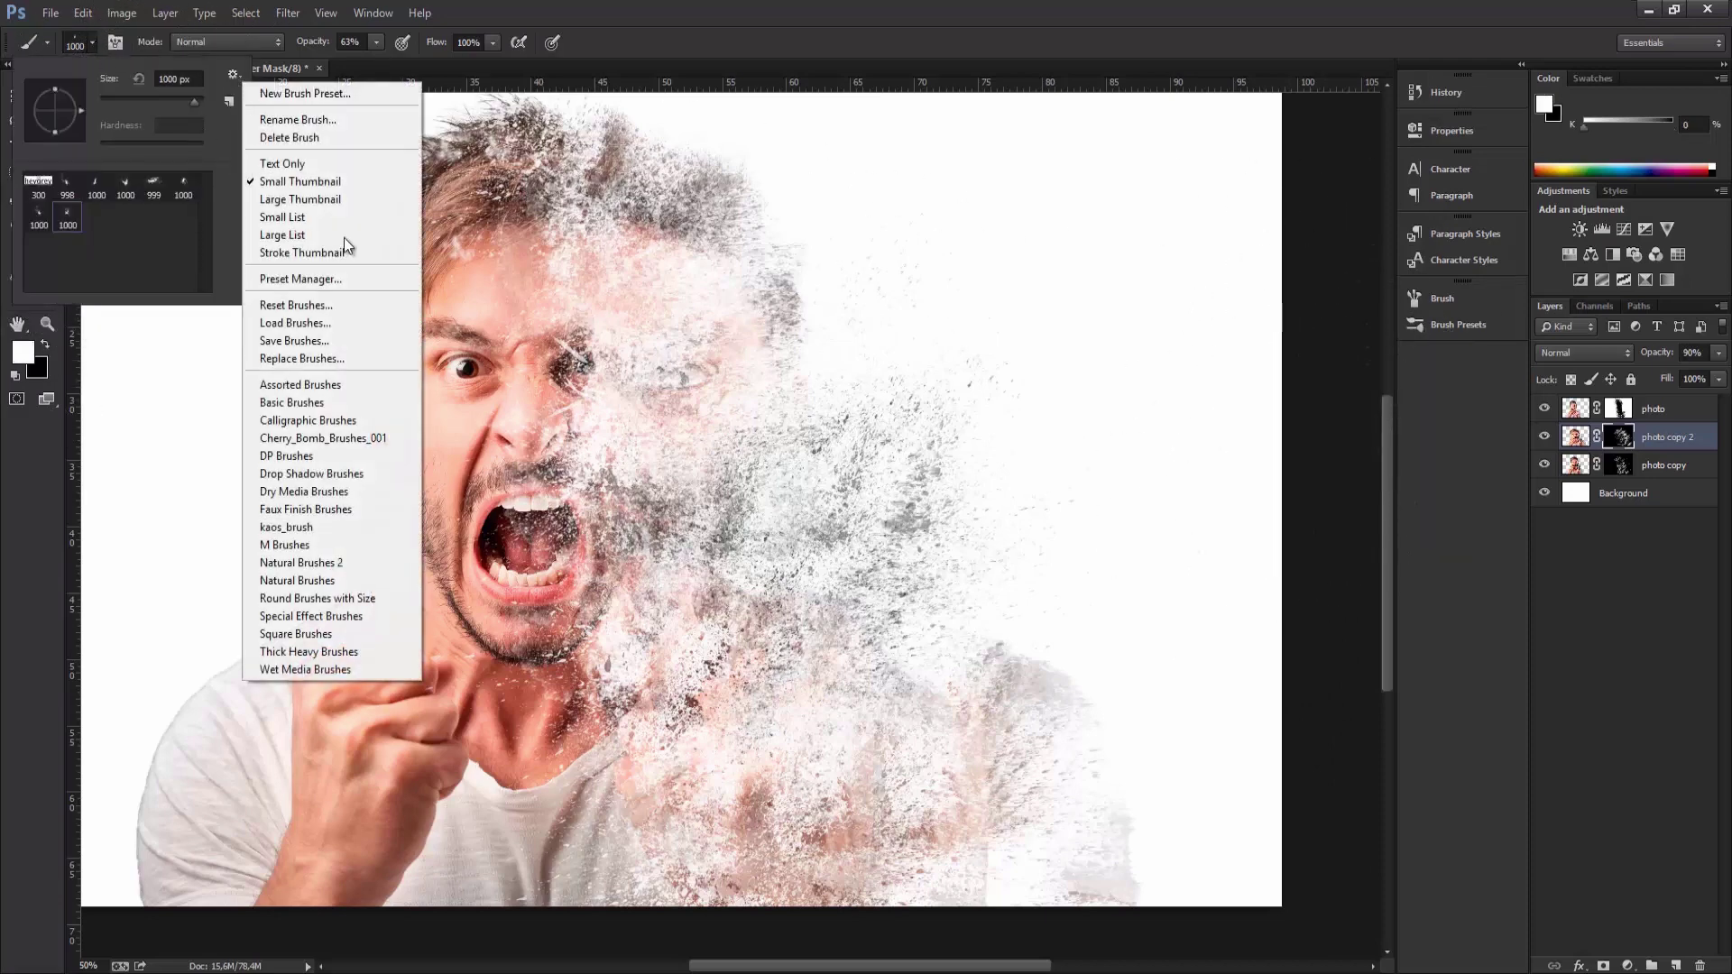
left_click(335, 546)
left_click(762, 376)
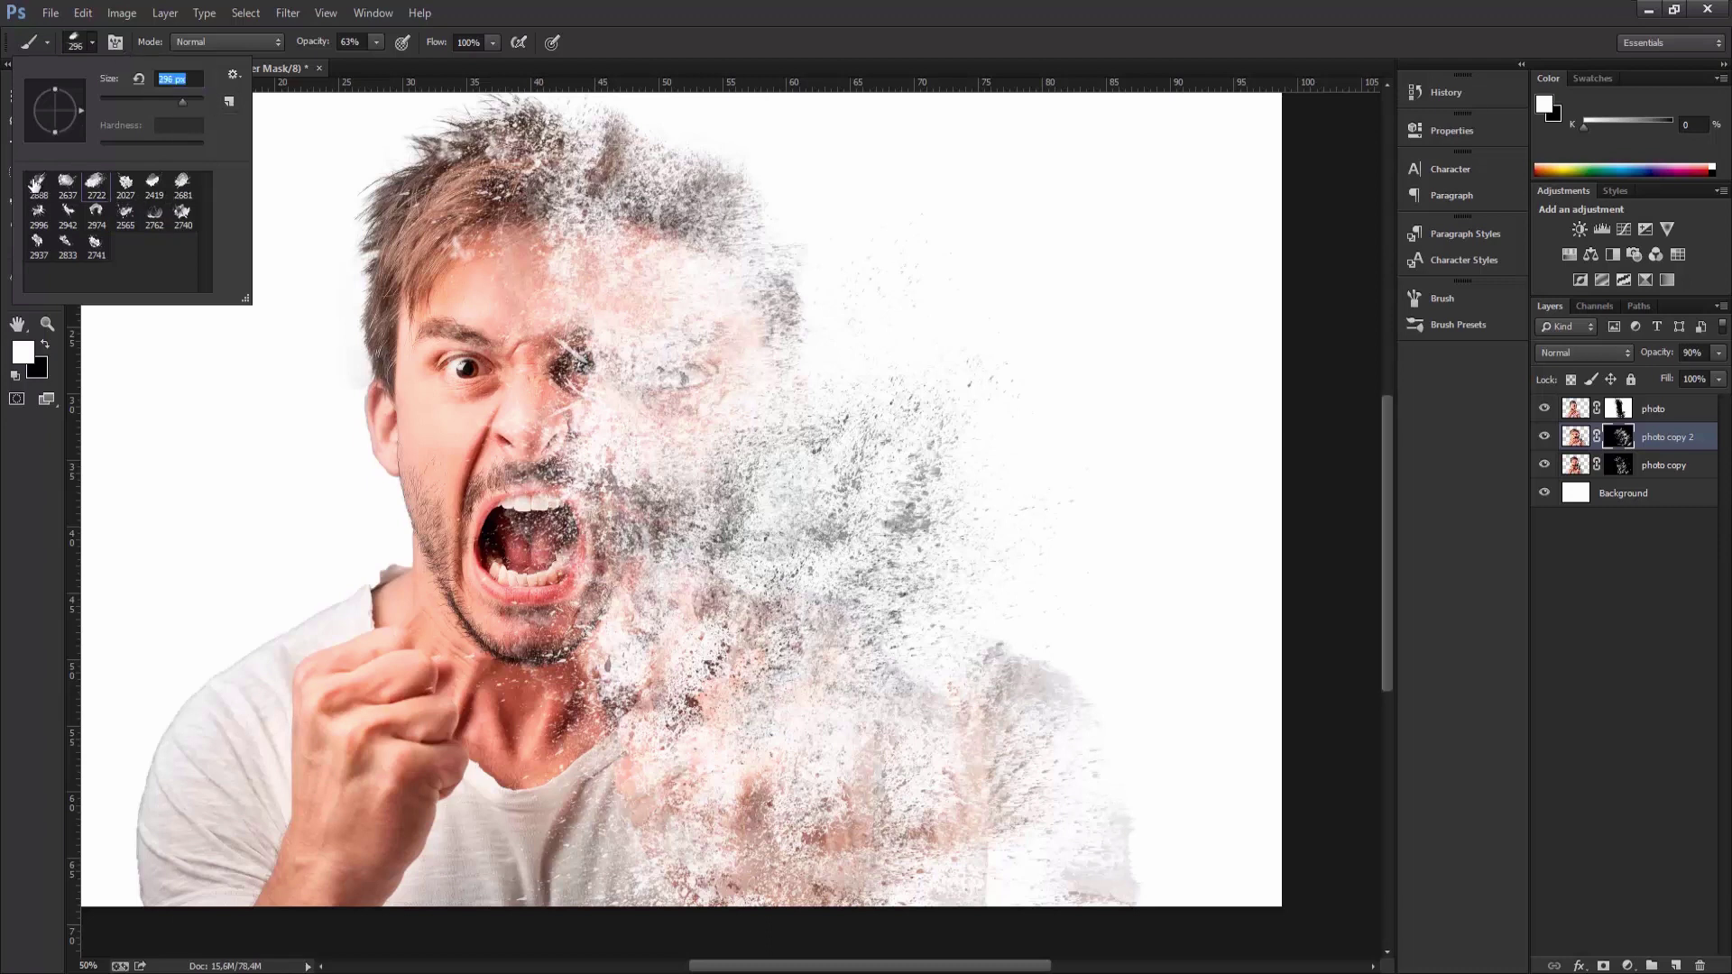
type("419")
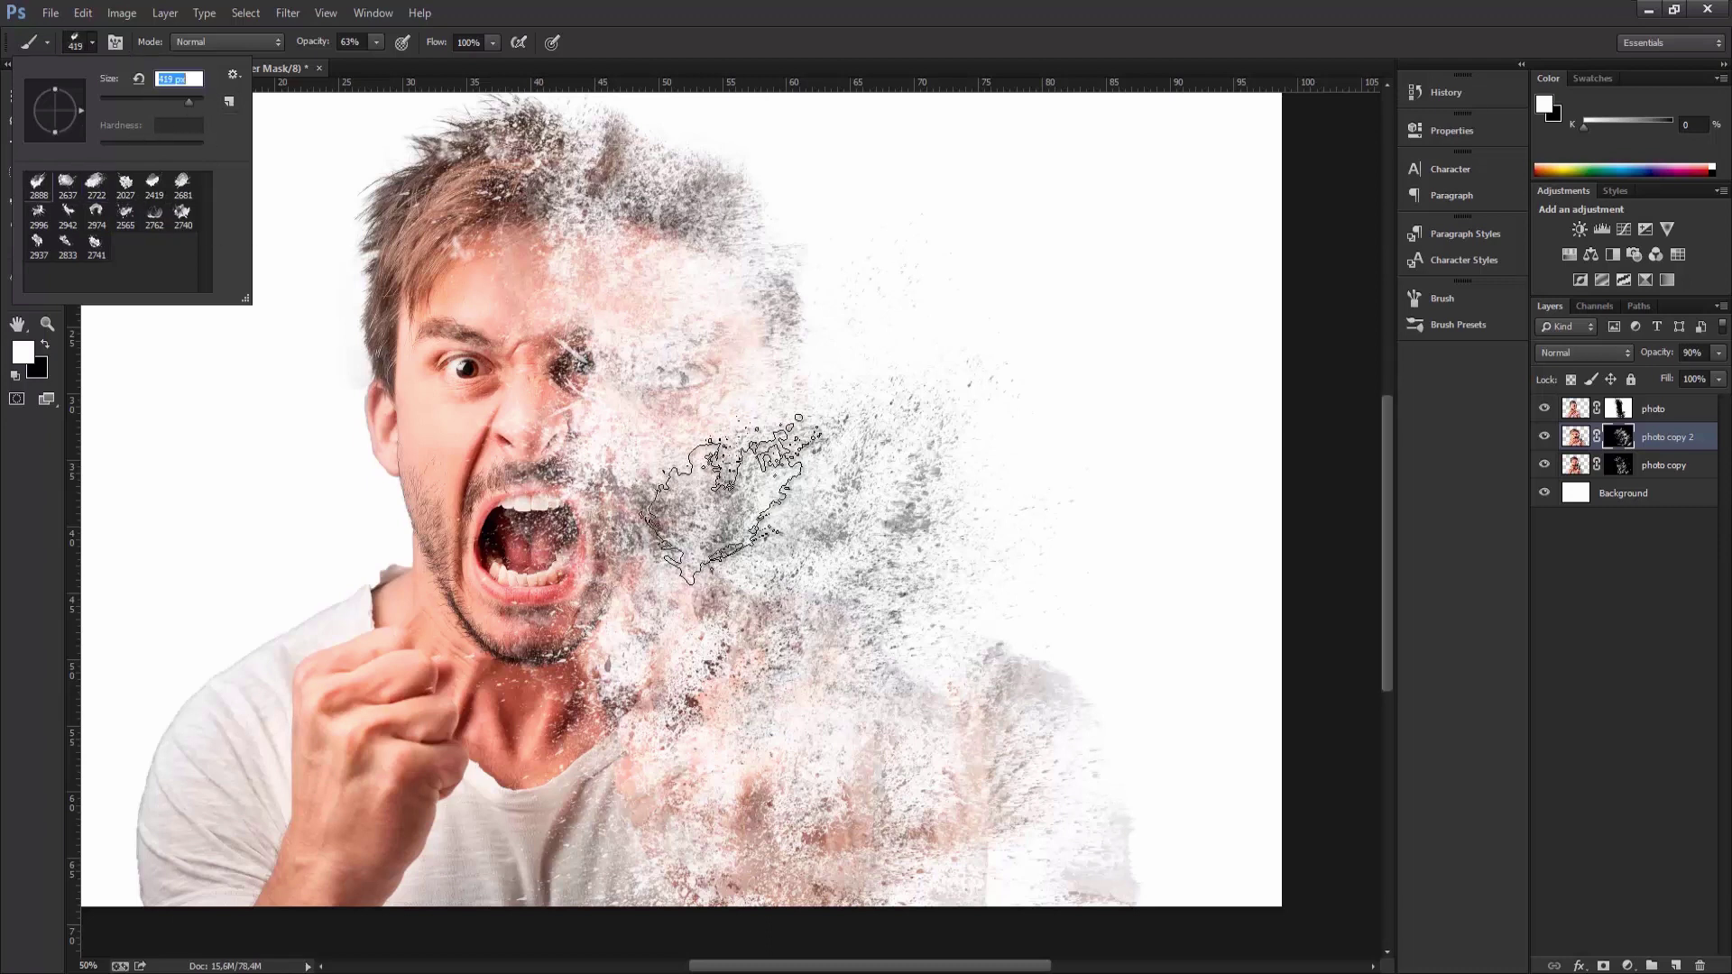
key("Return")
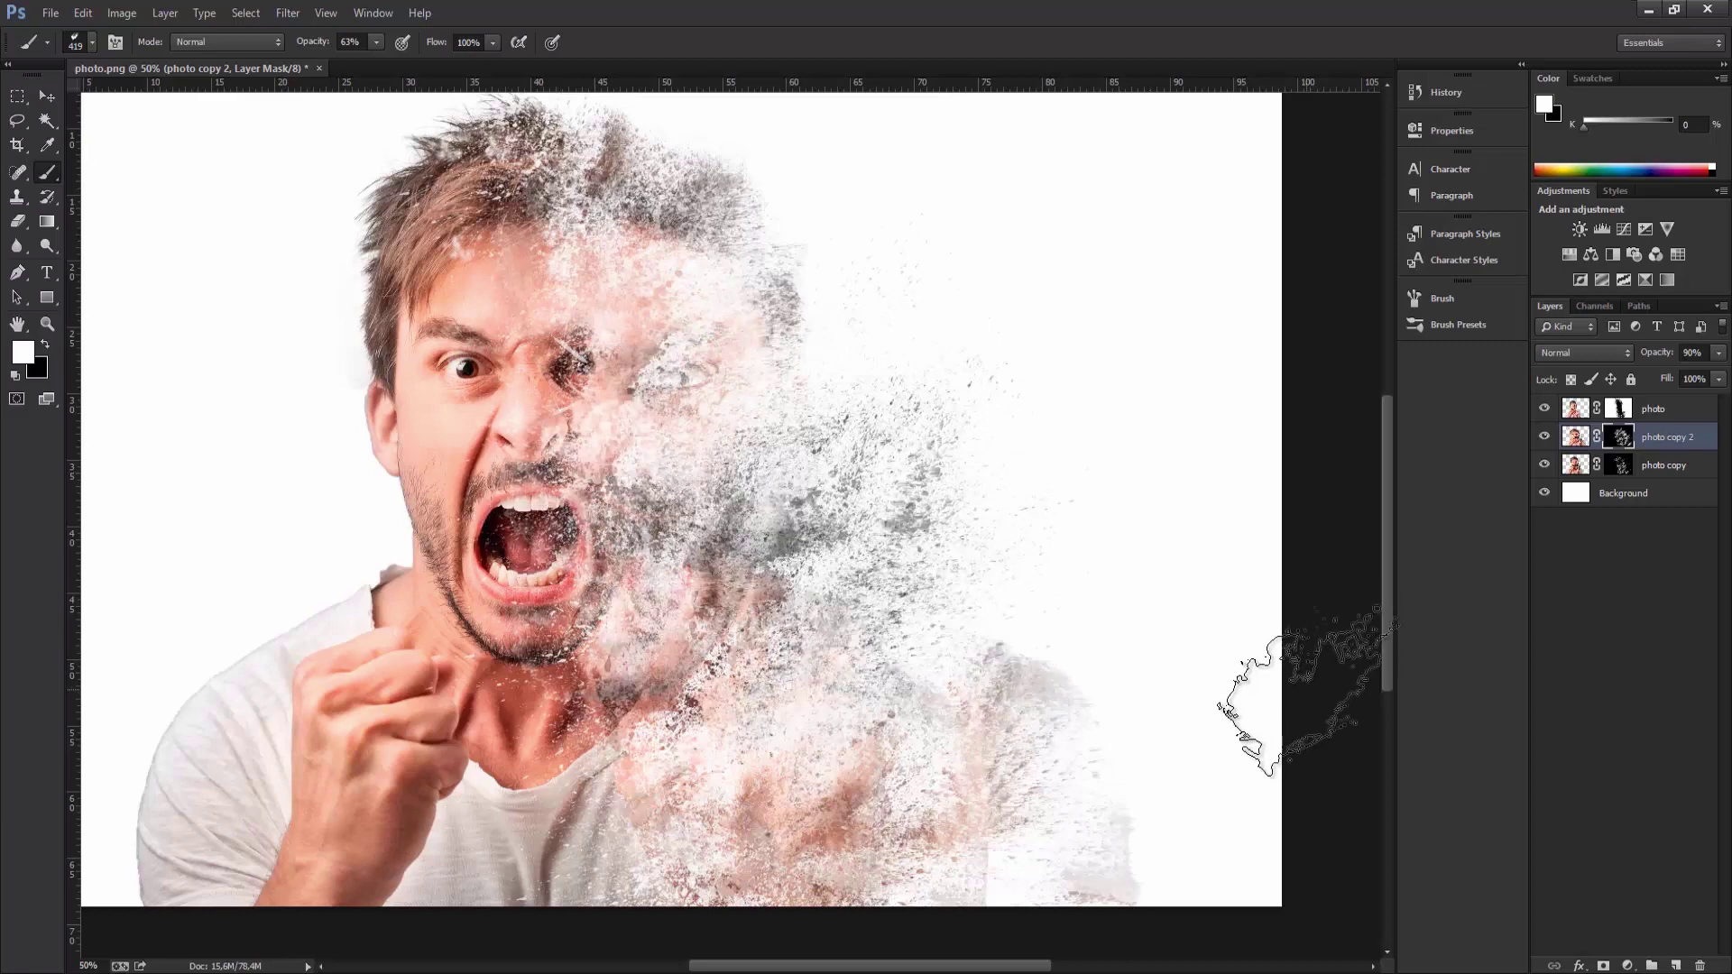
left_click(47, 96)
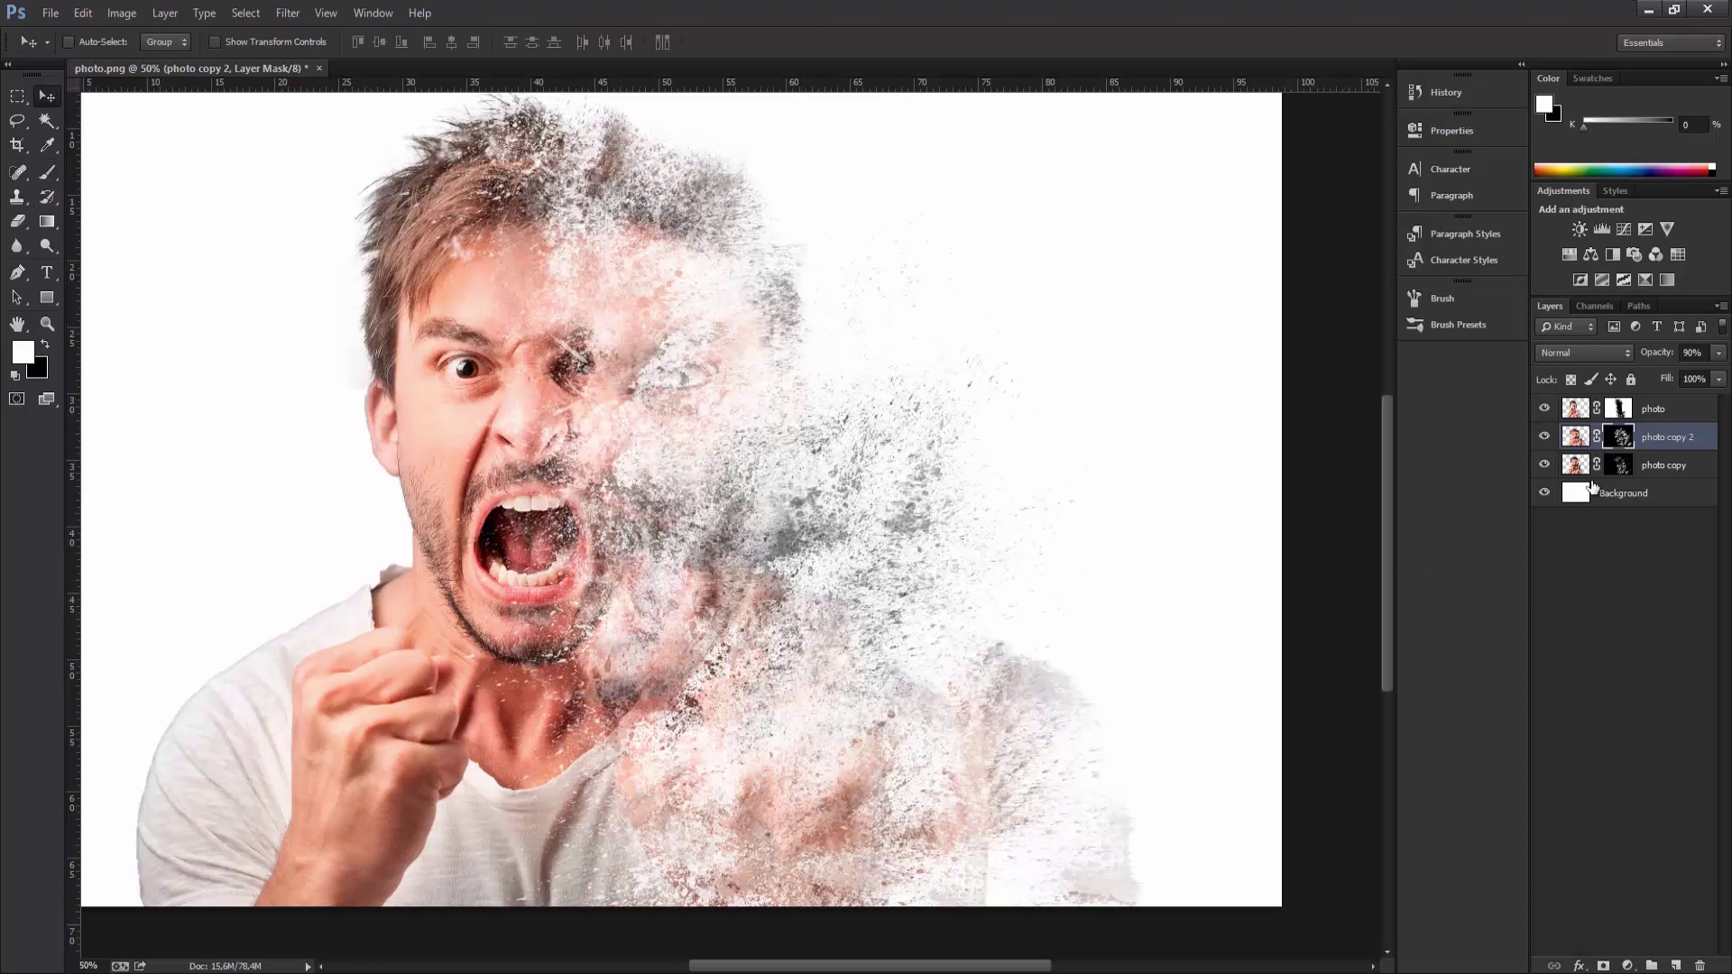
Widen the photo copy layer to about 127% and apply the transform
left_click(1675, 475)
key("ctrl+t")
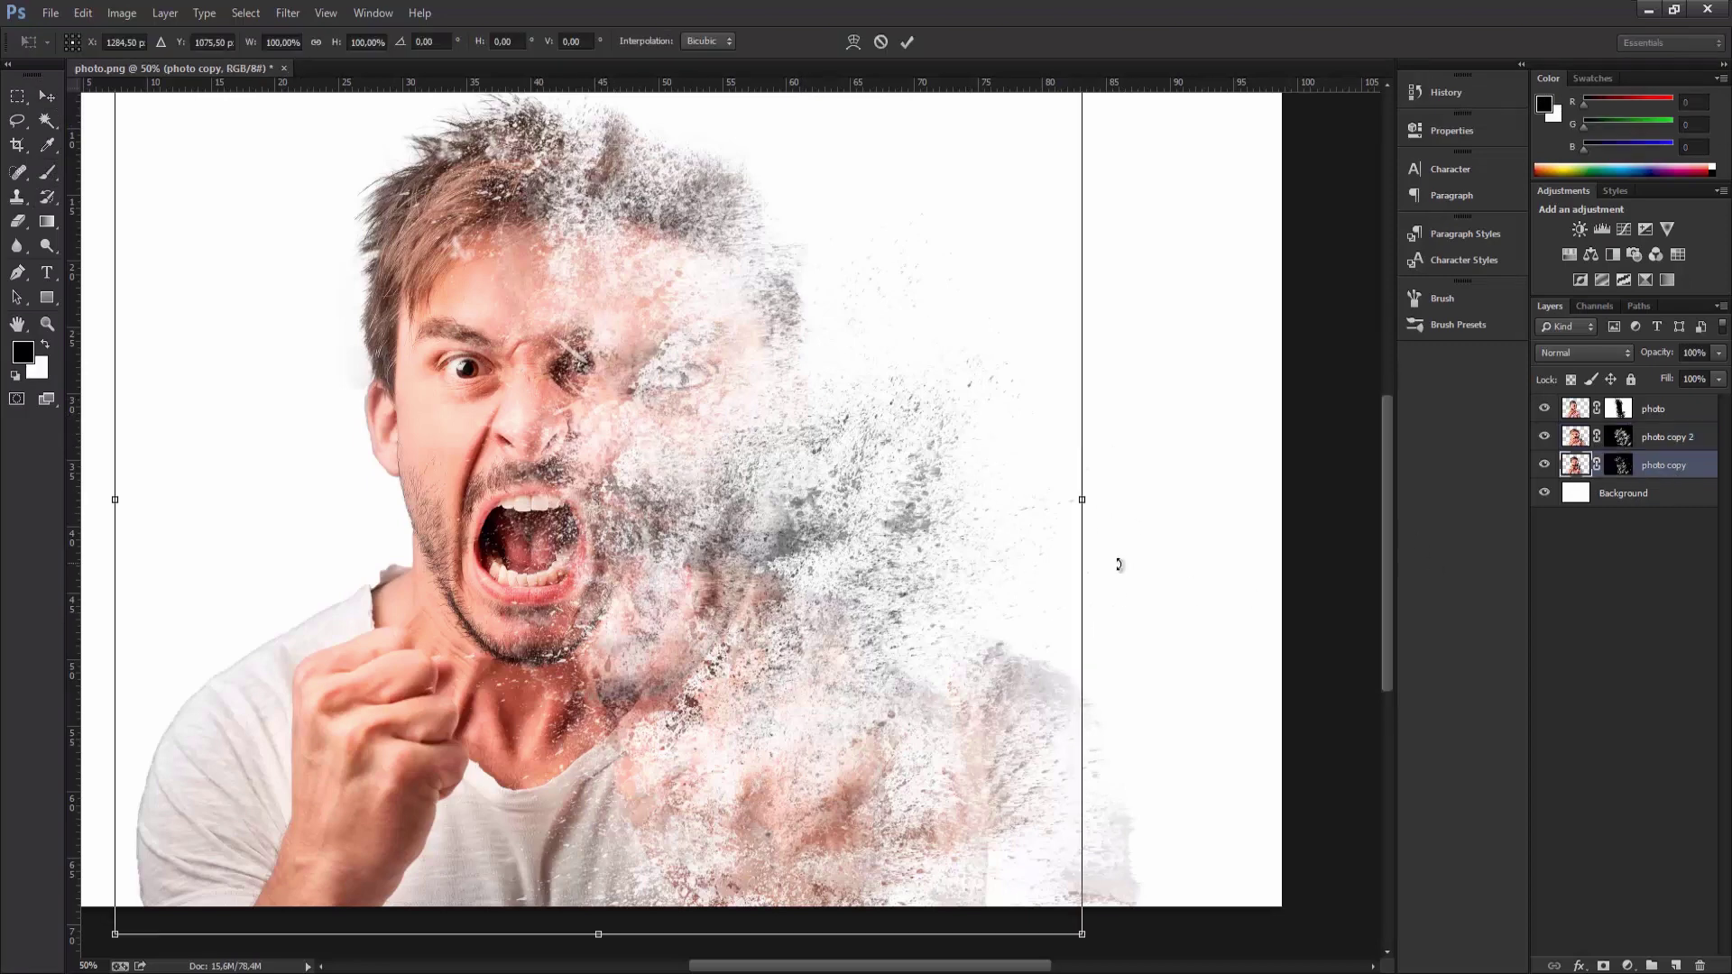
left_click_drag(1074, 503, 1282, 498)
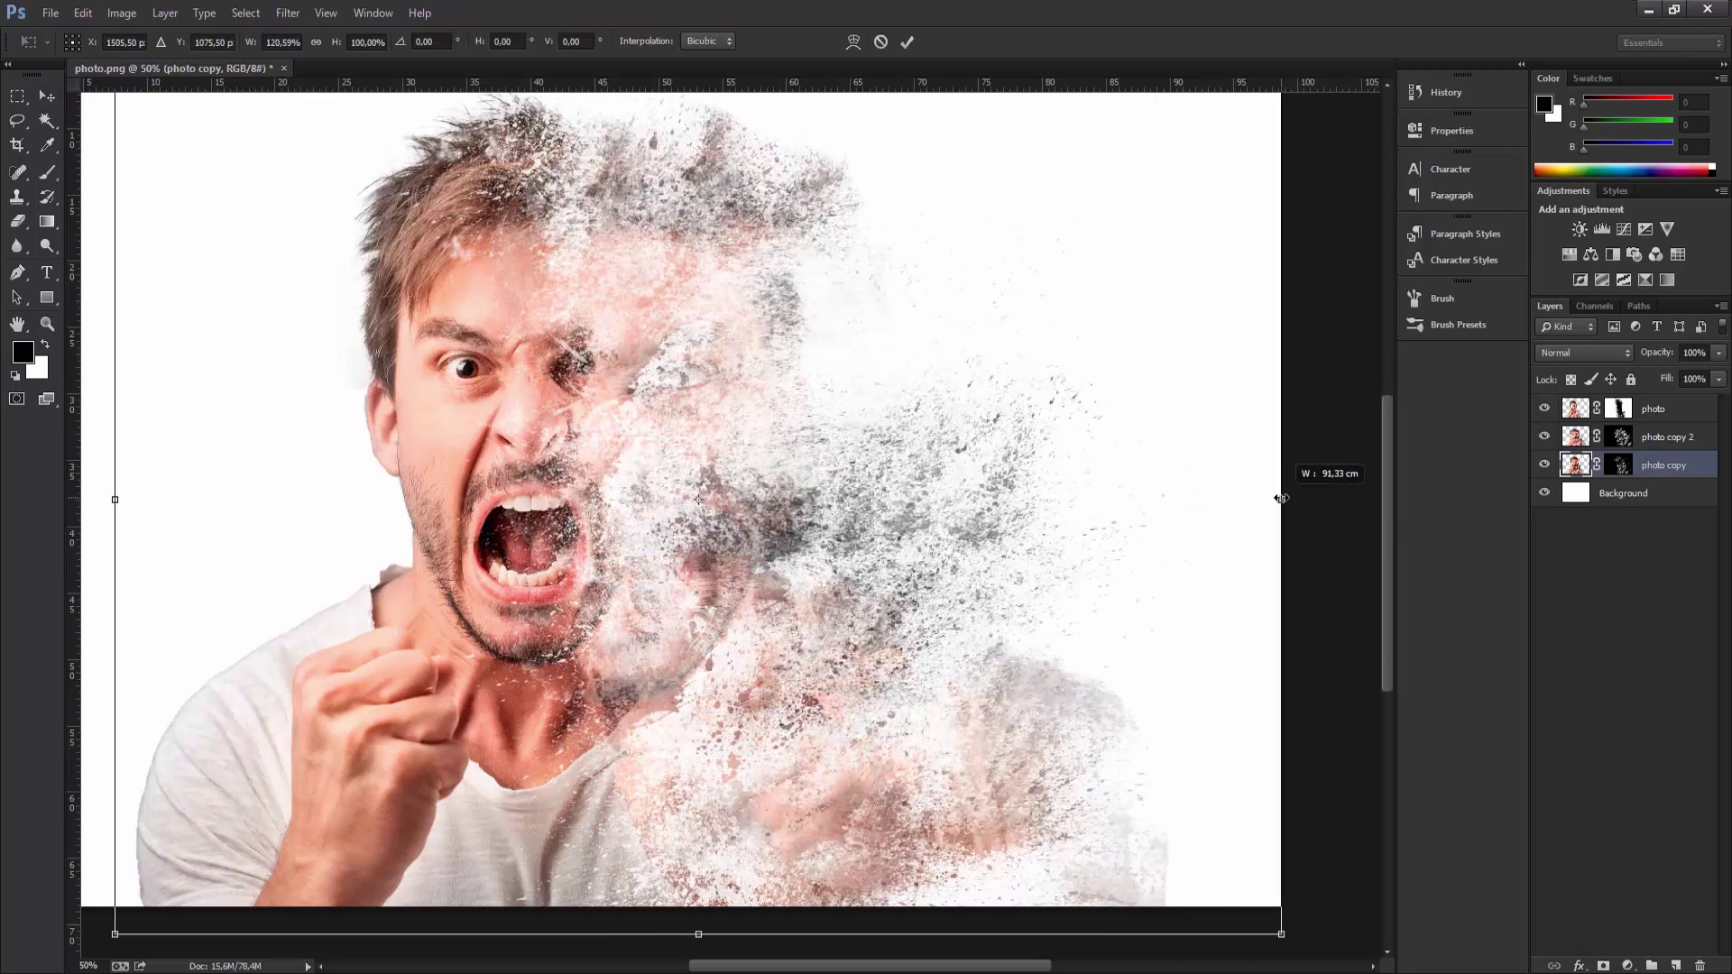
left_click_drag(1302, 497, 1347, 497)
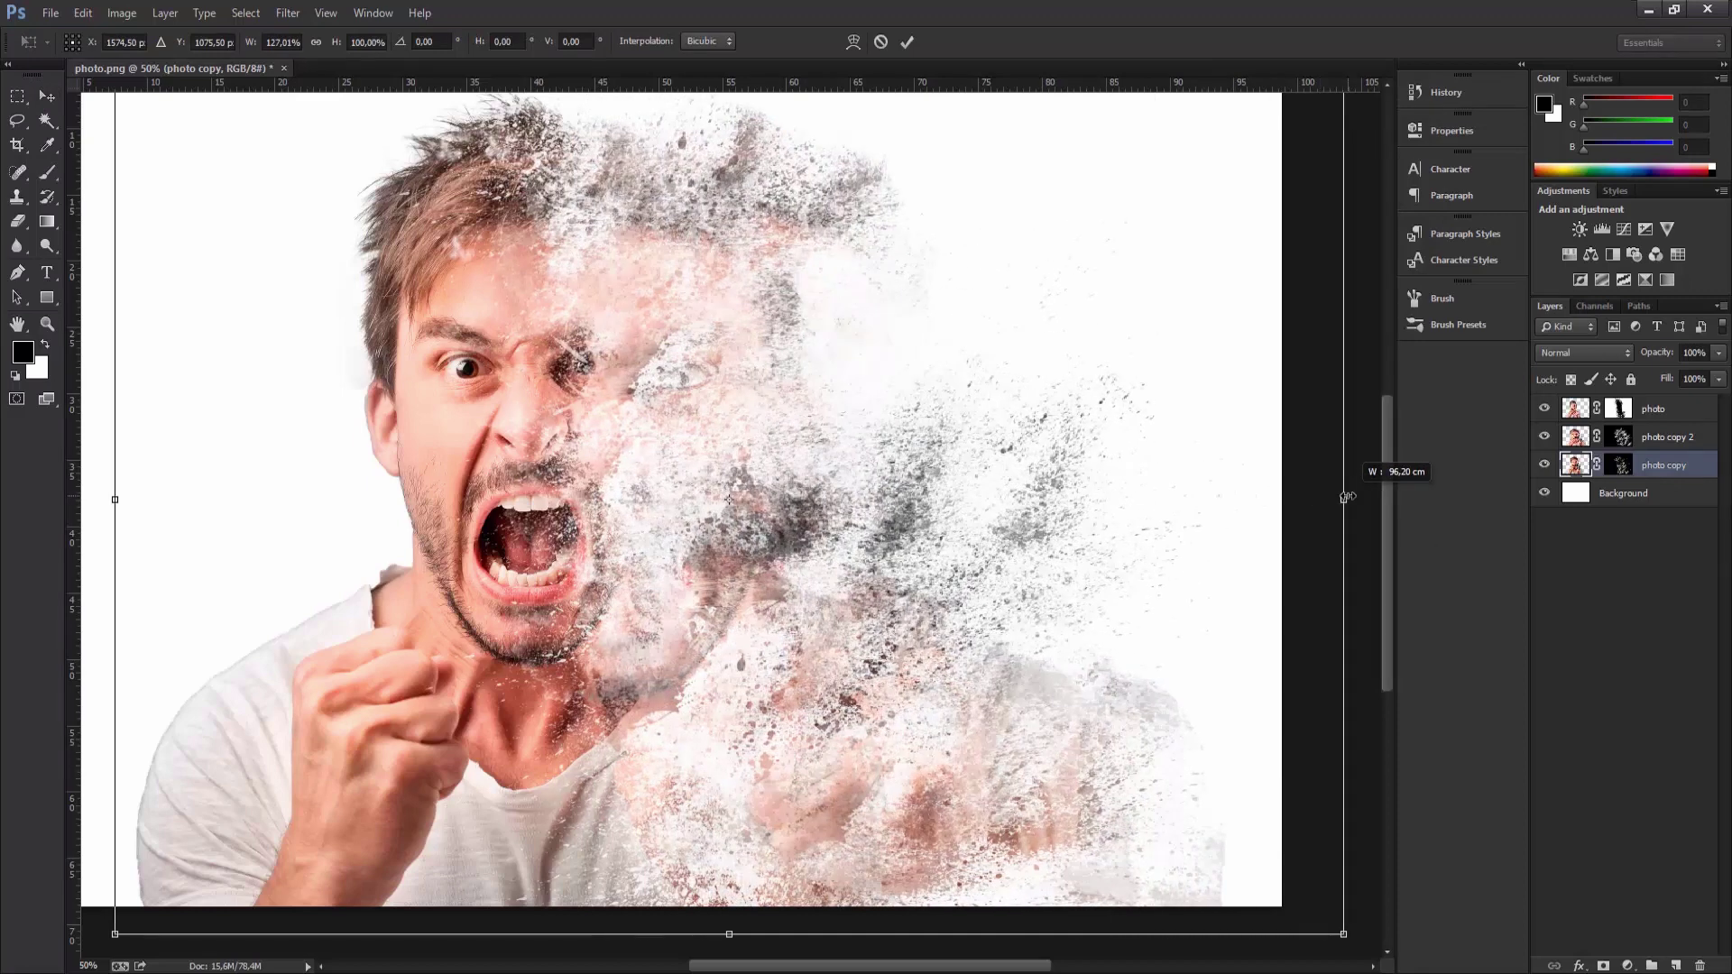
left_click(46, 105)
left_click(758, 375)
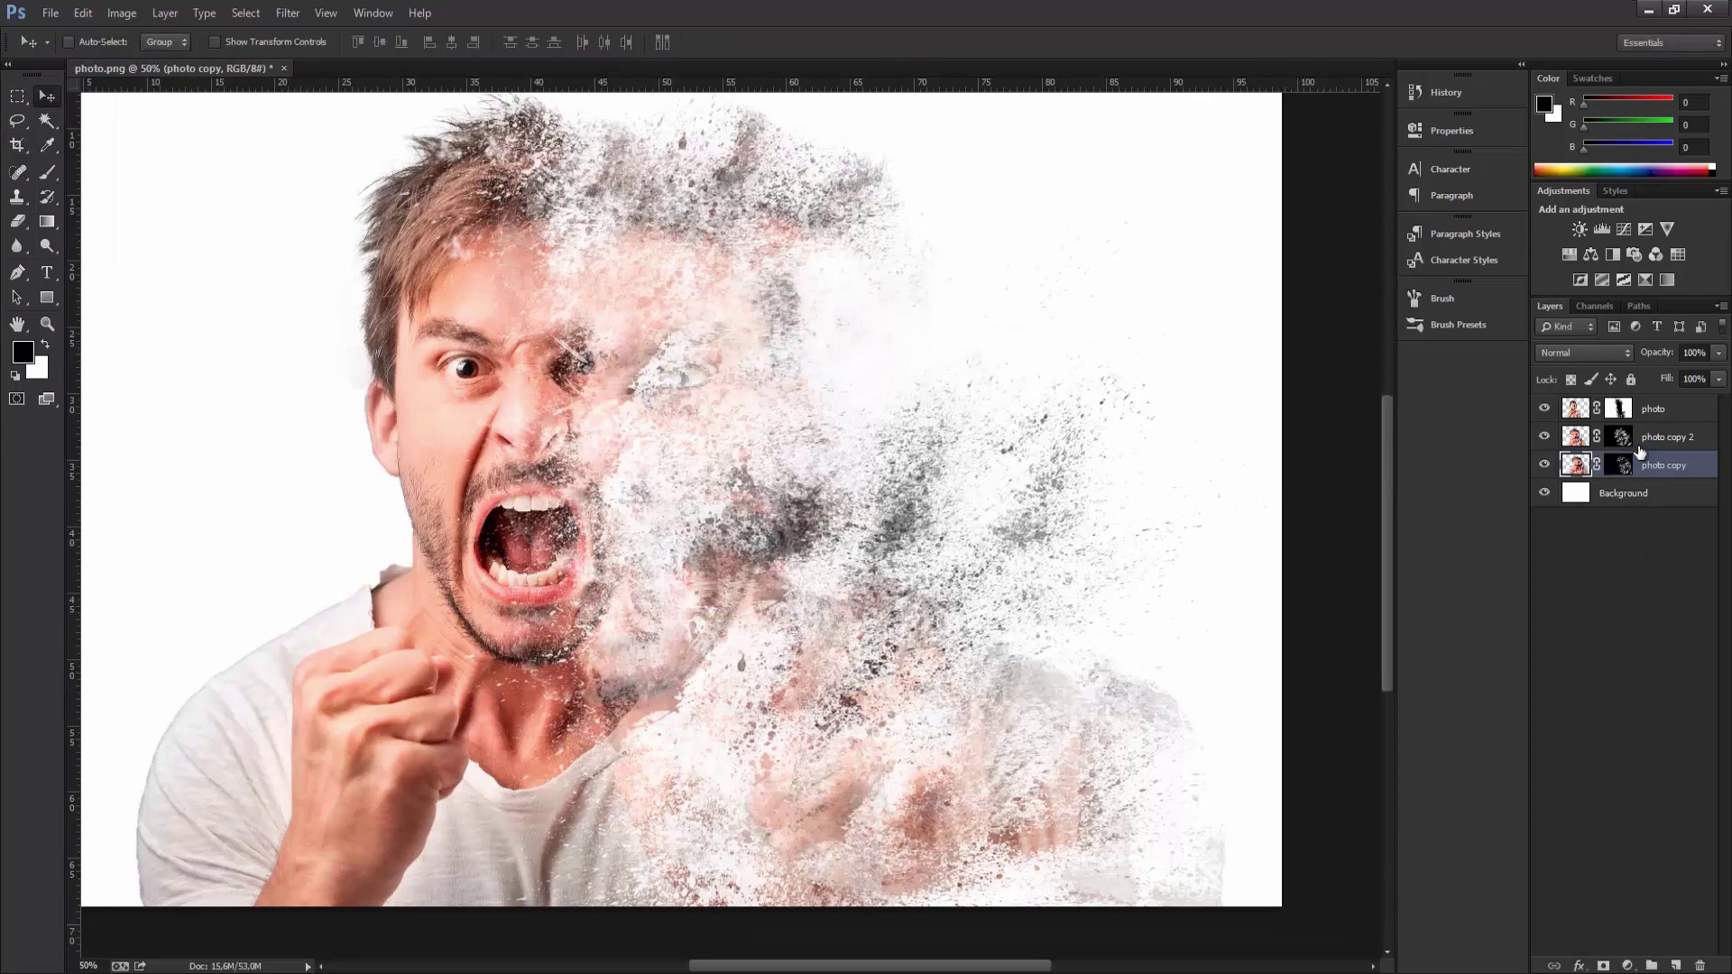
Shrink photo copy 2 to about 91% width and 92% height and apply
key("alt+bracketright")
key("ctrl+t")
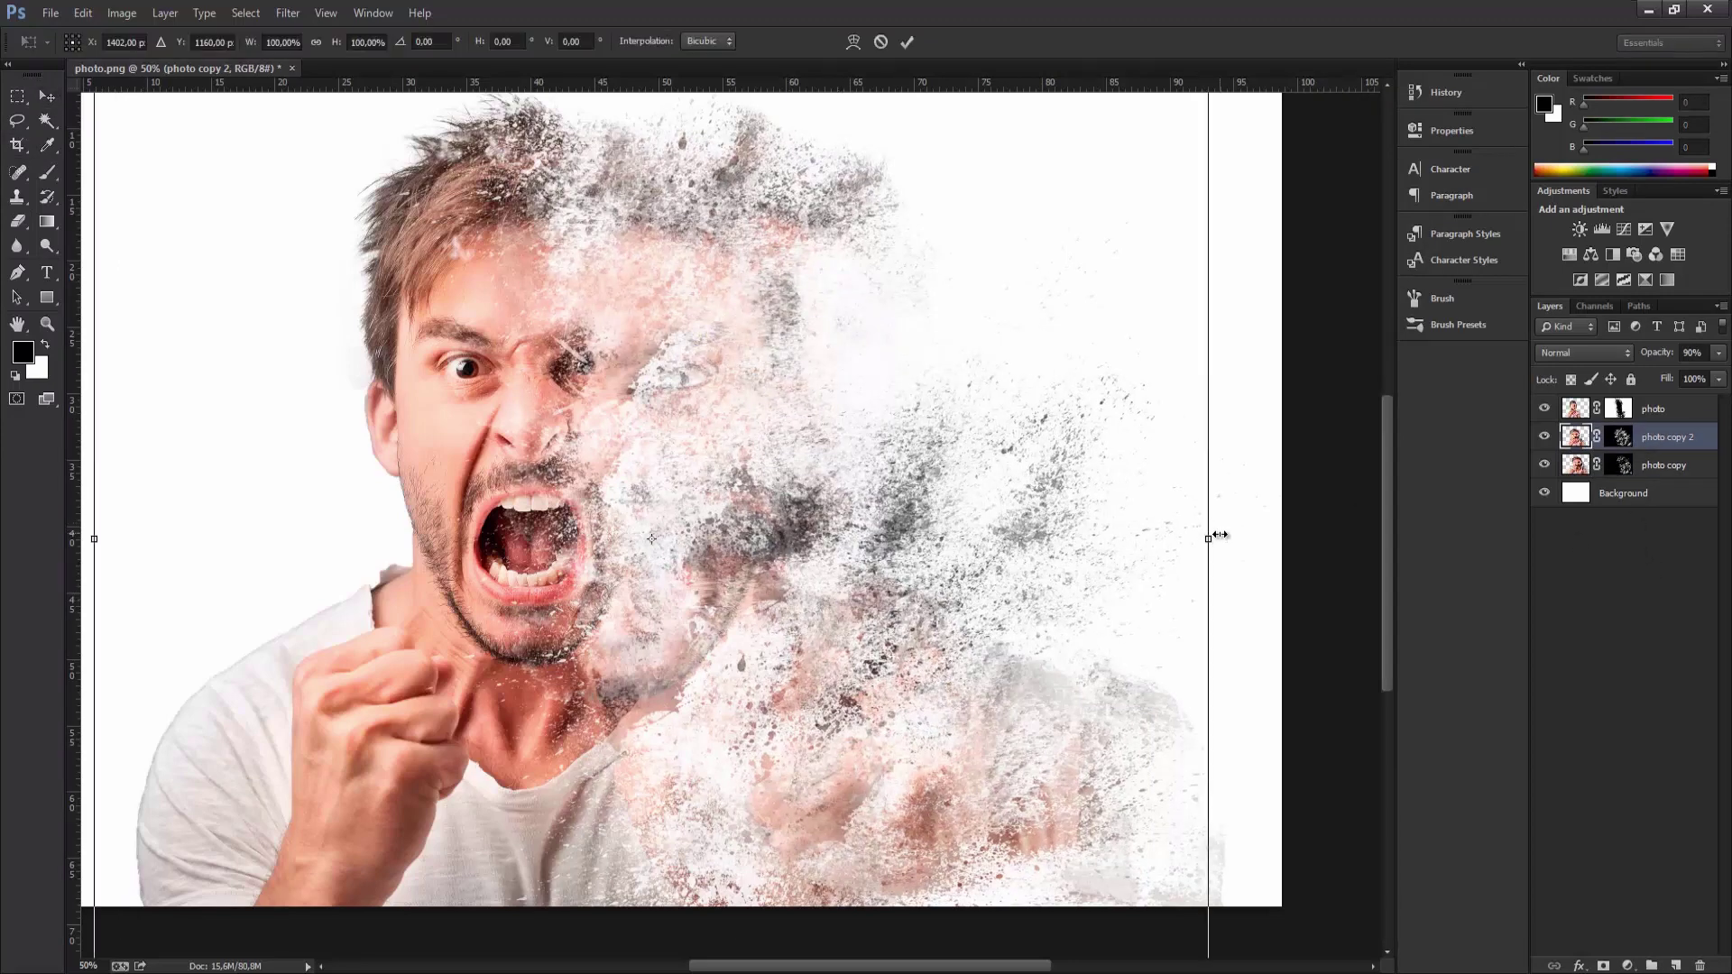
left_click_drag(1220, 535, 1156, 538)
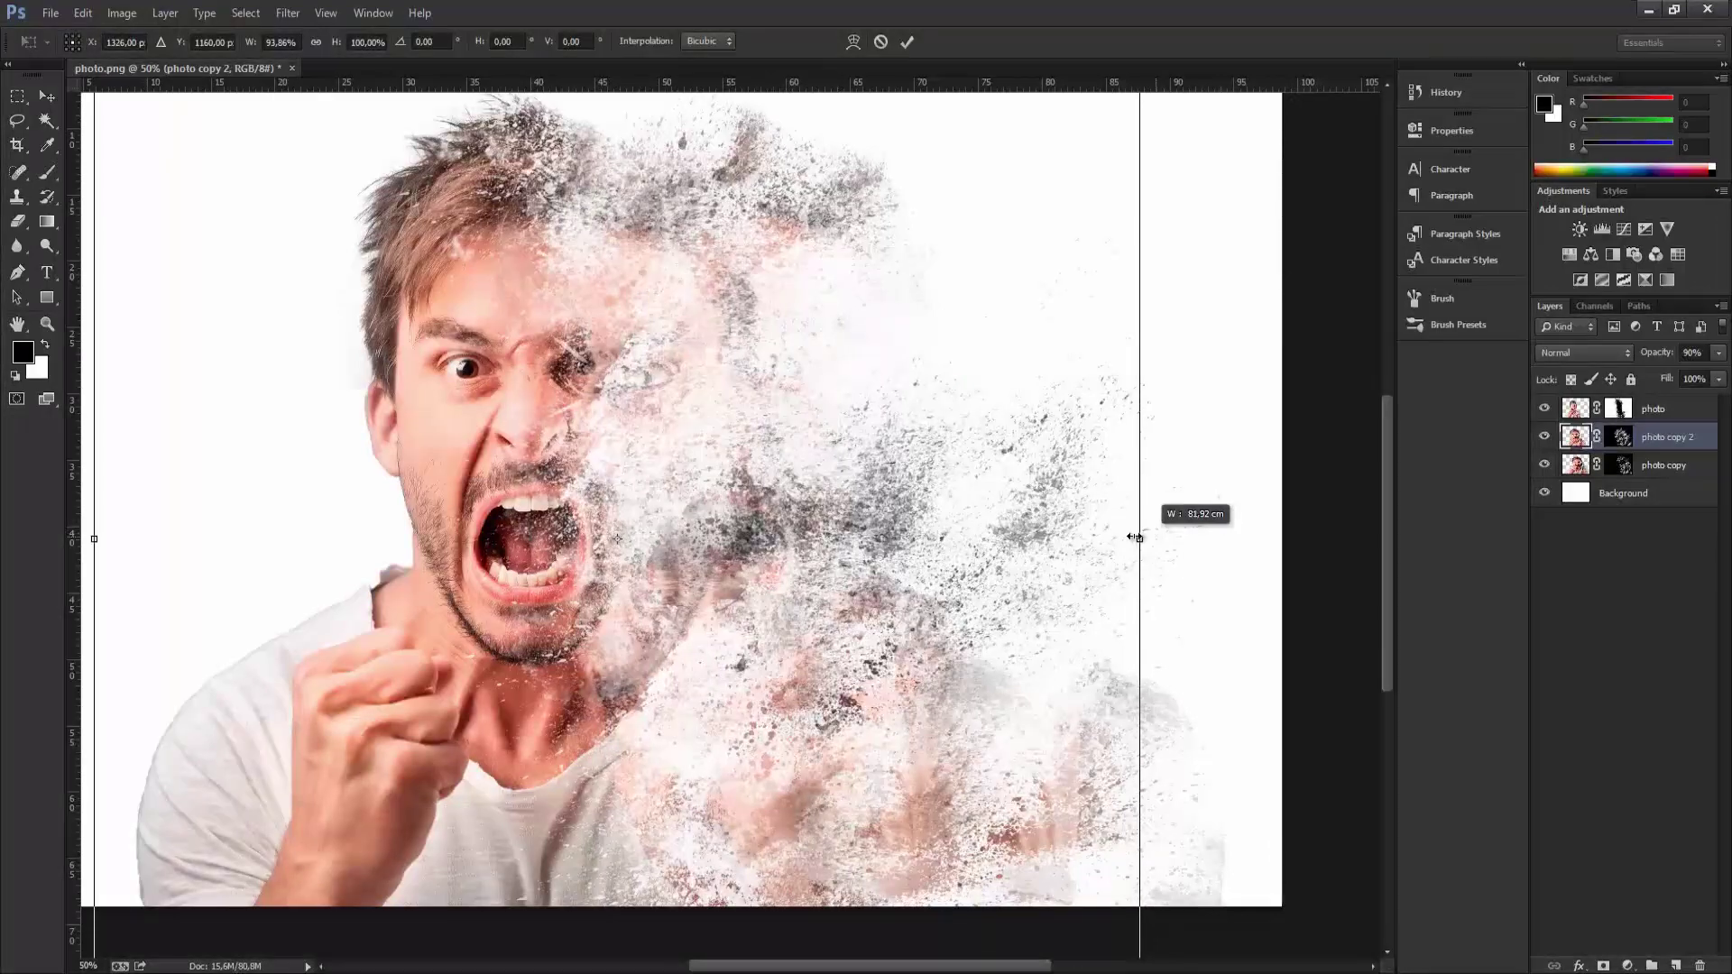
left_click_drag(1152, 538, 1124, 525)
scroll(1073, 744, "down", 3)
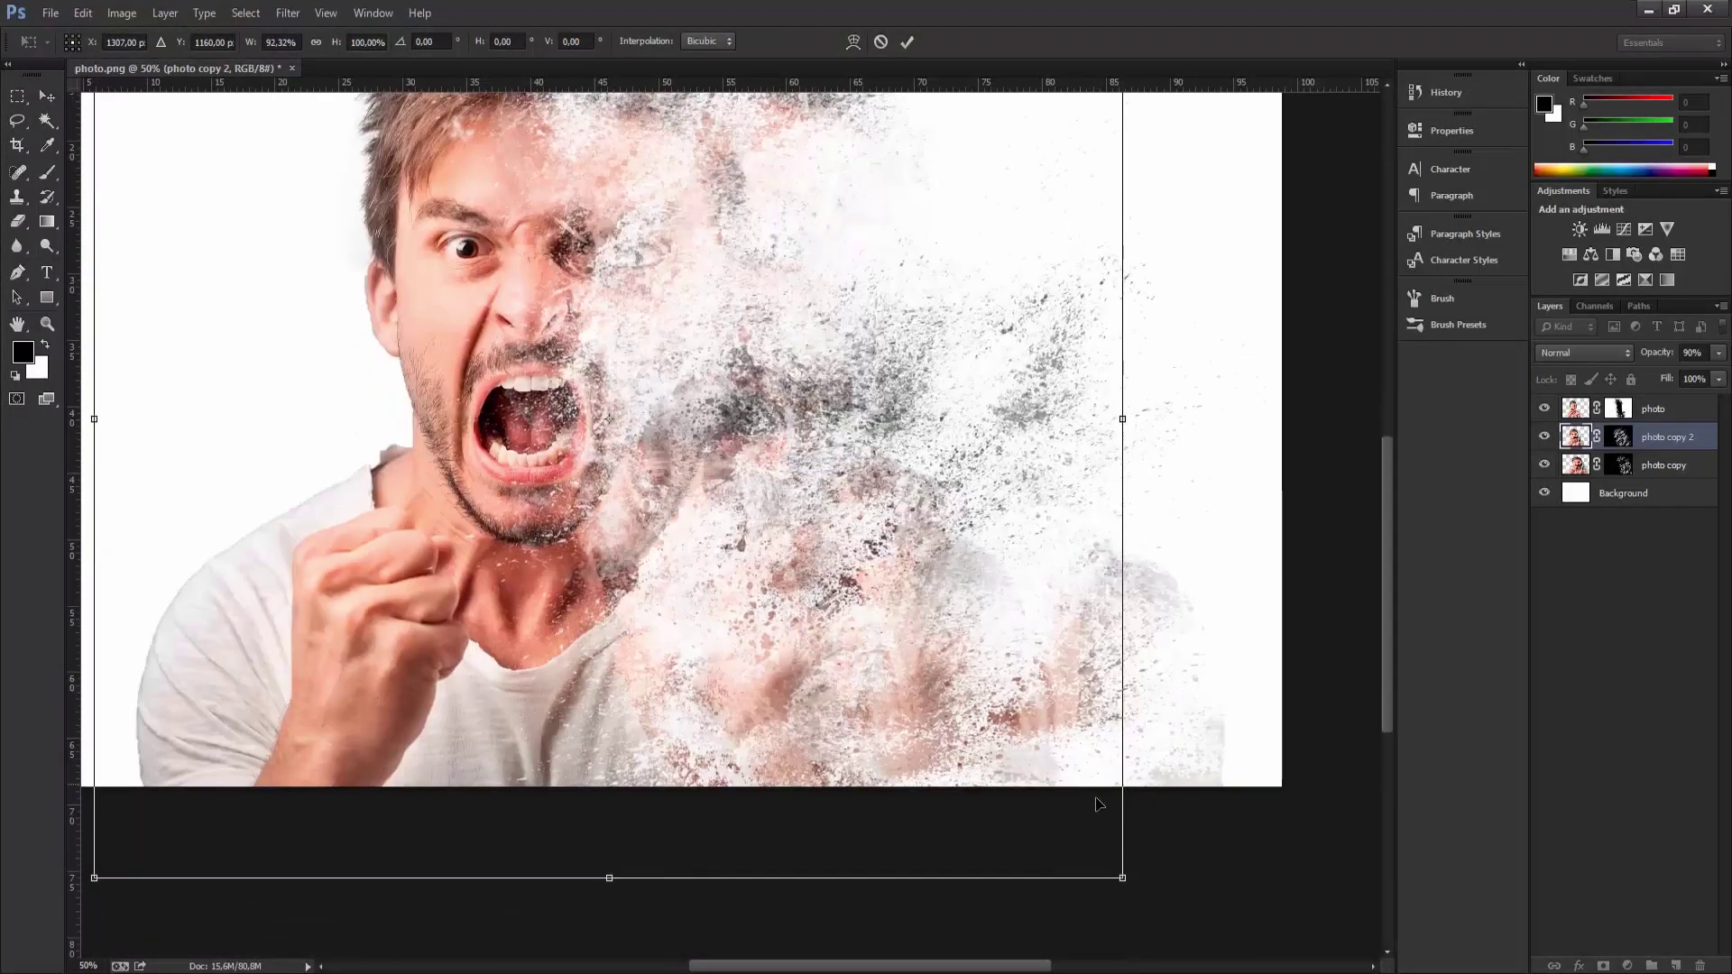
scroll(1074, 744, "down", 1)
left_click_drag(1124, 824, 1106, 763)
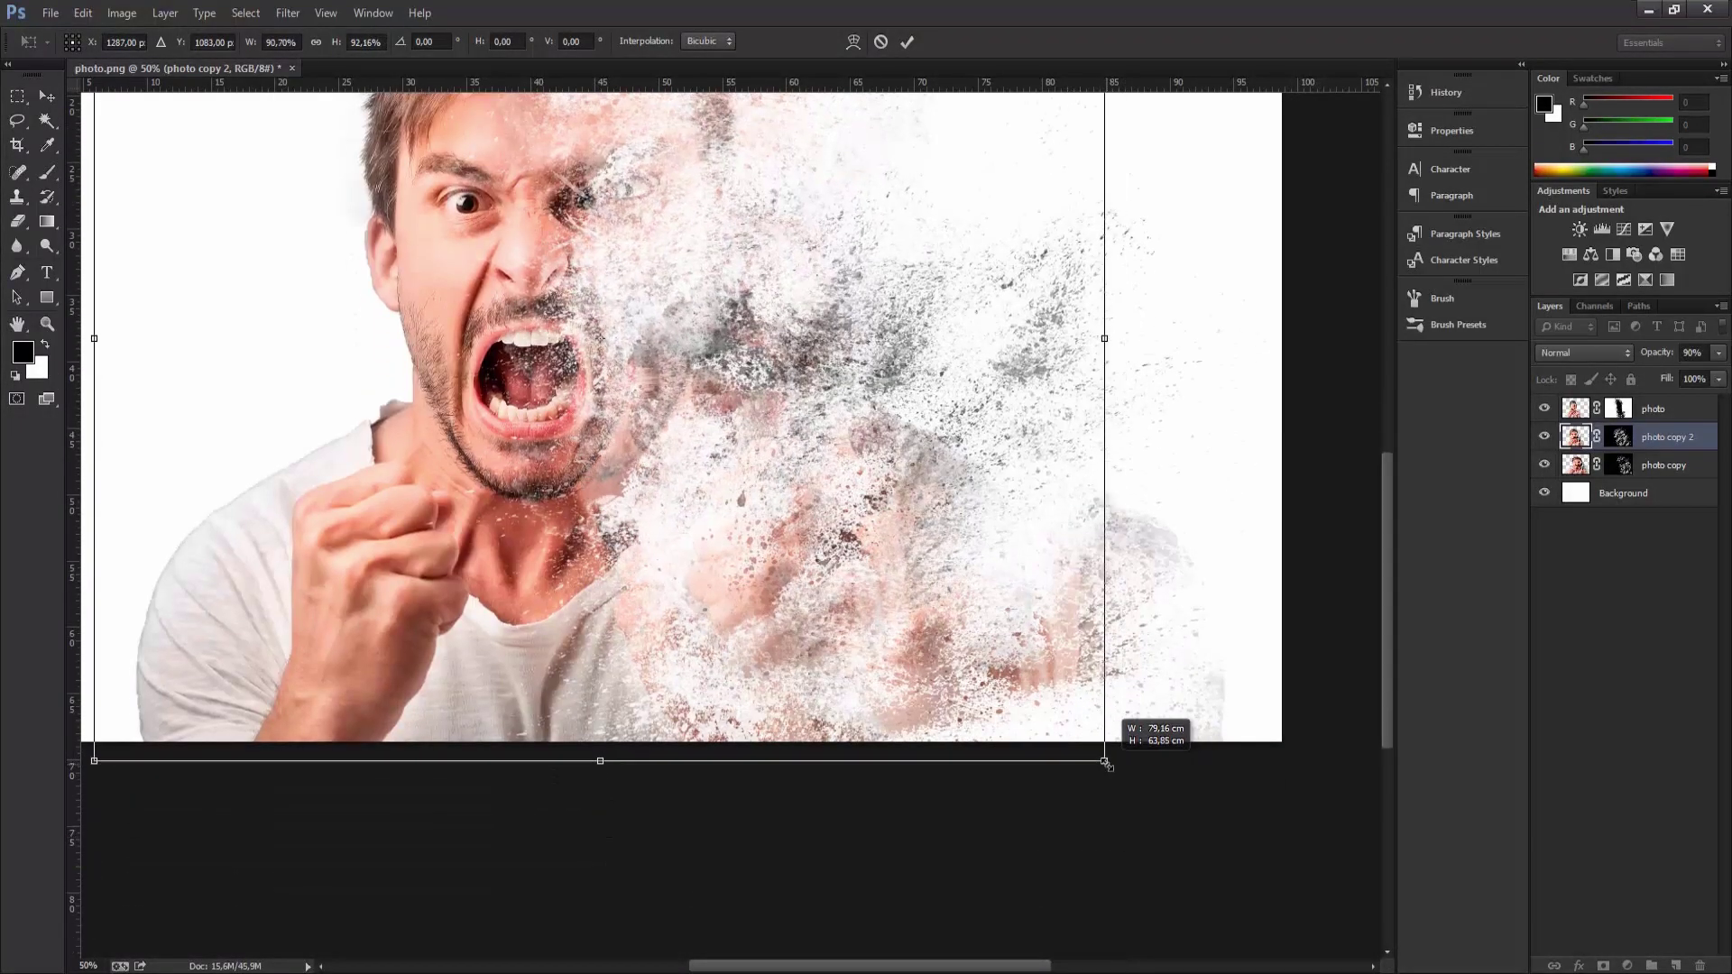
scroll(1200, 704, "up", 2)
scroll(1196, 706, "up", 2)
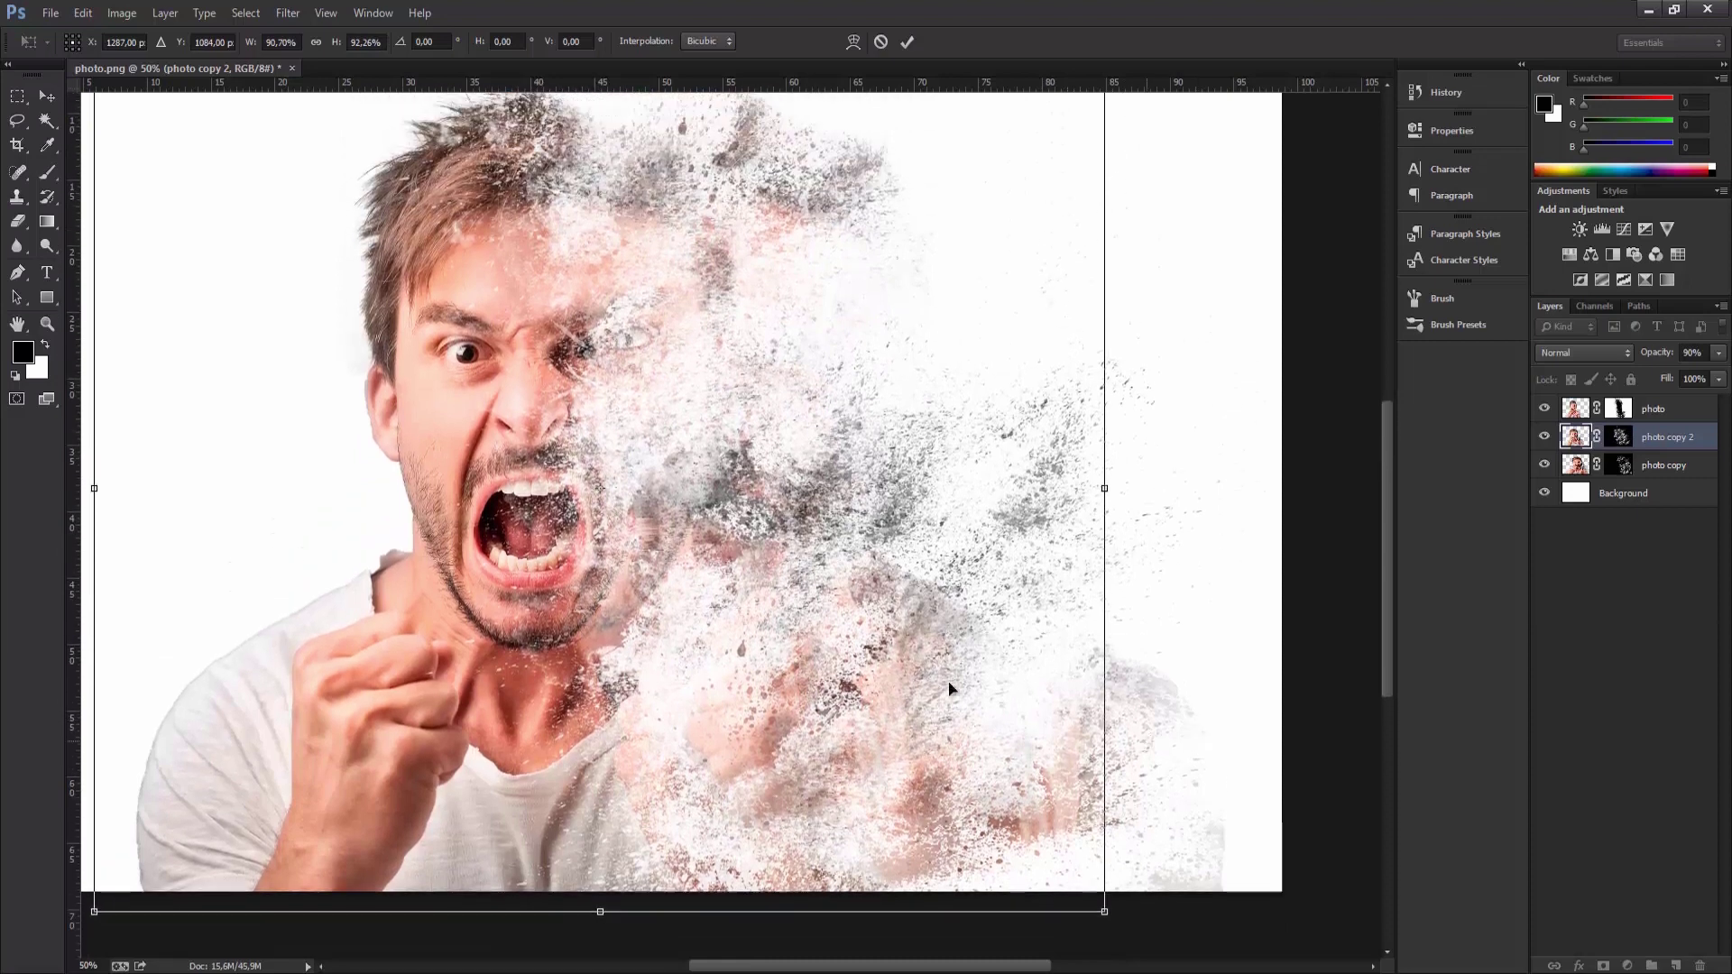
left_click(47, 98)
left_click(770, 376)
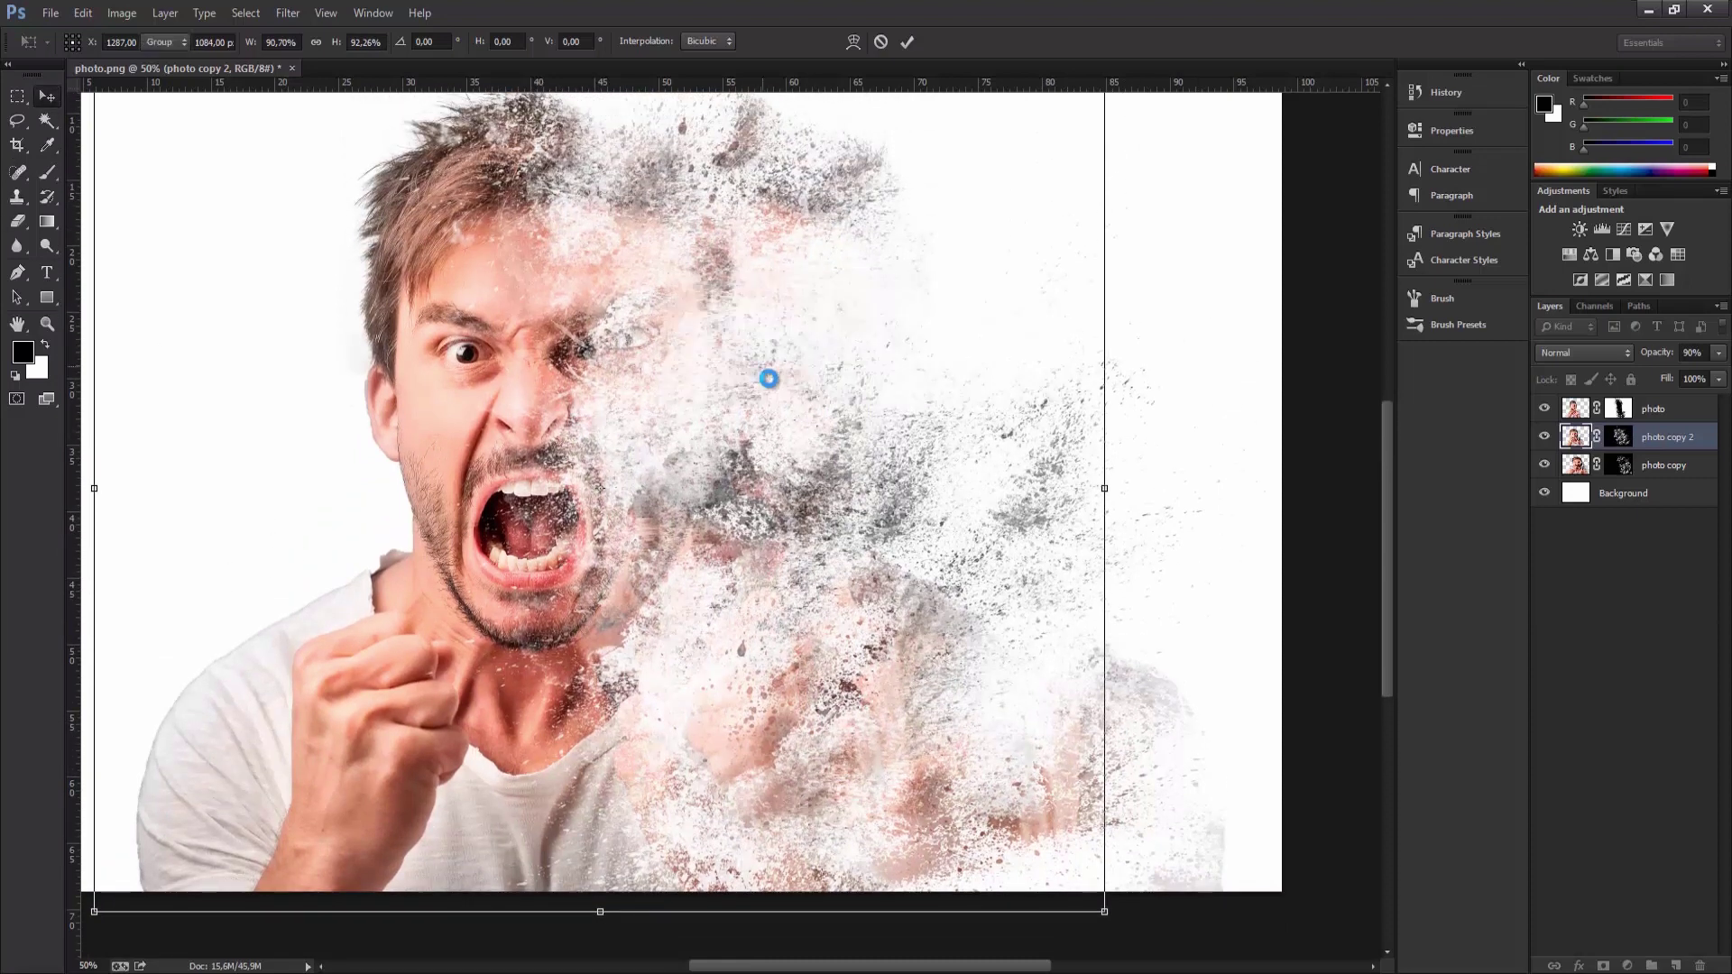
scroll(849, 375, "down", 1)
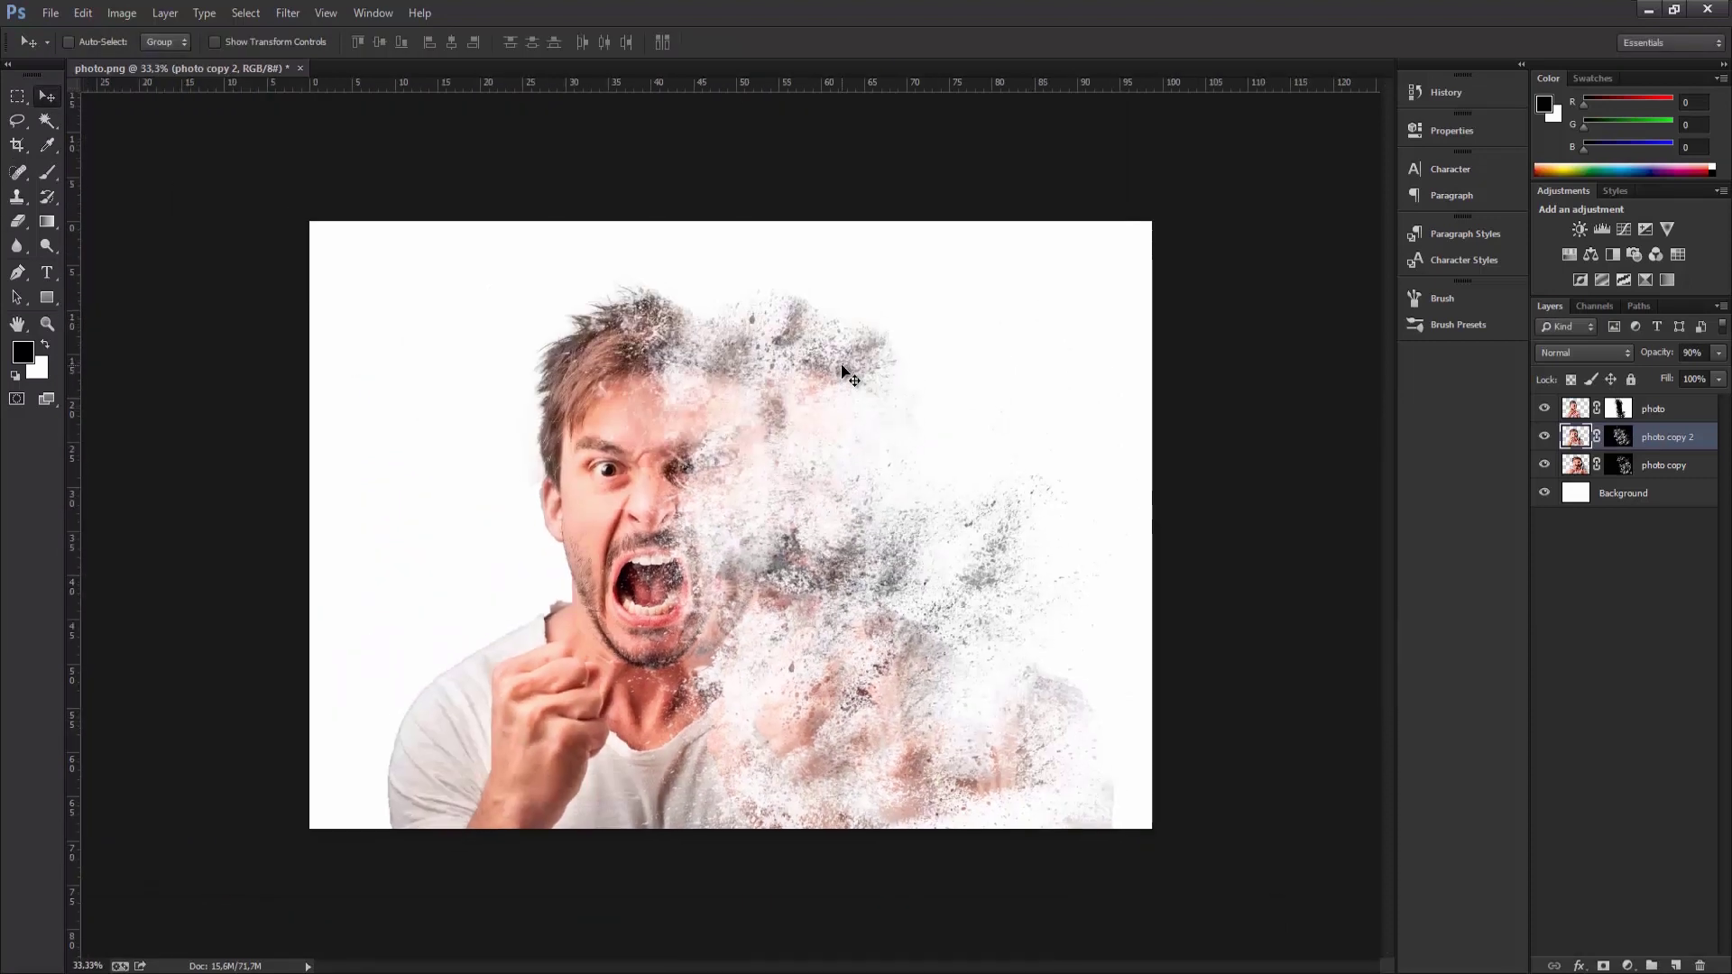
Paint black on the photo copy 2 mask to hide the ghost eye area on the face
scroll(871, 368, "up", 2)
left_click(1619, 436)
key("x")
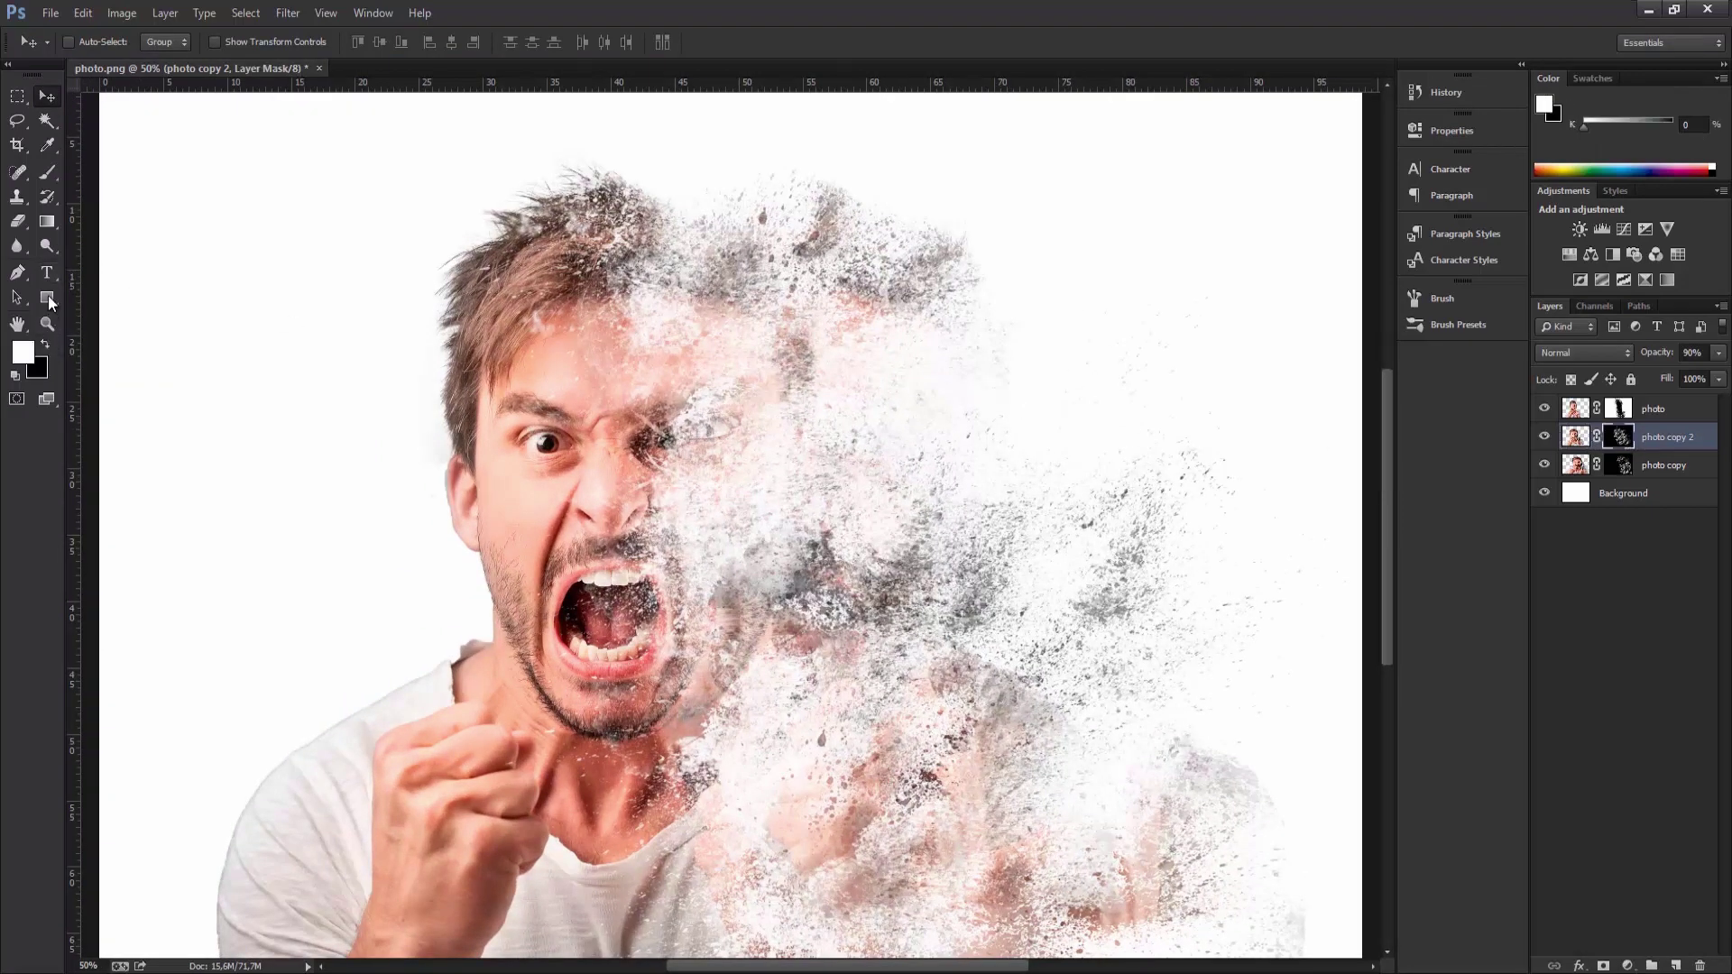
left_click(49, 345)
left_click(48, 172)
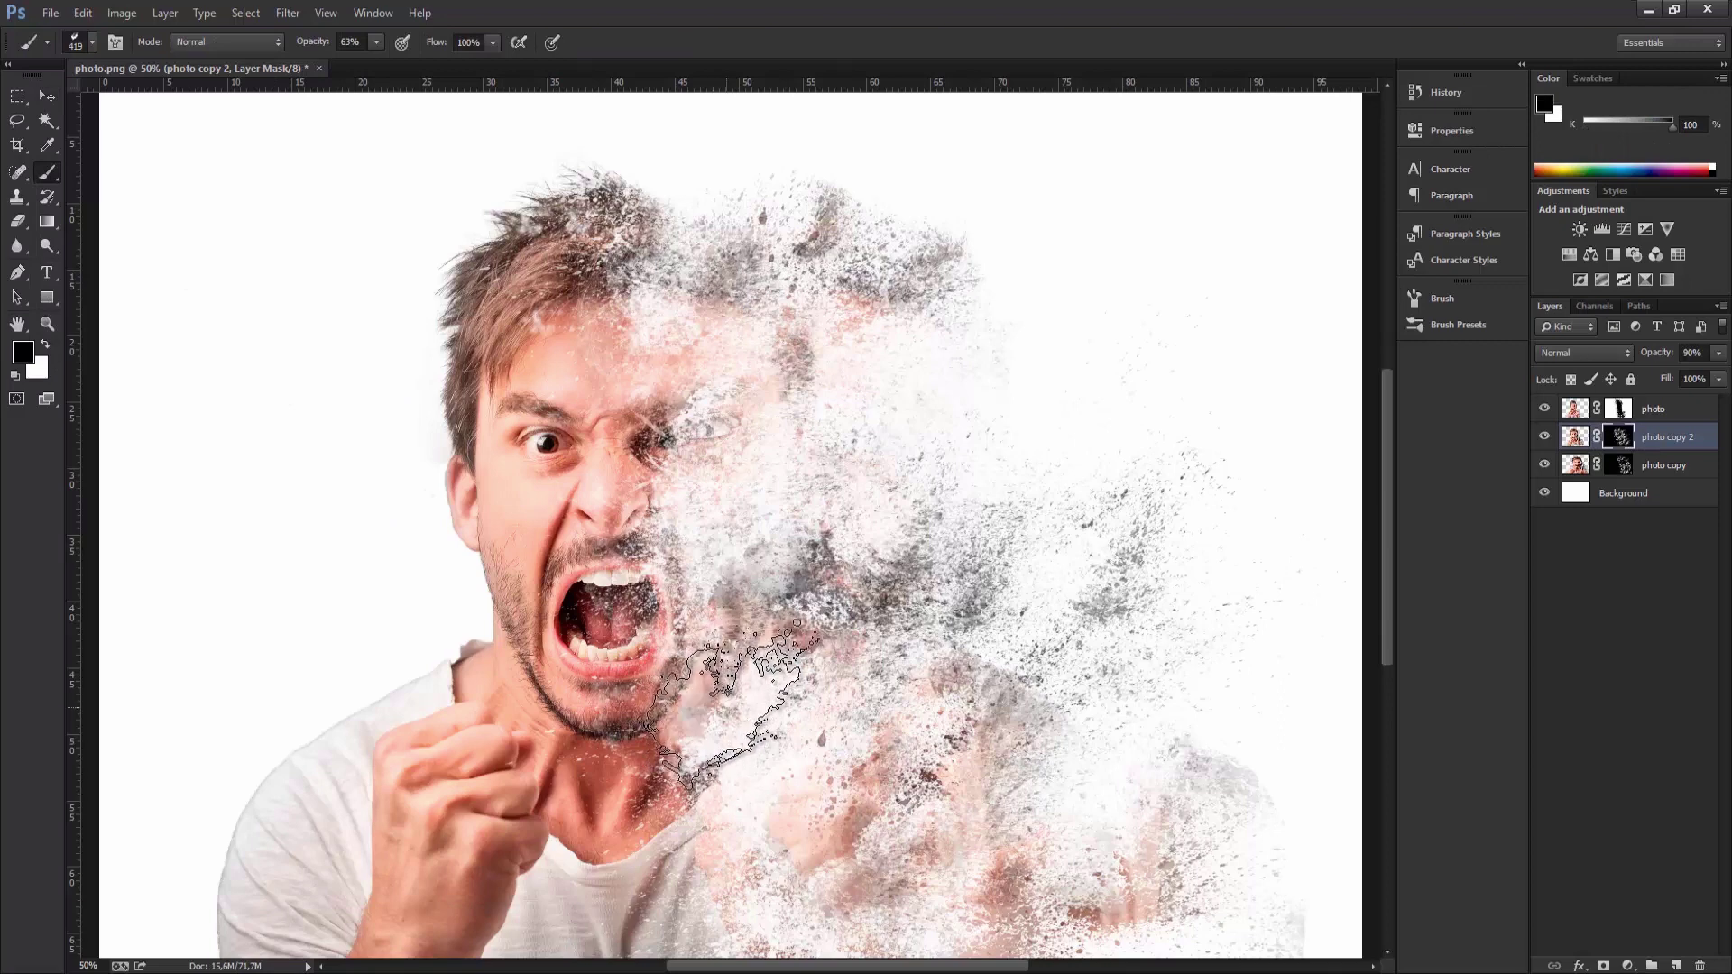
left_click(753, 422)
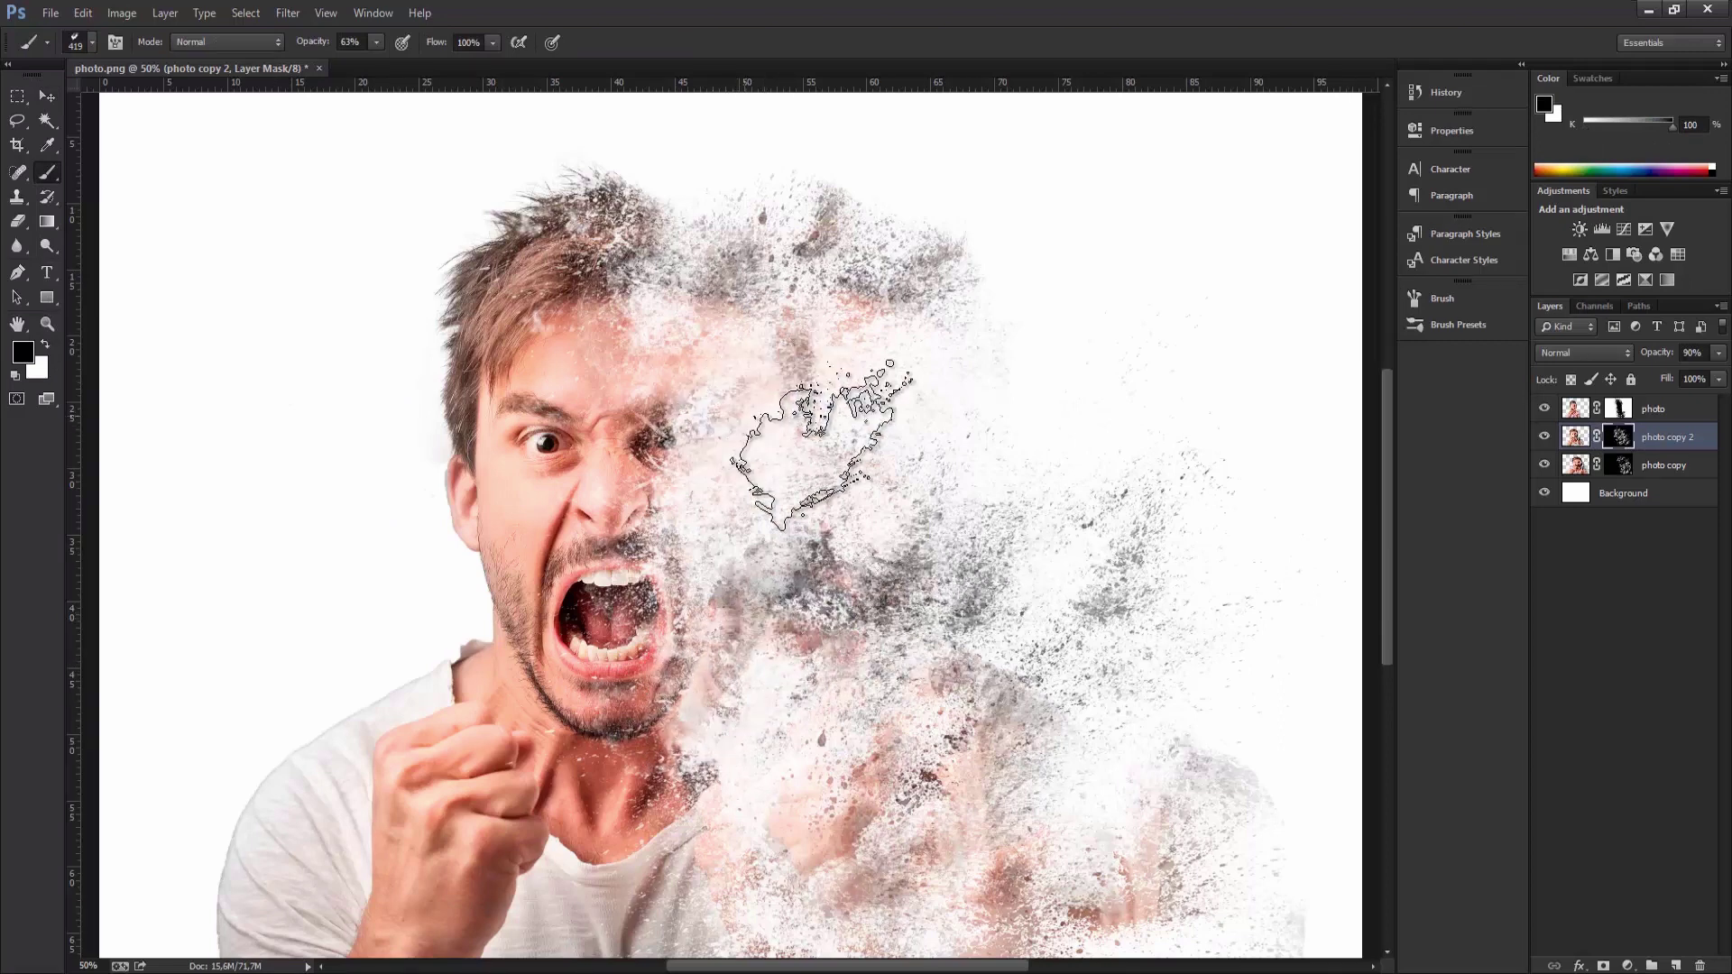
scroll(1047, 578, "down", 1)
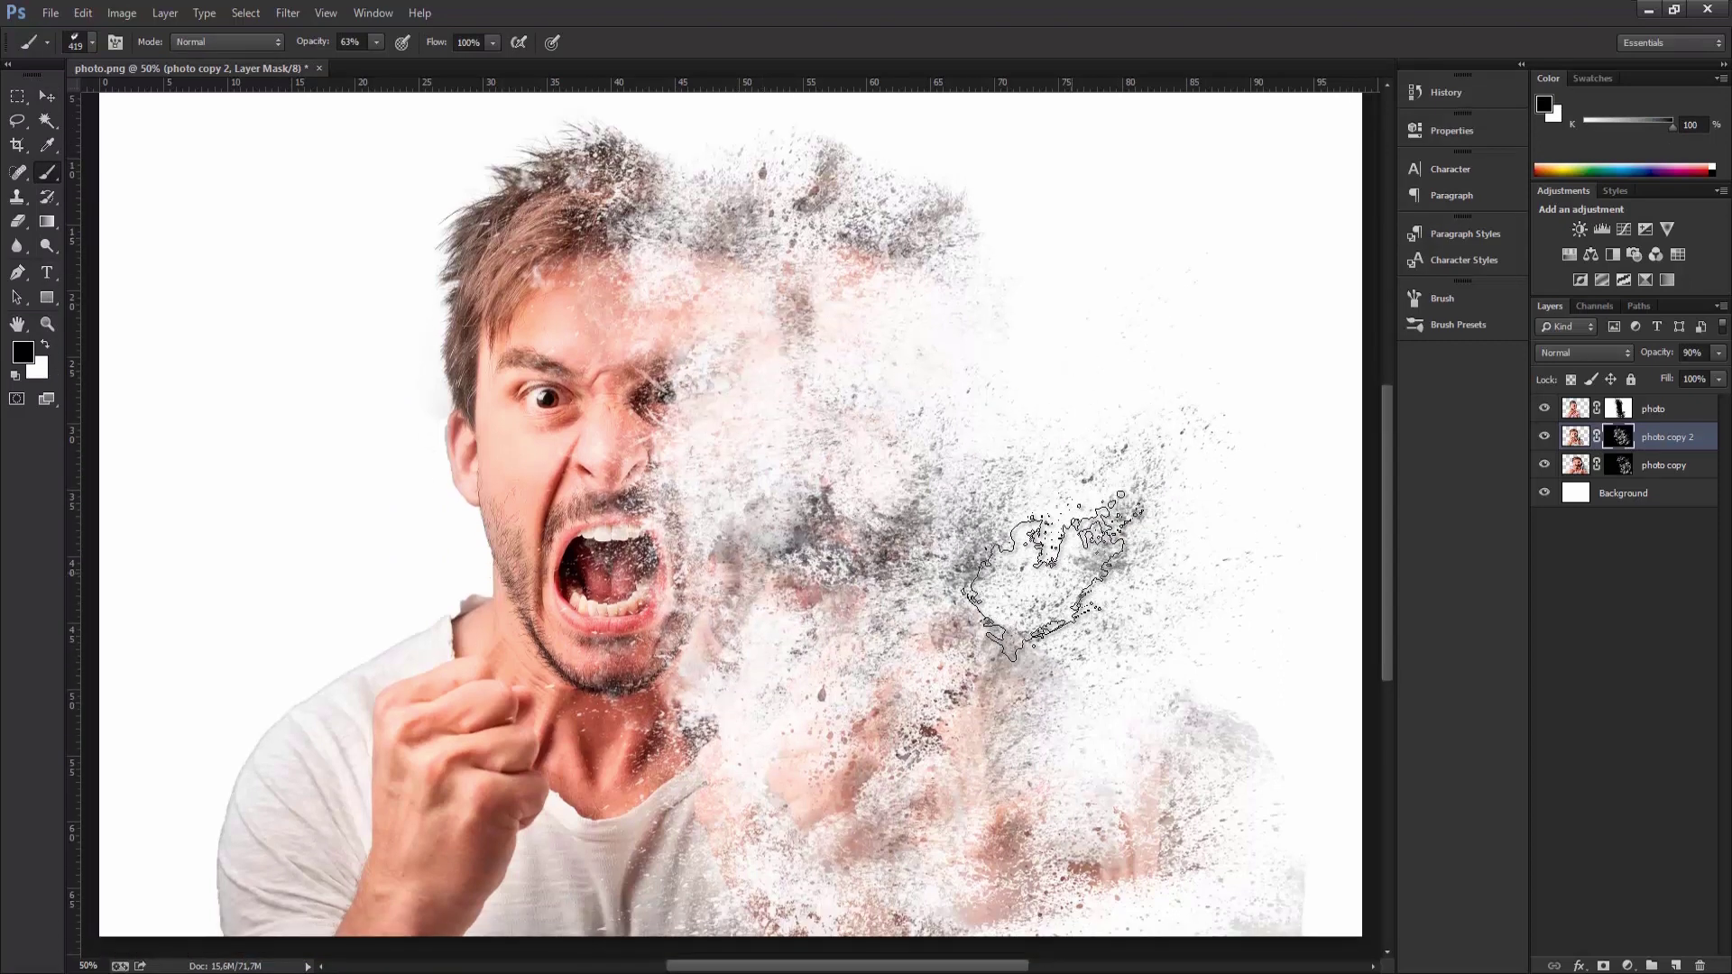
Narrow the photo copy 2 mask to 92.87% width and commit the transform
left_click(48, 97)
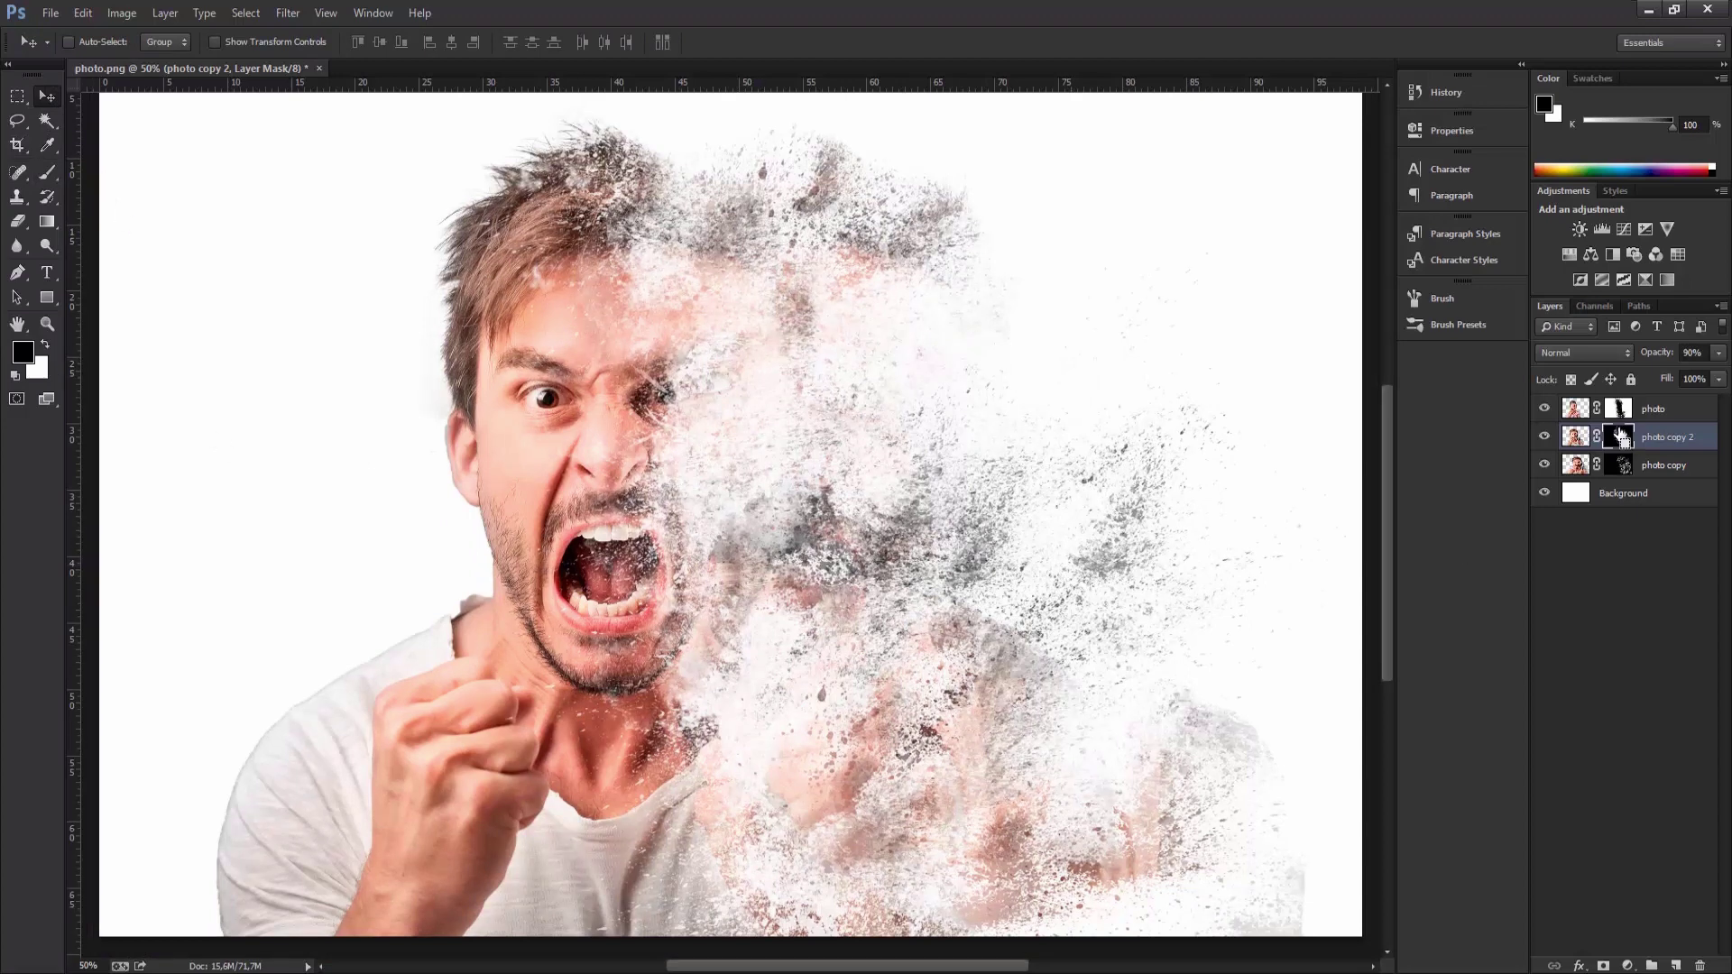
key("ctrl+t")
left_click_drag(1133, 535, 1113, 534)
scroll(1163, 532, "down", 1)
scroll(1164, 532, "down", 1)
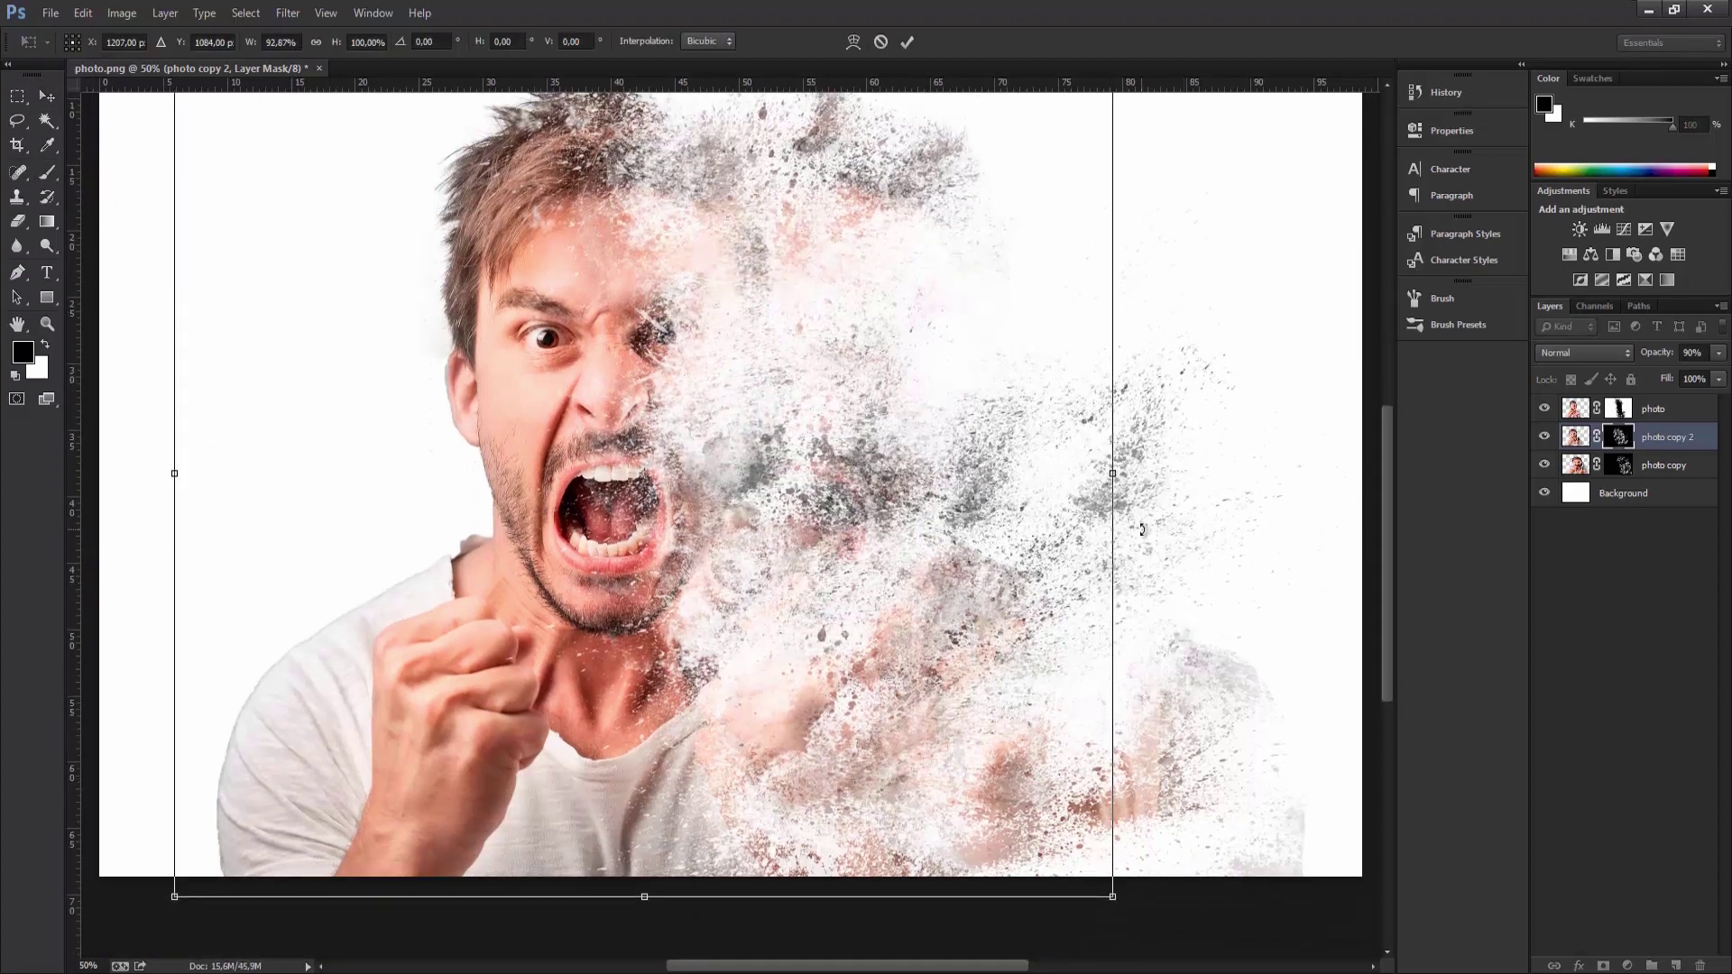
left_click(47, 96)
left_click(795, 370)
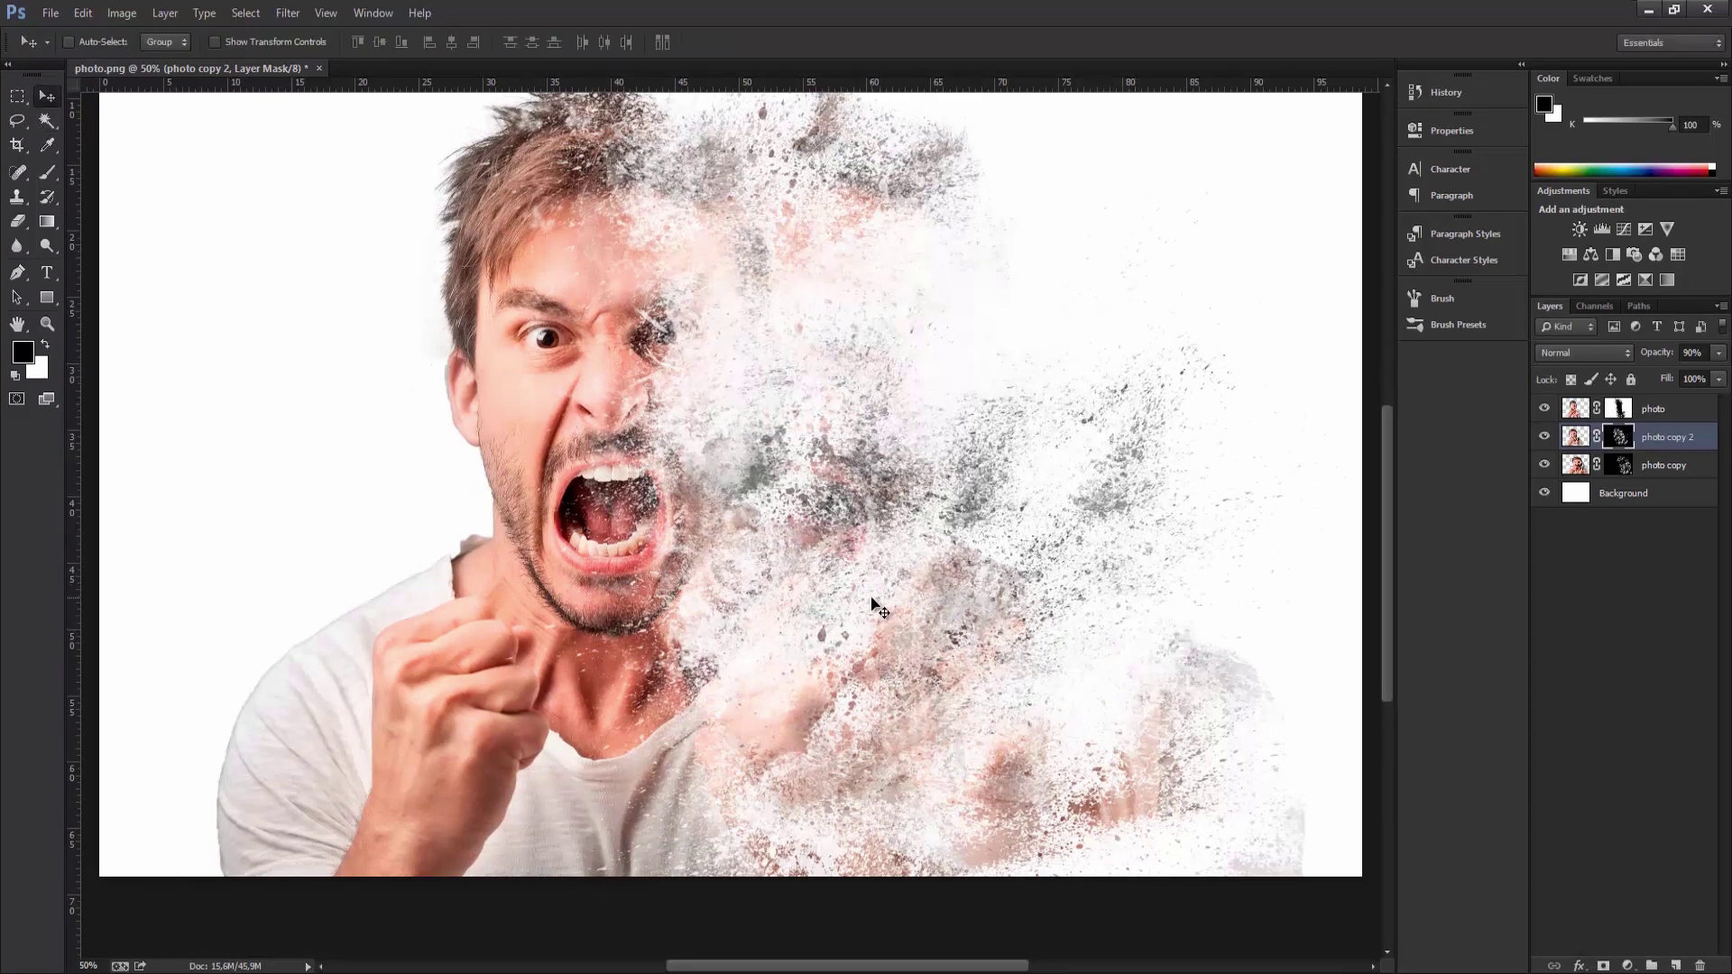
scroll(898, 597, "up", 2)
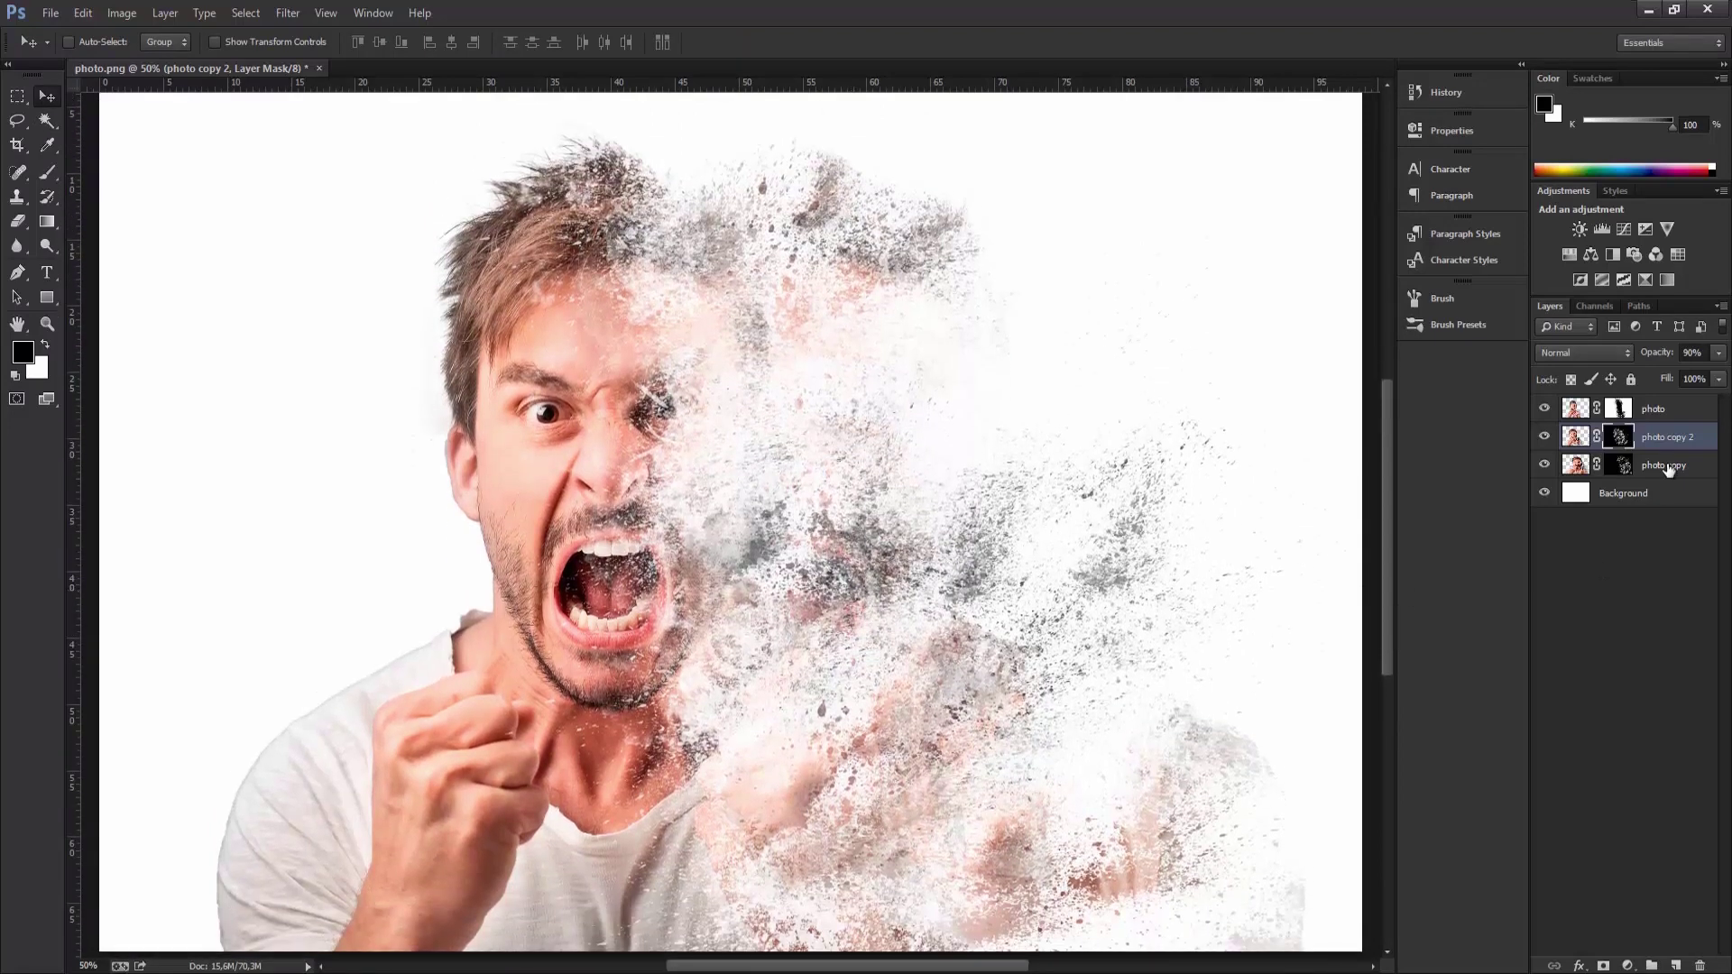
Select the three photo layers and create a new group named Masks
left_click(1668, 468, "shift")
left_click(1674, 418, "shift")
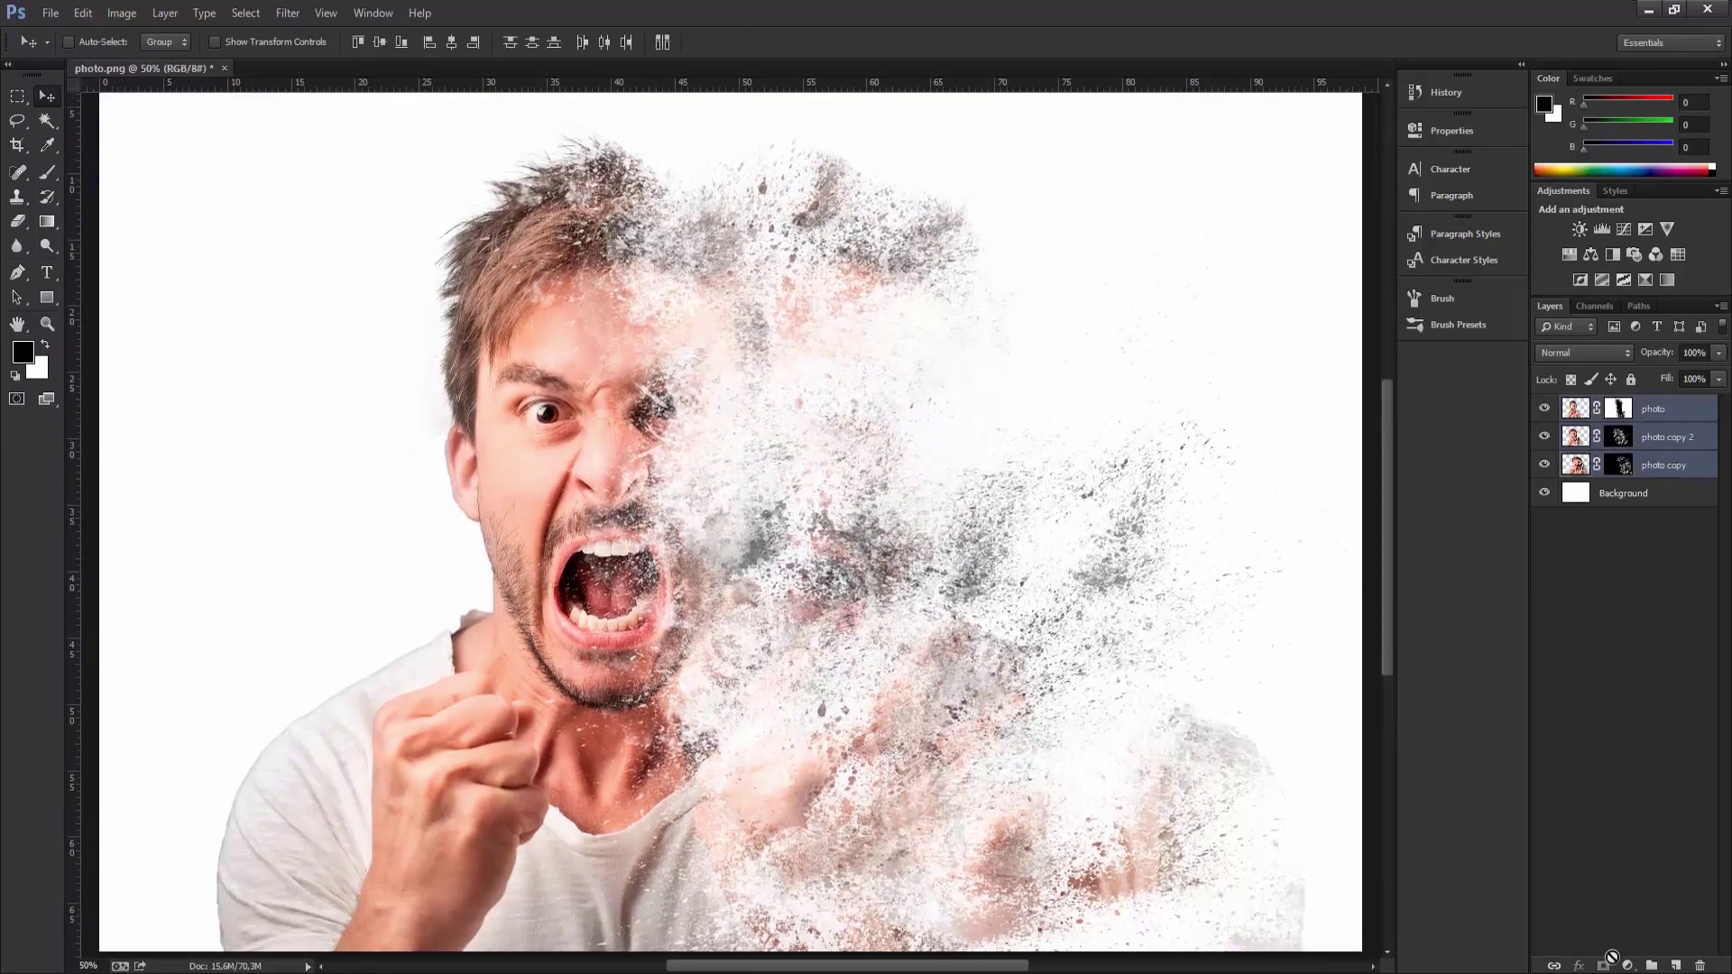
left_click(1650, 967)
double_click(1615, 407)
type("Masks")
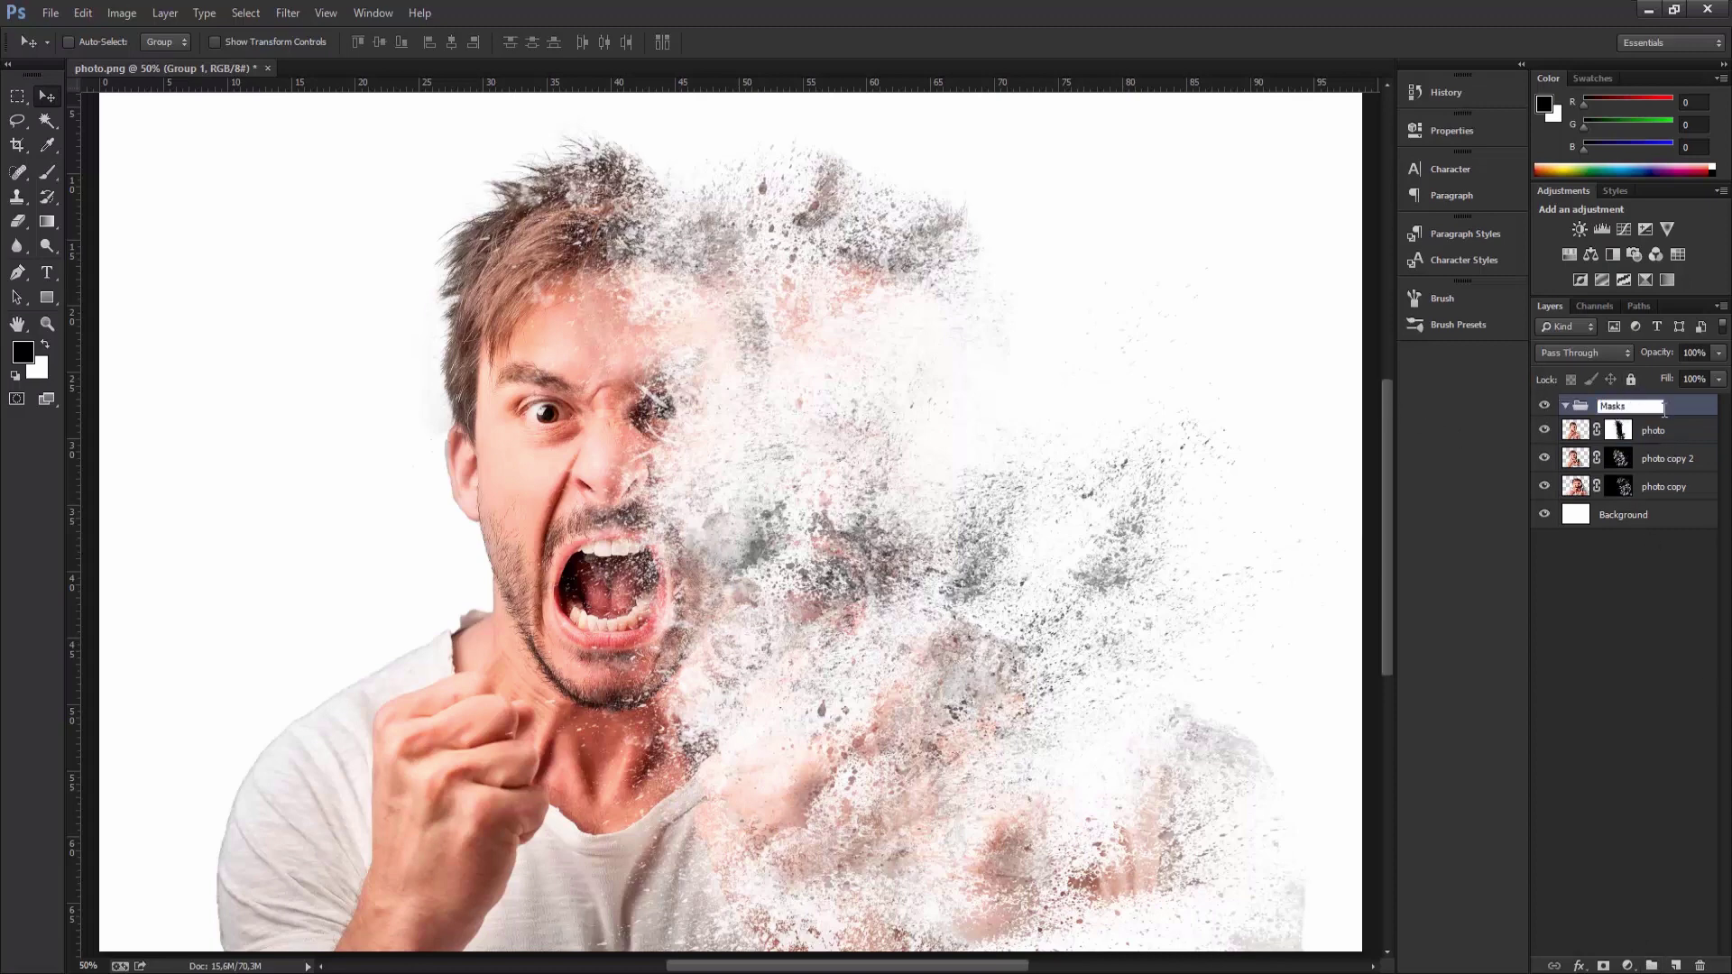
key("Return")
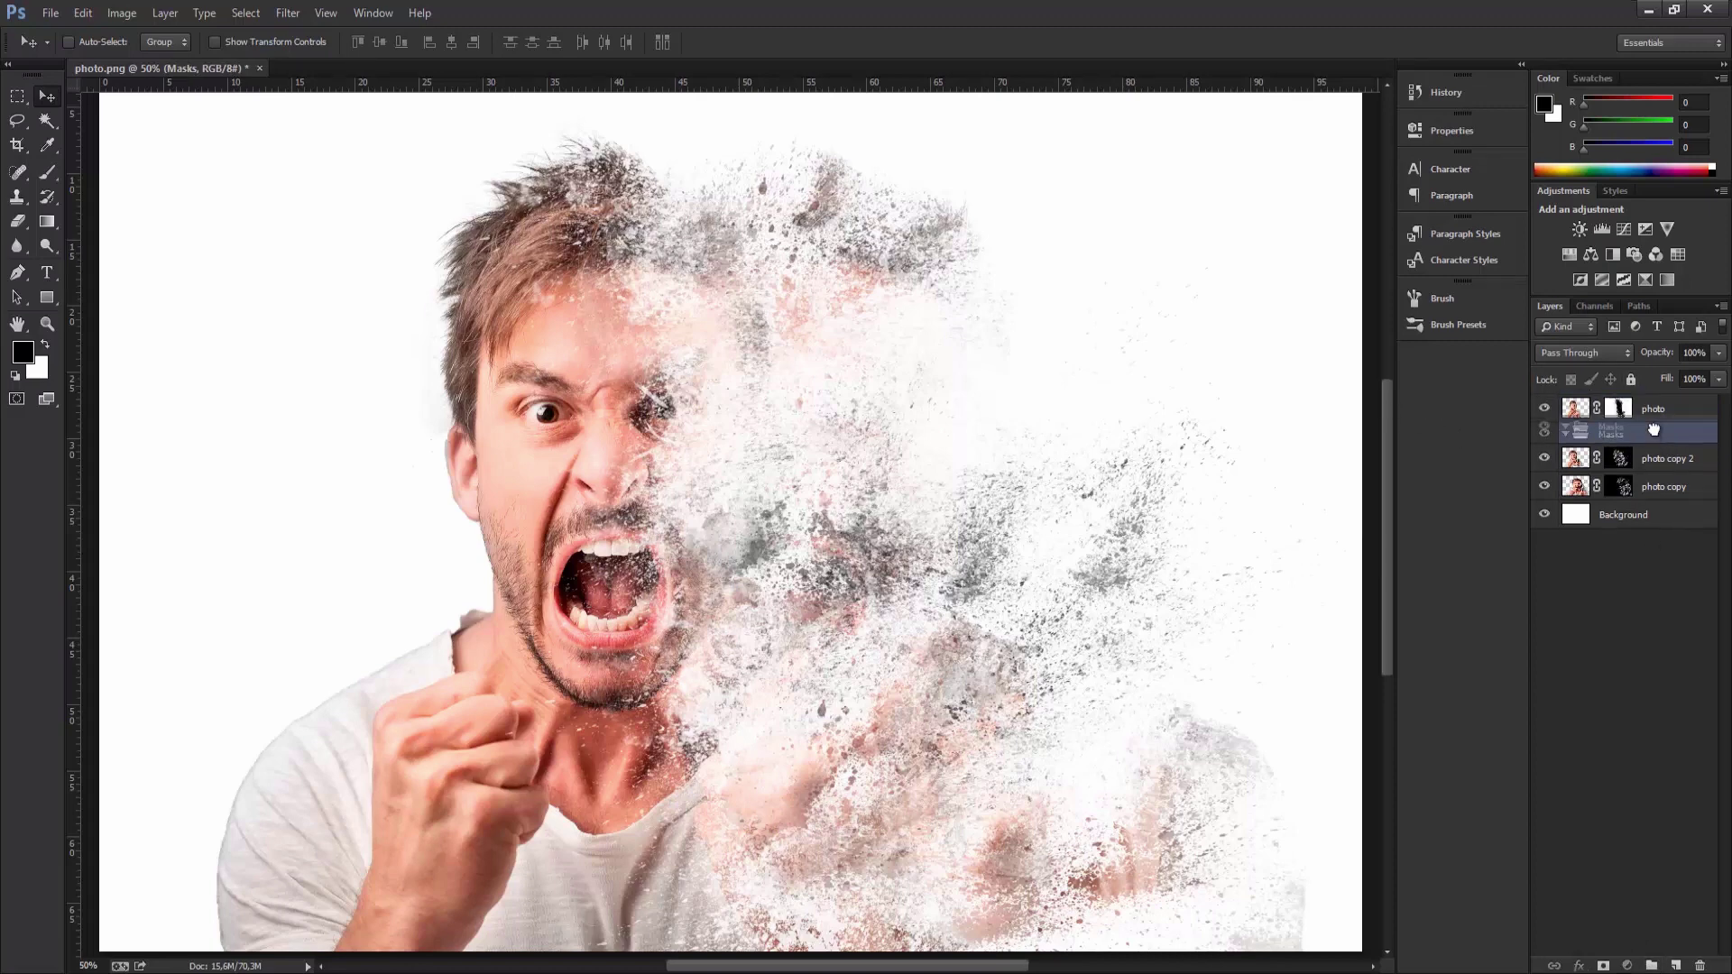
Move the three photo layers into Masks and give the group an orange colour label
left_click(1665, 431)
left_click(1671, 487, "shift")
left_click_drag(1671, 488, 1672, 421)
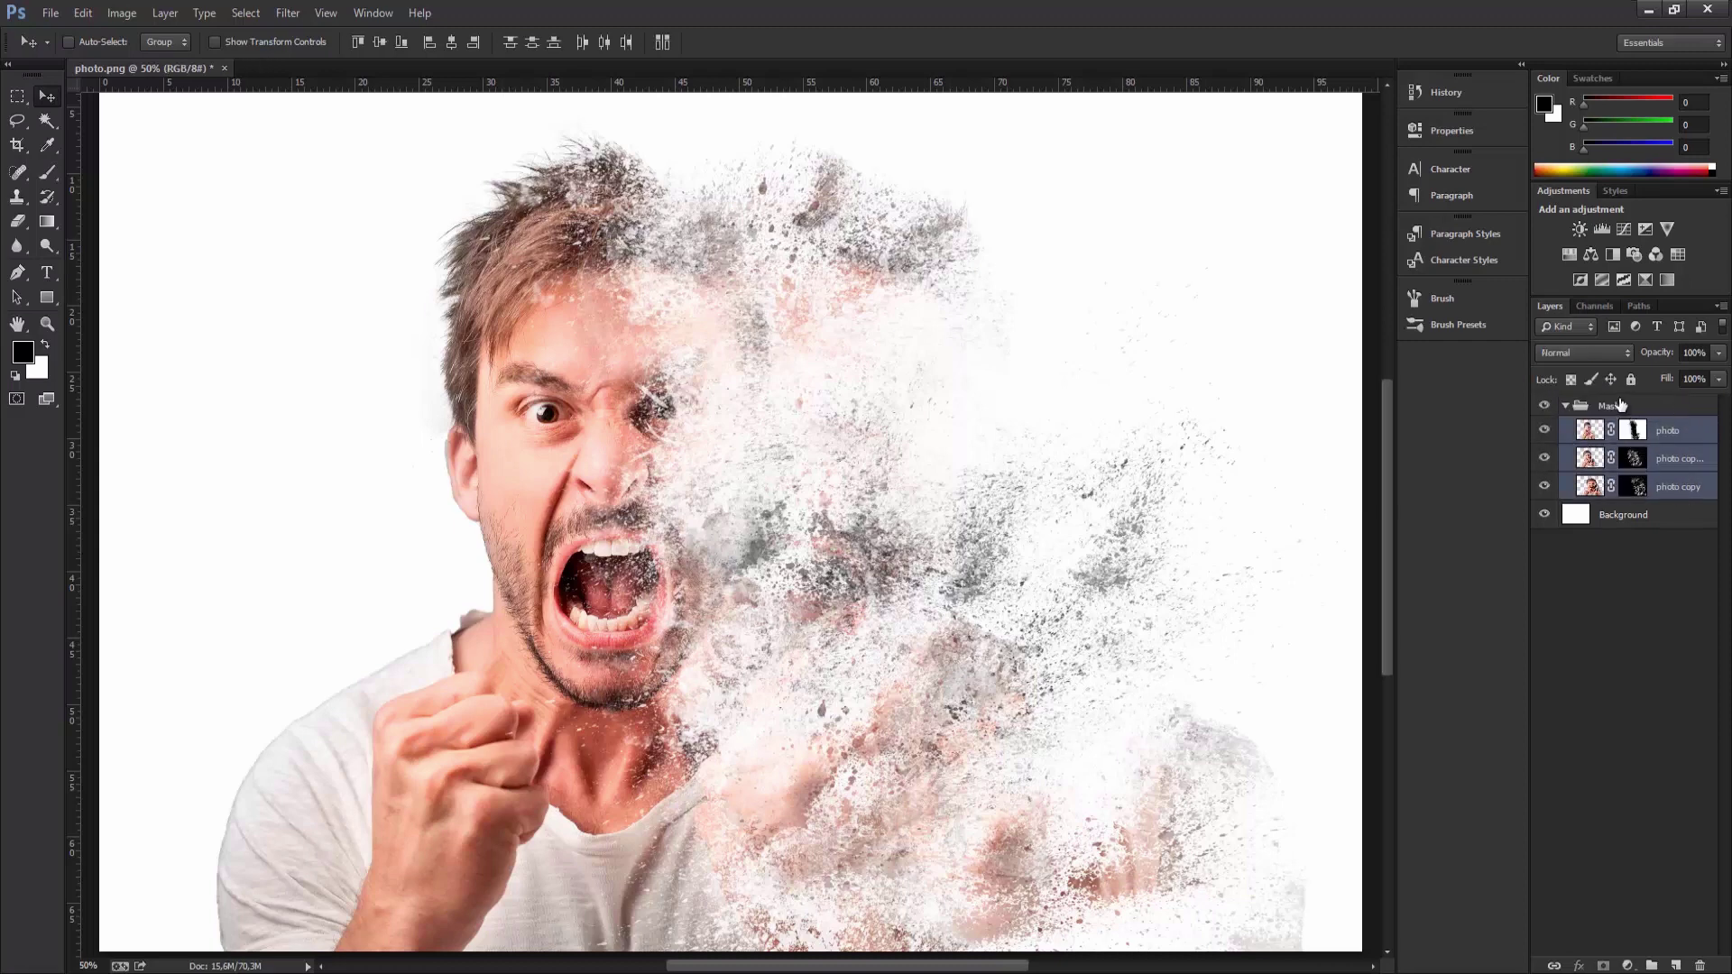
right_click(1644, 407)
left_click(1550, 826)
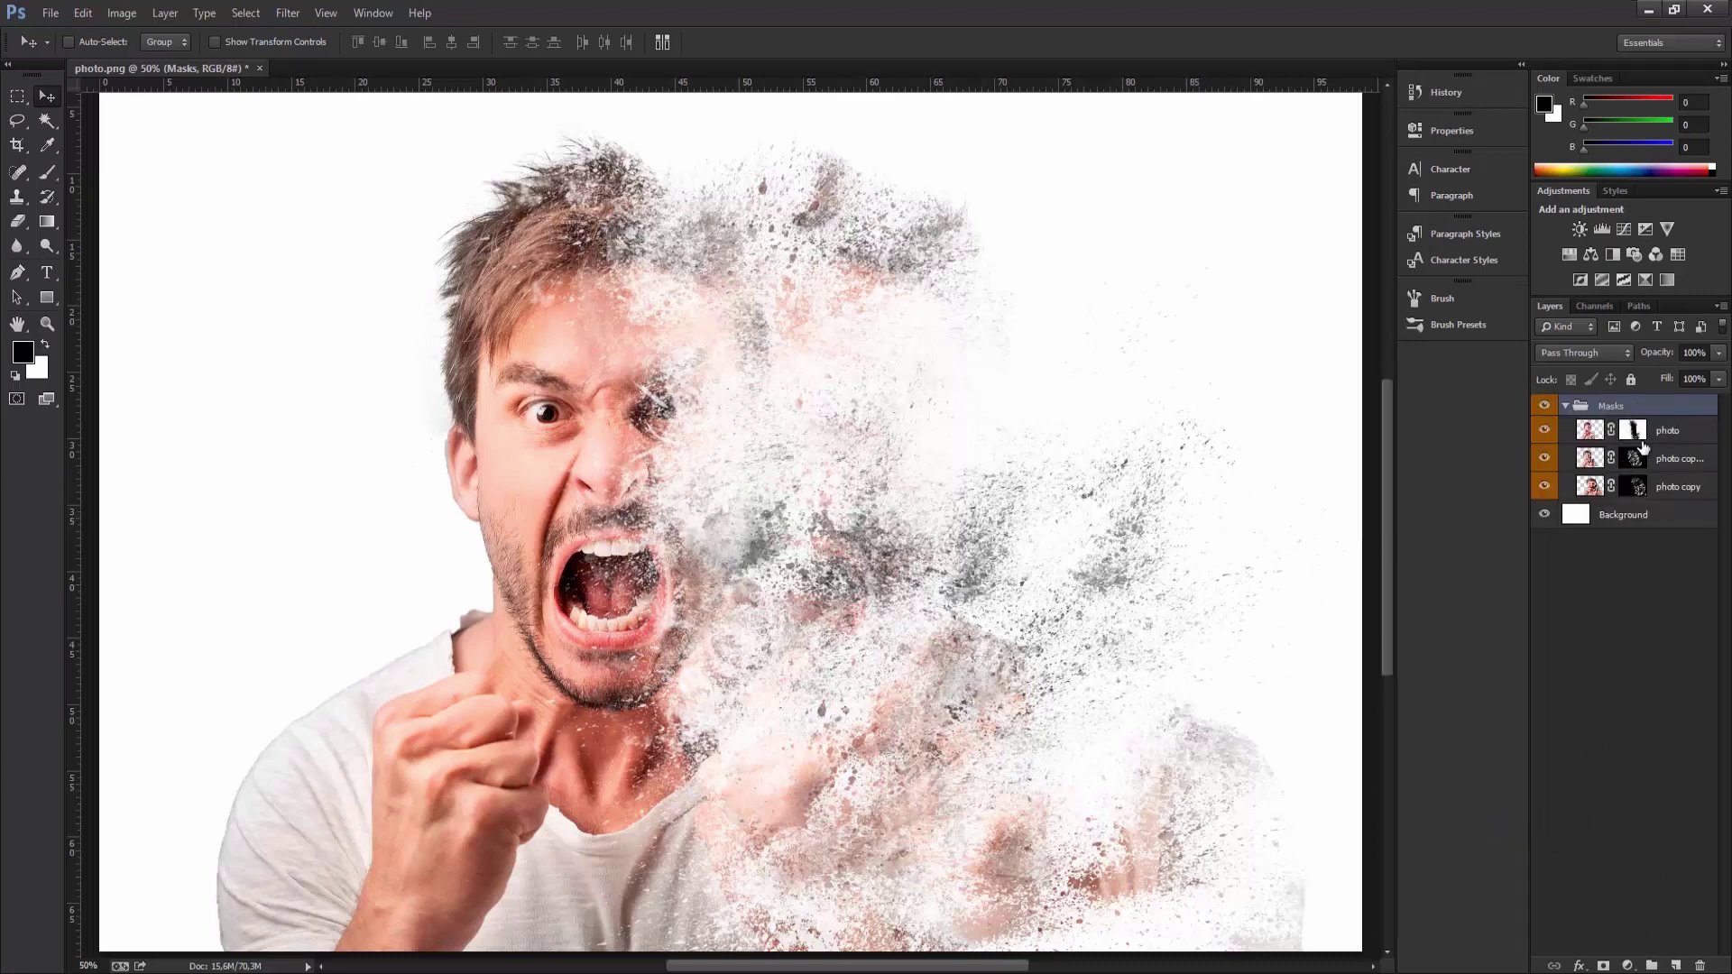
scroll(553, 487, "down", 2)
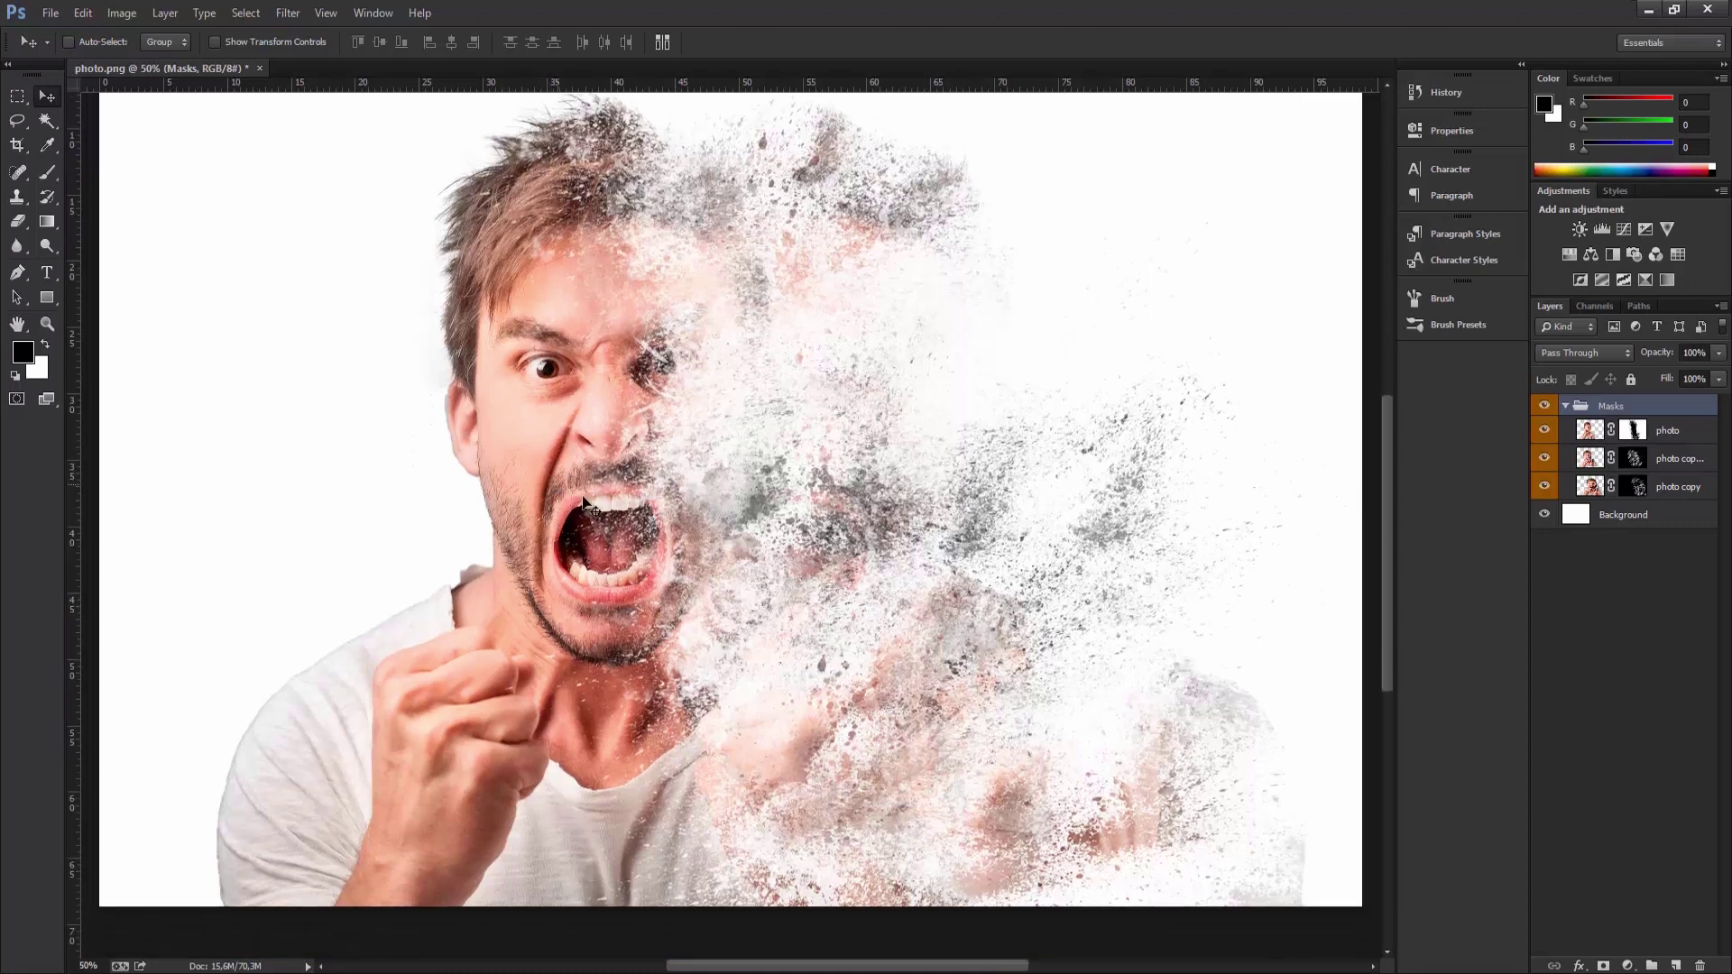
scroll(1009, 673, "up", 1)
left_click(1589, 432)
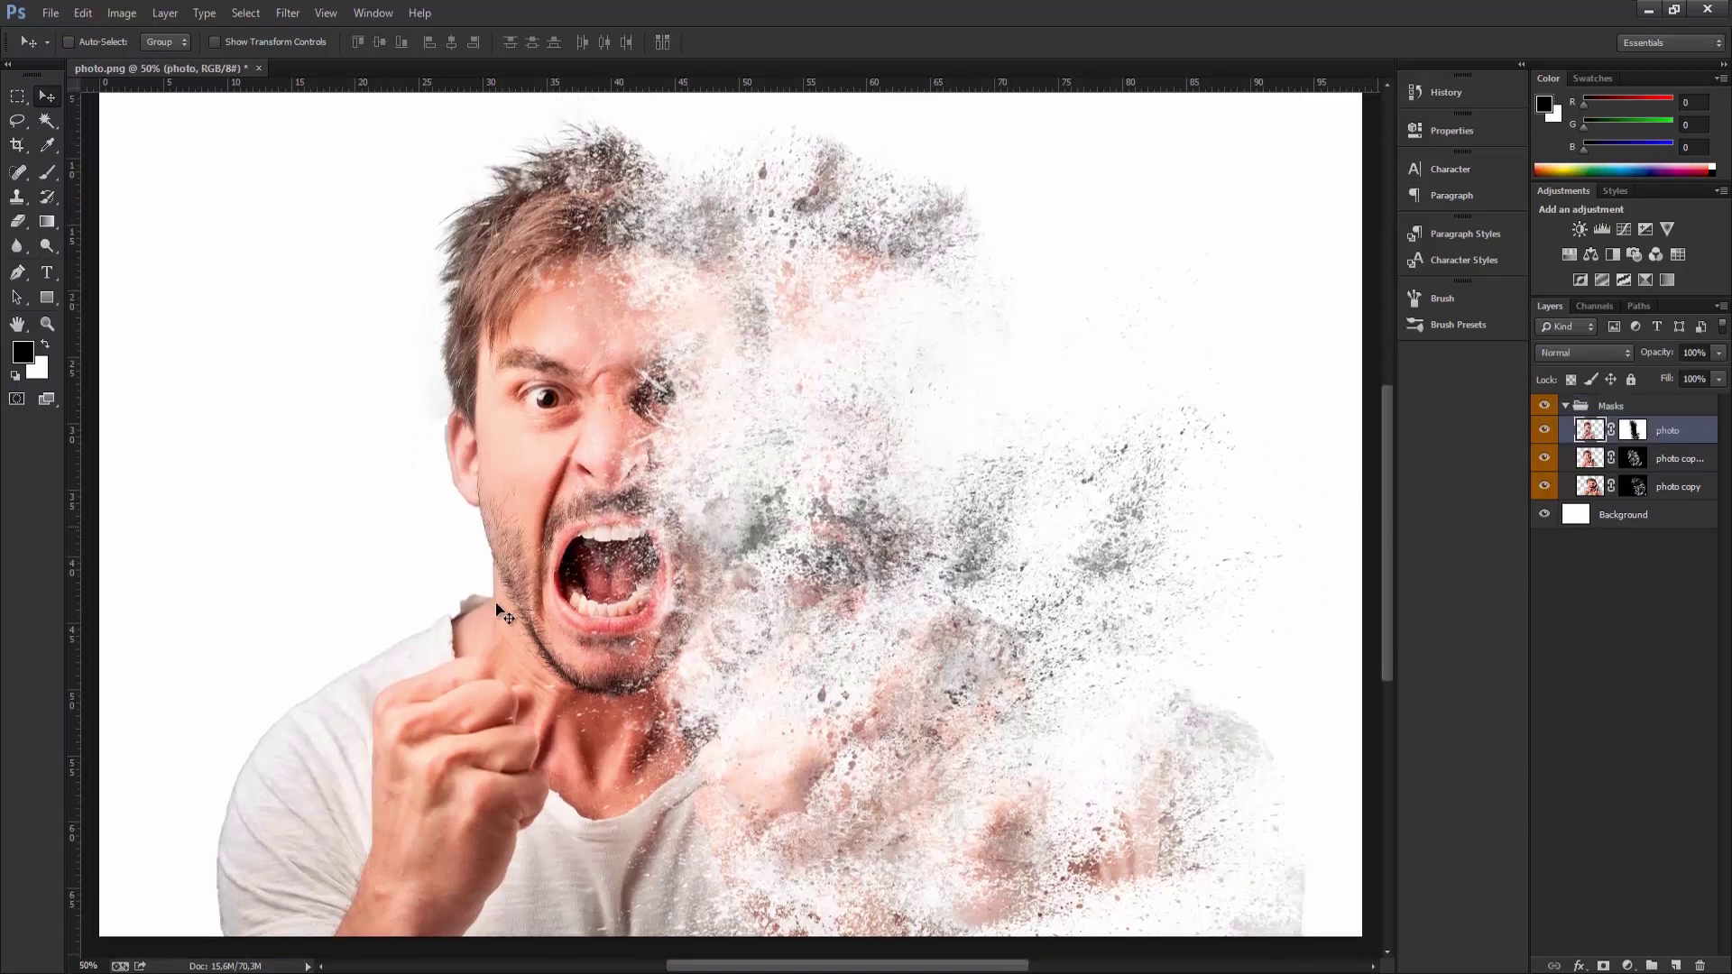
Lasso the fist and brighten it with a Curves 1 layer whose mask is feathered 8.1 px
left_click(18, 123)
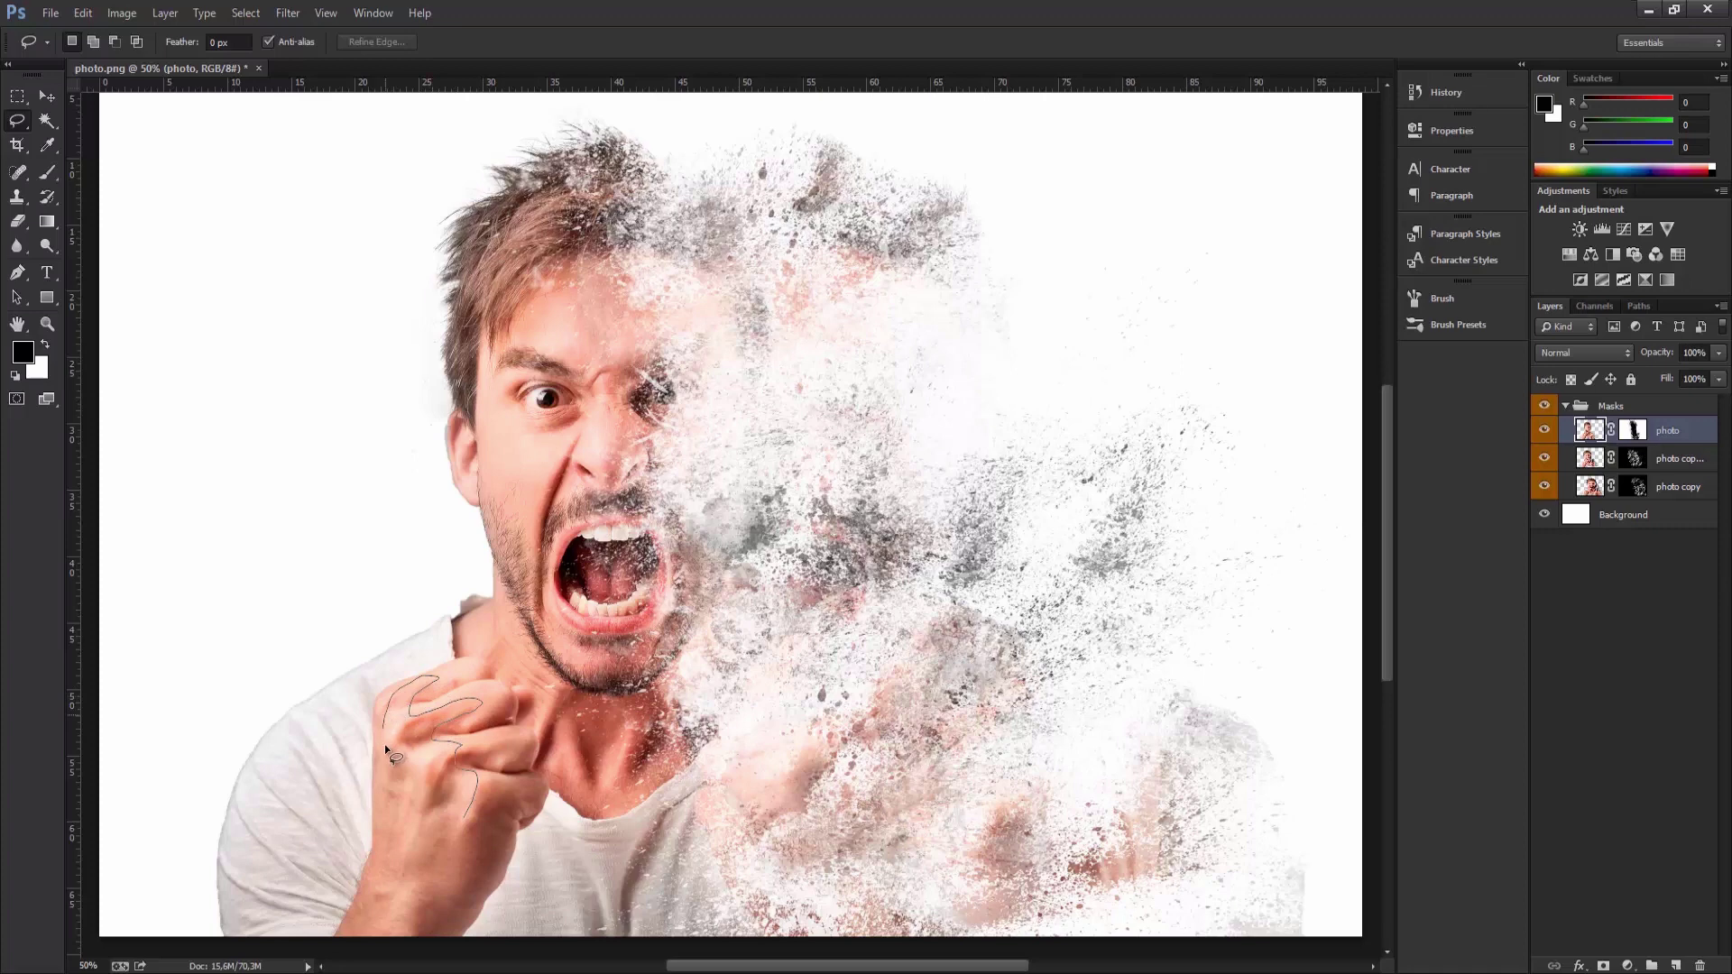
left_click_drag(465, 817, 433, 681)
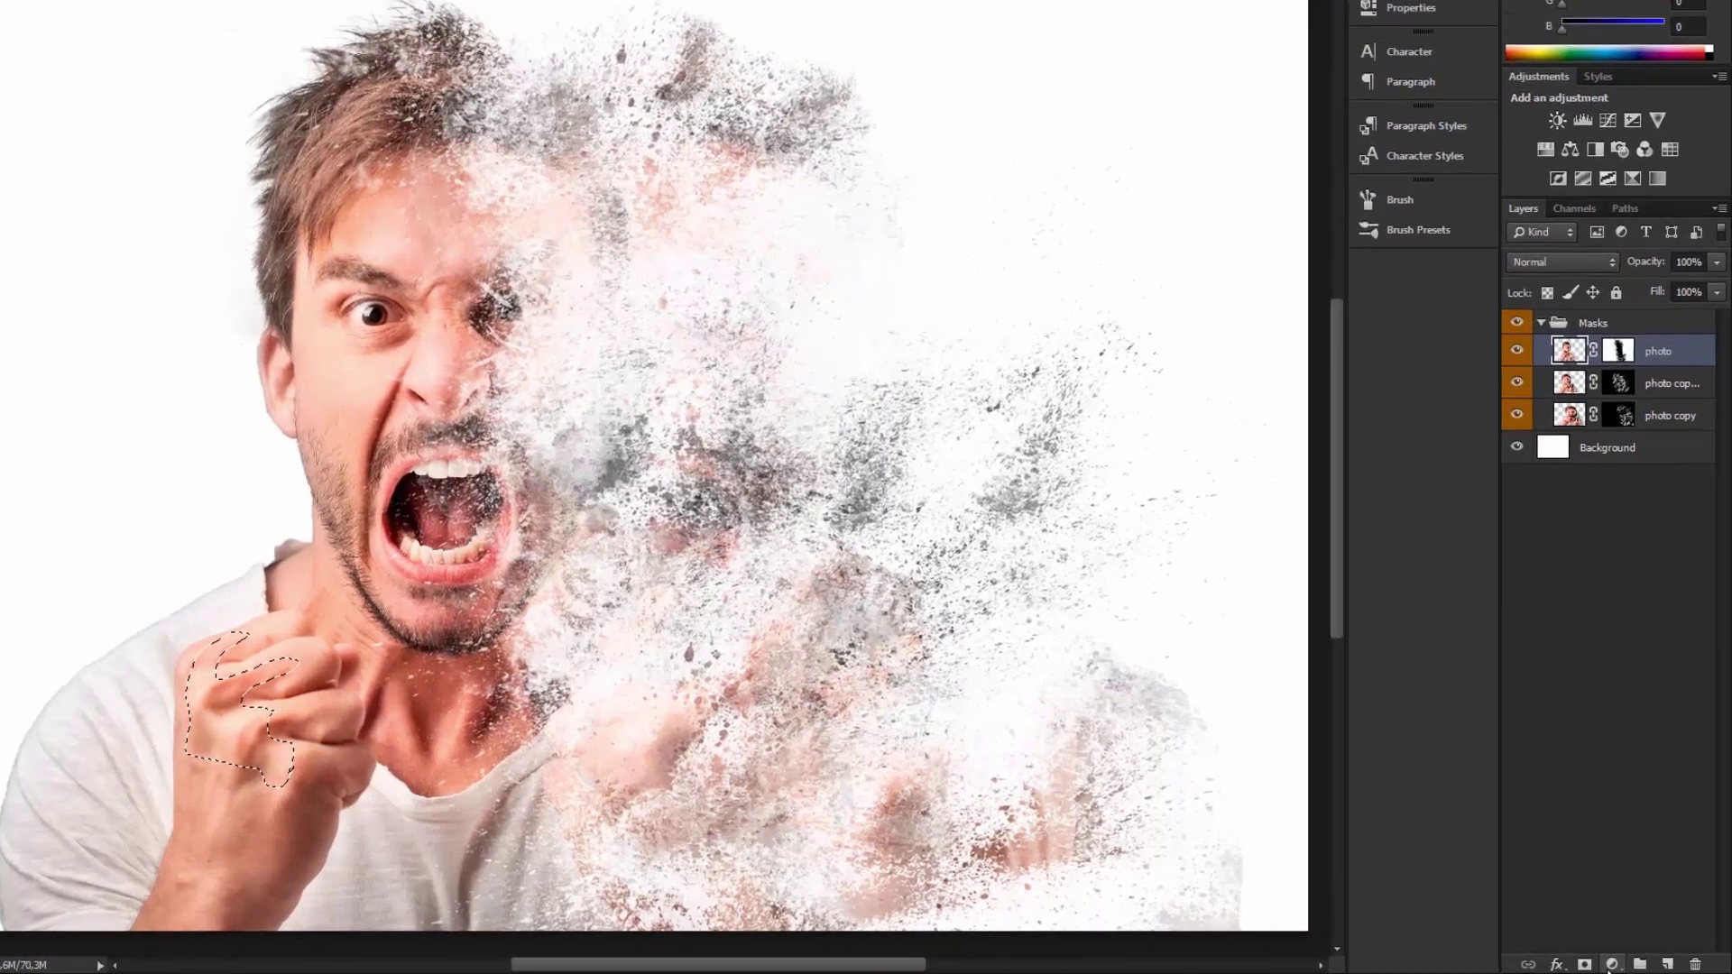
left_click(1614, 964)
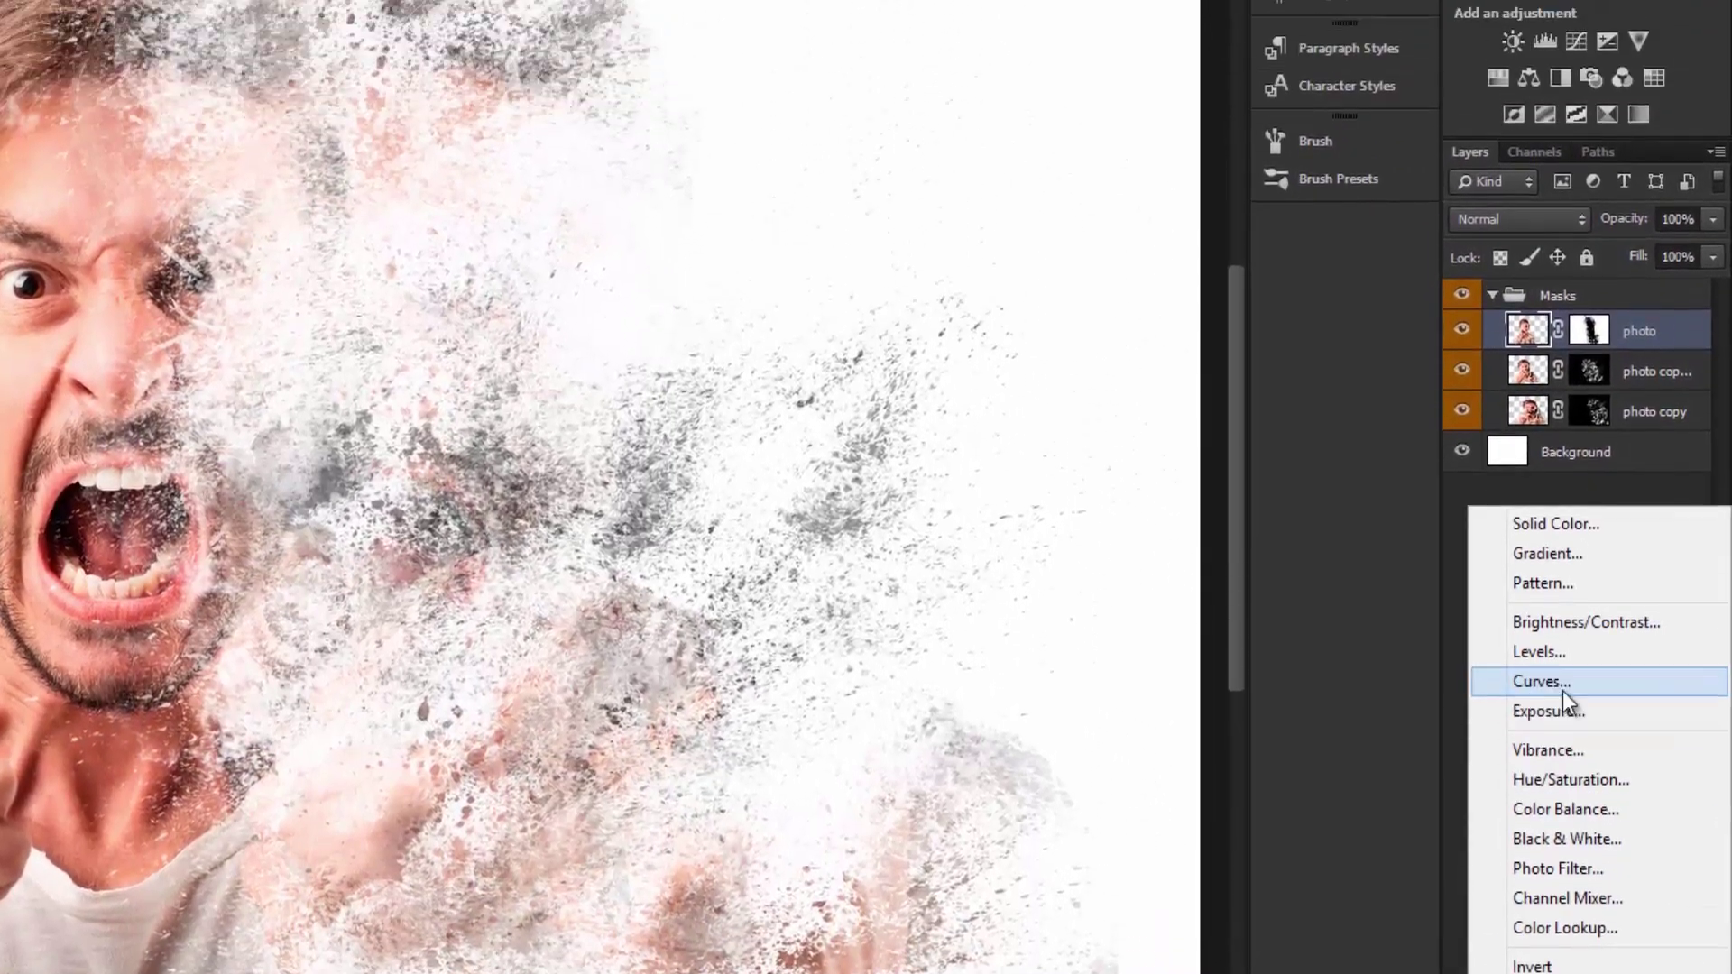
left_click(1562, 691)
left_click_drag(1183, 312, 1153, 261)
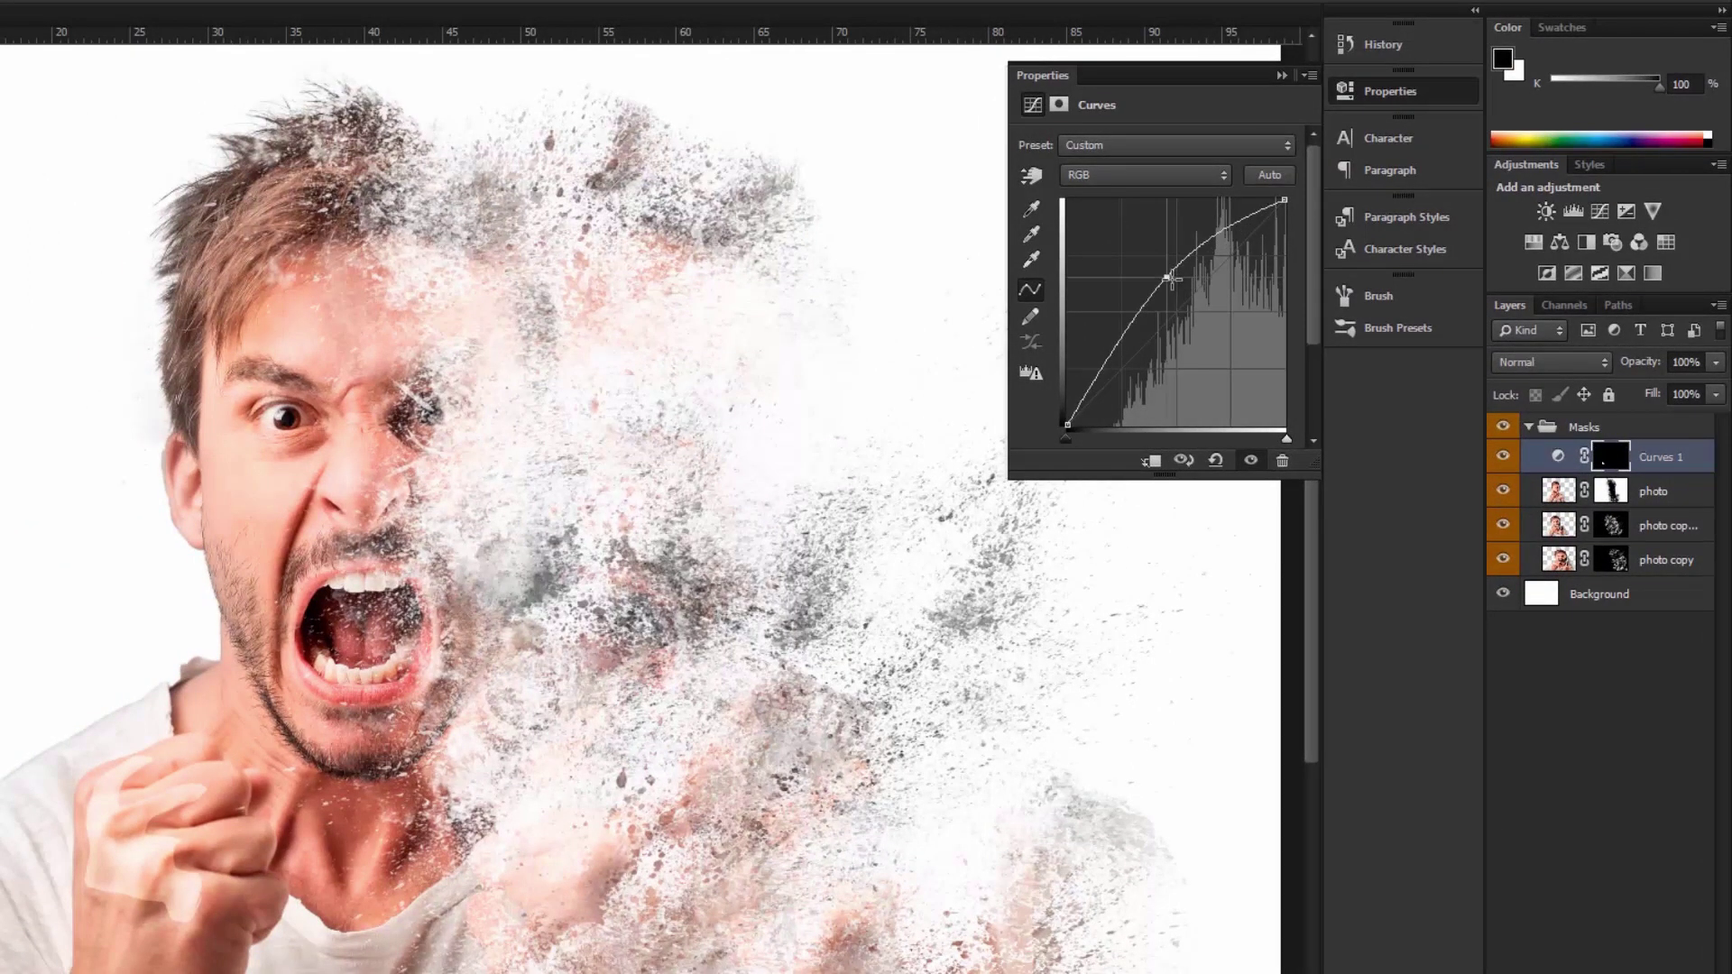
left_click(1059, 104)
left_click_drag(1031, 304, 1125, 316)
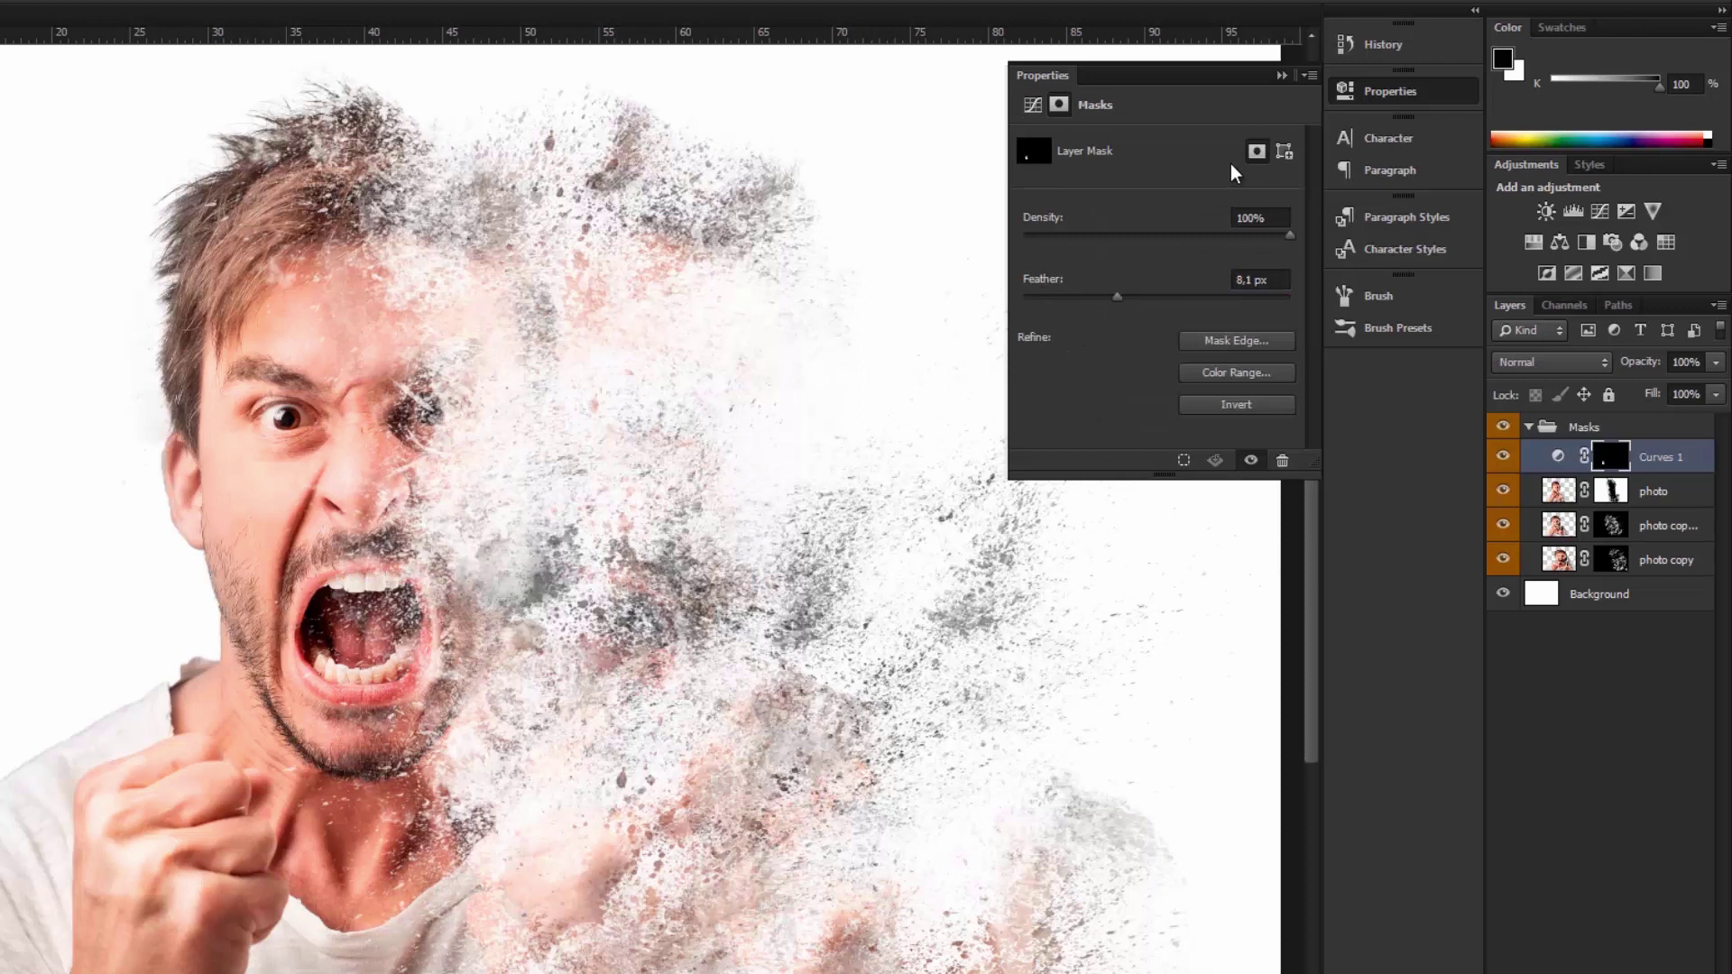
left_click(1282, 75)
Lasso the left side of the face on the photo layer
left_click(1544, 491)
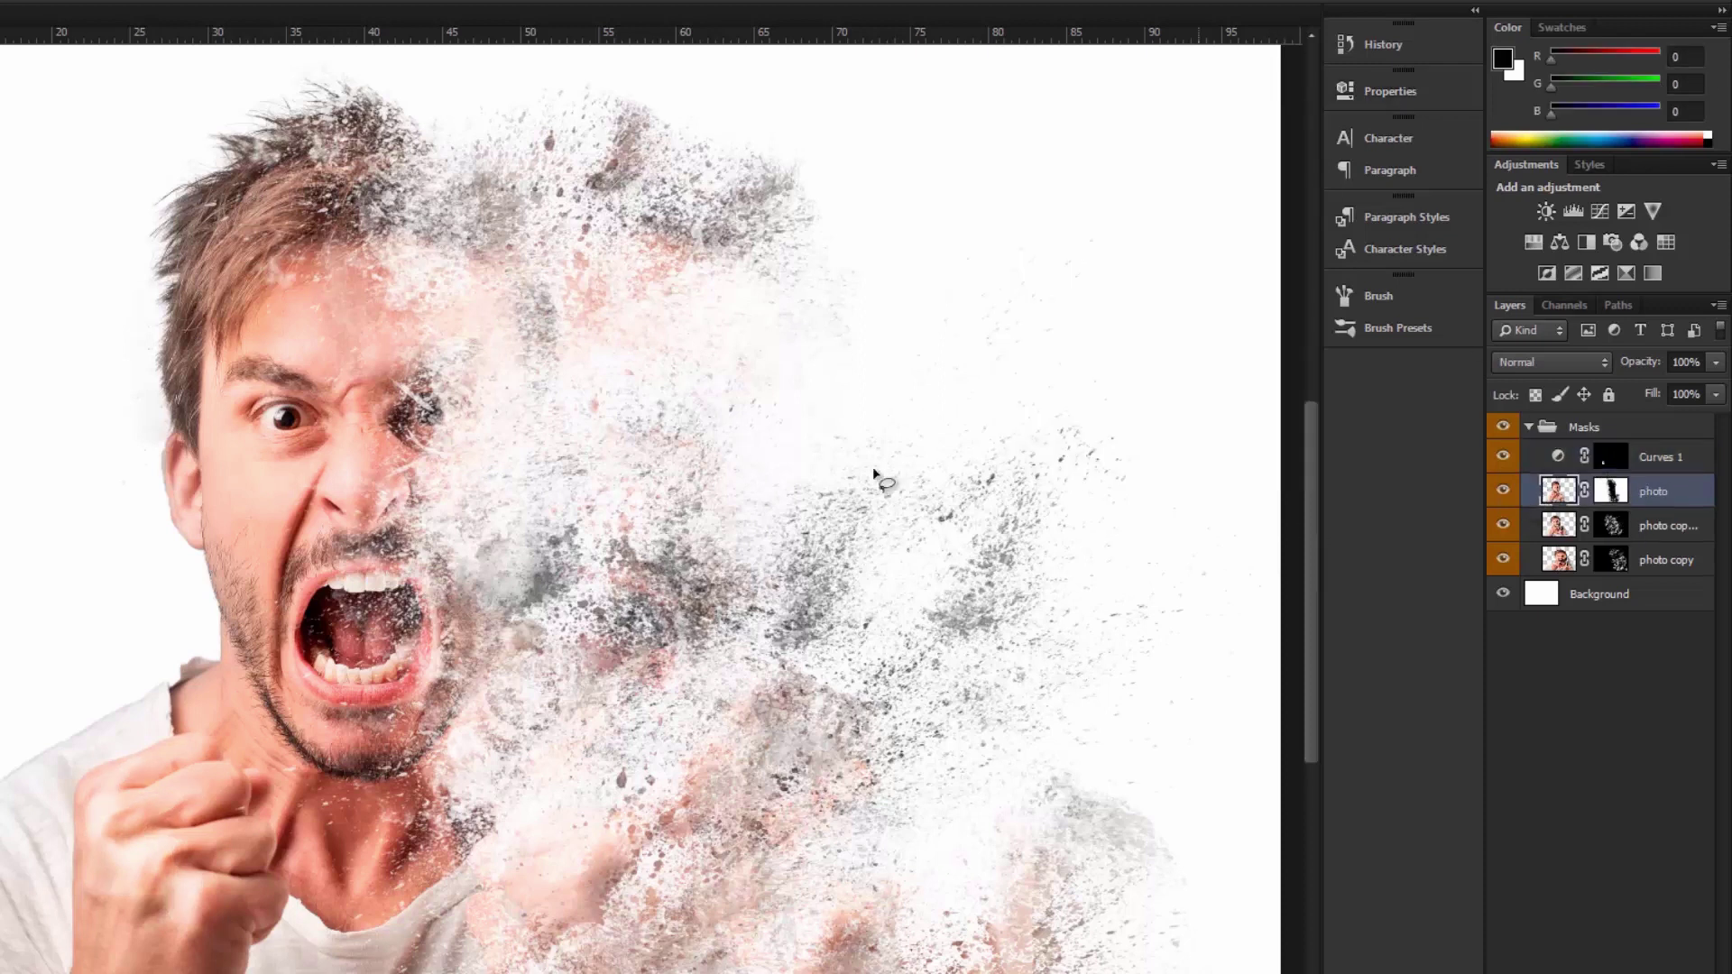
mouse_move(259, 619)
left_mouse_down()
mouse_move(294, 489)
mouse_move(221, 355)
mouse_move(260, 620)
left_mouse_up()
left_click(1620, 970)
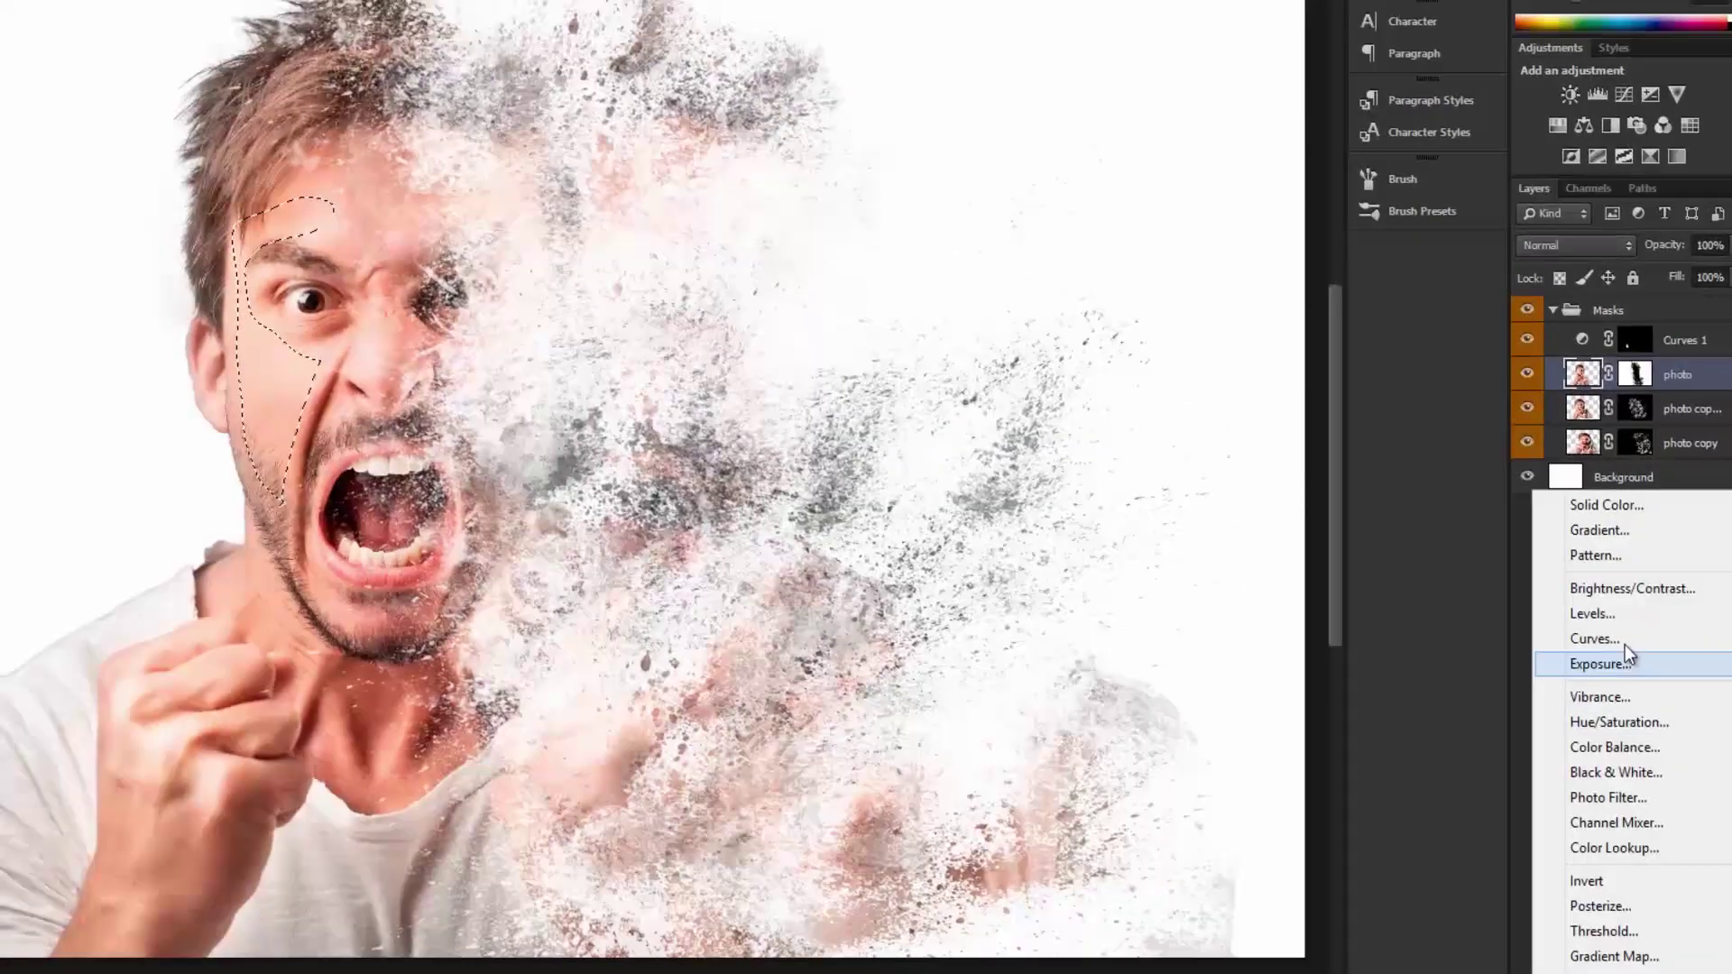
Brighten the left face with a Curves 2 layer feathered 16.8 px, toggling it to compare
left_click(1592, 610)
left_click_drag(1211, 317, 1196, 299)
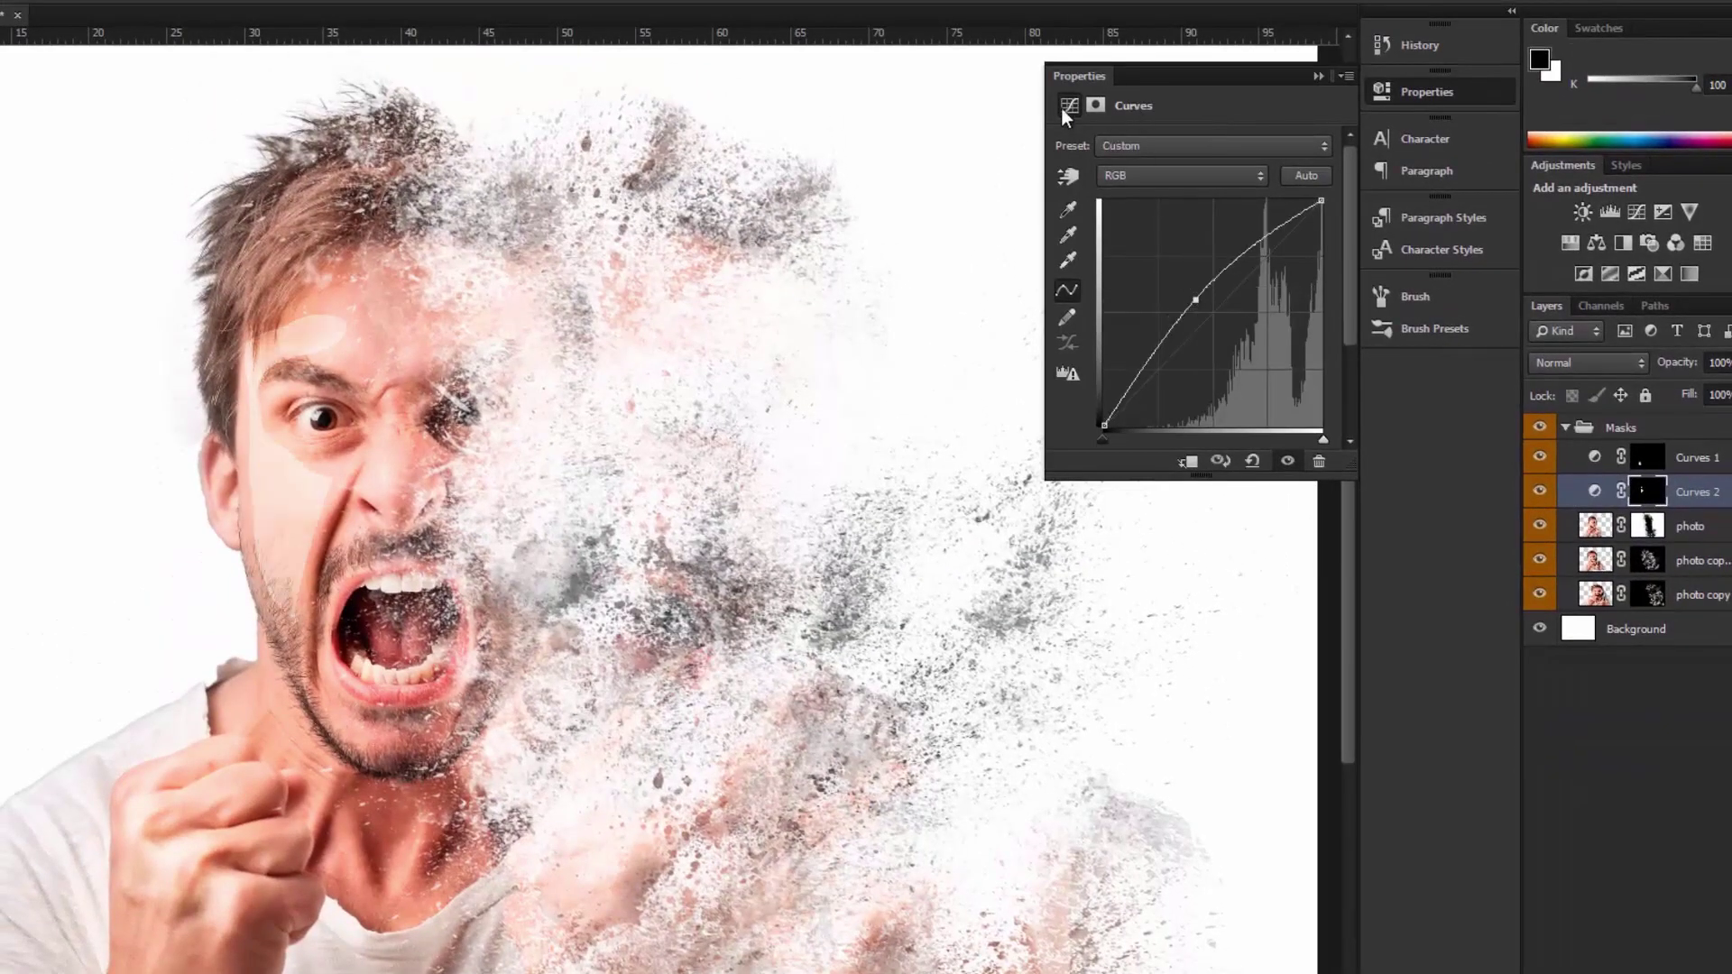
left_click(1096, 106)
left_click_drag(1096, 298, 1173, 316)
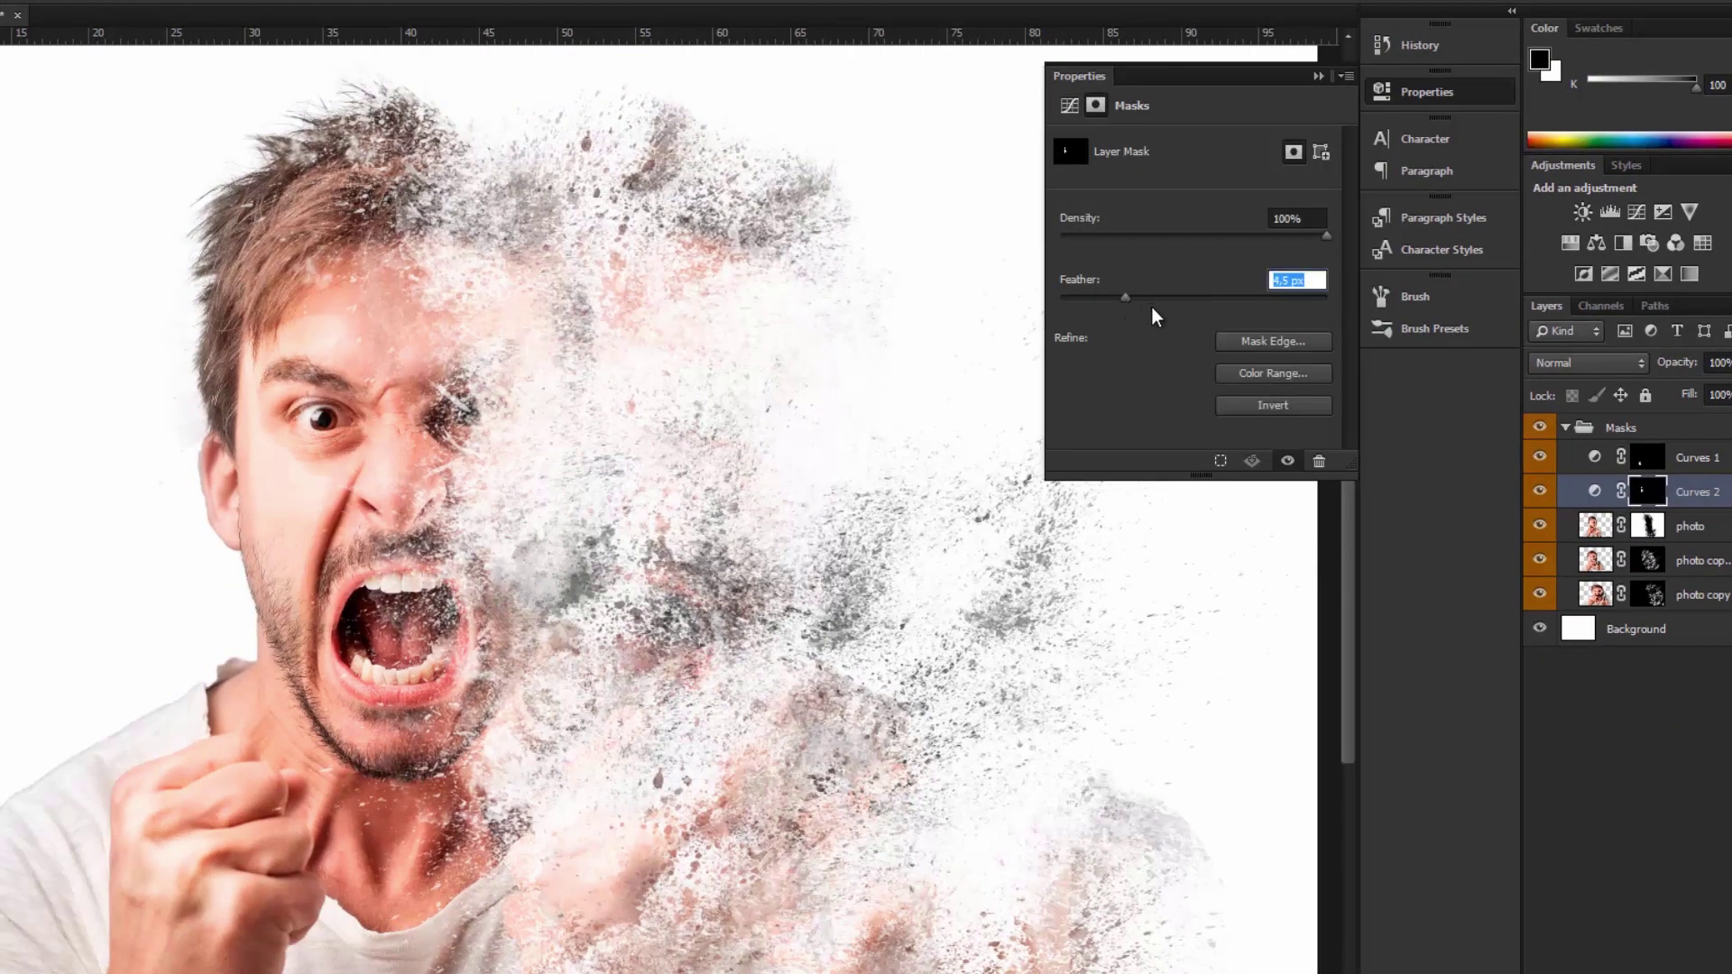
left_click(1341, 94)
left_click(1539, 492)
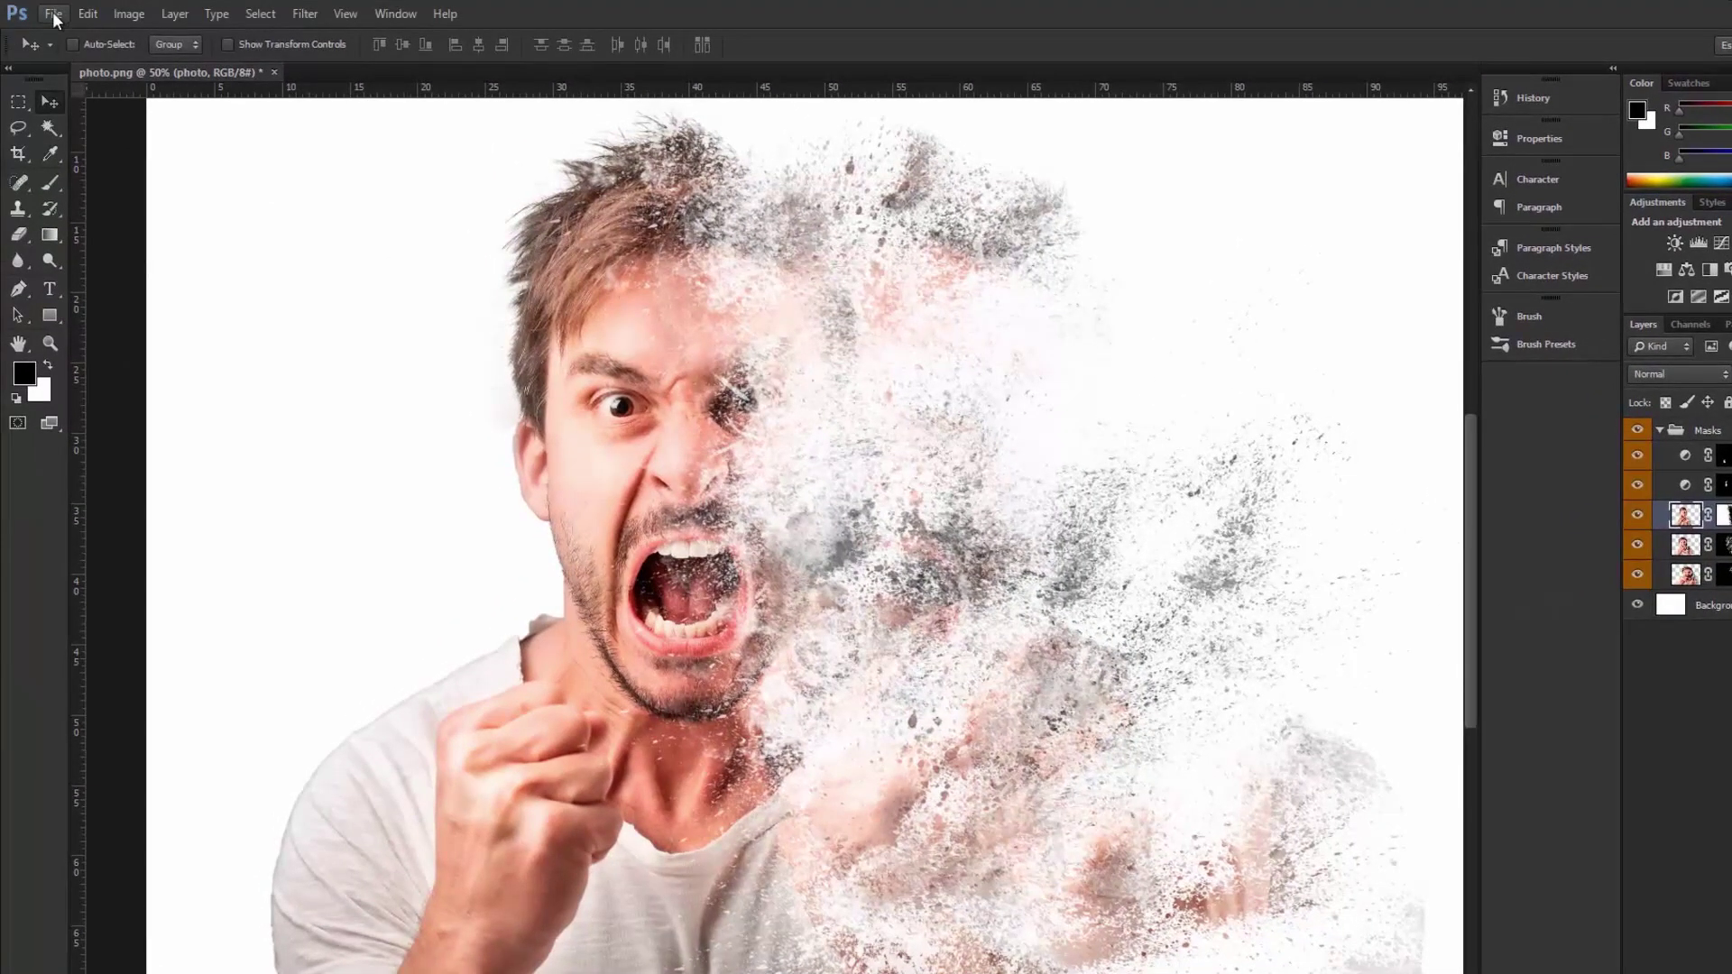
Place the digital-lines image into the document
left_click(54, 16)
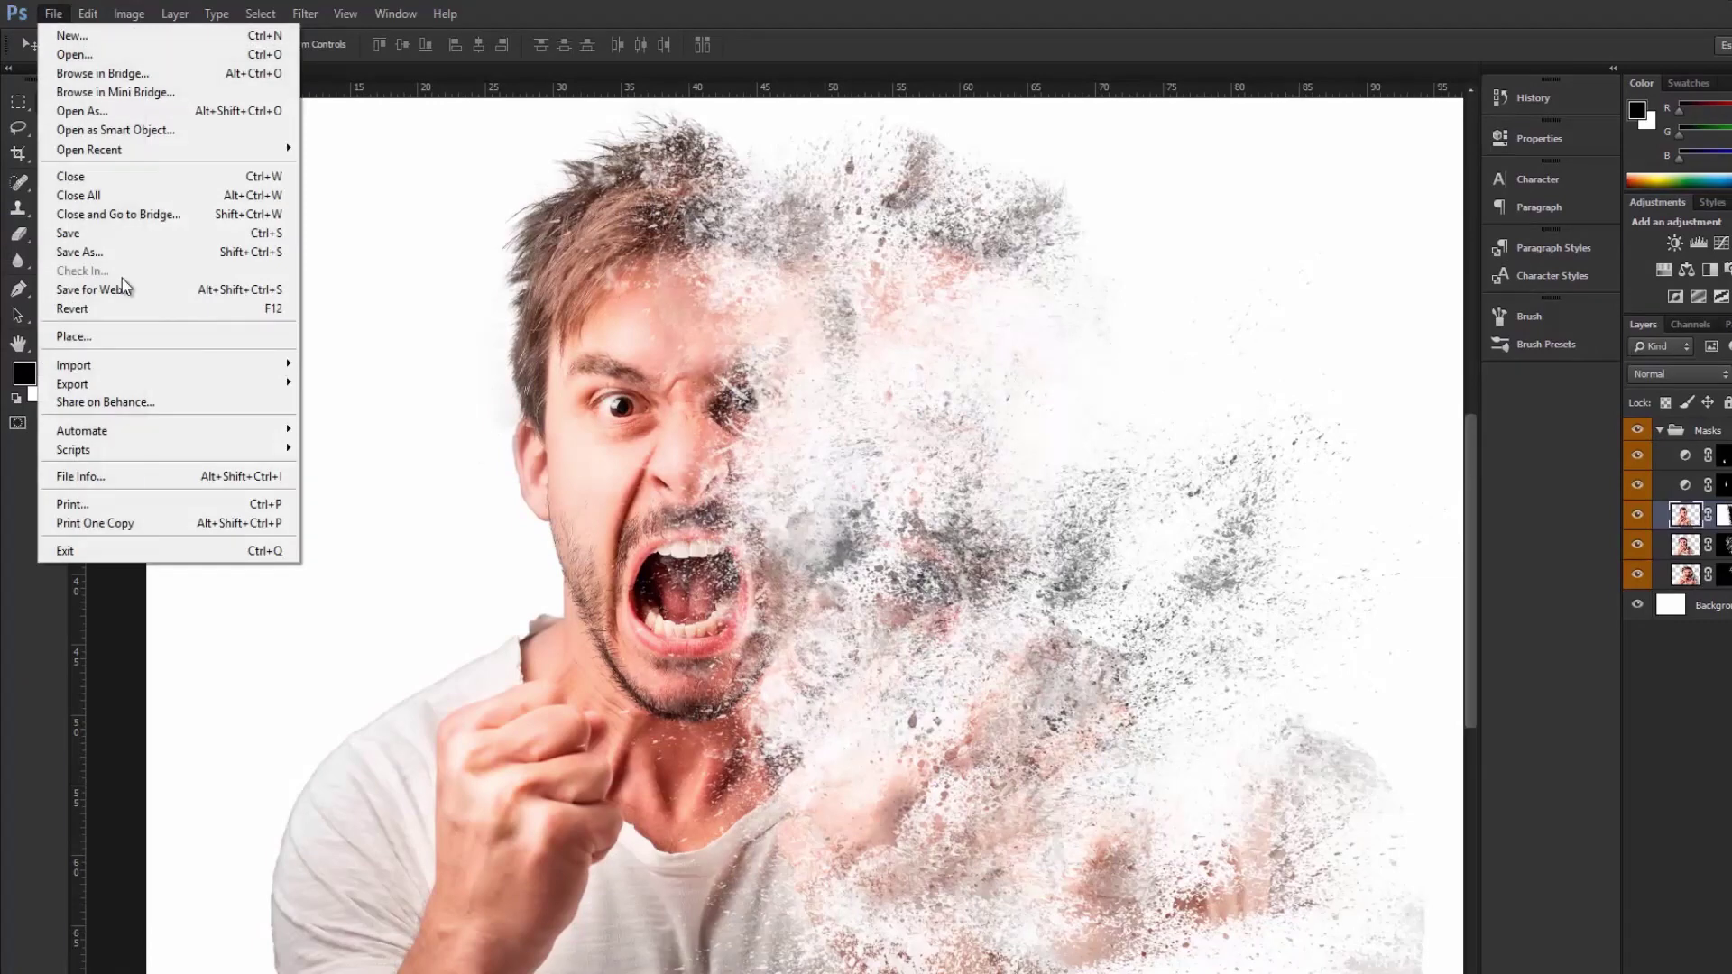
left_click(131, 335)
left_click(411, 173)
left_click(756, 504)
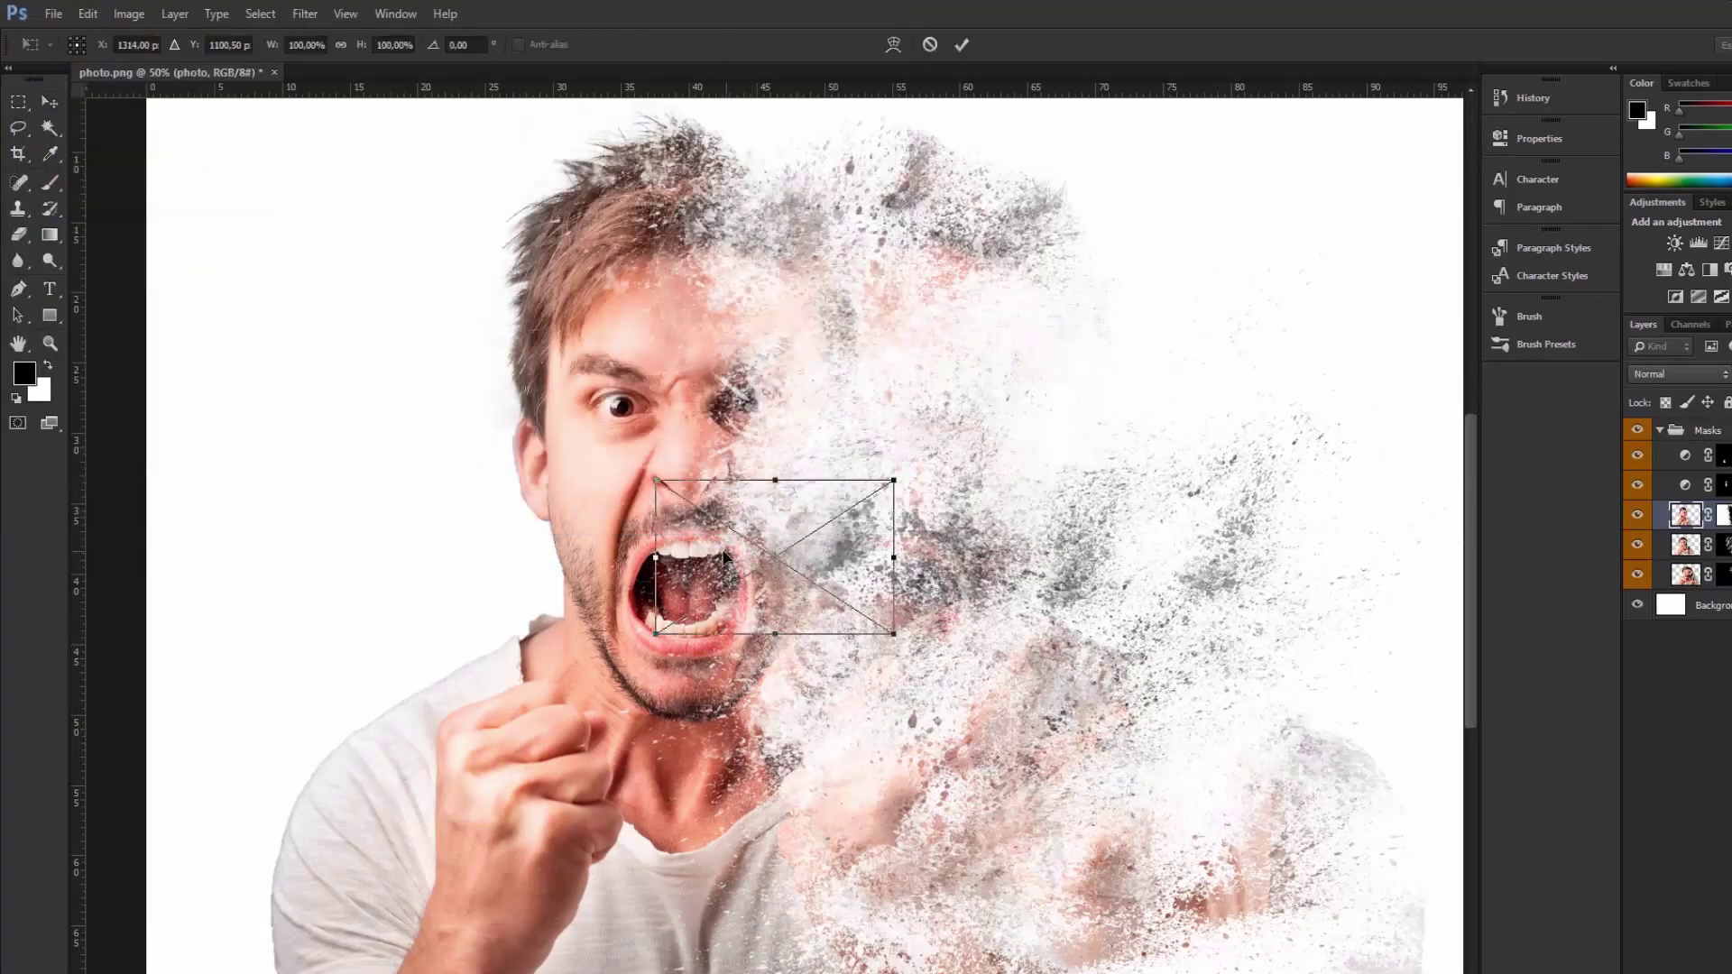
Scale and rotate the digital-lines image diagonally over the lower-left arm and fist, then commit
mouse_move(883, 624)
left_mouse_down()
mouse_move(1013, 712)
mouse_move(996, 695)
left_mouse_up()
mouse_move(1132, 555)
left_mouse_down()
mouse_move(846, 402)
mouse_move(878, 430)
left_mouse_up()
mouse_move(820, 480)
left_mouse_down()
mouse_move(350, 760)
mouse_move(366, 763)
left_mouse_up()
mouse_move(546, 706)
left_mouse_down()
mouse_move(563, 738)
mouse_move(537, 706)
left_mouse_up()
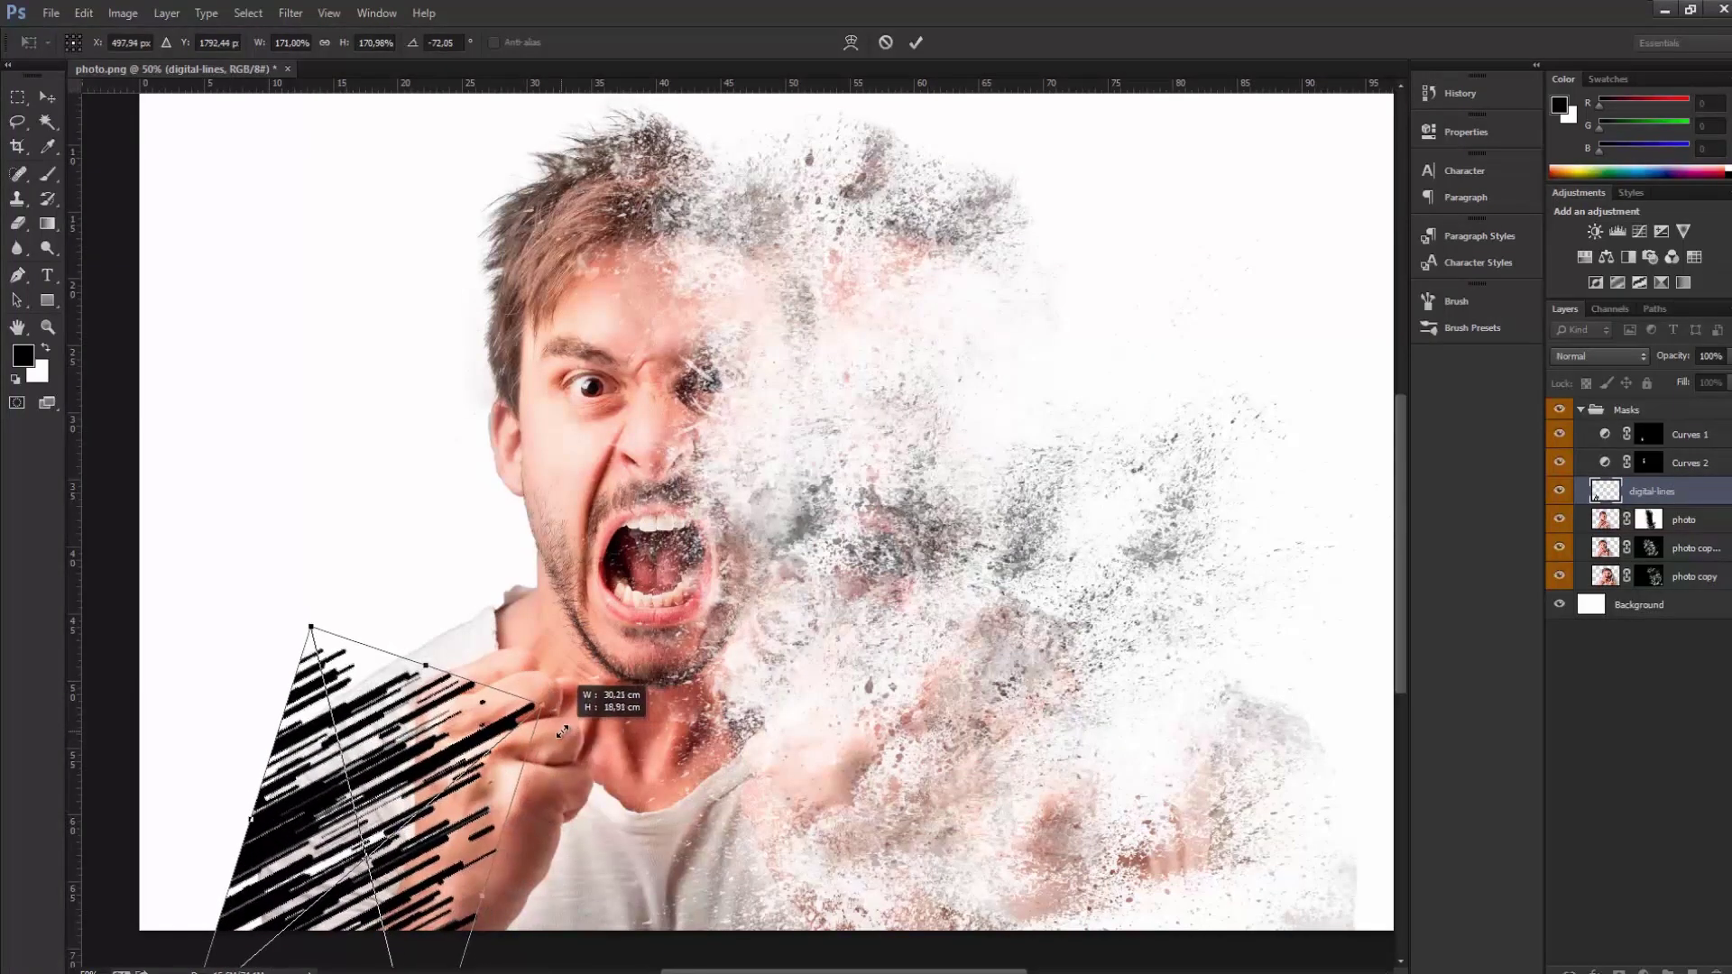
left_click(38, 98)
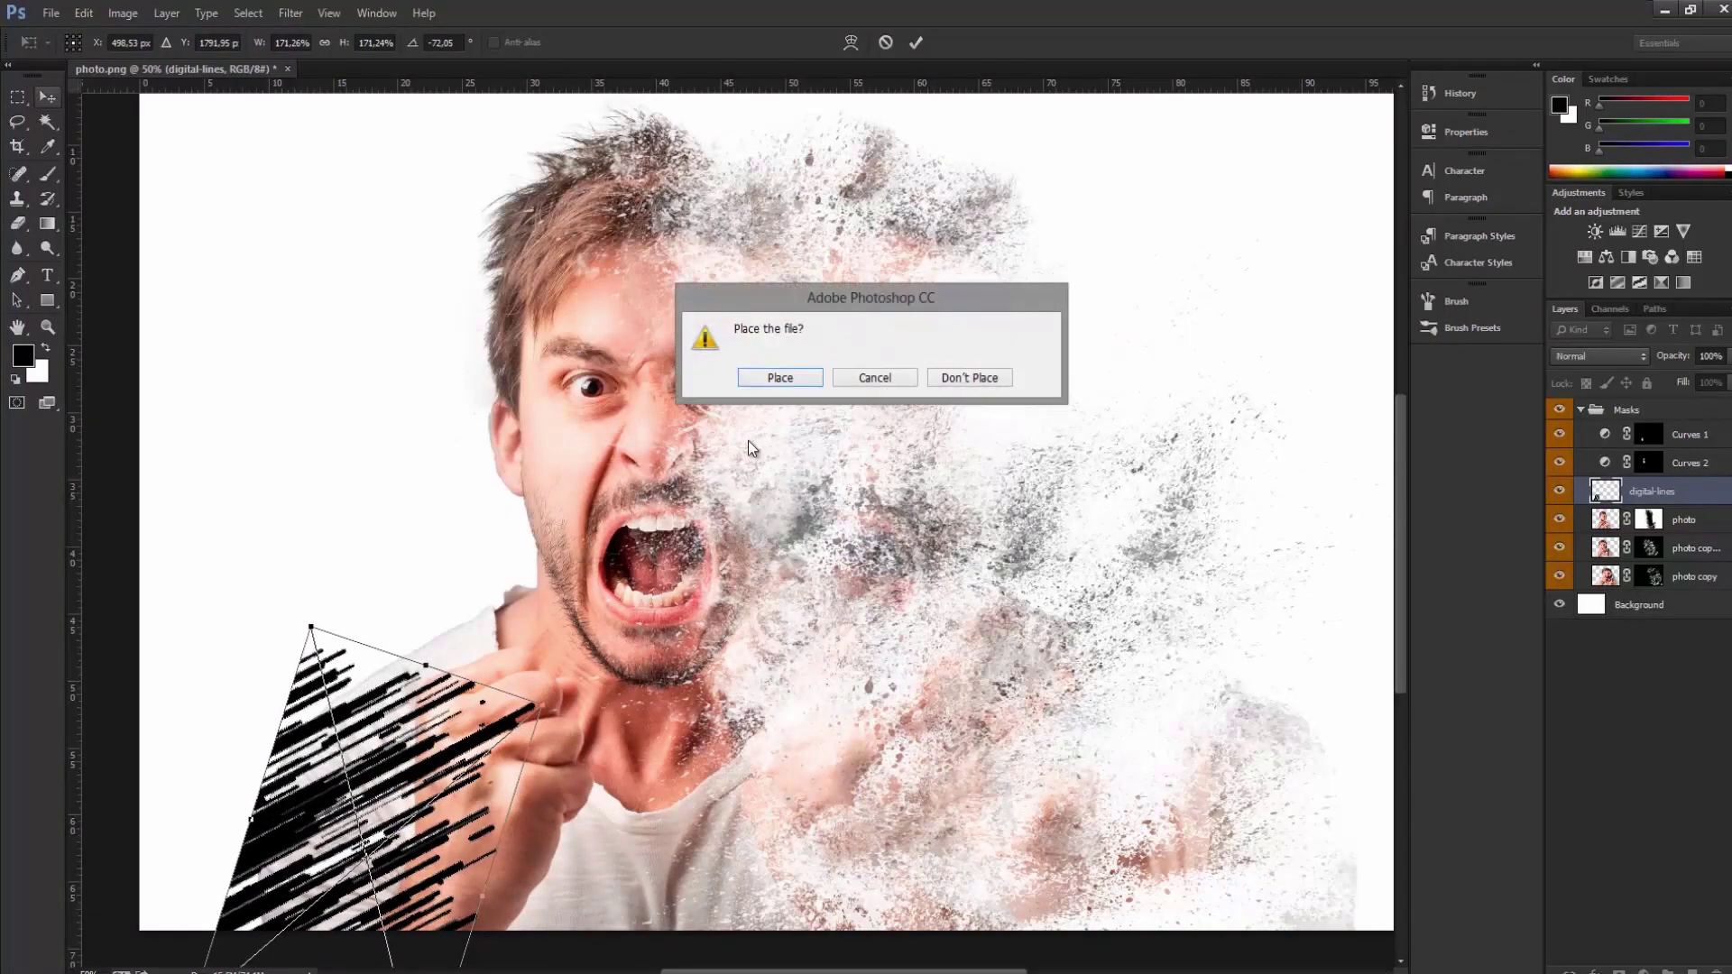
left_click(778, 384)
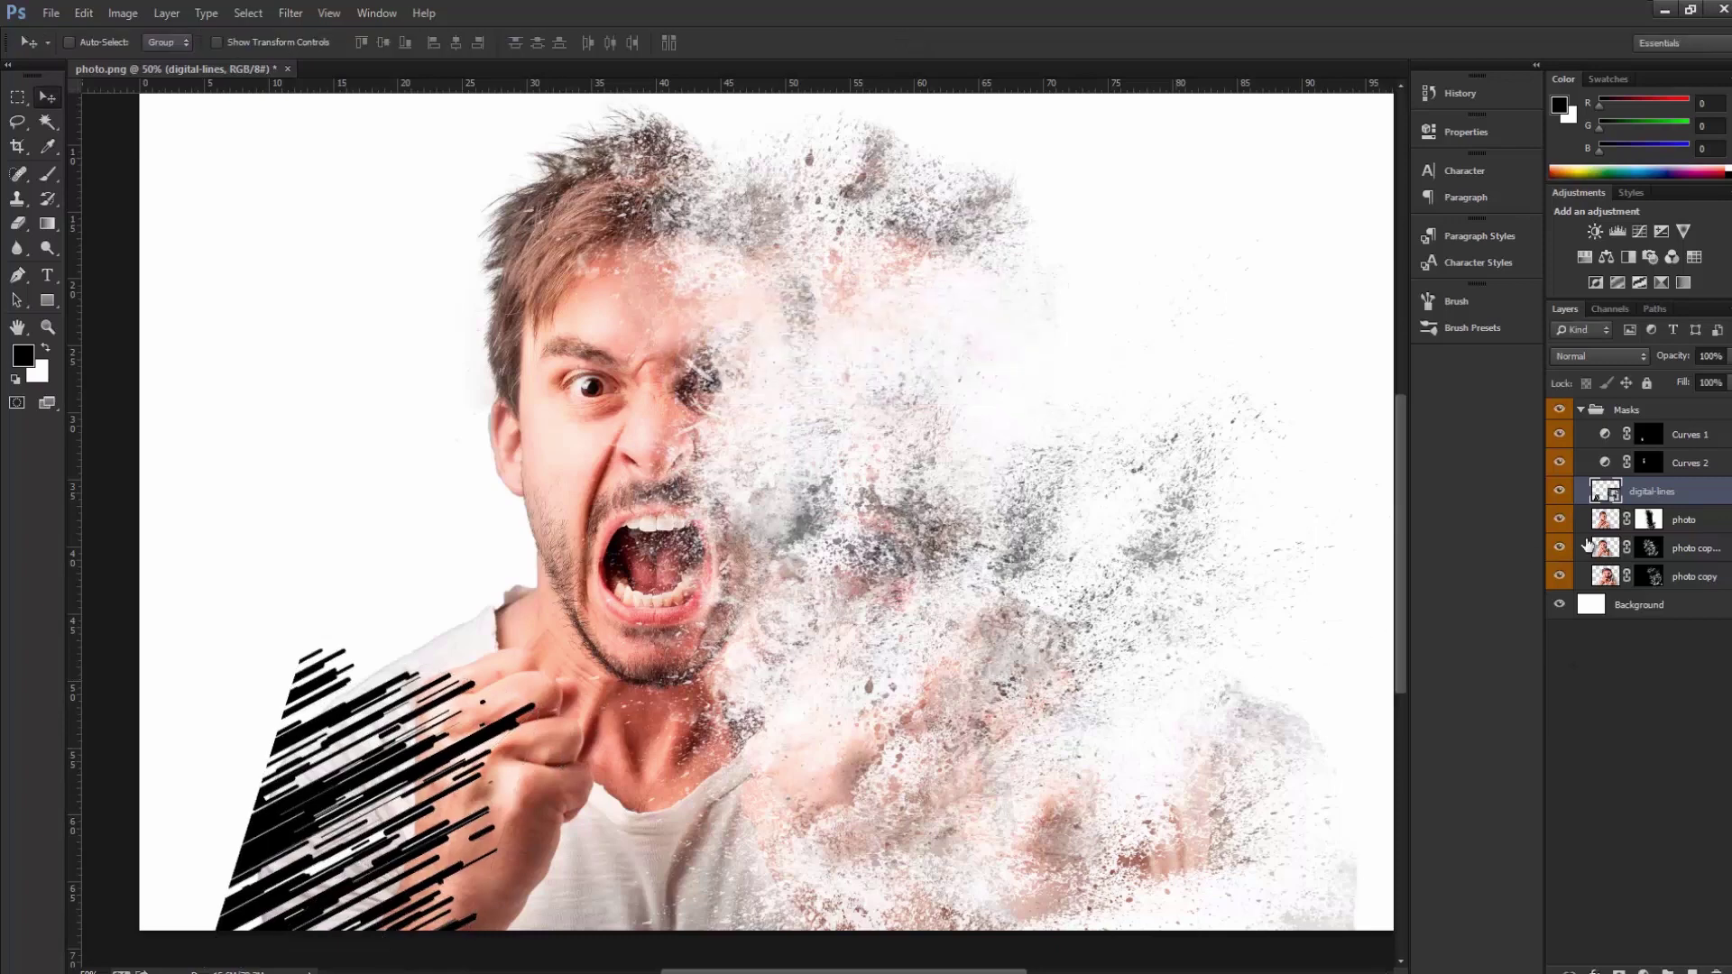
right_click(1658, 501)
Rasterize digital-lines and cut its stripe shapes out of the photo layer
left_click(1533, 492)
left_click(27, 124)
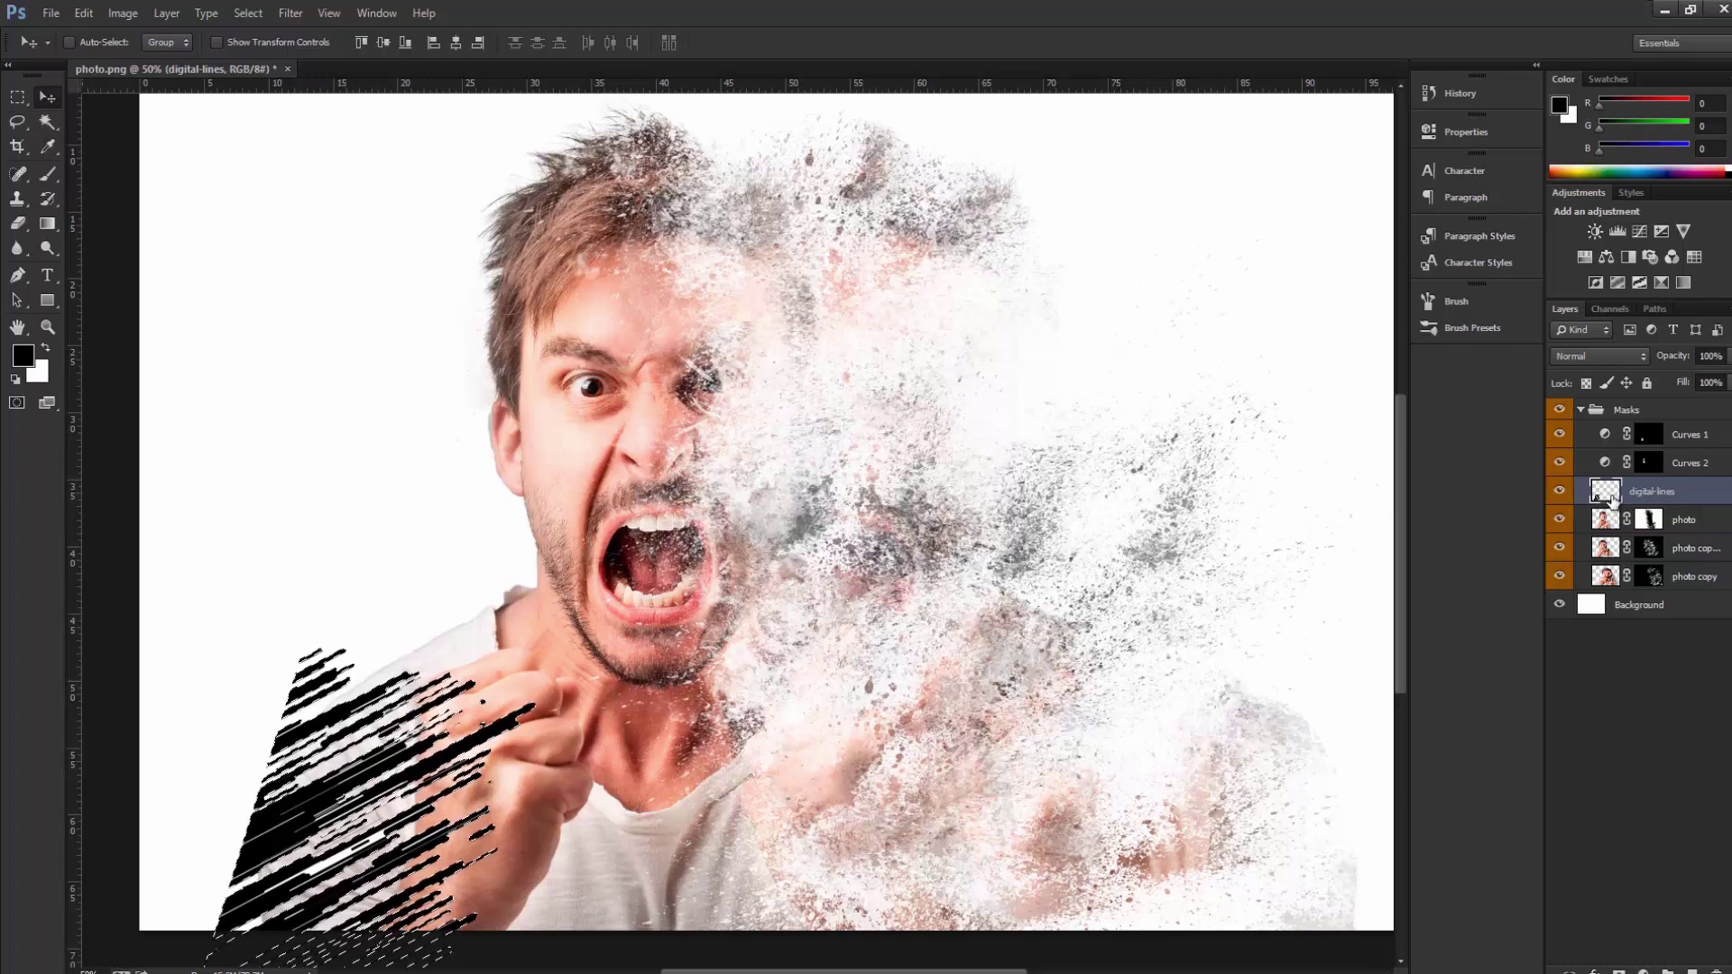
left_click(1606, 492, "ctrl")
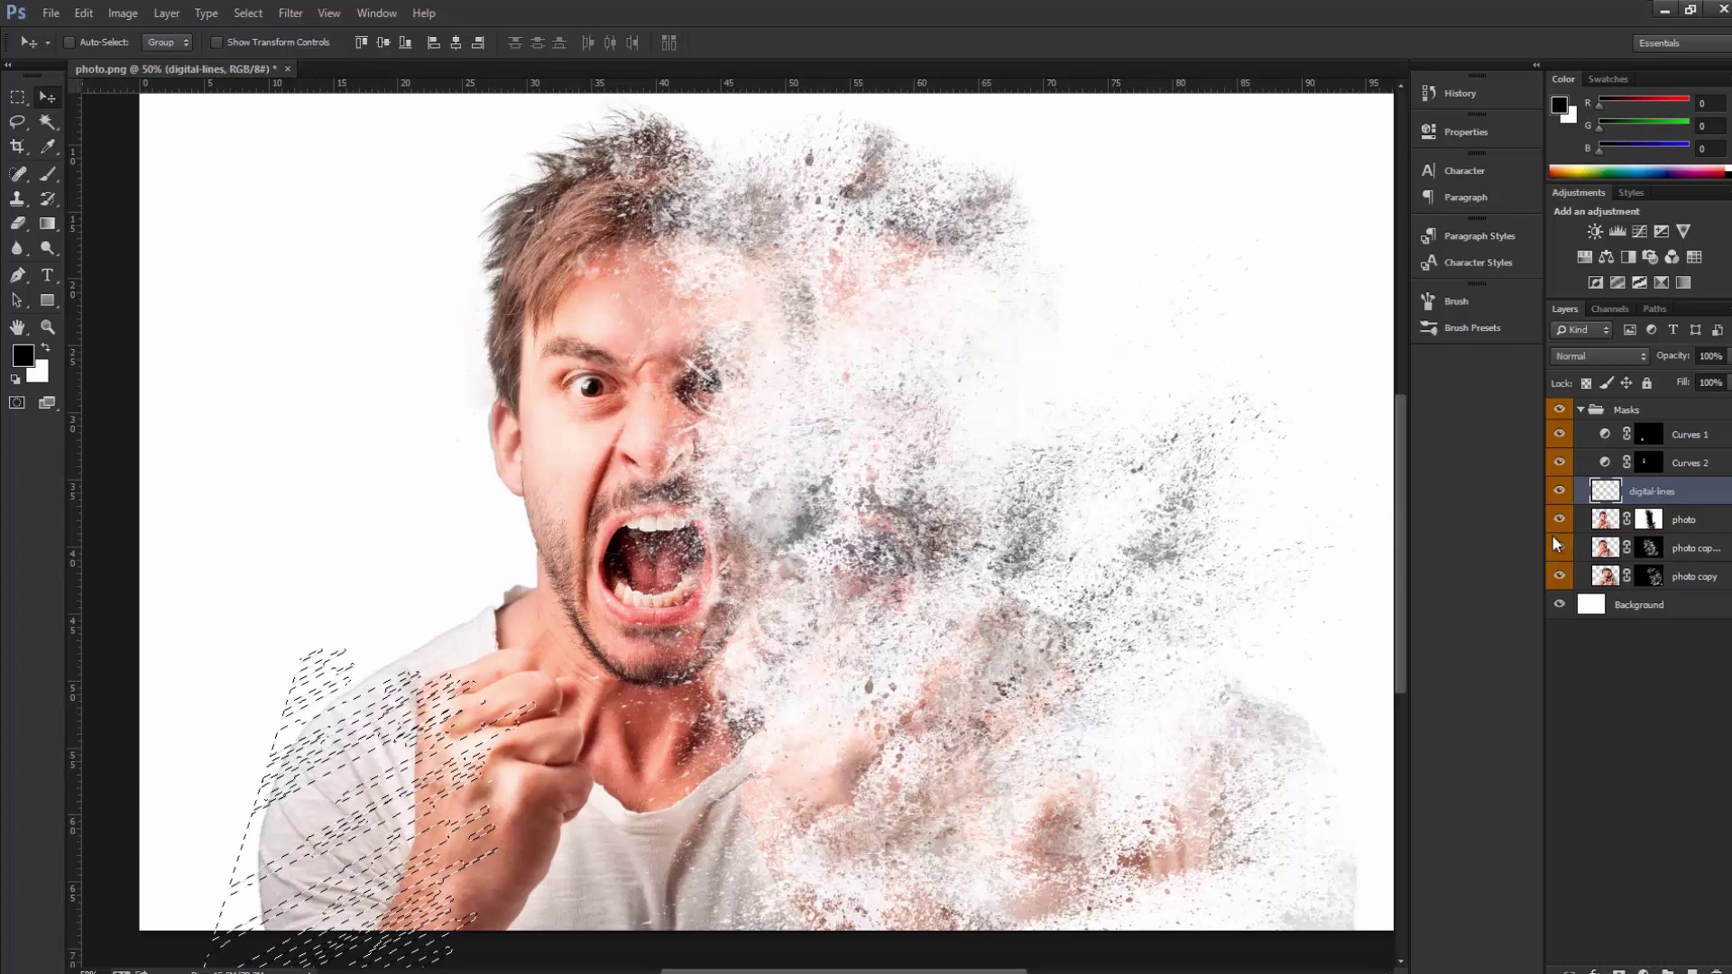
key("ctrl+d")
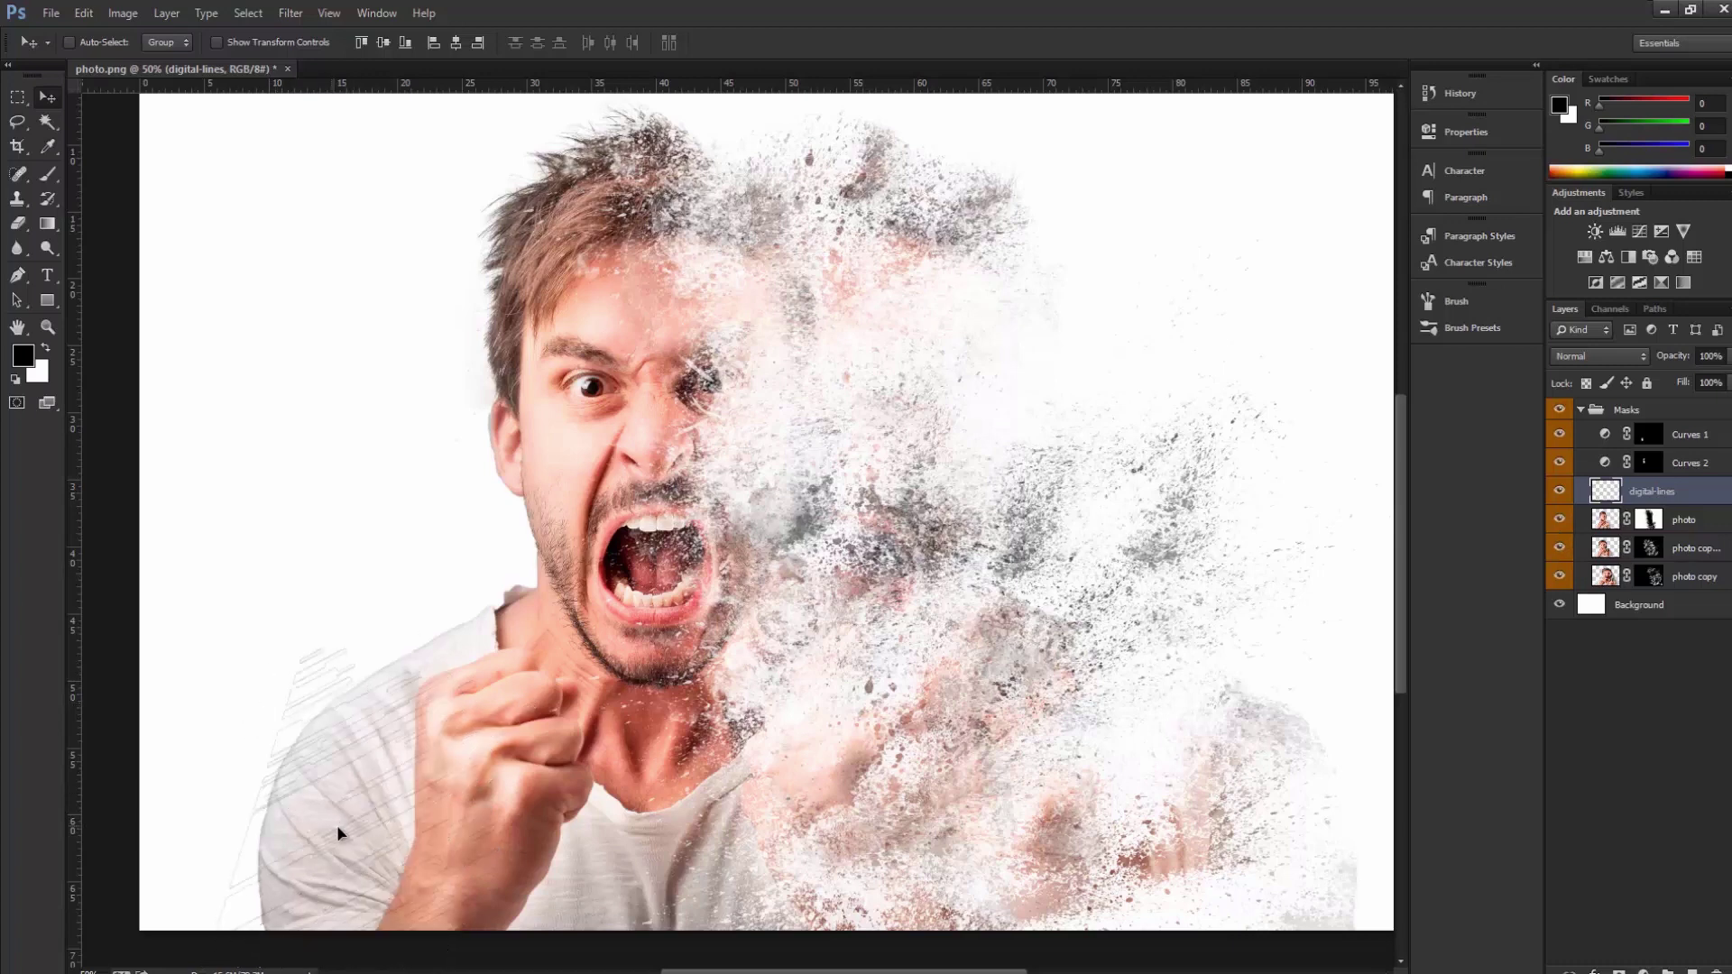
key("ctrl+shift+d")
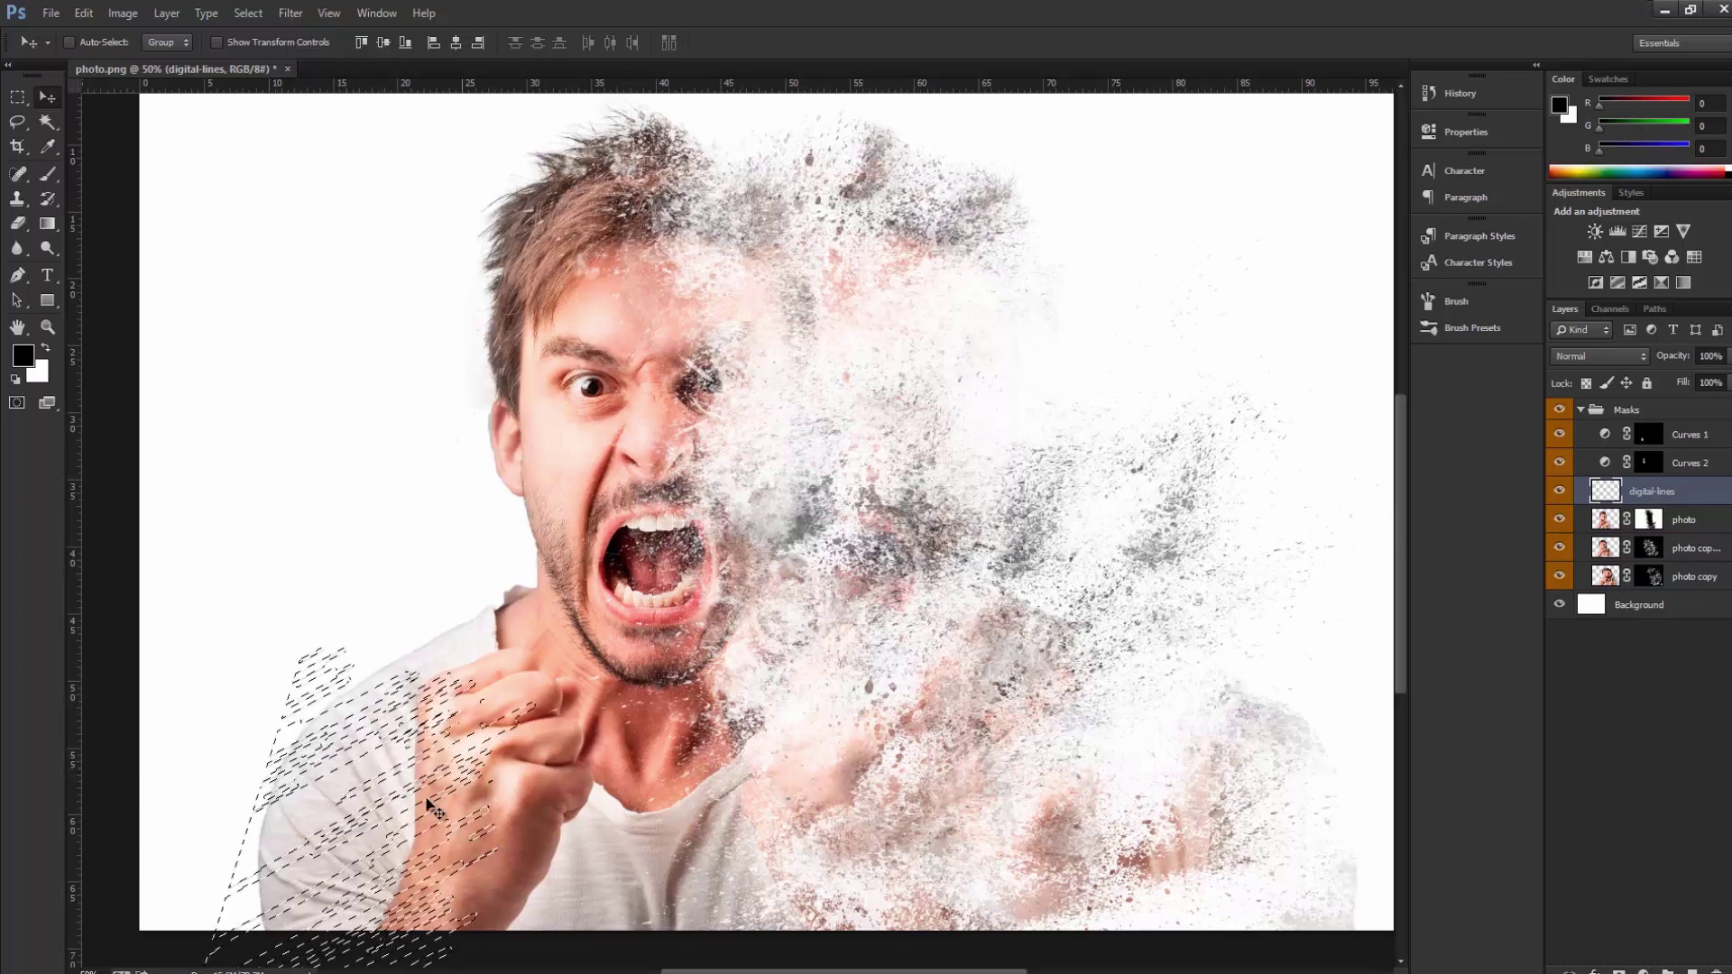
left_click(1606, 518)
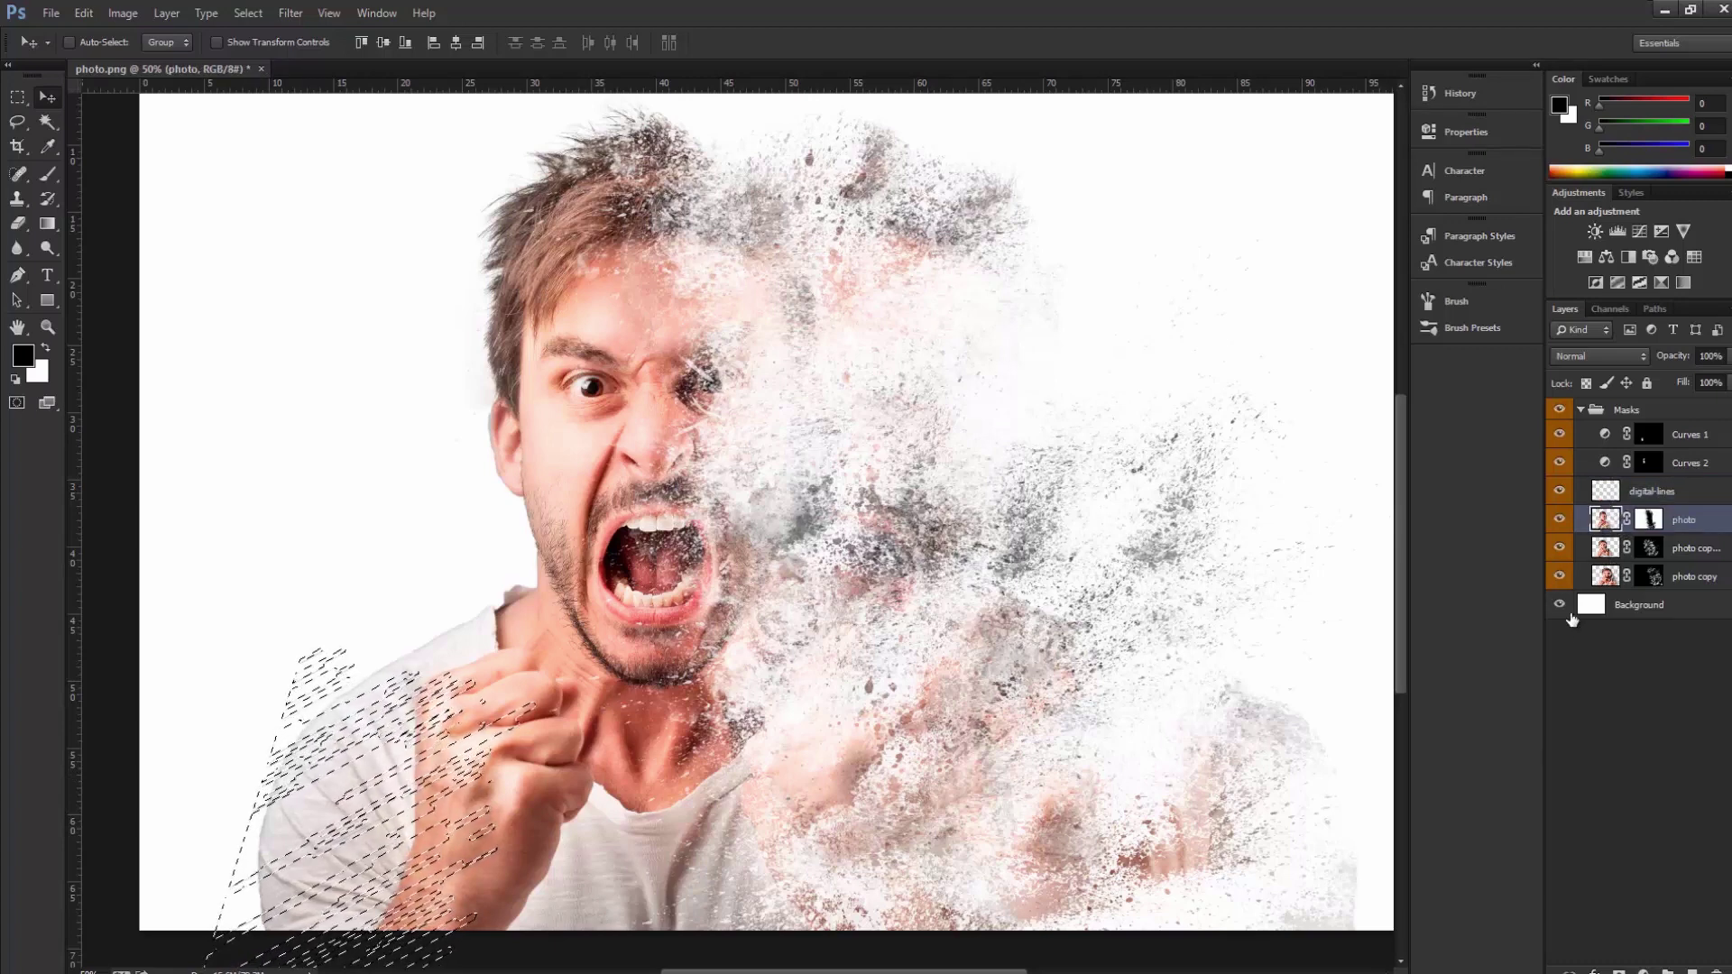
key("Delete")
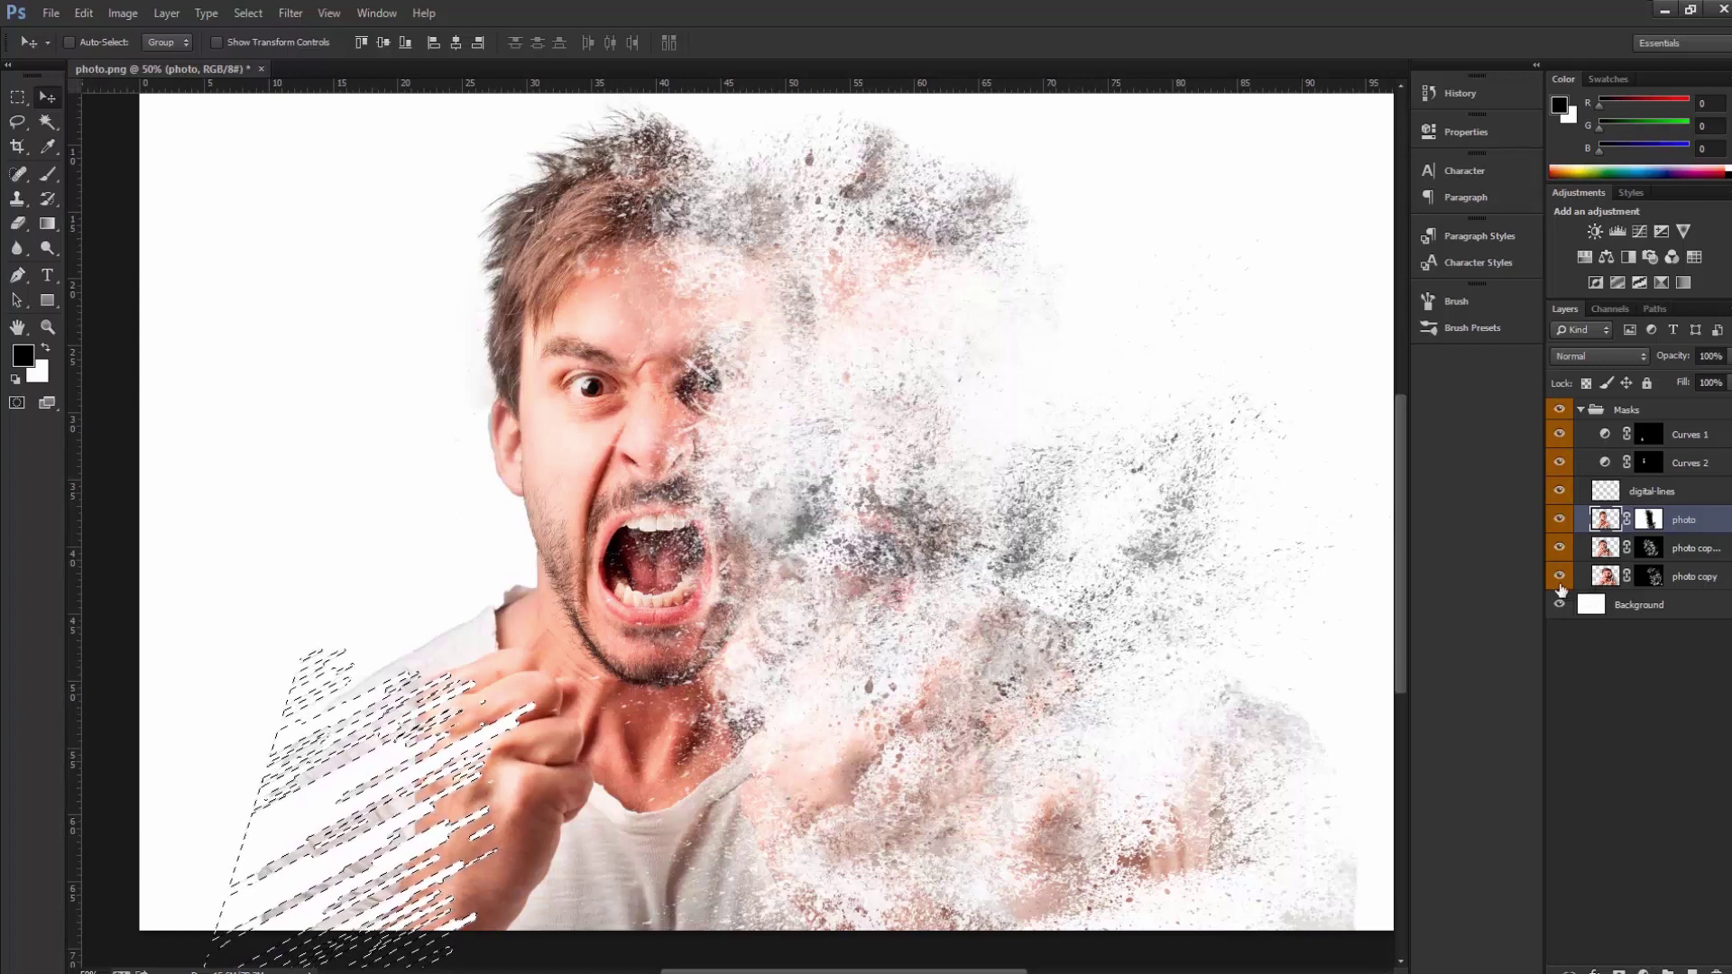
left_click(17, 122)
key("ctrl+d")
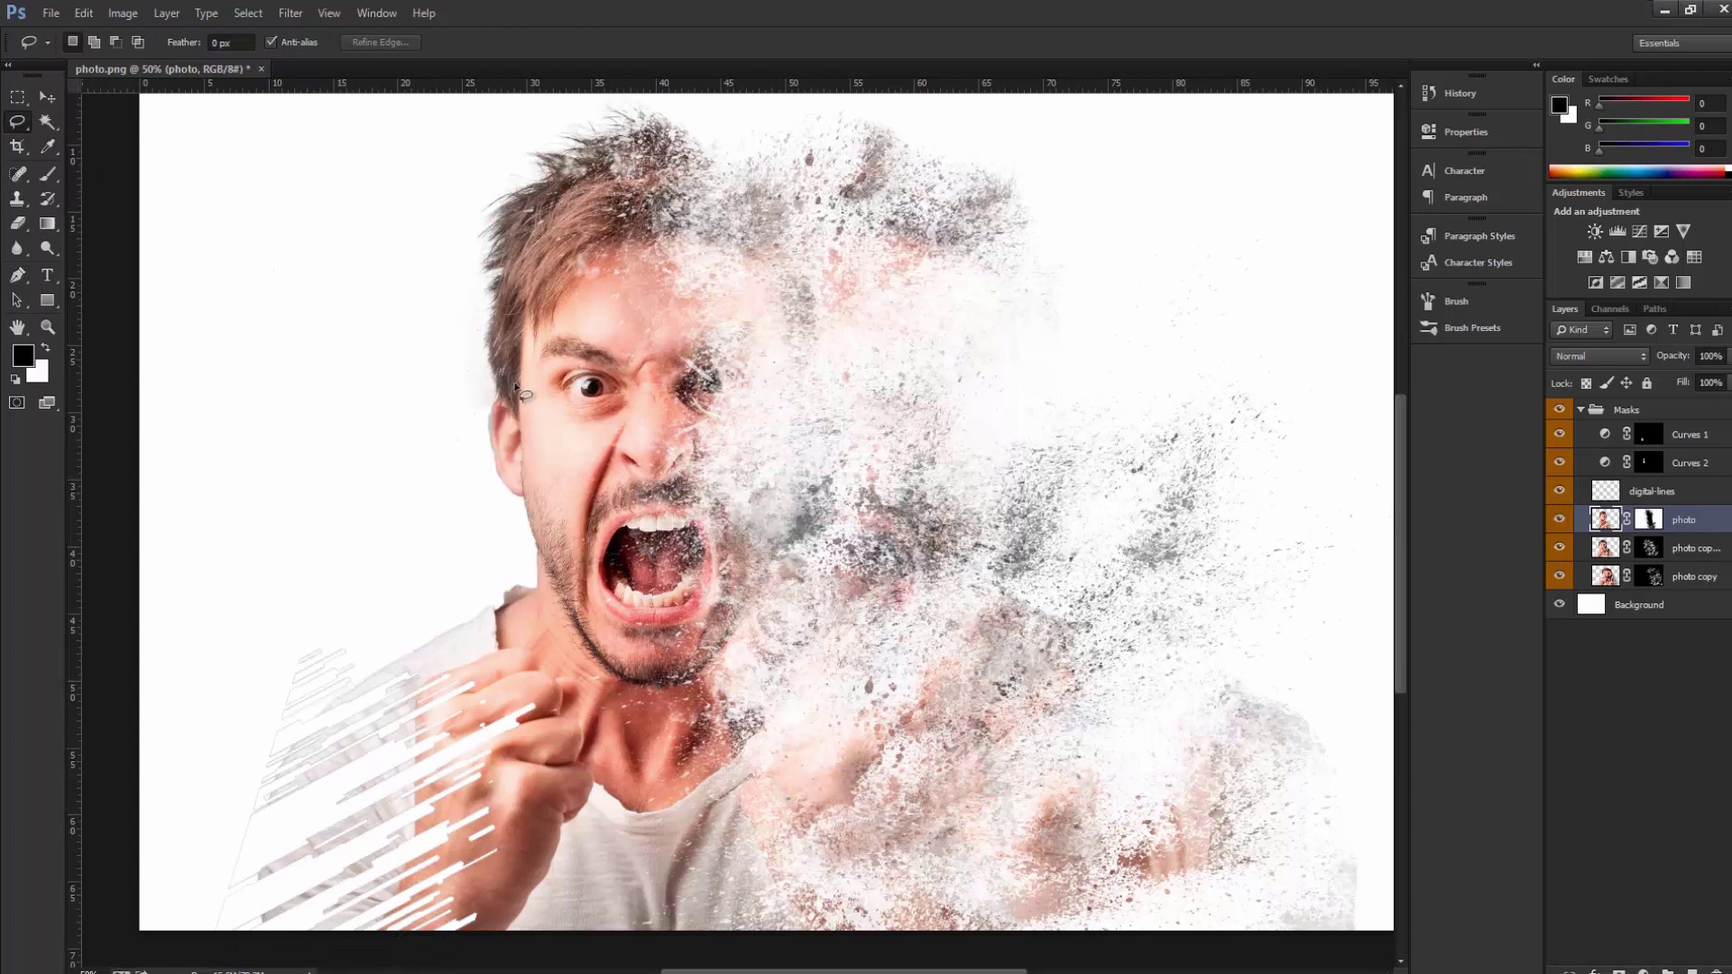
Reload the digital-lines stripe selection and fill it with black
left_click(1603, 552)
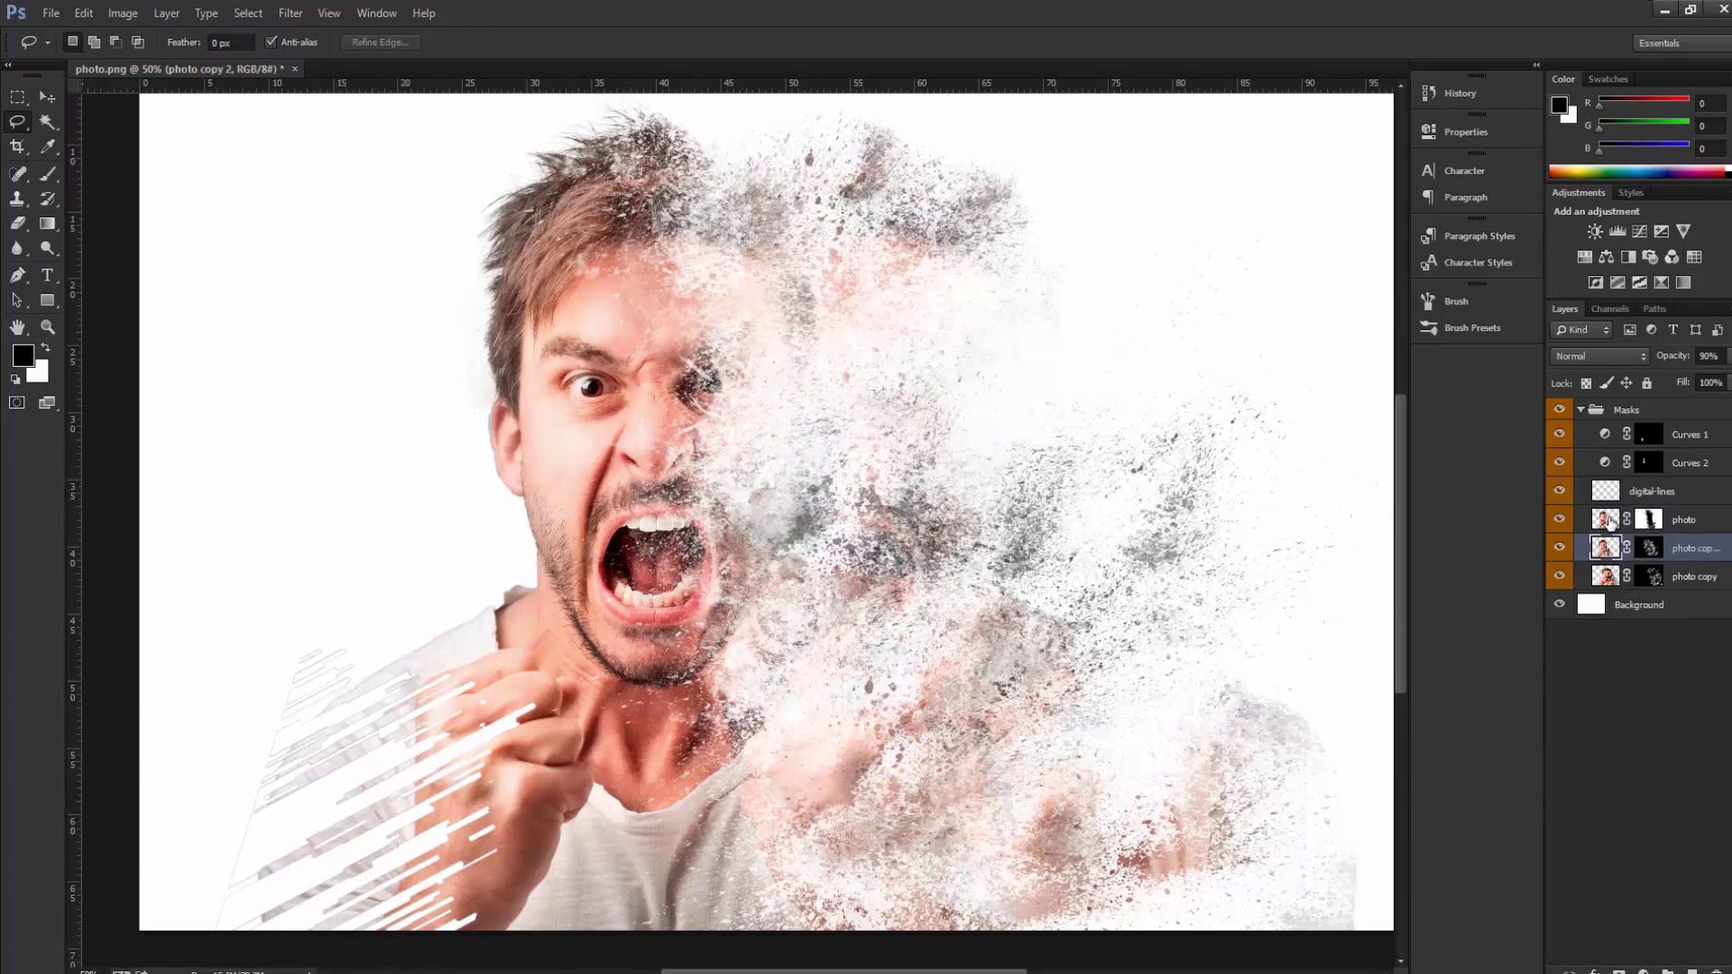
left_click(1610, 522)
left_click(1651, 490)
left_click(1605, 491, "ctrl")
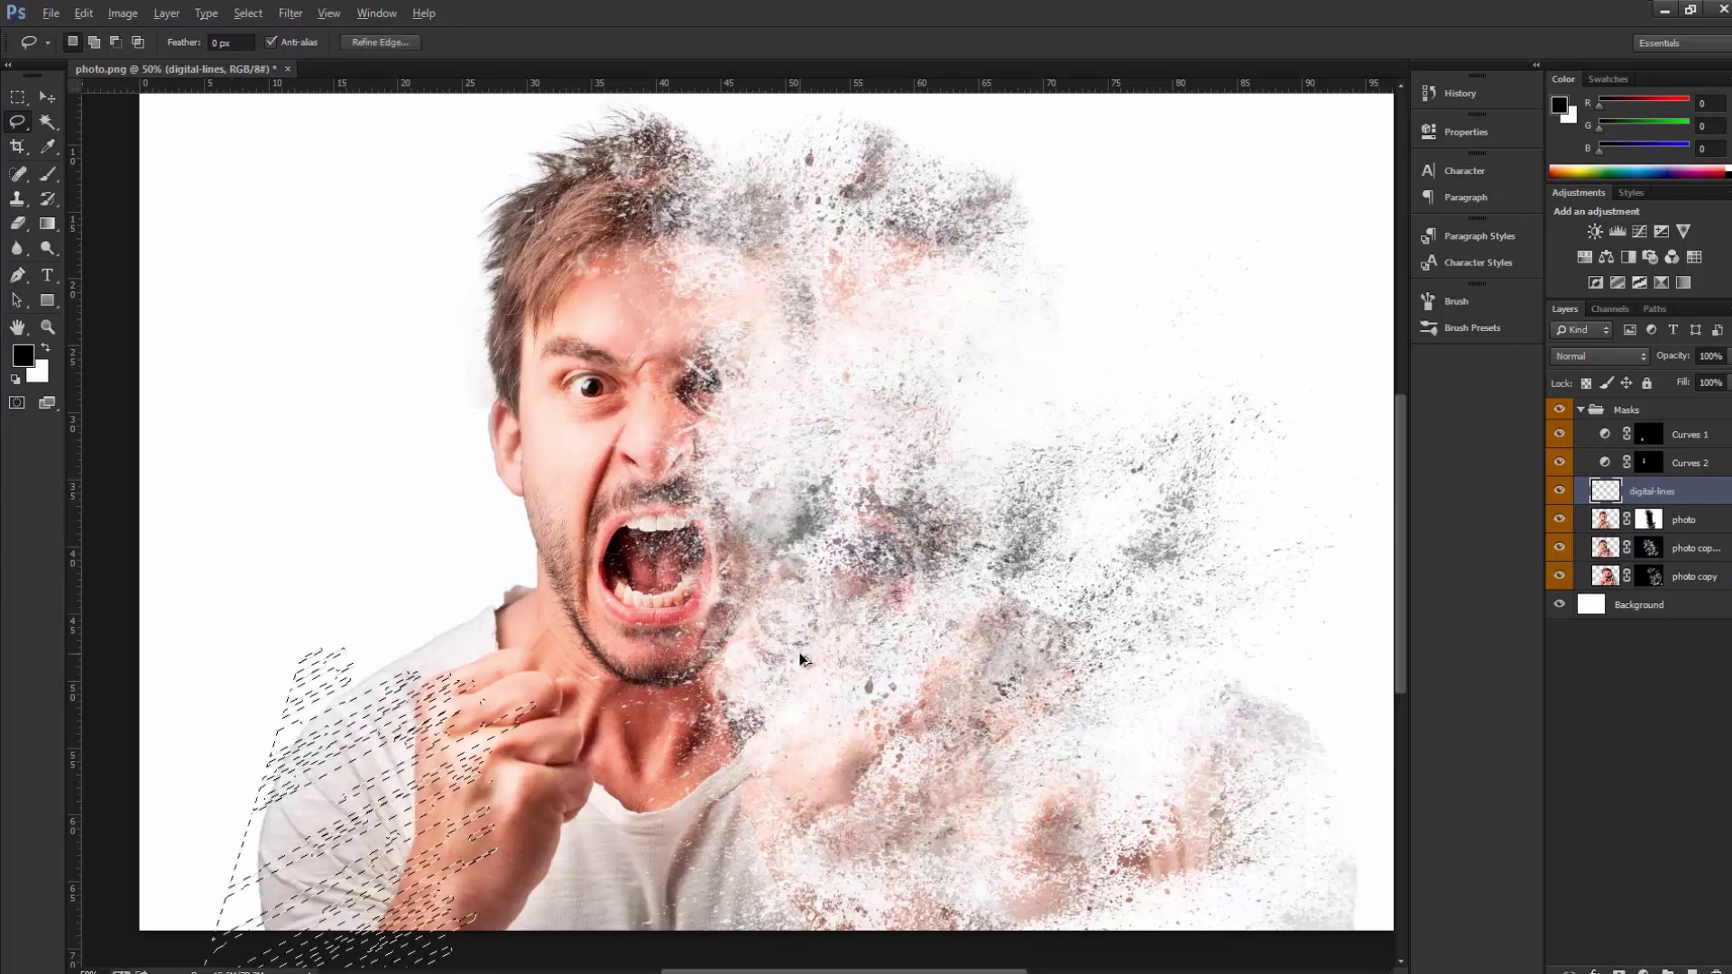
key("alt+BackSpace")
left_click(232, 251)
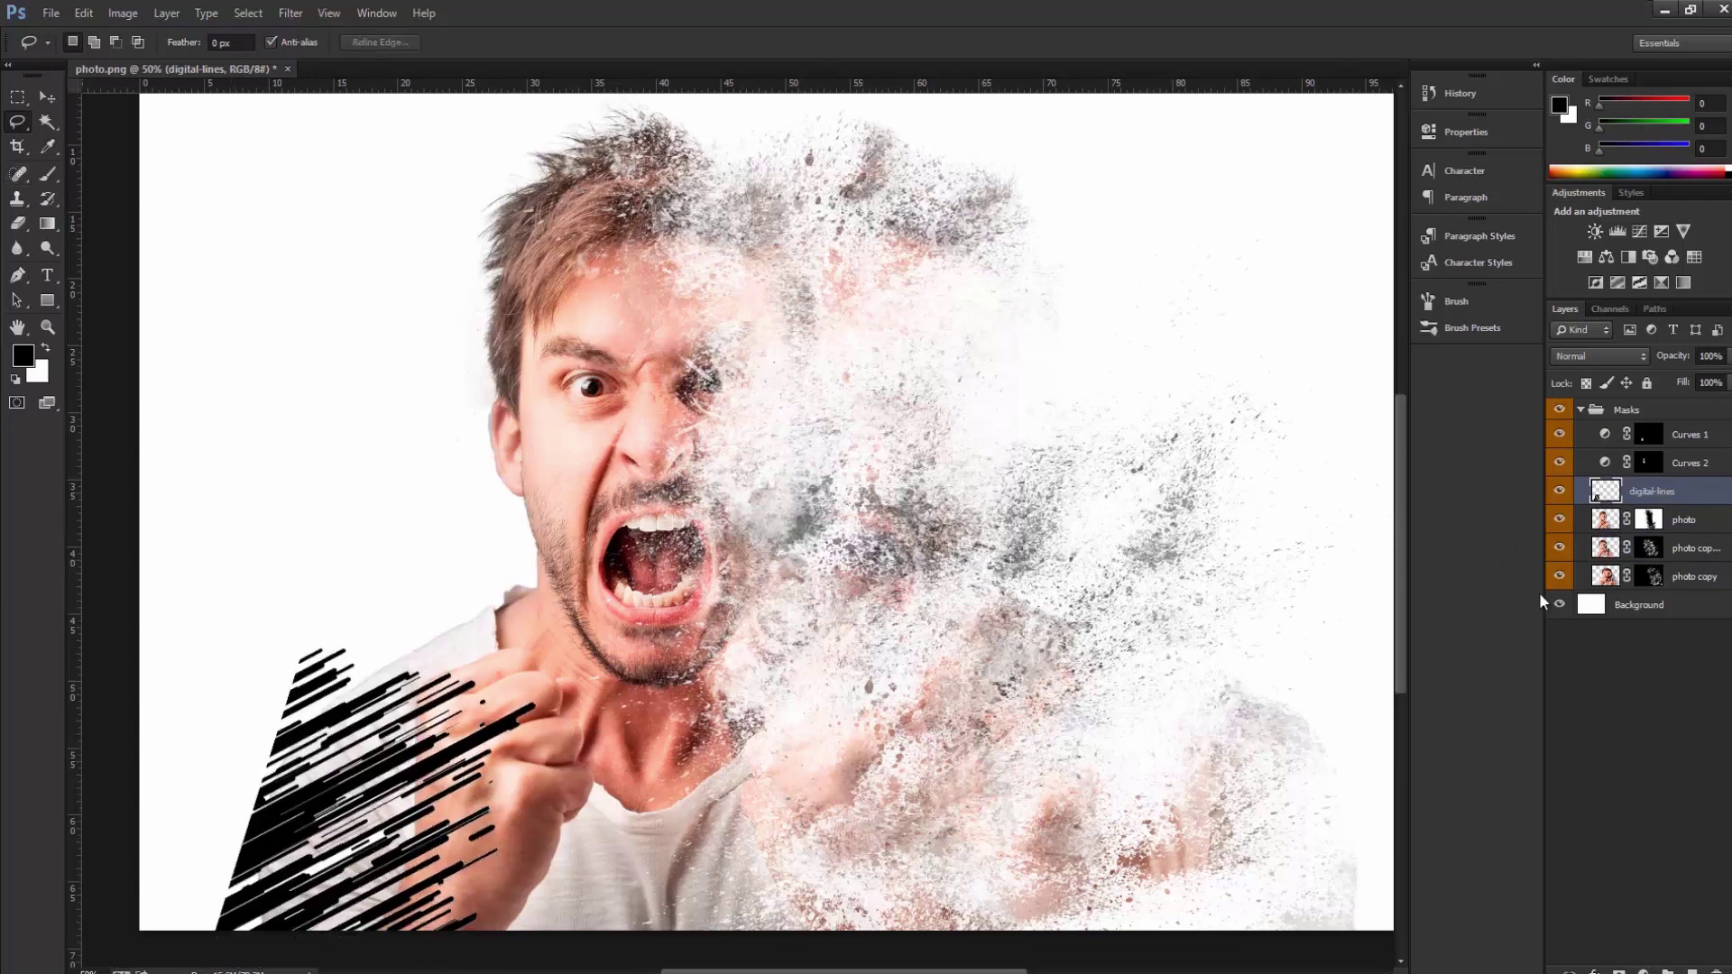
Lasso the fist and arm on the photo layer, copy them to Layer 1, and nudge them
left_click(1607, 532)
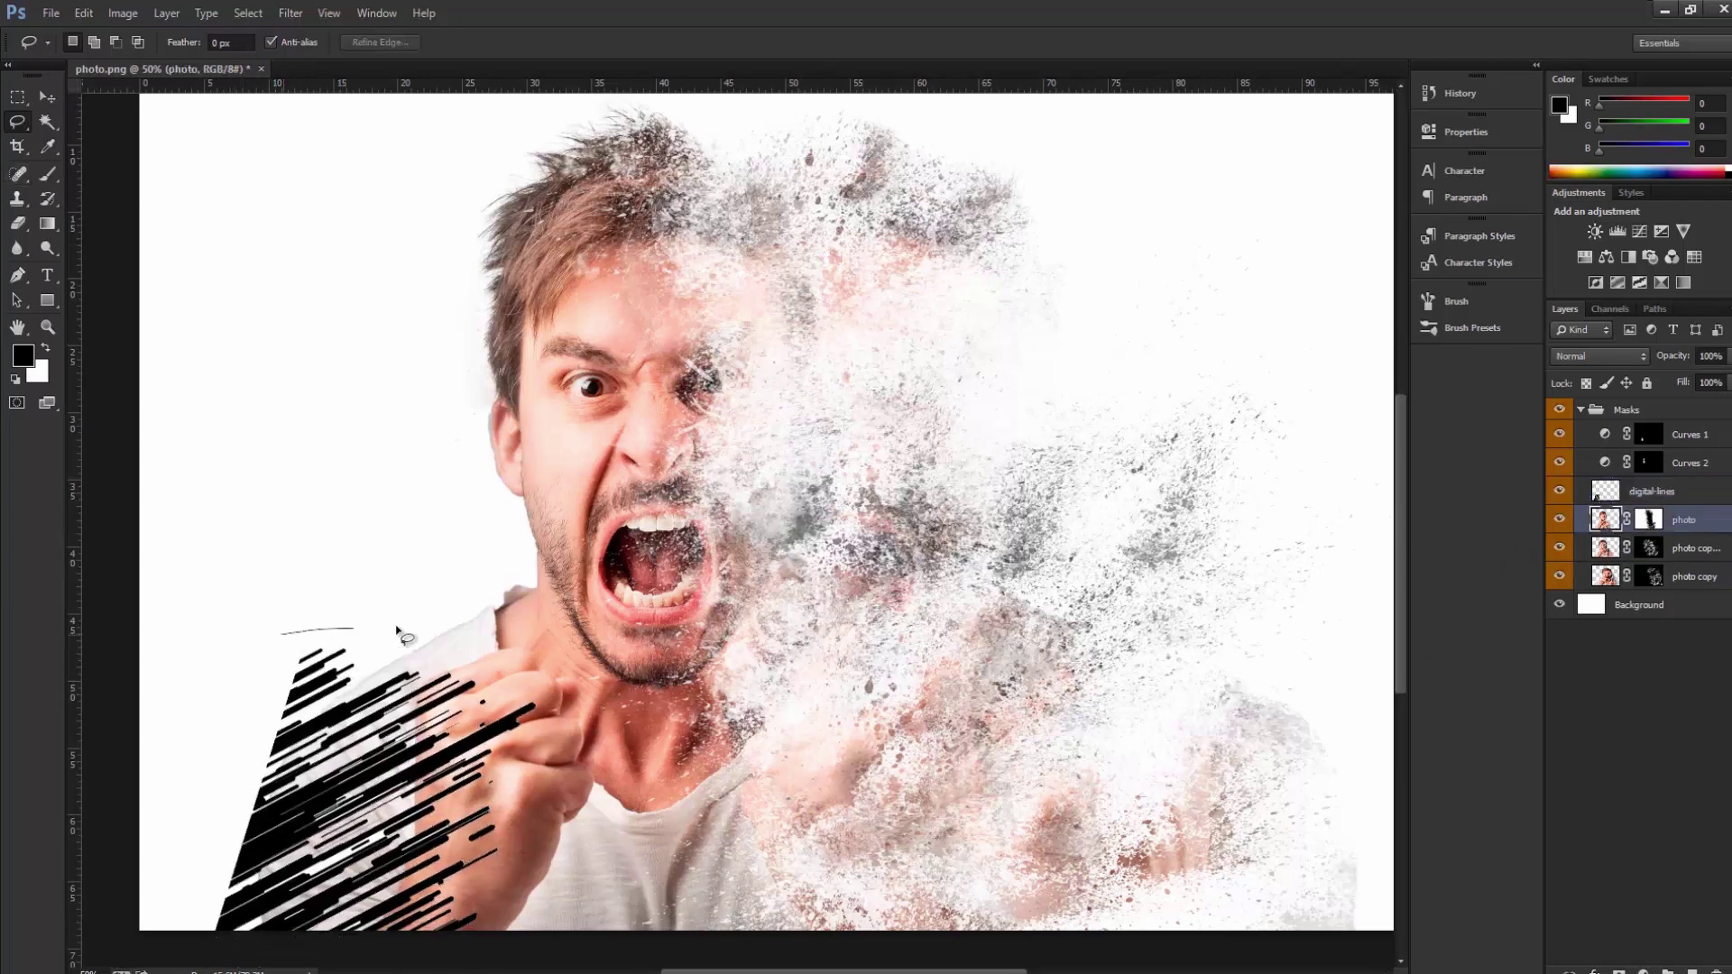
left_click_drag(433, 964, 293, 636)
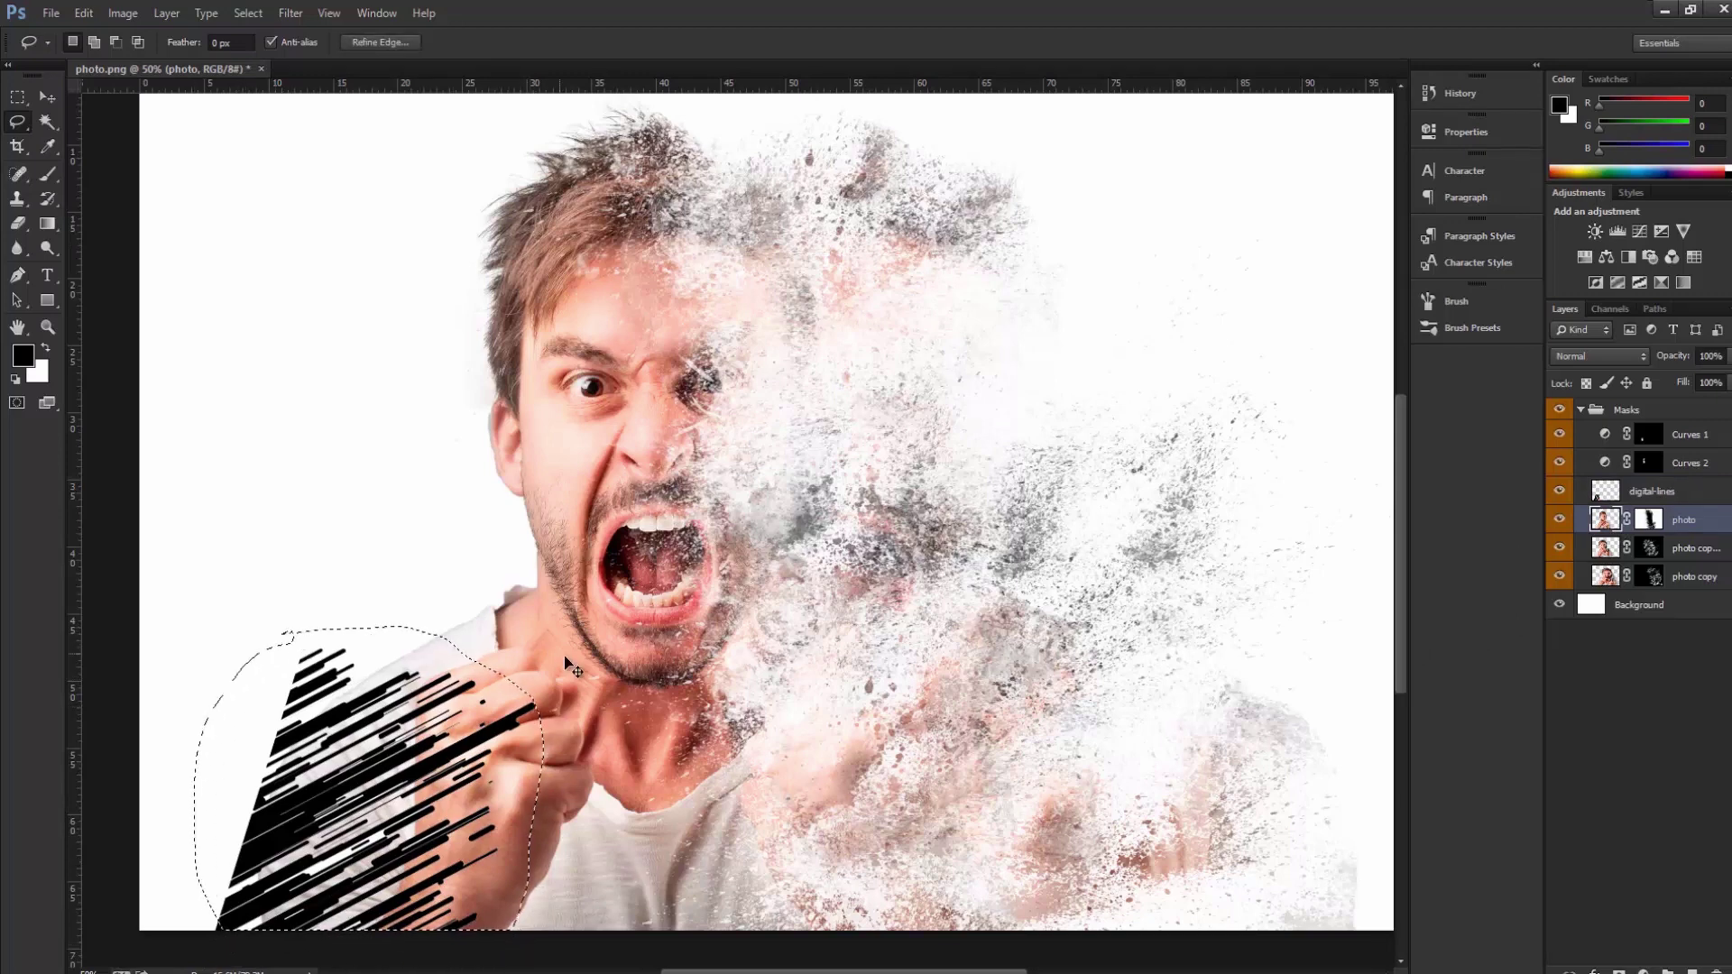
key("ctrl+j")
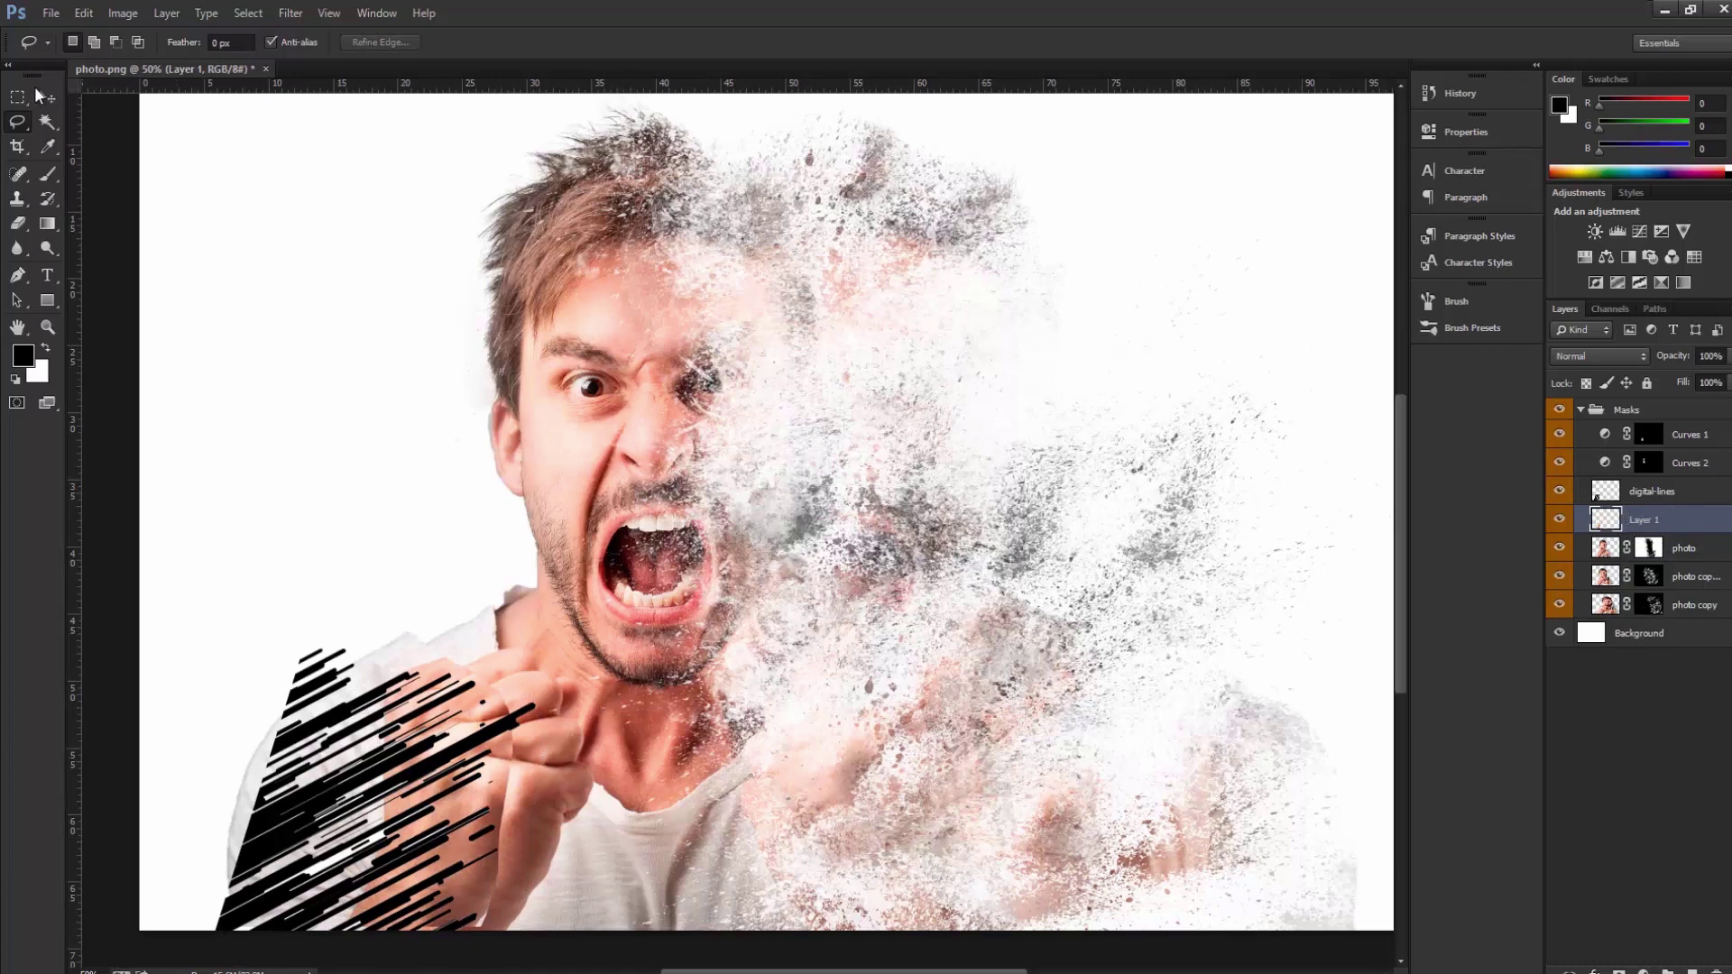
left_click(41, 95)
left_click_drag(311, 795, 356, 810)
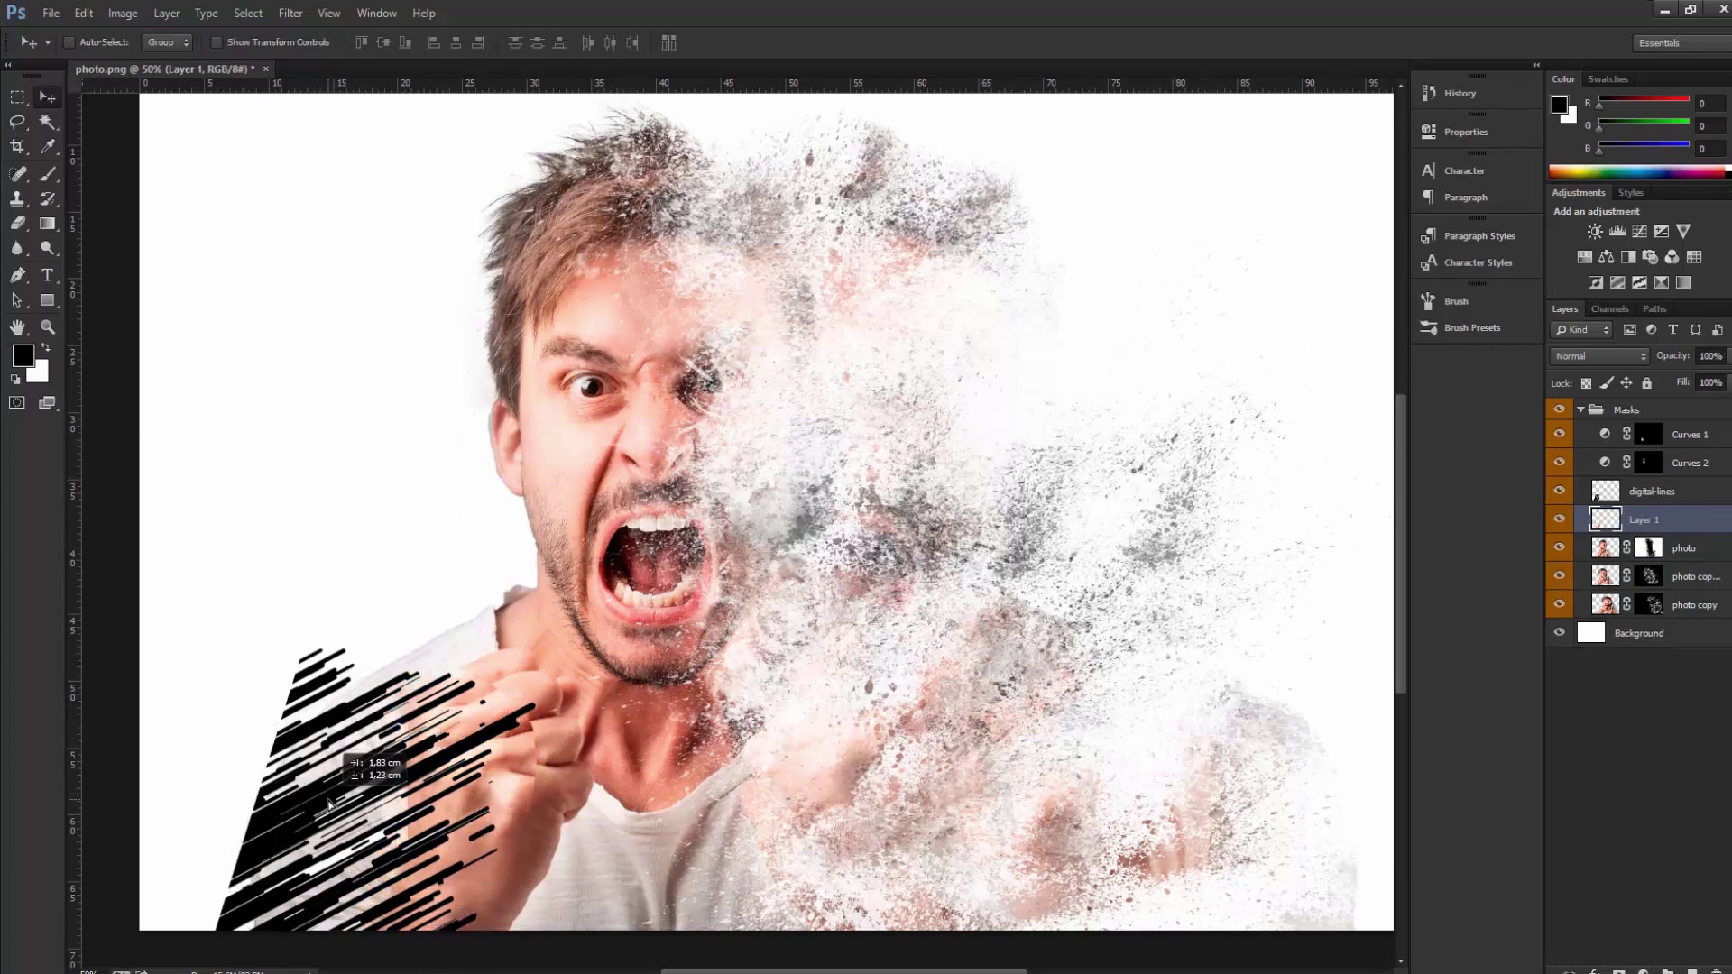
left_click_drag(383, 794, 383, 795)
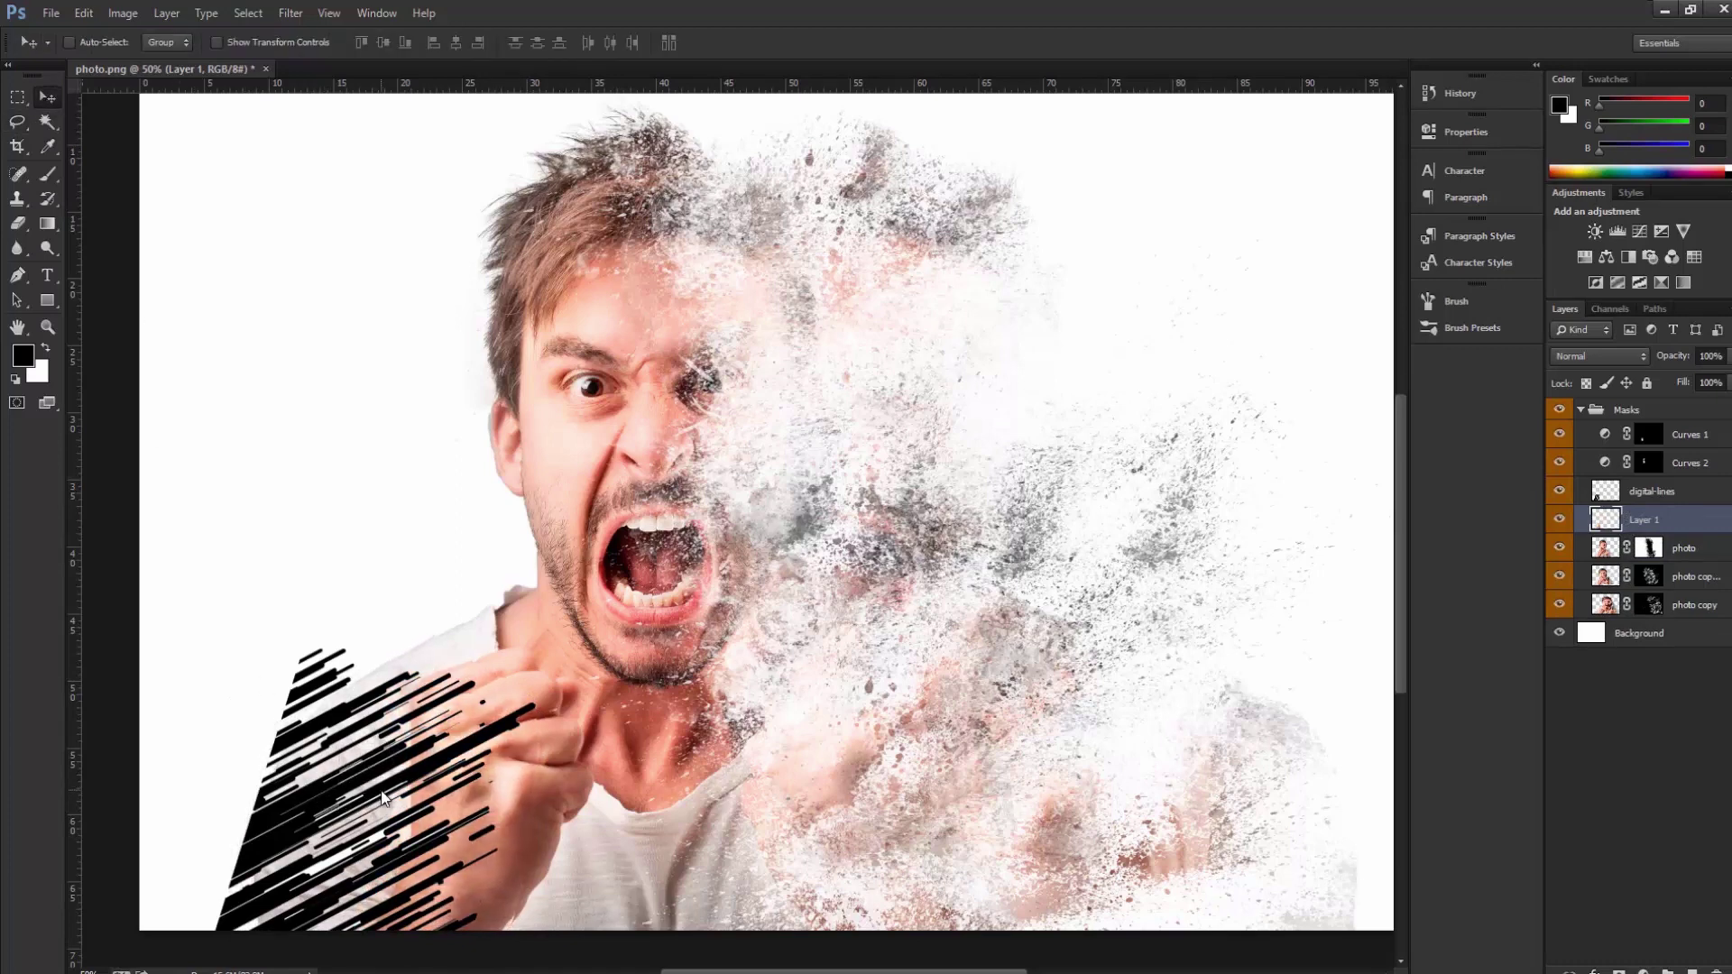
Delete the black stripe pixels from digital-lines and undo a test move of Layer 1
left_click(1676, 493)
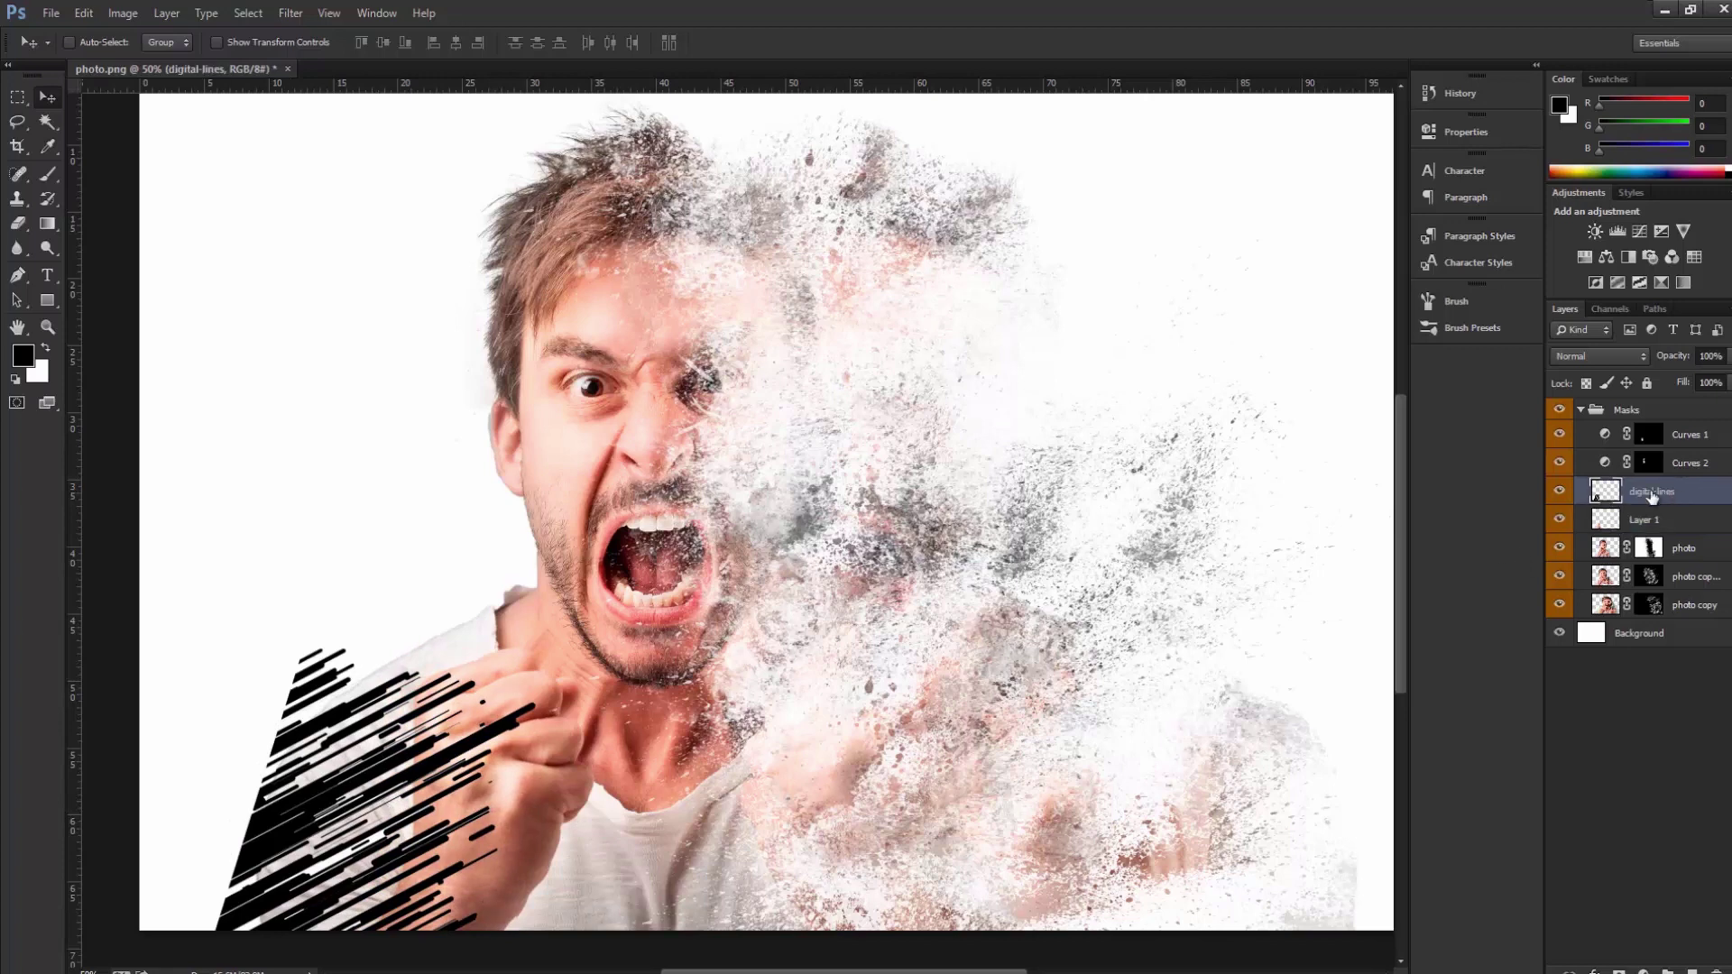
left_click(1598, 492, "ctrl")
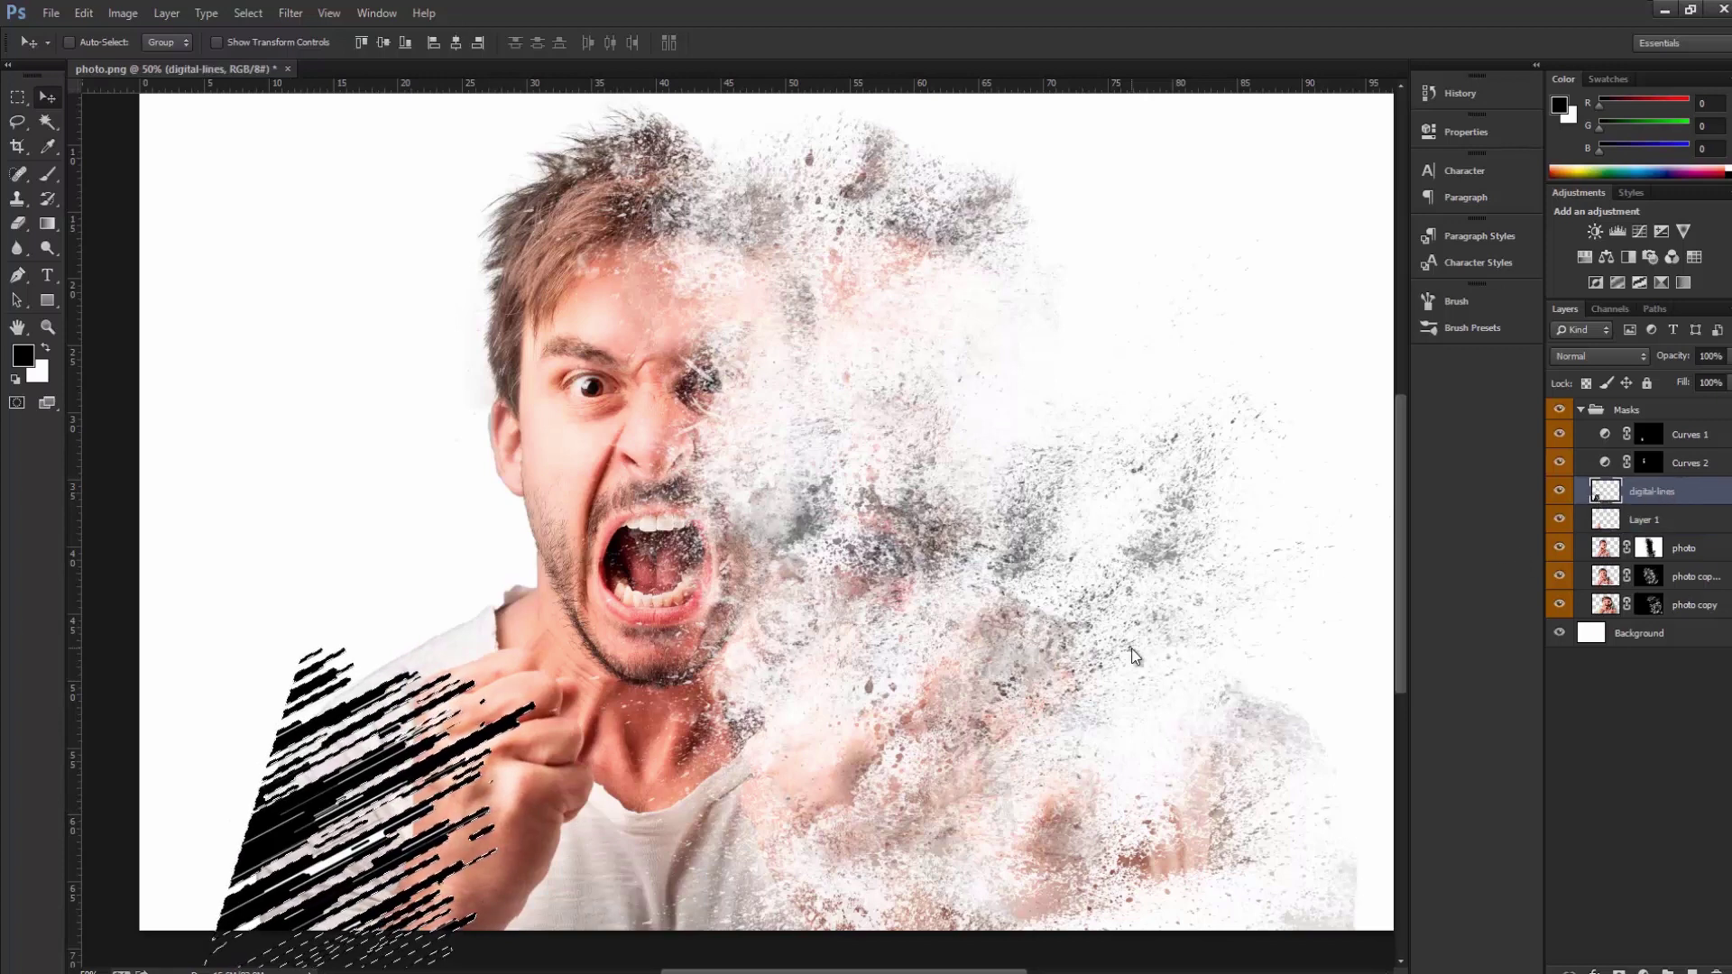
key("Delete")
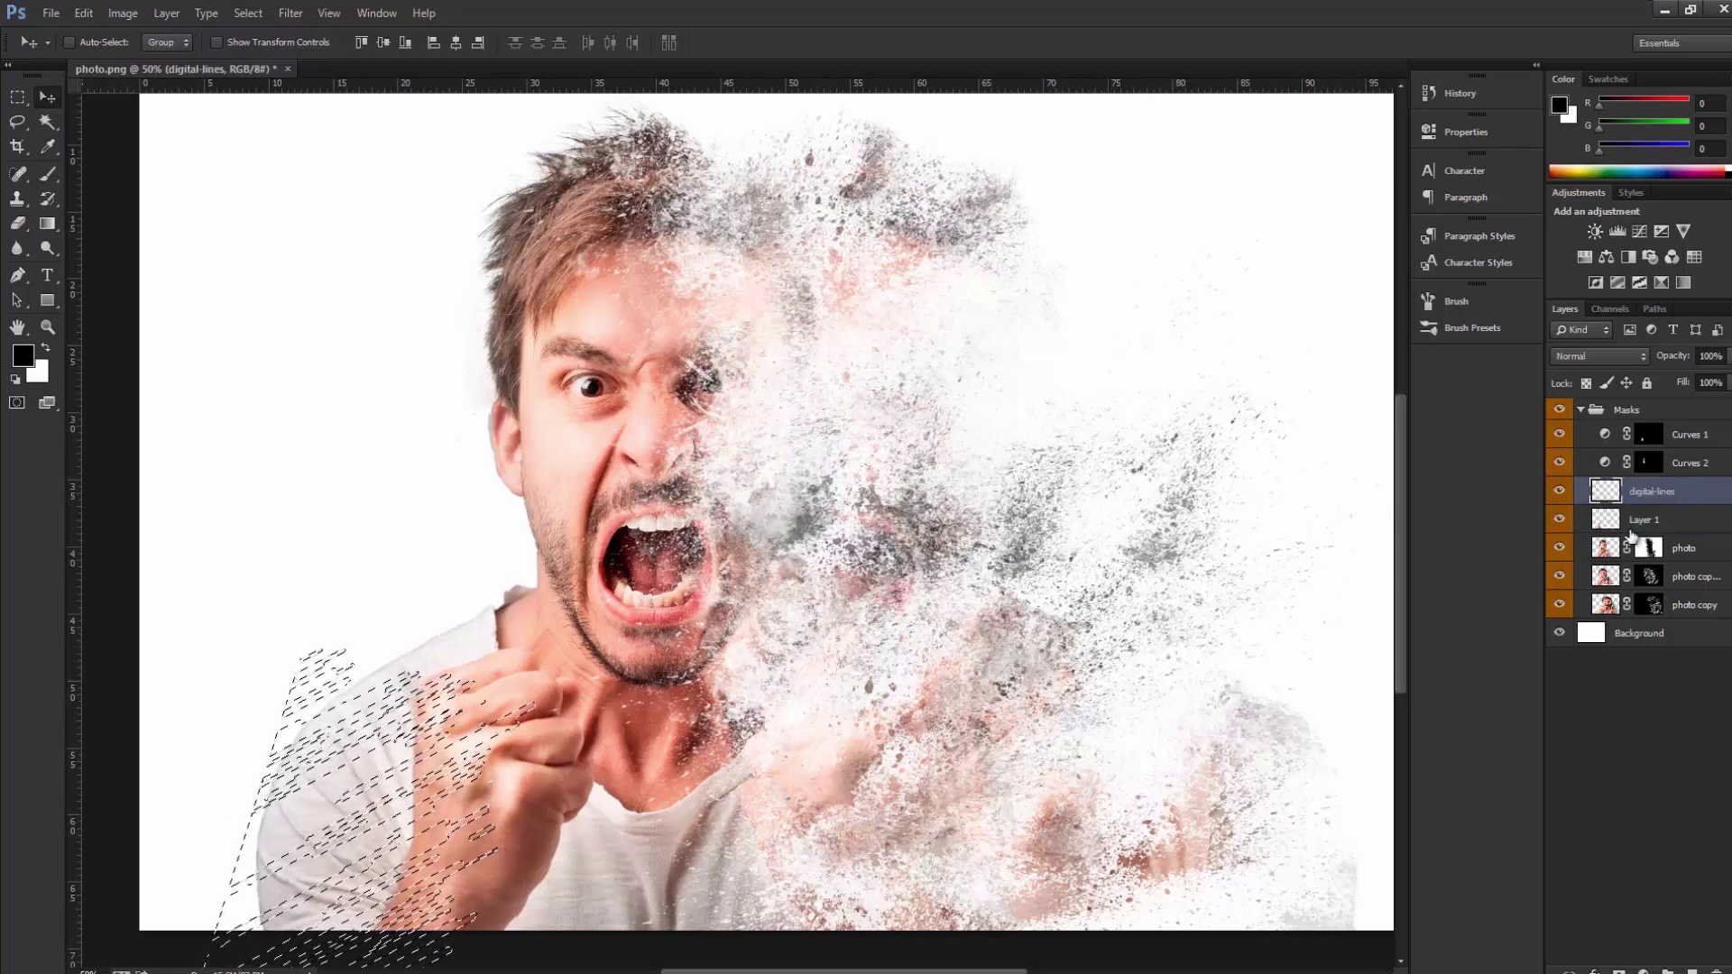
left_click(1631, 527)
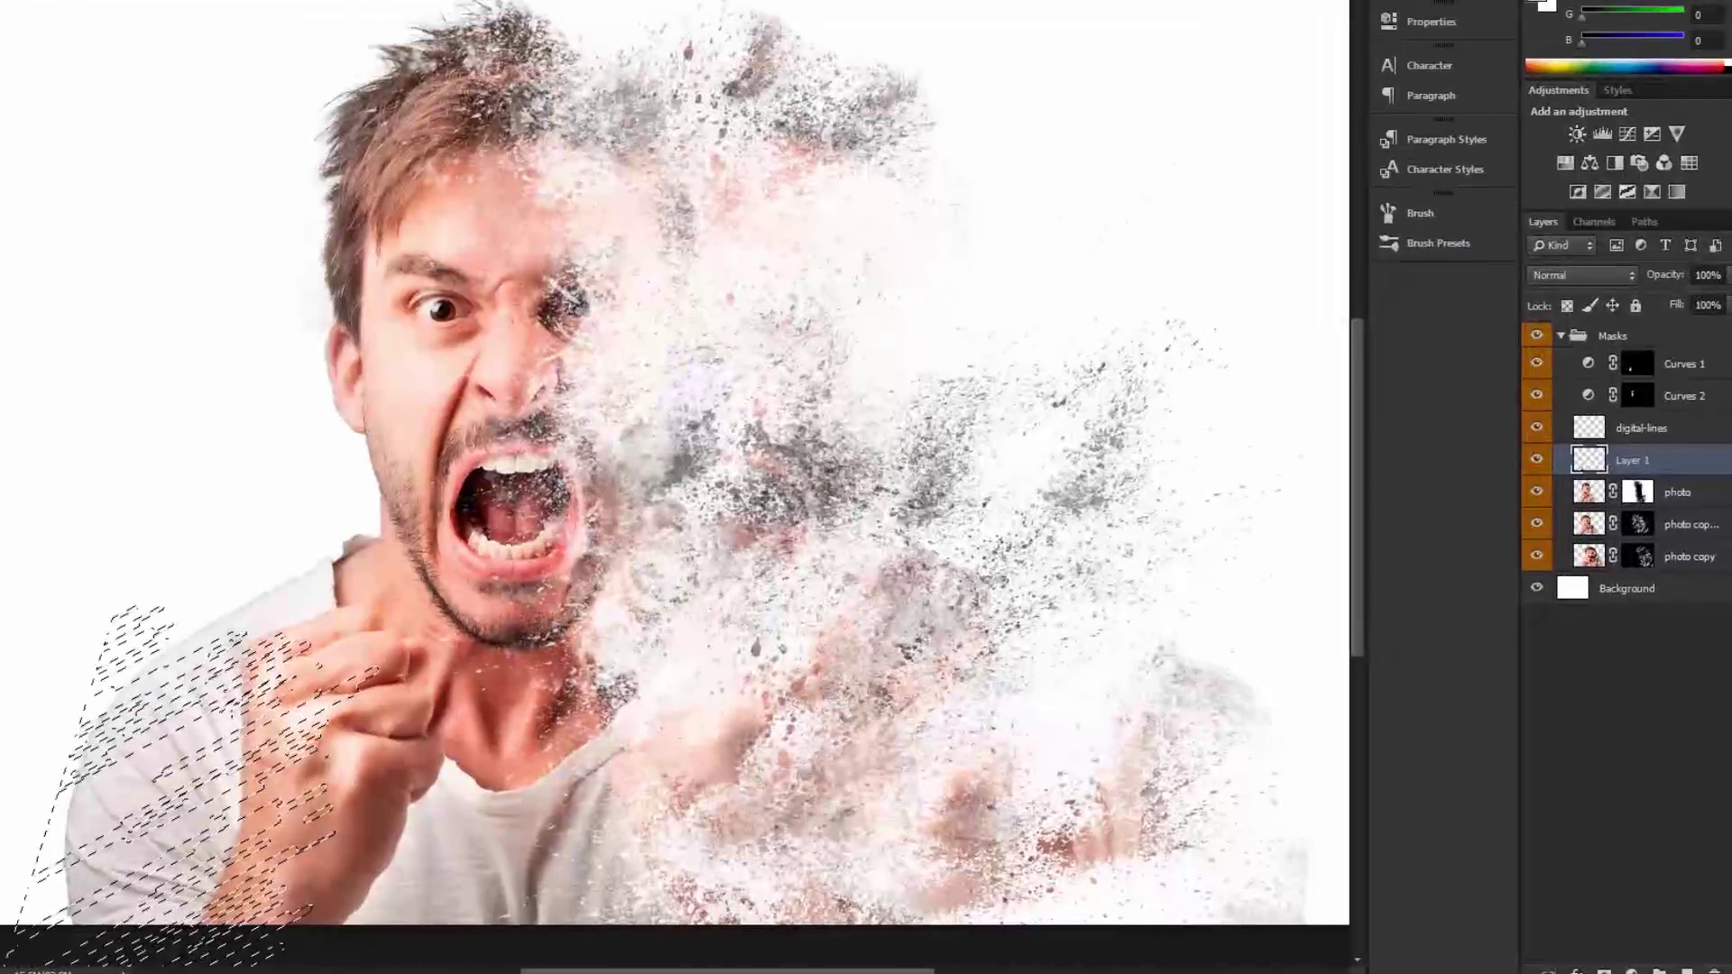
key("ctrl+d")
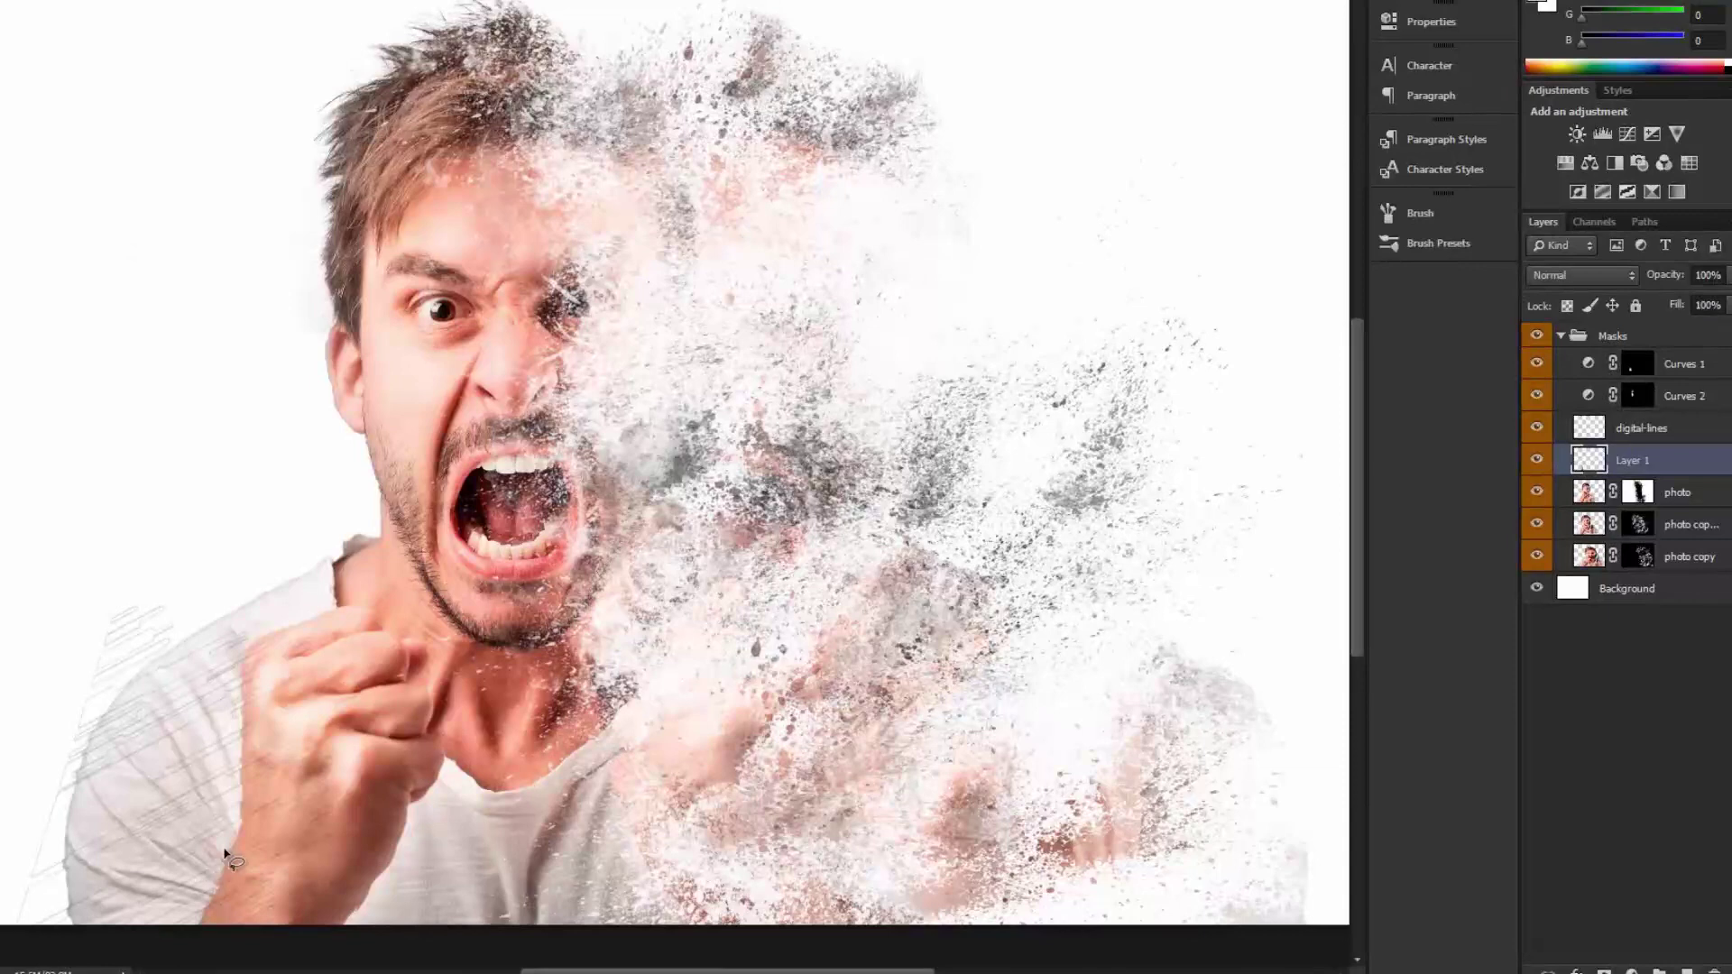
left_click_drag(269, 773, 218, 766)
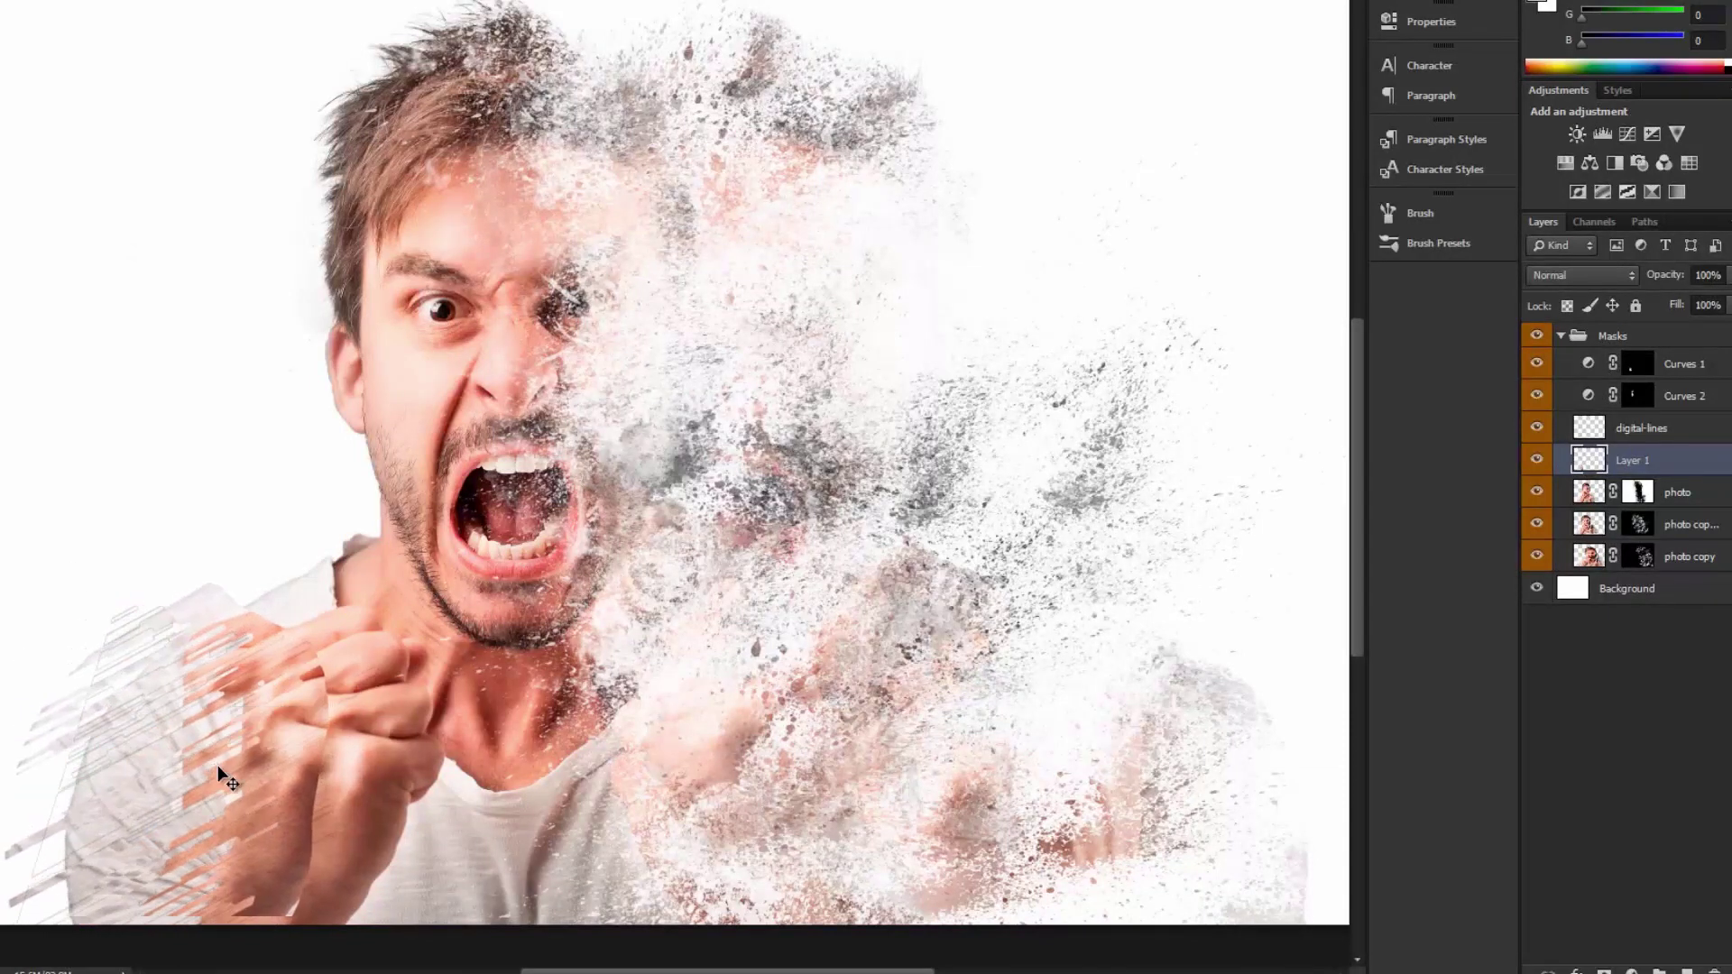
key("ctrl+z")
left_click(1624, 435)
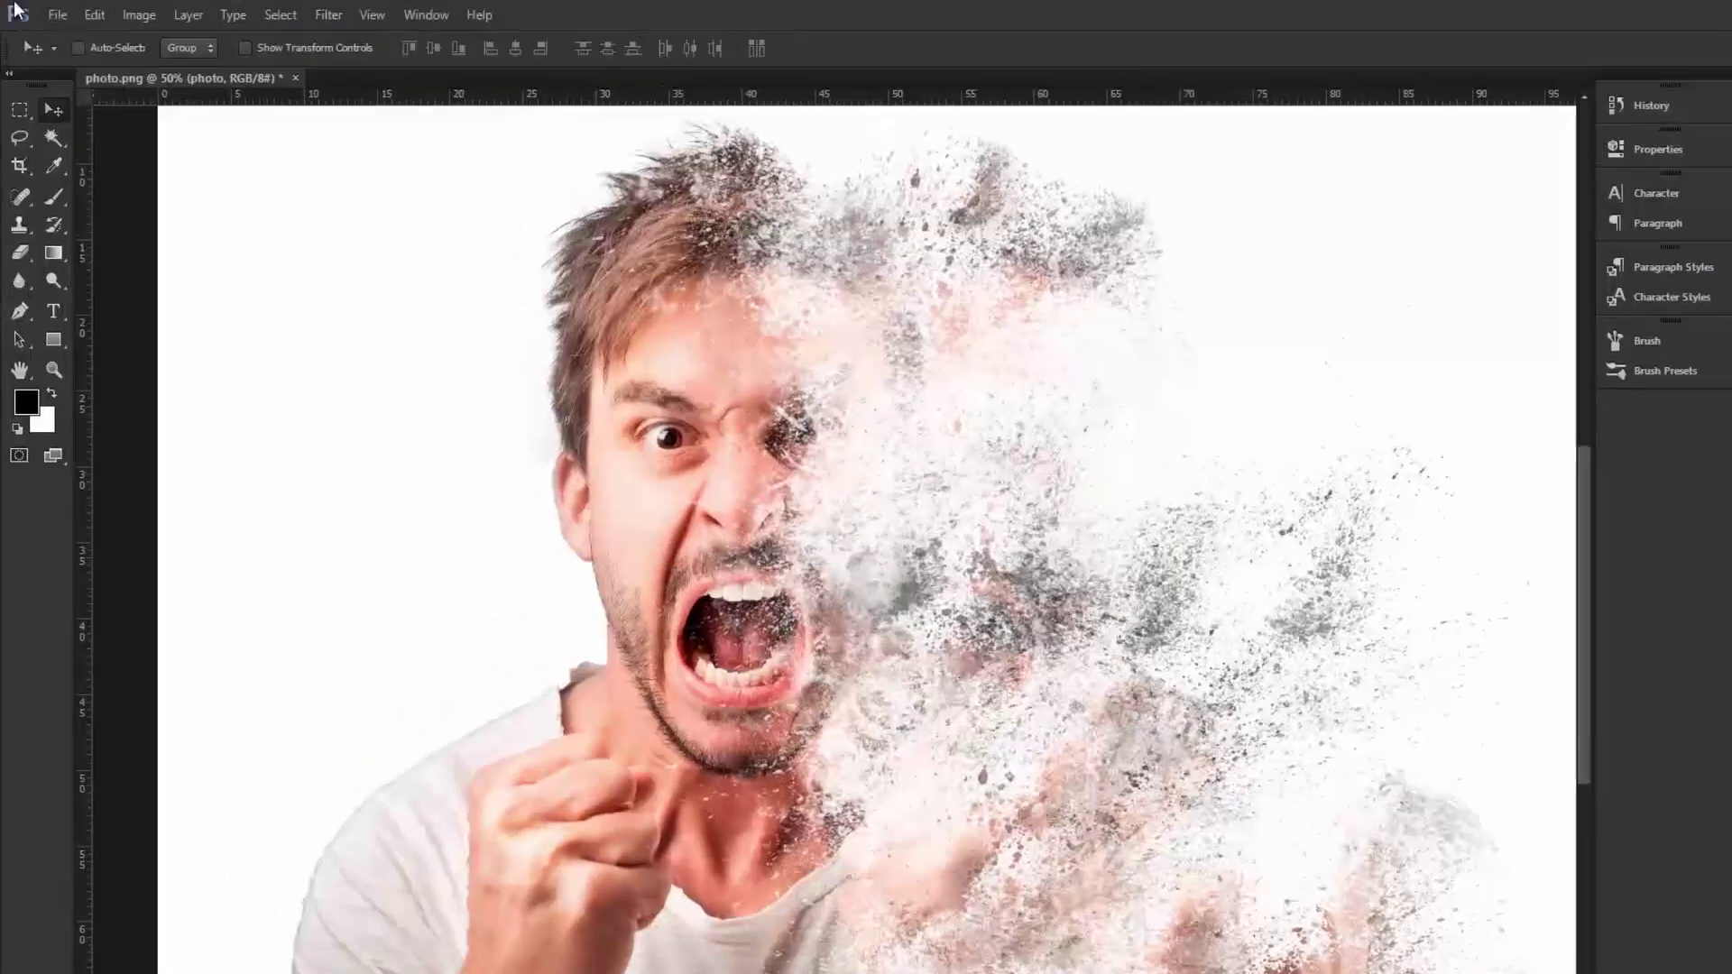
Place the digital-lines image again and move it down near the fist
left_click(57, 14)
left_click(172, 360)
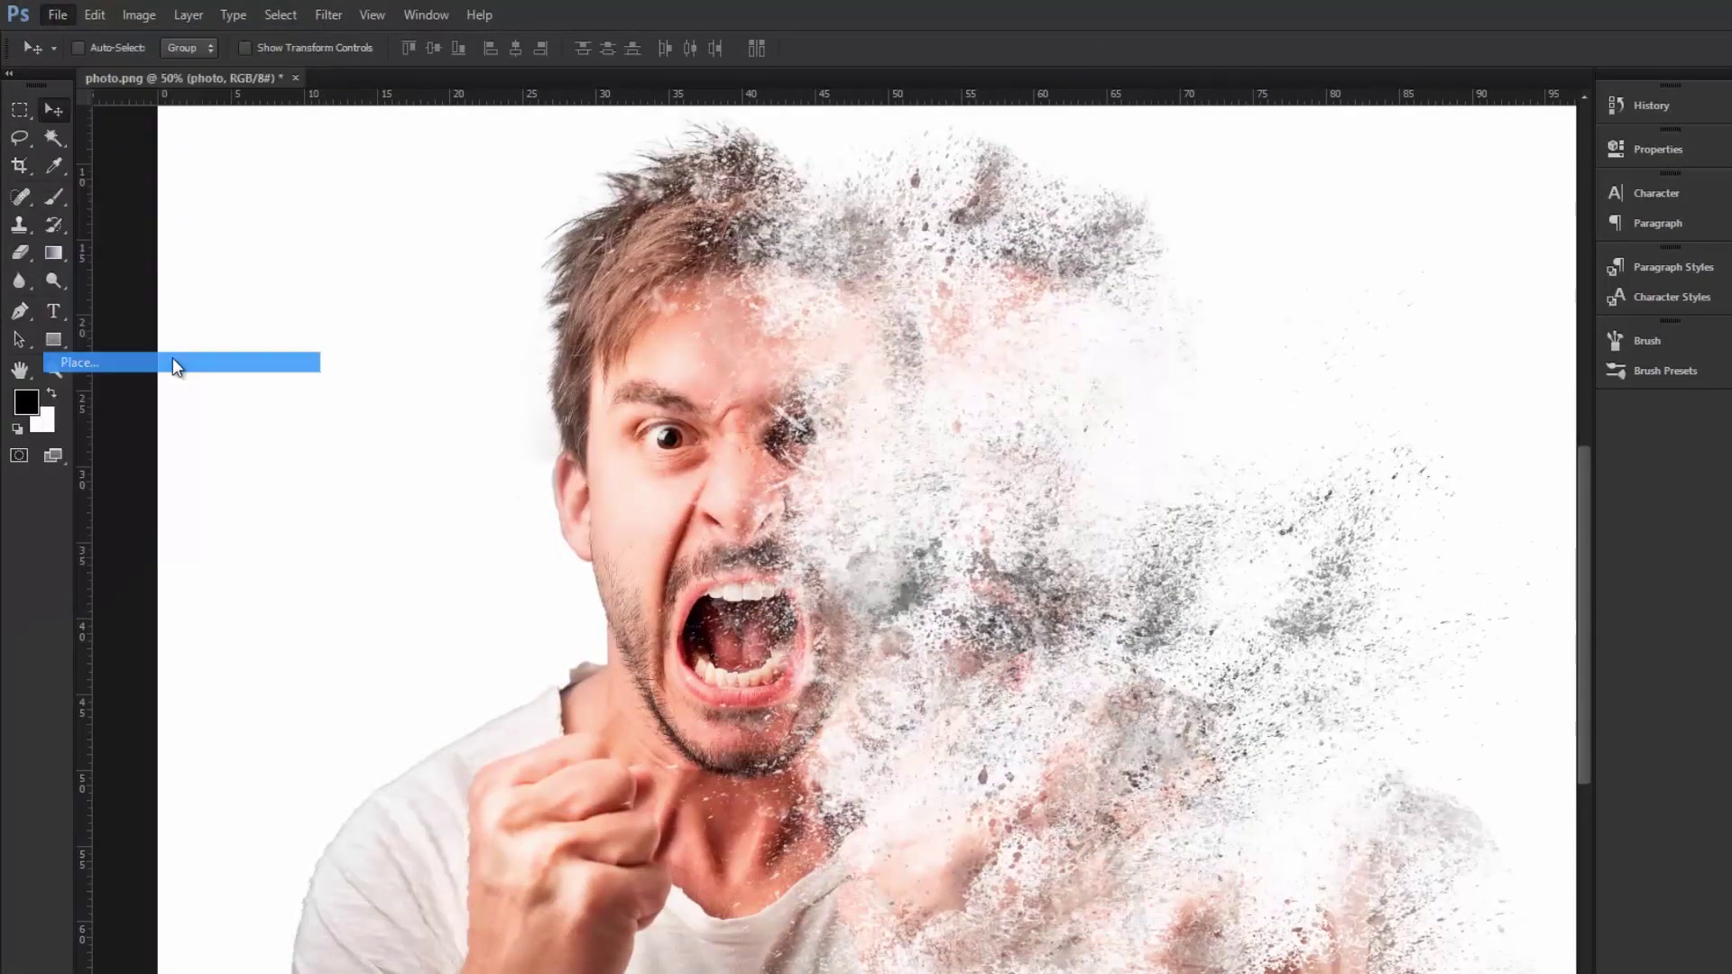
left_click(454, 199)
left_click(812, 544)
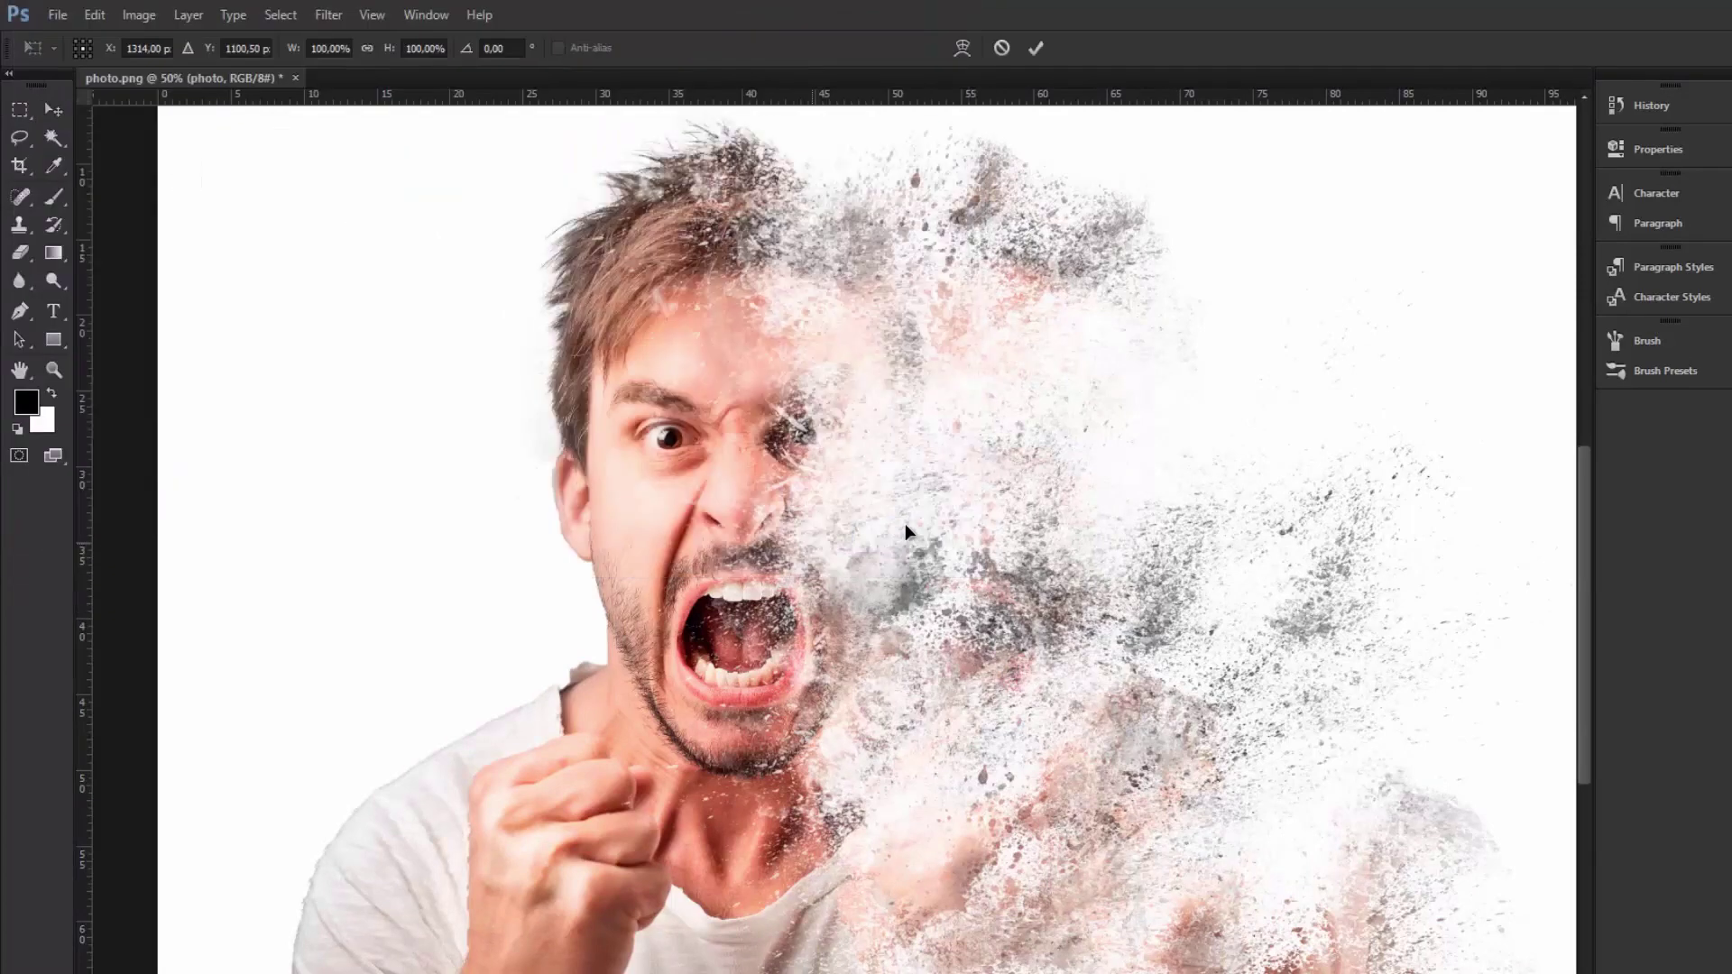
left_click_drag(801, 646, 545, 846)
Rotate the lines about -71°, enlarge to about 139%, skew a corner over the fist, and apply
right_click(658, 495)
left_click(699, 583)
left_click_drag(731, 722, 551, 611)
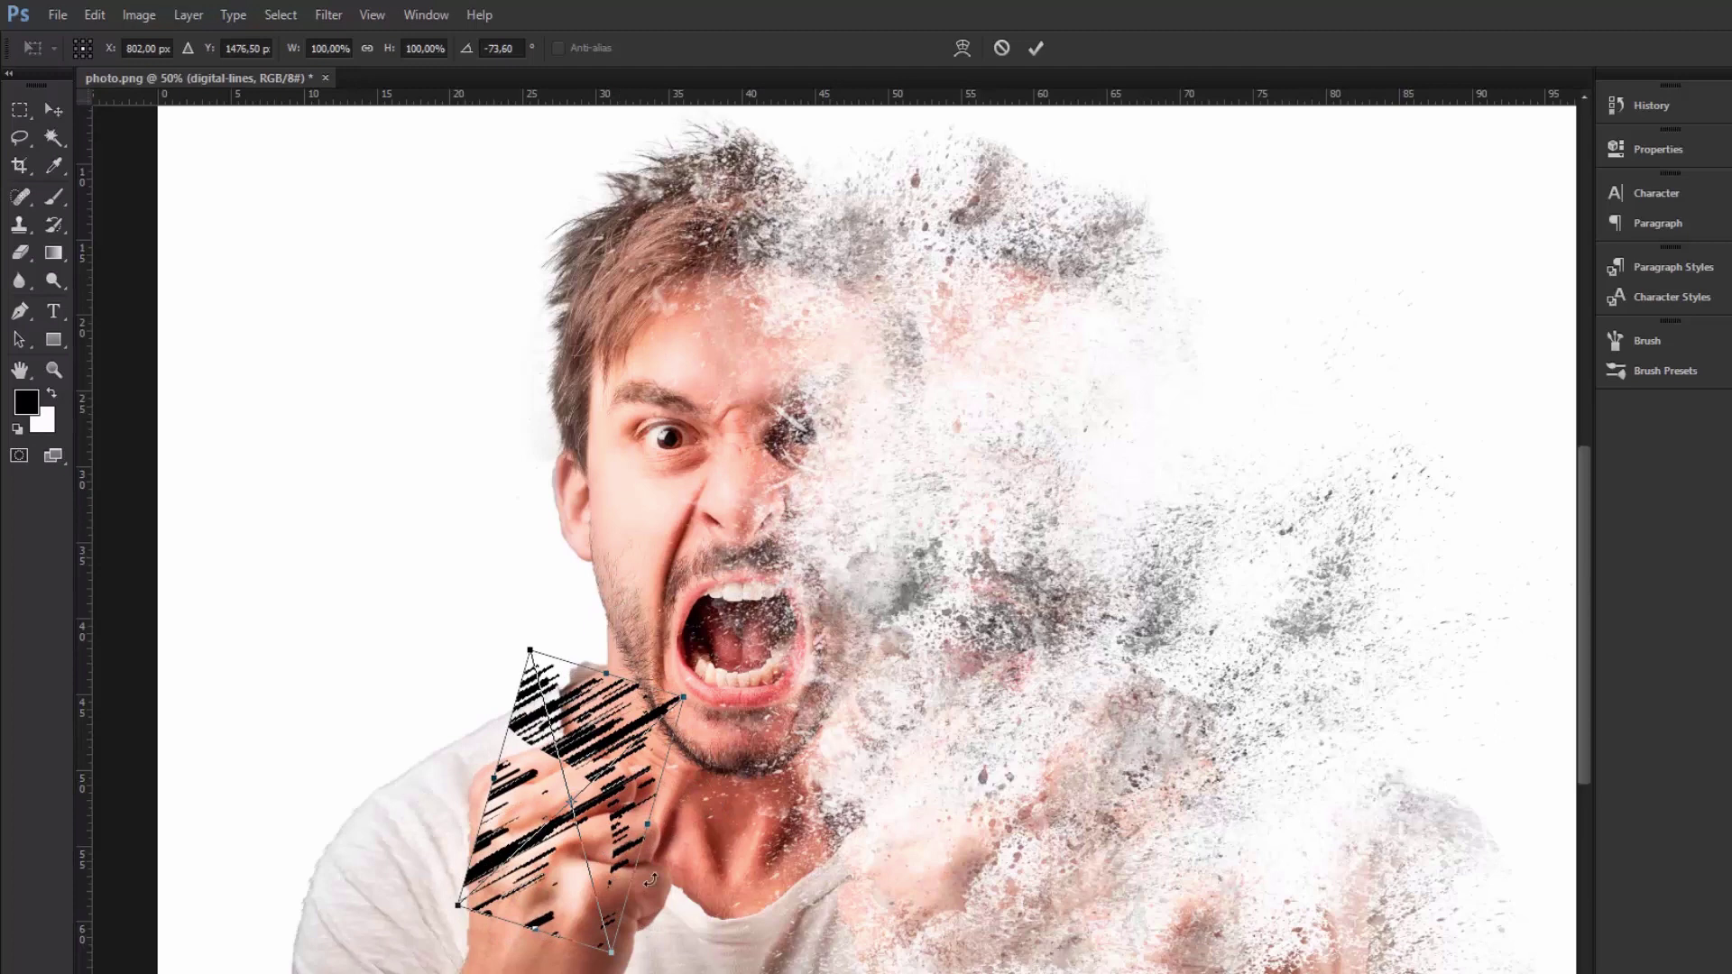
left_click_drag(611, 954, 643, 973)
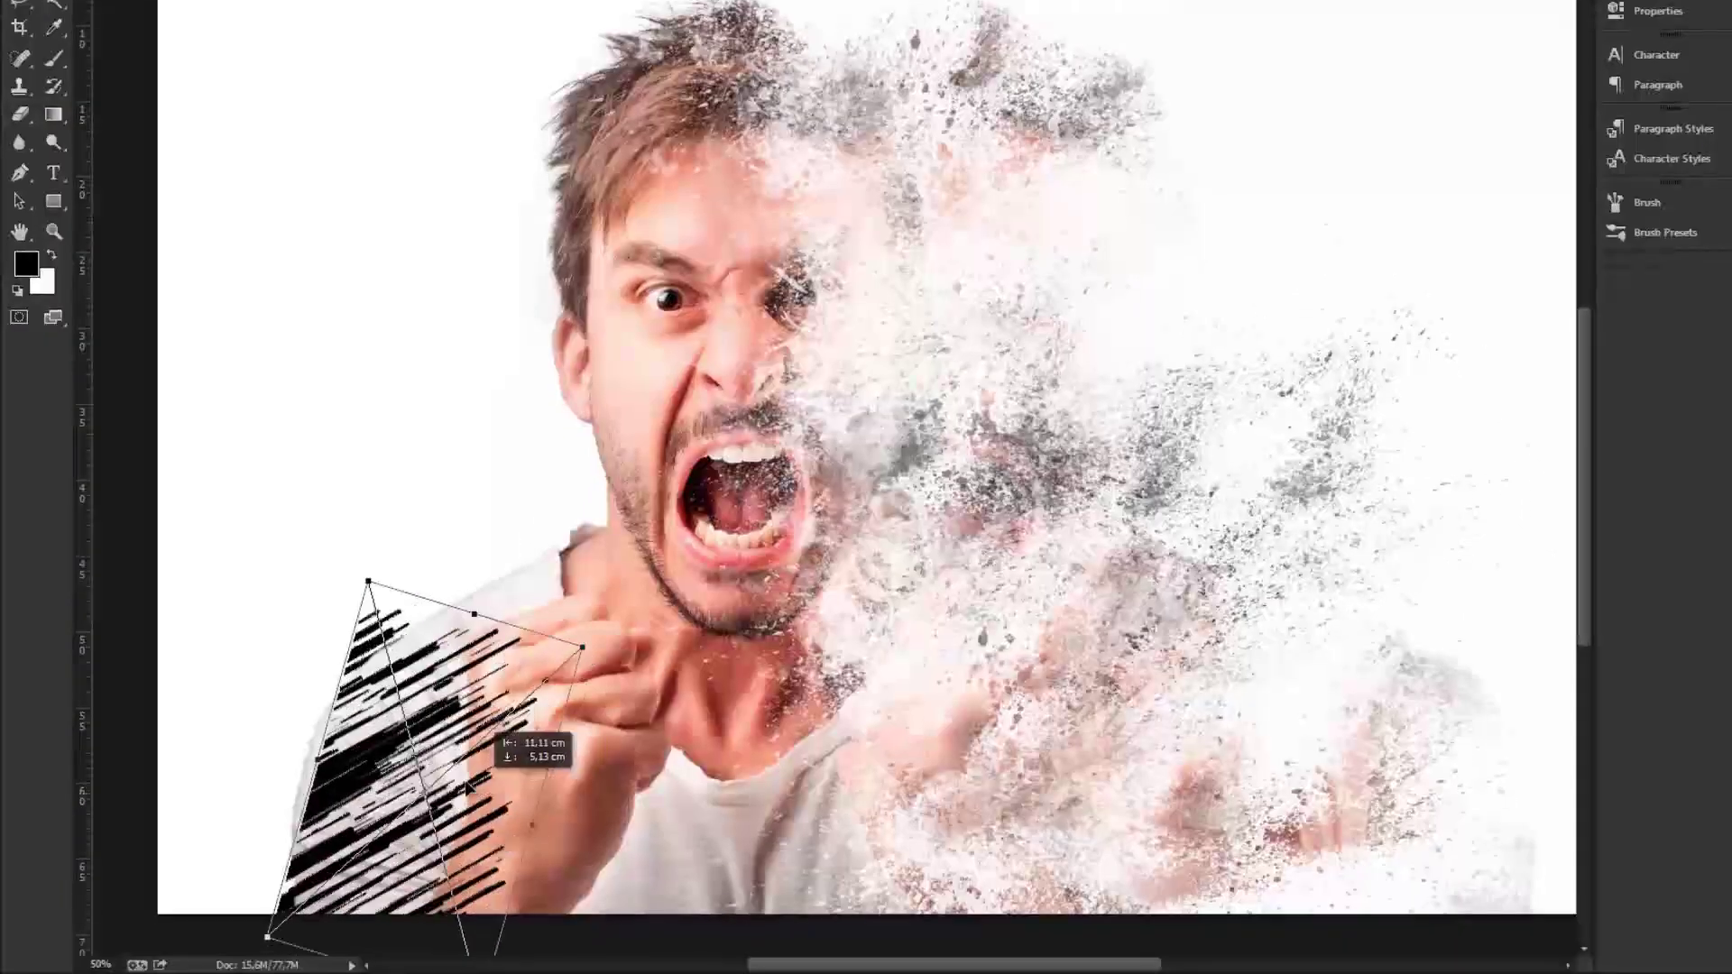
left_click_drag(735, 700, 552, 699)
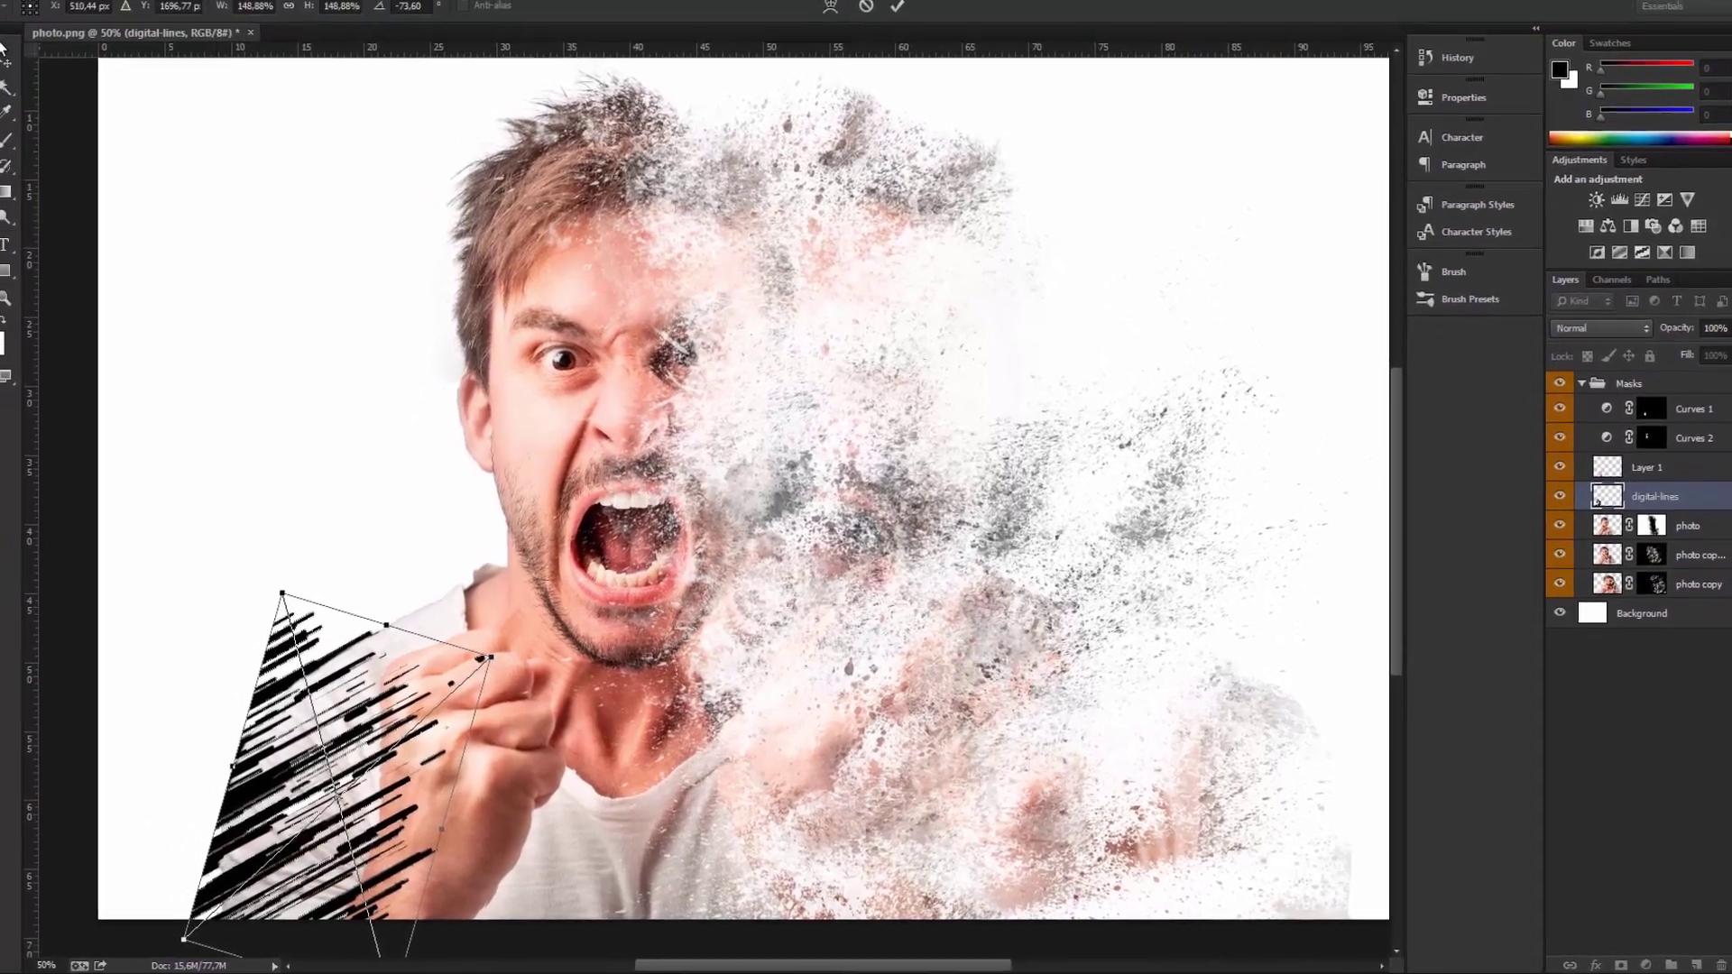
key("v")
left_click(760, 362)
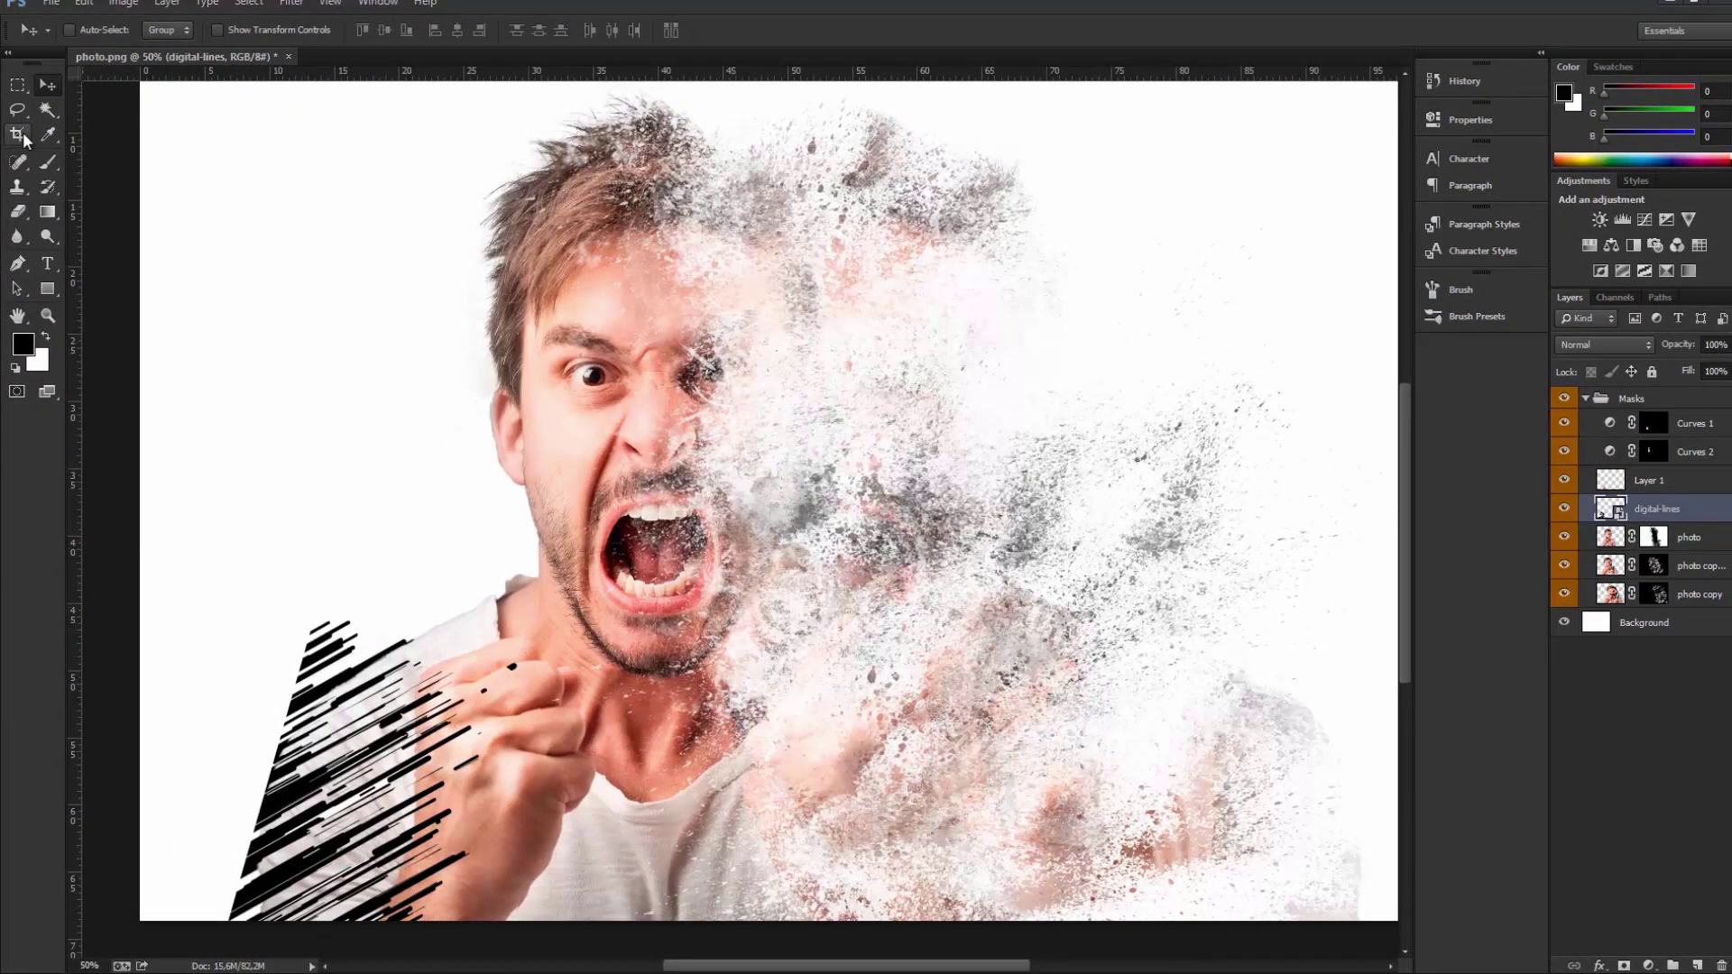
Load the lines as a selection, deselect, and zoom in to 100% on the fist
left_click(1602, 508, "ctrl")
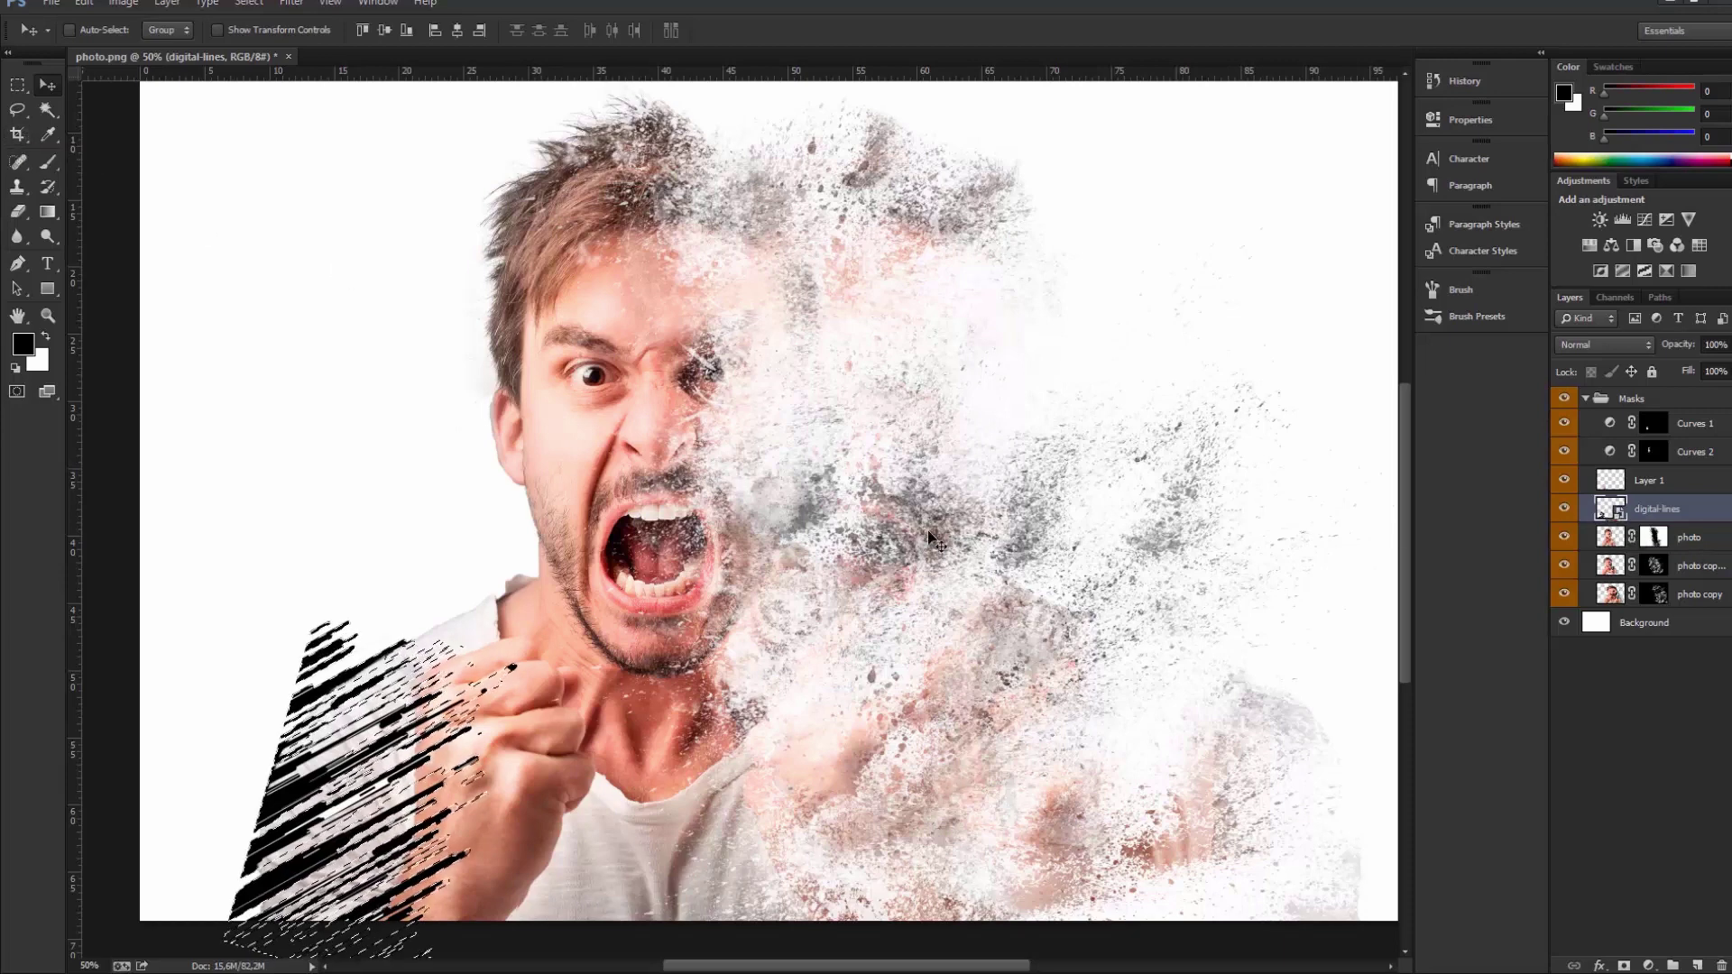
key("l")
key("ctrl+d")
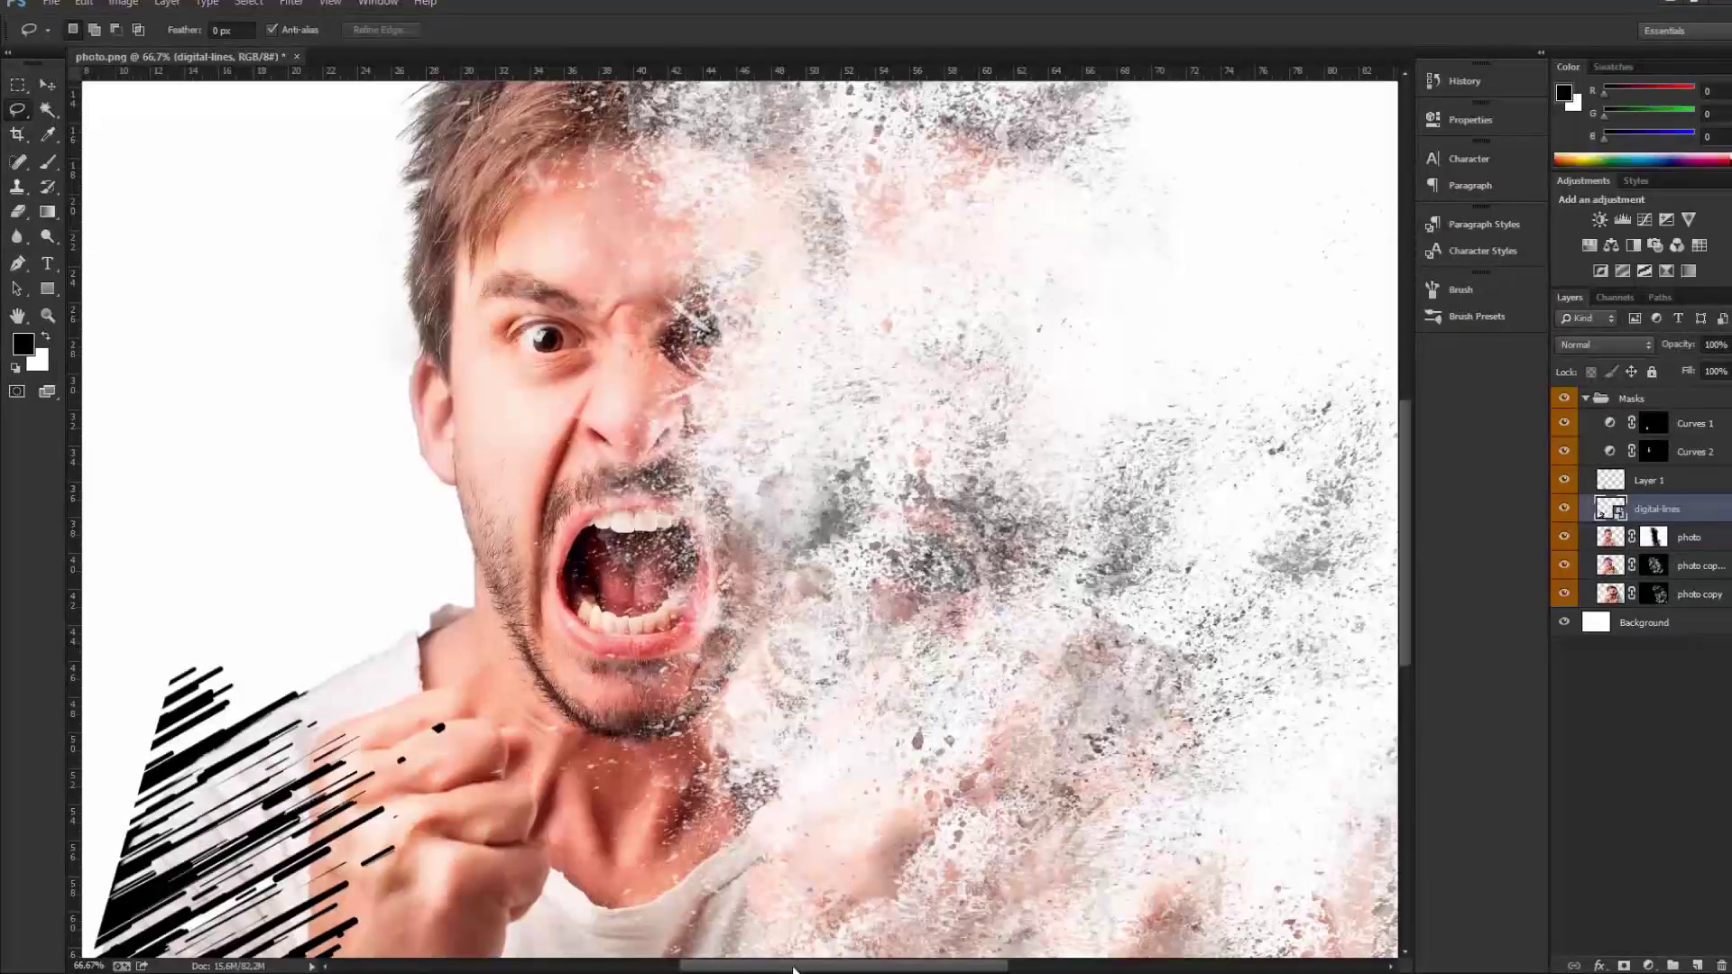
left_click_drag(794, 967, 690, 967)
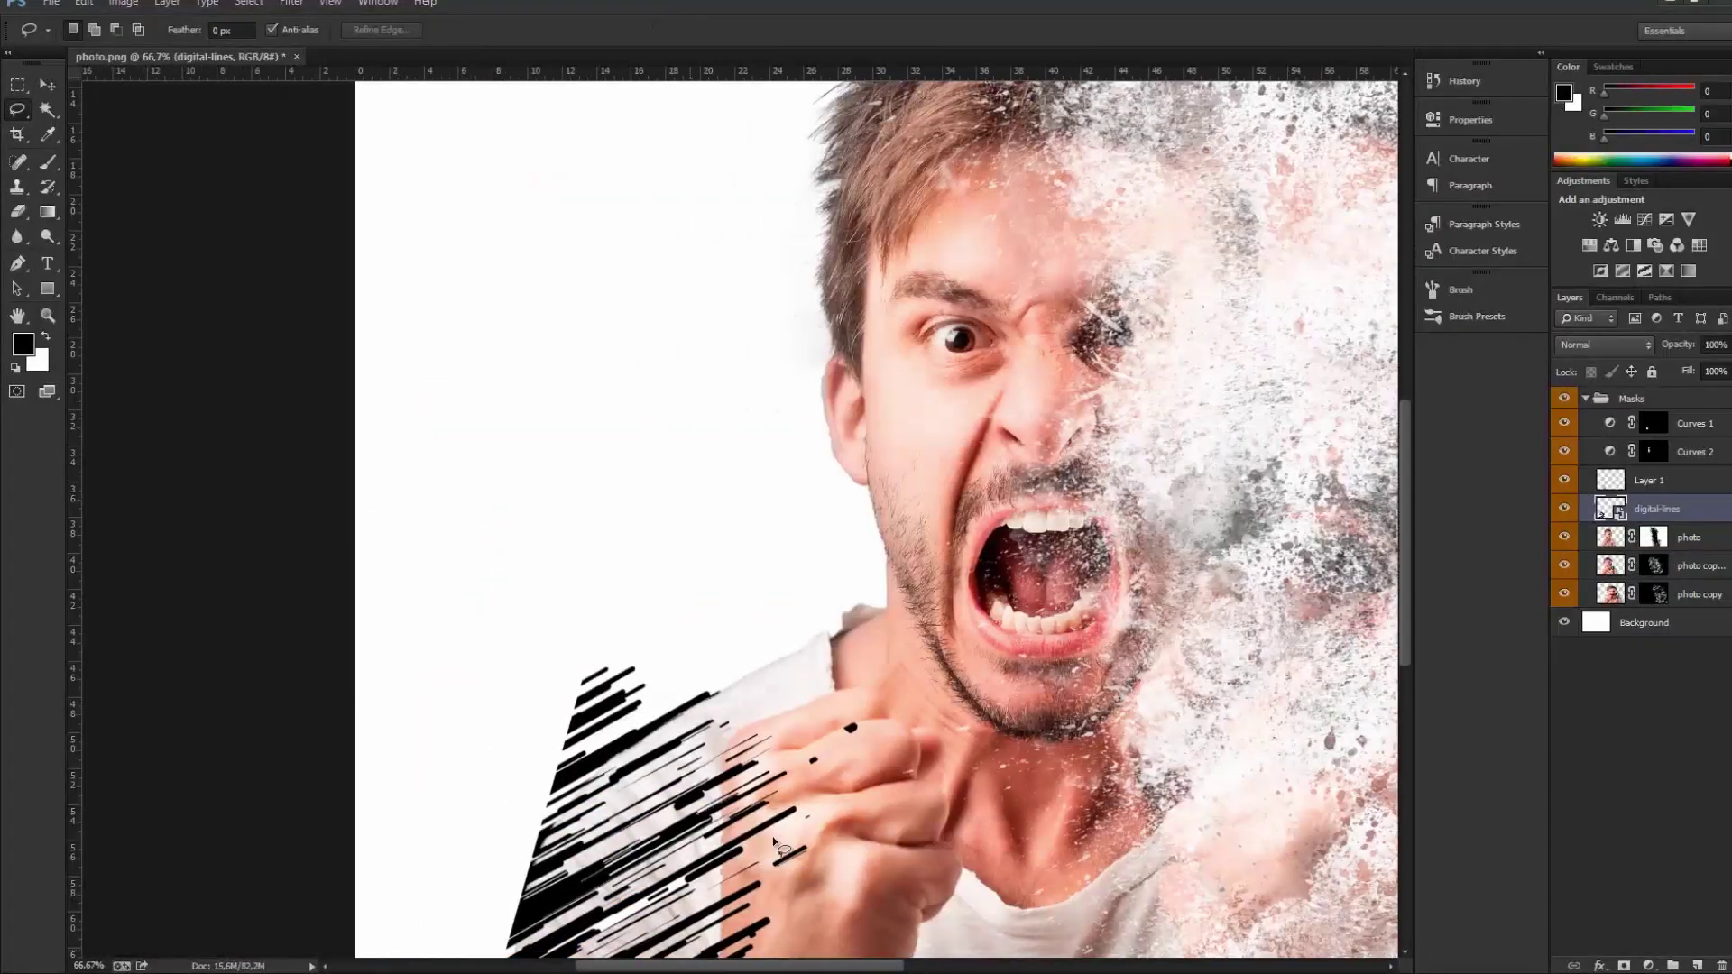
key("ctrl+plus")
scroll(793, 704, "down", 3)
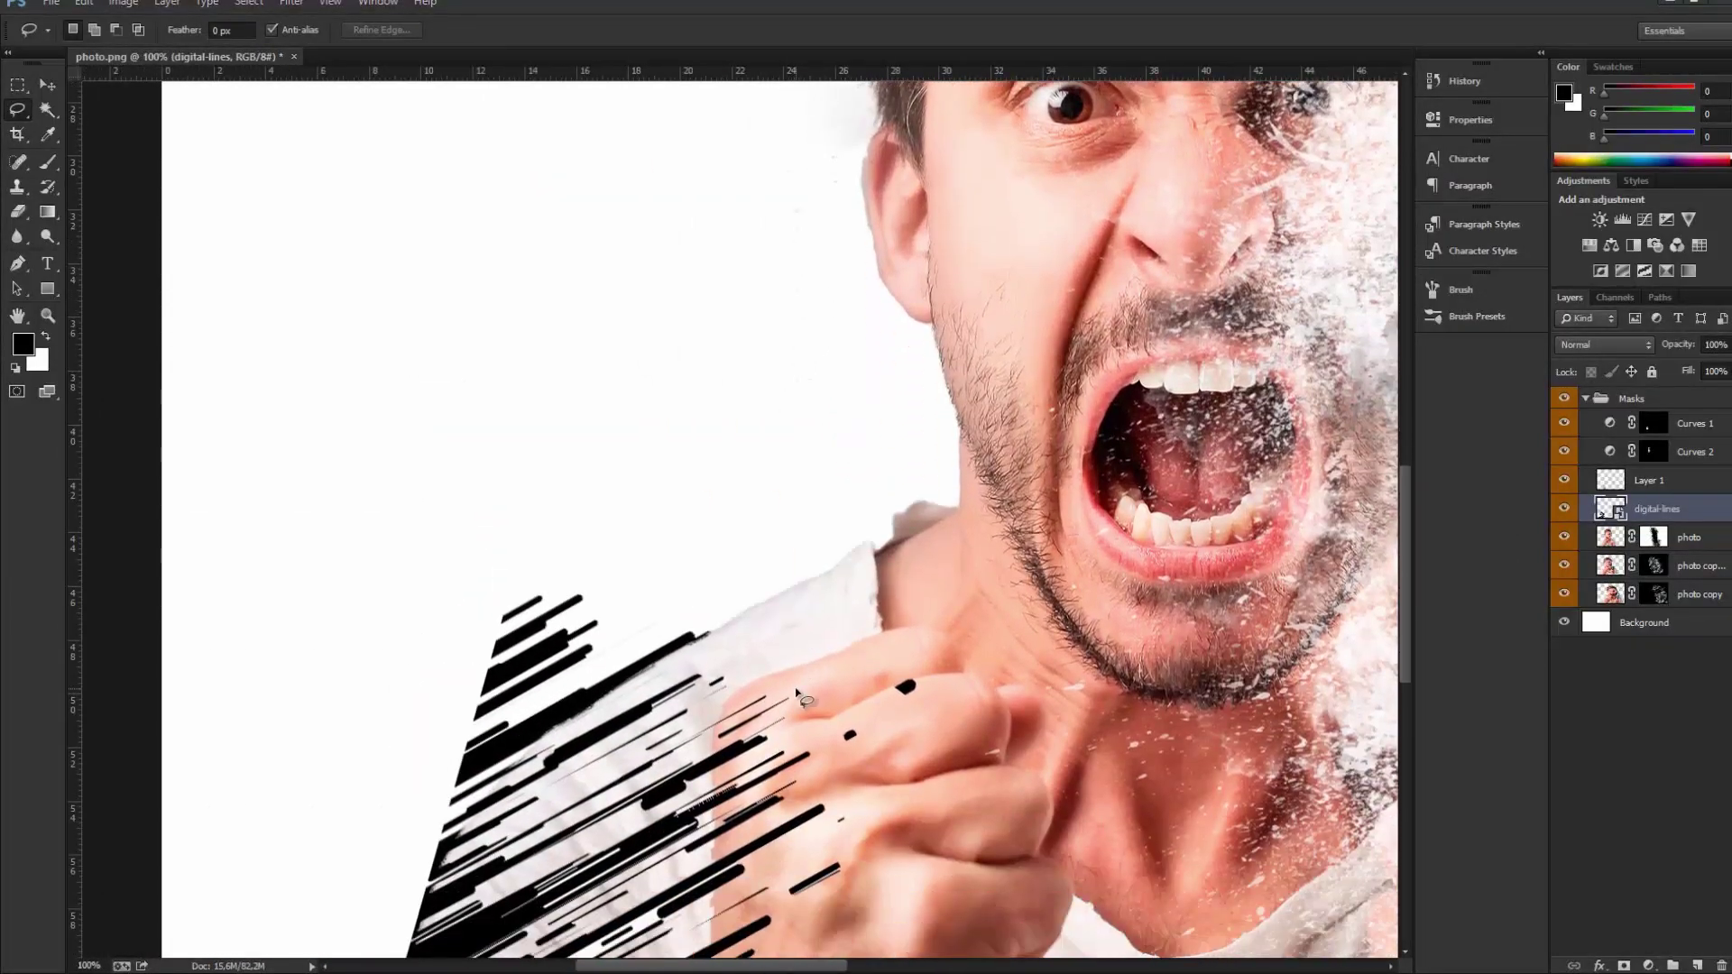
scroll(797, 692, "down", 4)
scroll(777, 641, "down", 6)
scroll(778, 640, "down", 2)
scroll(542, 451, "up", 5)
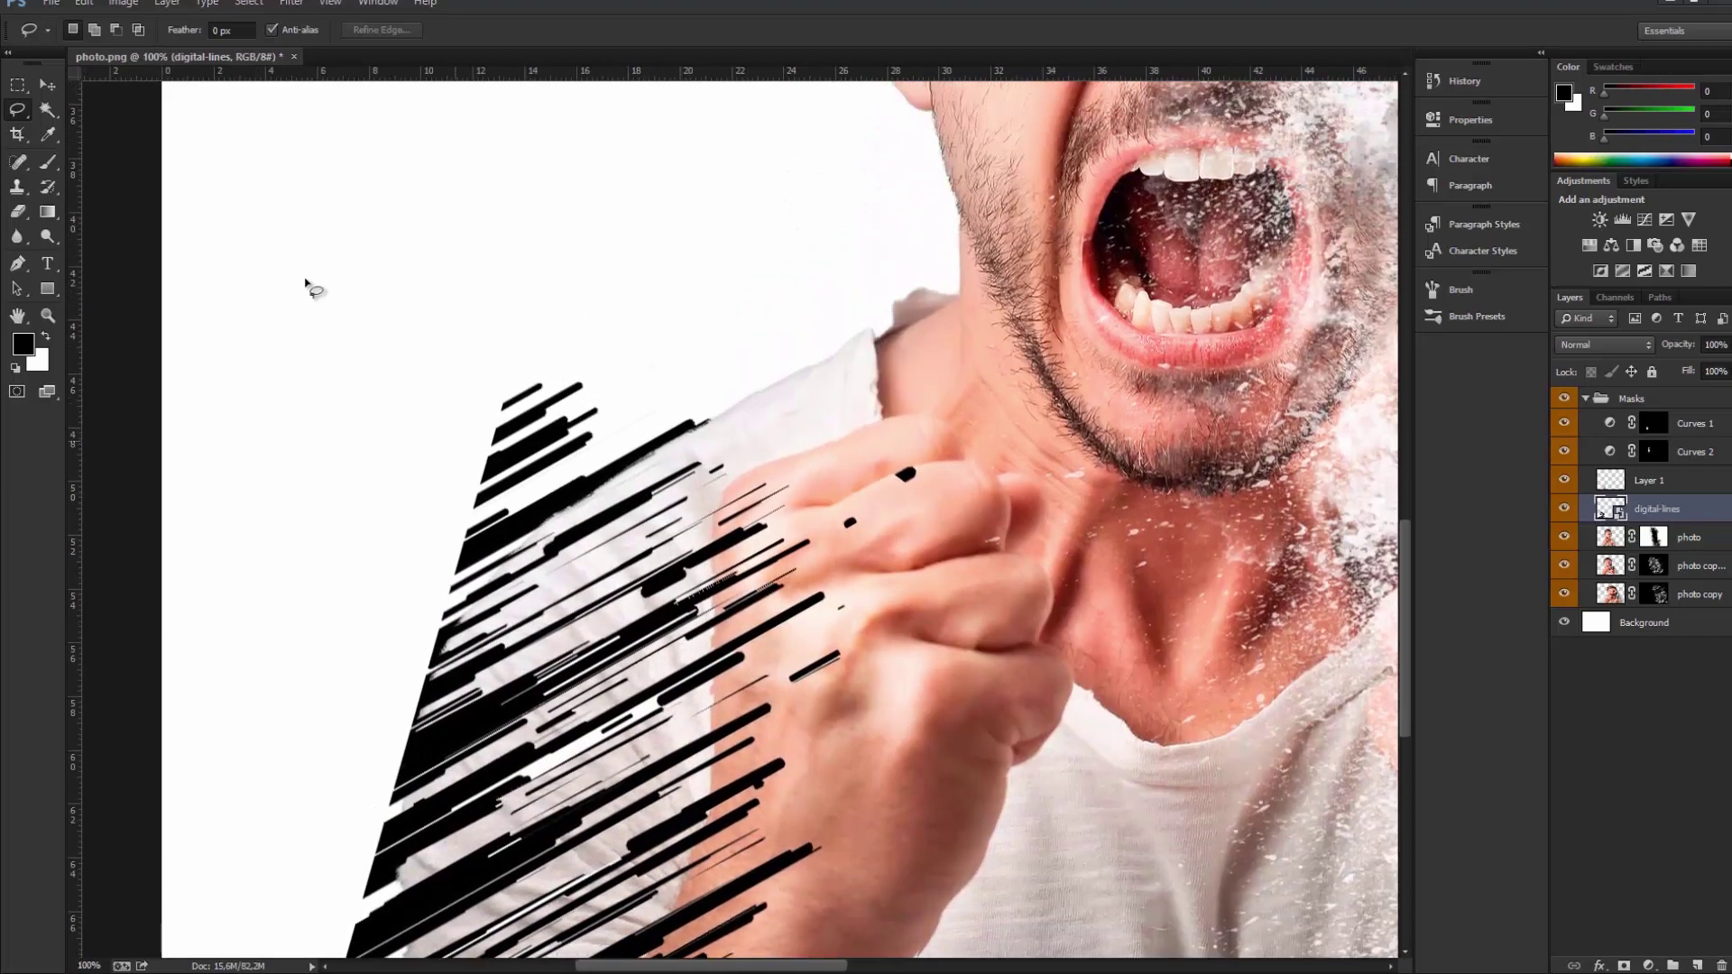
left_click(48, 109)
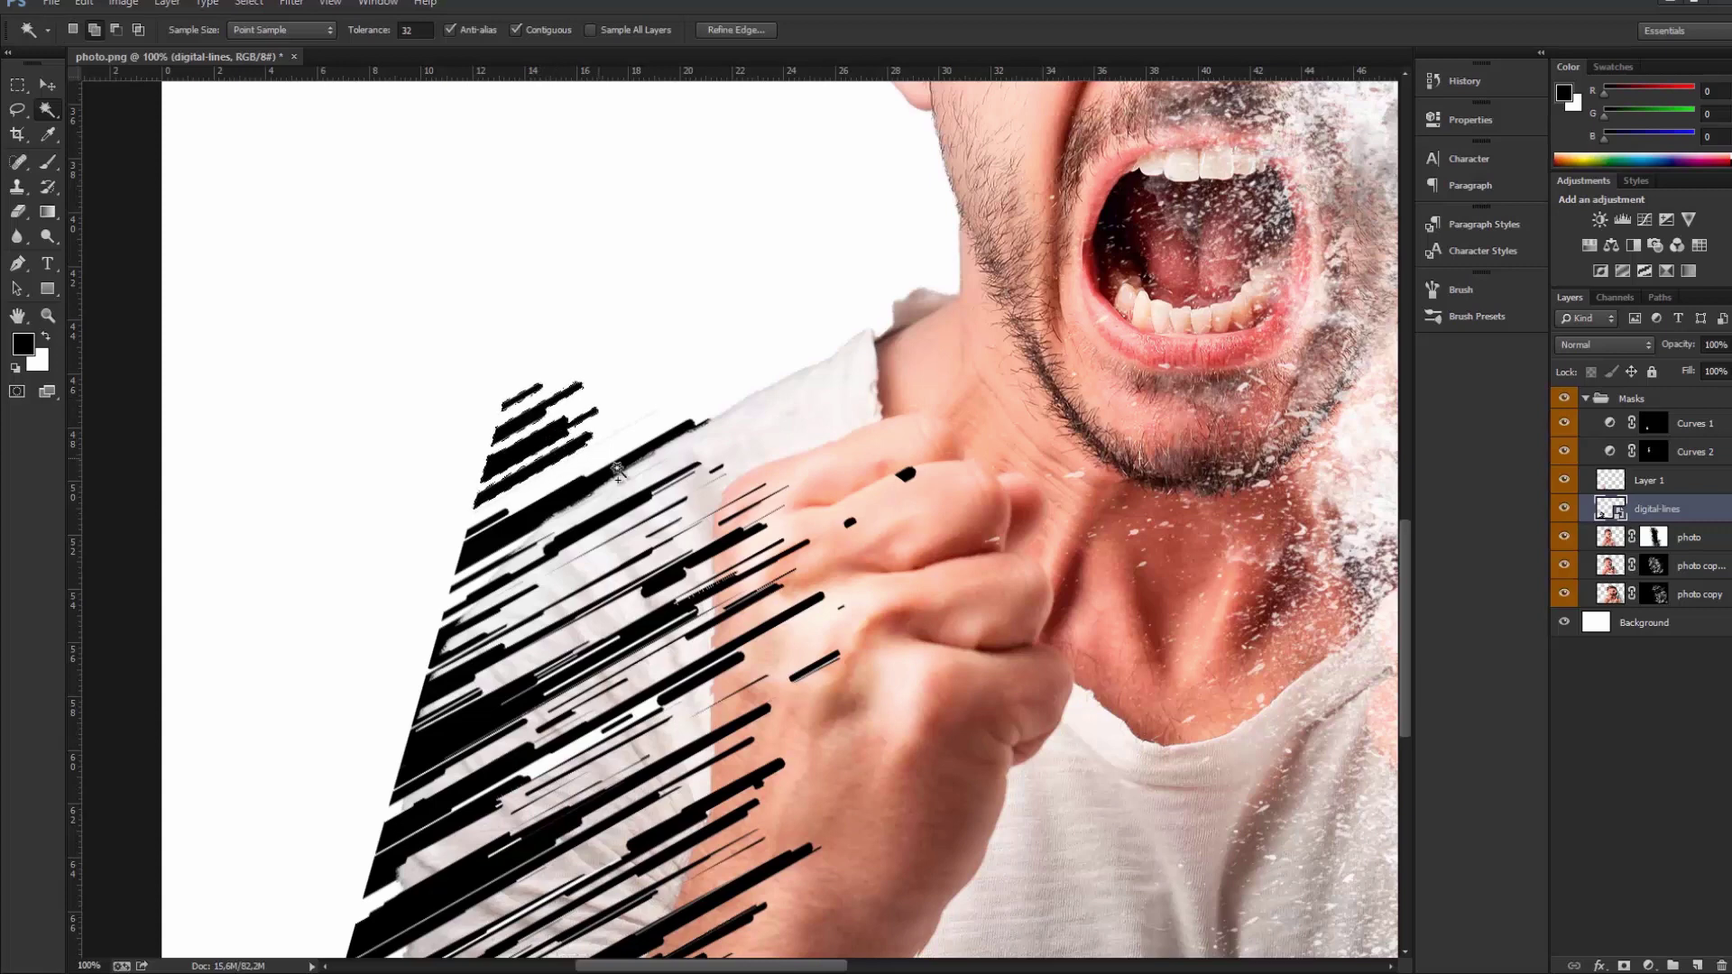
Magic Wand the black streaks across the forearm and fist, adding more streaks, then zoom out
left_click(665, 580, "shift")
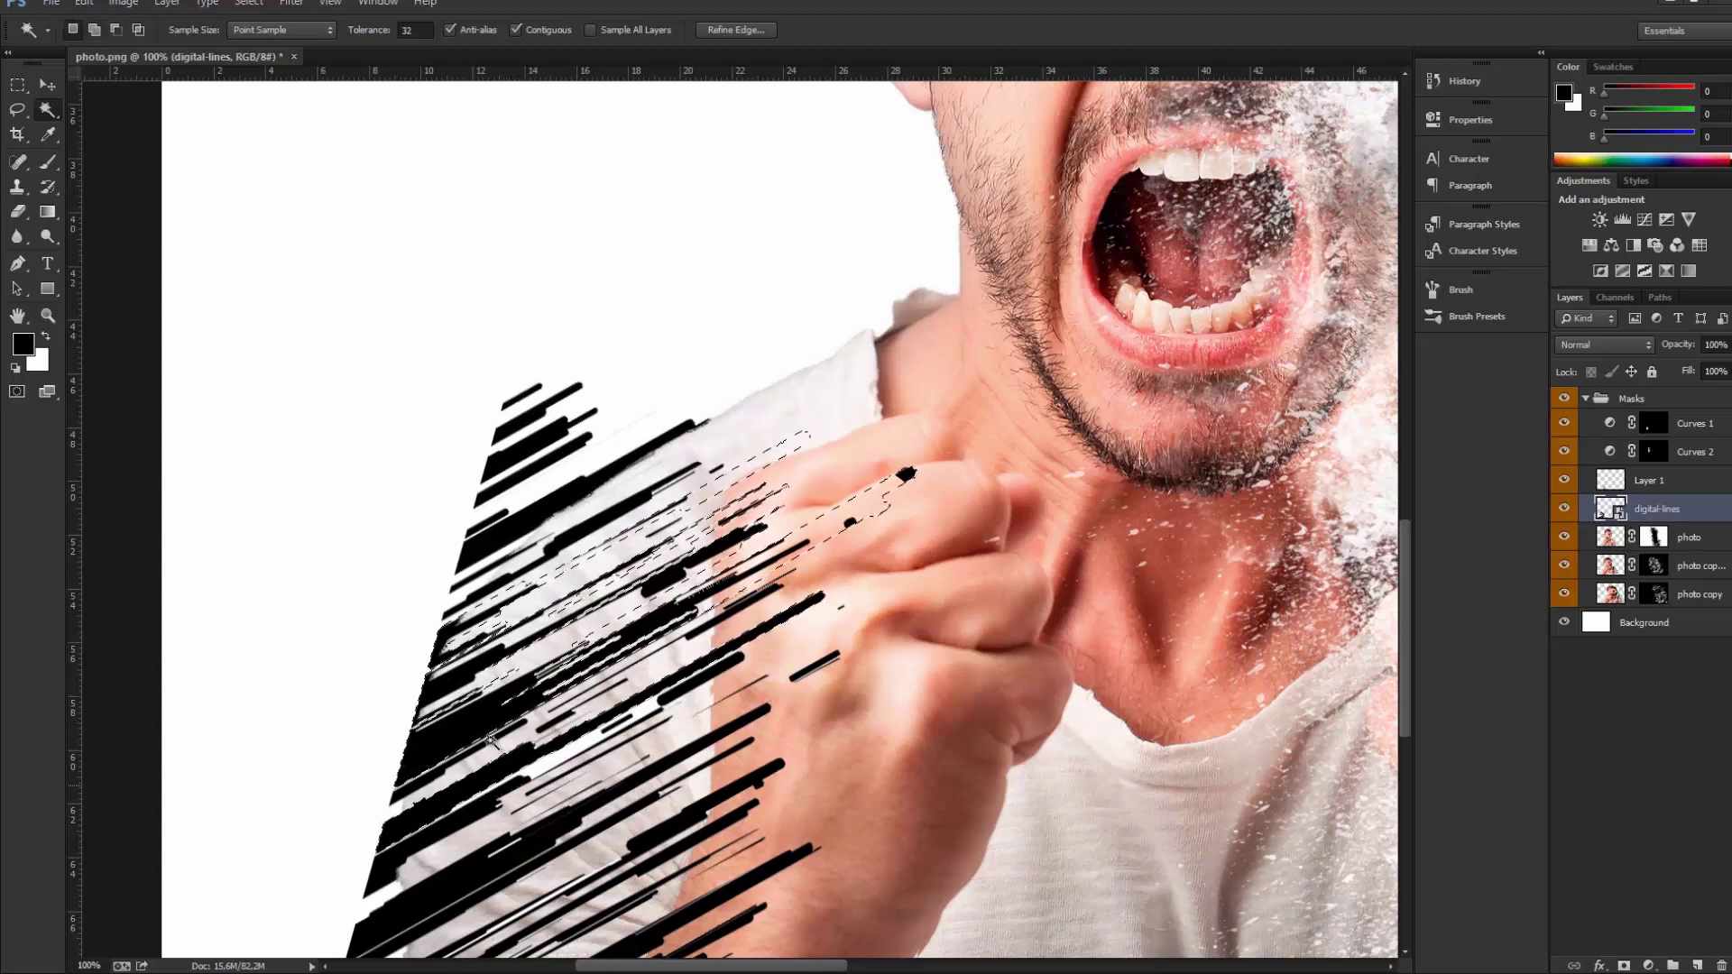
scroll(490, 763, "down", 2)
left_click(699, 758)
left_click(708, 763, "shift")
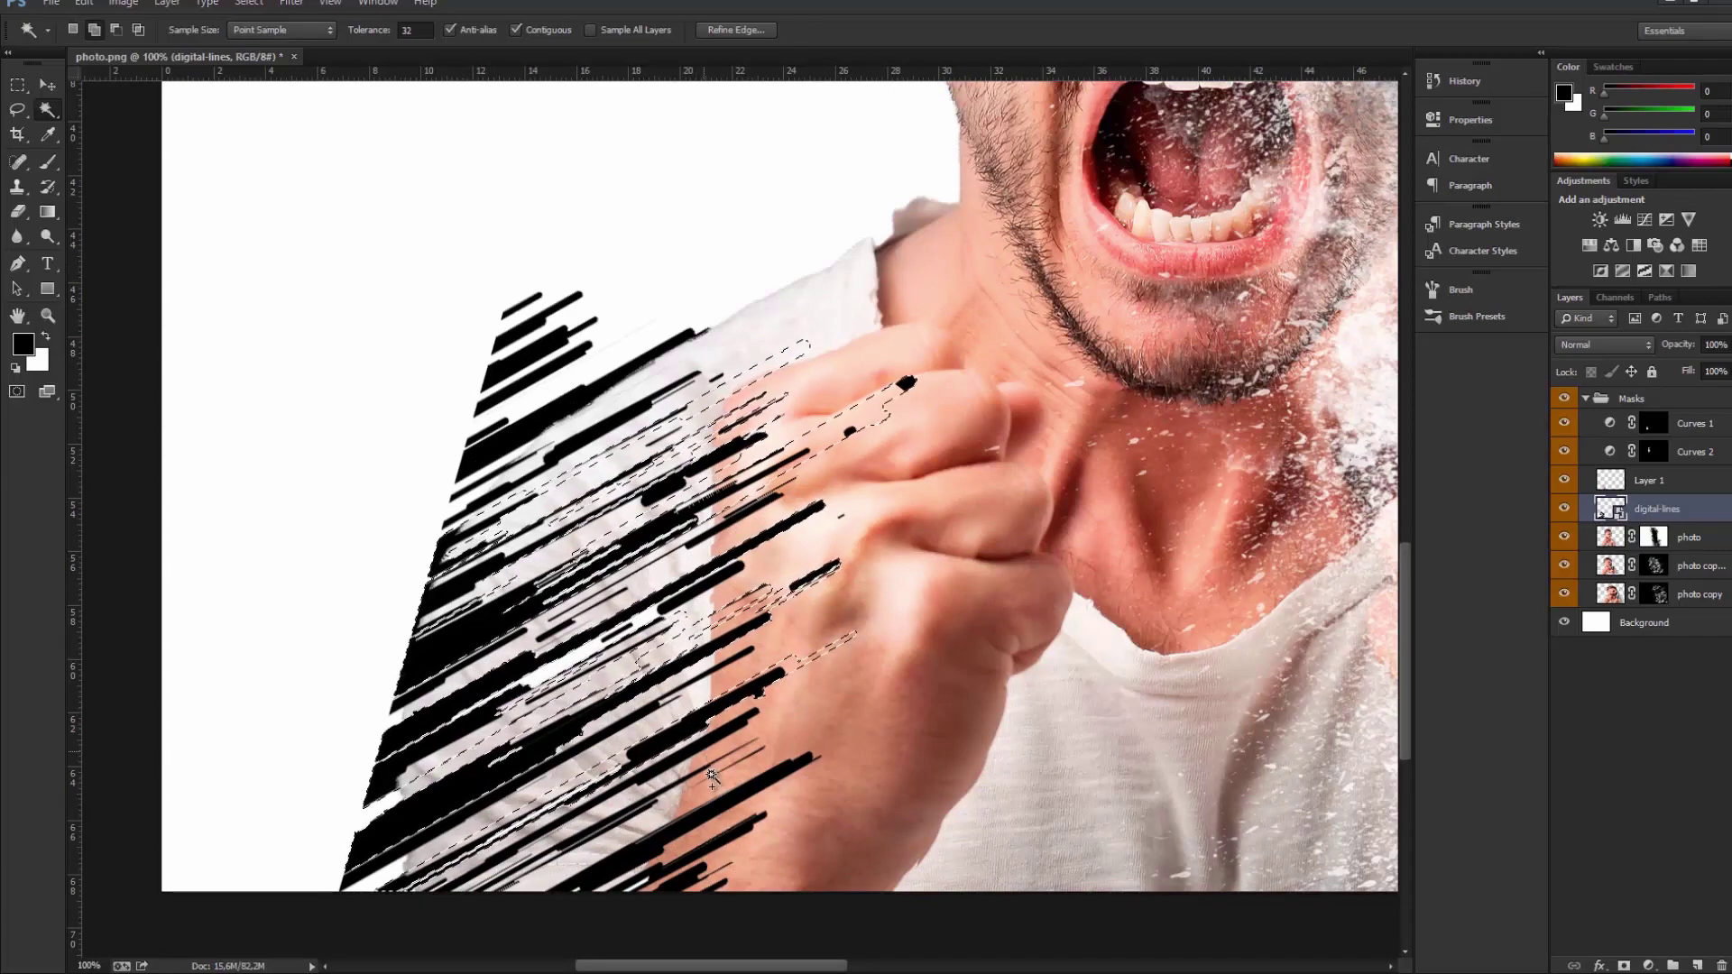
left_click(769, 777, "shift")
left_click(761, 763)
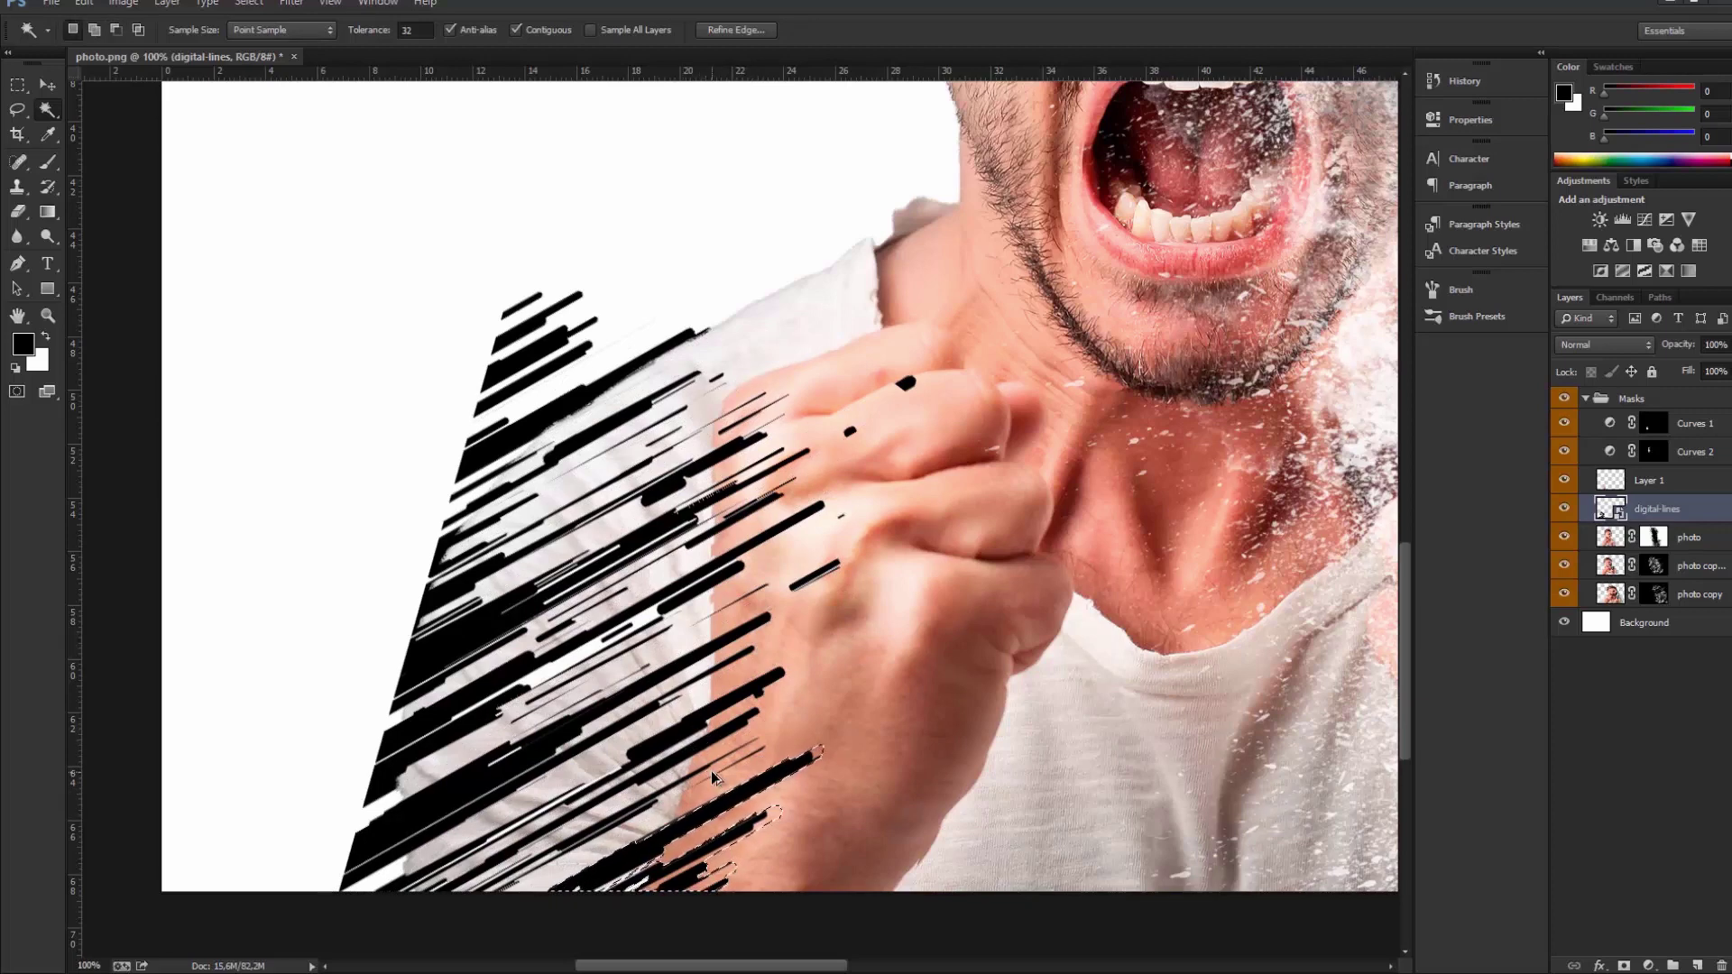
left_click(751, 791, "shift")
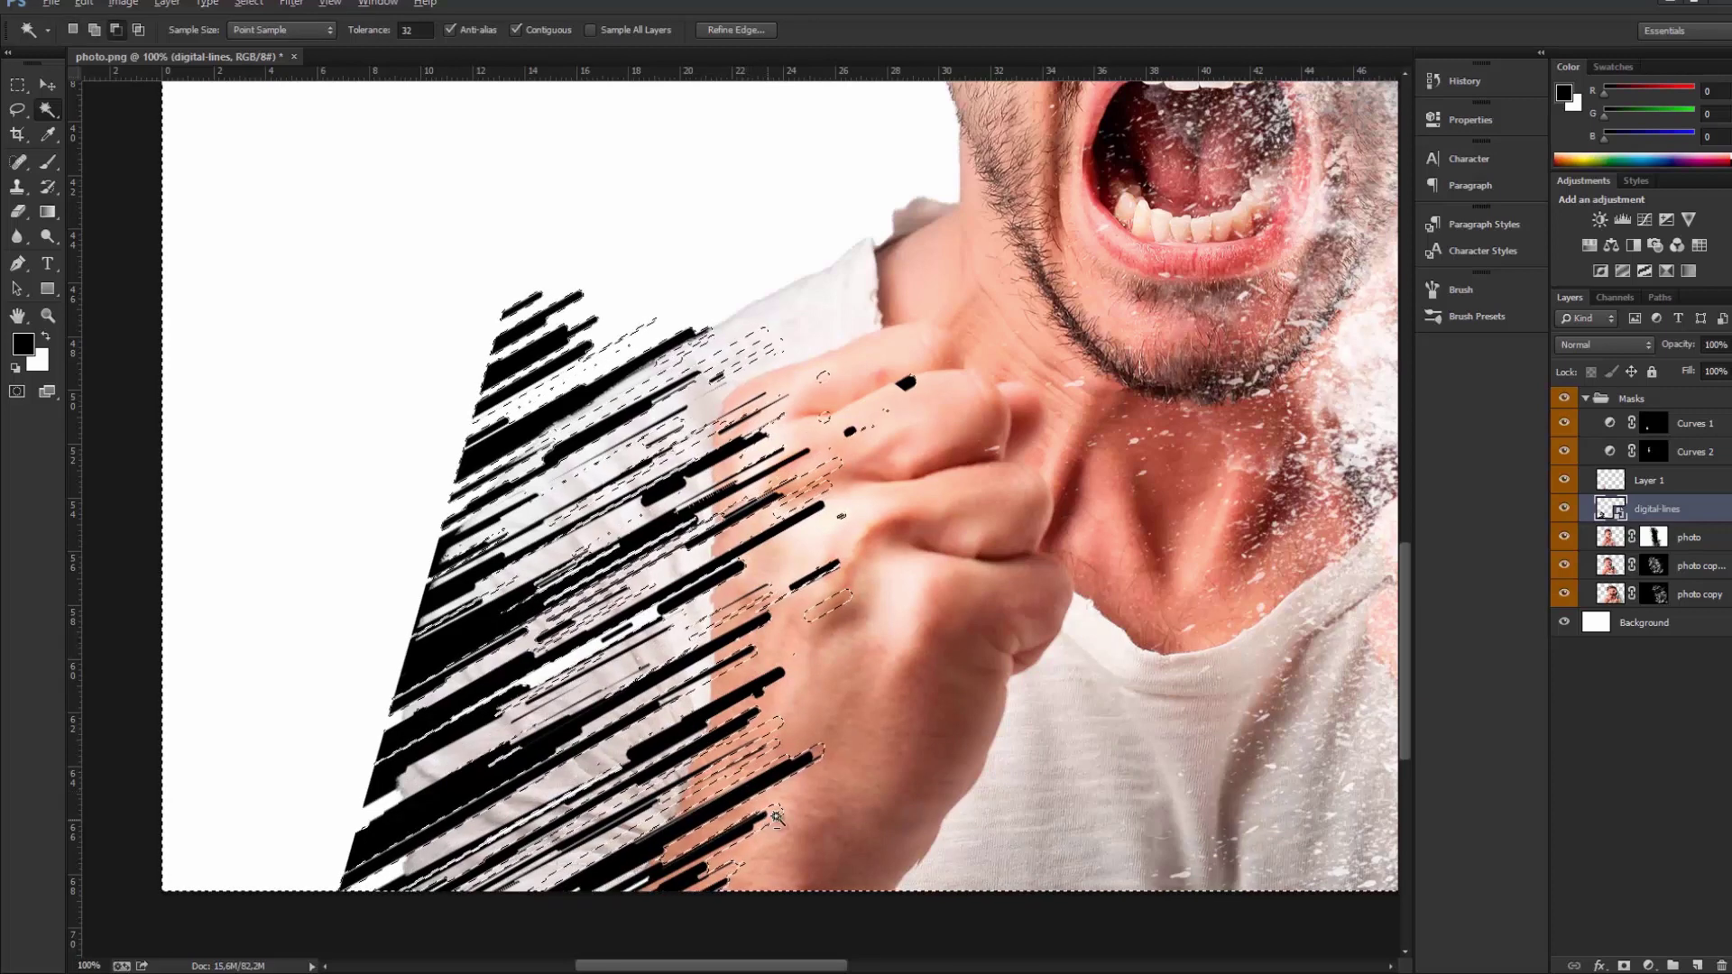
left_click(771, 789)
left_click(723, 785, "shift")
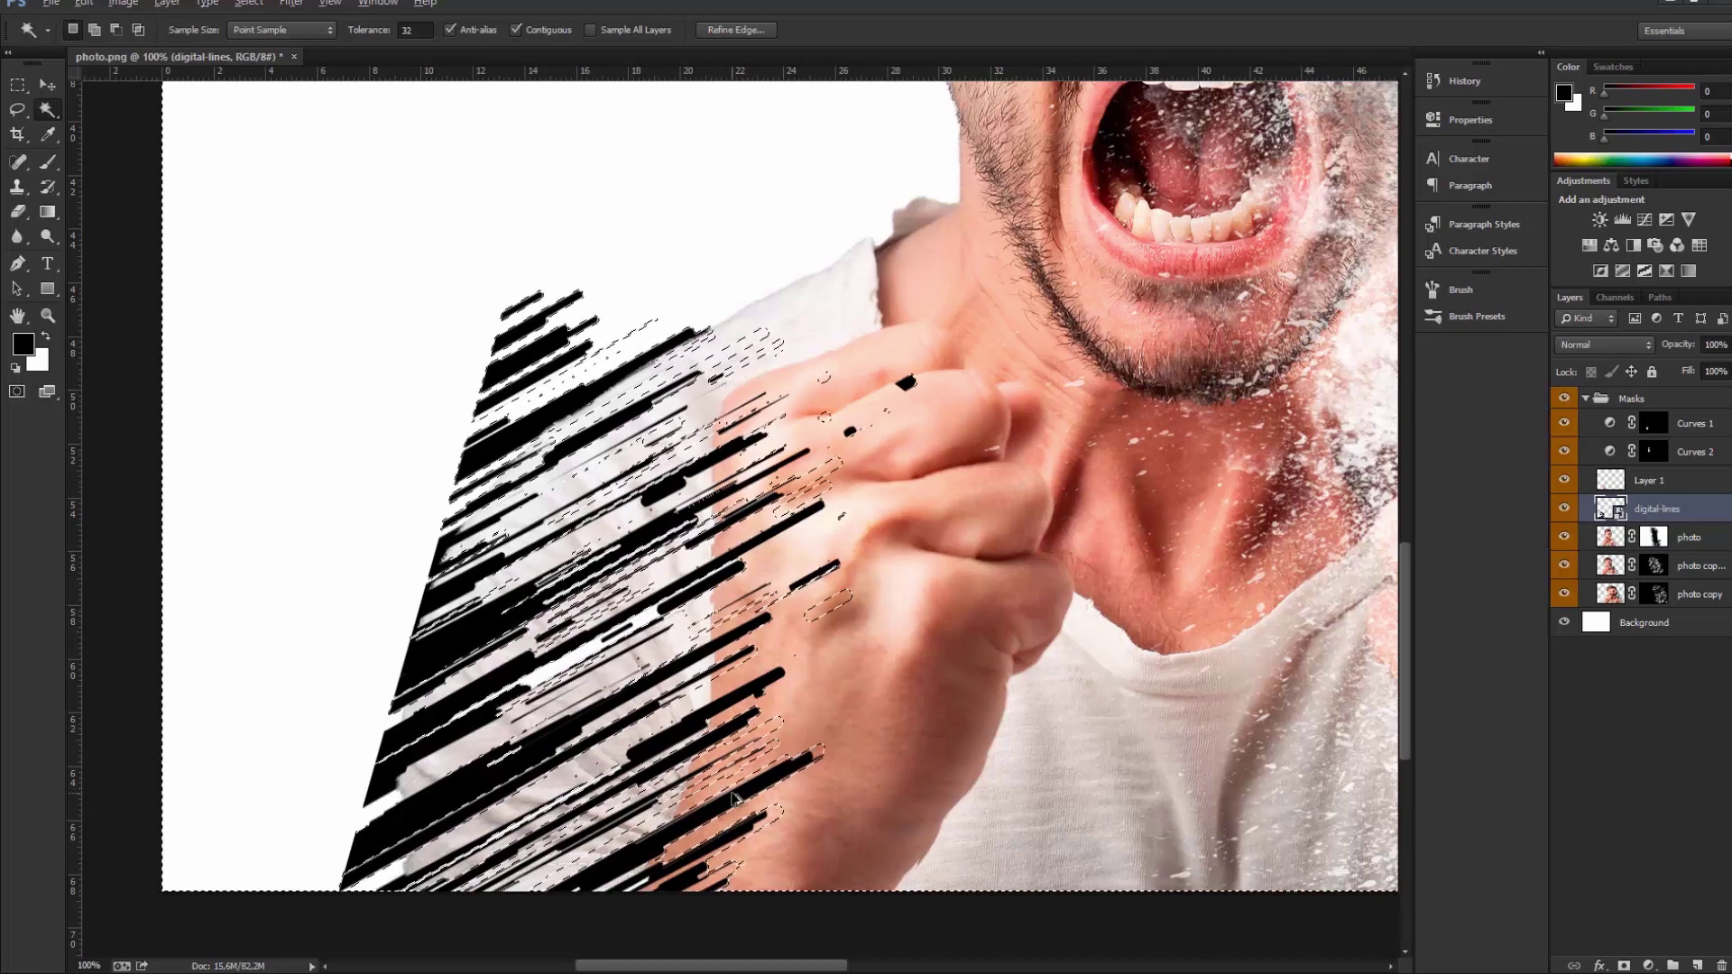
left_click(712, 769)
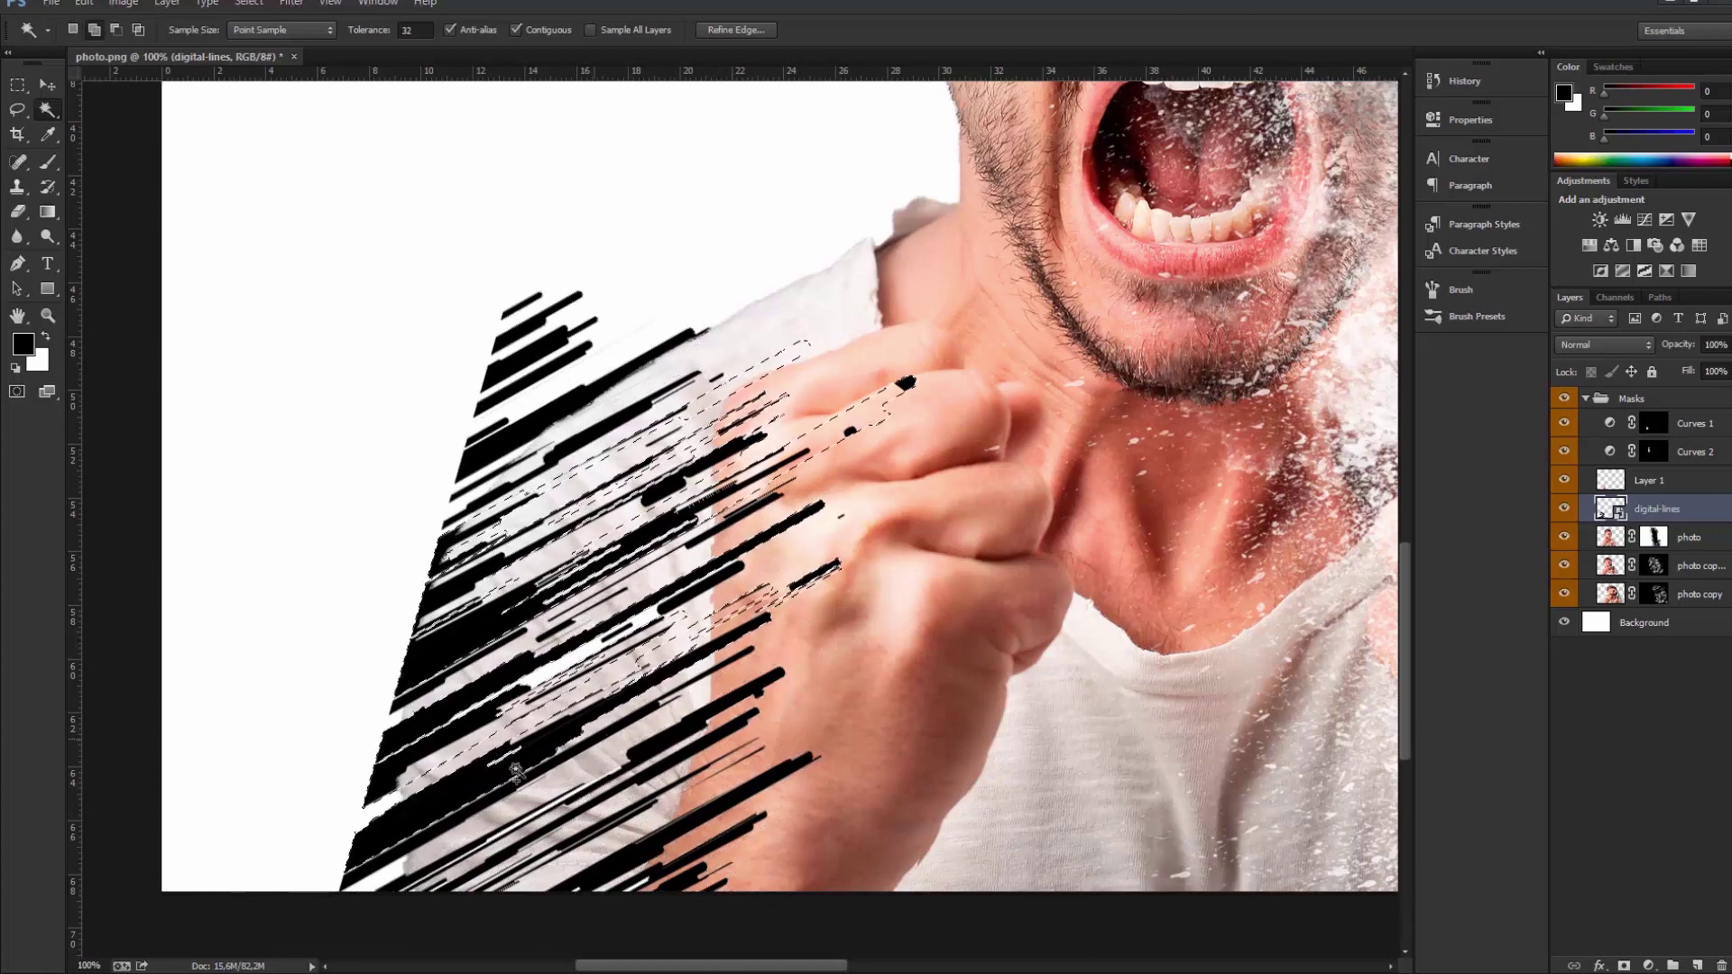
left_click(736, 796, "shift")
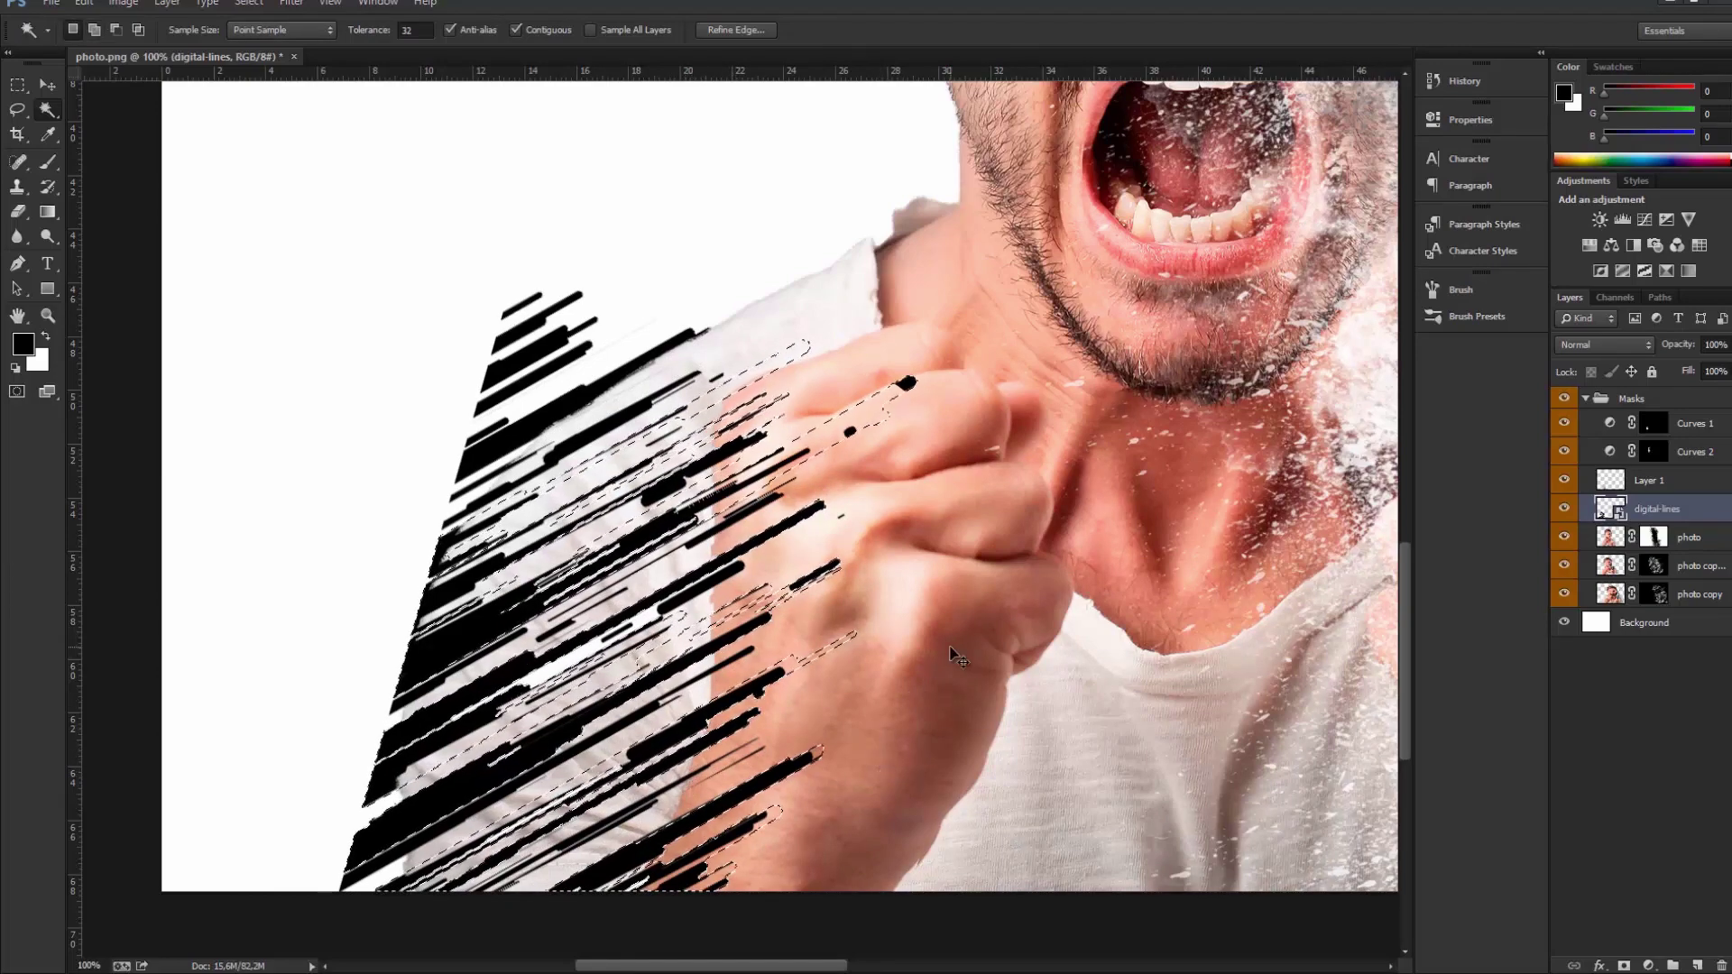
key("ctrl+minus")
key("ctrl+minus")
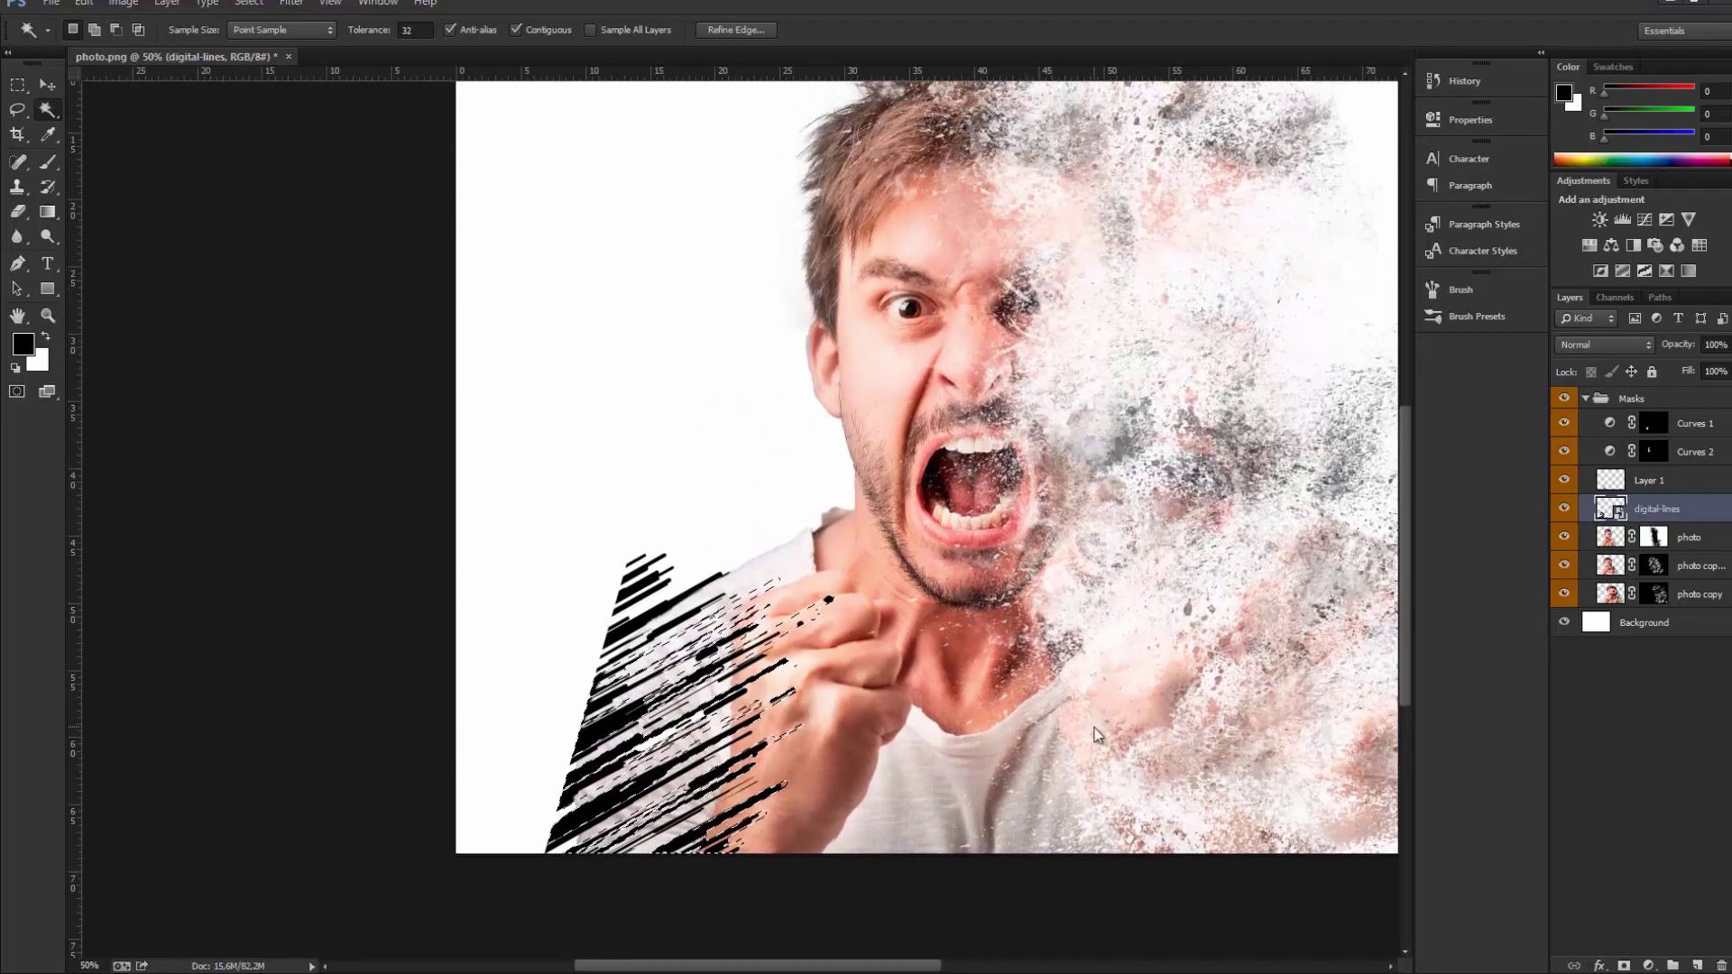
Rasterize the digital-lines layer and load its streak pixels as a selection
key("Delete")
left_click(837, 366)
right_click(1674, 508)
left_click(1525, 487)
left_click(945, 686)
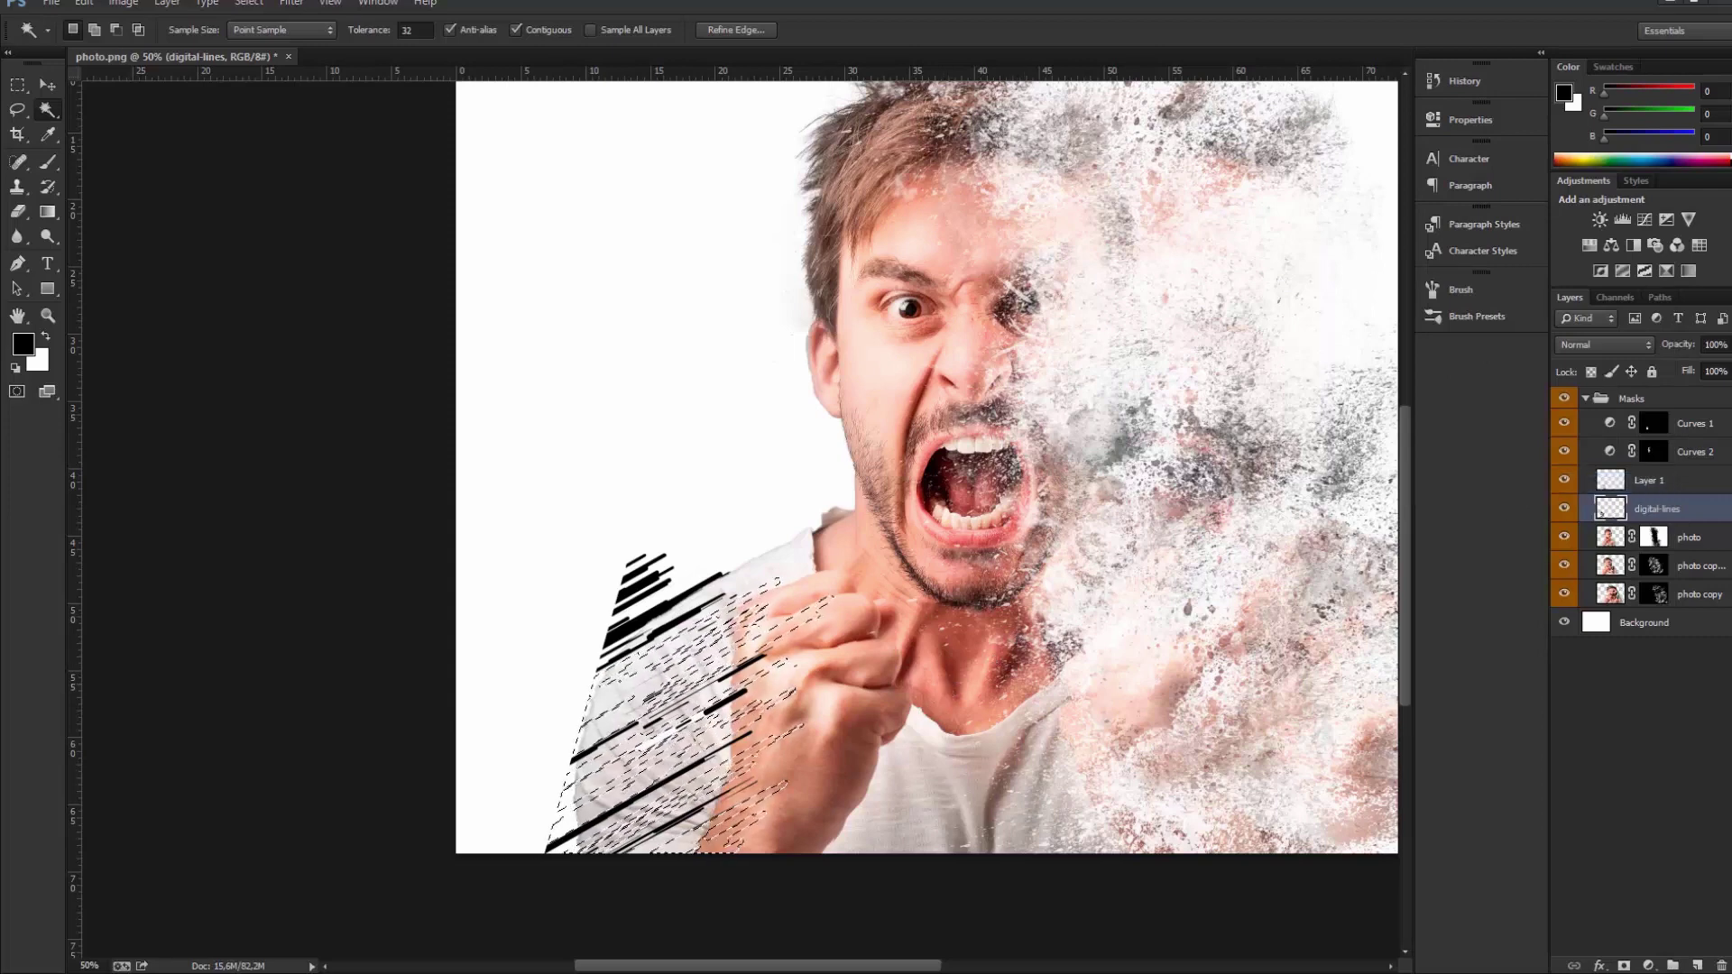
left_click_drag(853, 966, 889, 970)
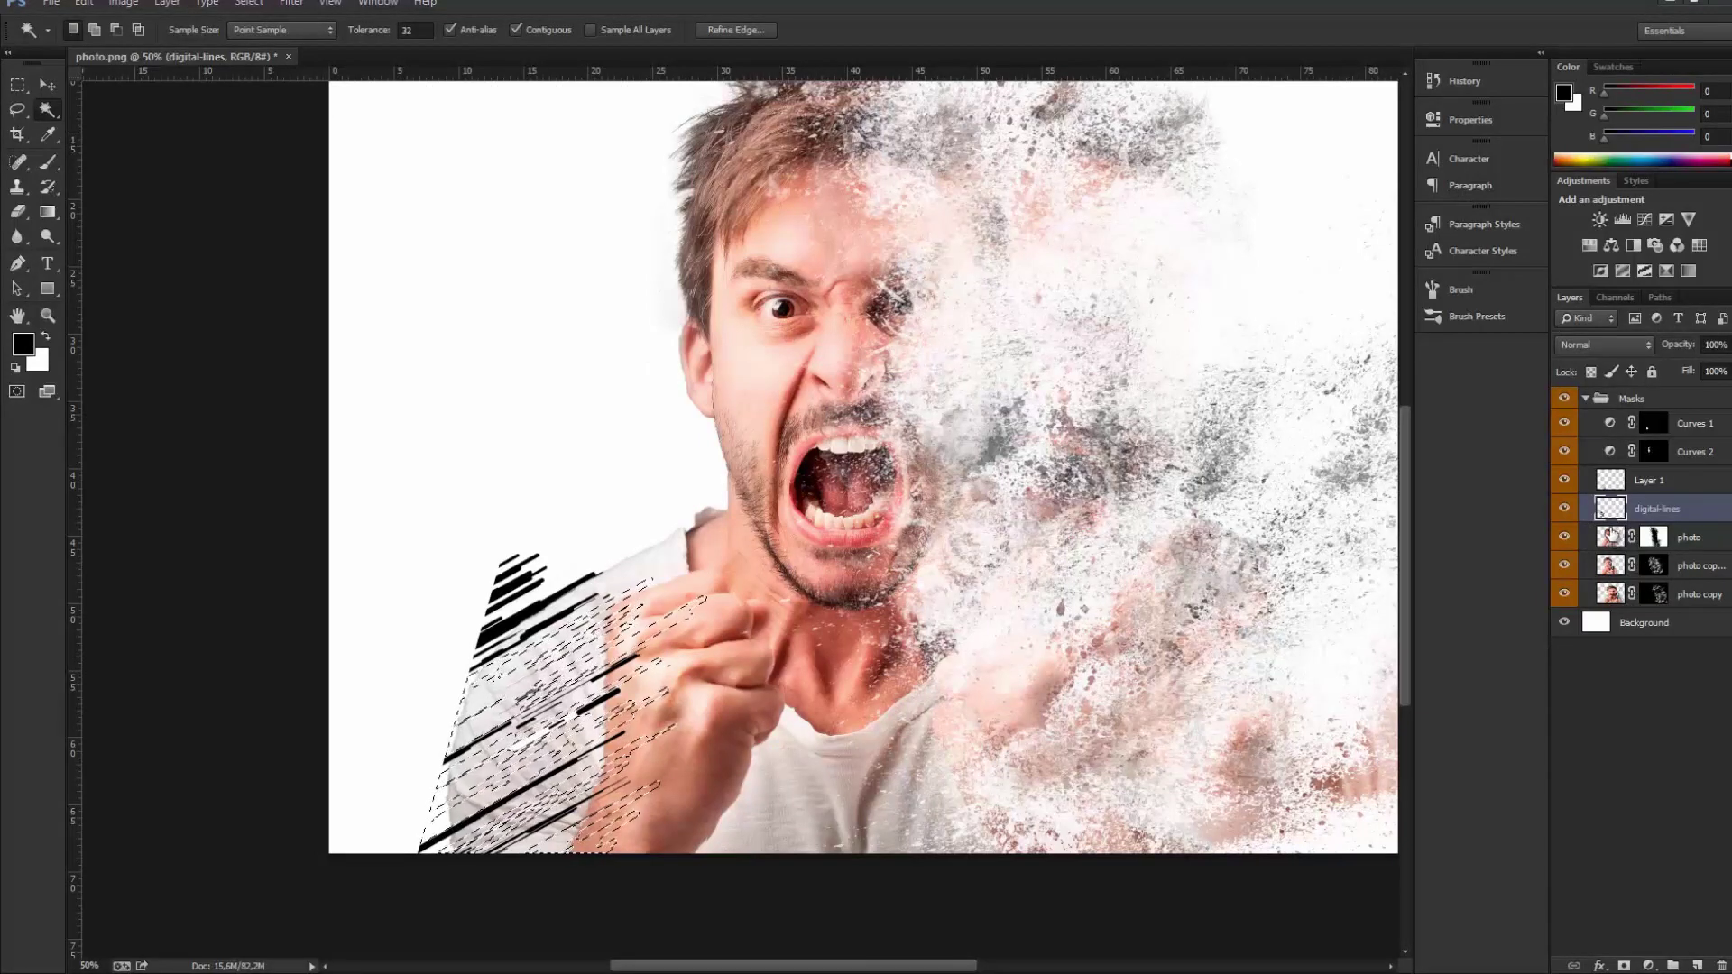
Copy the streak-shaped photo area onto a new Layer 2 and delete the digital-lines layer
left_click(1609, 541)
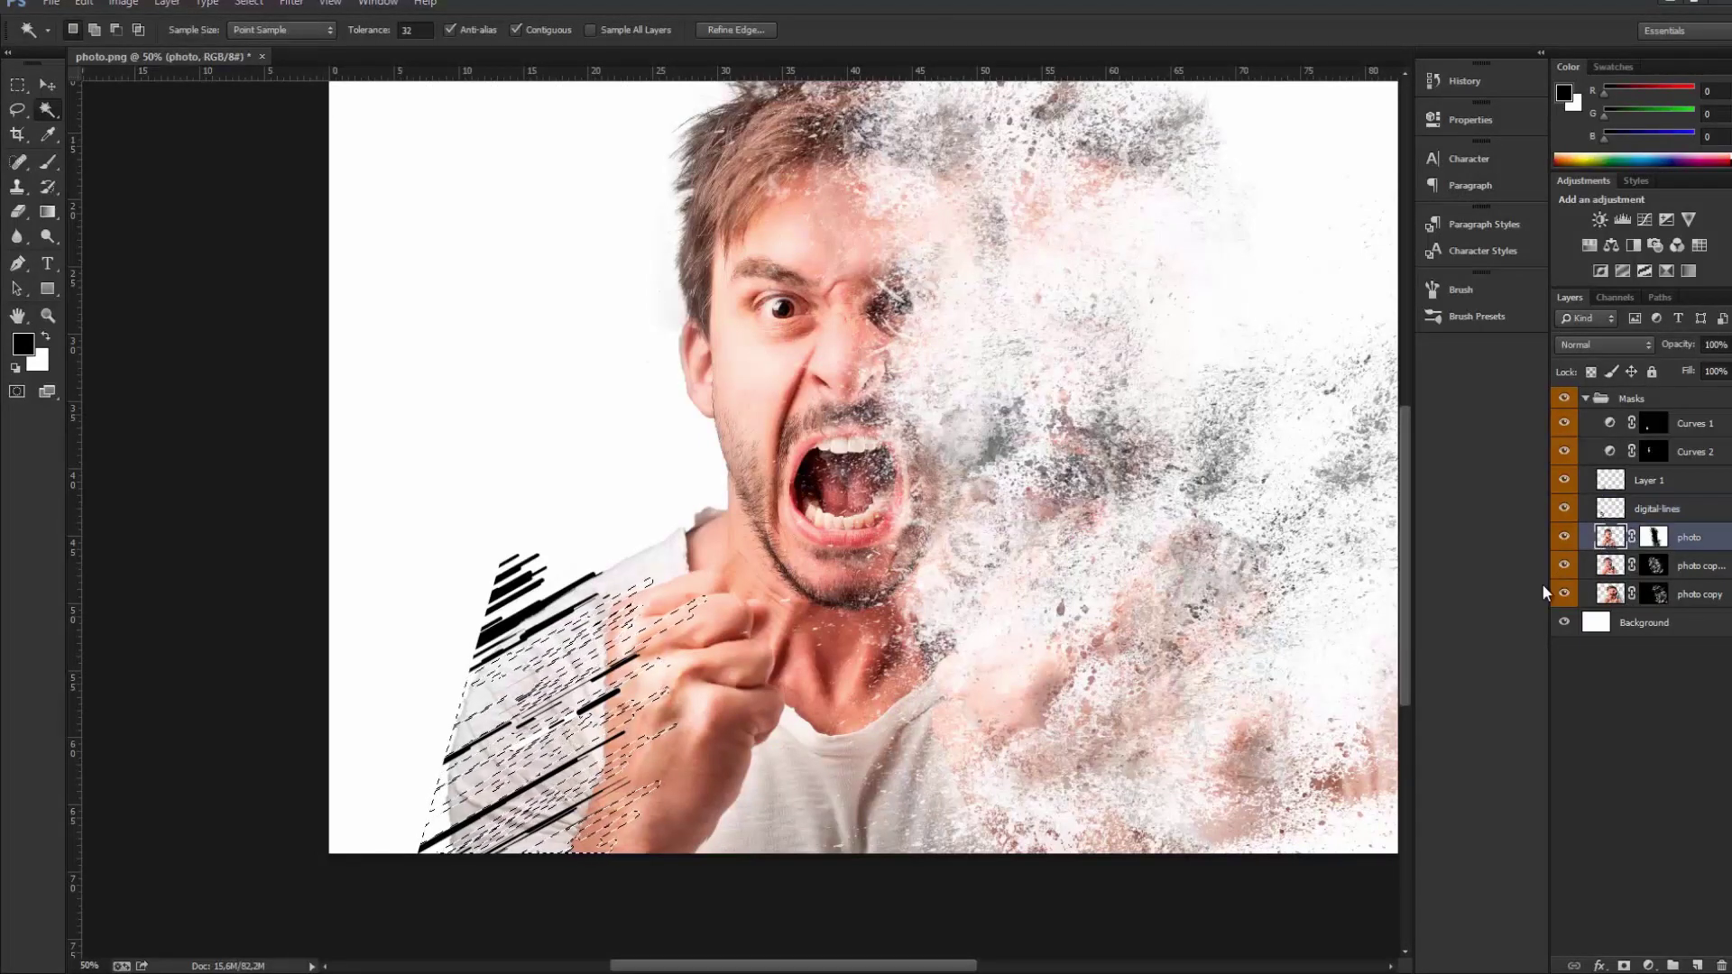
key("ctrl+j")
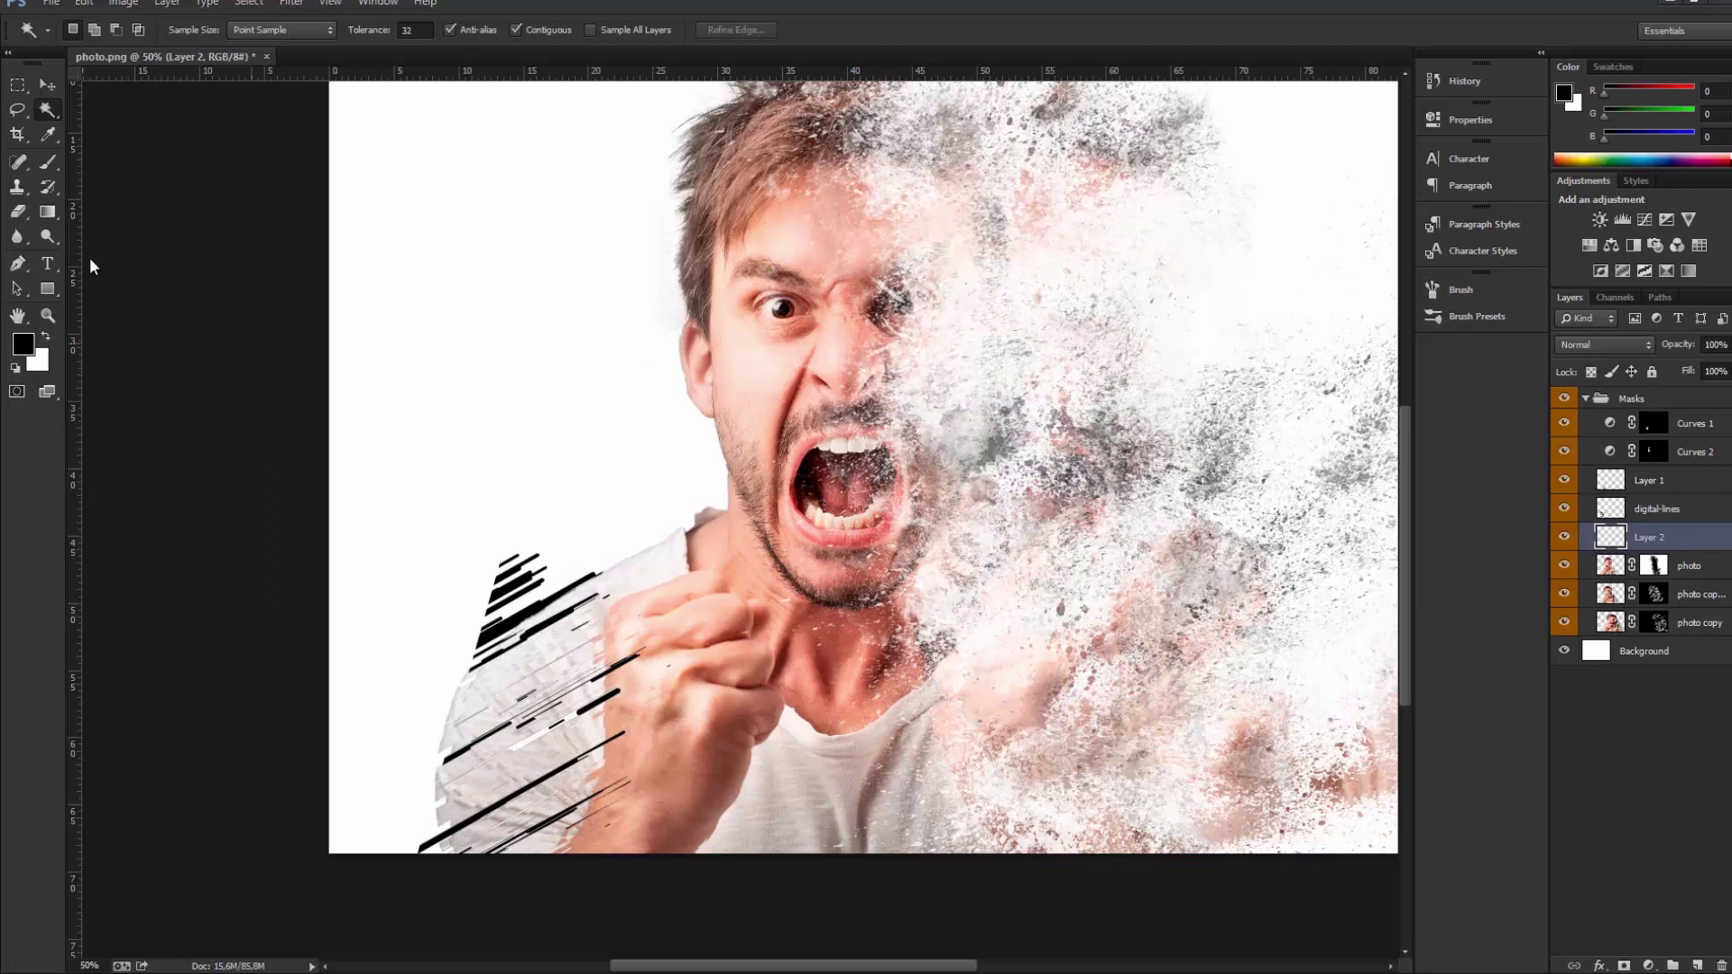
left_click(45, 87)
left_click(1660, 509)
key("Delete")
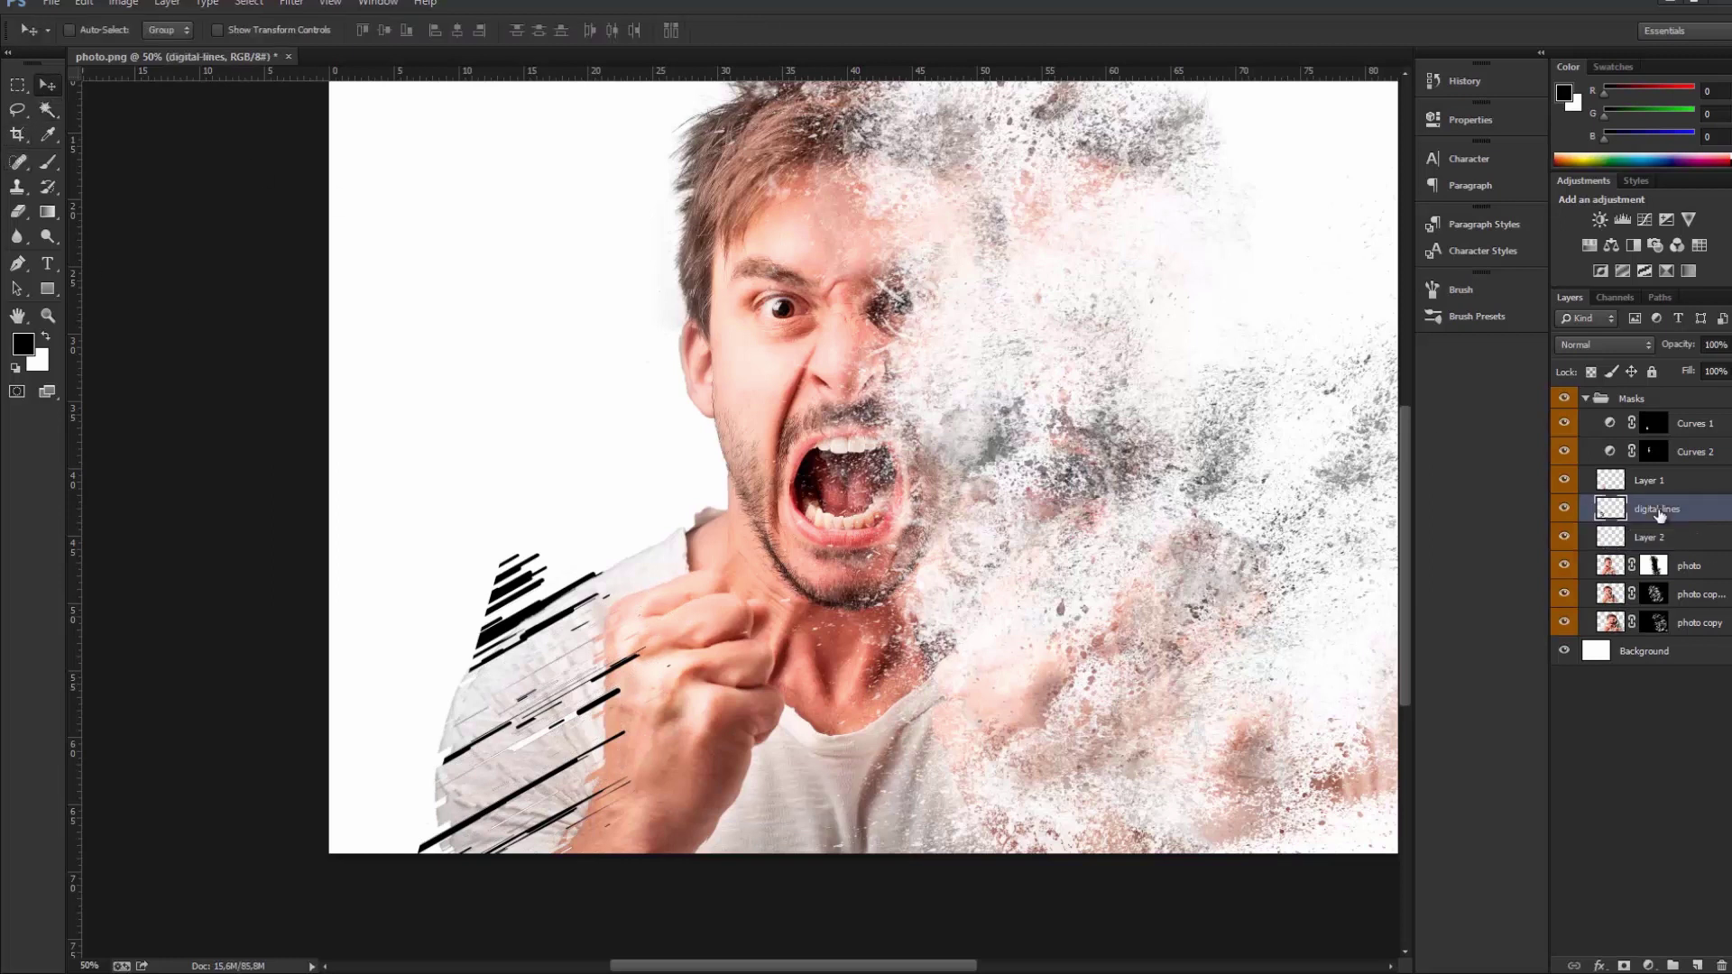
left_click(1652, 490)
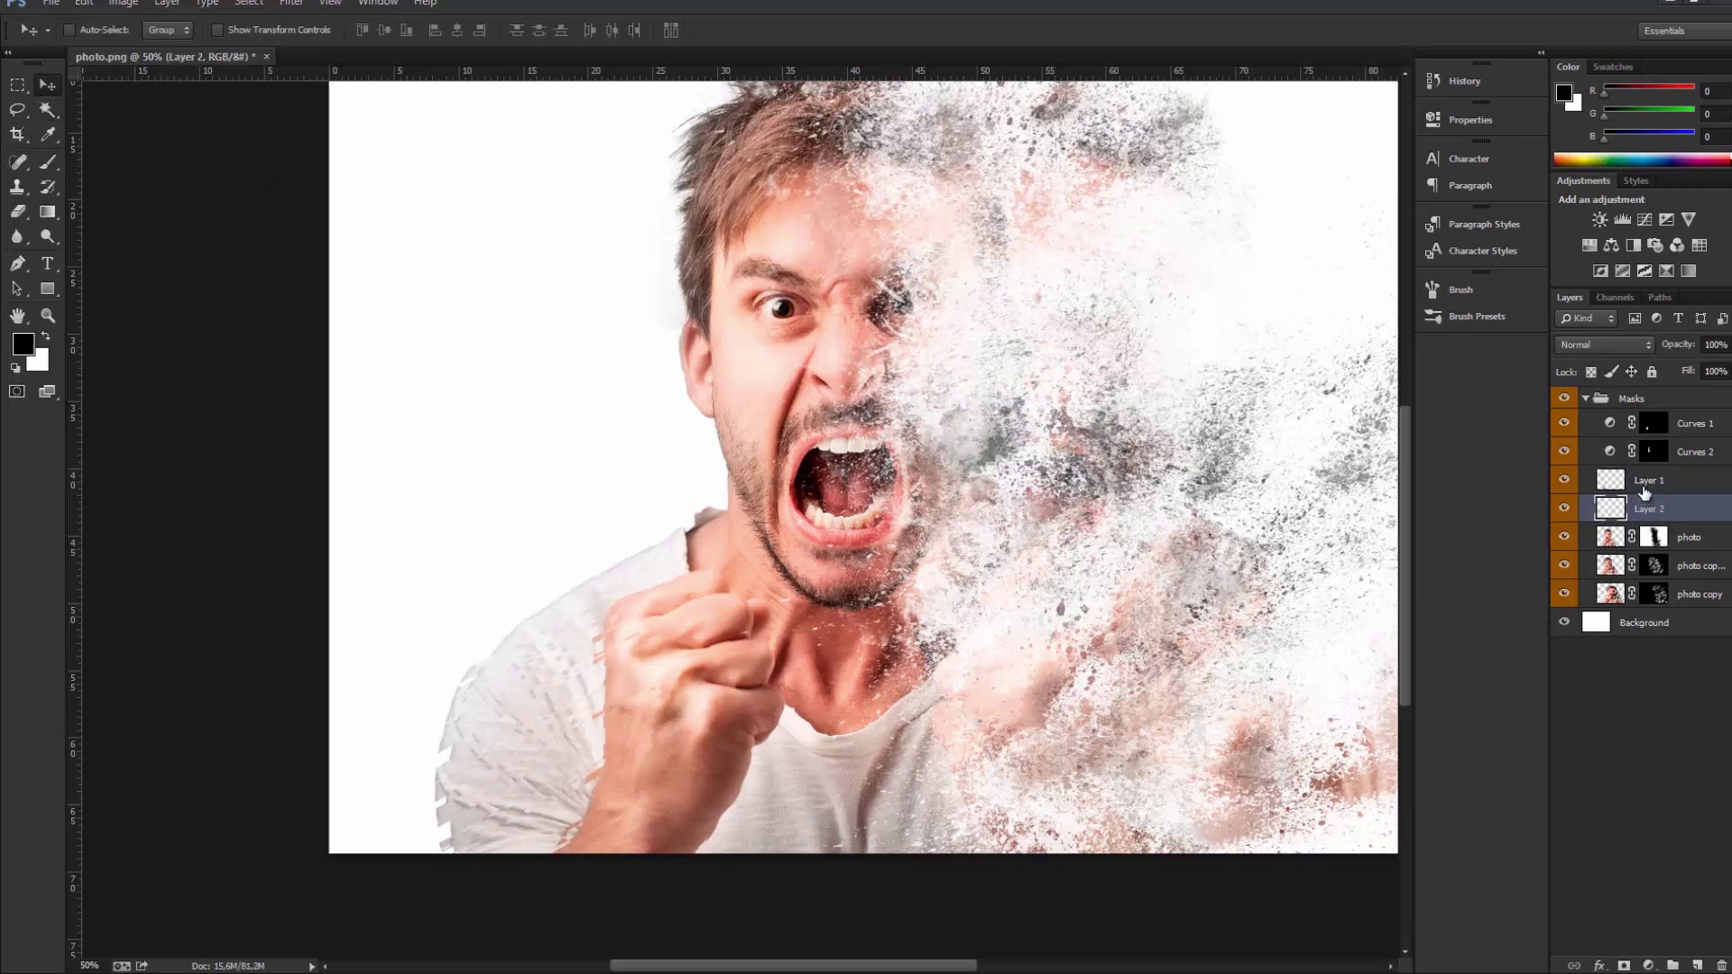
Try shifting the Layer 1 and Layer 2 streaks left, then undo both trial moves
left_click_drag(544, 698, 522, 697)
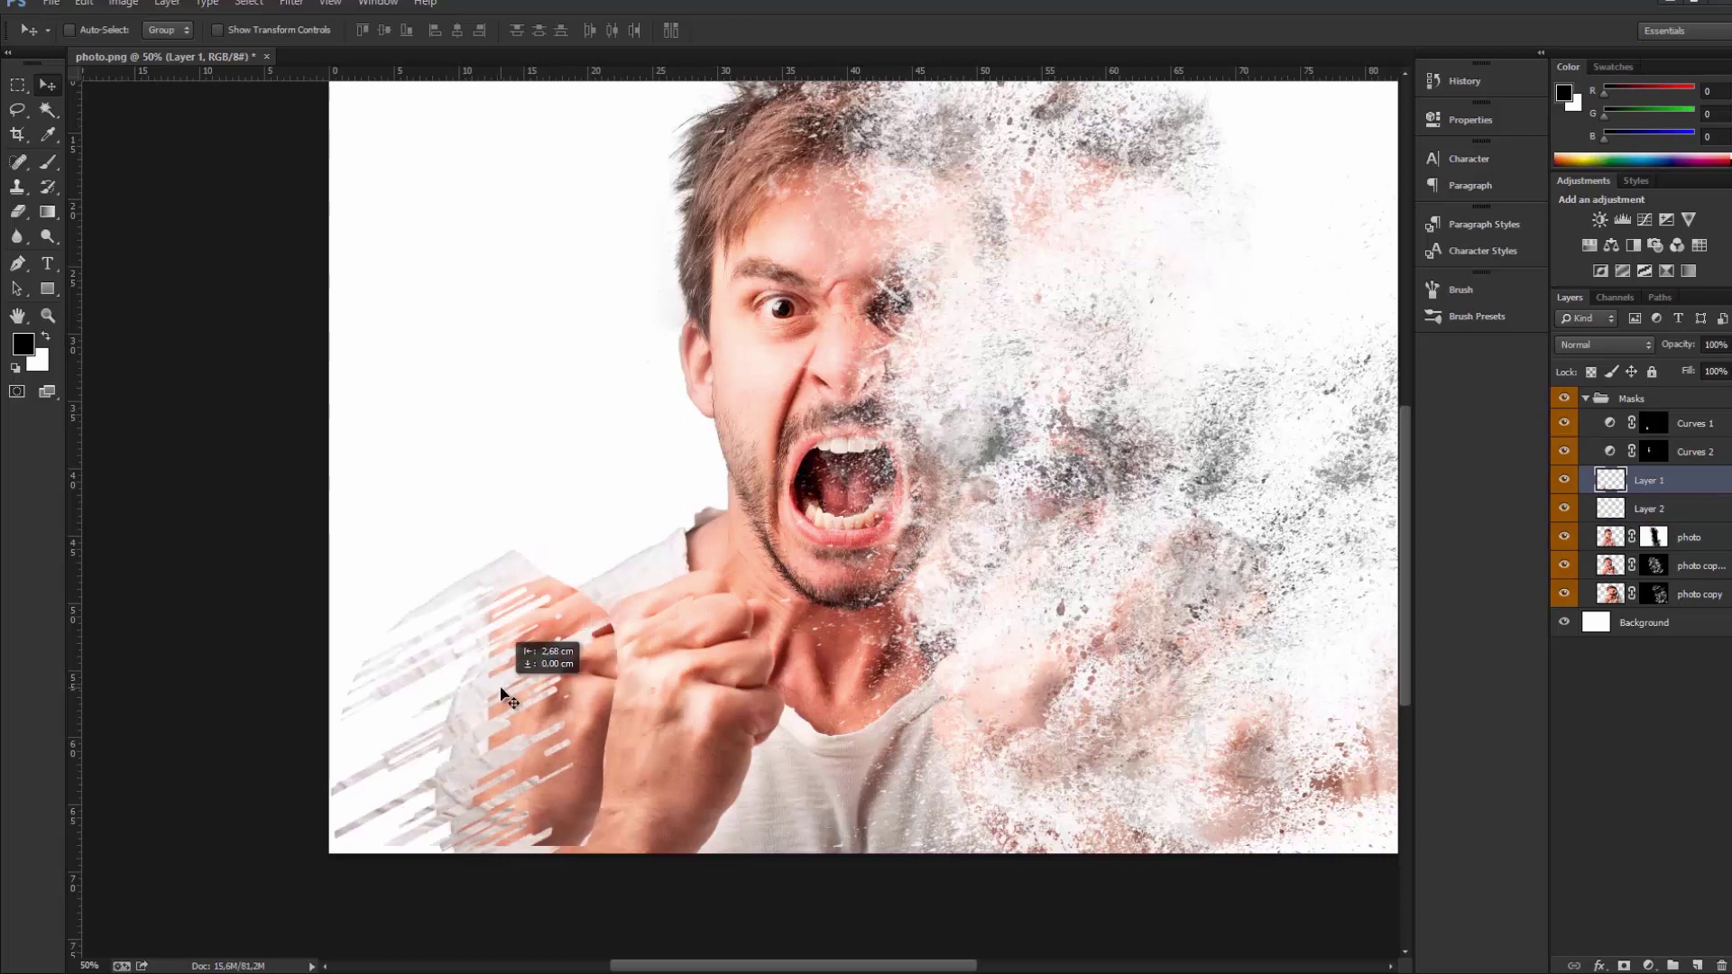
key("ctrl+z")
key("alt+bracketleft")
left_click_drag(740, 710, 482, 733)
key("ctrl+z")
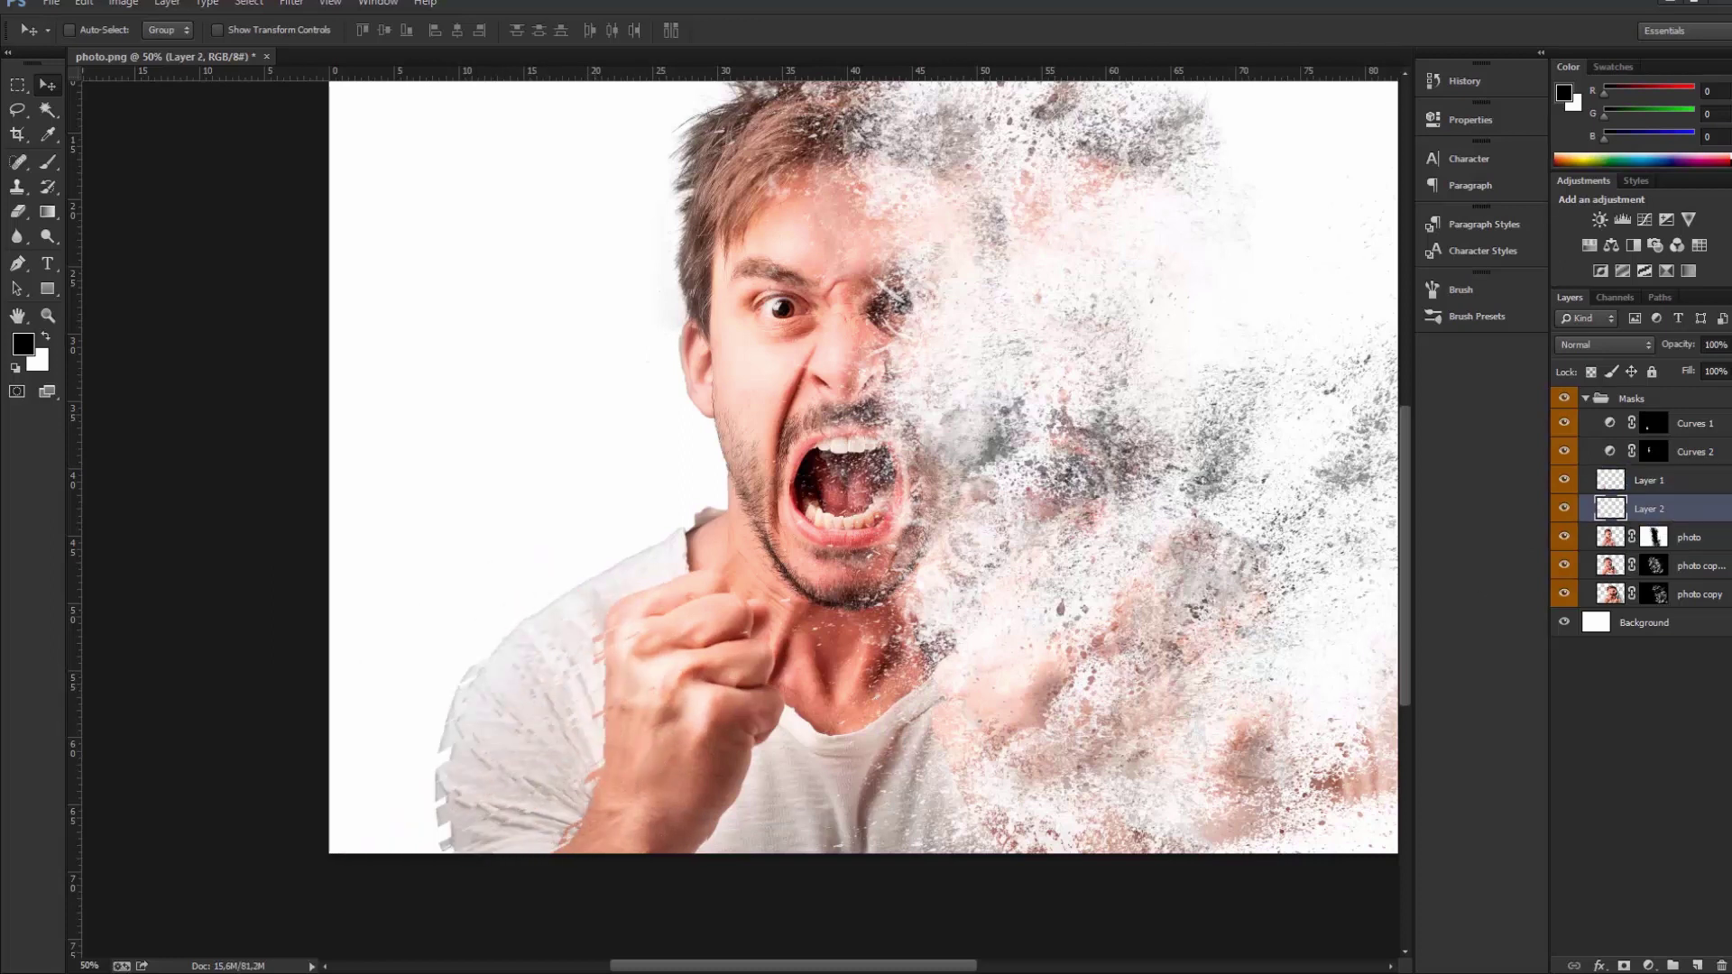
Shift Layer 1's fist streaks left with Free Transform and fine-tune their position
left_click(1638, 487)
key("ctrl+t")
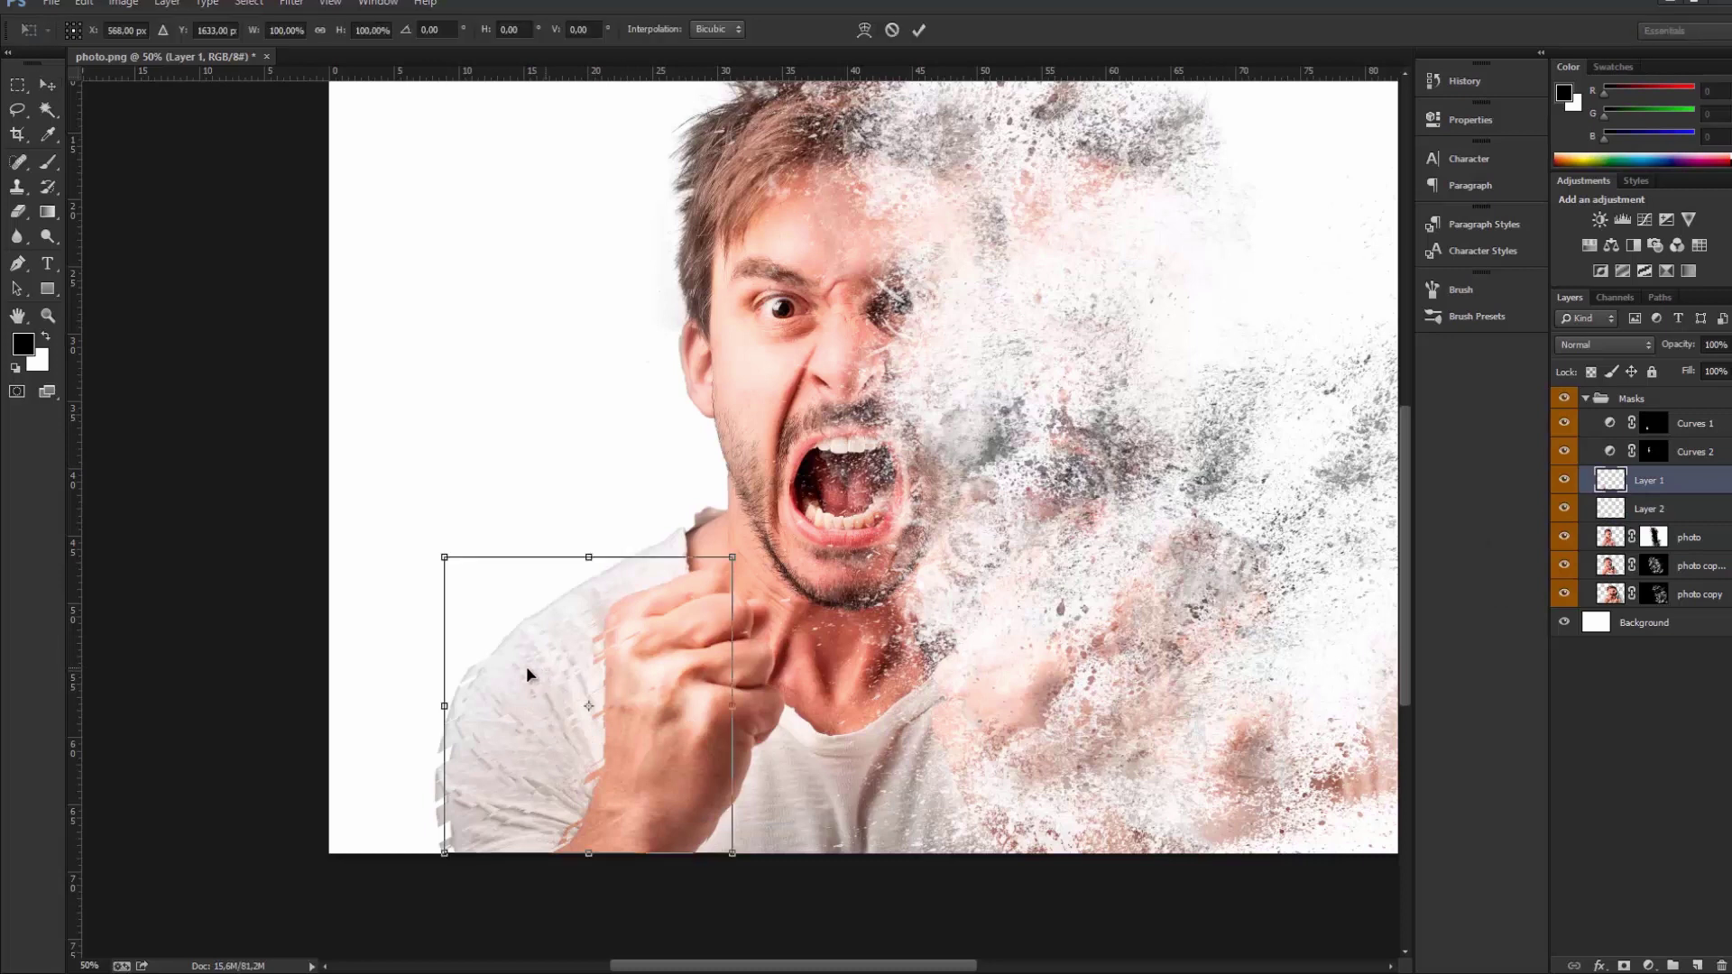
left_click_drag(527, 666, 484, 674)
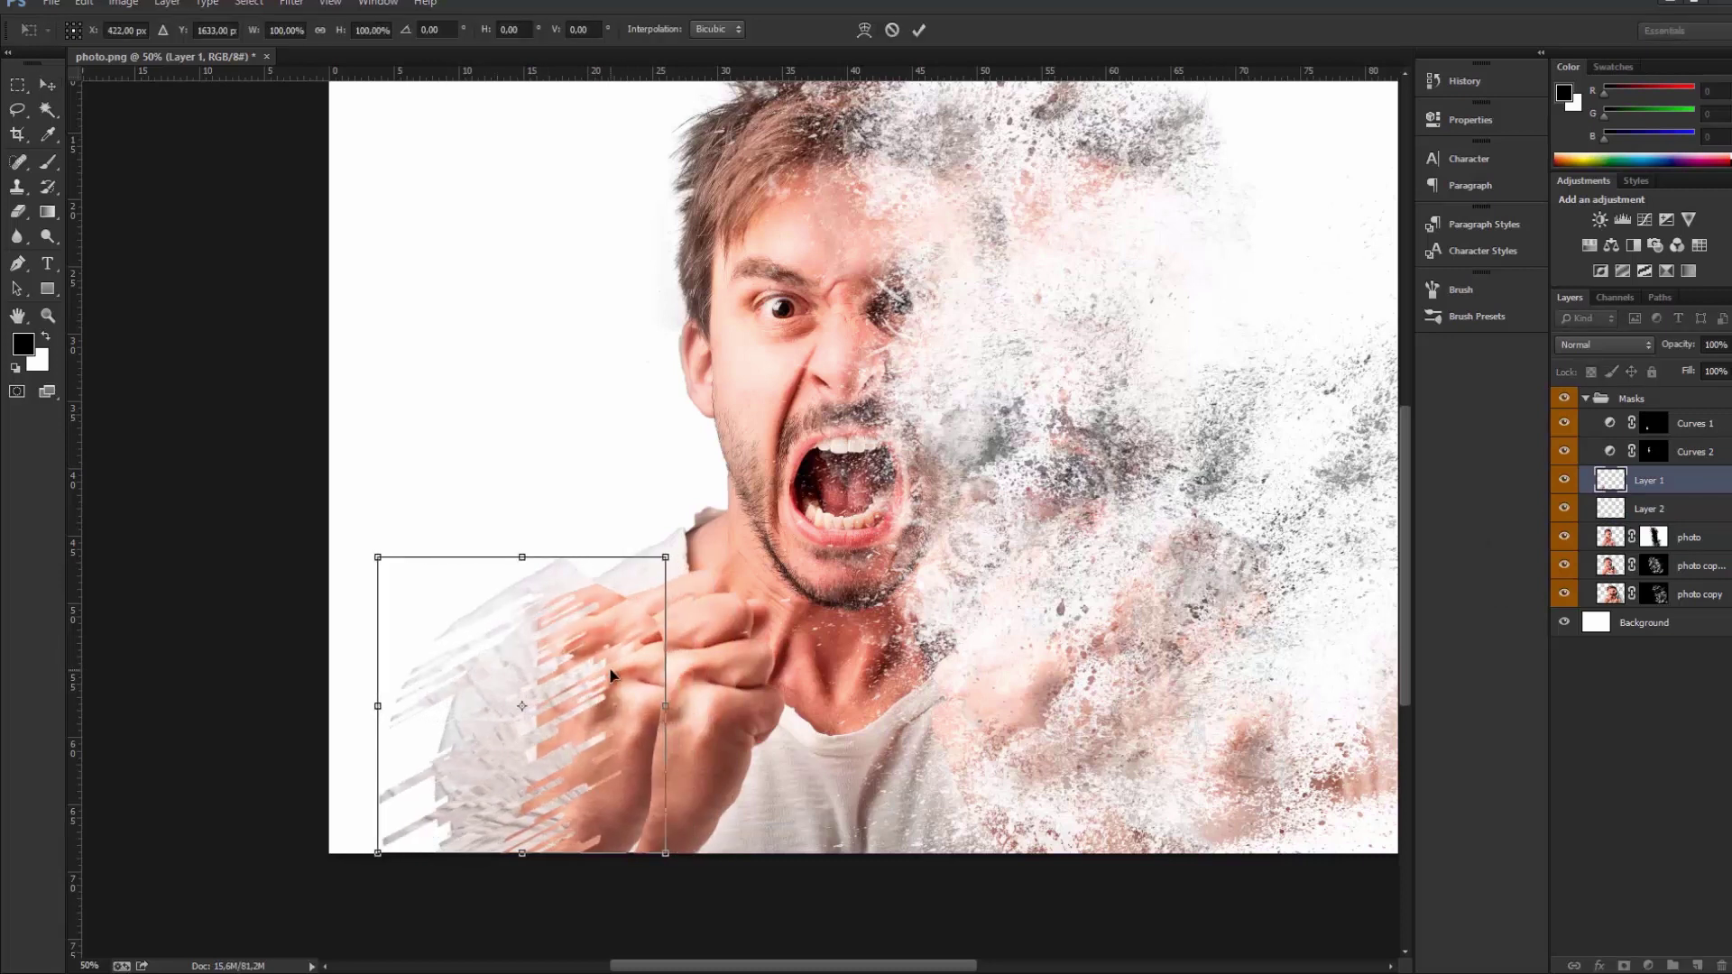
left_click_drag(617, 677, 634, 680)
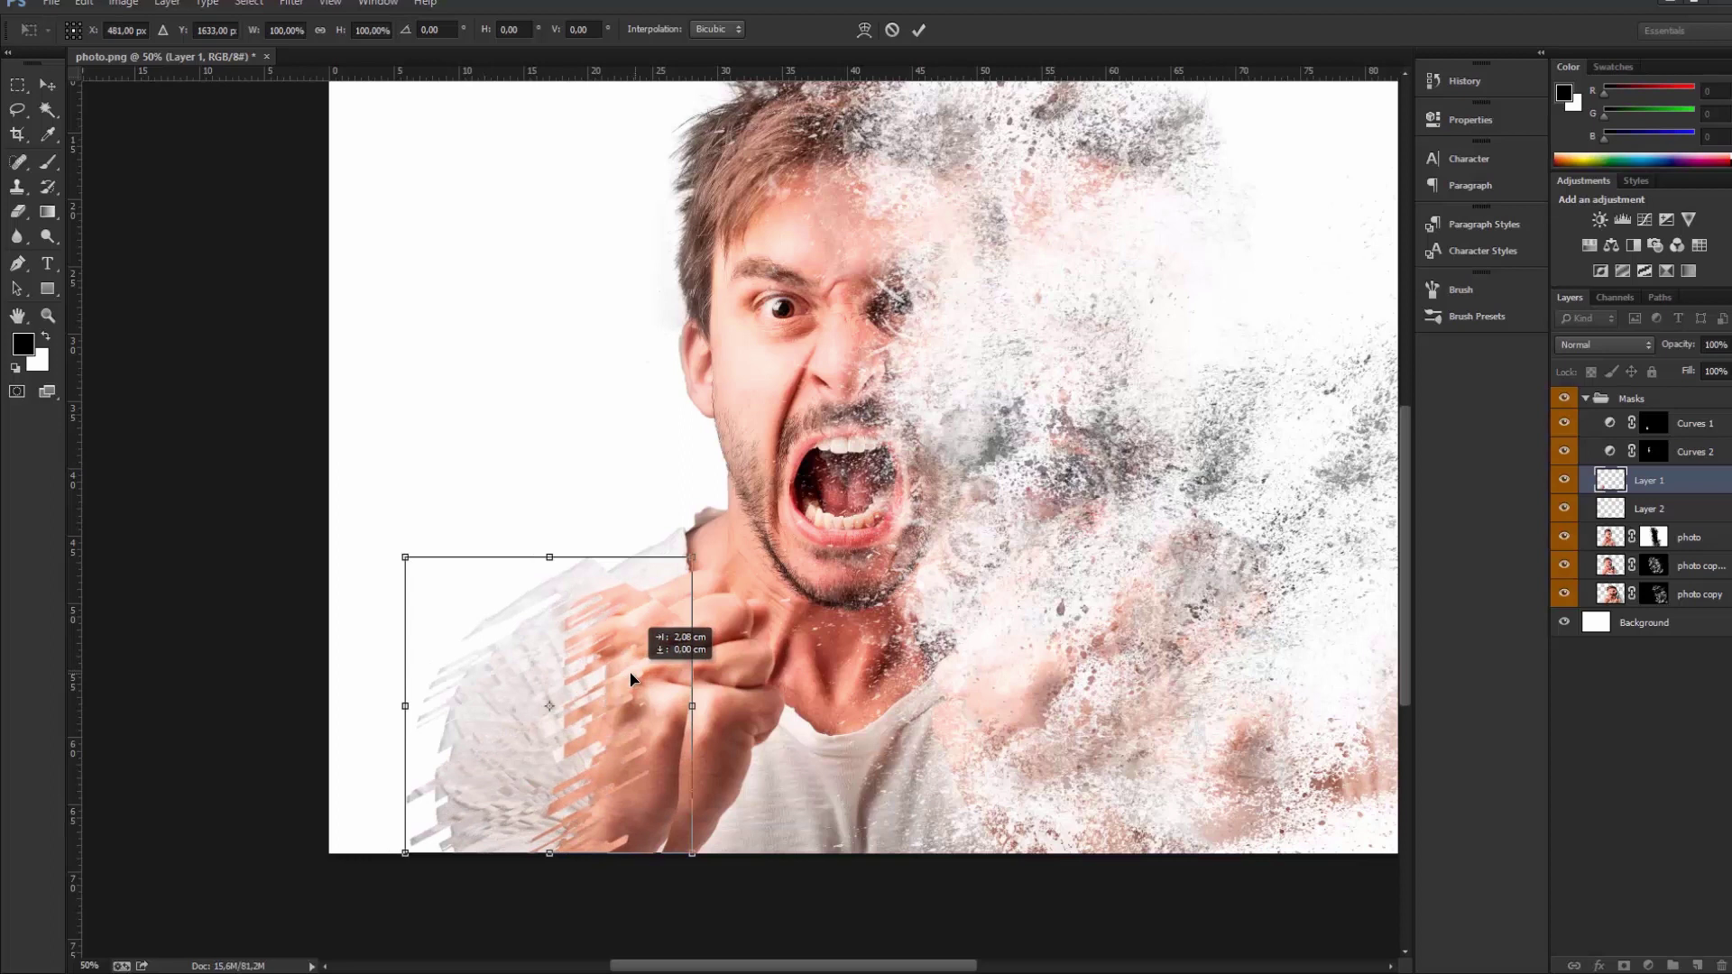
left_click_drag(634, 679, 627, 682)
left_click(51, 89)
left_click(767, 361)
Shift Layer 2's shirt streaks left and enlarge them slightly from the corner
left_click(1658, 512)
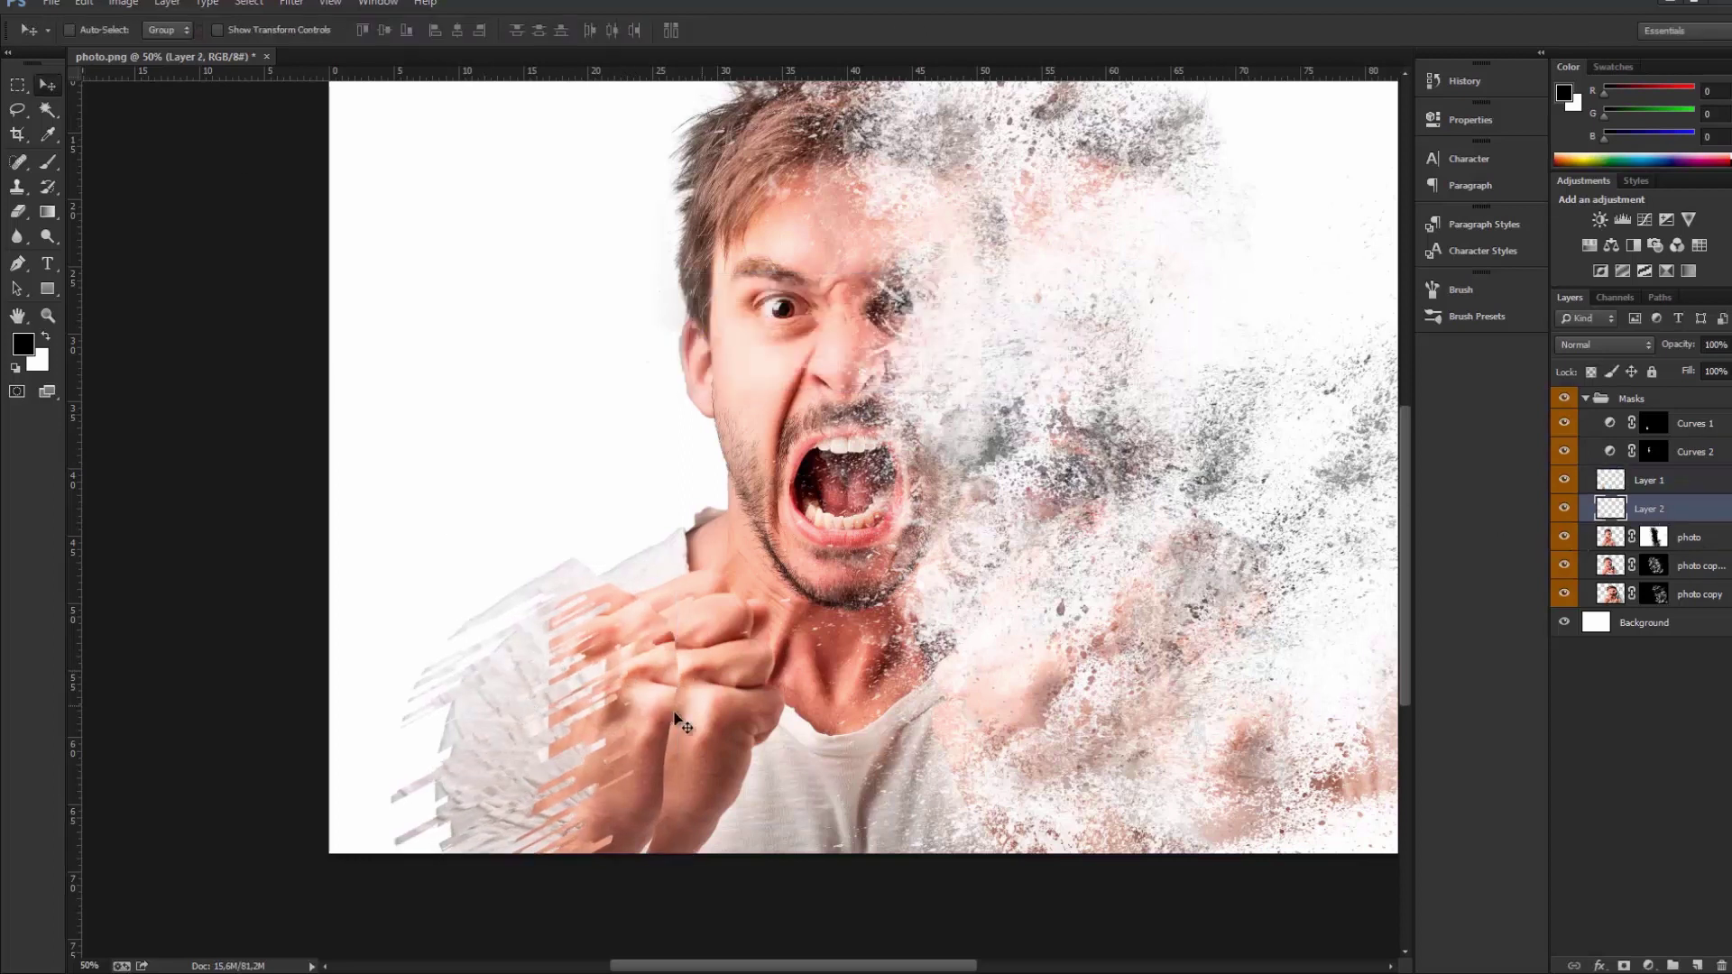
key("ctrl+t")
left_click_drag(656, 713, 596, 715)
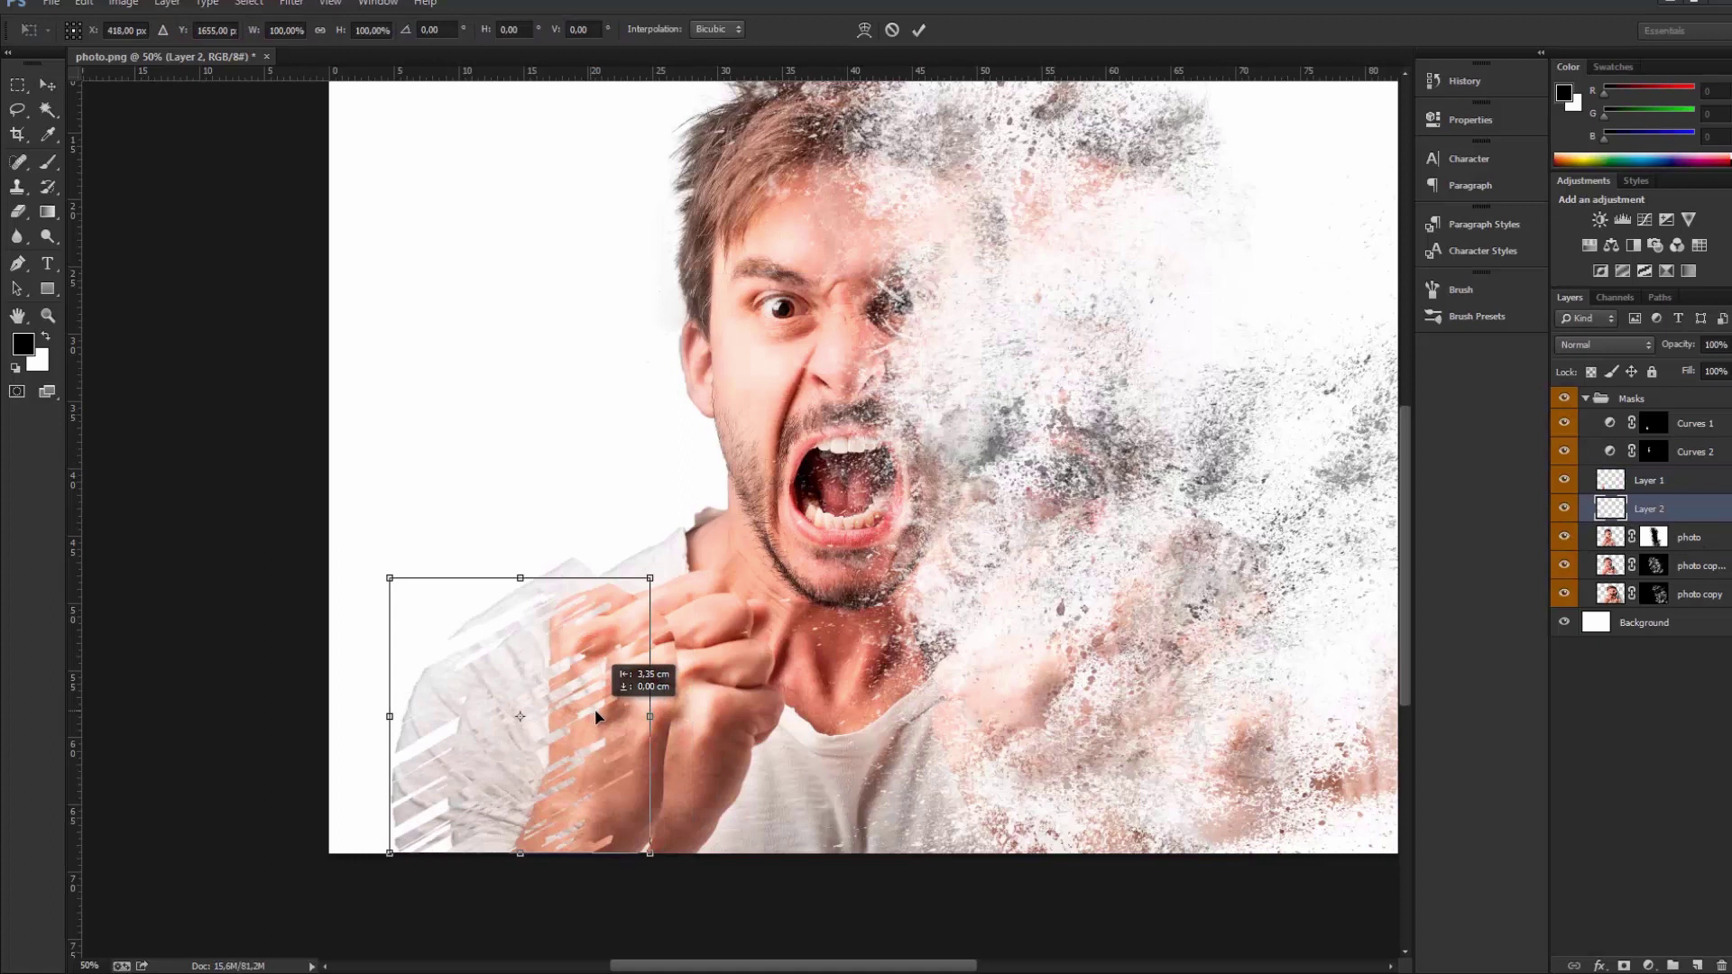
left_click_drag(596, 716, 637, 717)
mouse_move(709, 574)
left_mouse_down()
mouse_move(737, 567)
mouse_move(719, 572)
left_mouse_up()
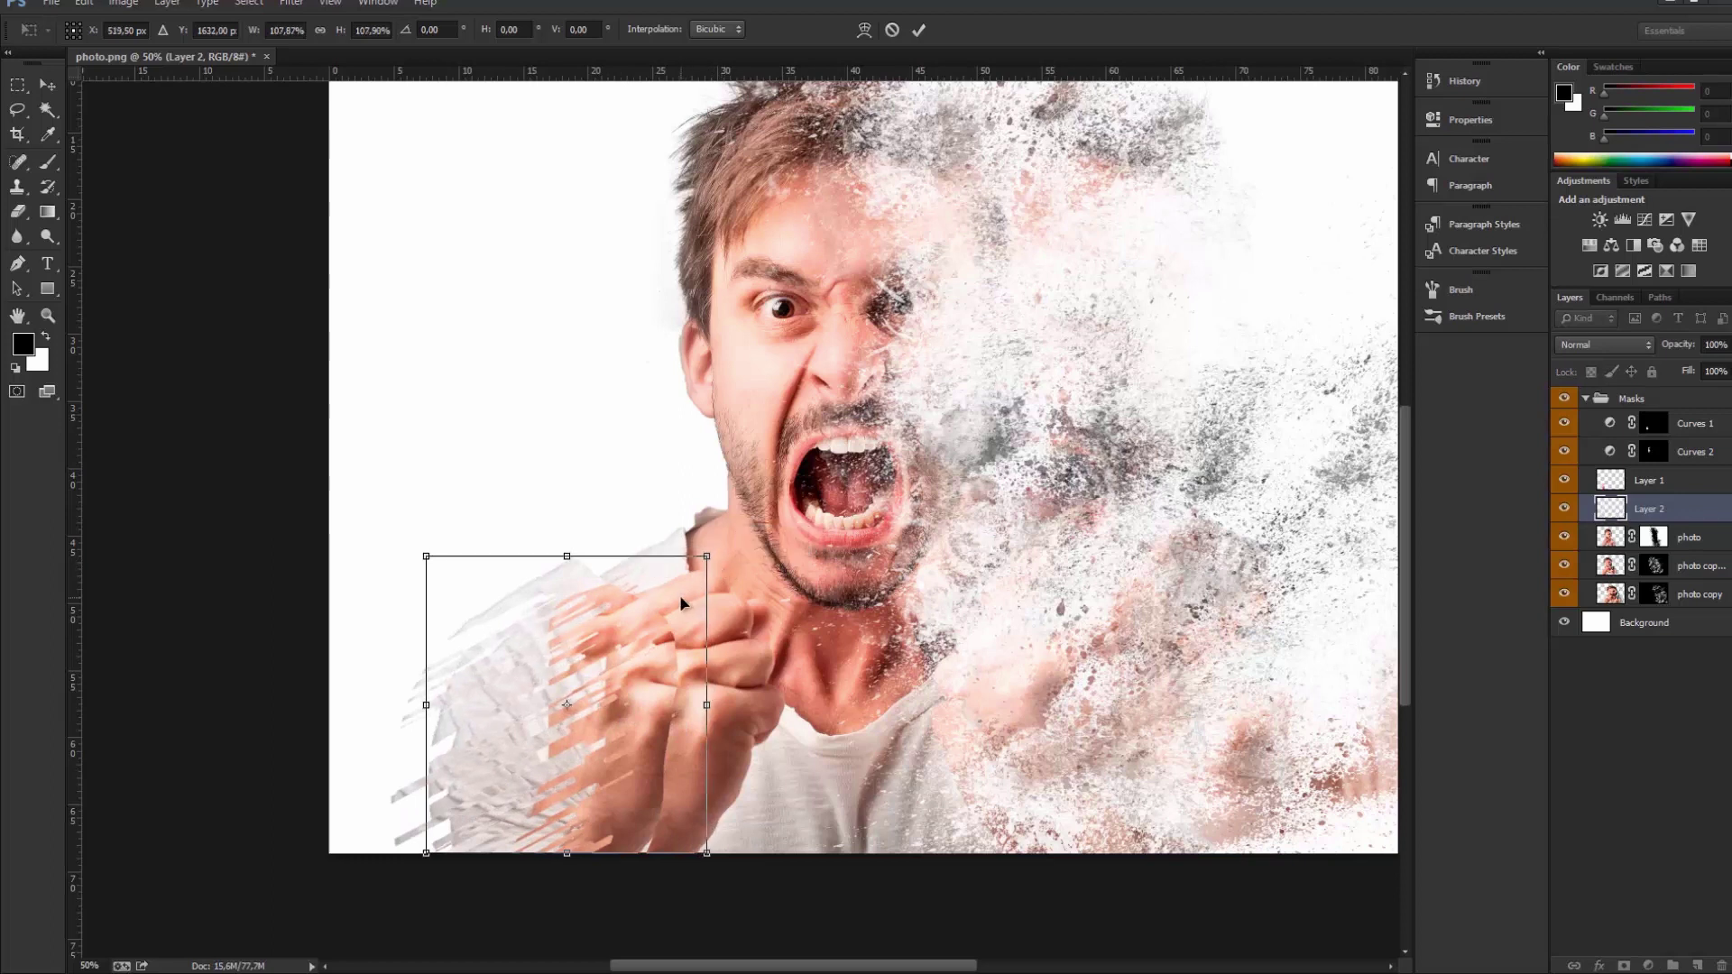
left_click(45, 88)
left_click(773, 373)
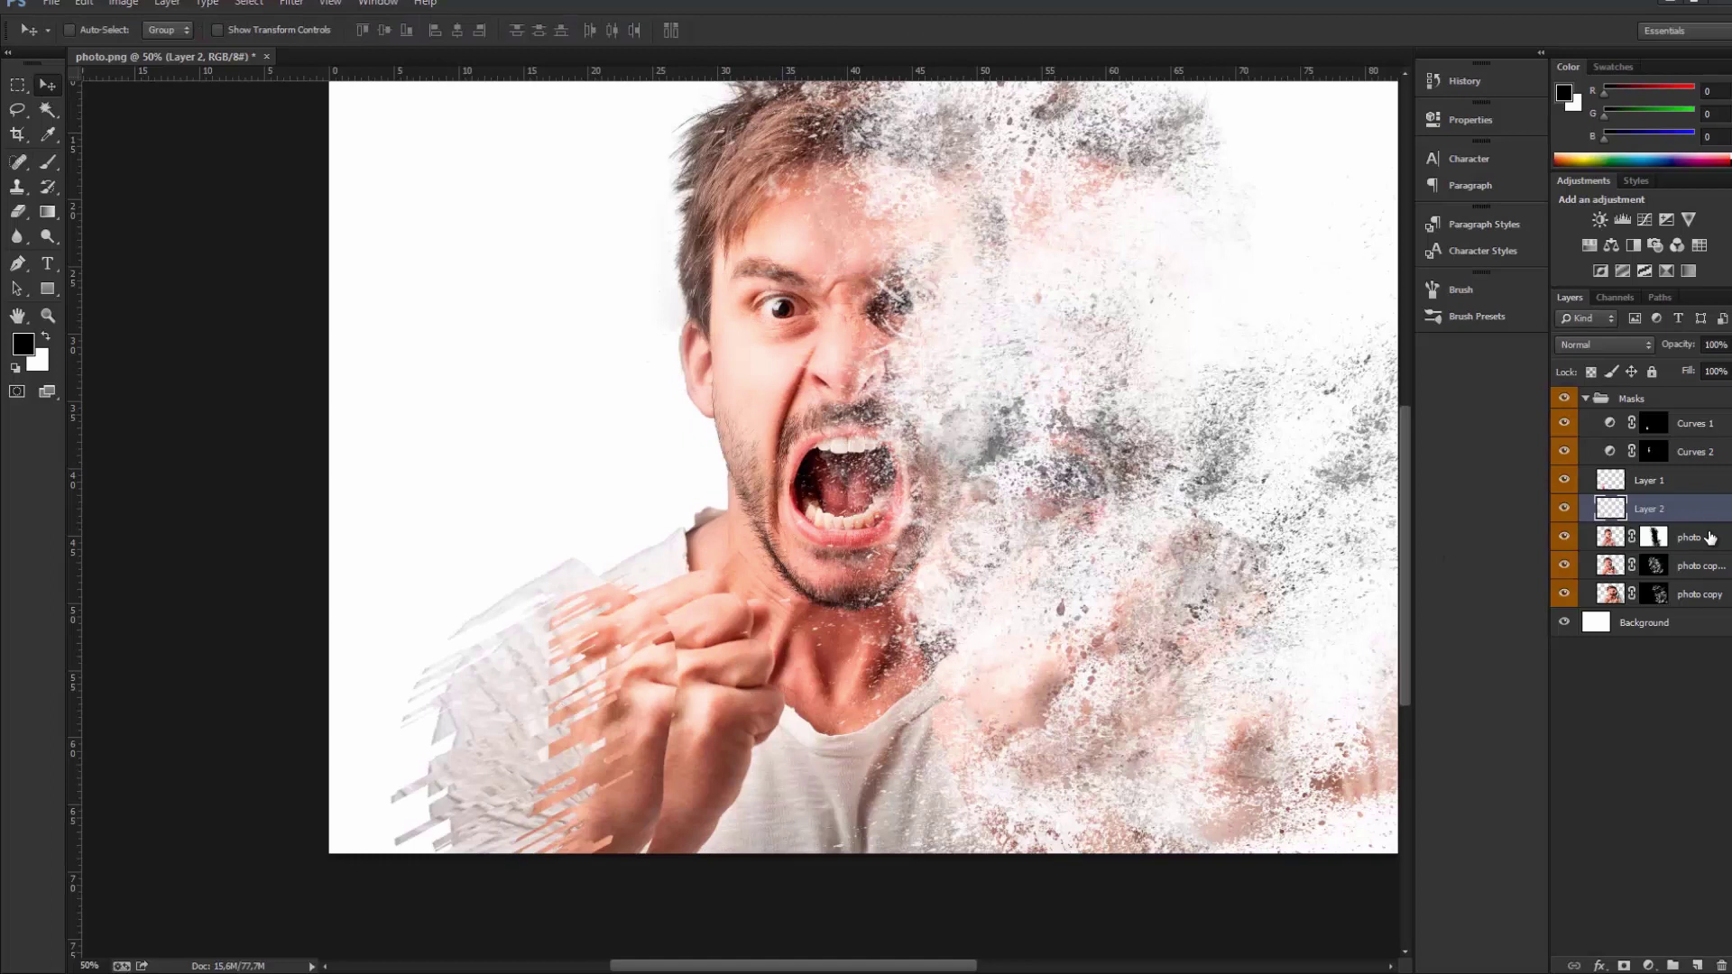
left_click(1651, 485)
left_click(18, 214)
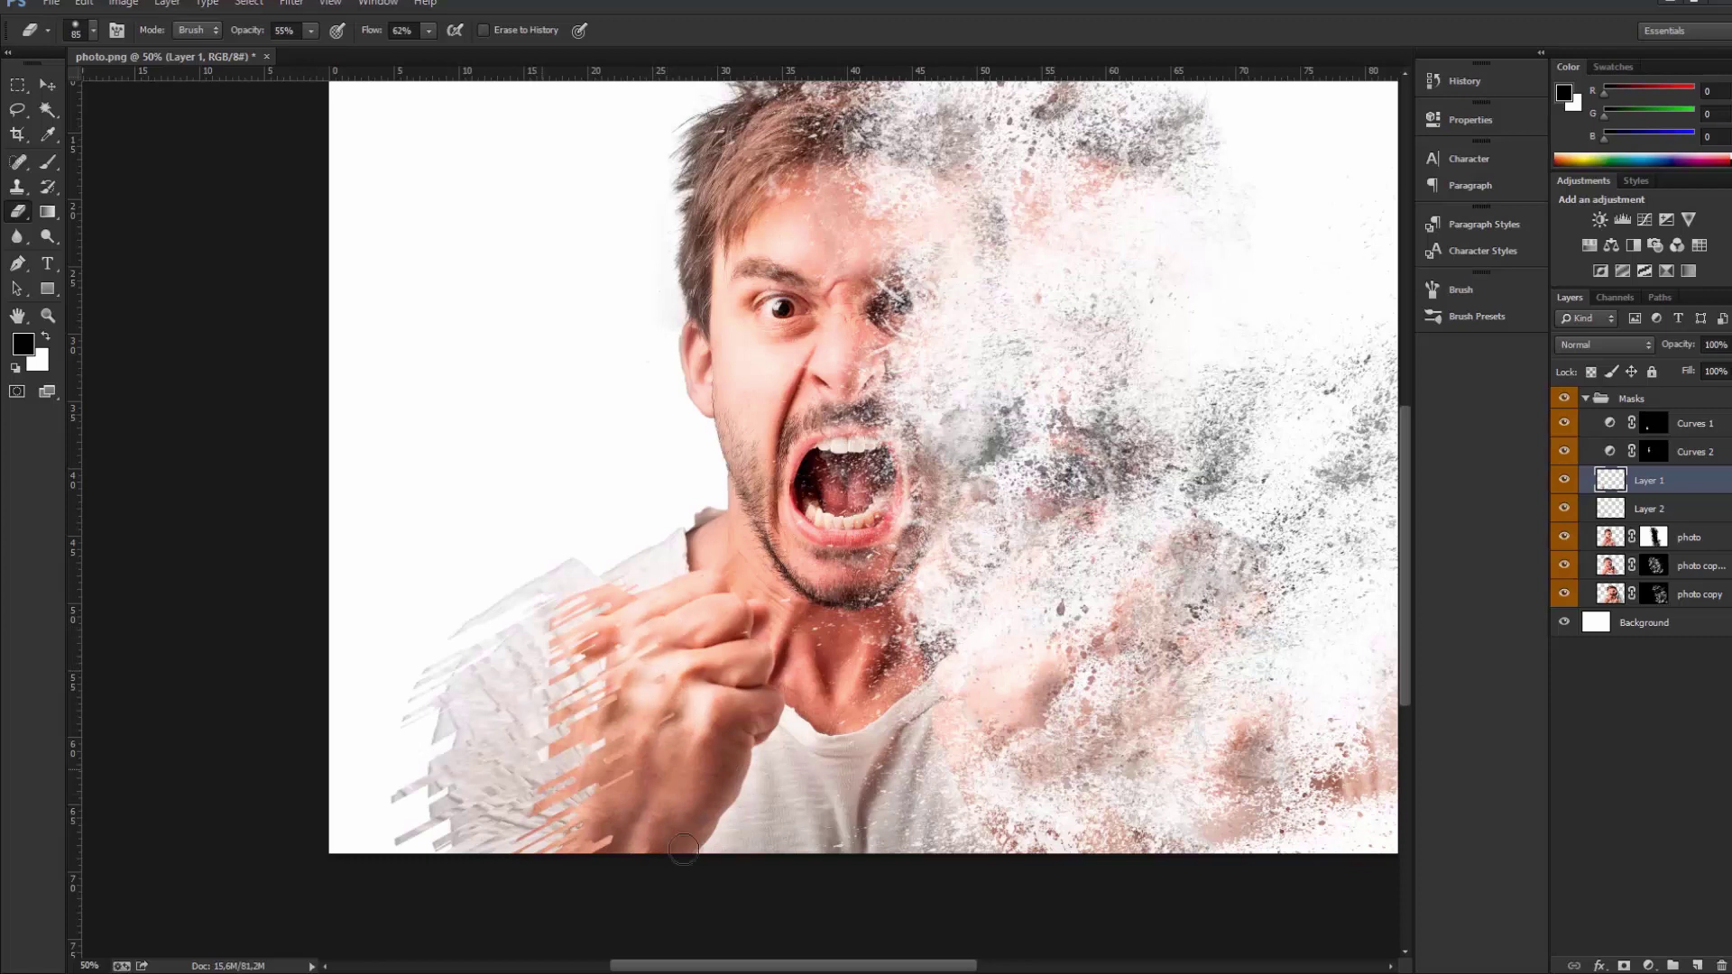
Pan the view, switch back to the Move tool and zoom out to the whole image
scroll(830, 758, "up", 3)
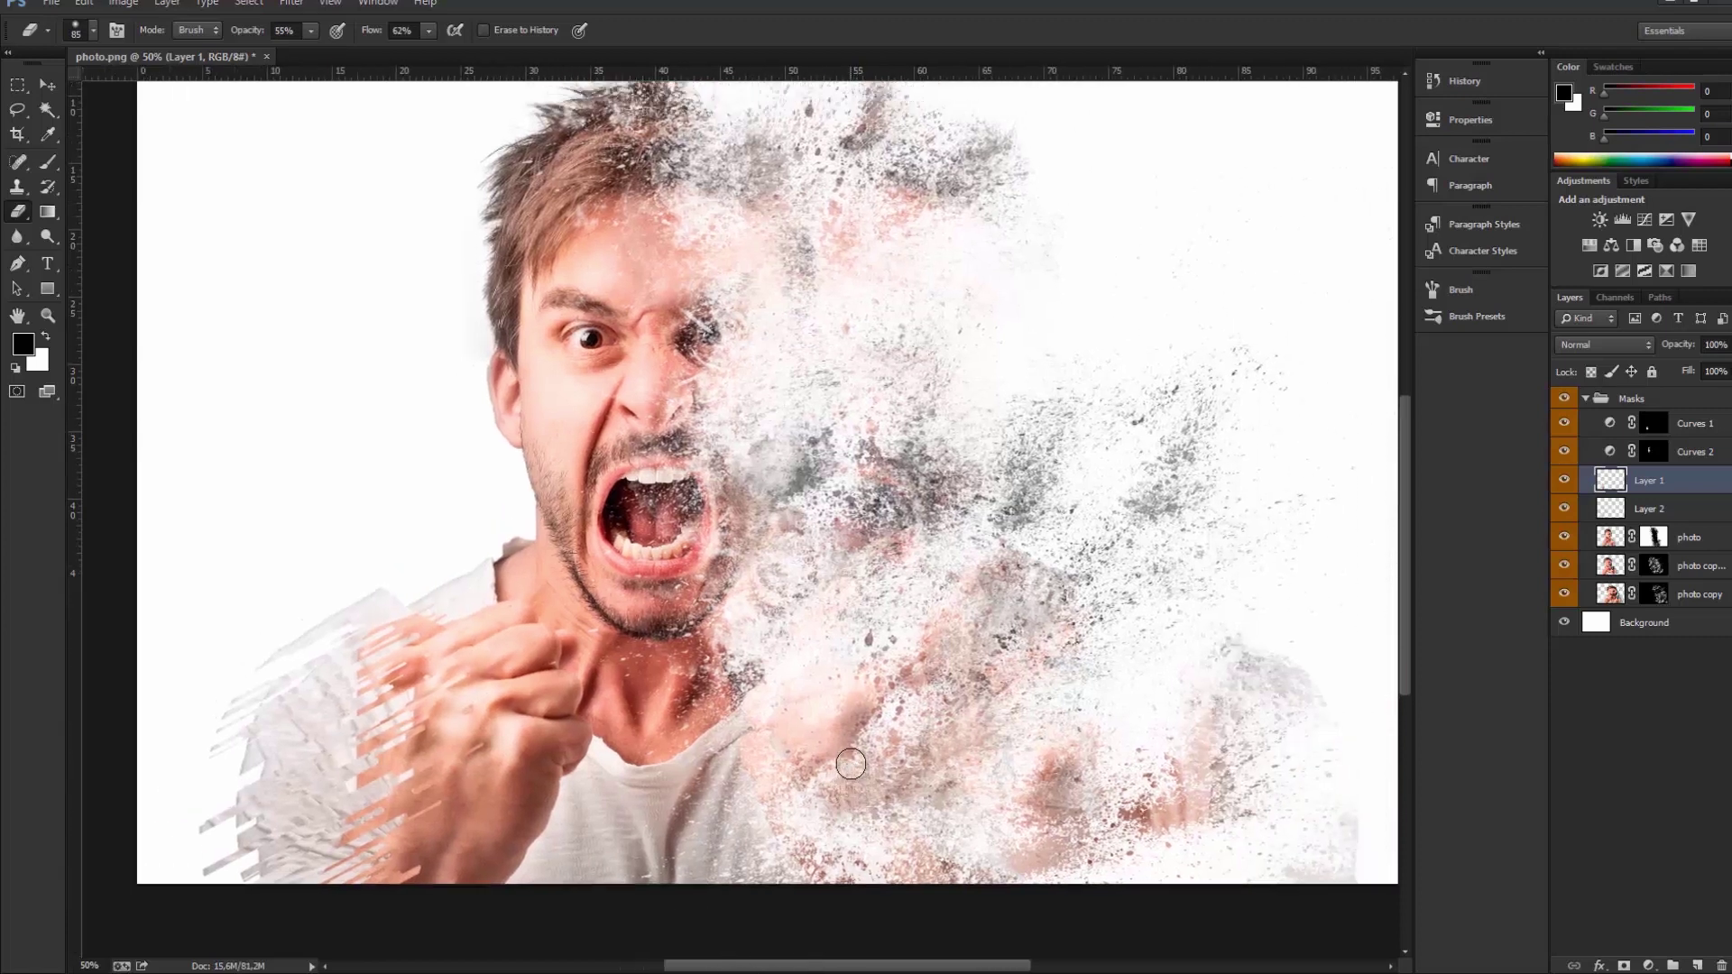
scroll(830, 758, "right", 5)
left_click(41, 80)
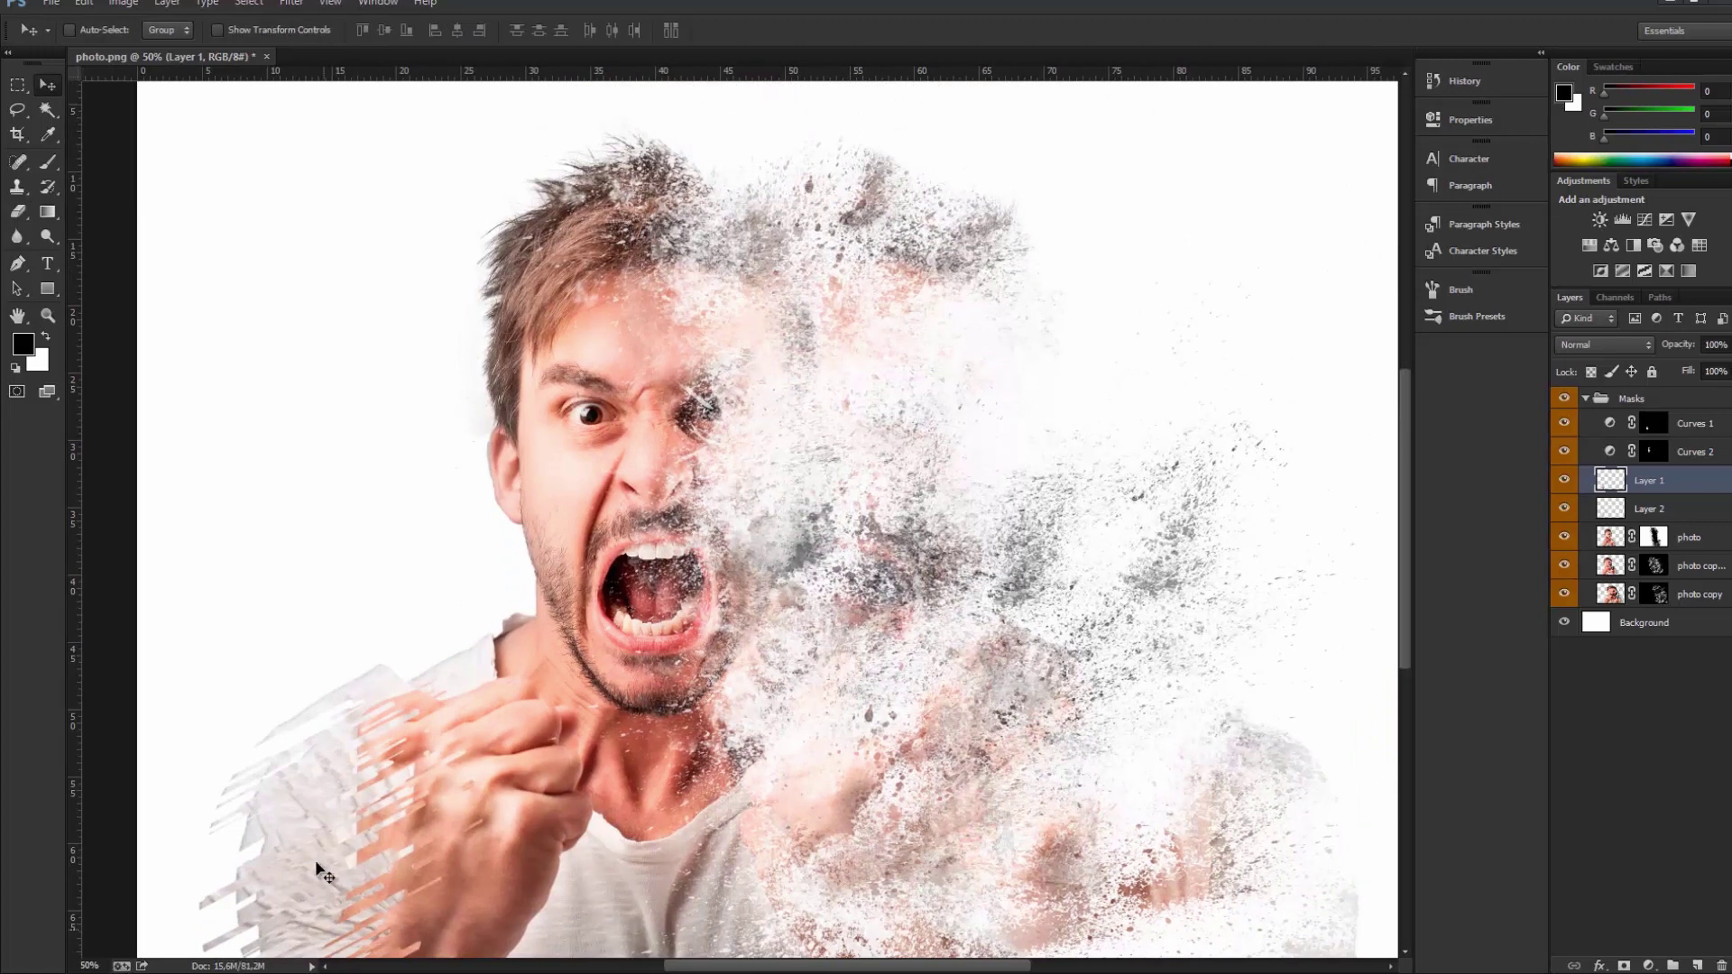
scroll(325, 839, "down", 1)
key("ctrl+minus")
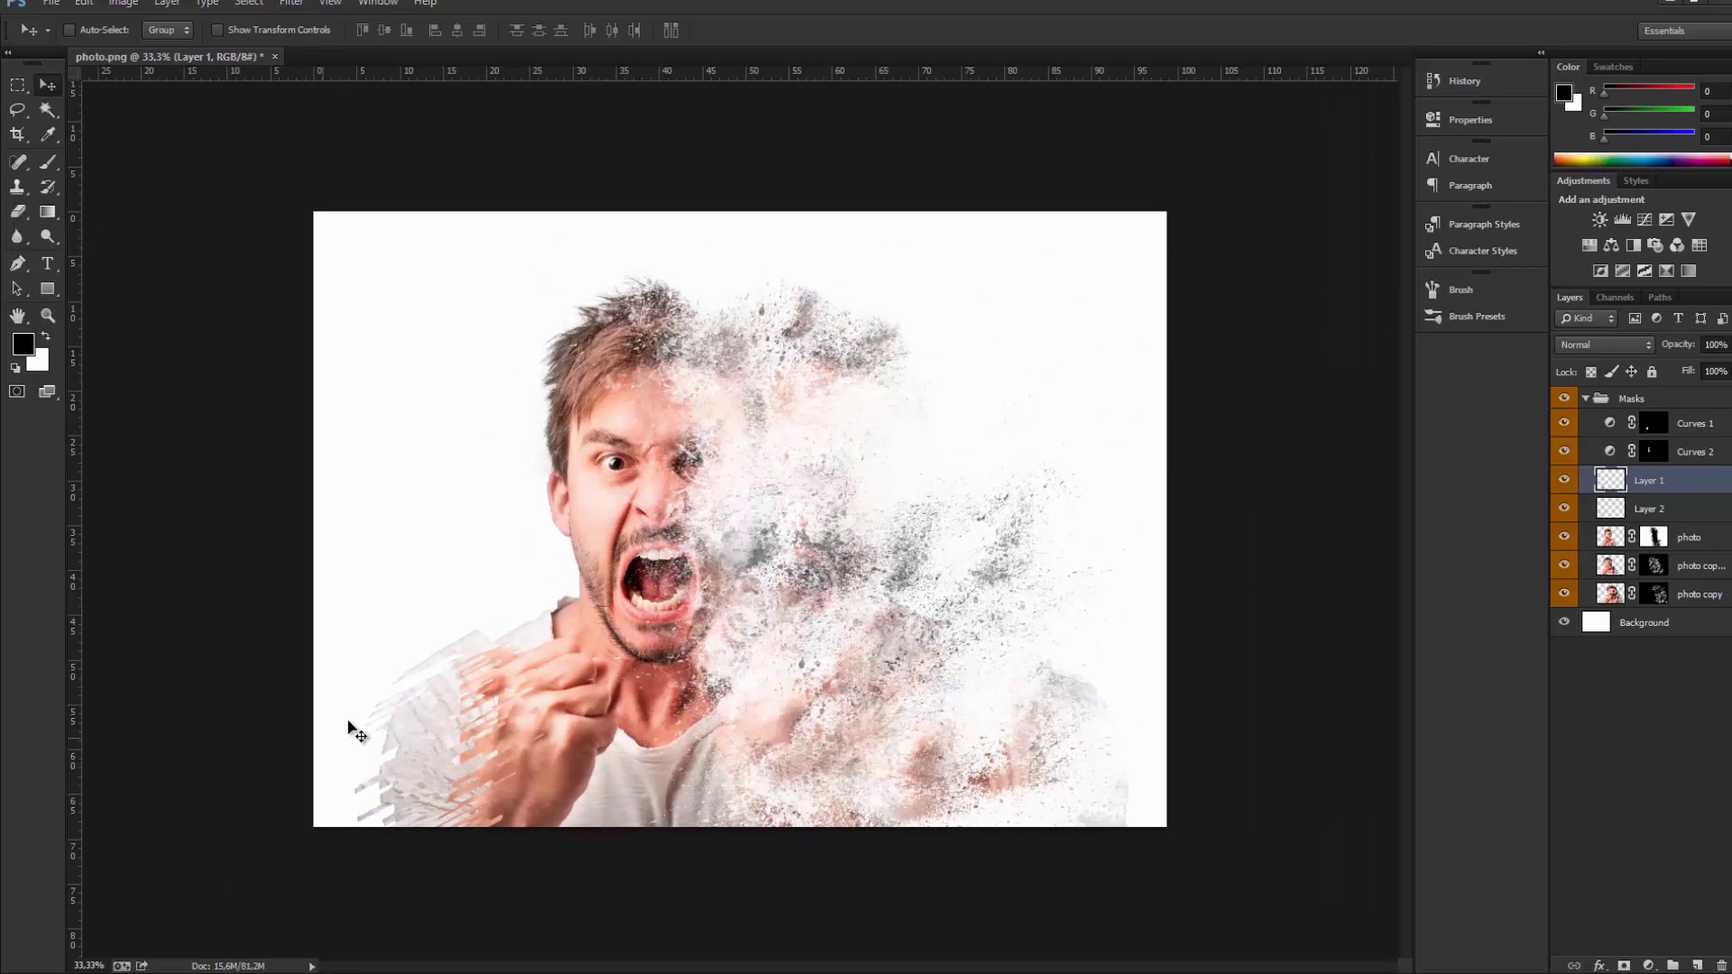
Narrow the photo copy 2 particle layer to W 94.96% from its right side and inspect it
left_click(1623, 565)
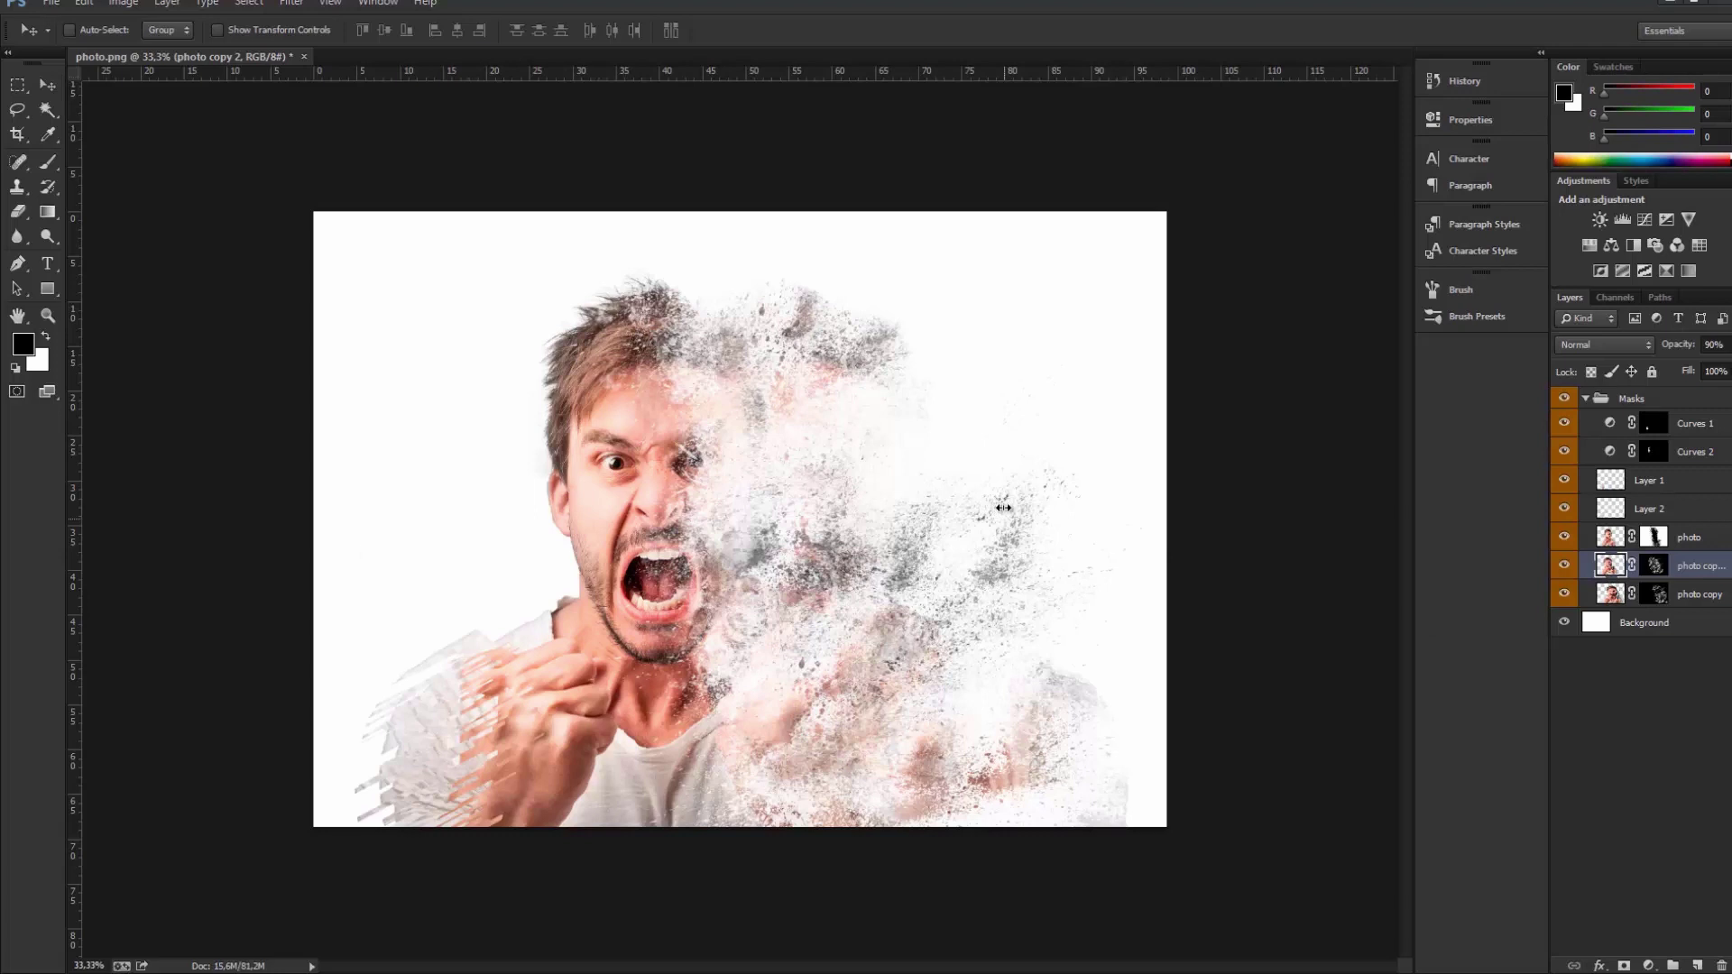
key("ctrl+t")
left_click_drag(1015, 555, 970, 555)
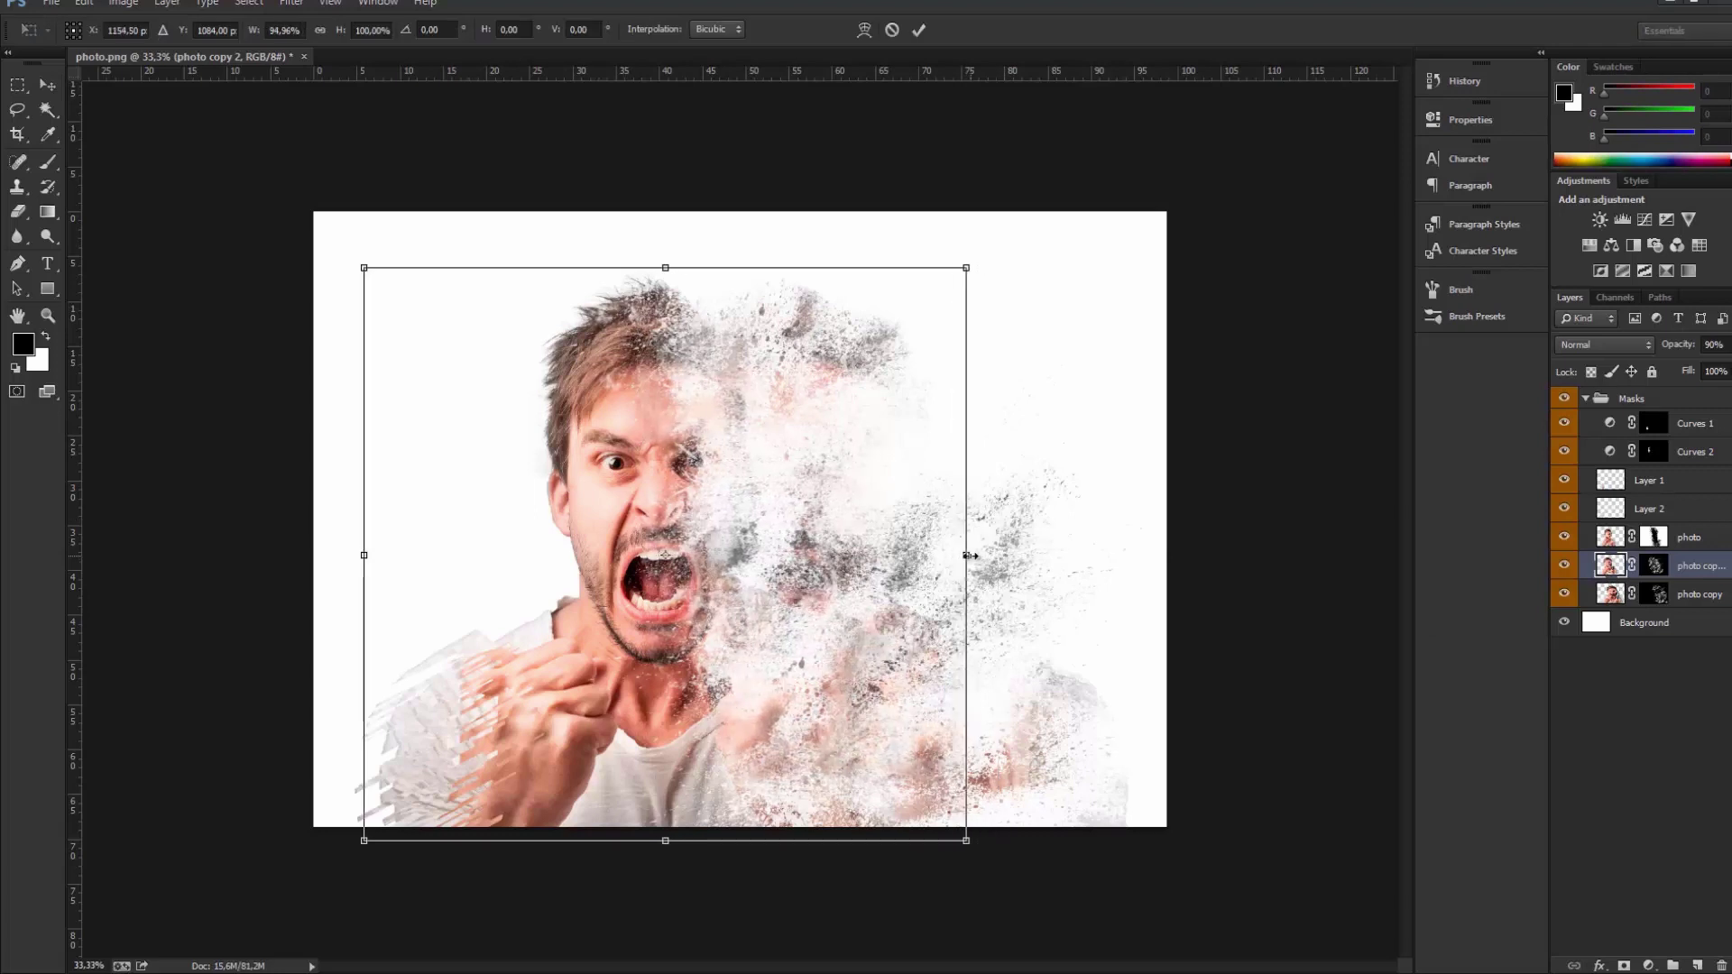
left_click(48, 84)
left_click(803, 370)
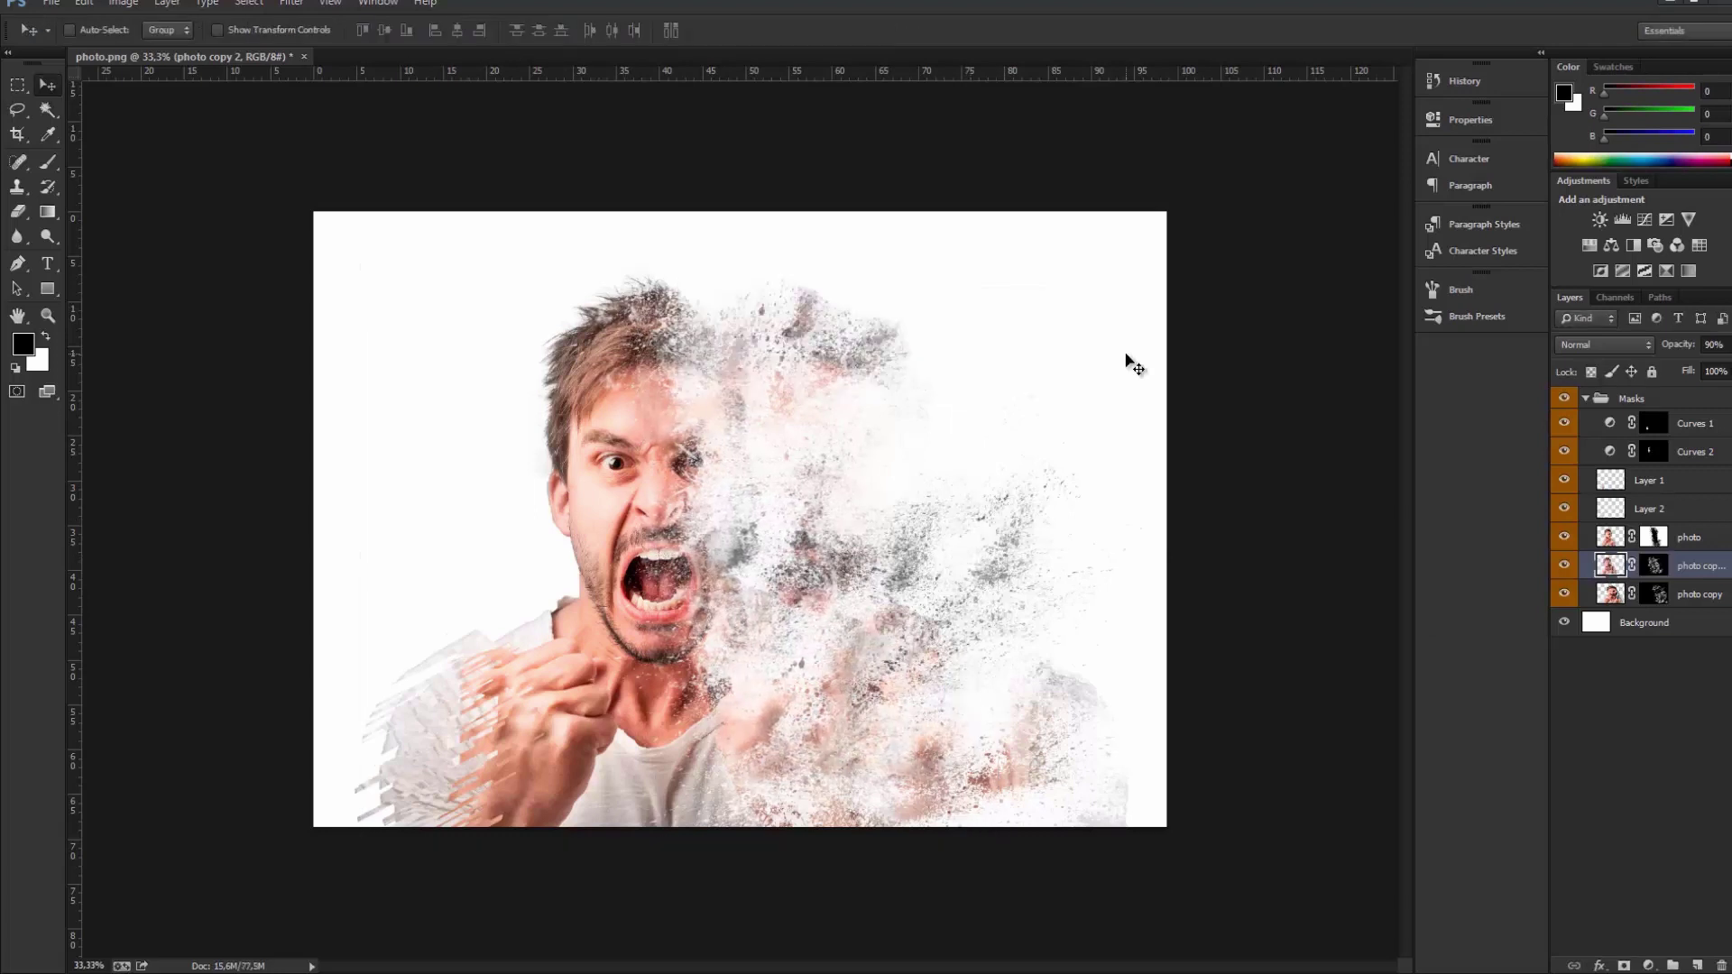
key("ctrl+plus")
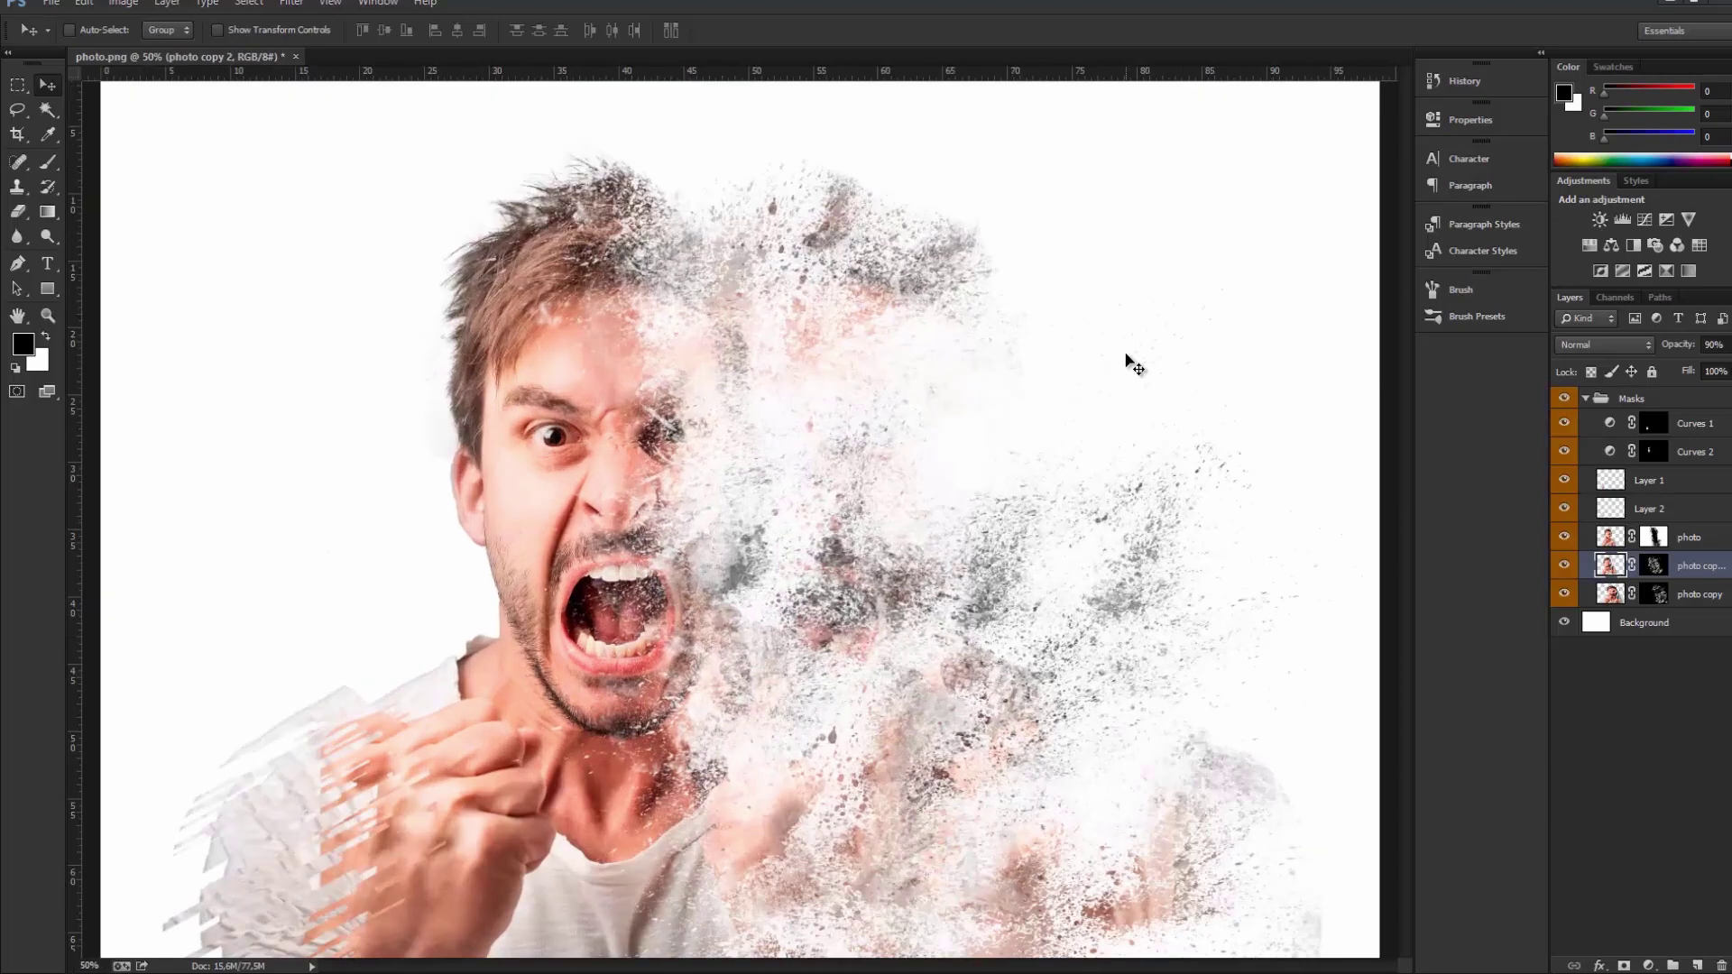
key("ctrl+plus")
key("ctrl+plus")
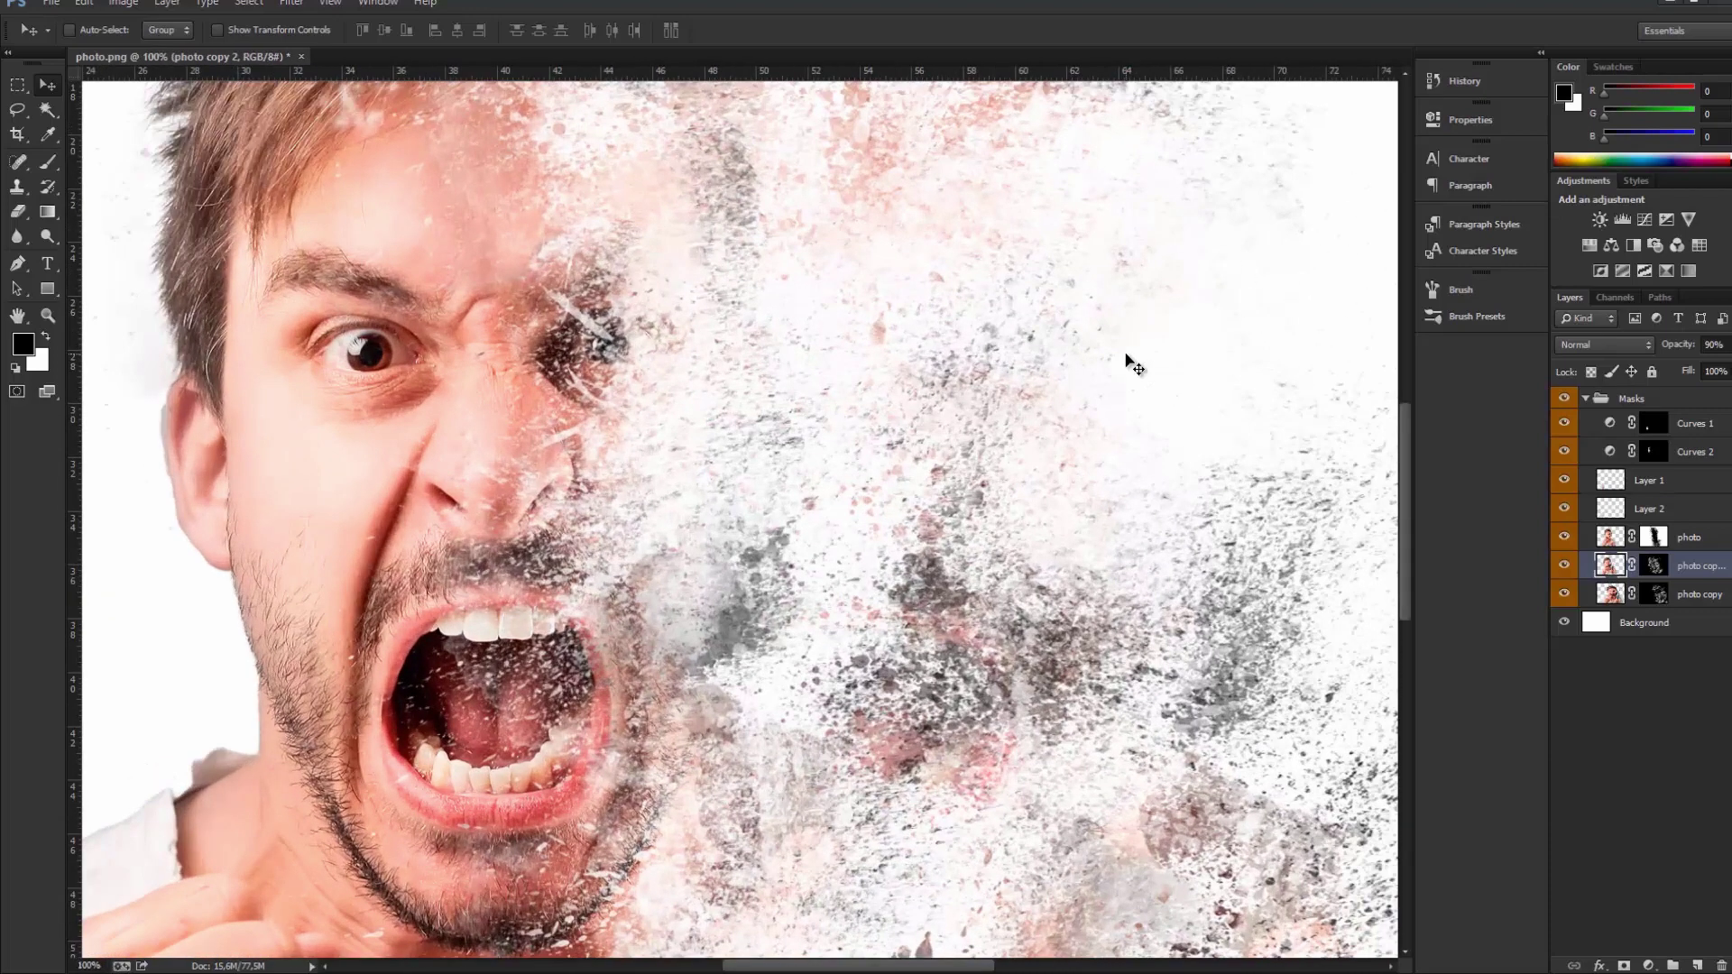
key("ctrl+minus")
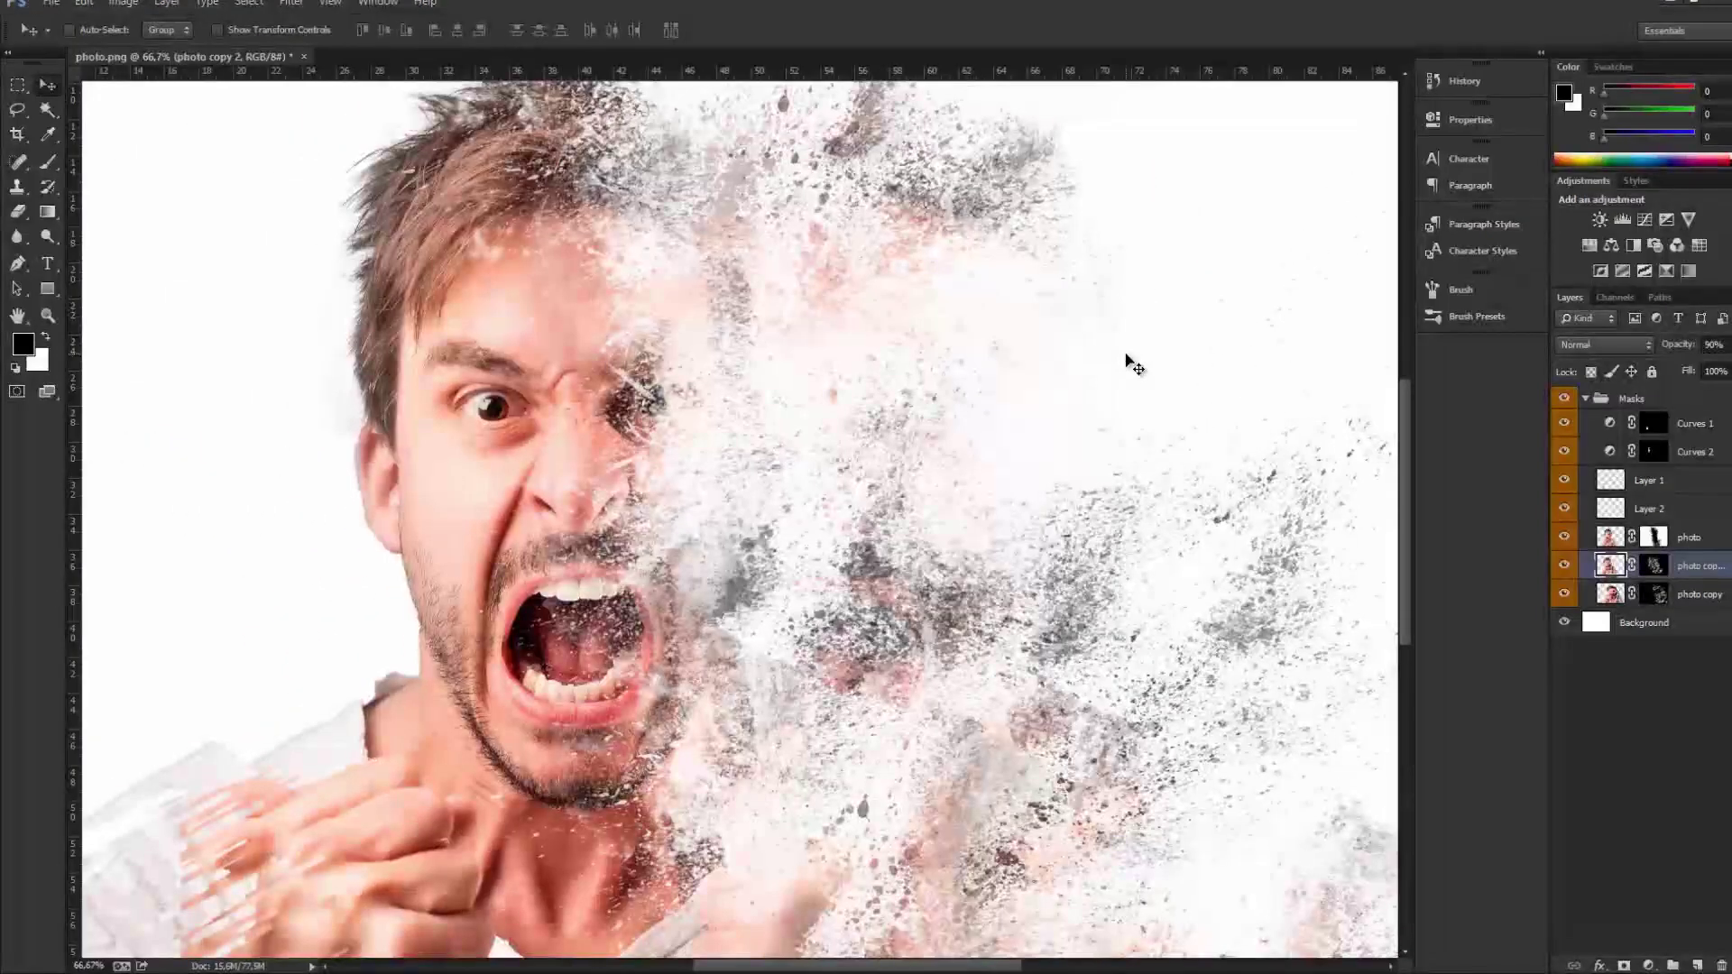